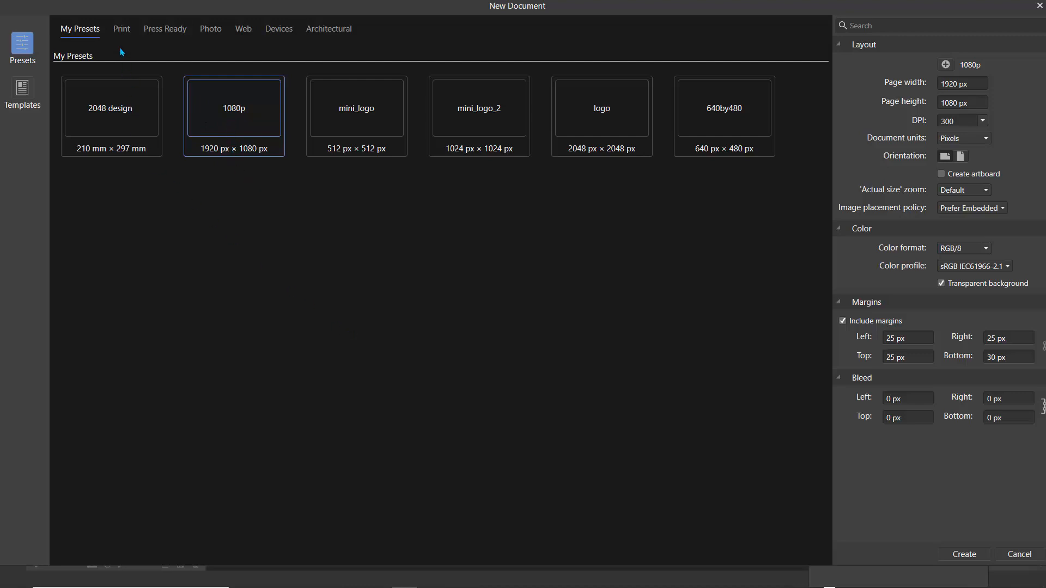
- Create a new document from the 1080p preset in portrait orientation, 1080 × 1920 px, with the CMYK/8 color format
click(120, 30)
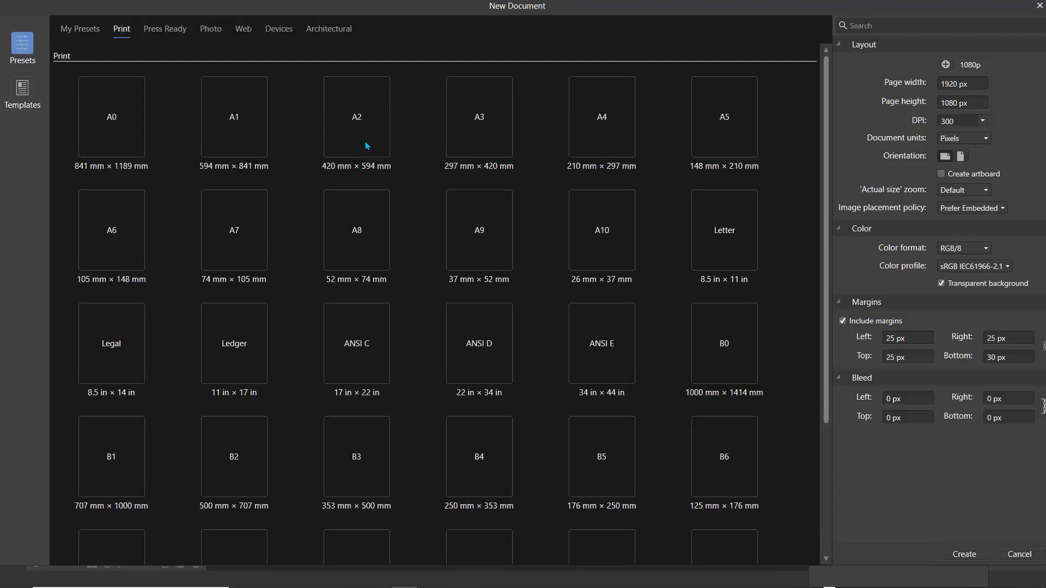
click(81, 33)
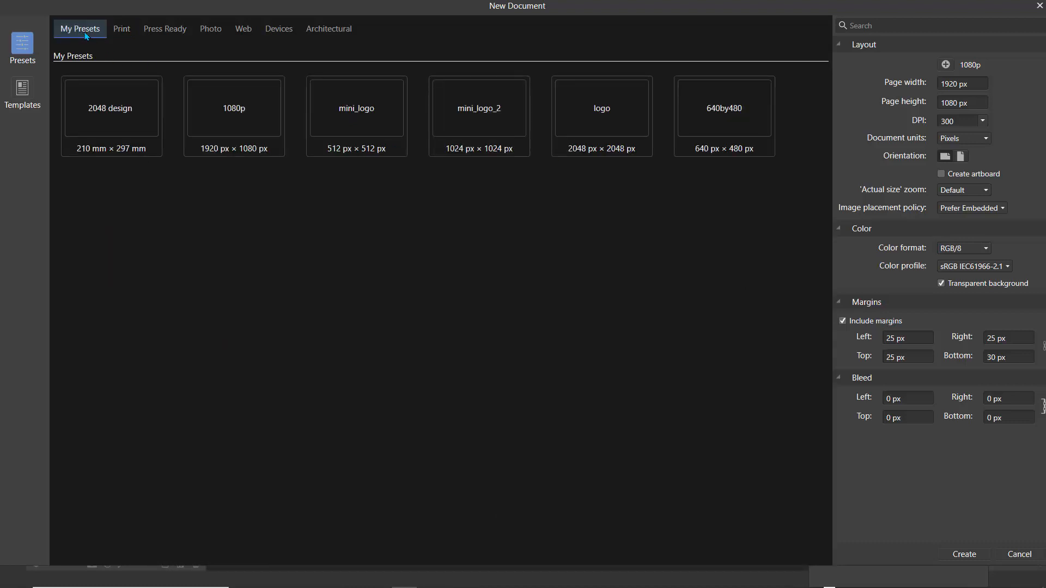
click(221, 116)
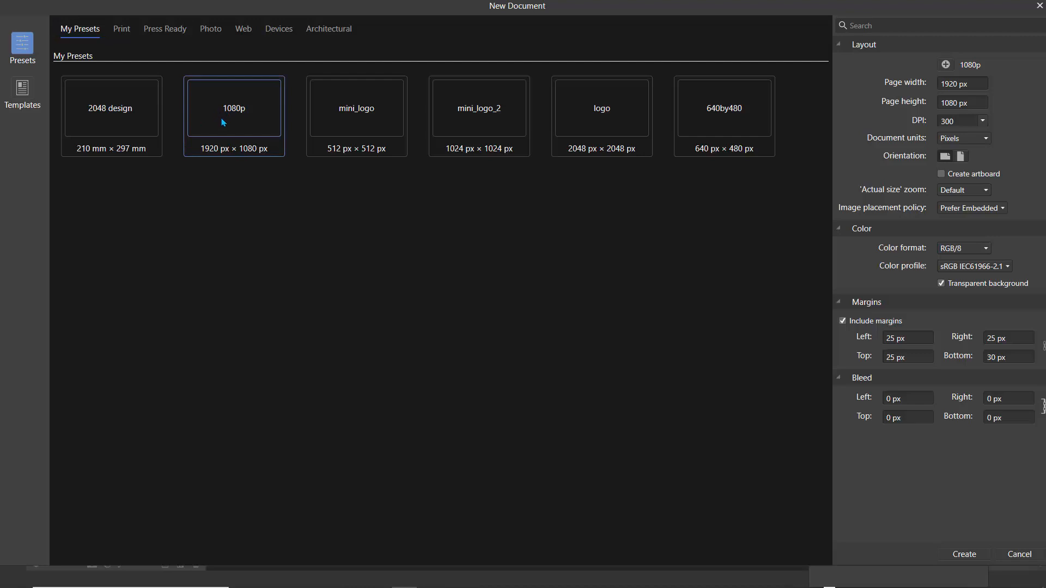
click(971, 83)
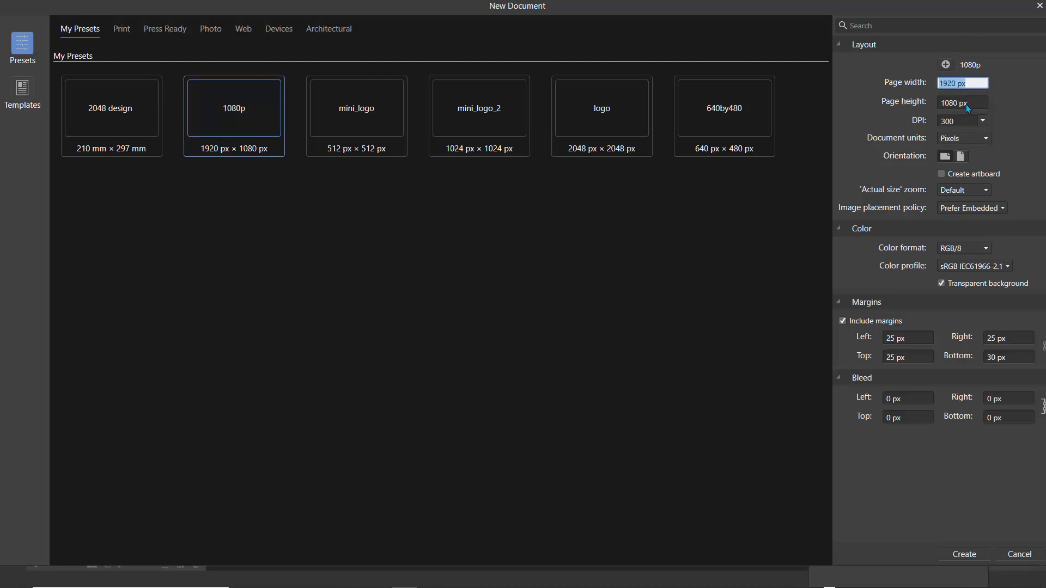
click(960, 157)
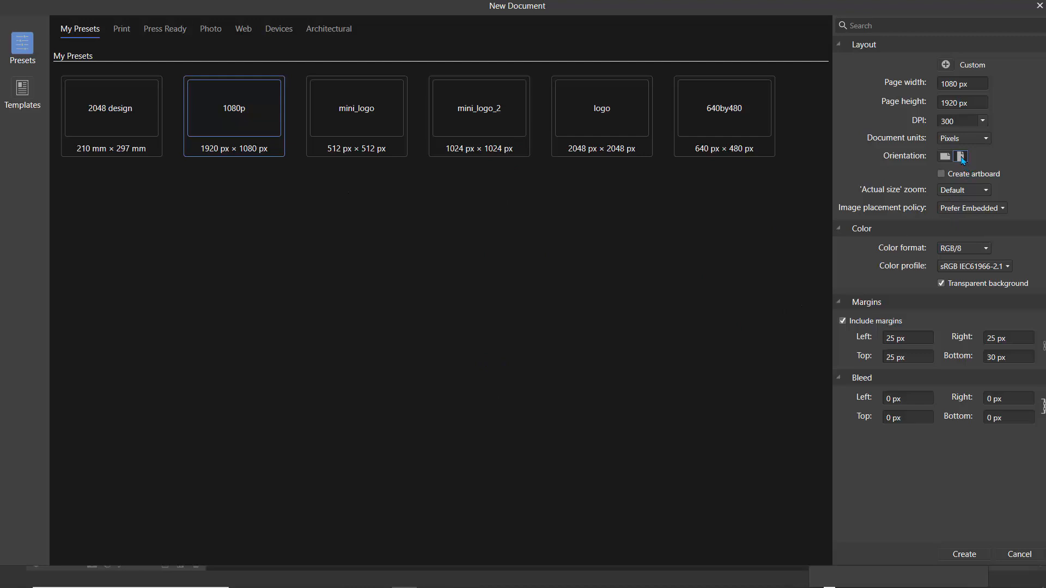
click(956, 250)
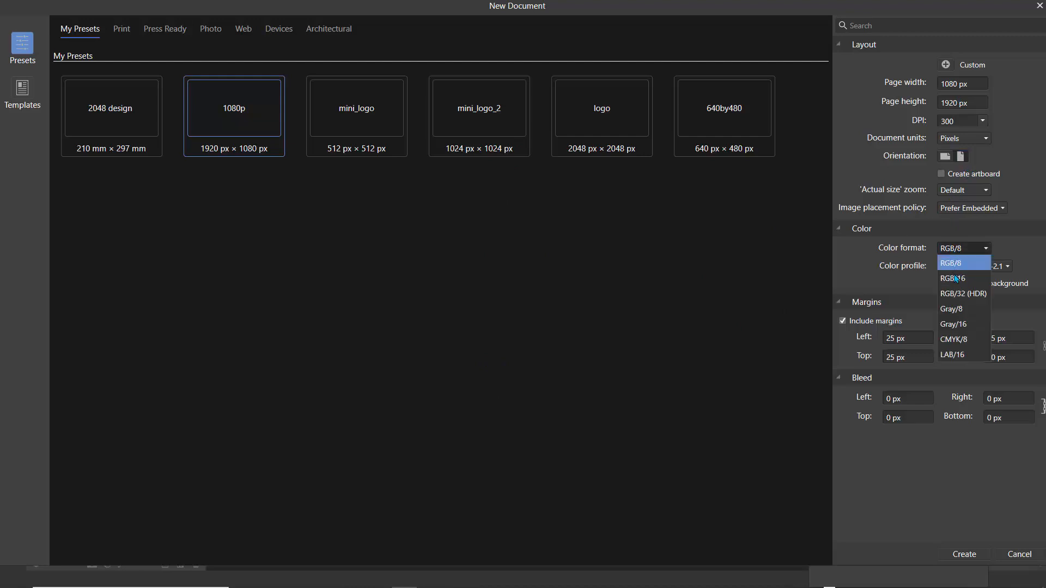
click(951, 340)
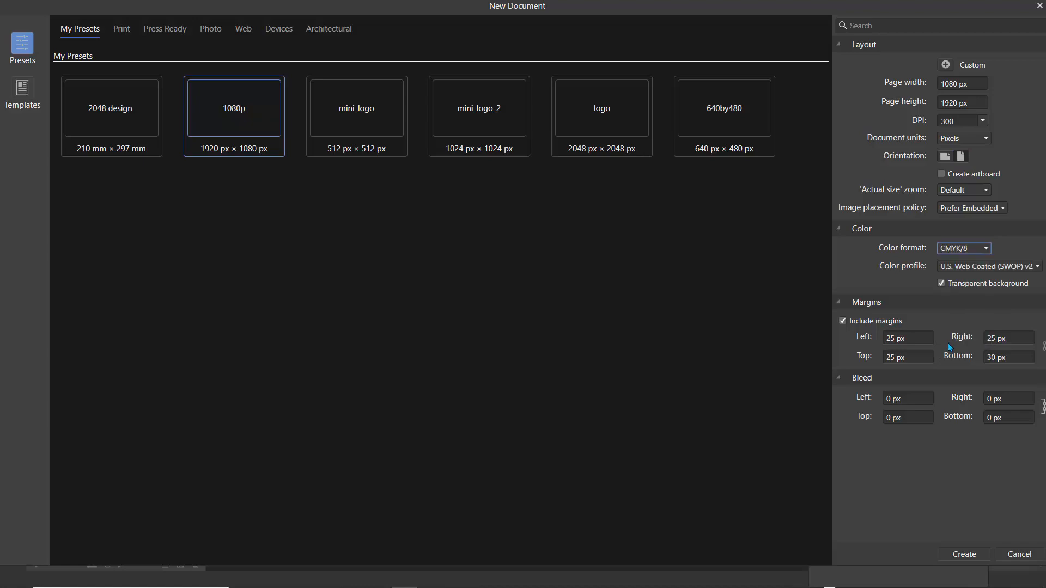
click(963, 555)
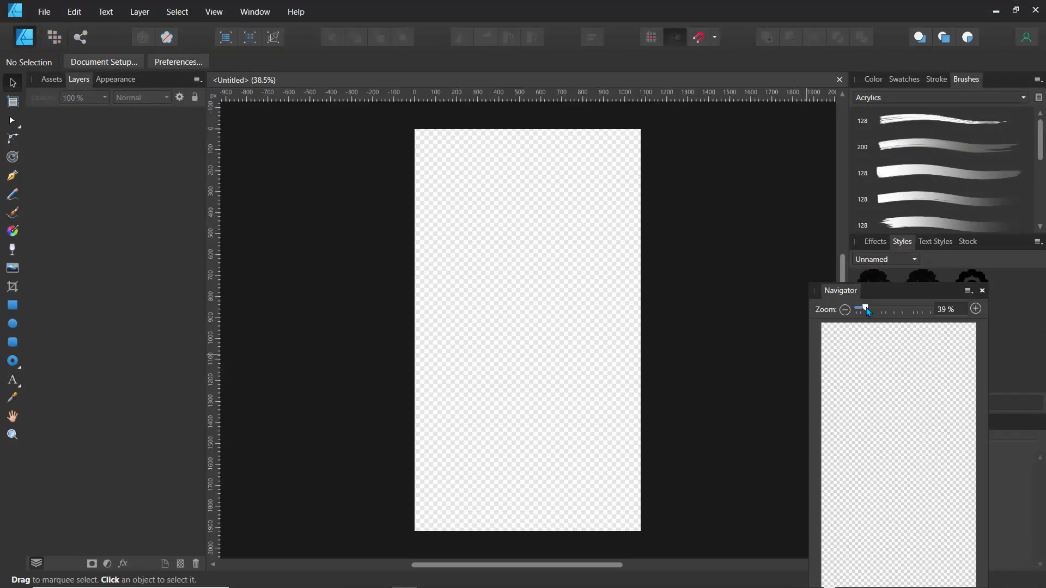
- Detach the Navigator panel and float it beside the canvas over the Layers area
drag(867, 309, 886, 310)
double_click(879, 287)
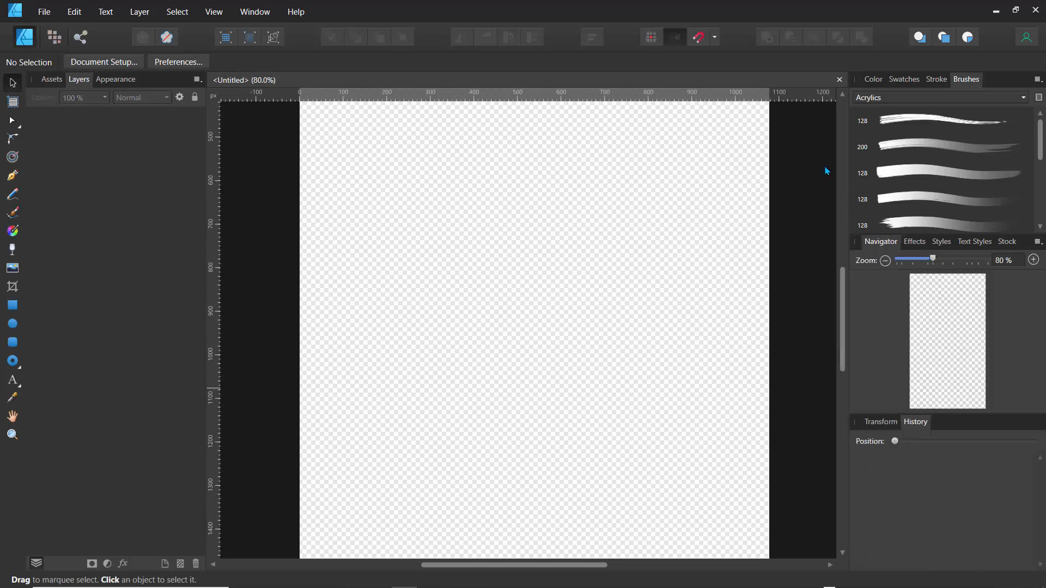
drag(827, 171, 37, 199)
drag(126, 209, 106, 219)
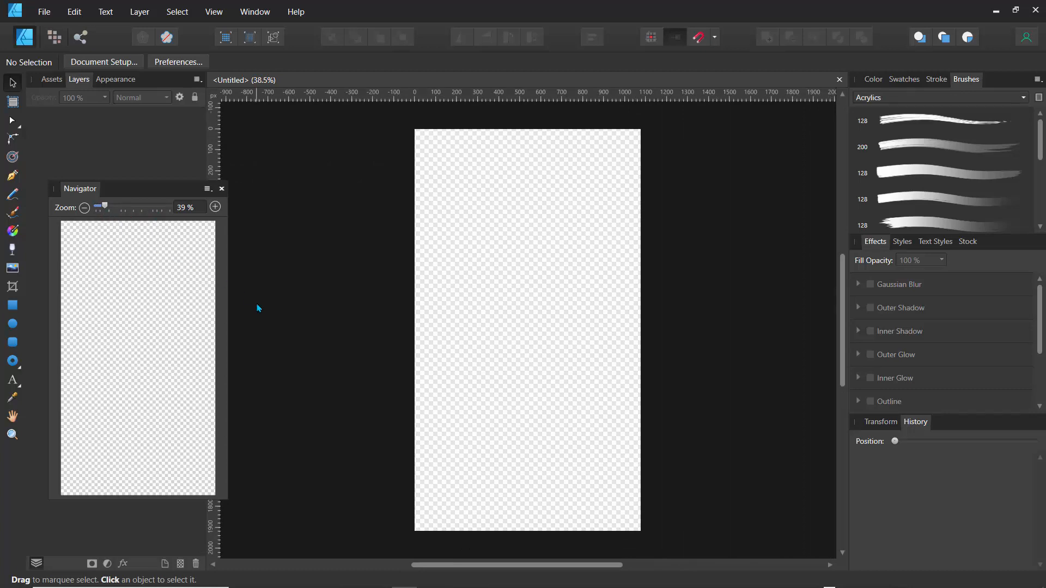
click(44, 13)
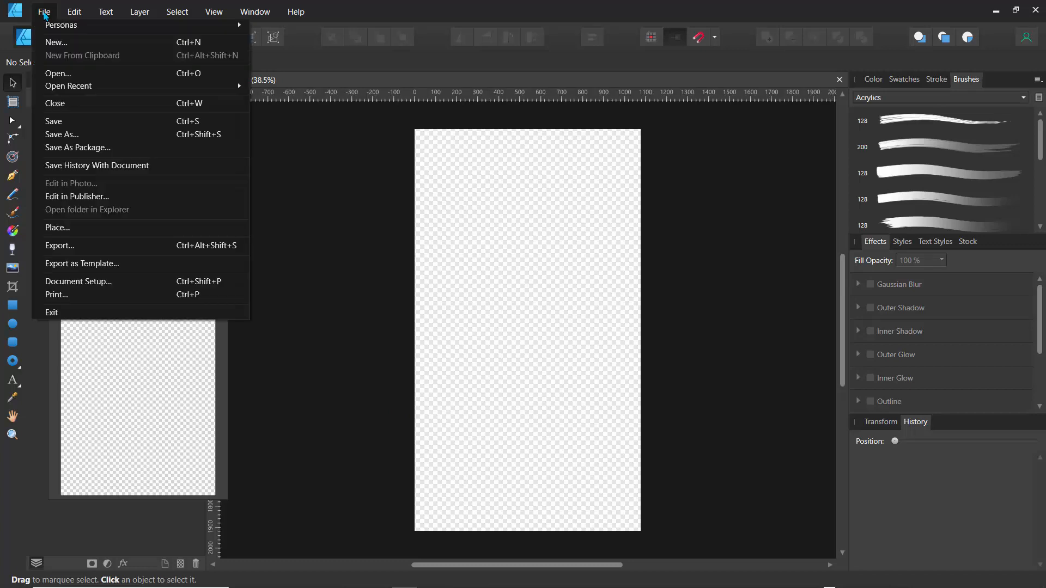
click(69, 235)
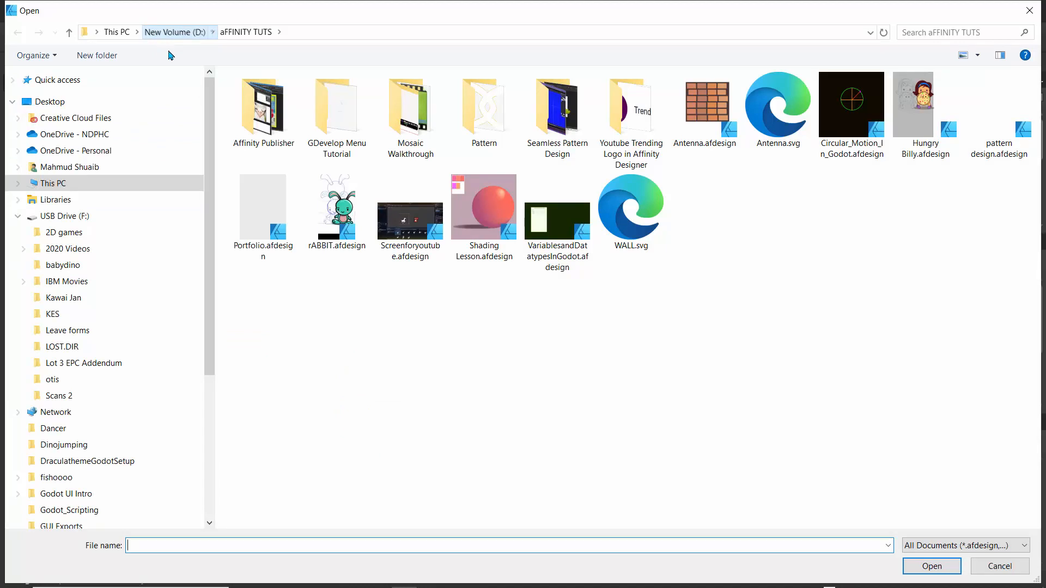
click(174, 31)
click(549, 326)
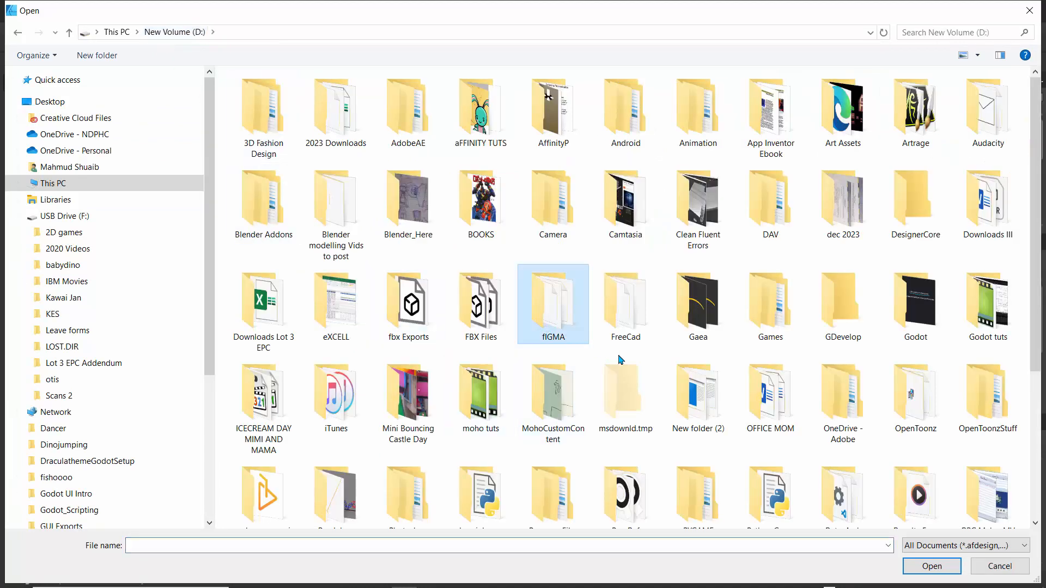
drag(1035, 335, 1039, 444)
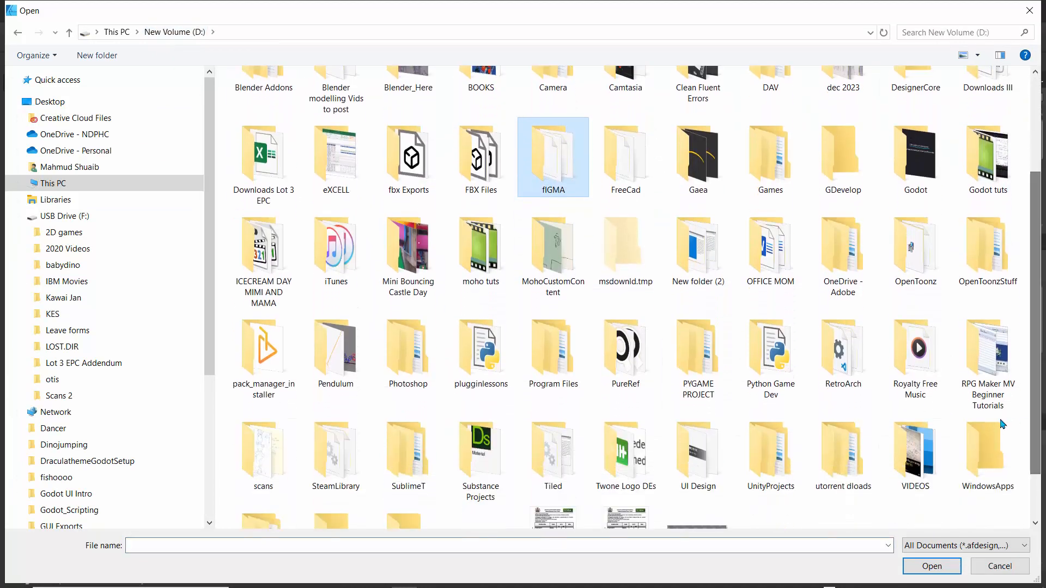
double_click(273, 460)
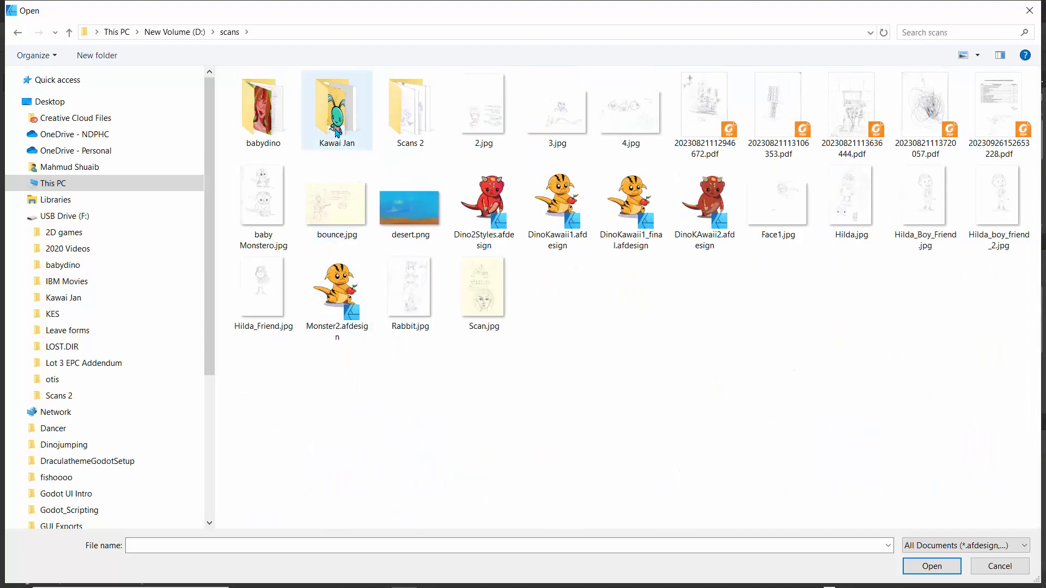
click(337, 132)
double_click(336, 133)
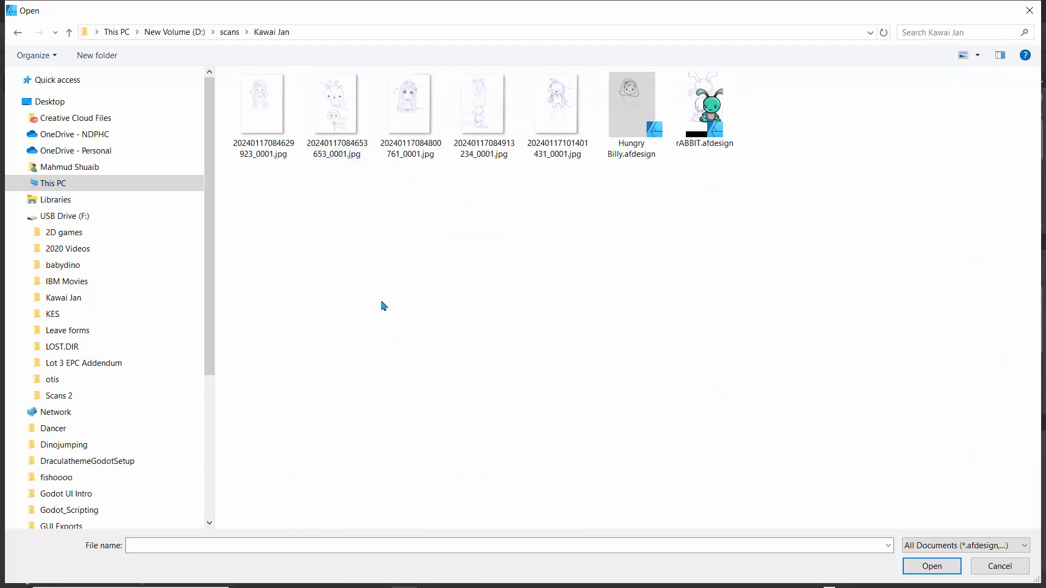
click(338, 114)
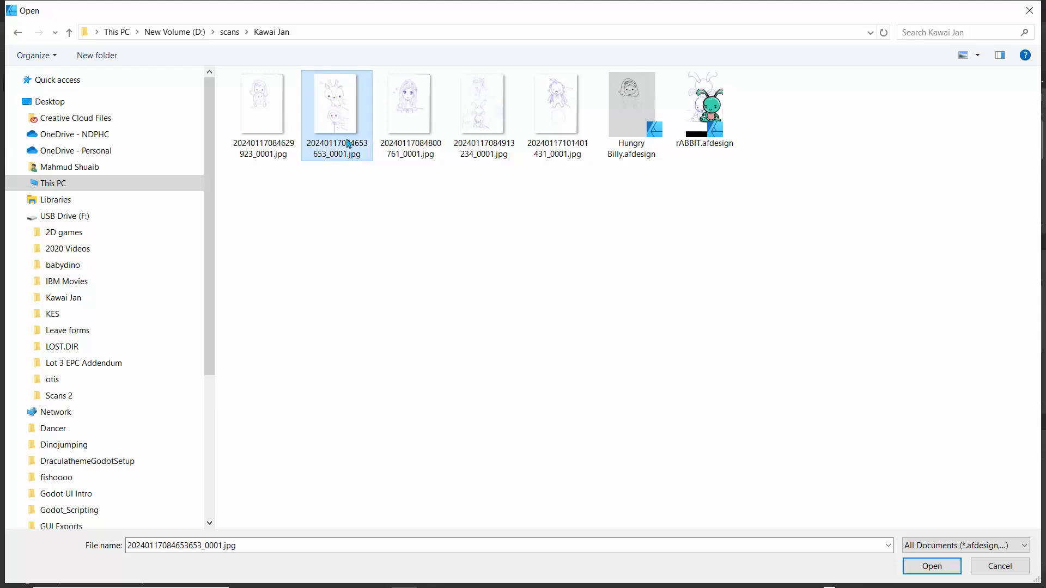
click(921, 564)
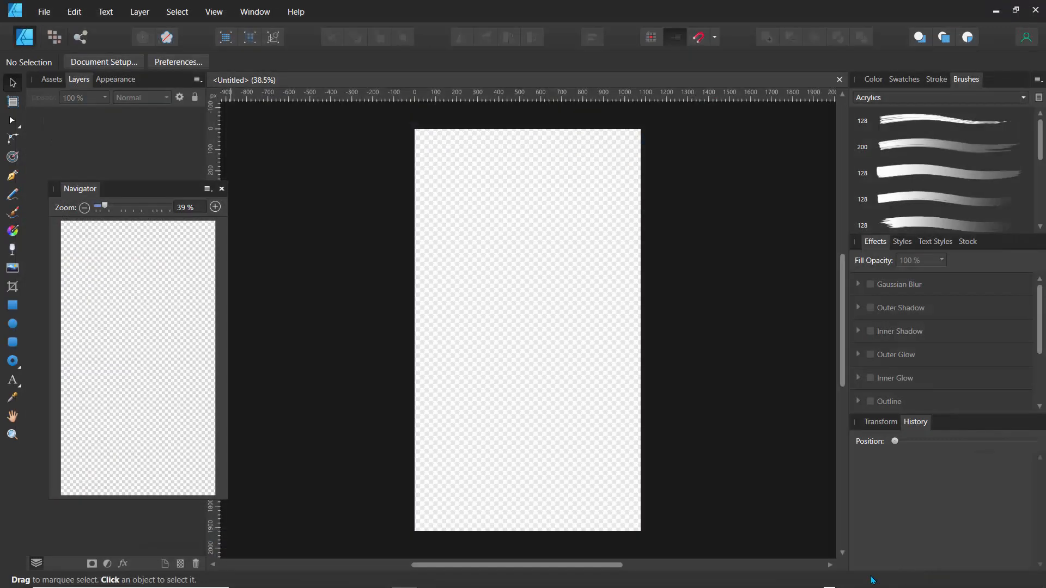
click(526, 361)
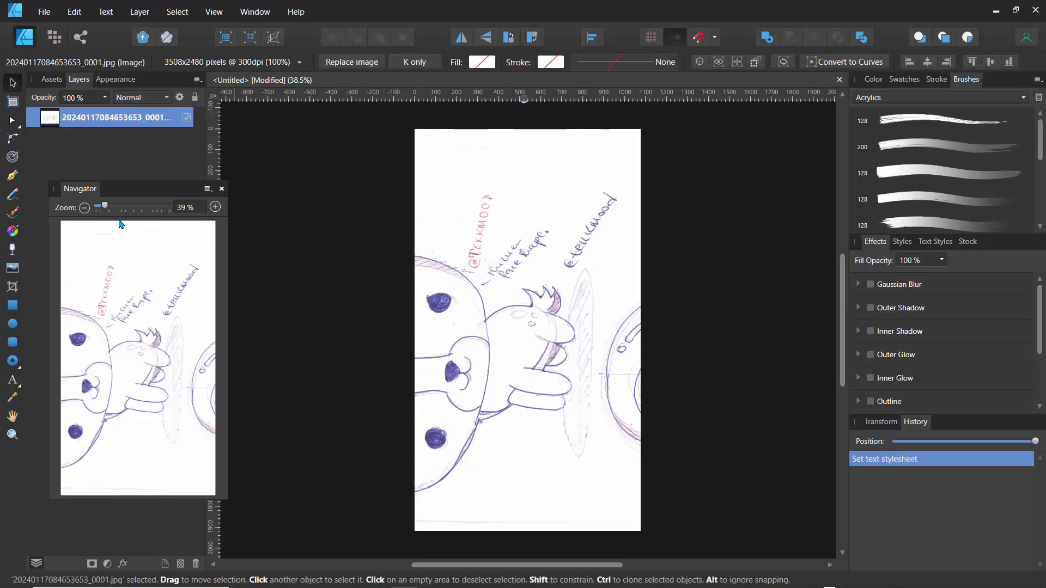
- Rotate the placed sketch upright, scale it down to about 55%, and position it so it covers the whole page
drag(106, 209, 99, 207)
drag(525, 239, 636, 331)
drag(462, 247, 495, 294)
drag(589, 429, 561, 386)
drag(536, 353, 532, 338)
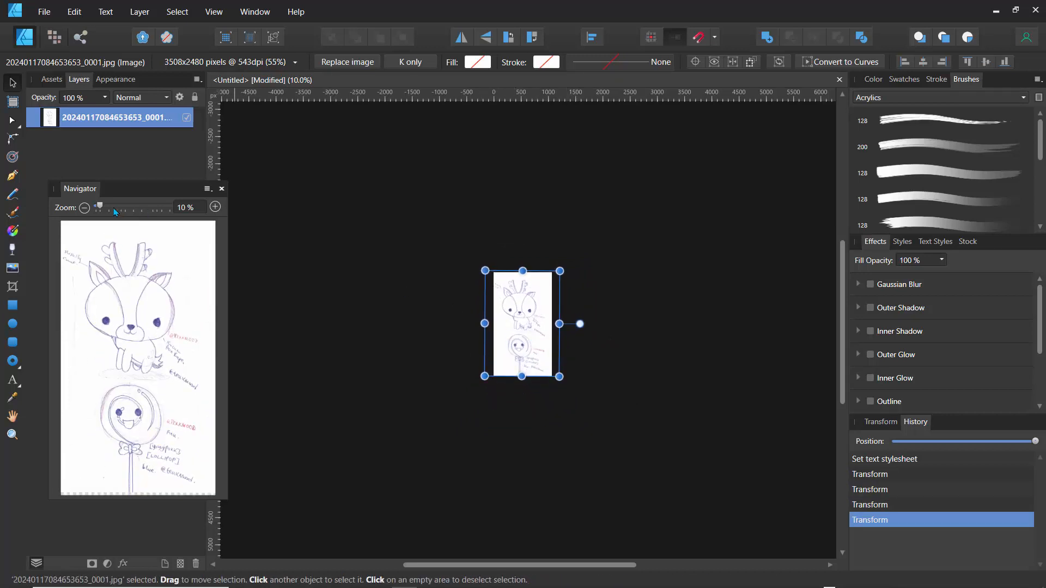
- Examine the deer drawing in the upper half of the sketch up close, from the antlers down to the legs
drag(100, 206, 114, 206)
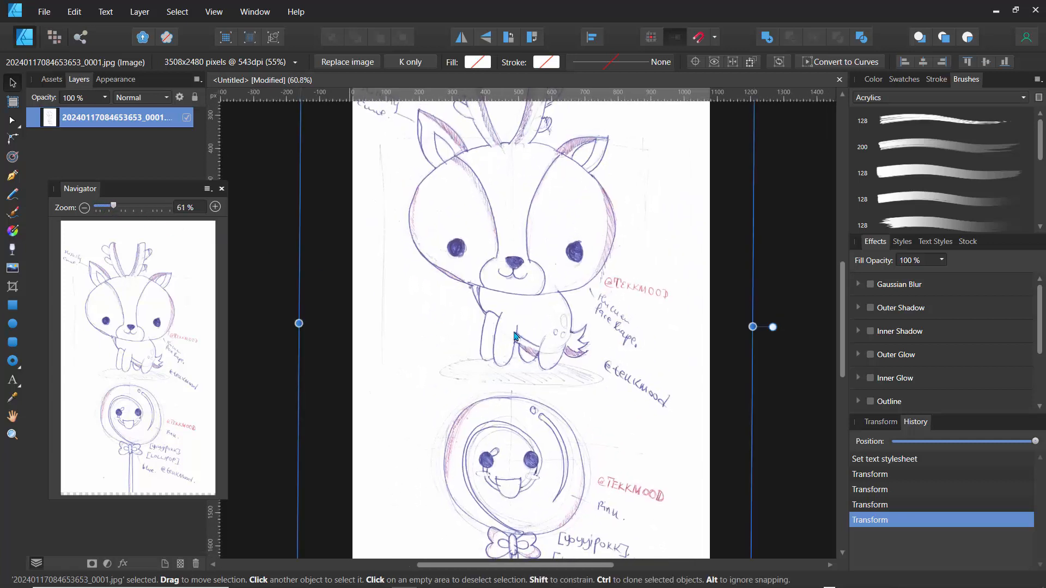
drag(842, 348, 841, 312)
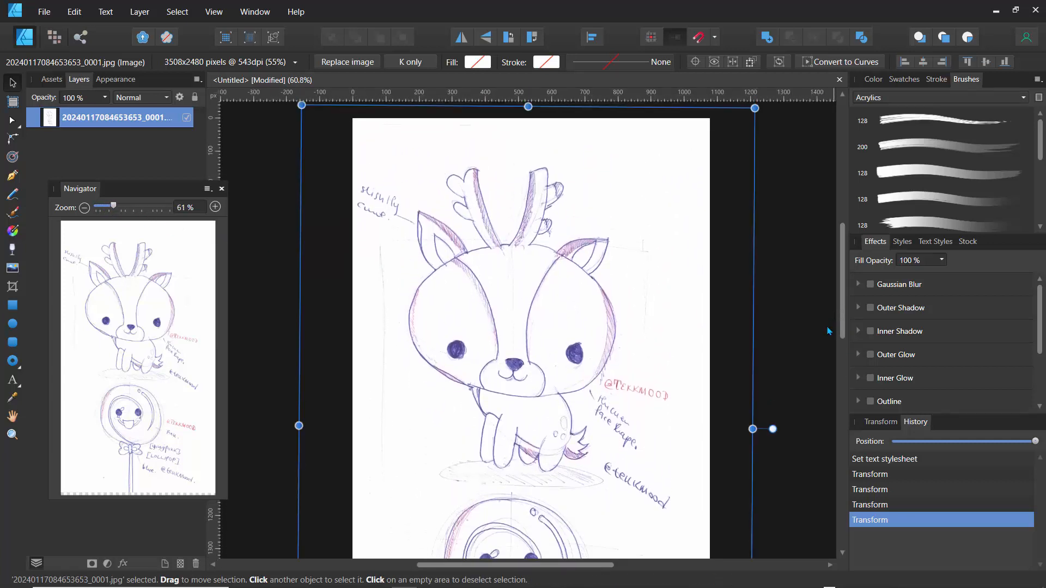
drag(114, 206, 148, 208)
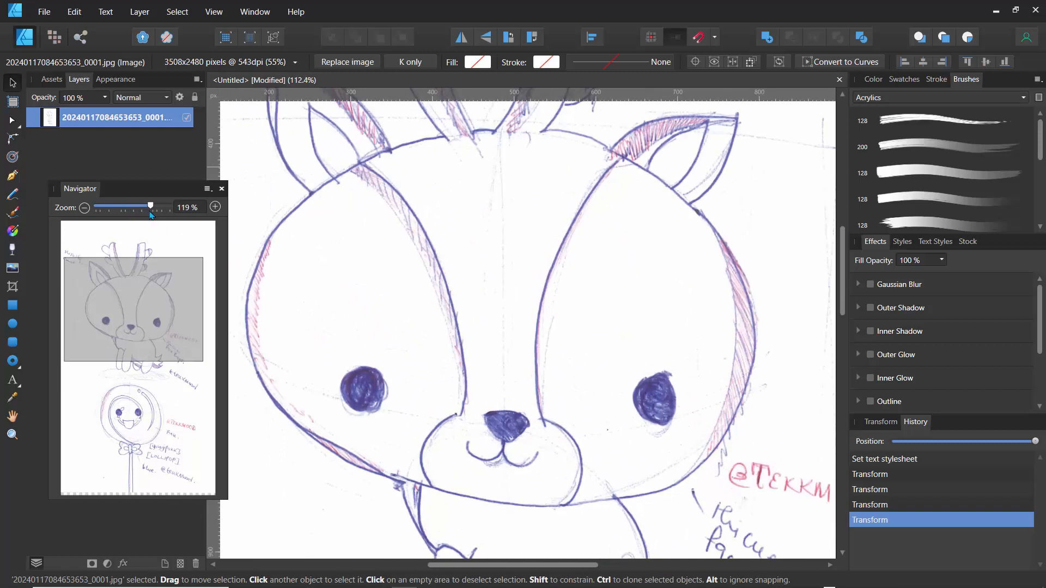
mouse_move(843, 309)
mouse_down()
mouse_move(841, 259)
mouse_move(841, 303)
mouse_up()
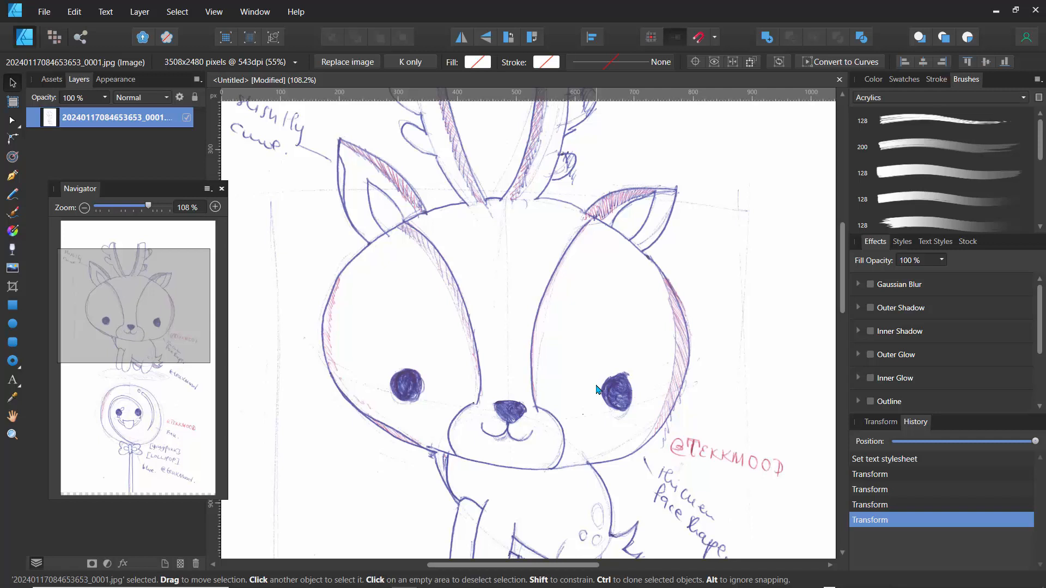
mouse_move(846, 270)
mouse_down()
mouse_move(844, 195)
mouse_move(843, 268)
mouse_up()
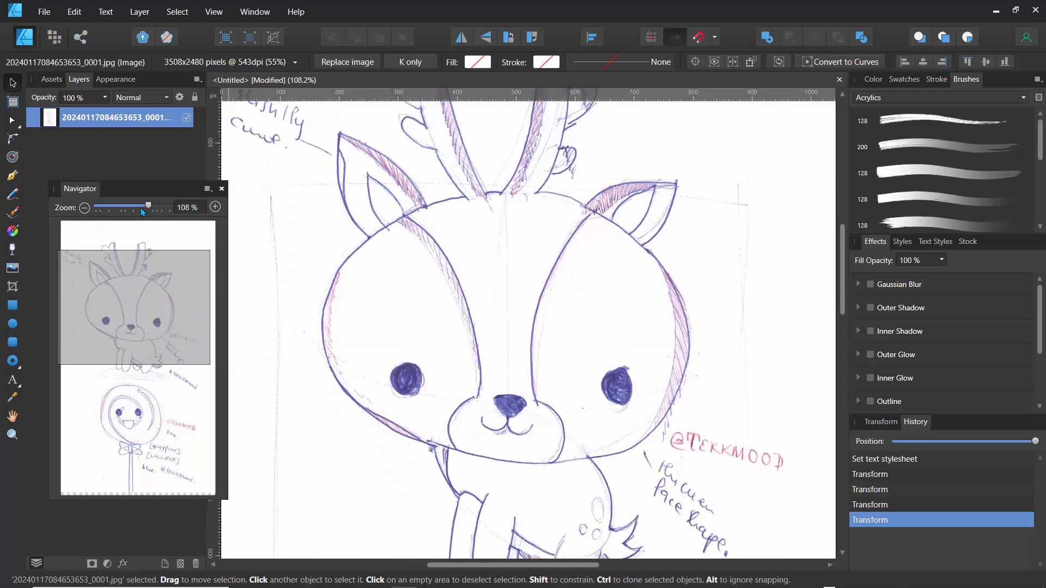
drag(143, 212, 119, 213)
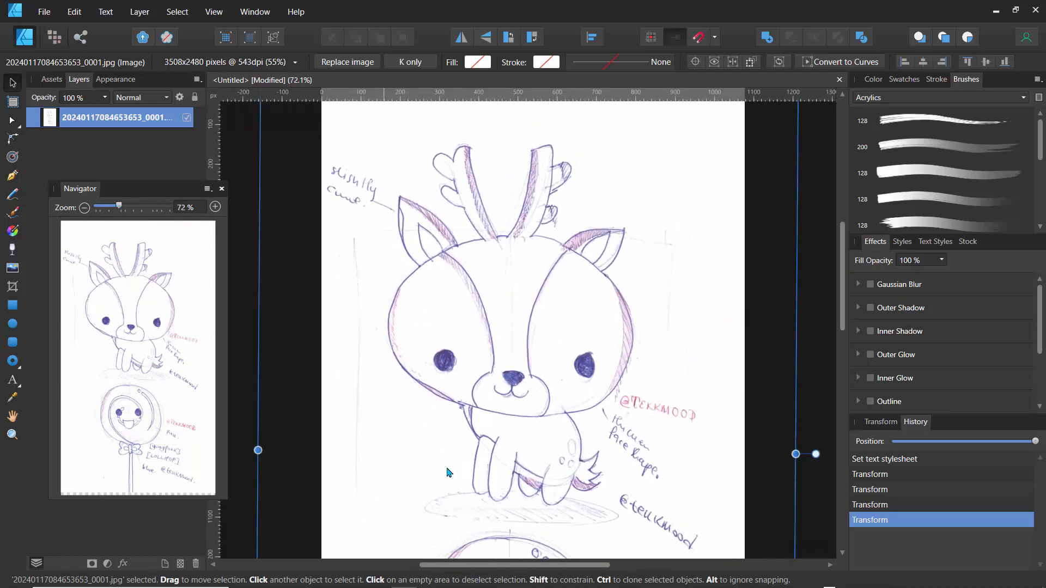
click(821, 290)
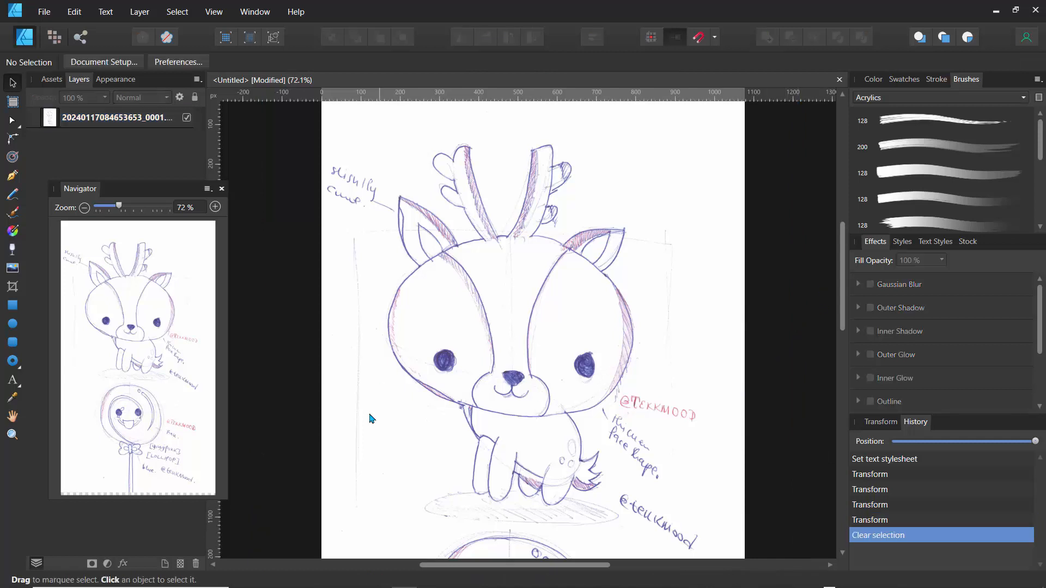
- Move the Navigator panel clear of the layer list and rename the image layer as "sketch"
drag(134, 195, 156, 173)
double_click(99, 118)
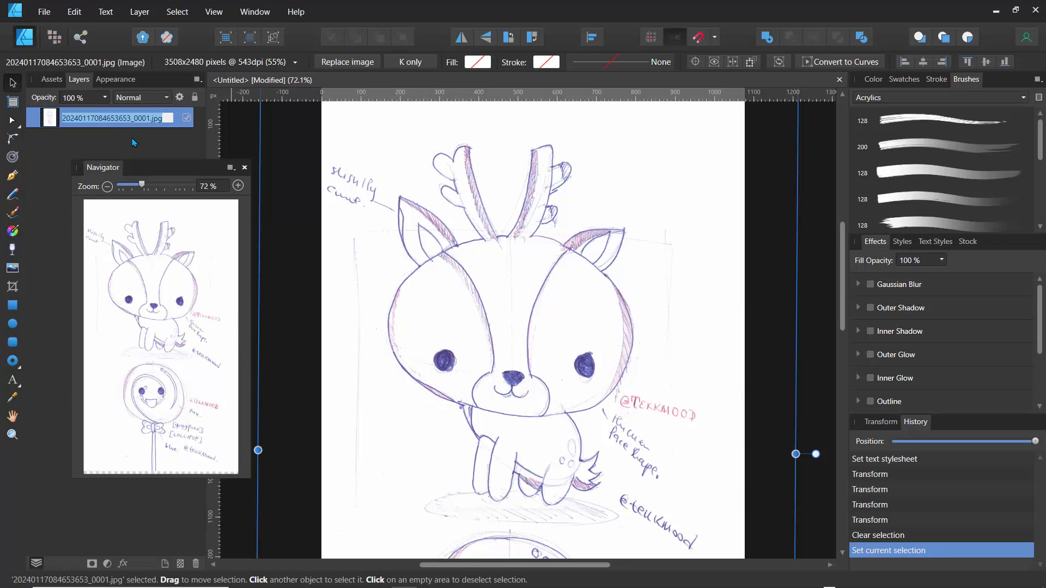
text(usketch)
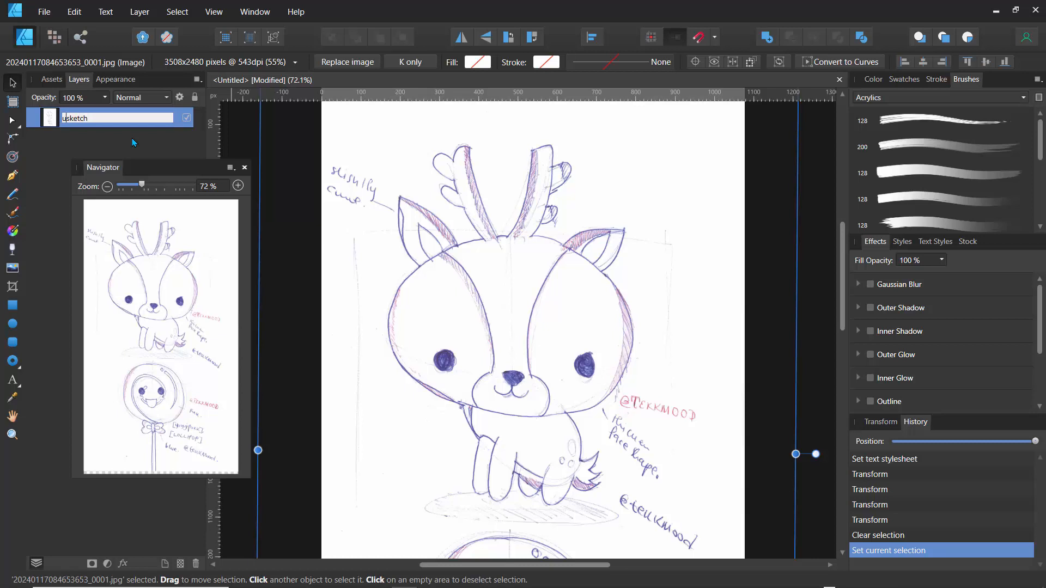
key(Return)
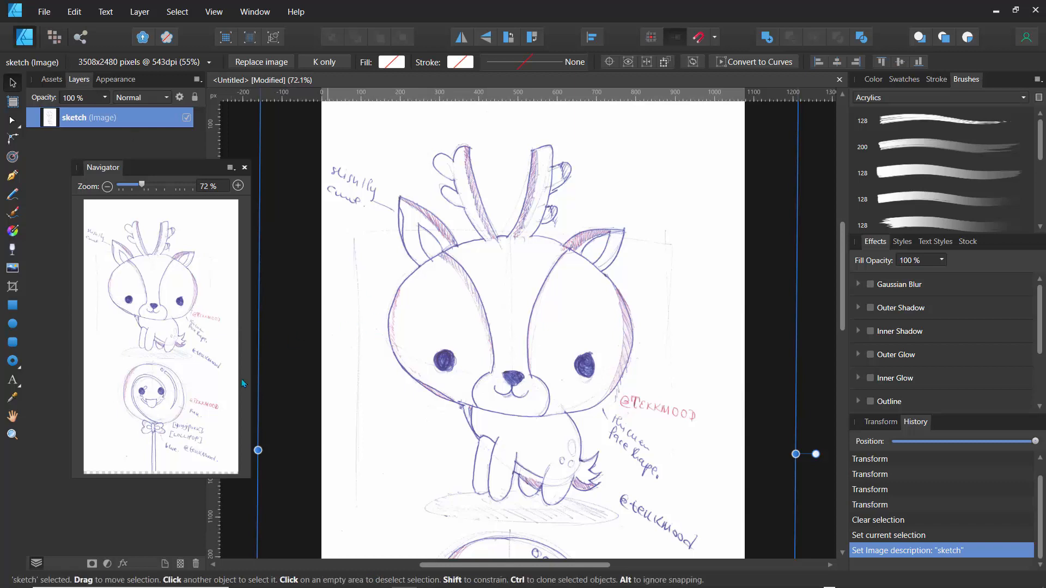
- Add a Levels adjustment to the sketch layer and set its output black level to 12%
click(109, 565)
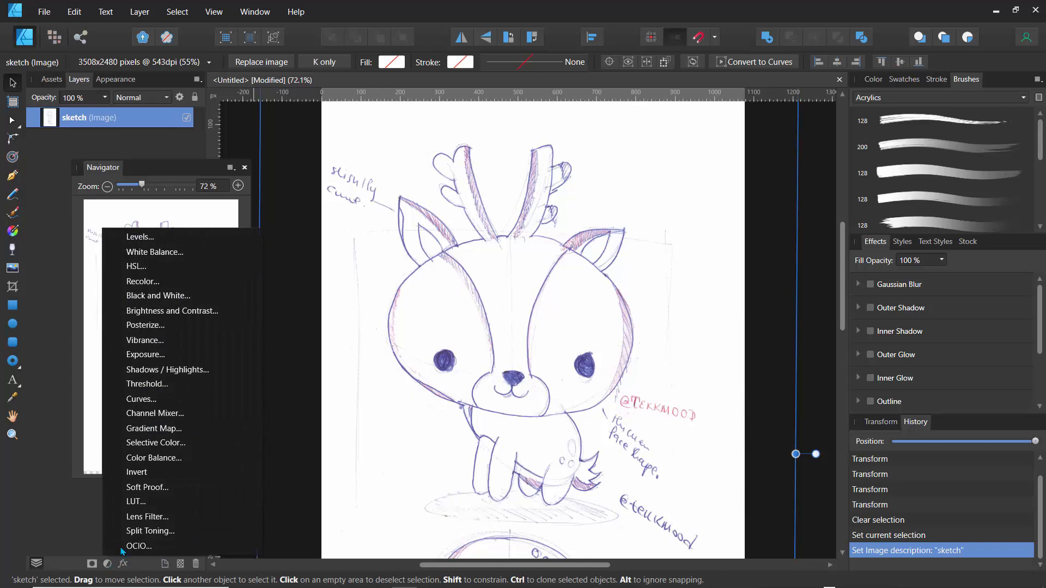
click(140, 242)
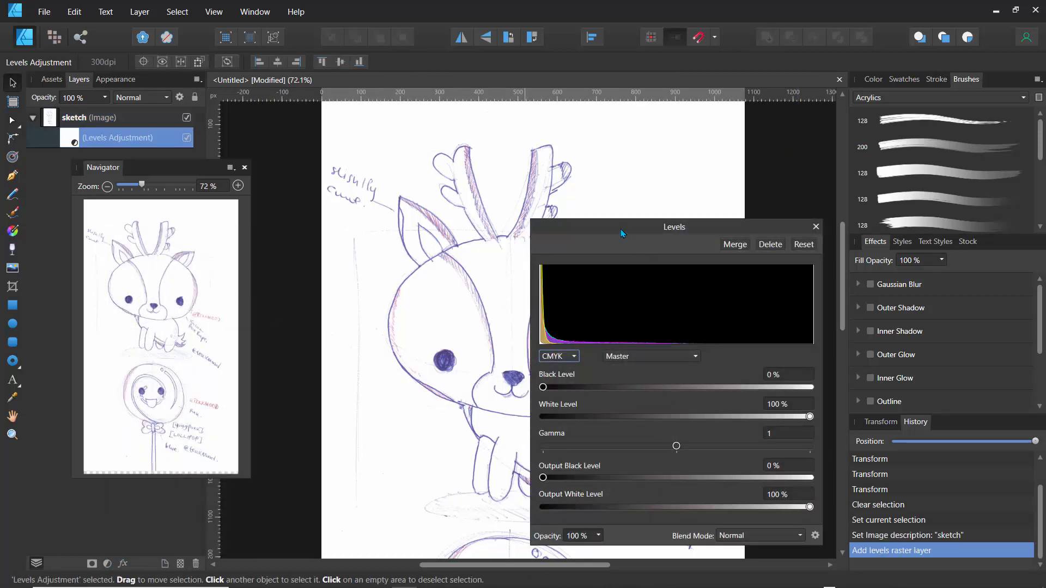
drag(620, 229, 780, 142)
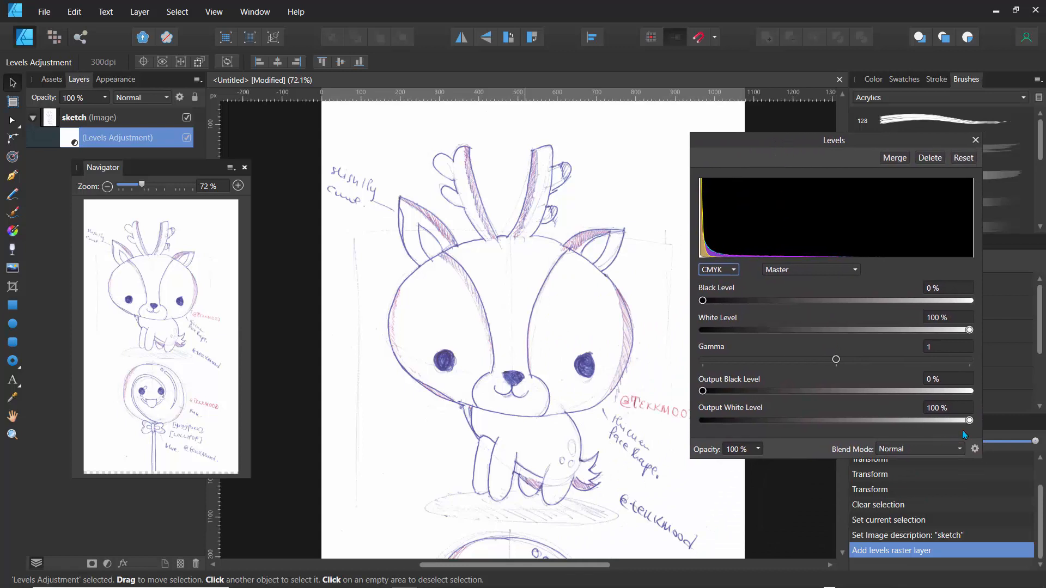
mouse_move(962, 424)
mouse_down()
mouse_move(735, 424)
mouse_move(977, 431)
mouse_up()
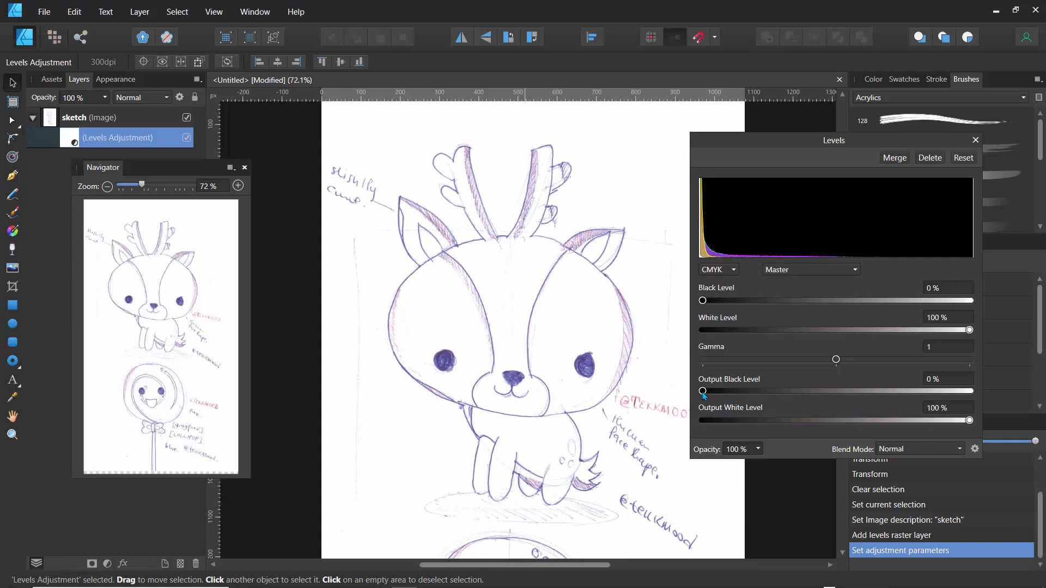
mouse_move(703, 392)
mouse_down()
mouse_move(776, 403)
mouse_move(699, 398)
mouse_move(735, 400)
mouse_up()
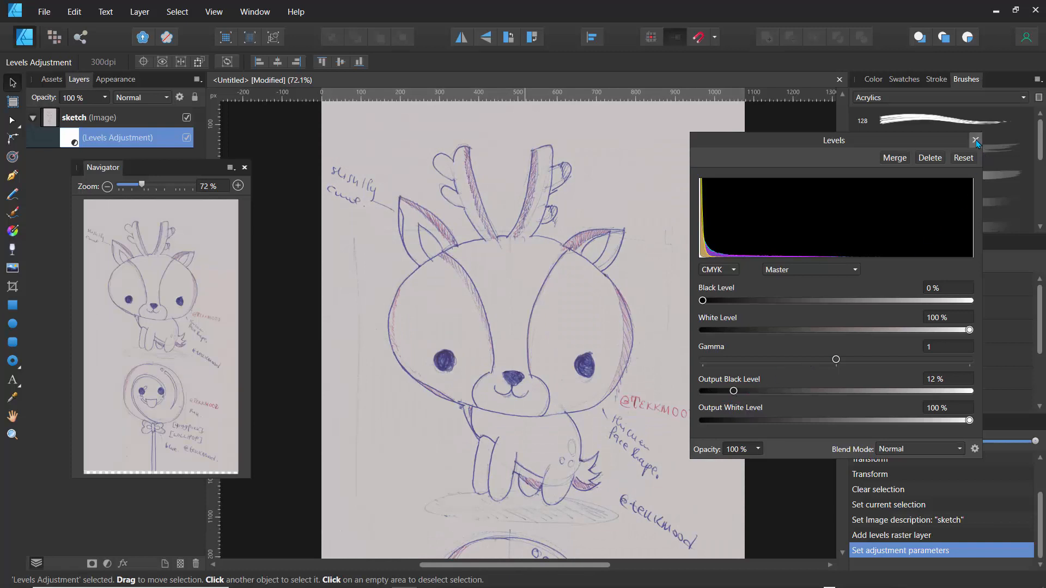
- Set the white level of the sketch's Levels adjustment to 78%
click(976, 140)
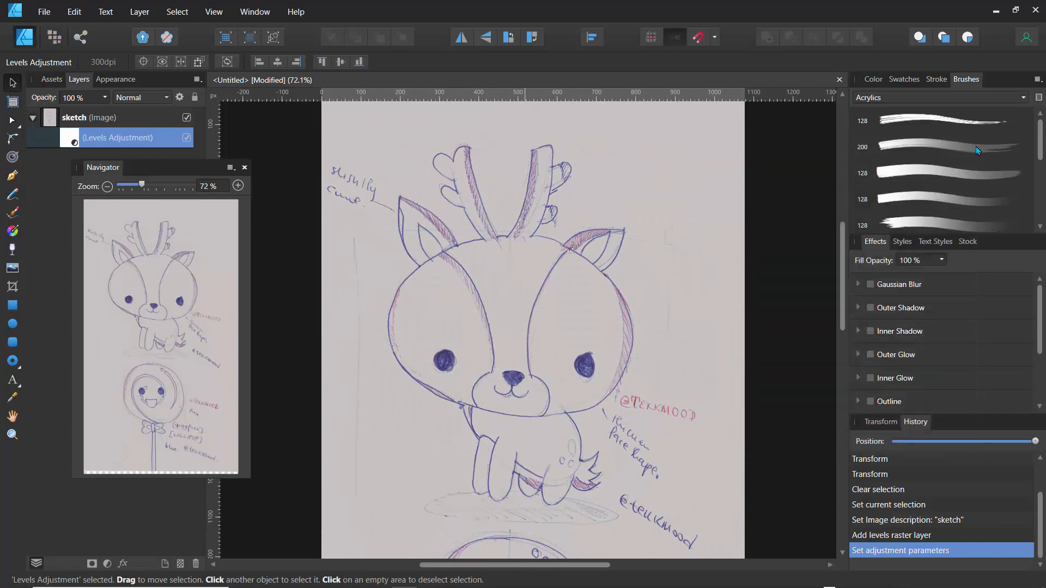
double_click(93, 138)
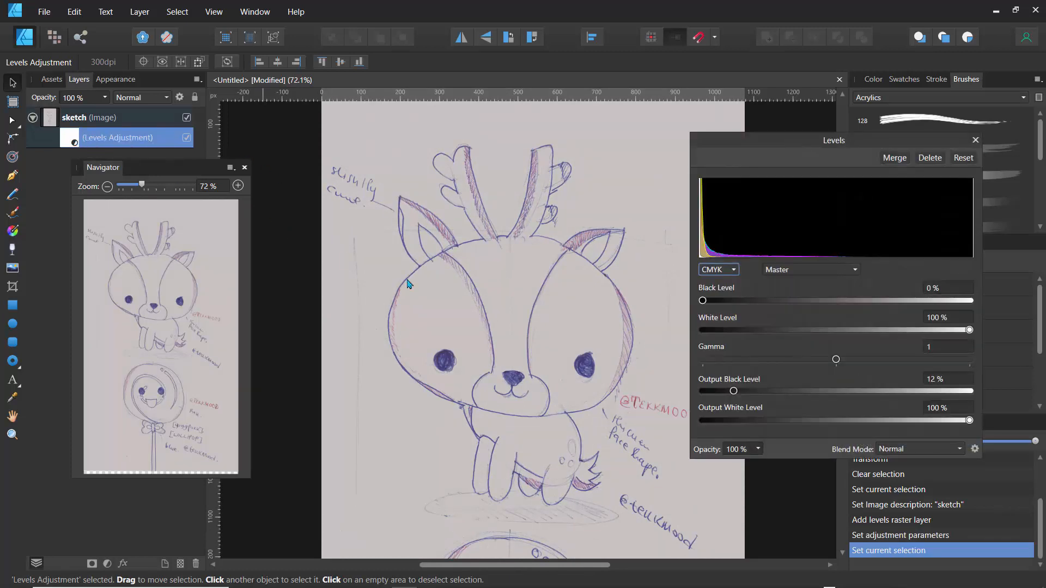
mouse_move(703, 302)
mouse_down()
mouse_move(731, 303)
mouse_move(696, 311)
mouse_up()
mouse_move(970, 330)
mouse_down()
mouse_move(774, 330)
mouse_move(940, 331)
mouse_move(911, 331)
mouse_up()
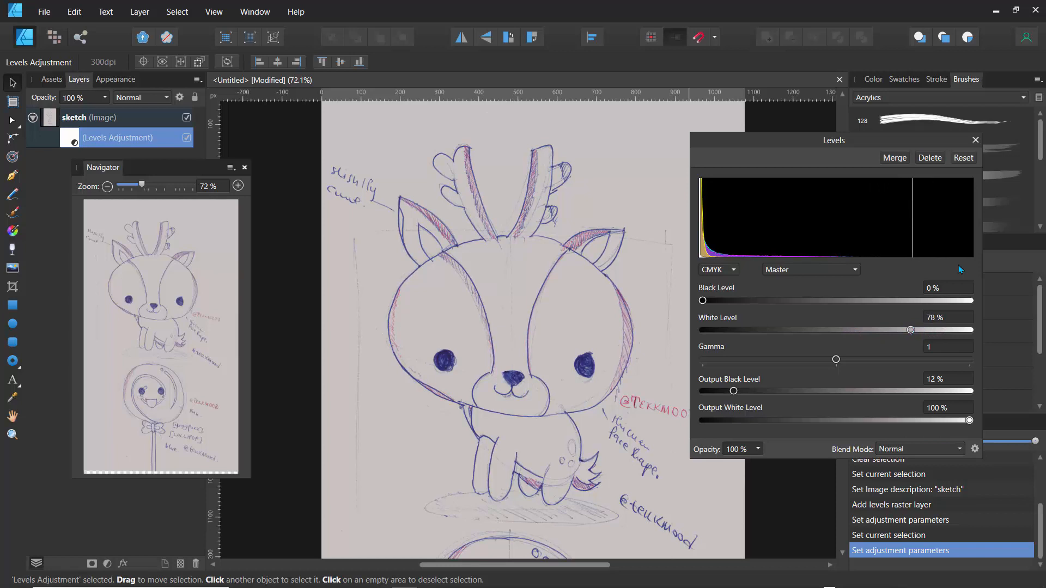
click(975, 140)
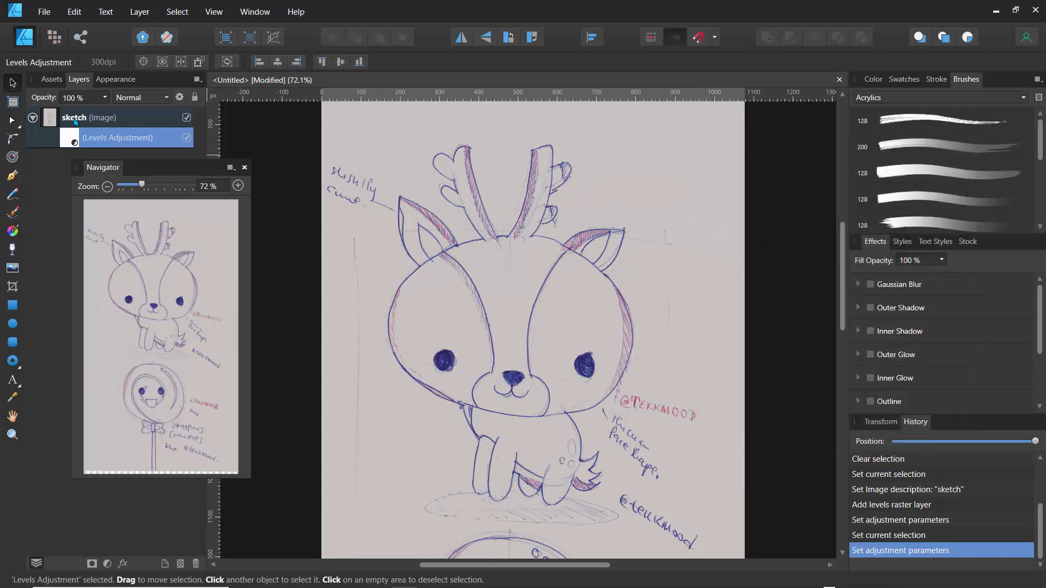
- Group the sketch image together with its nested Levels adjustment and lock the group
click(32, 120)
click(63, 122)
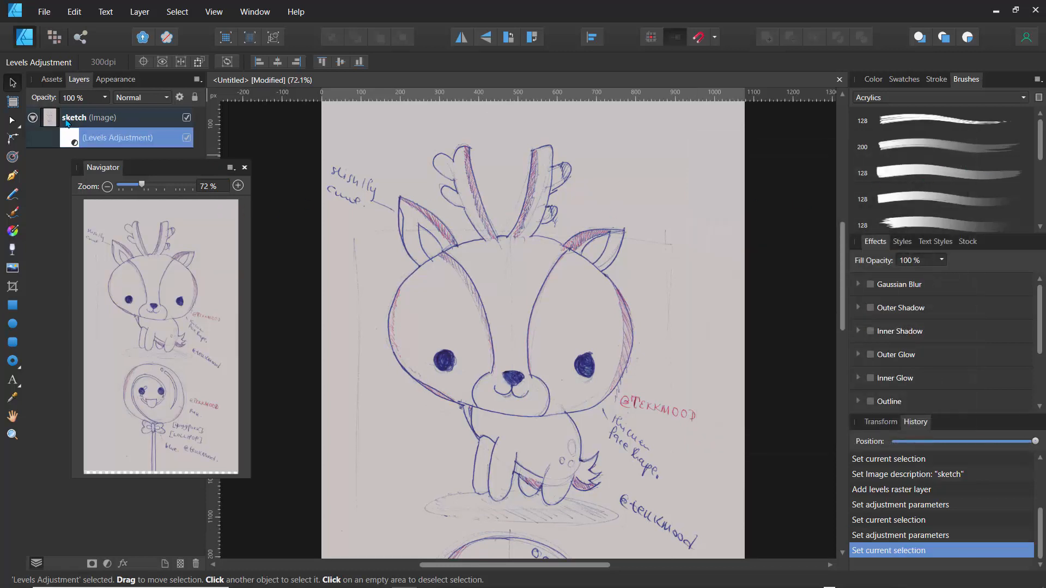
click(32, 118)
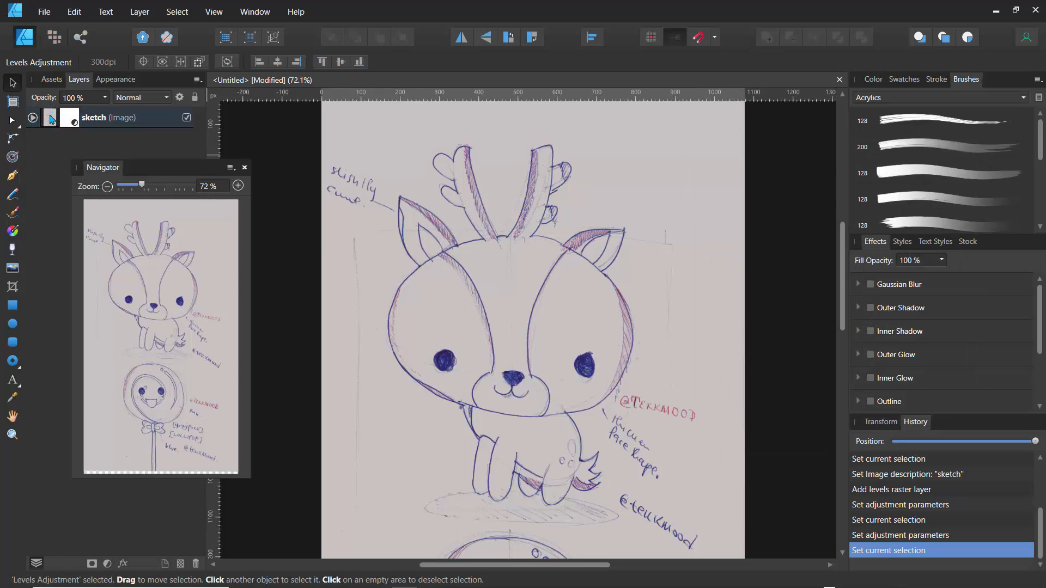
right_click(52, 122)
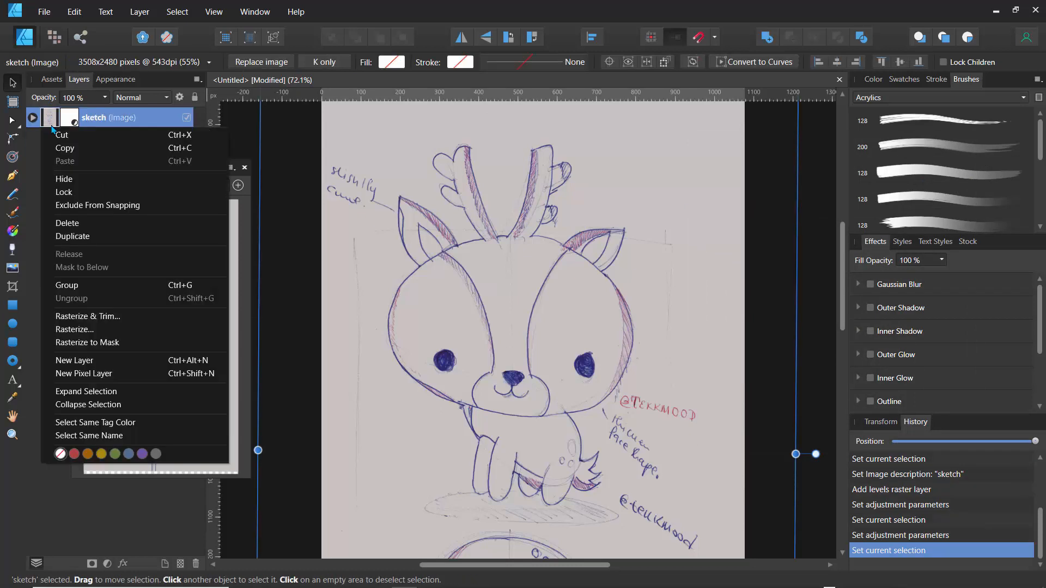
click(72, 283)
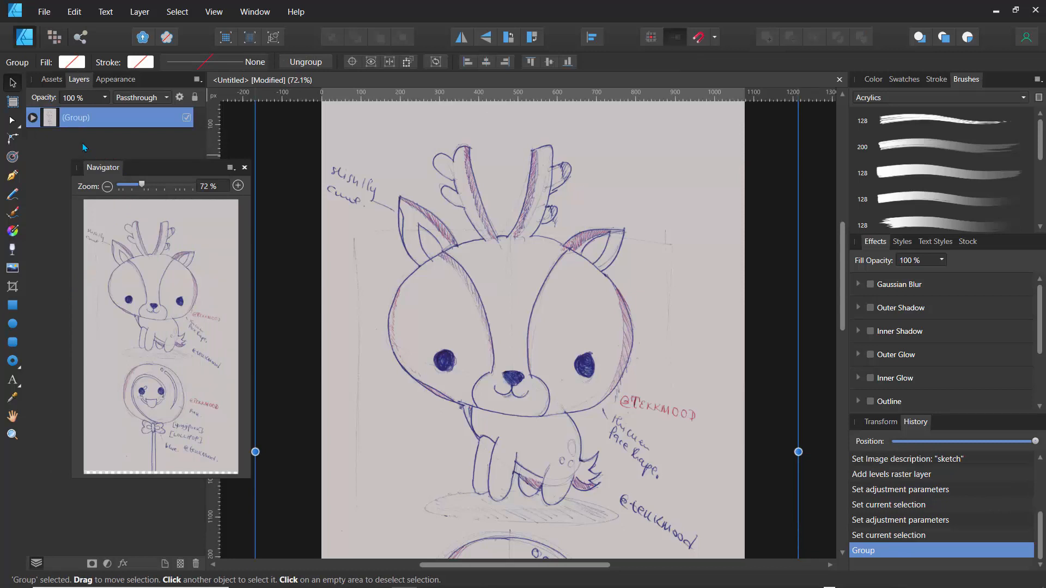
click(195, 98)
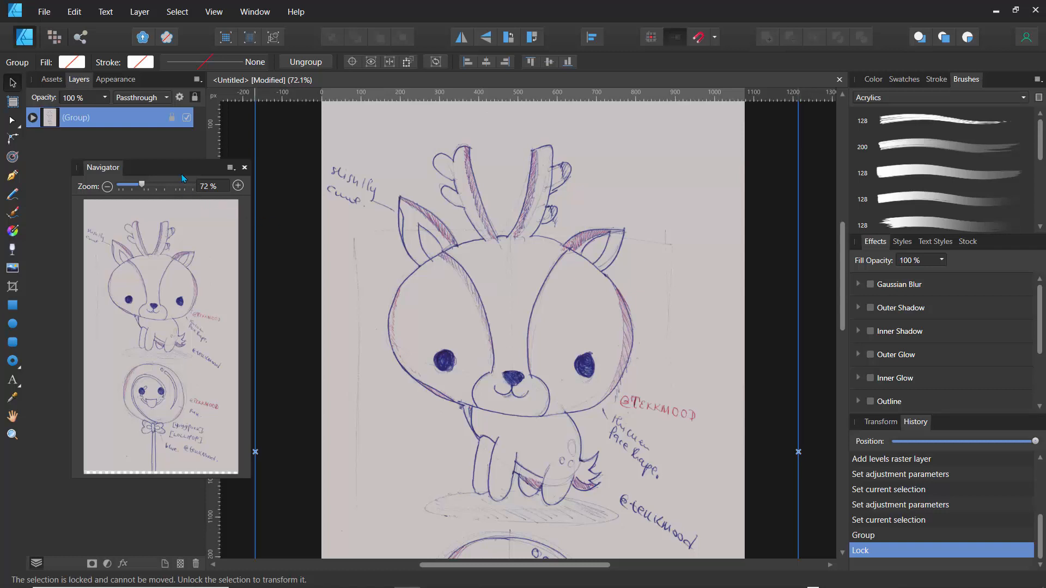
- Move the Navigator panel off the canvas so it sits directly beneath the layer list
drag(154, 170, 109, 168)
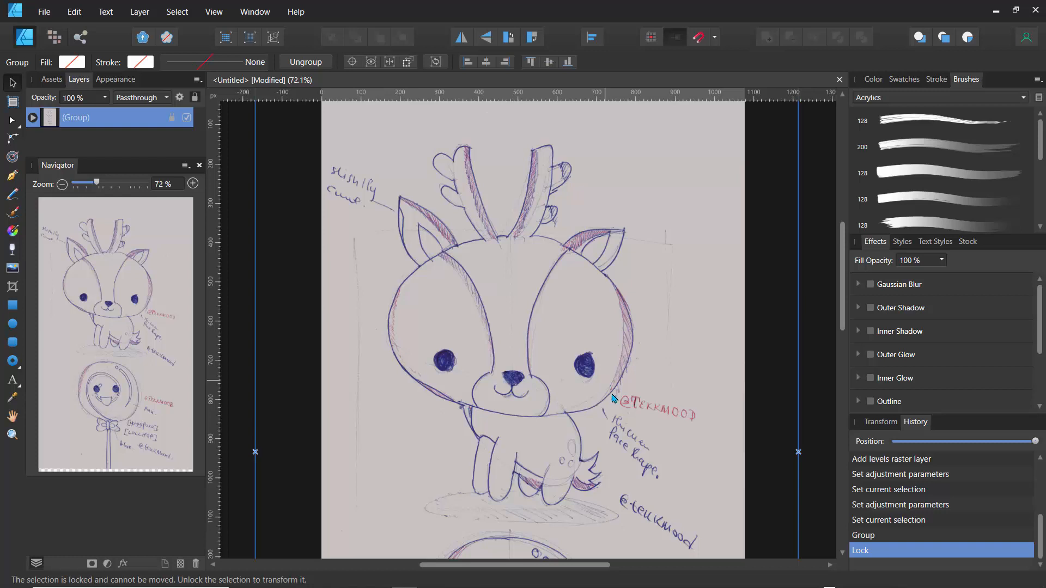
drag(842, 300, 842, 297)
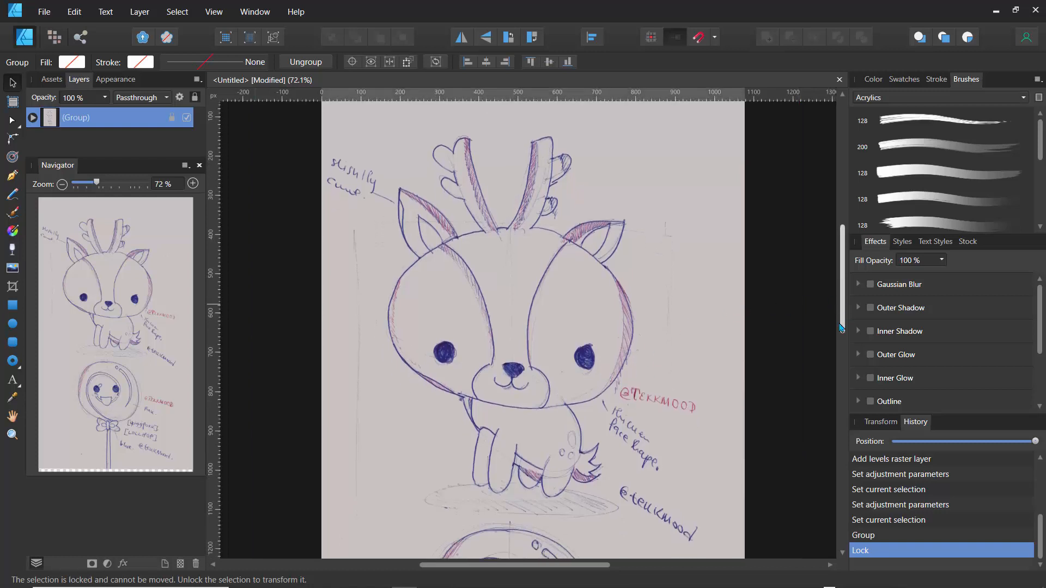
drag(98, 184, 115, 187)
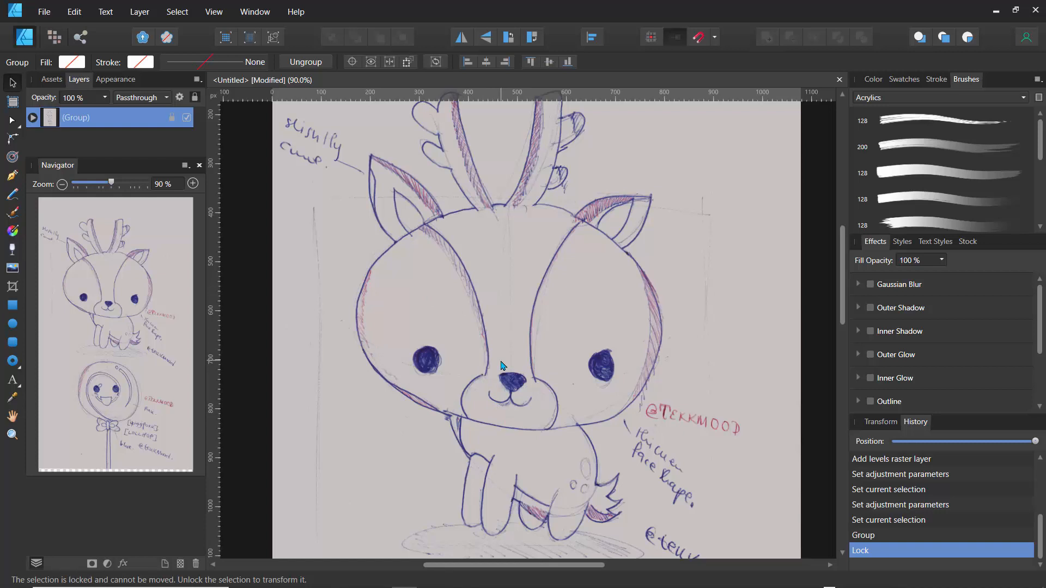
click(13, 326)
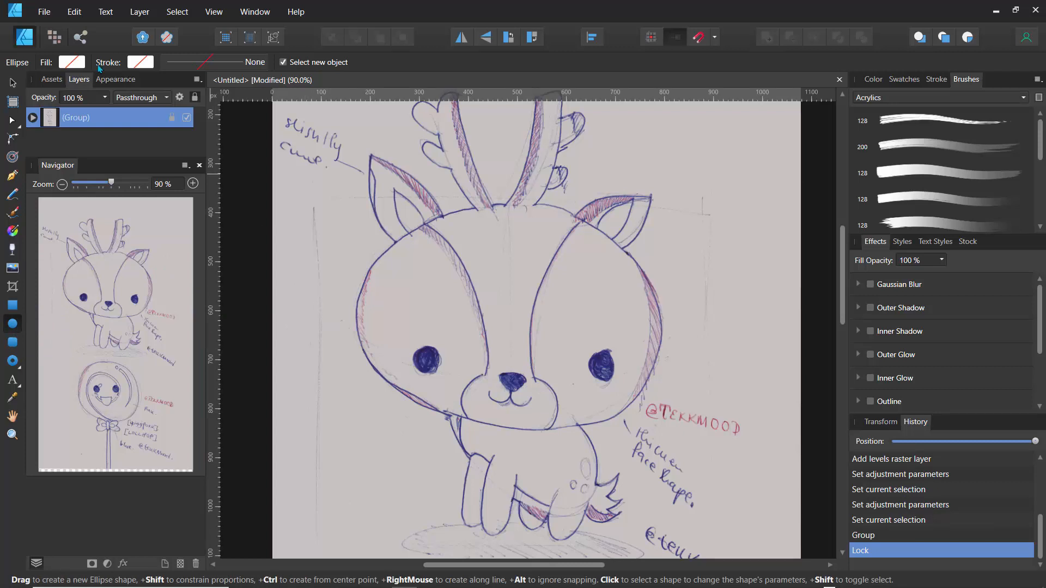
click(71, 62)
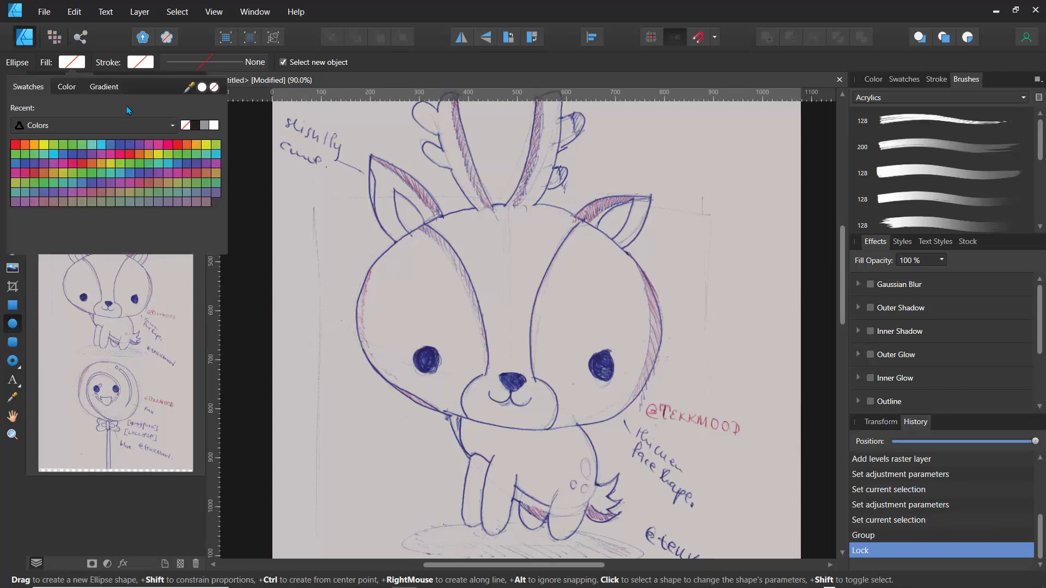
click(196, 127)
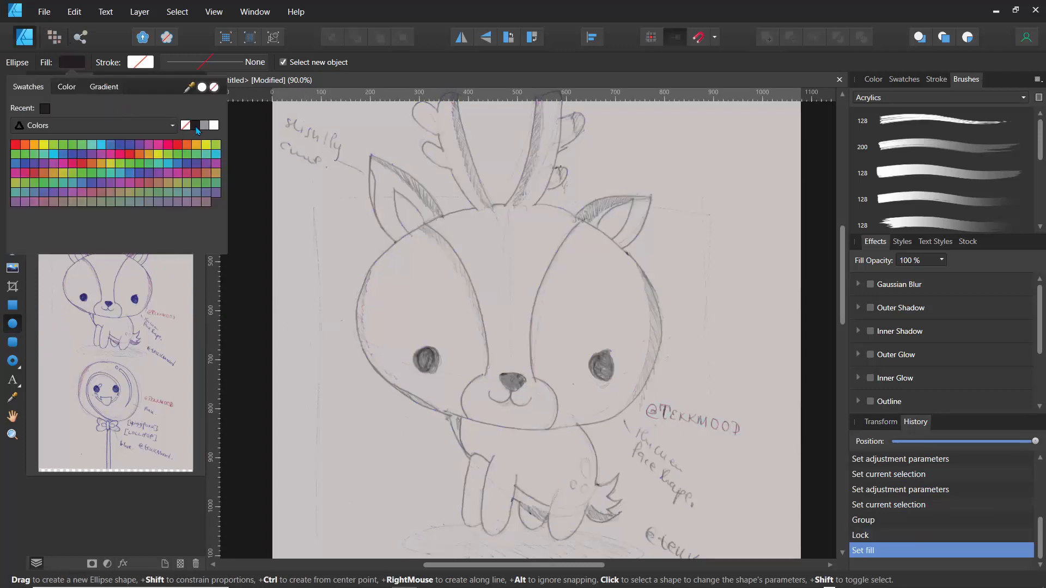
click(46, 109)
click(45, 112)
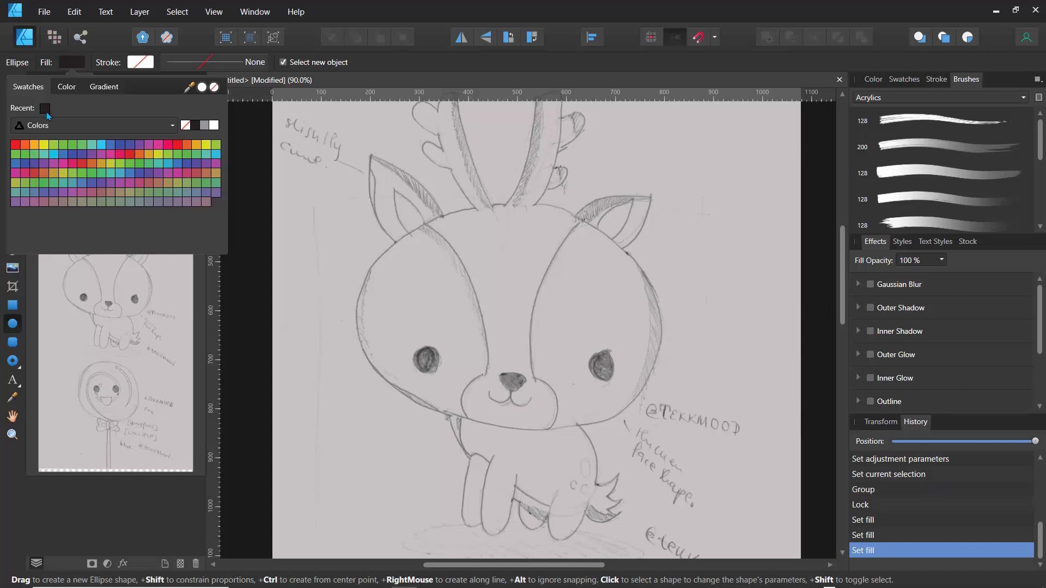
click(322, 83)
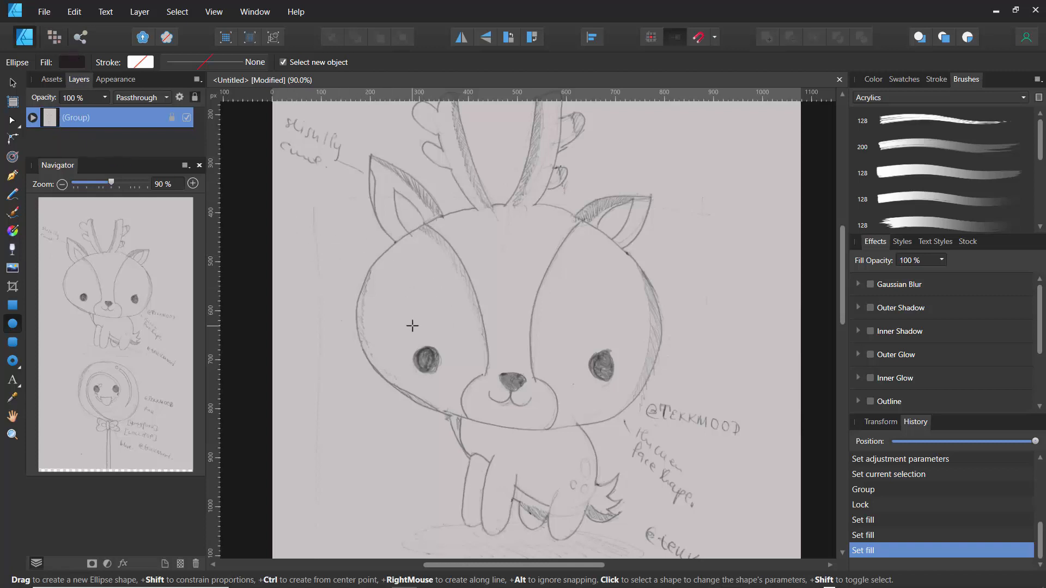
key(ctrl+z)
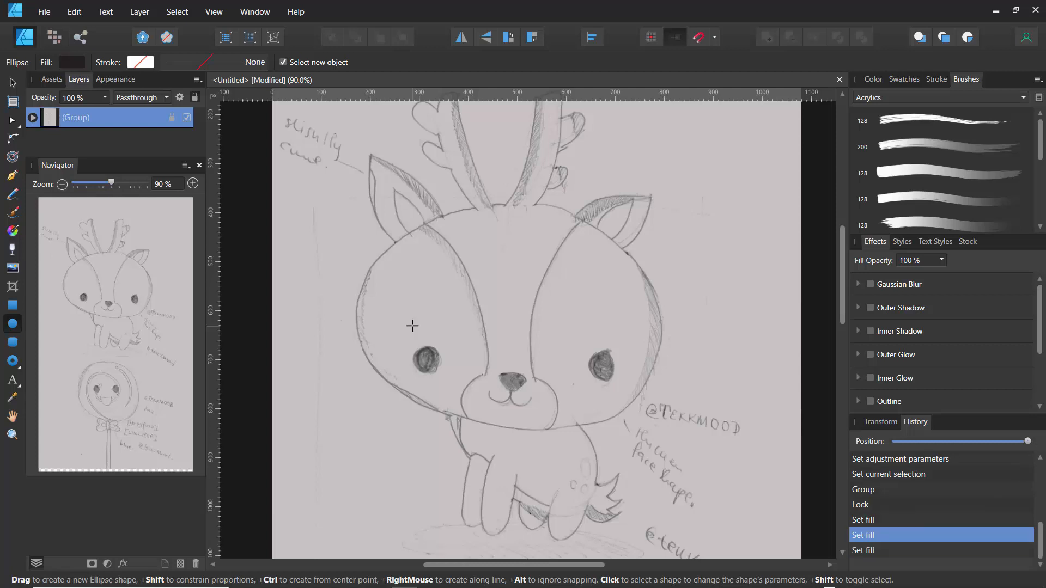
key(ctrl+z)
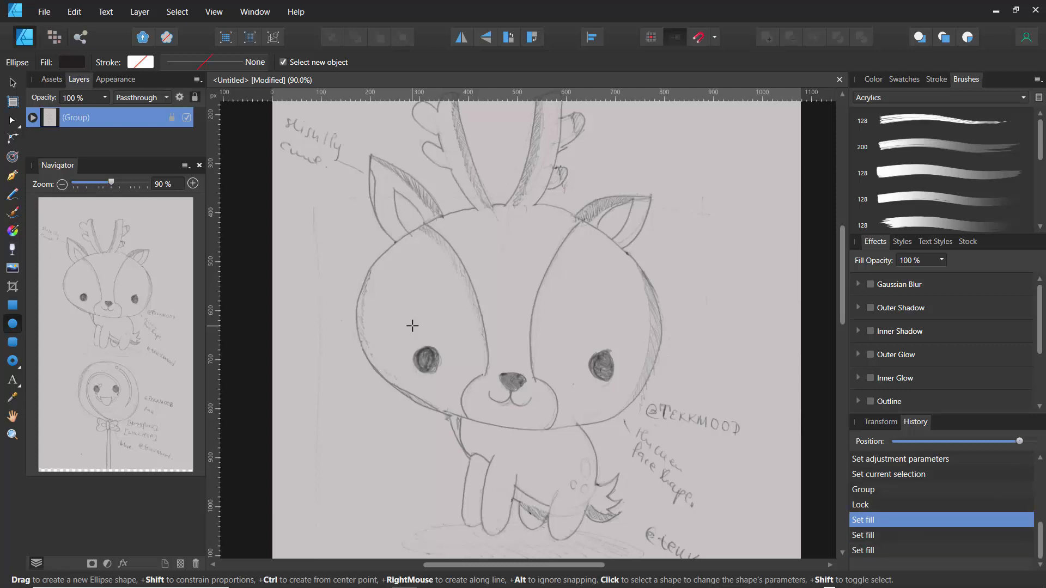
key(ctrl+z)
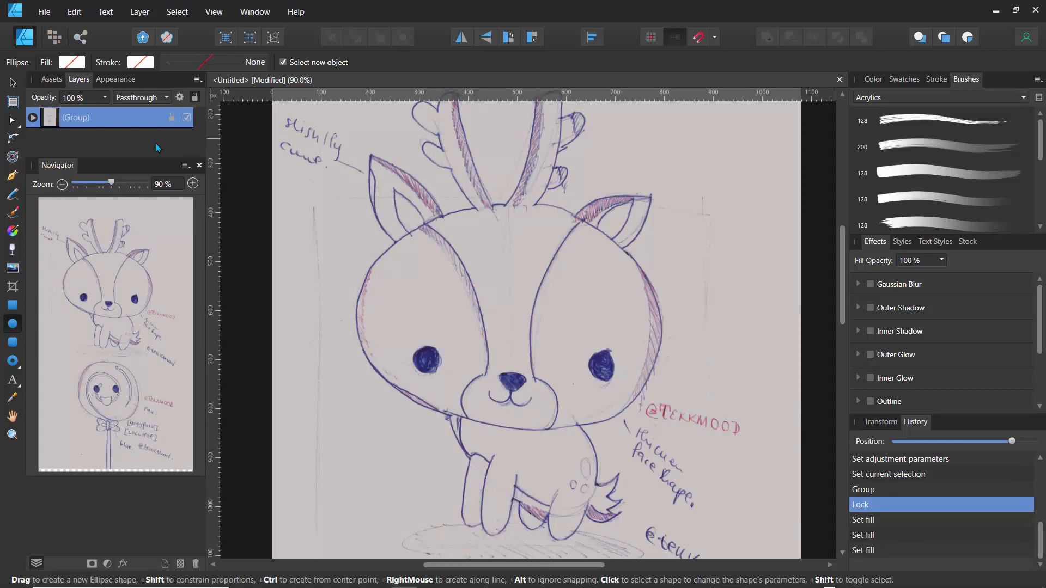
- Deselect the locked sketch group and draw a circle with the Ellipse tool over the deer's left eye in the drawing
click(17, 79)
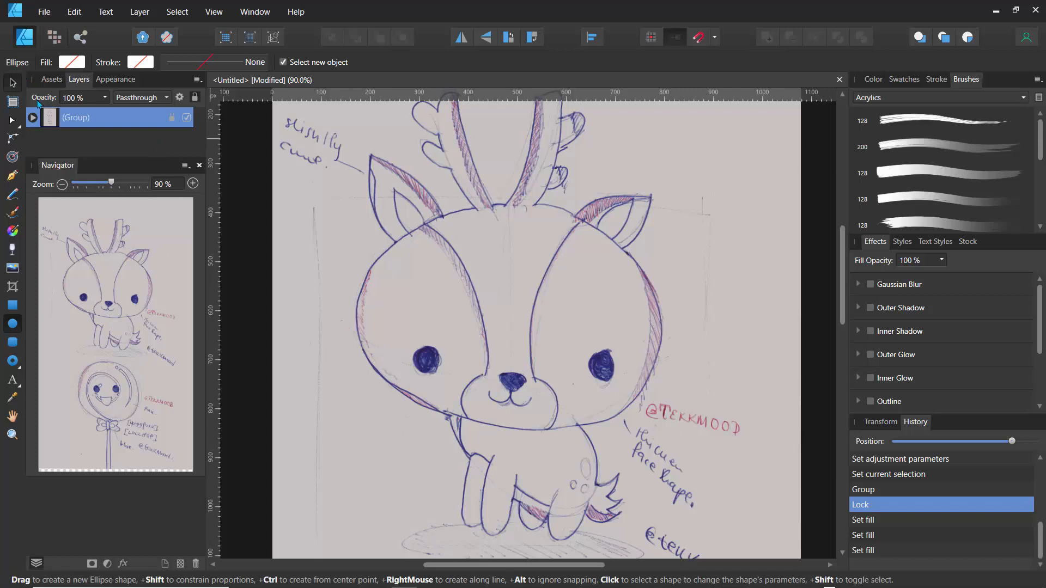
click(243, 189)
click(129, 120)
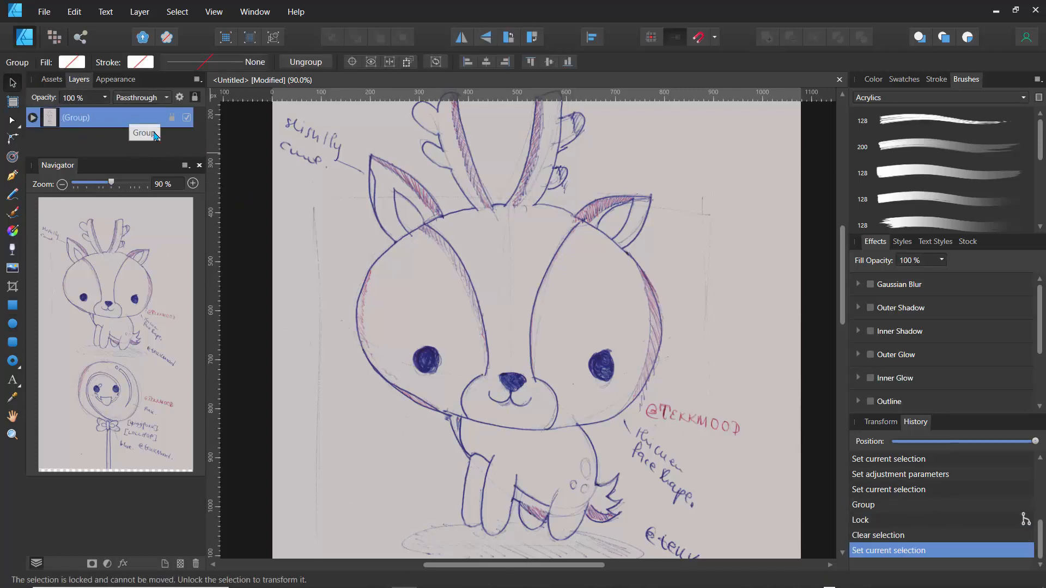
click(243, 207)
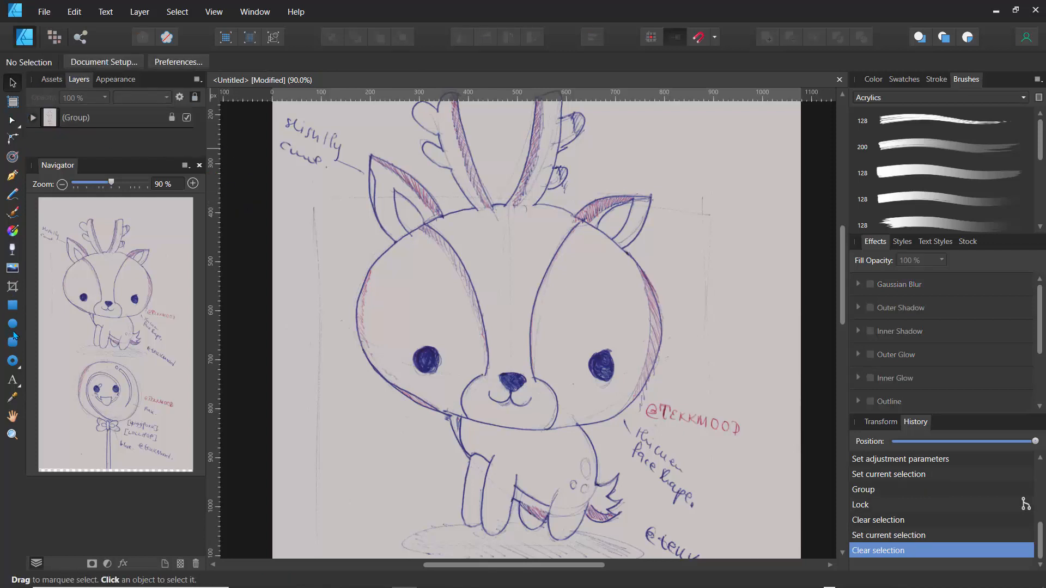
click(12, 324)
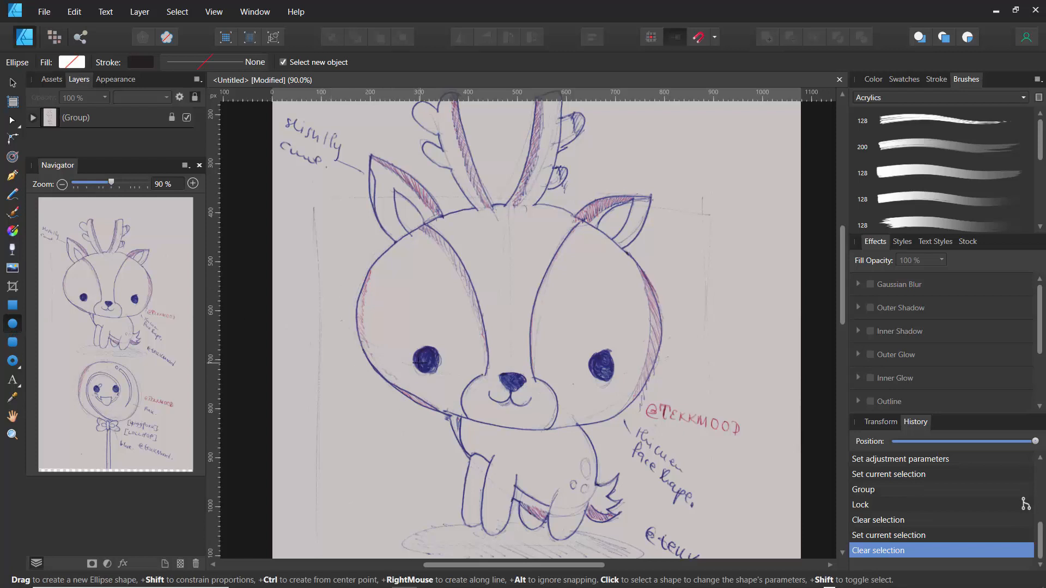
drag(414, 345, 442, 374)
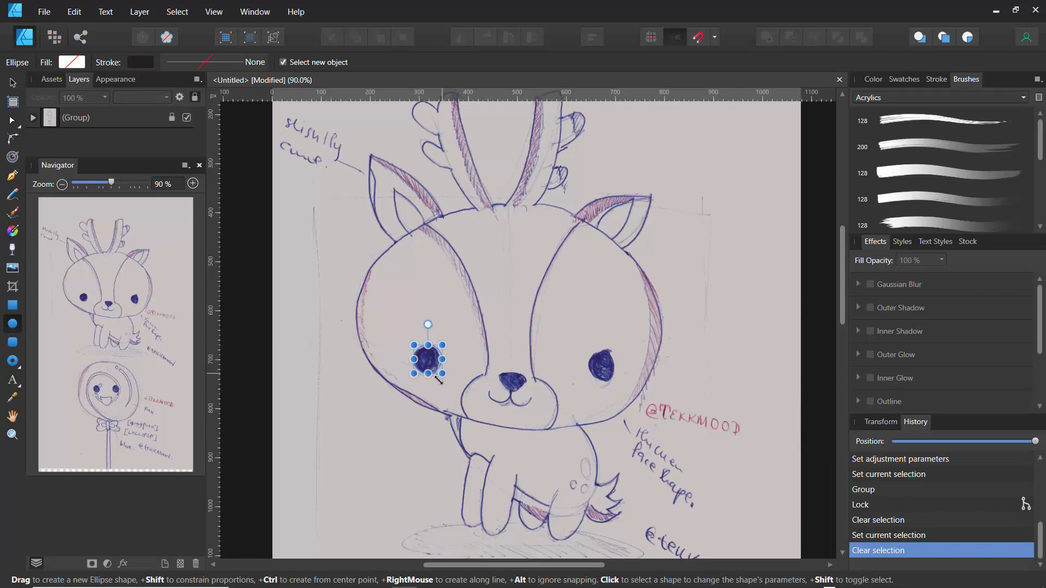
- Fill the eye circle with a very dark purple using the HSL color wheel
click(74, 64)
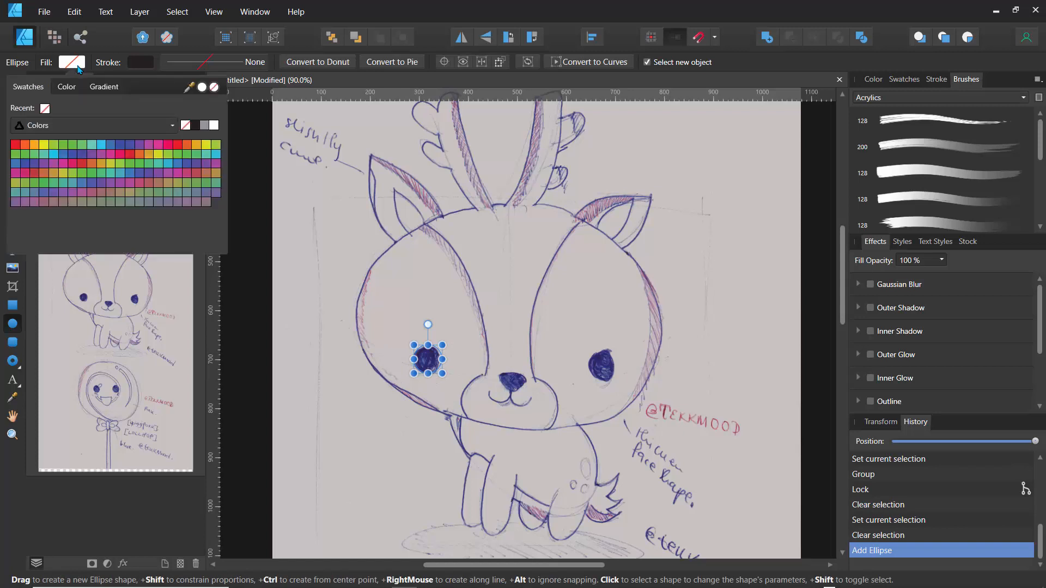
click(194, 127)
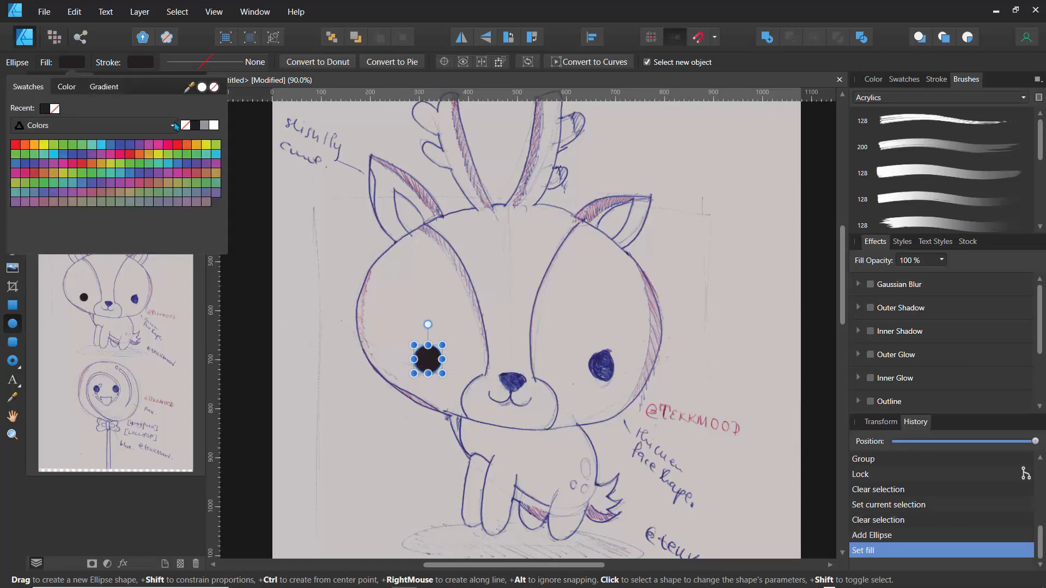
click(70, 64)
click(72, 67)
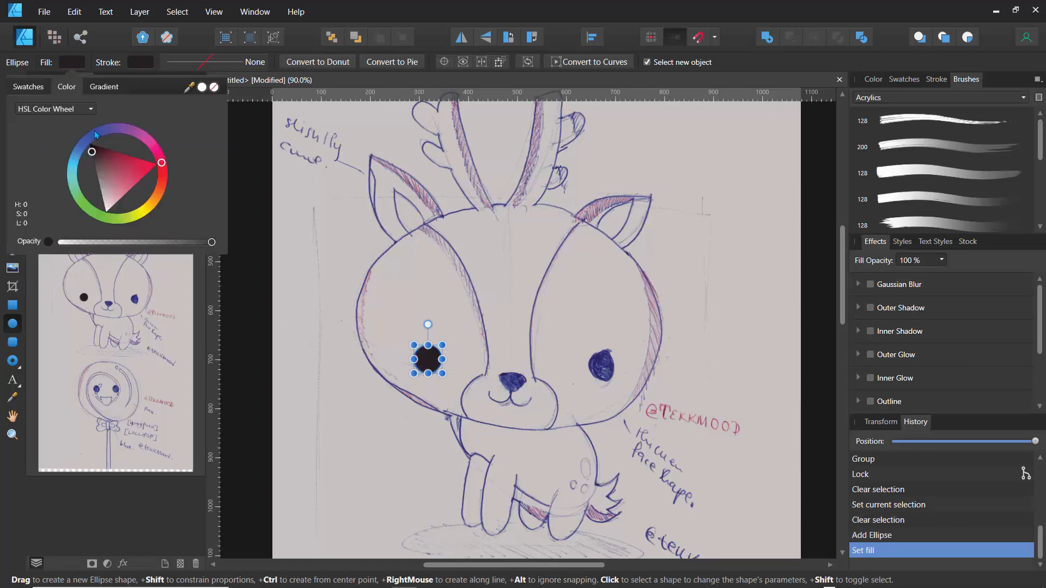
drag(162, 163, 120, 127)
drag(89, 187, 90, 190)
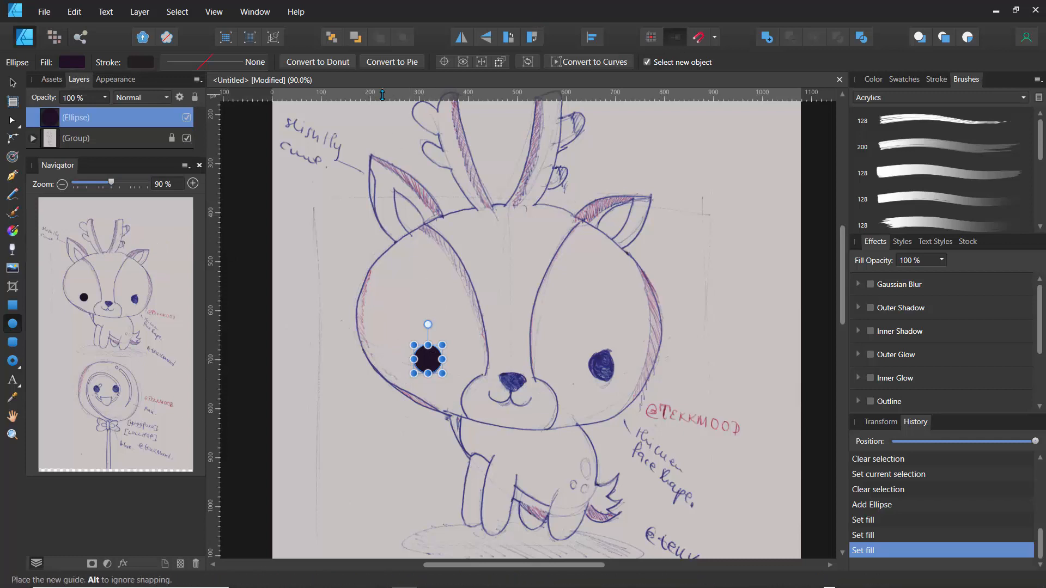
- Place two horizontal guides, one touching the upper edge and one touching the lower edge of the eye circle
drag(383, 95, 394, 345)
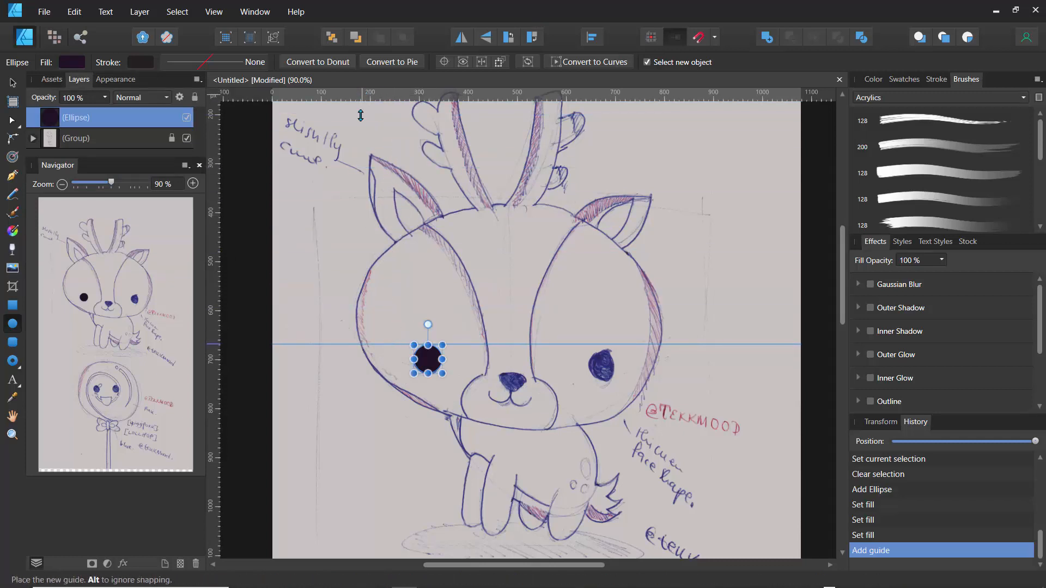
drag(361, 115, 360, 375)
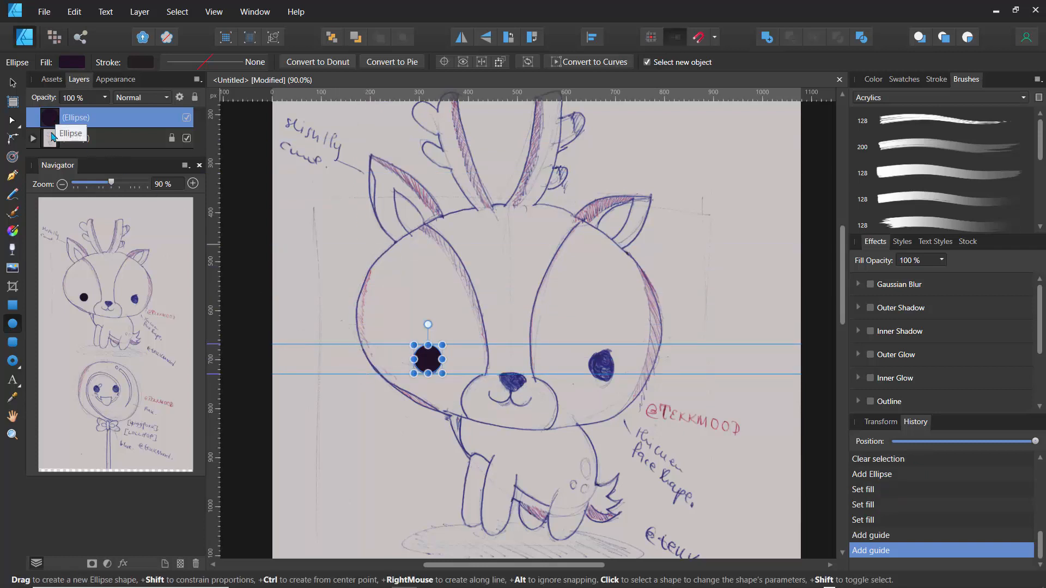
- Duplicate the dark eye circle onto the deer's right eye in the drawing, level with the original between the two guides
click(14, 85)
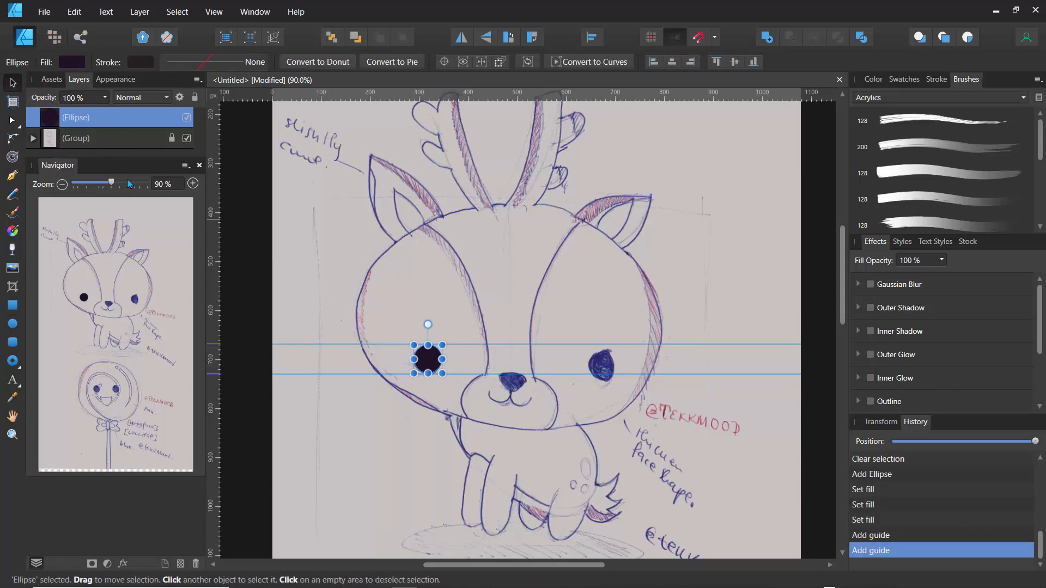
mouse_move(111, 184)
mouse_down()
mouse_move(143, 185)
mouse_move(130, 184)
mouse_up()
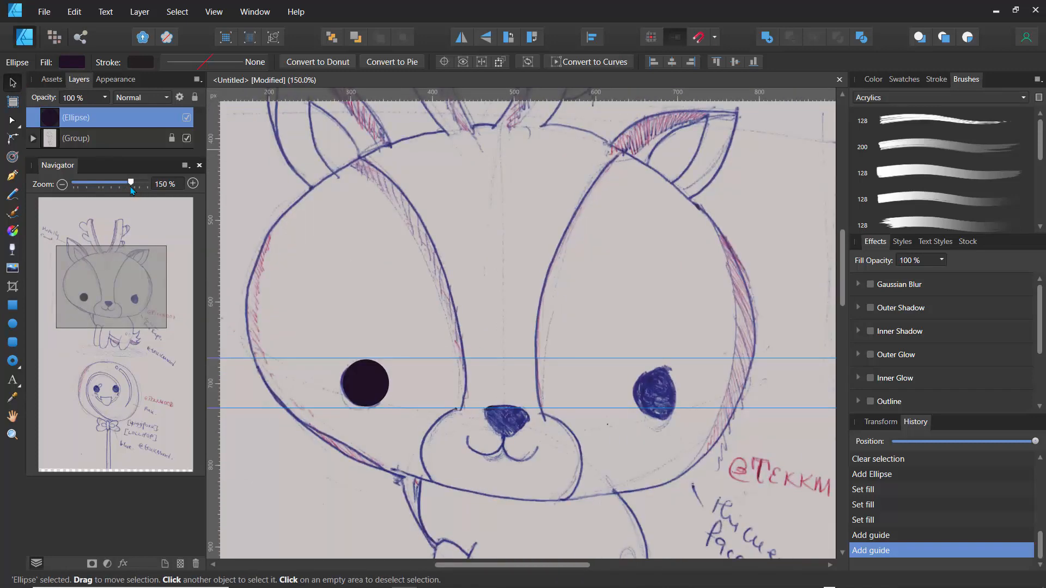
drag(112, 294, 112, 304)
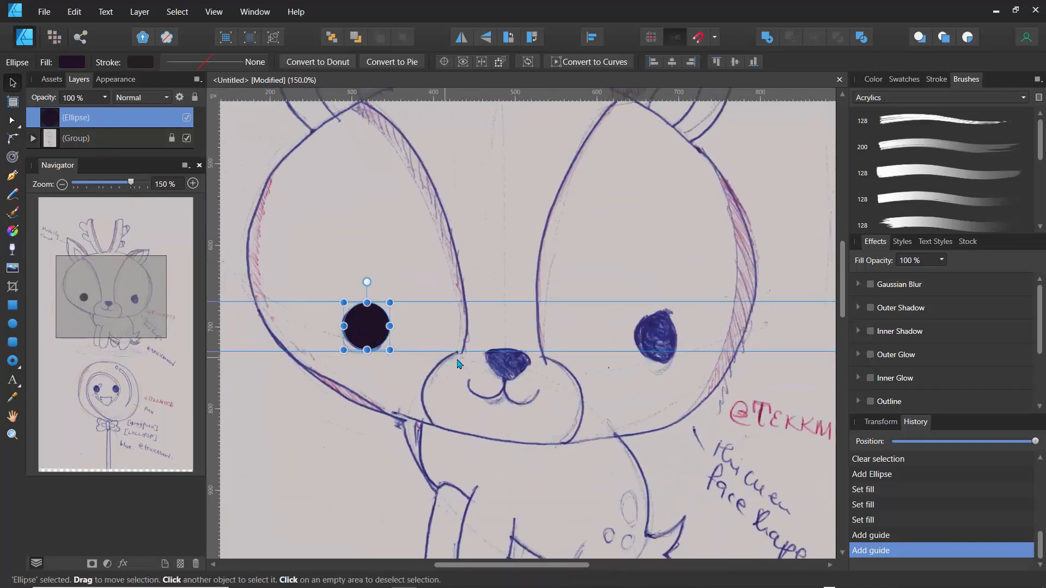
key(alt)
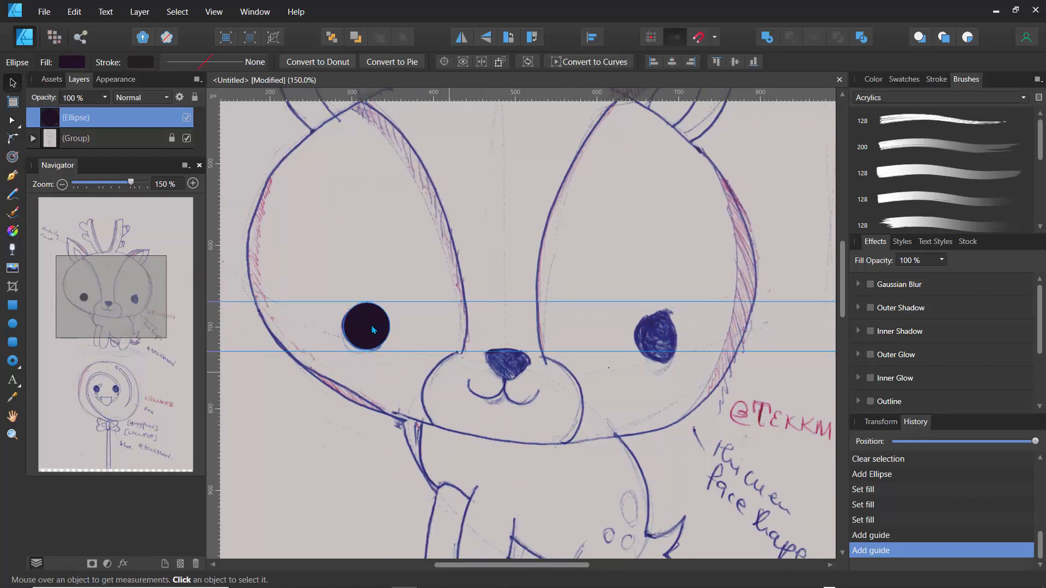
key(ctrl+d)
click(370, 330)
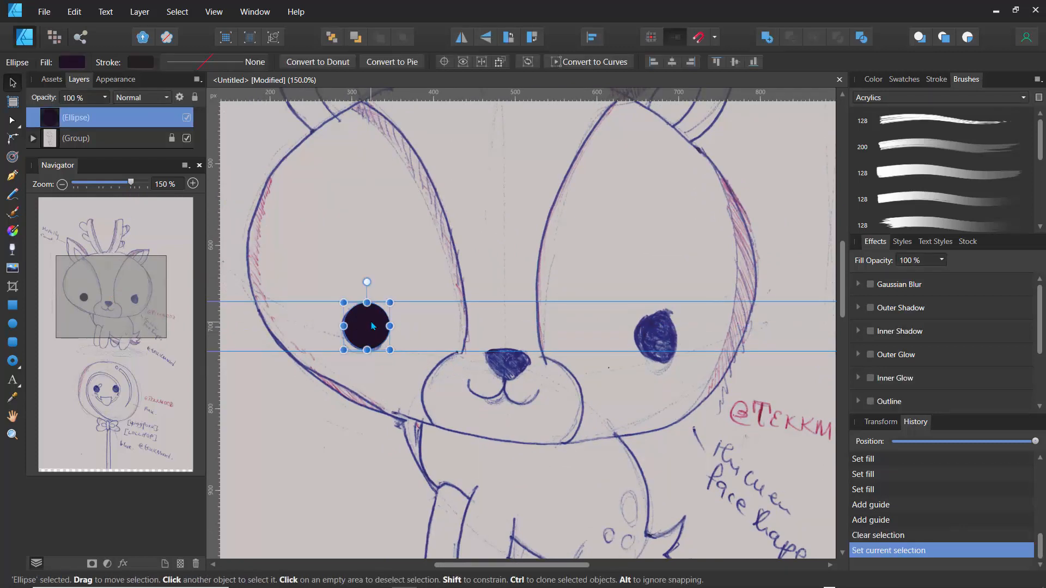
drag(368, 329, 657, 346)
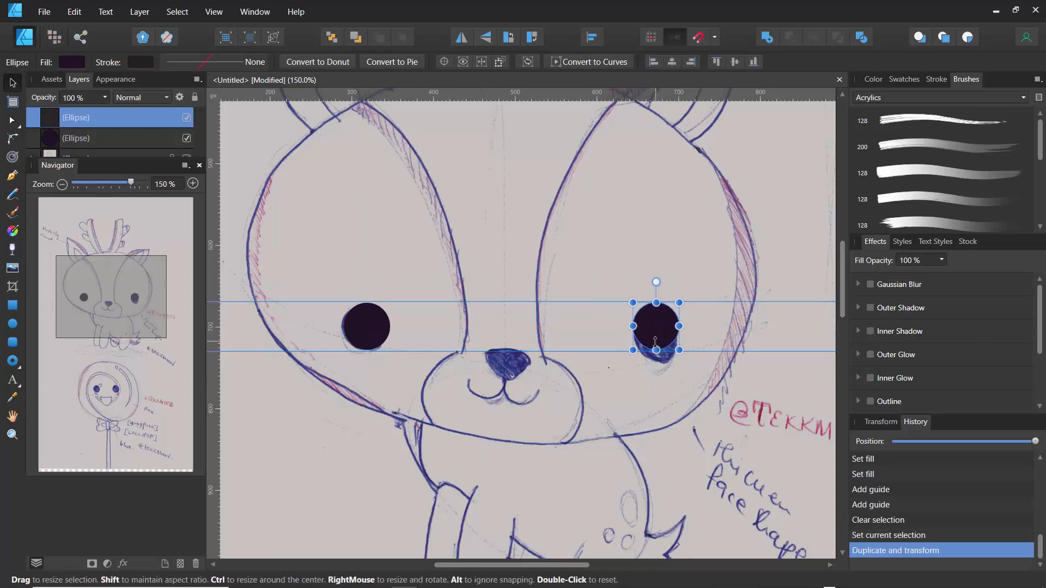
click(350, 260)
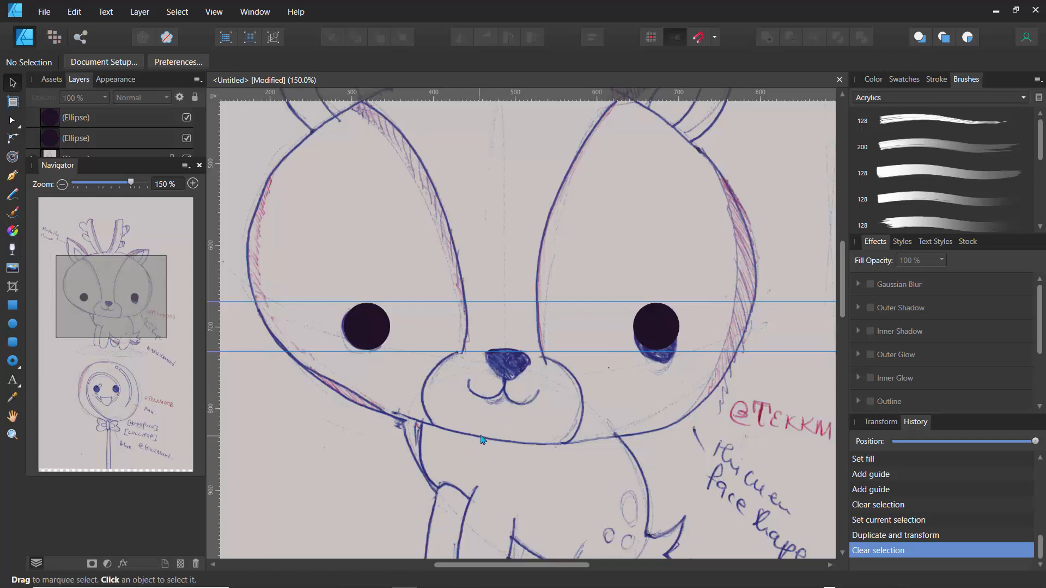
- Draw a small triangle with the Triangle tool and position it over the deer's nose
click(14, 369)
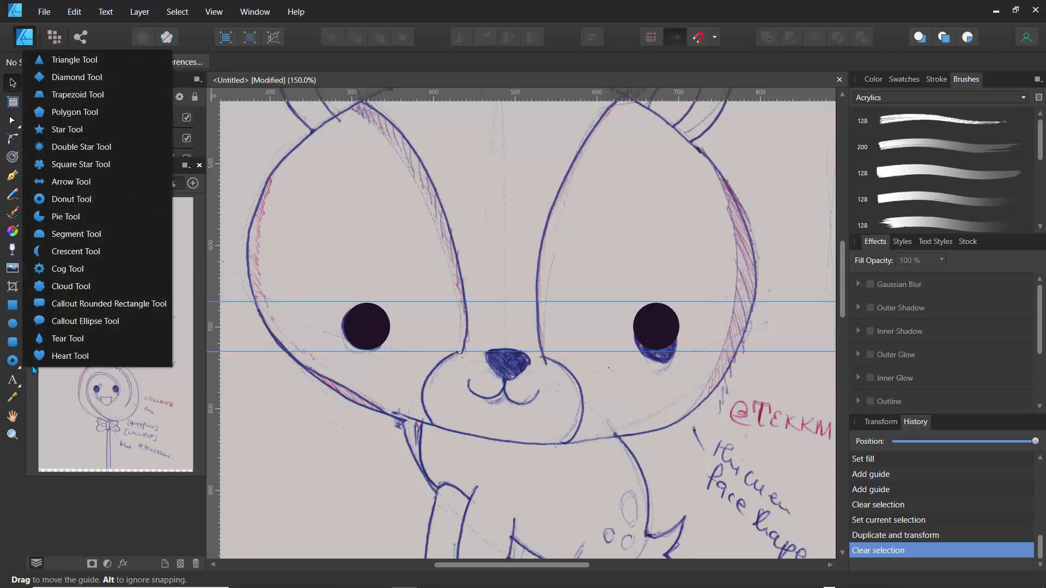
click(70, 61)
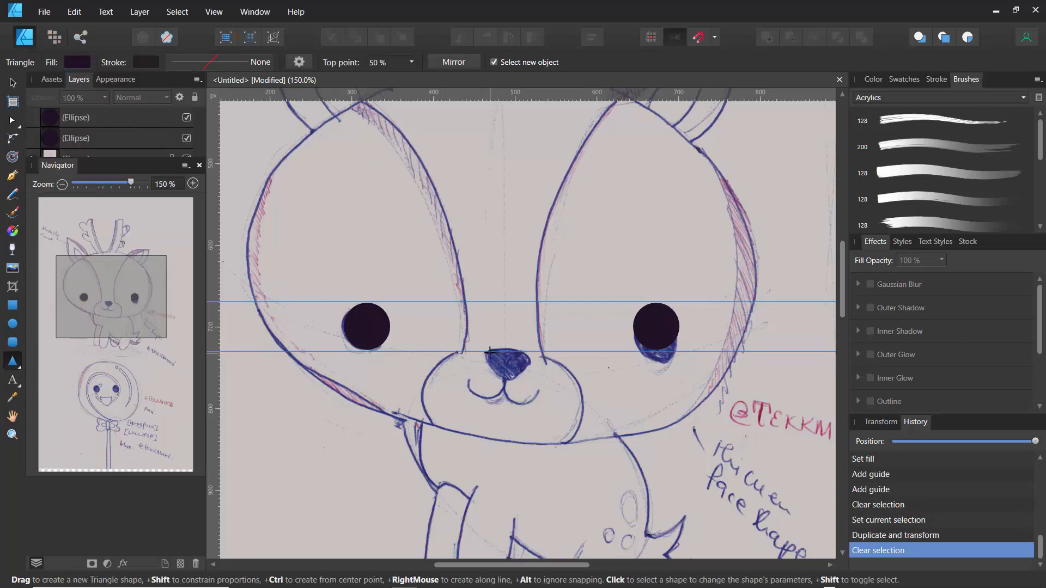
drag(489, 352, 535, 393)
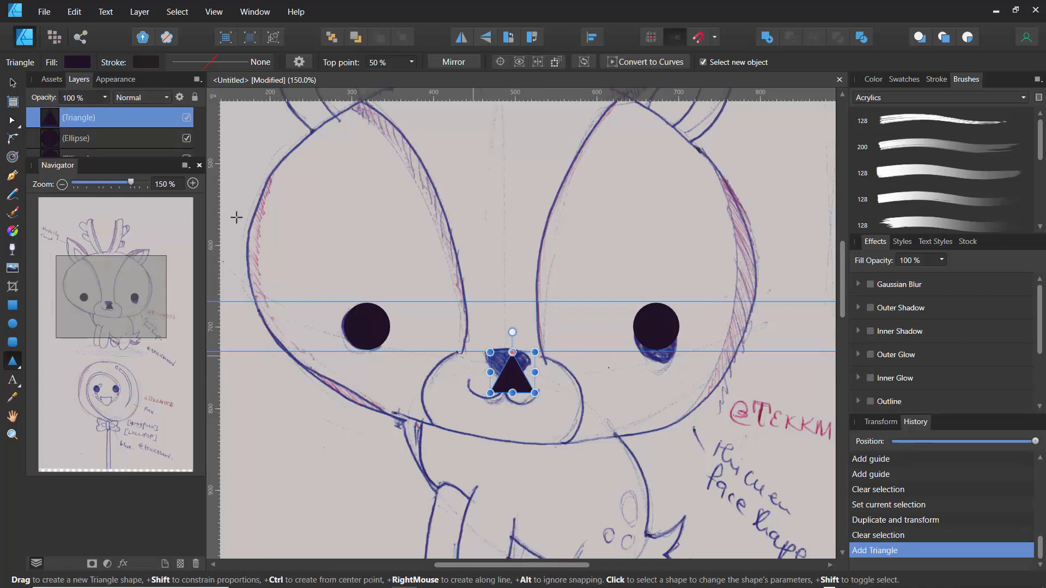
click(13, 82)
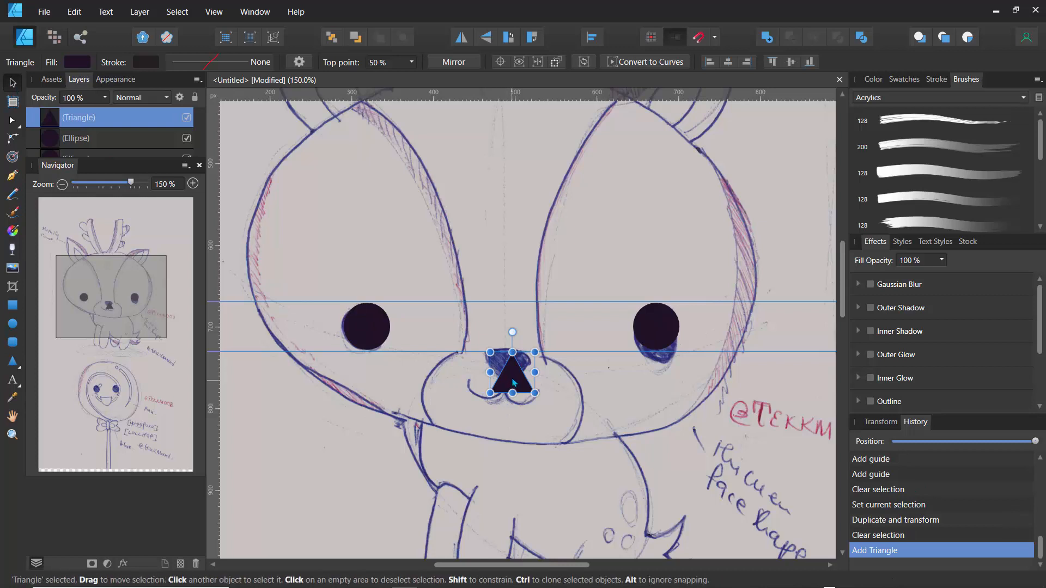
mouse_move(514, 386)
mouse_down()
mouse_move(505, 352)
mouse_move(509, 373)
mouse_up()
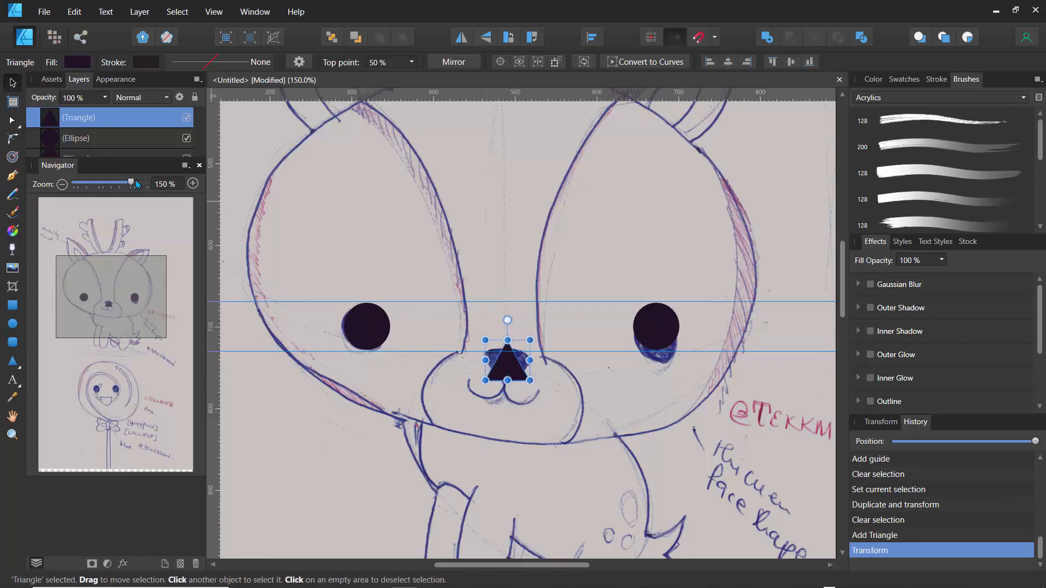
- Rotate the nose triangle upside down and resize it so its corners fit the sketched nose
drag(136, 180, 141, 182)
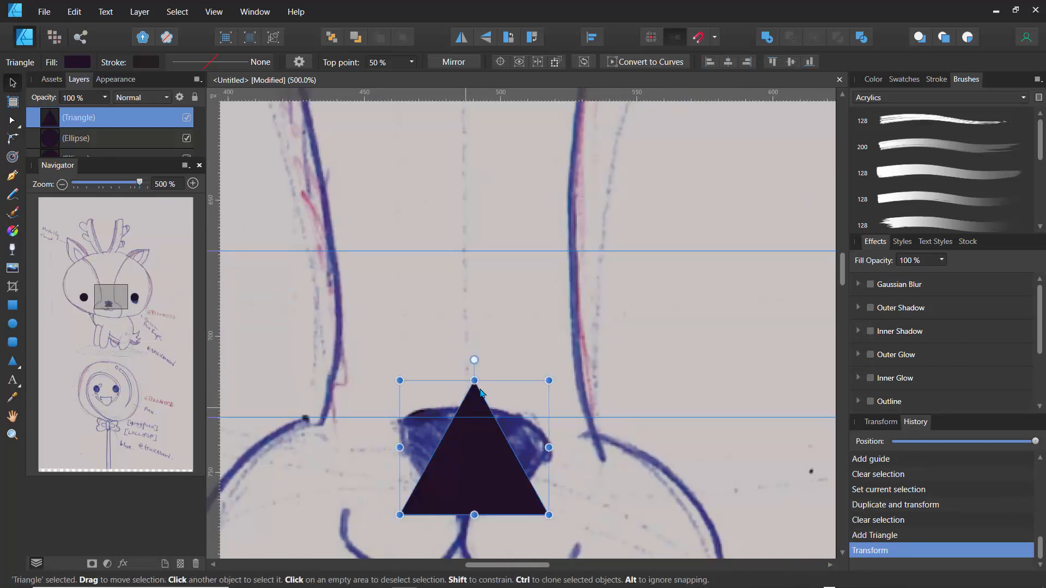
drag(474, 360, 472, 526)
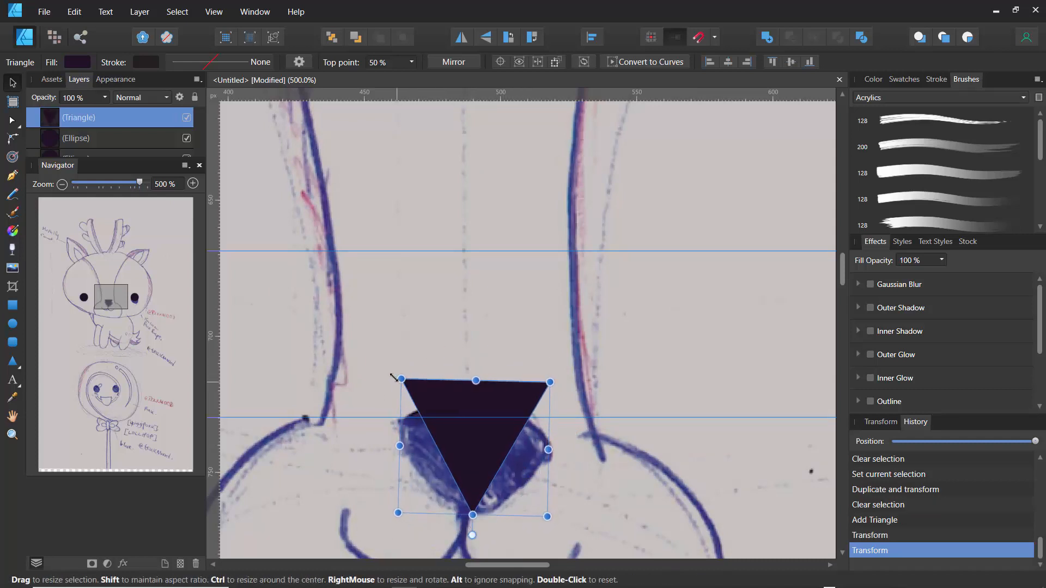
drag(461, 409, 453, 412)
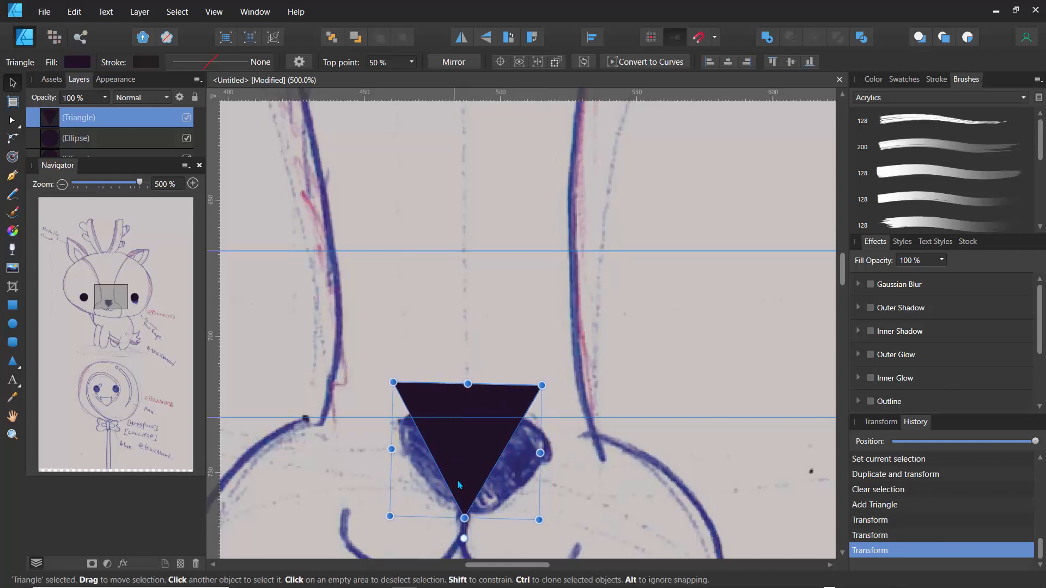
drag(467, 537, 470, 539)
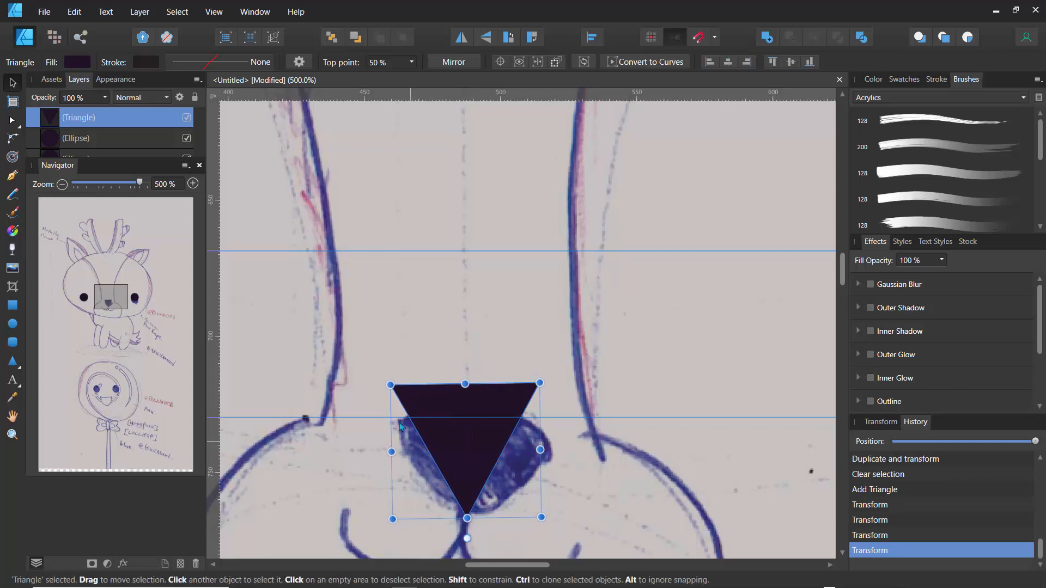
drag(389, 386, 400, 412)
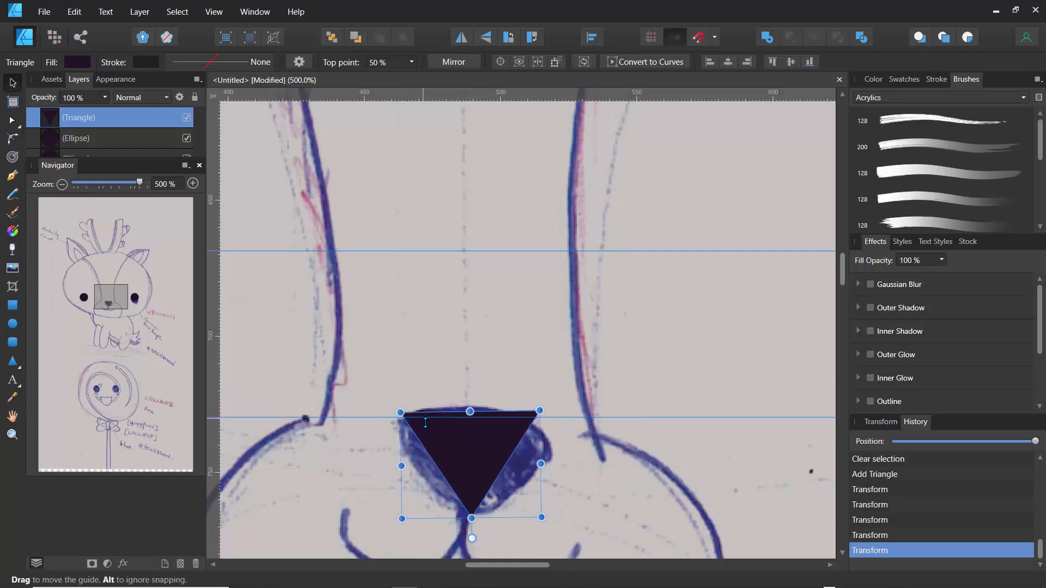
- Convert the nose triangle to curves and bow its three sides outward to follow the sketched nose
click(636, 63)
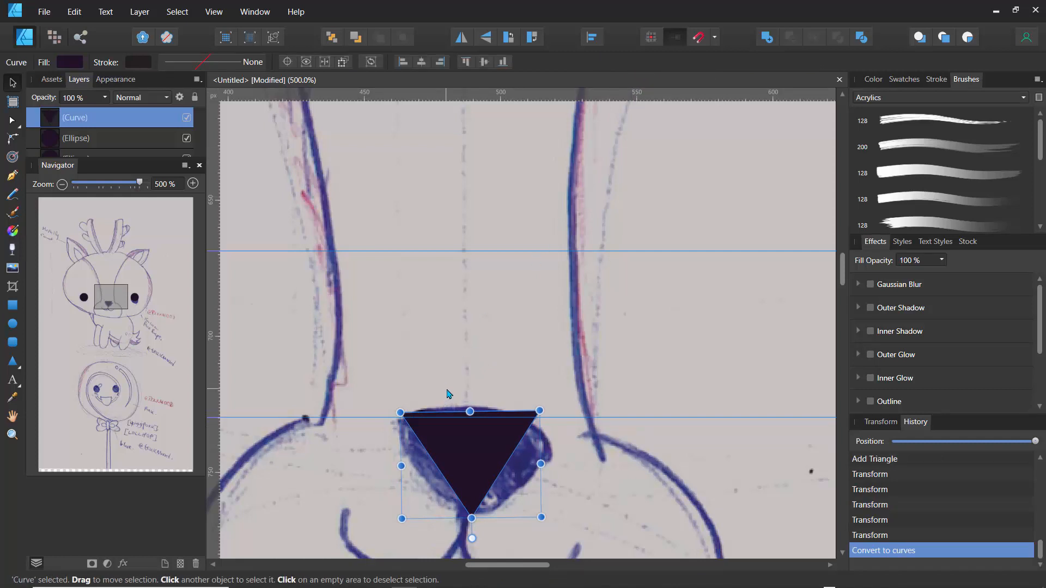
key(a)
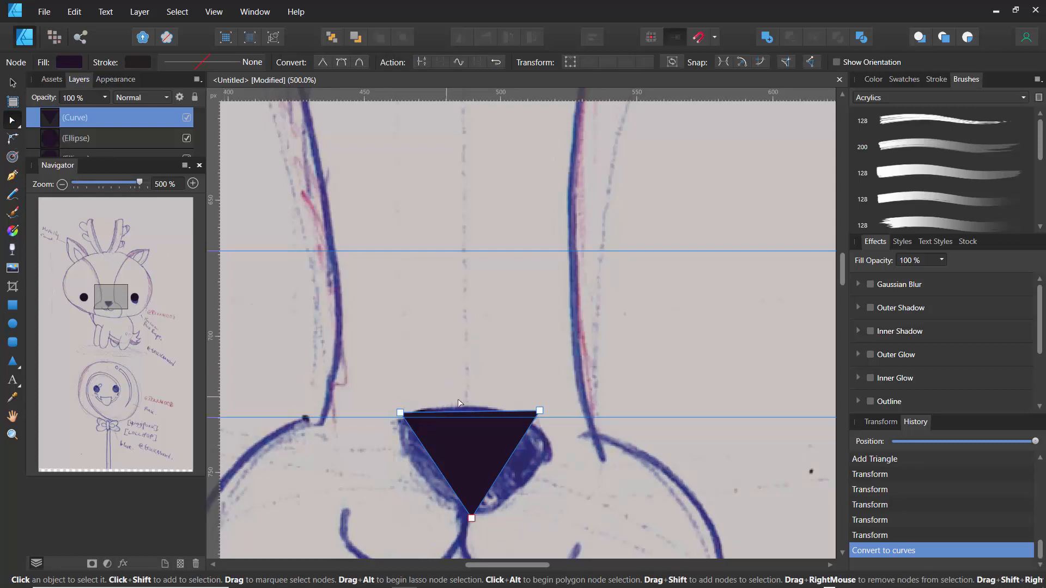
drag(466, 410, 469, 406)
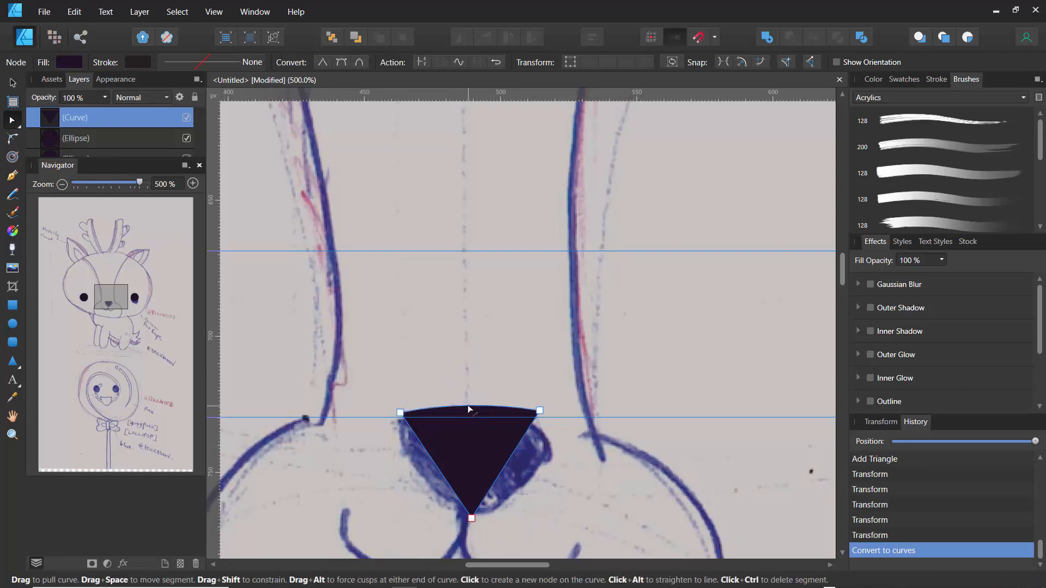
drag(430, 468, 410, 469)
drag(503, 472, 526, 491)
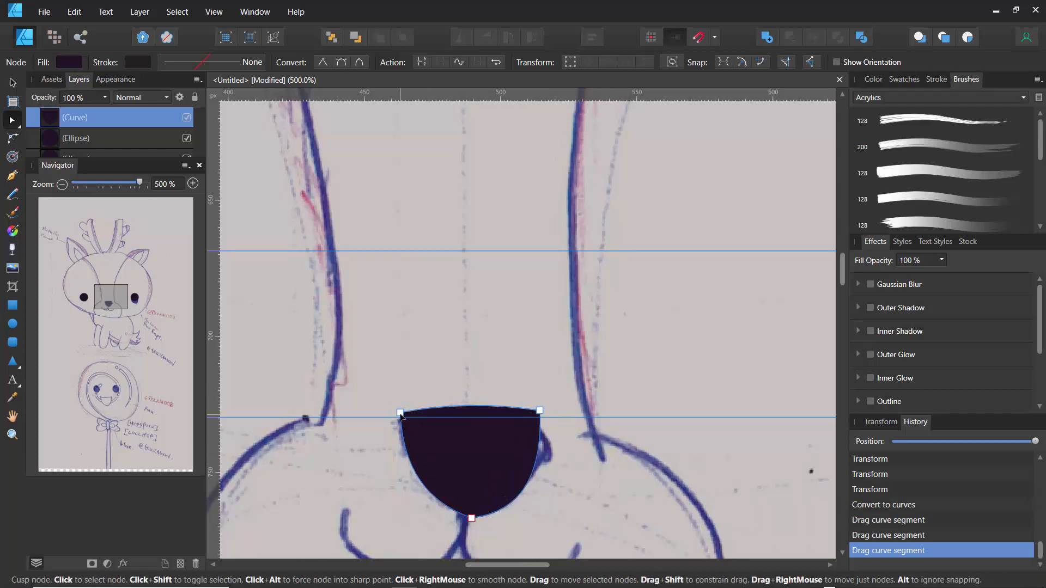
- Shift the nose's two upper corner nodes onto the sketch outline and arch the upper edge slightly more
drag(400, 413, 401, 418)
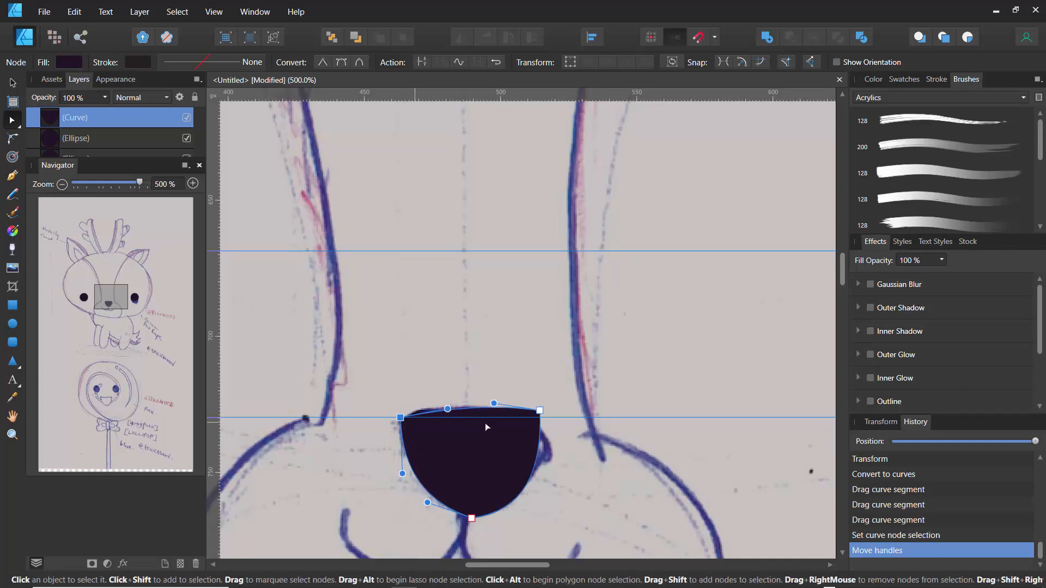
mouse_move(539, 410)
mouse_down()
mouse_move(549, 430)
mouse_move(547, 417)
mouse_up()
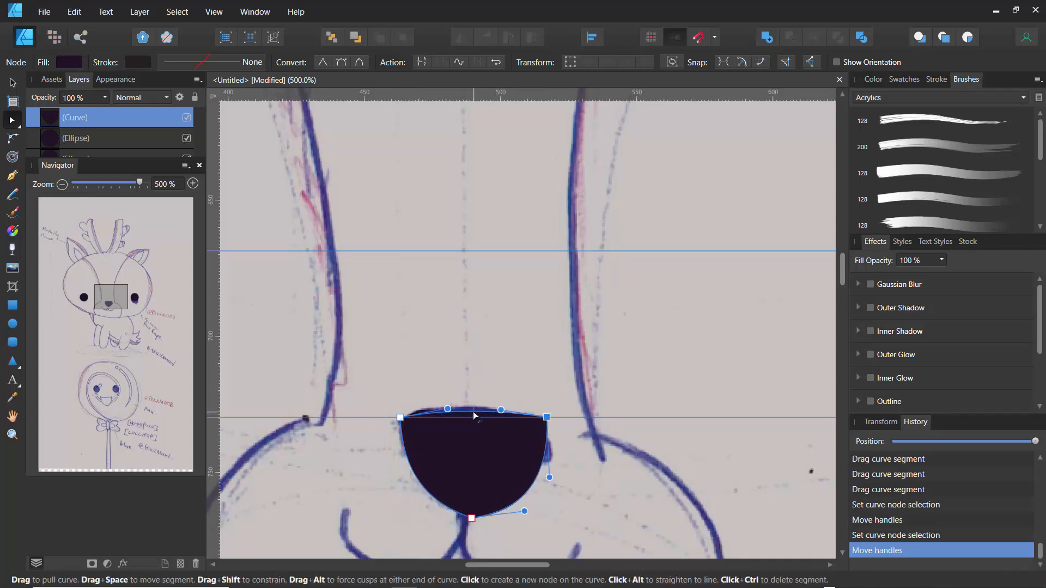
drag(473, 411, 472, 407)
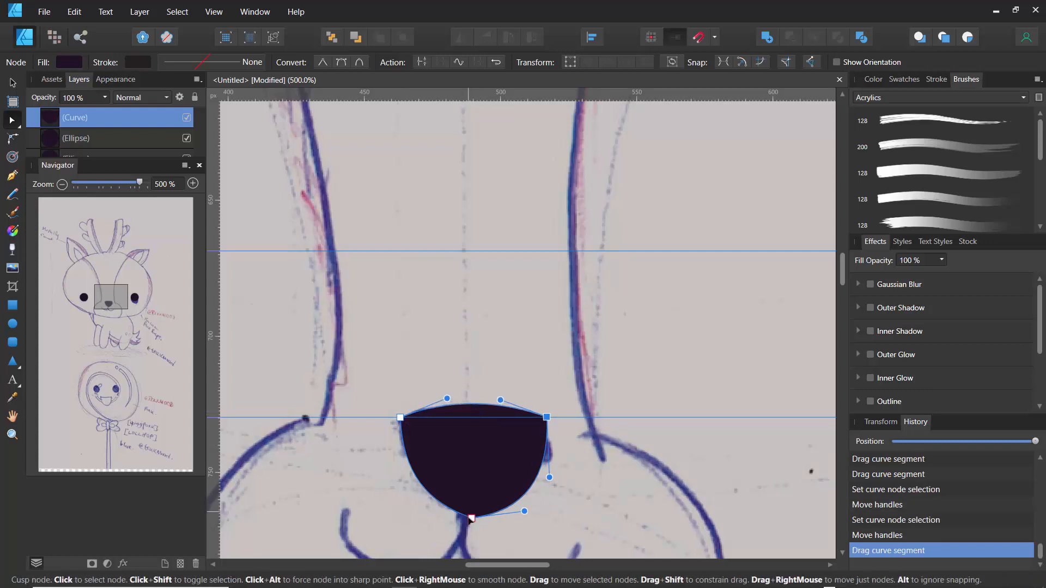
- Adjust the handles of the nose's lowest node, convert that node to smooth, and deselect the shape
click(471, 519)
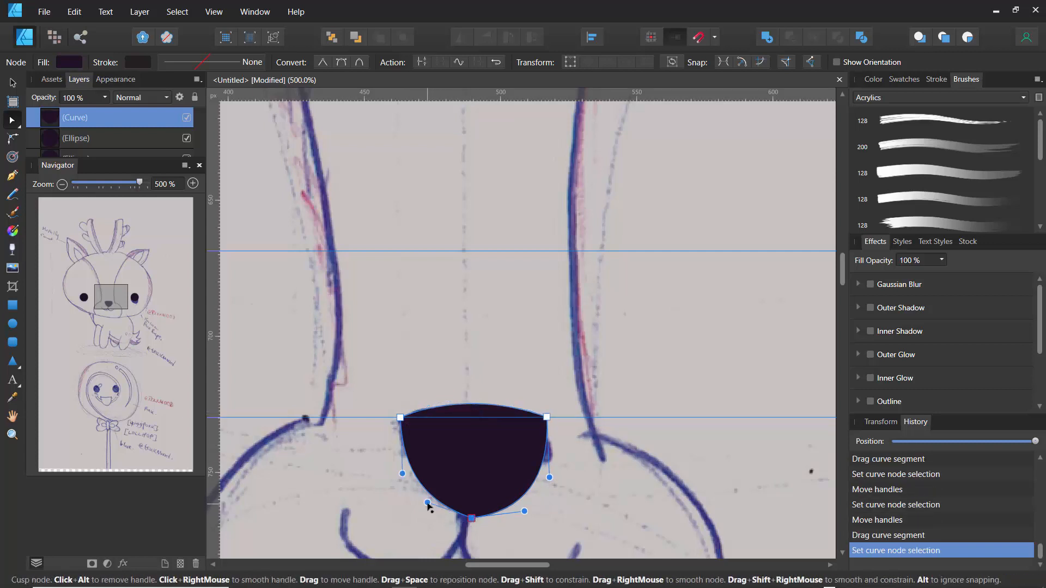
drag(427, 503, 422, 514)
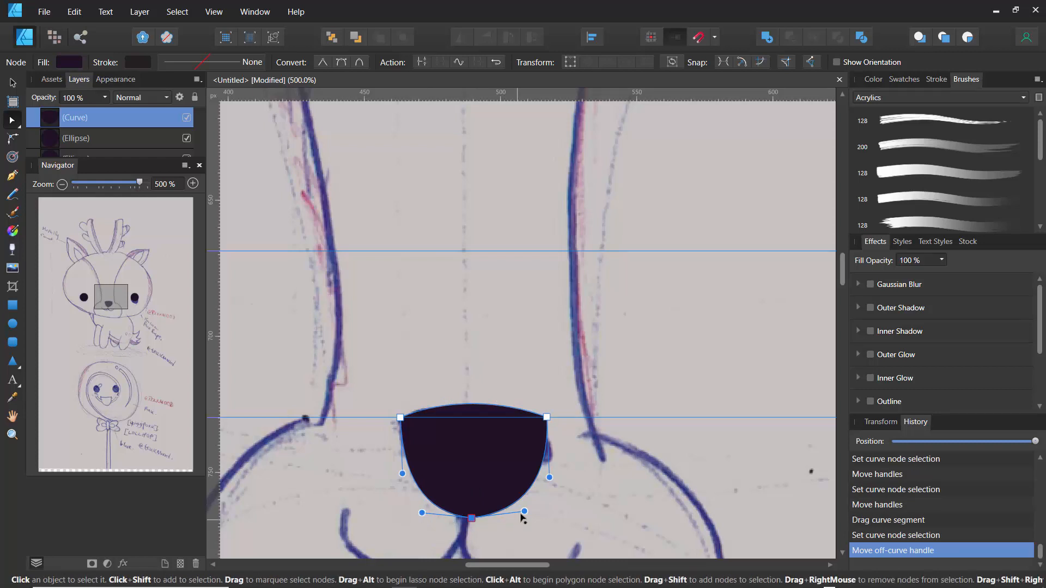
mouse_move(524, 512)
mouse_down()
mouse_move(515, 524)
mouse_move(517, 514)
mouse_up()
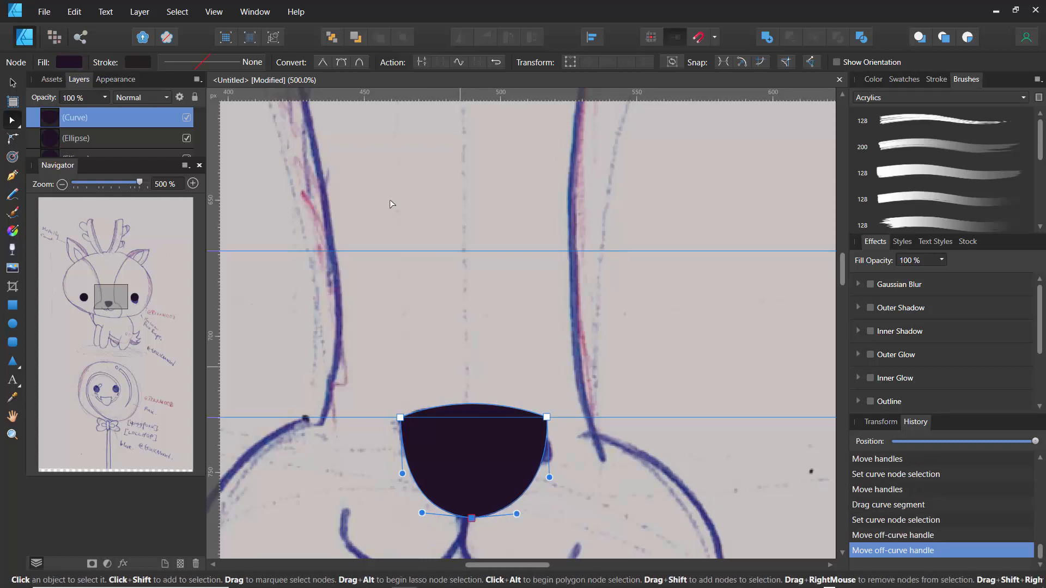
click(344, 65)
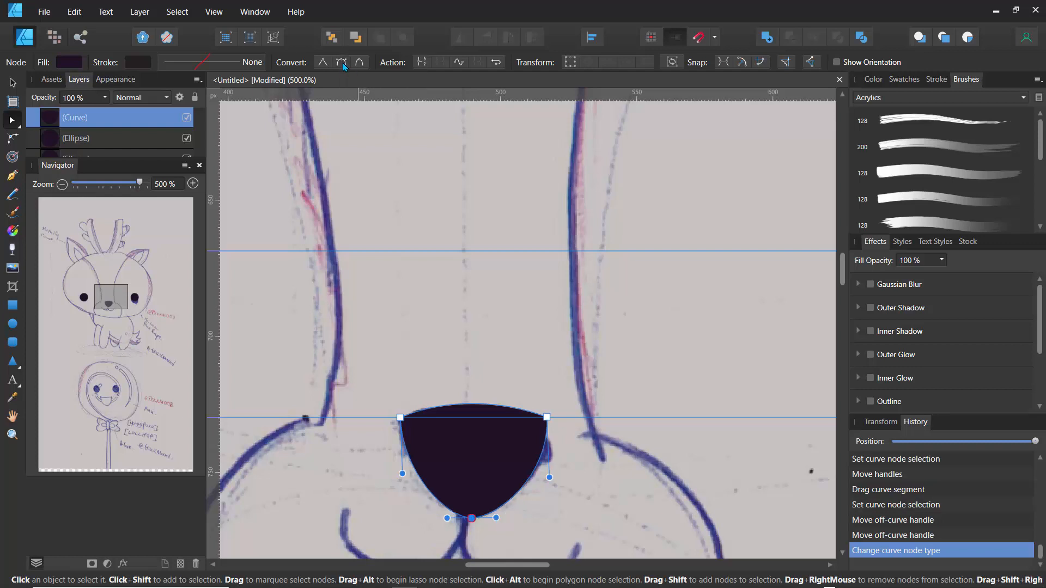
click(412, 342)
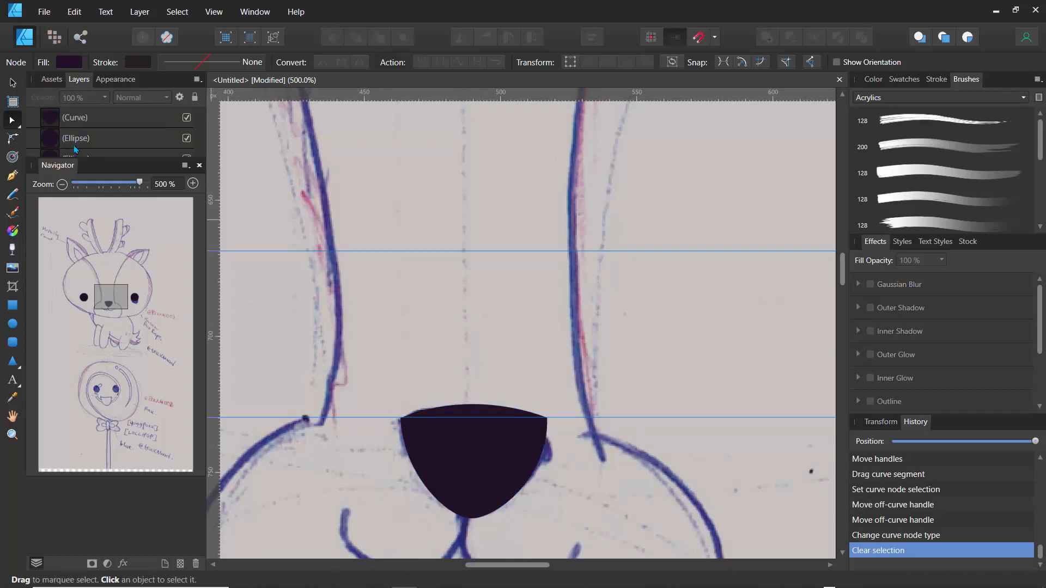
- Move the Navigator panel down to uncover the full layer list, and toggle the nose layer's visibility to compare it with the sketch
drag(96, 169, 100, 313)
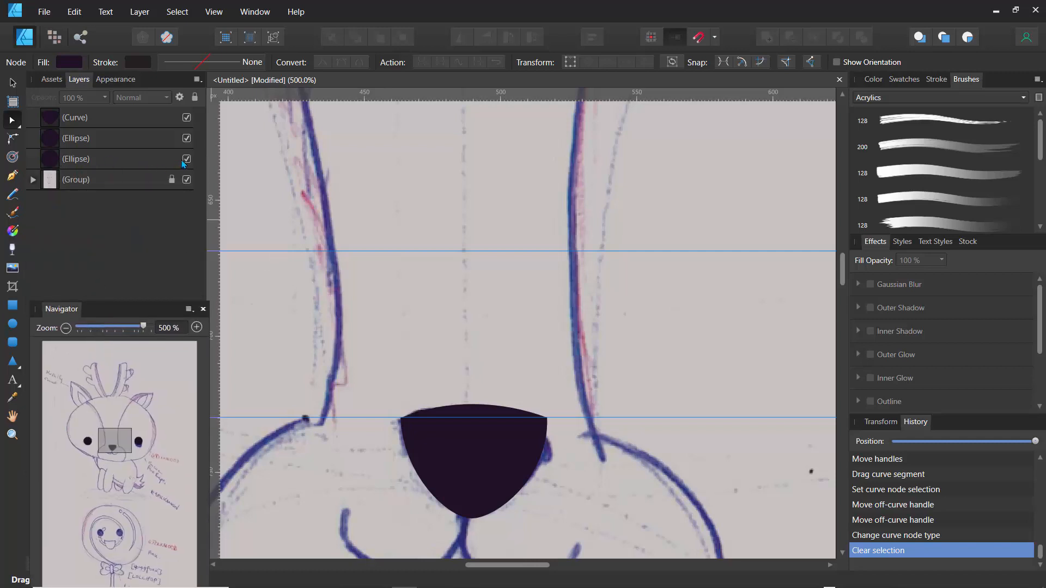
click(187, 118)
click(188, 121)
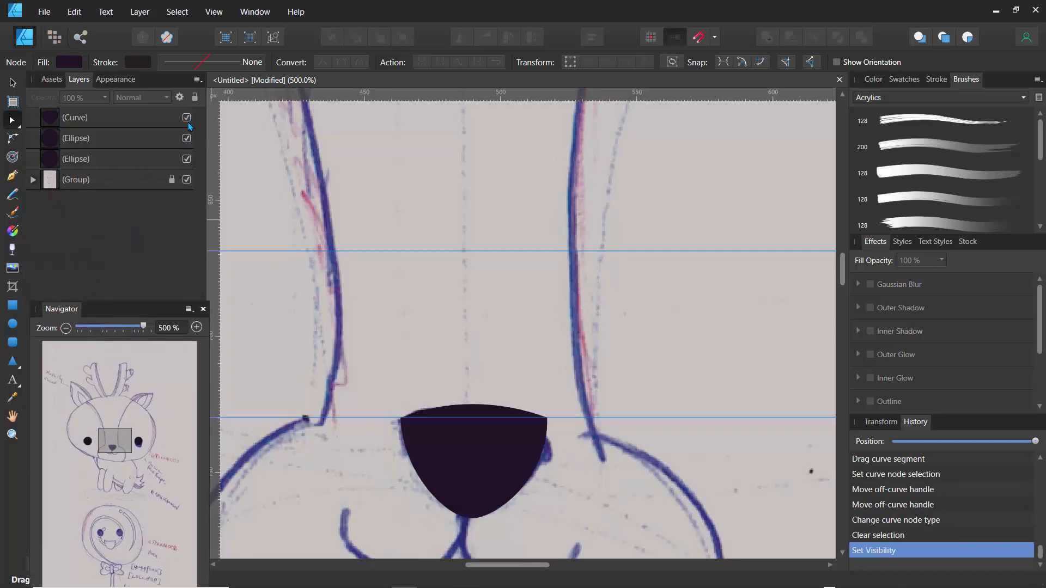
click(188, 122)
click(189, 126)
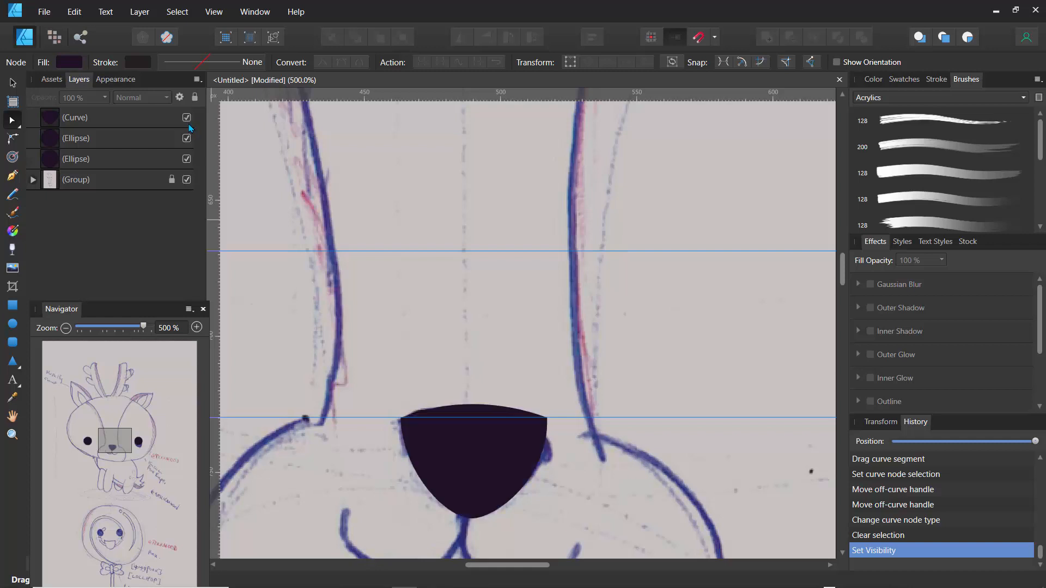
- Lower the nose curve's layer opacity to 52 % so the sketch shows through
click(78, 119)
click(107, 98)
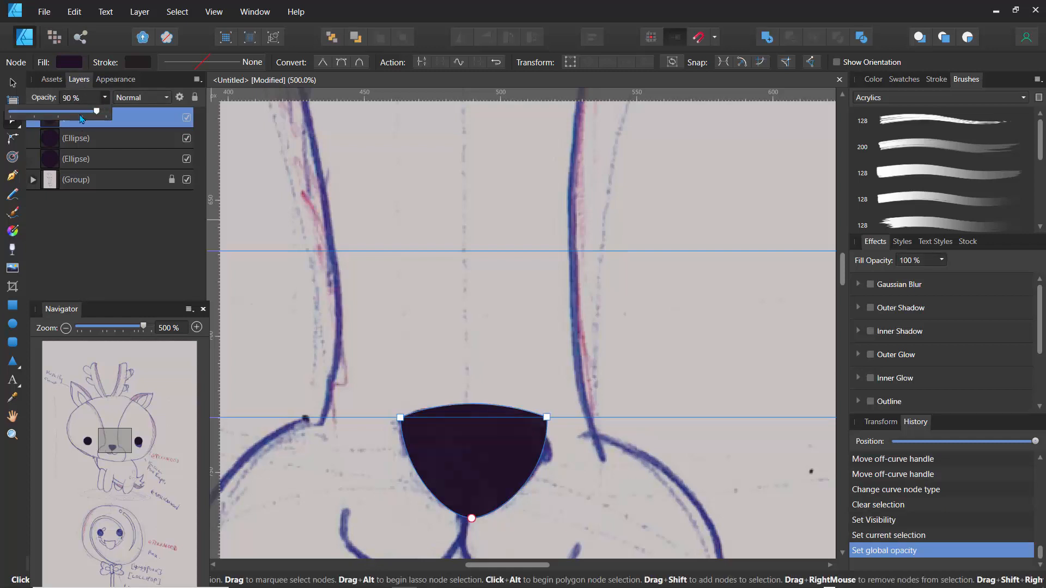
drag(106, 112, 88, 134)
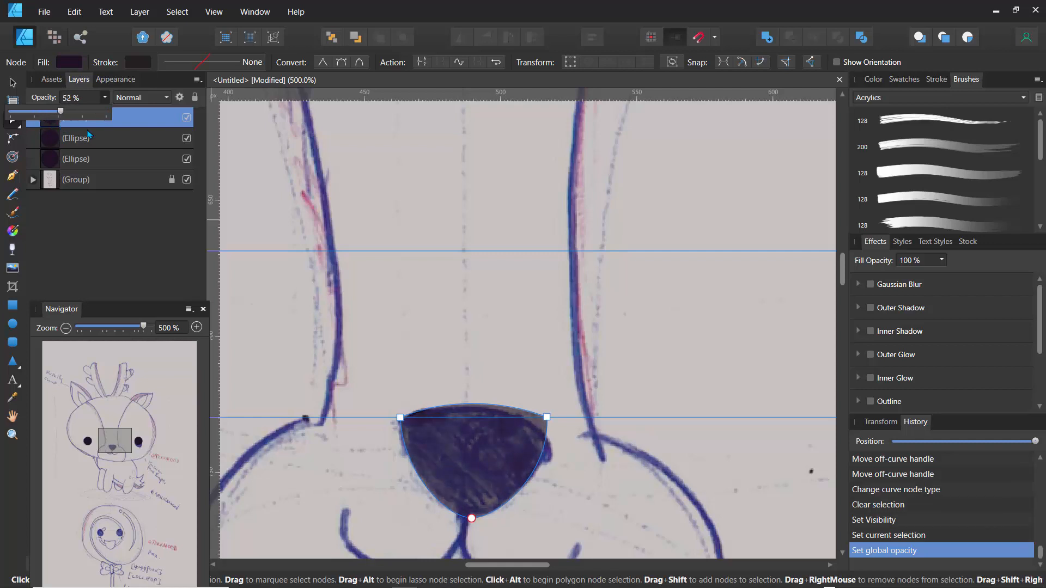
- Refine the nose's two upper corner nodes and the right corner's handle to match the sketched outline beneath
click(547, 420)
drag(546, 419, 556, 471)
mouse_move(401, 419)
mouse_down()
mouse_move(418, 441)
mouse_move(399, 415)
mouse_up()
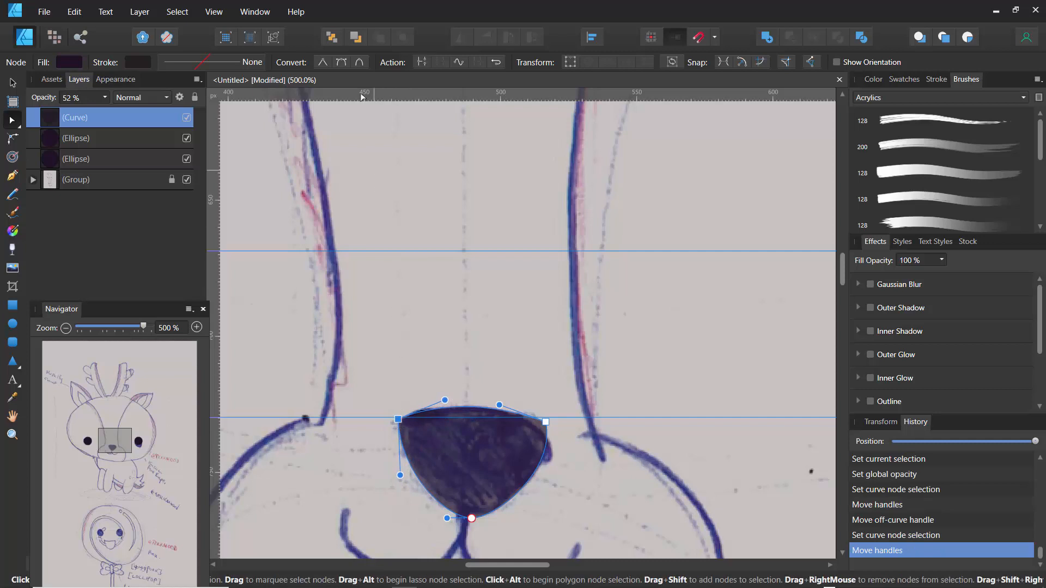
- Convert the nose's two upper corner nodes to smooth and adjust the right corner's handle and position to follow the sketch
click(342, 64)
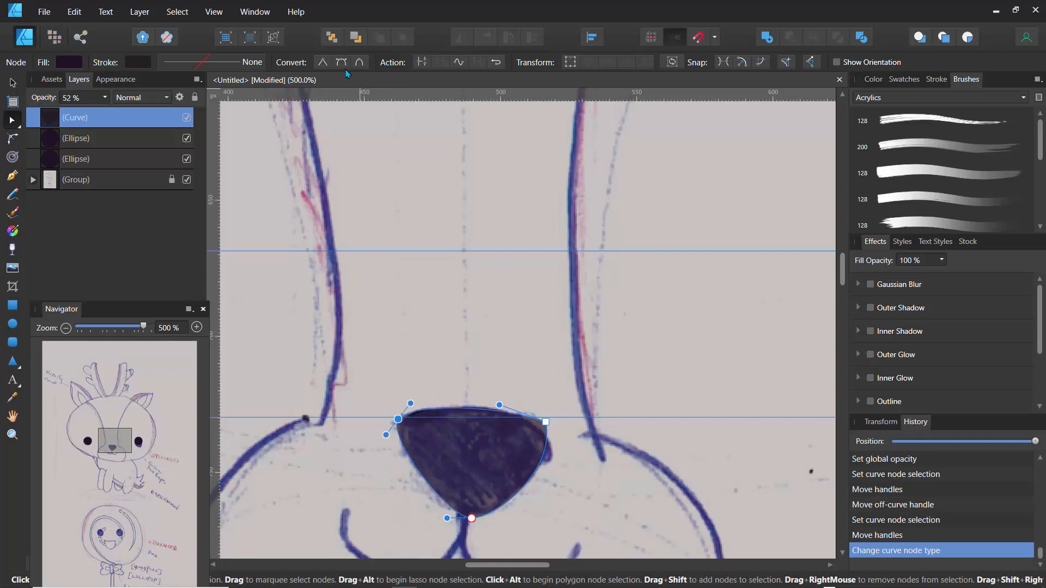
click(546, 423)
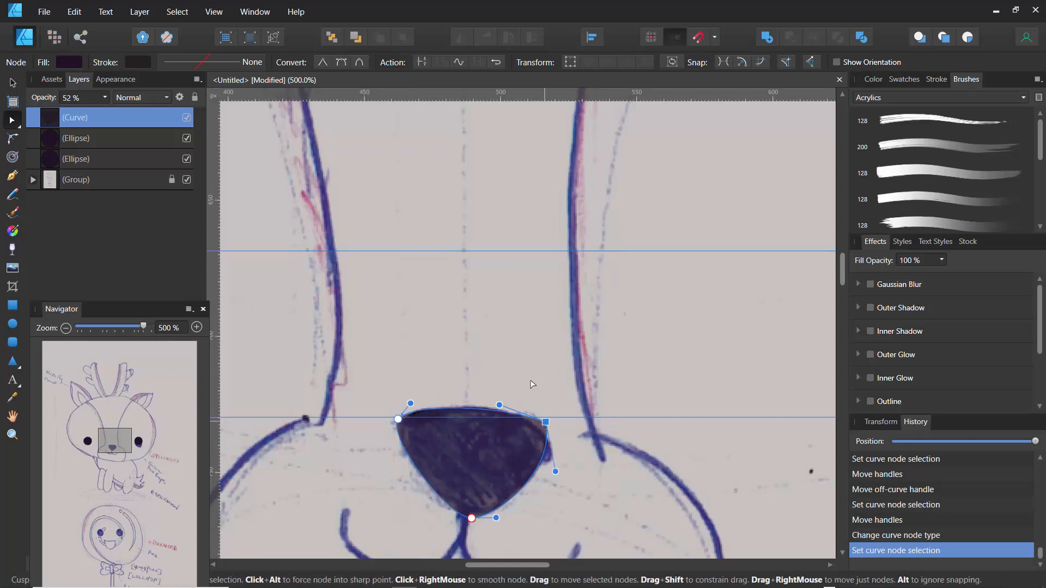
click(343, 63)
drag(558, 440, 561, 464)
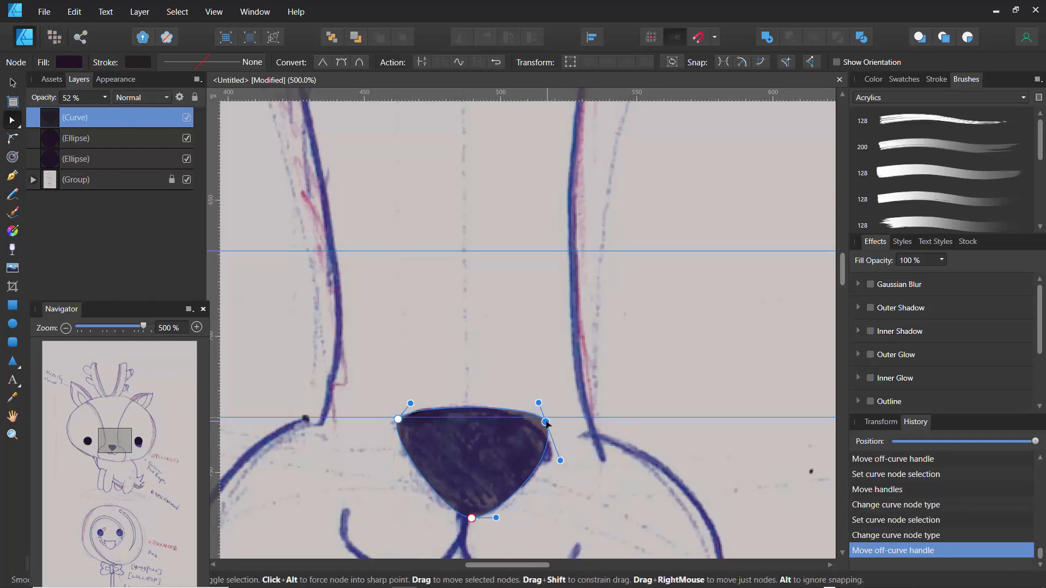
drag(545, 422, 545, 422)
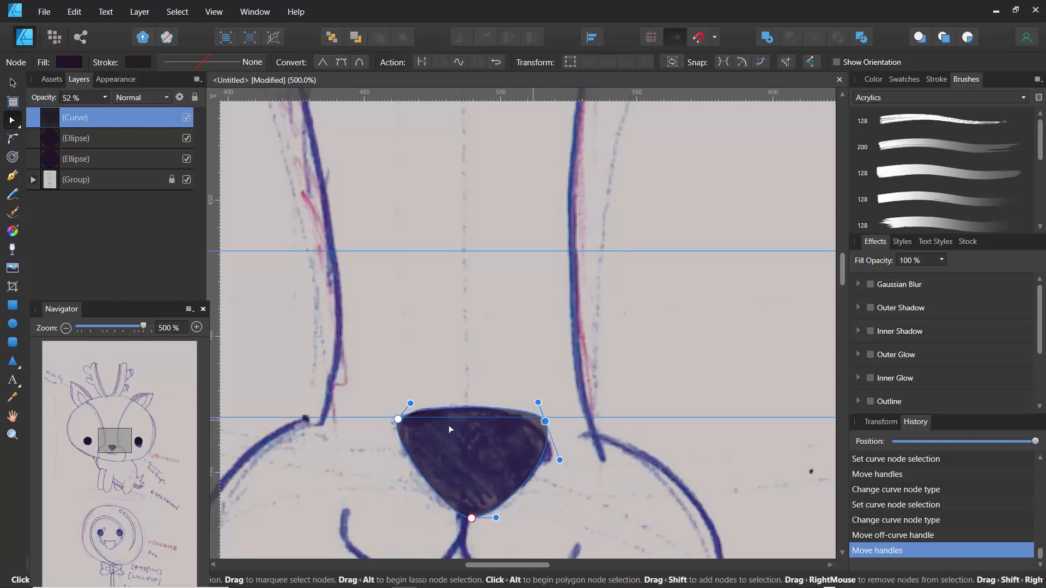
- Nudge the nose's upper-left node slightly up and lengthen both handles of its bottom node for a rounder tip
click(397, 419)
drag(396, 419, 400, 417)
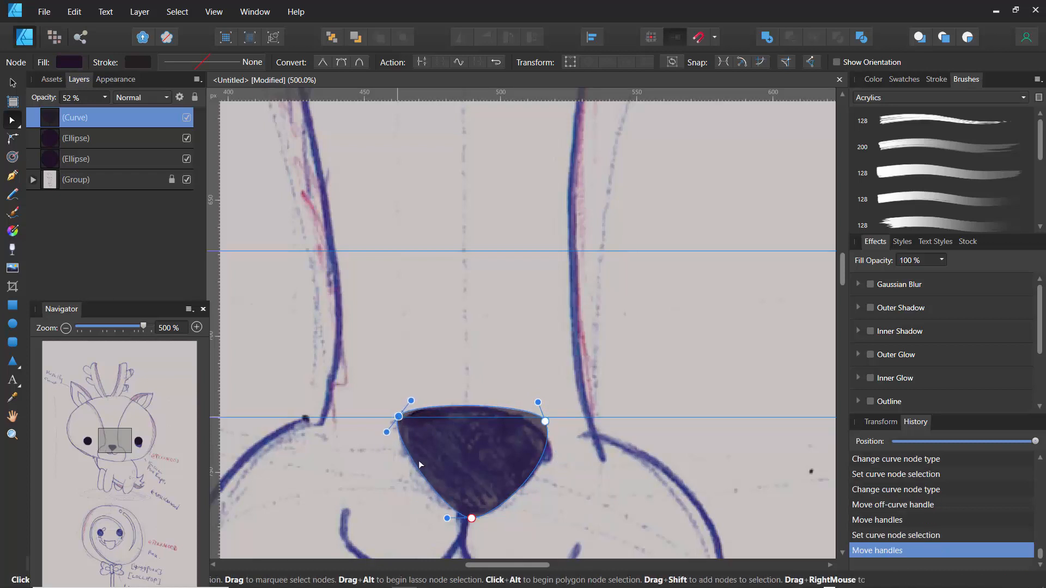
click(471, 519)
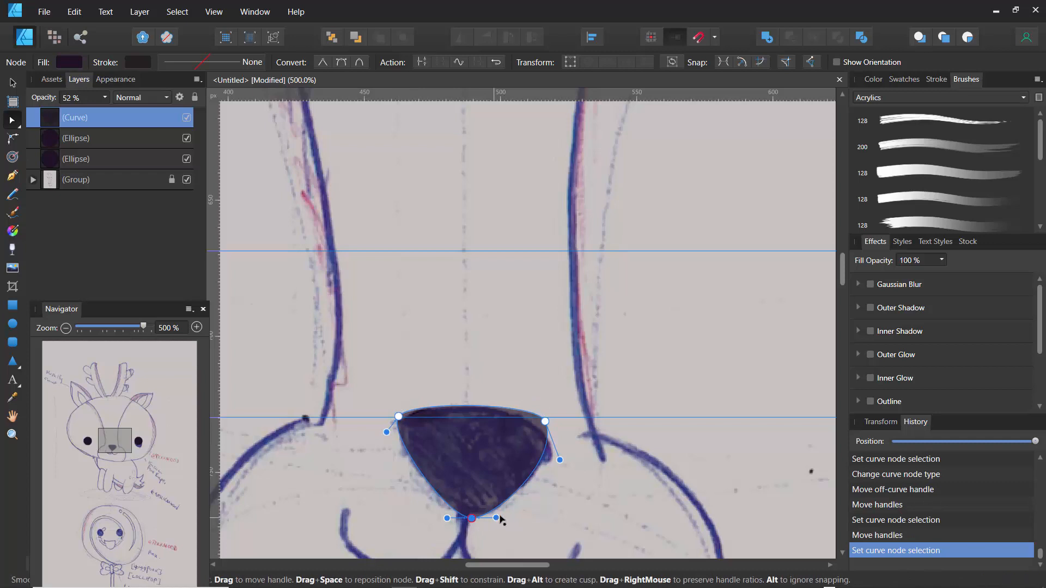
drag(502, 518, 433, 522)
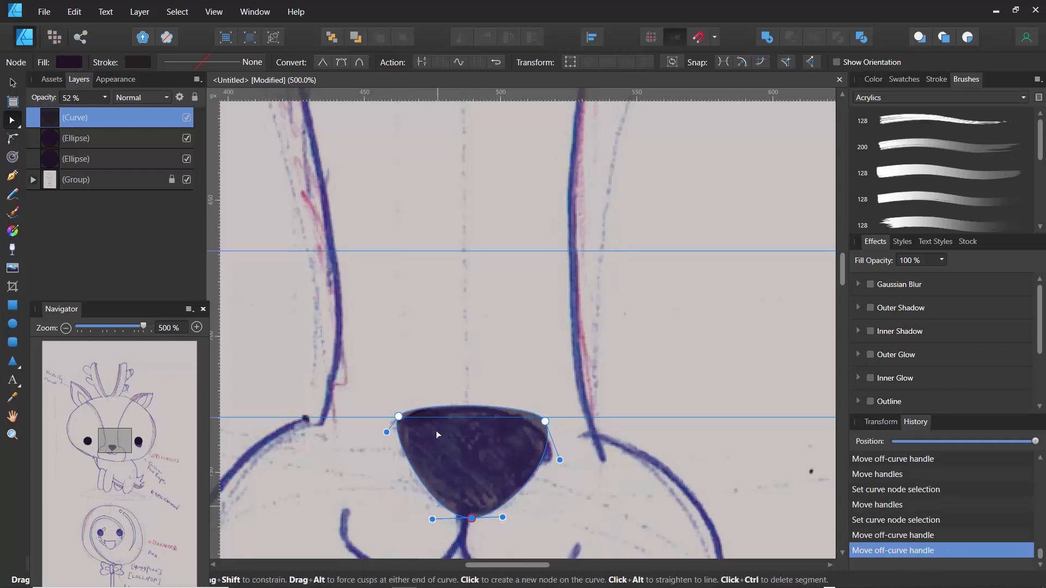
- Restore the nose curve's layer opacity to 100 % and rename the layer "nose"
click(104, 98)
drag(107, 111, 157, 117)
click(127, 255)
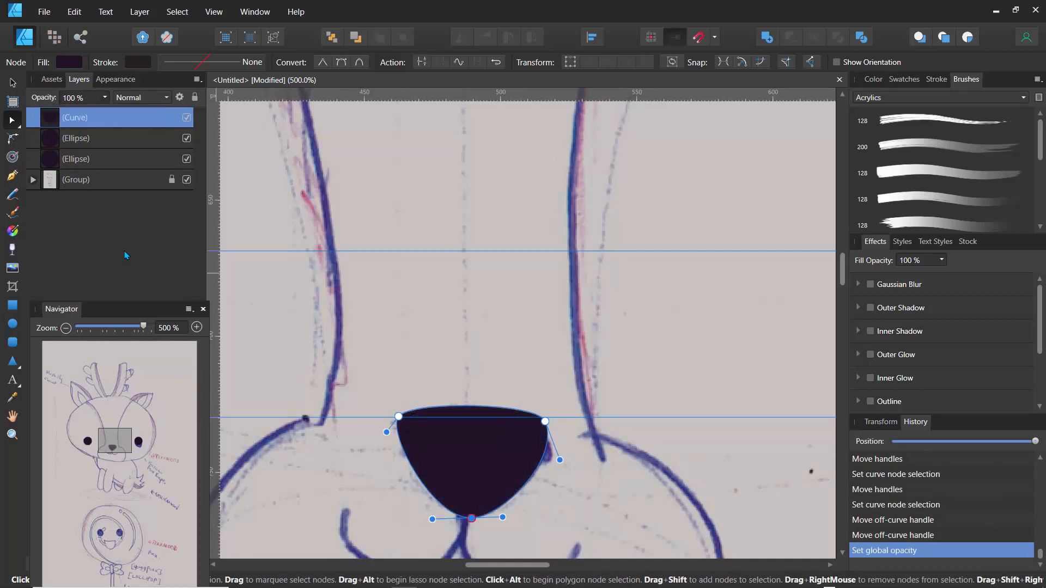
double_click(80, 119)
text(nose)
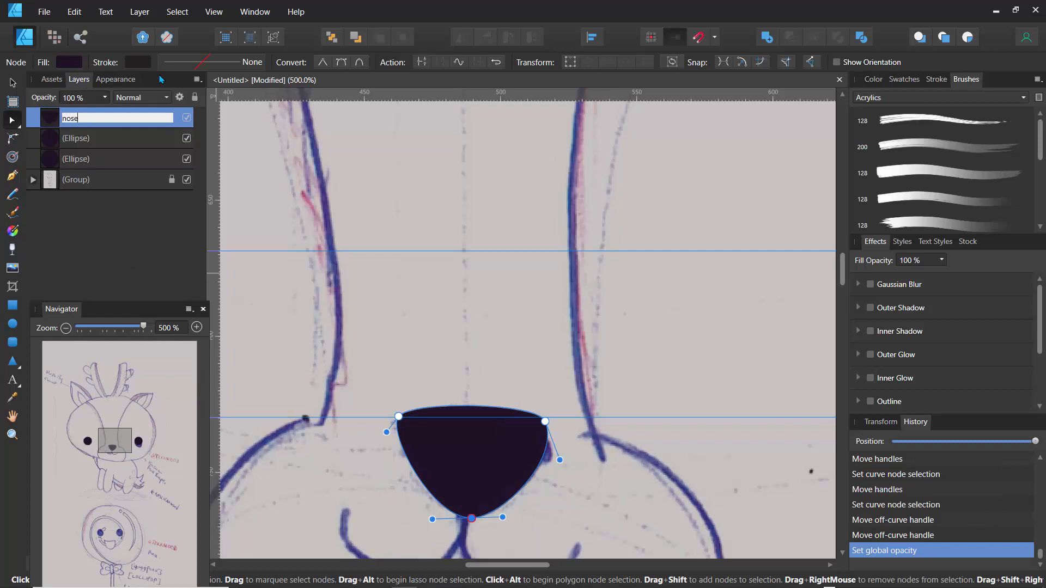
key(Return)
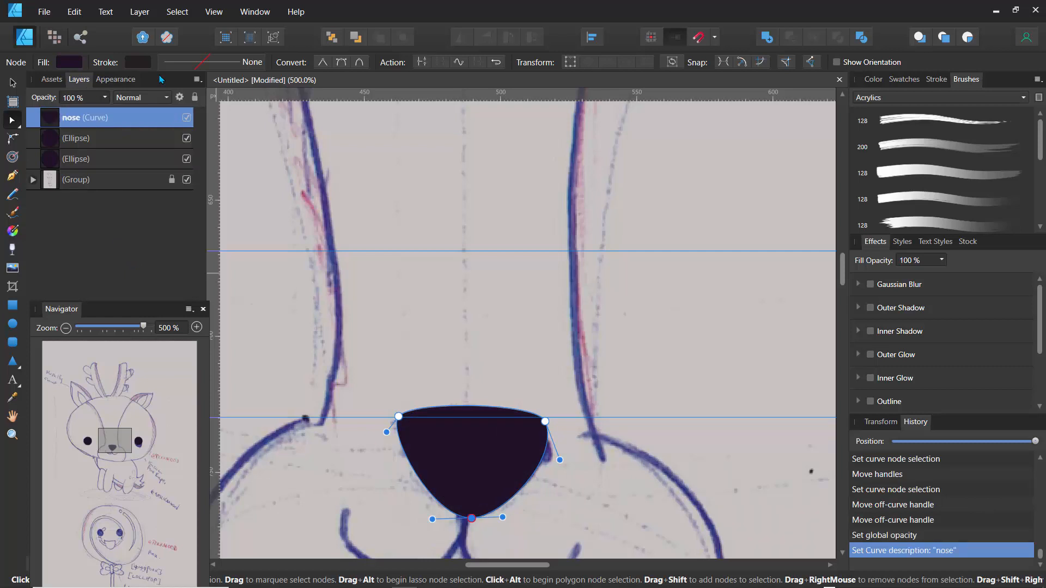
- Nudge each of the two eye ellipses slightly to the left
click(59, 144)
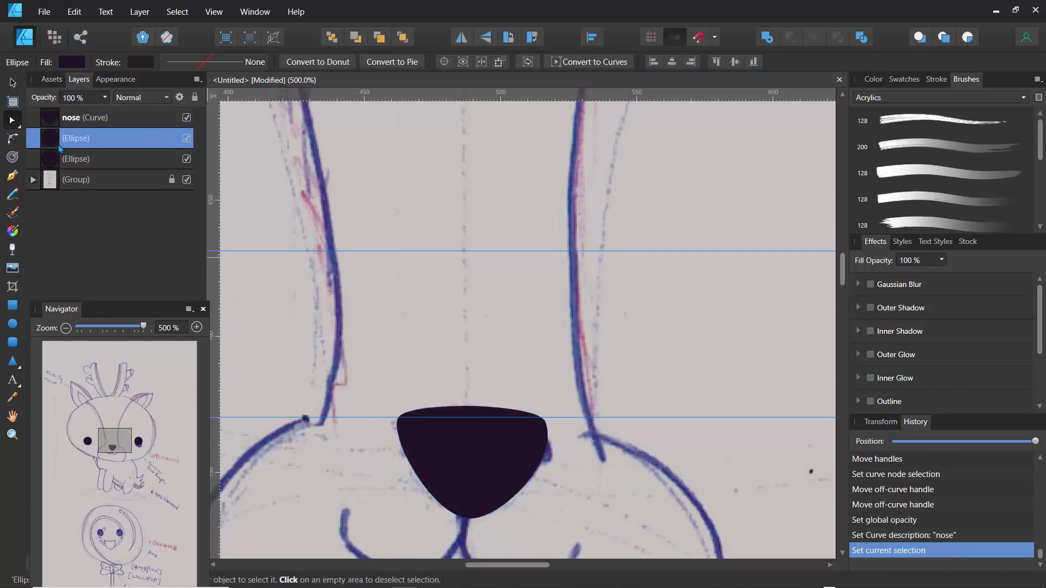
key(Left)
click(59, 162)
key(Left)
key(Left)
key(Left)
key(Left)
key(Left)
key(Left)
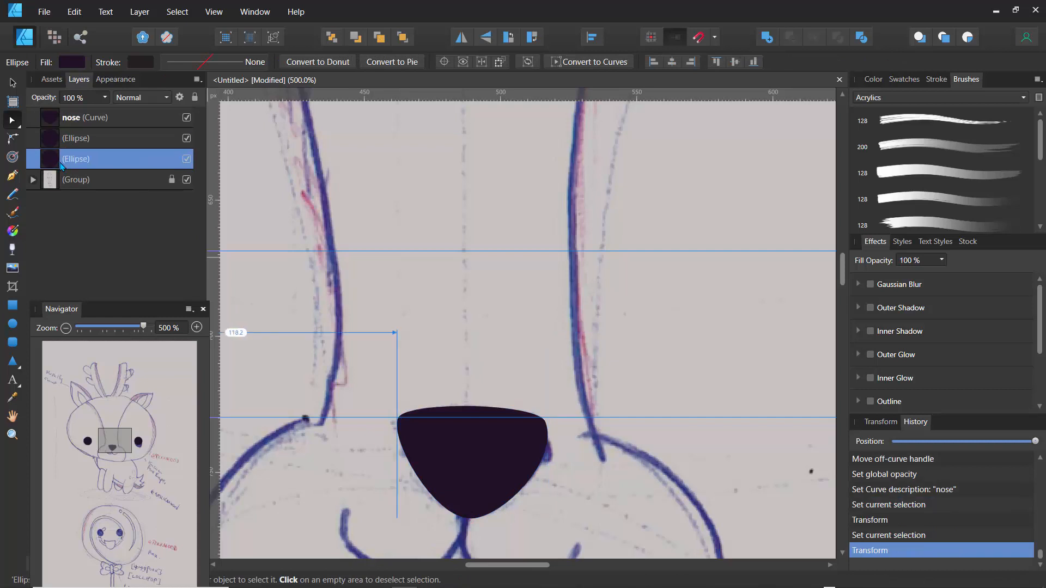
- Group the two eye ellipses and name the group "eyes"
shift+click(58, 145)
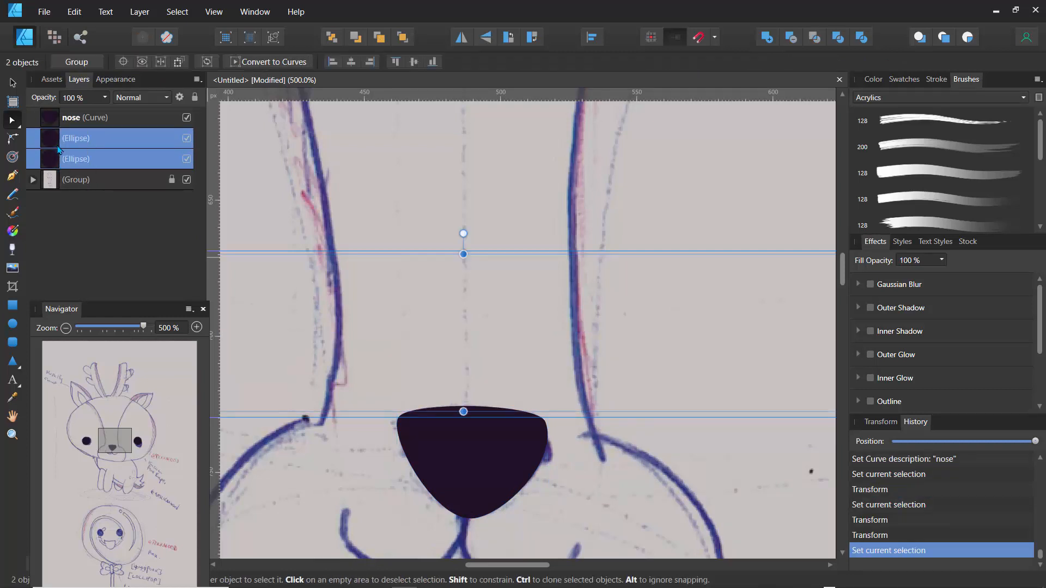
click(59, 65)
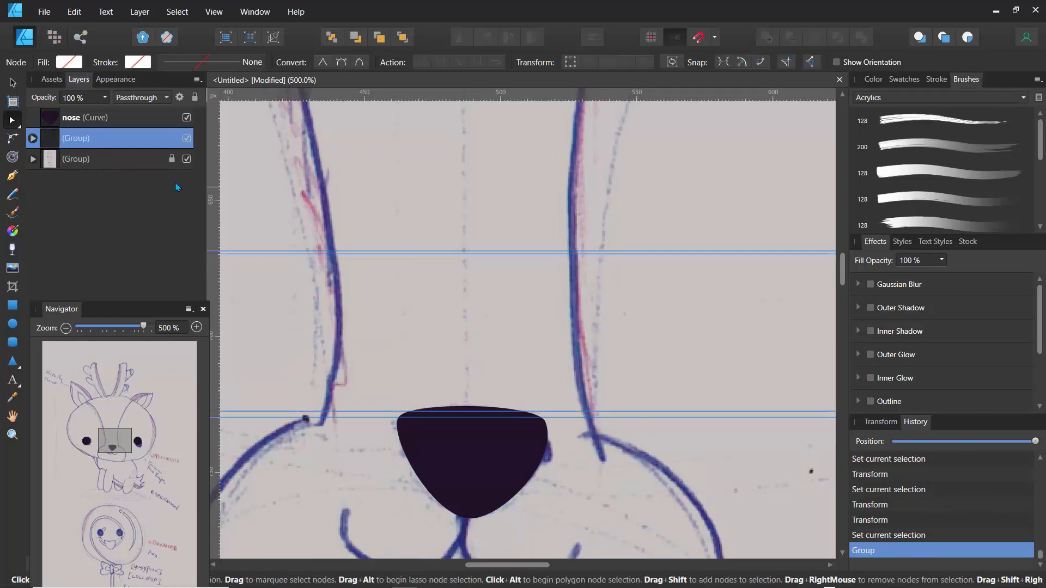
double_click(76, 140)
text(e)
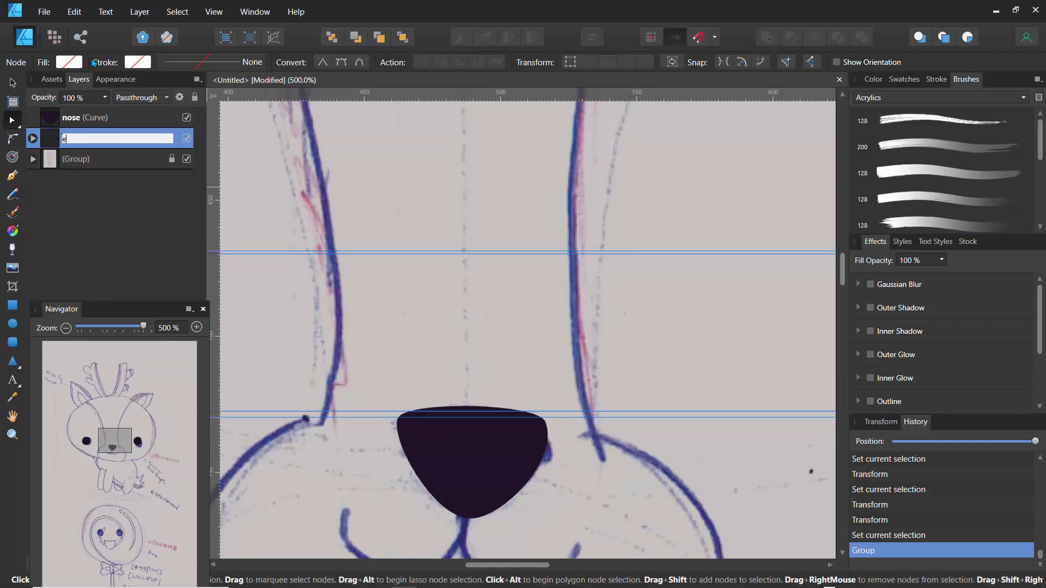
text(yes)
key(Return)
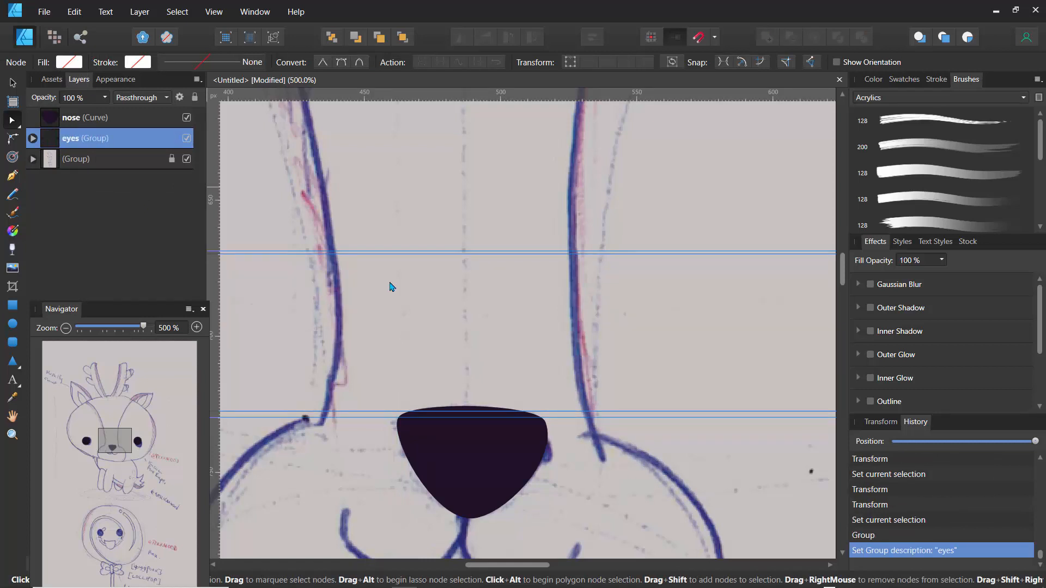
- Try out the opacity setting of the locked sketch group and leave it at 100 %
drag(141, 329, 103, 333)
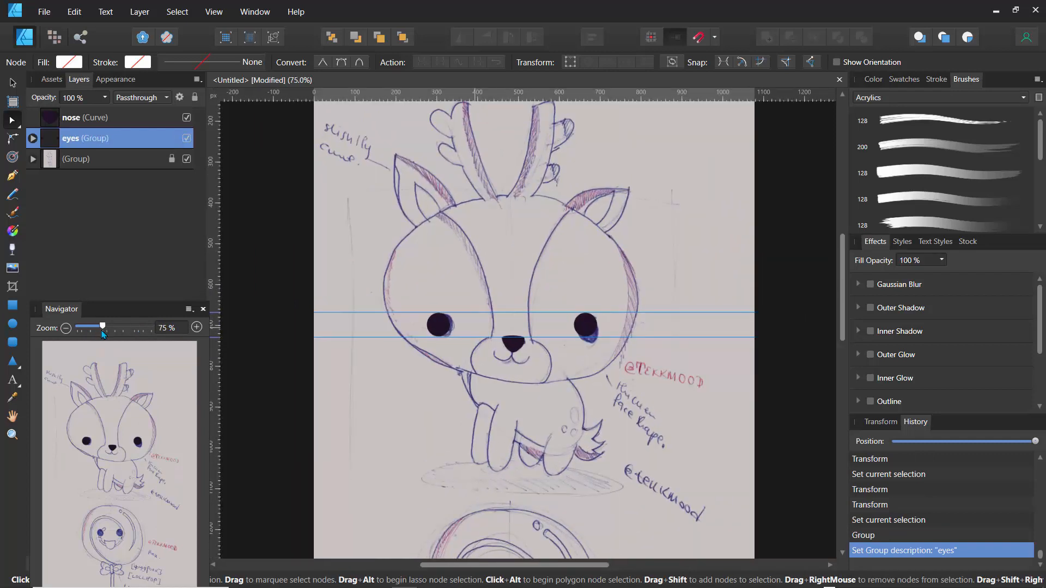
click(68, 168)
click(104, 98)
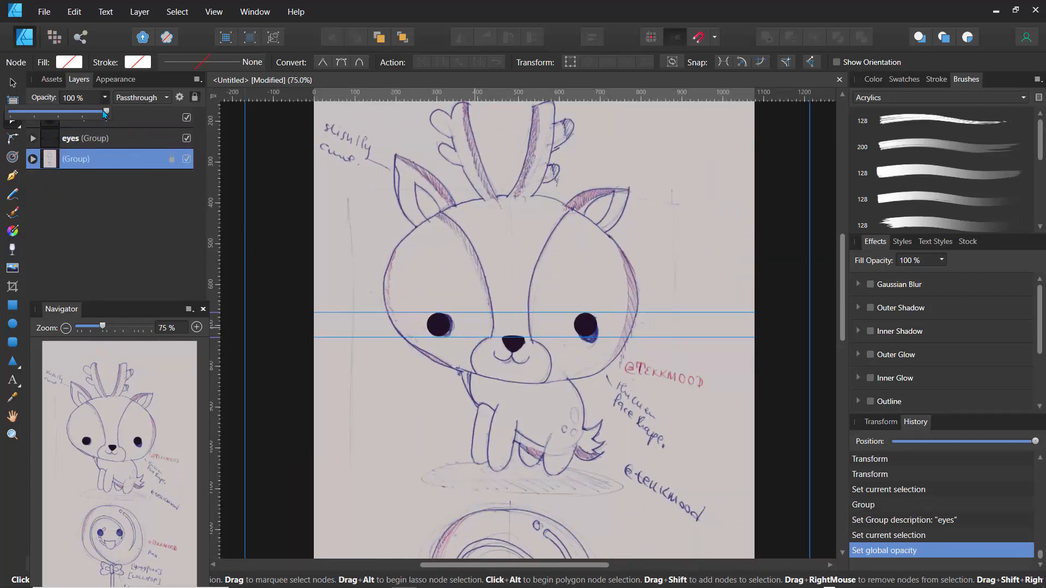
mouse_move(107, 111)
mouse_down()
mouse_move(8, 115)
mouse_move(87, 112)
mouse_move(10, 124)
mouse_move(107, 112)
mouse_up()
drag(97, 331, 88, 330)
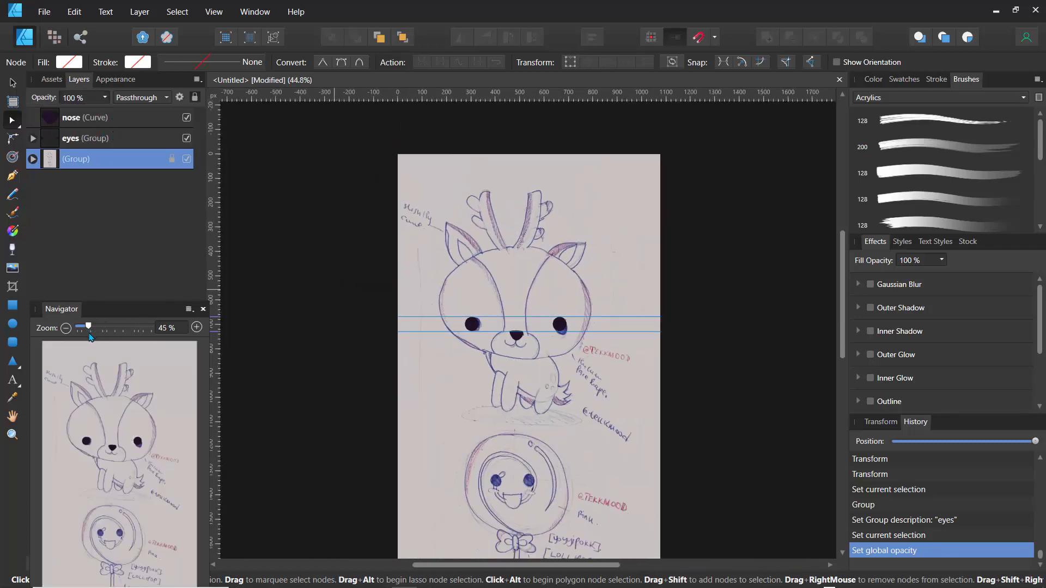
- Deselect the sketch group and draw a background rectangle that extends slightly past every edge of the page
click(12, 306)
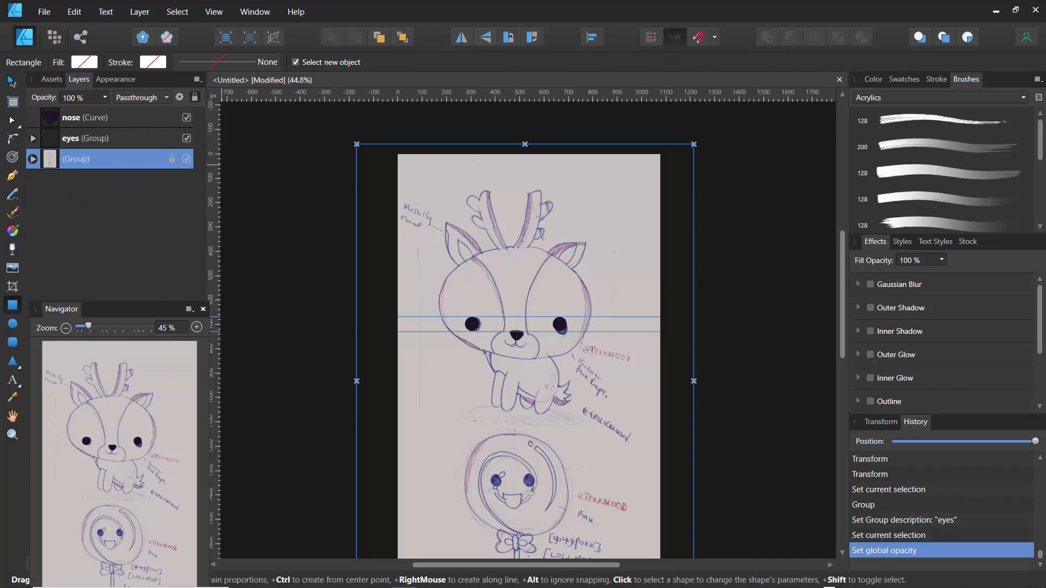
key(v)
click(270, 183)
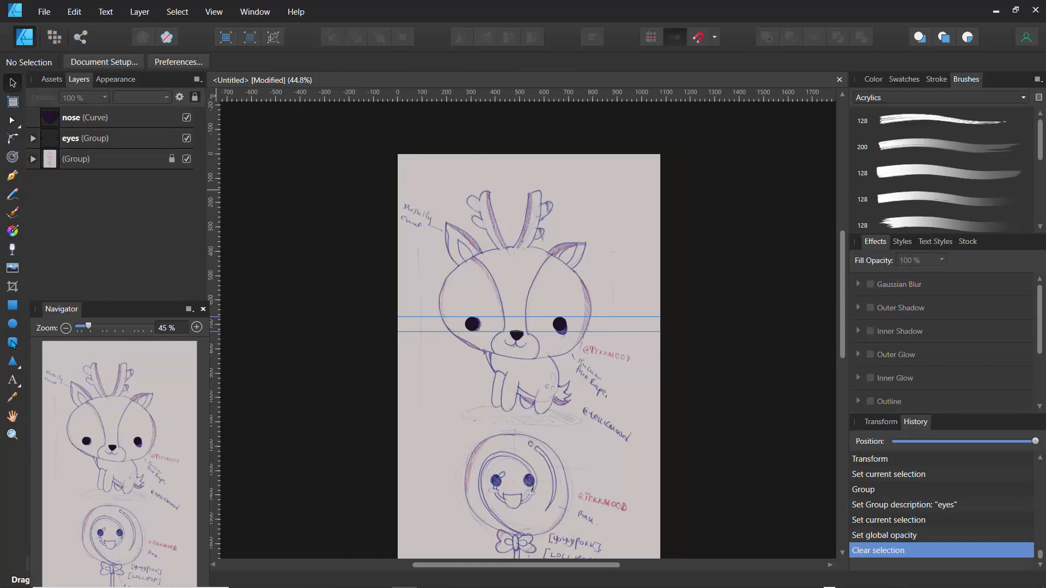
click(12, 307)
mouse_move(376, 143)
mouse_down()
mouse_move(444, 337)
mouse_move(664, 568)
mouse_move(676, 561)
mouse_move(676, 497)
mouse_up()
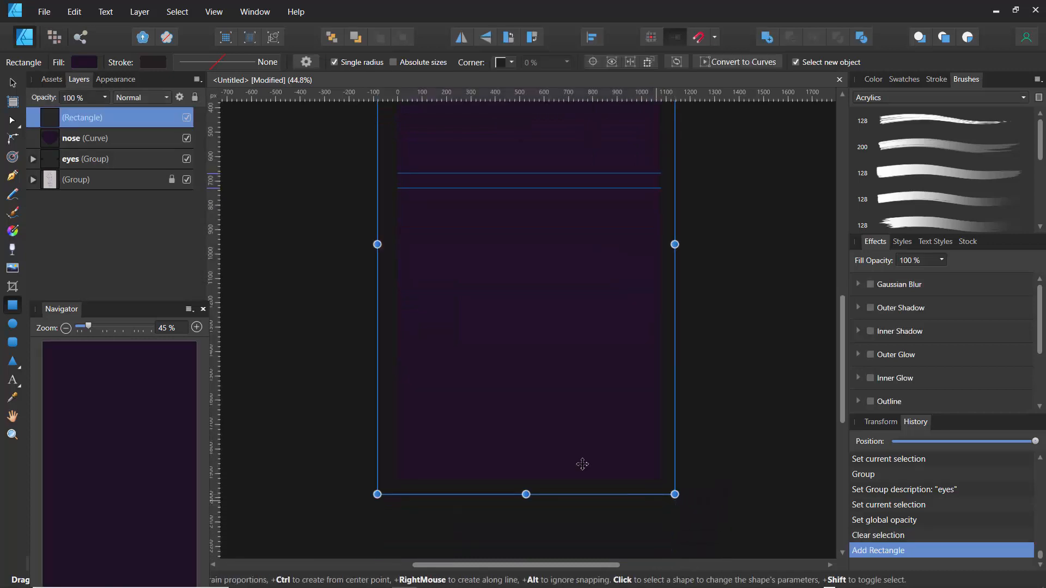
- Change the background rectangle's fill to a muted sage green
click(85, 62)
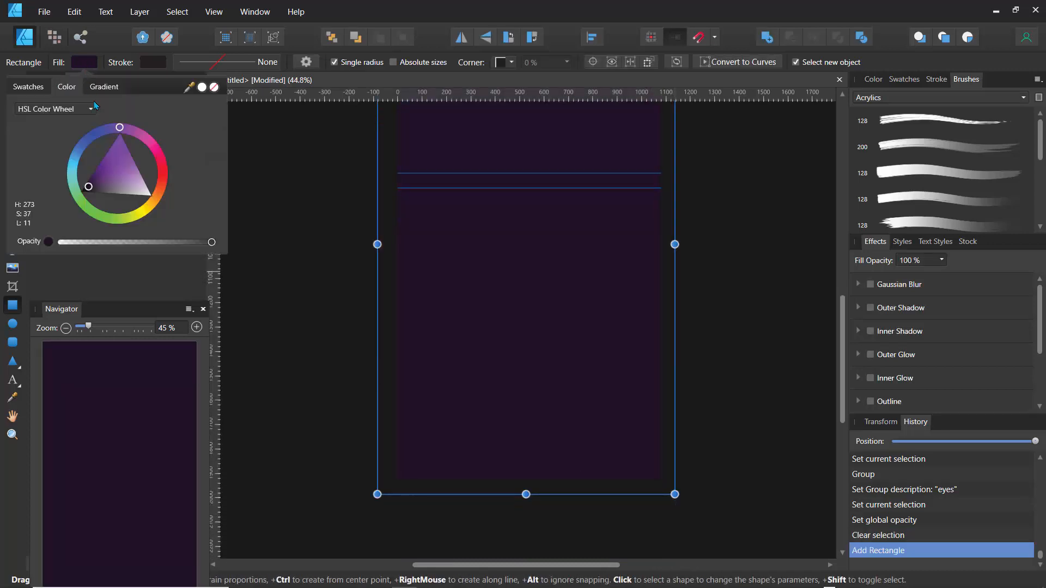
click(115, 185)
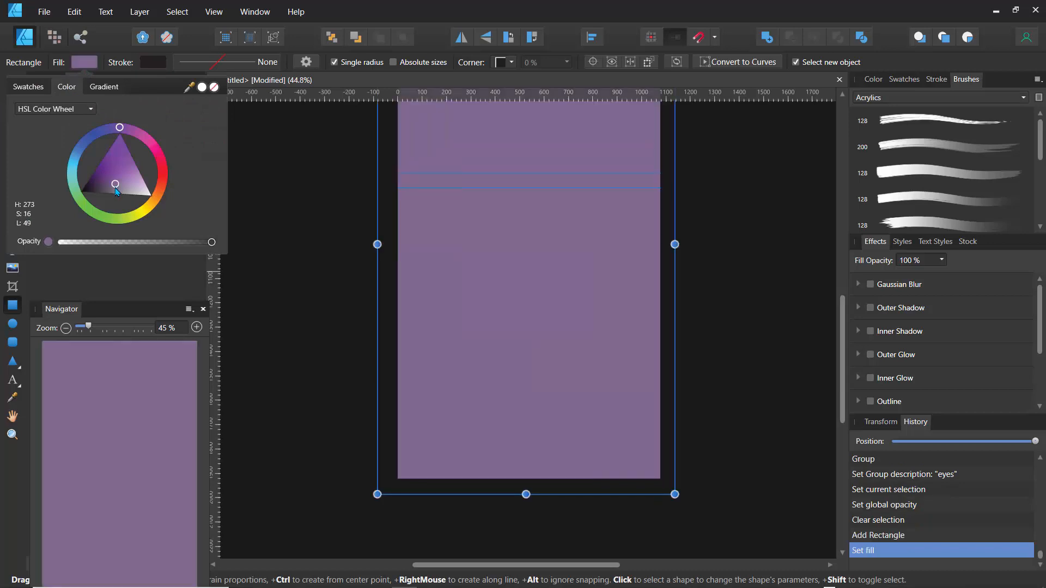
drag(116, 189, 113, 193)
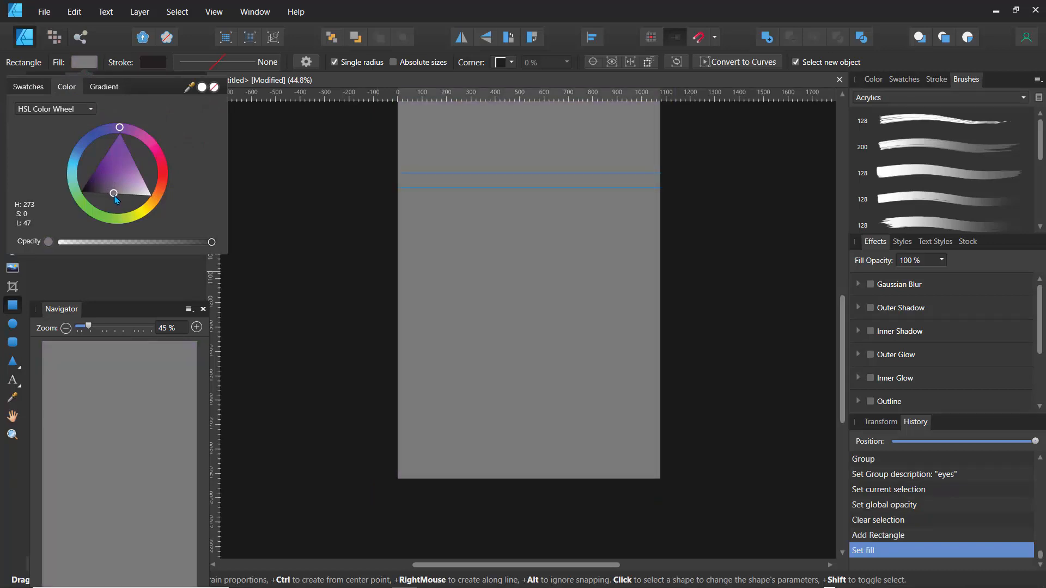
drag(124, 129, 133, 220)
drag(107, 182, 104, 161)
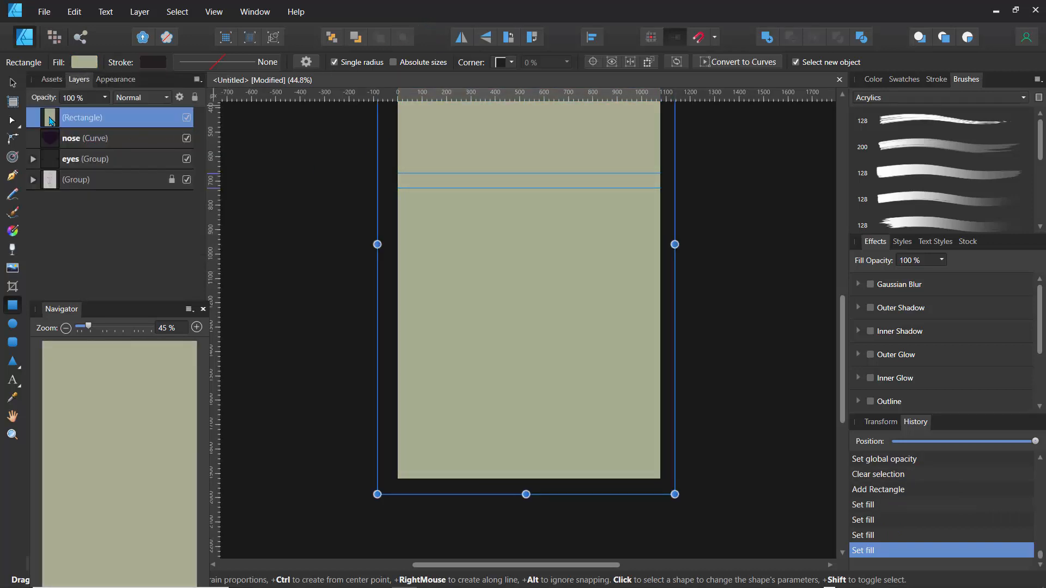
- Move the background rectangle beneath the sketch group in the layer order and rename it "bg"
drag(49, 120, 48, 191)
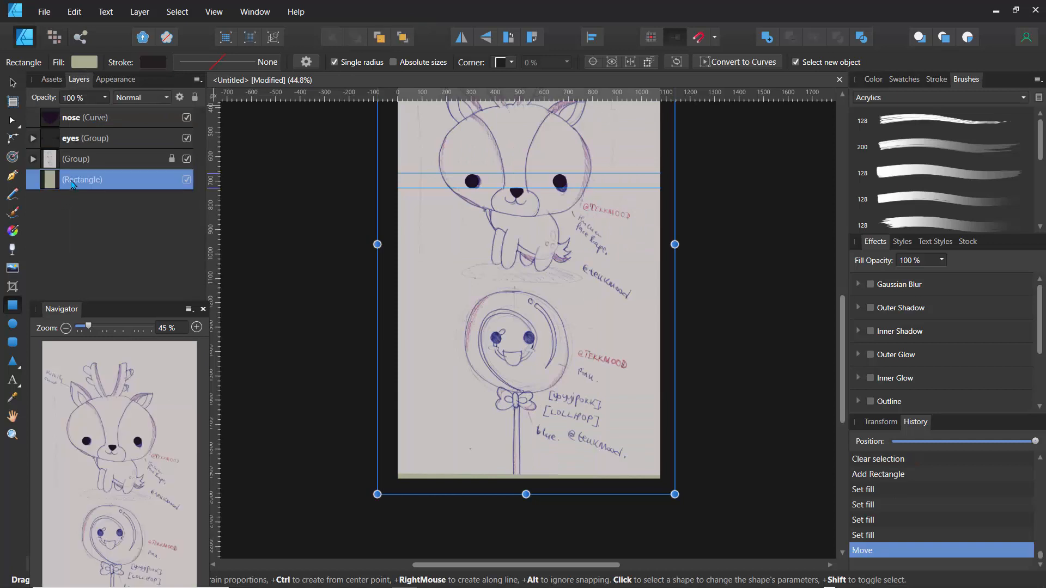
double_click(73, 182)
text(bg)
key(Return)
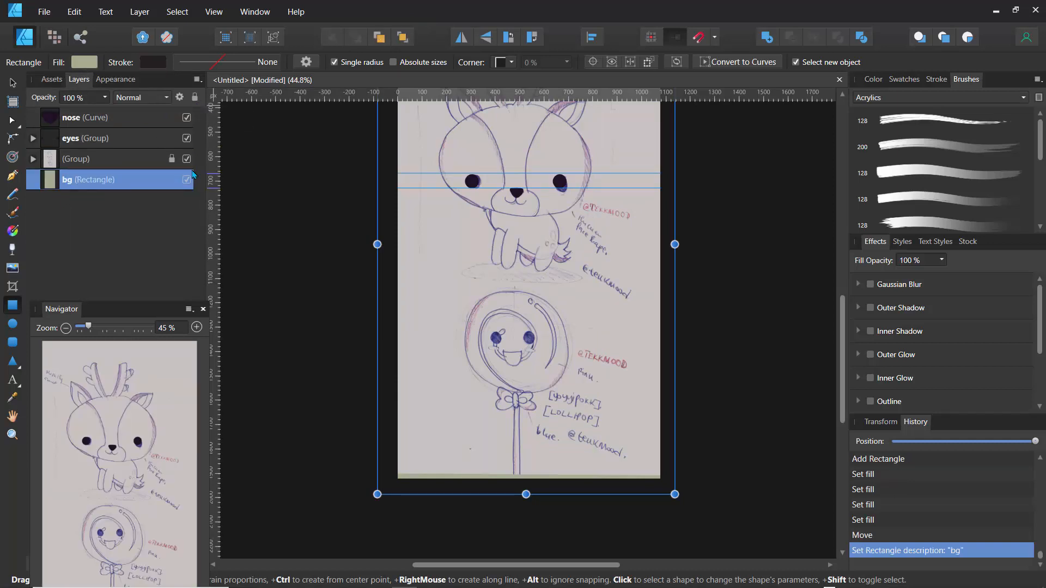
- Save the document as "Deer" in the Kawai Jan folder
key(ctrl+s)
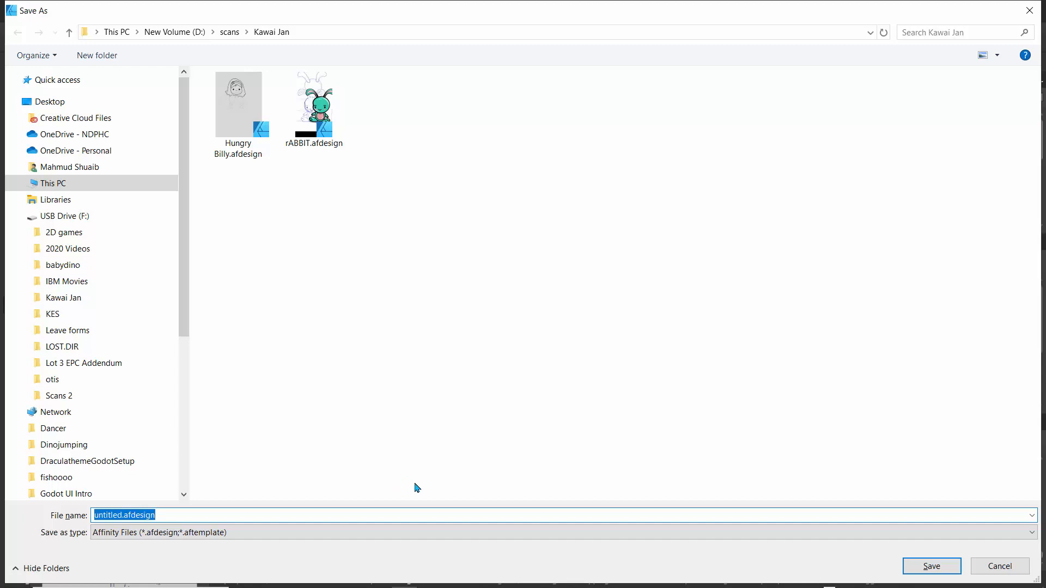
text(Deer)
key(Return)
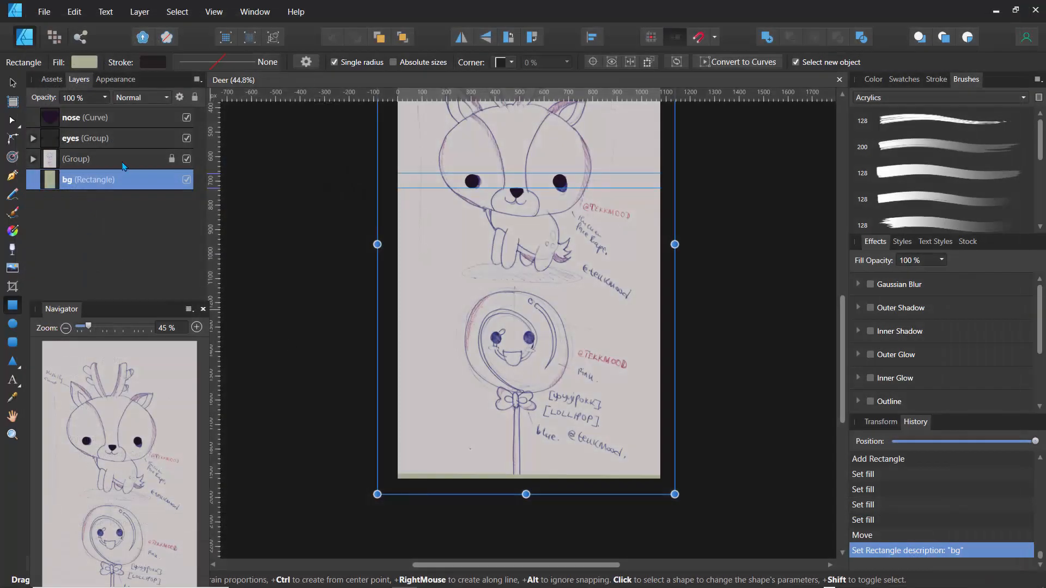
- Rename the locked scan group "sketch" and save the document again
click(94, 162)
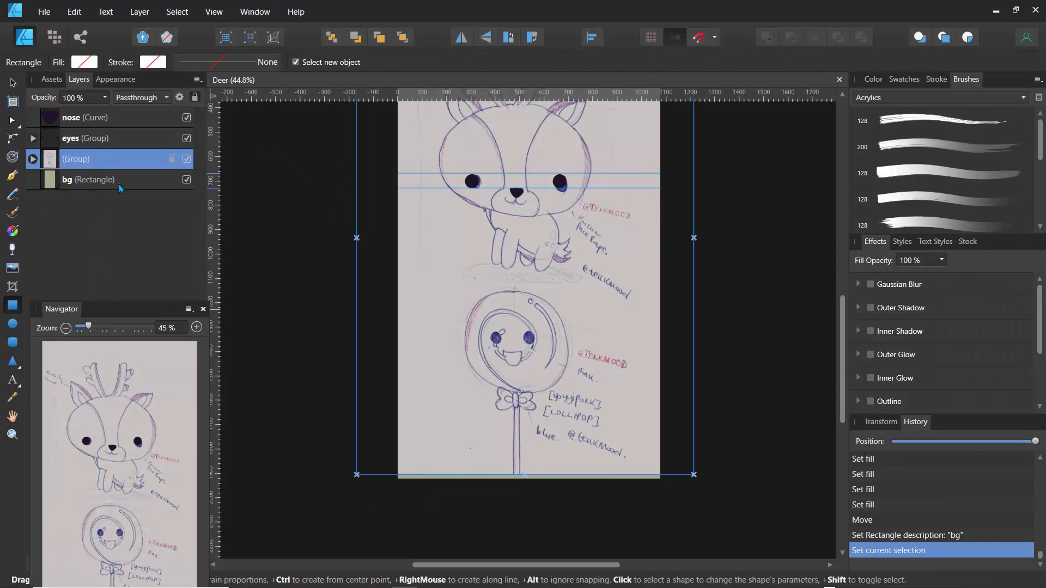
double_click(79, 165)
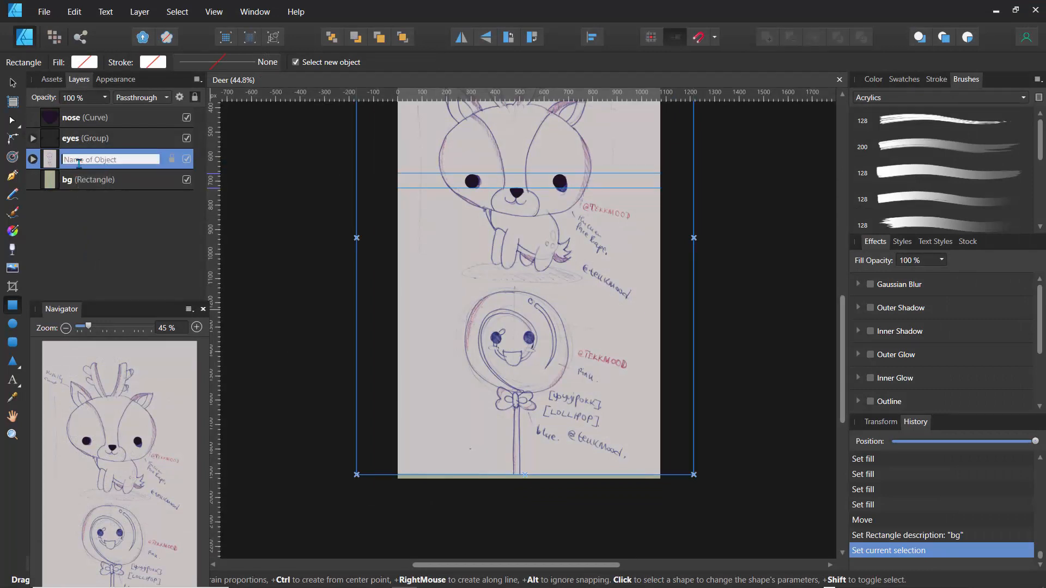
text(sketch)
key(Return)
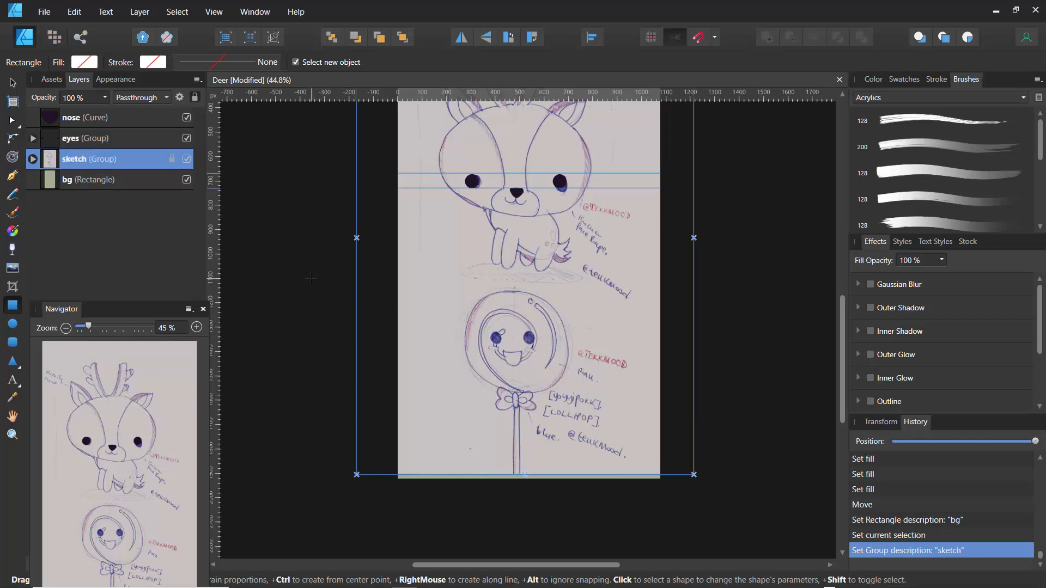
key(ctrl+s)
- Lower the sketch group's opacity to 4 % so the green background shows through
click(104, 97)
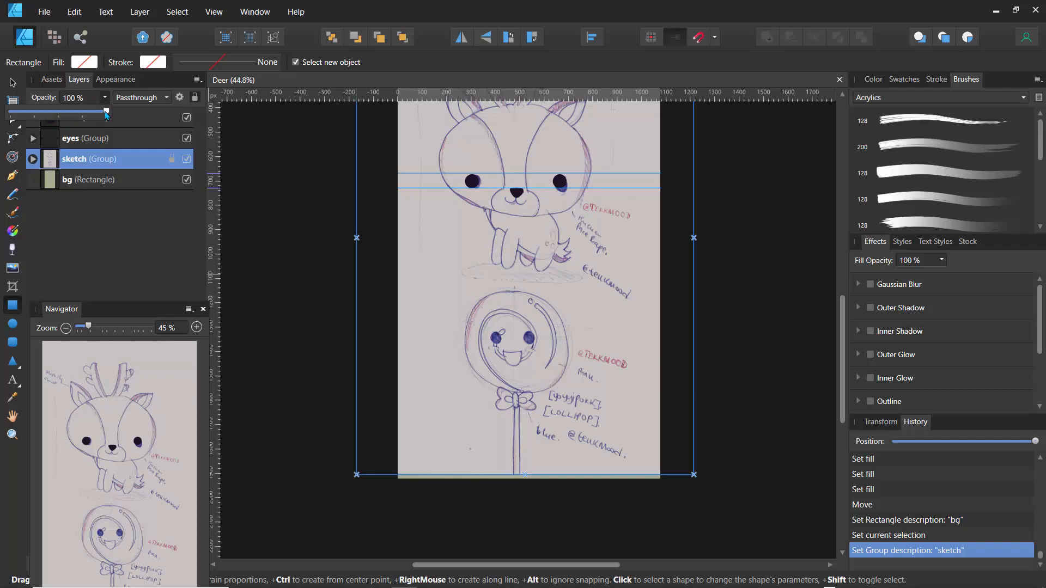
mouse_move(106, 113)
mouse_down()
mouse_move(3, 128)
mouse_move(49, 114)
mouse_move(14, 116)
mouse_up()
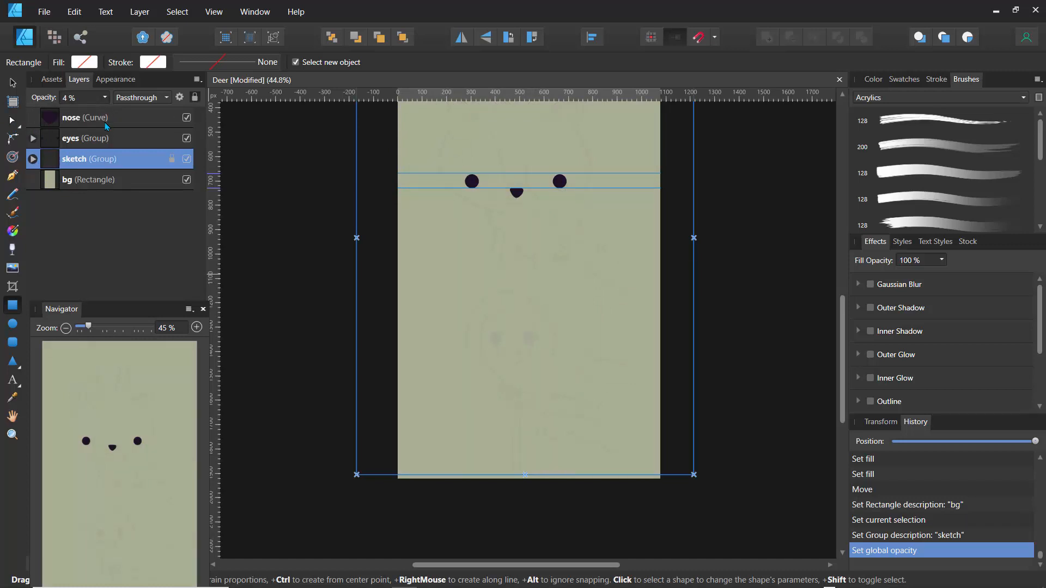
- Lock the bg rectangle layer
click(113, 183)
click(195, 97)
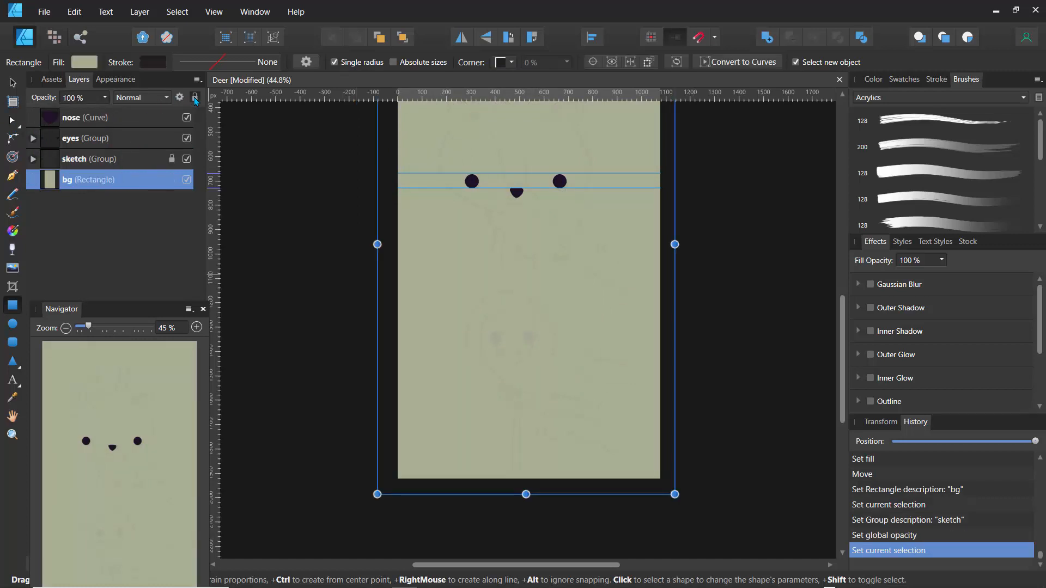
click(58, 161)
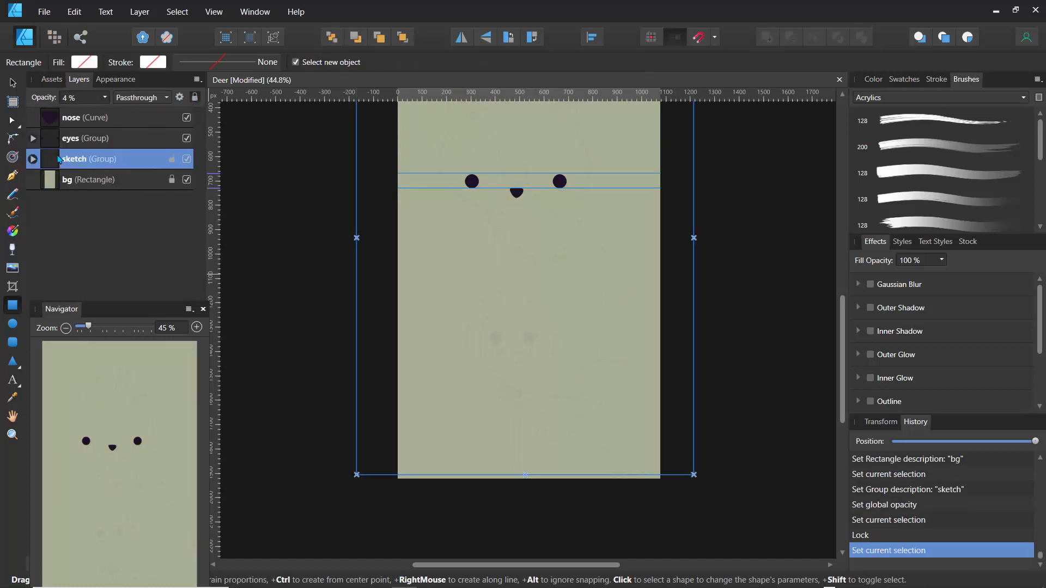
click(66, 185)
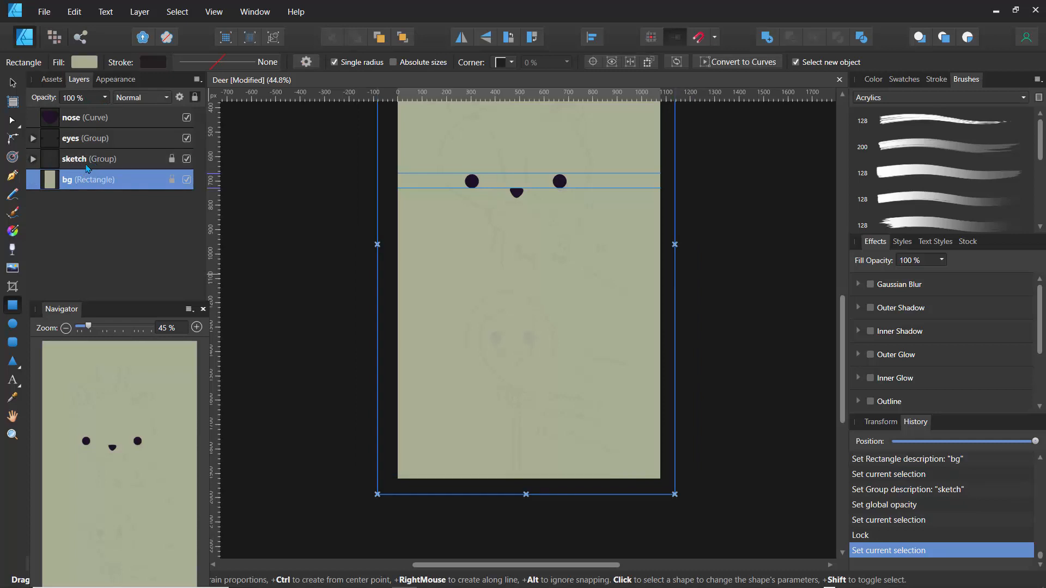
click(172, 182)
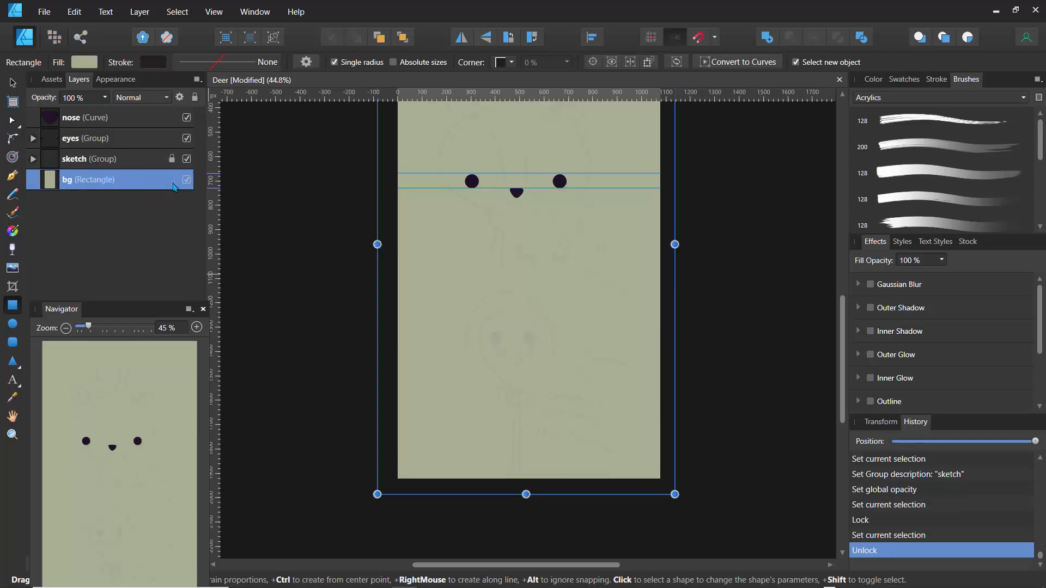
double_click(173, 188)
click(99, 213)
click(194, 97)
- Raise the sketch group's opacity to 85 %
click(76, 160)
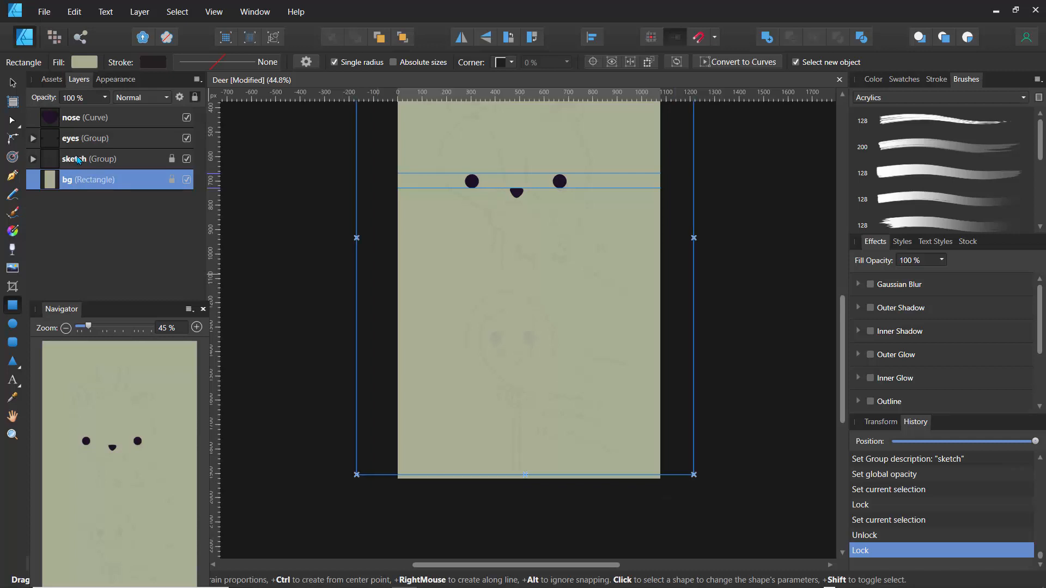
click(105, 98)
drag(104, 112, 153, 119)
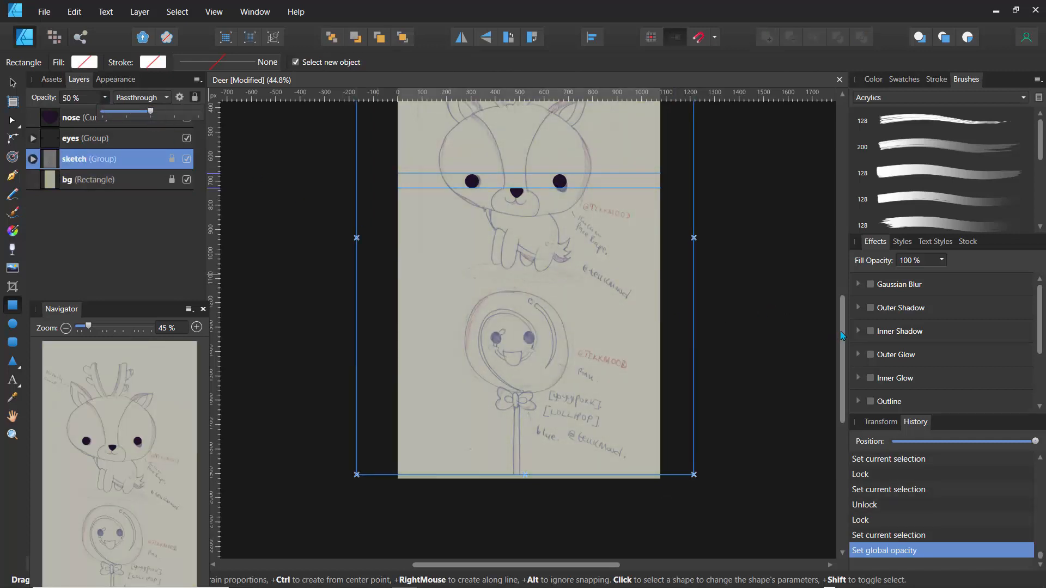
scroll(721, 281, up, 4)
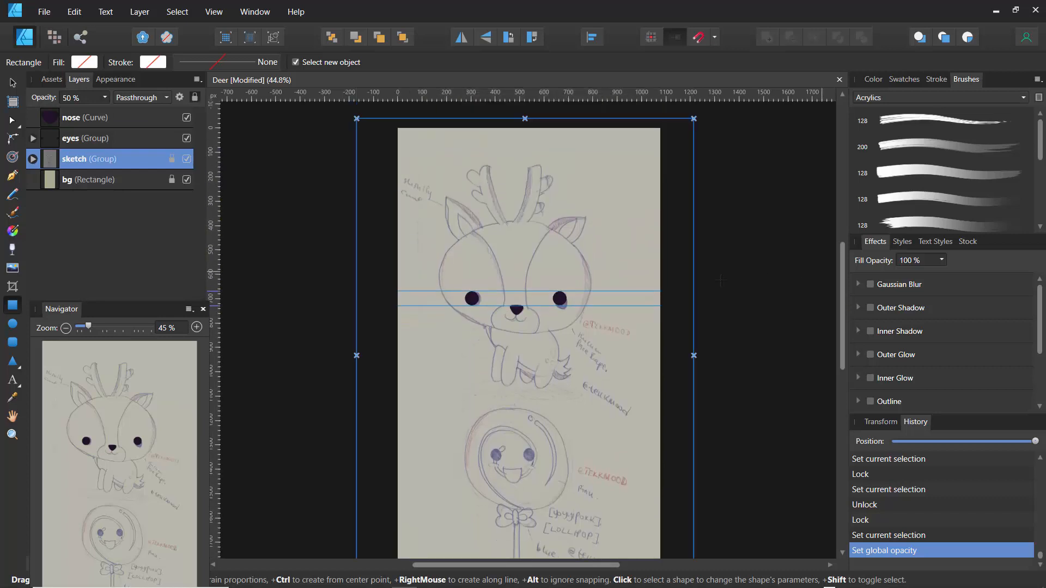
click(106, 98)
mouse_move(107, 113)
mouse_down()
mouse_move(145, 113)
mouse_move(142, 122)
mouse_up()
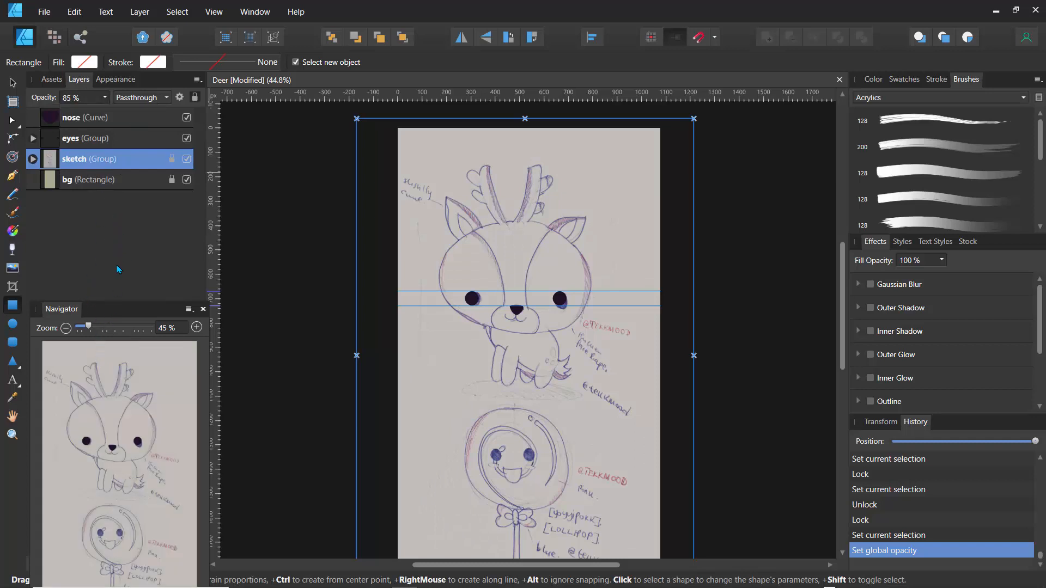
- Move the Navigator up to just below the layer list, enlarge it, and zoom the view to 90 % on the deer's head
drag(115, 311, 120, 208)
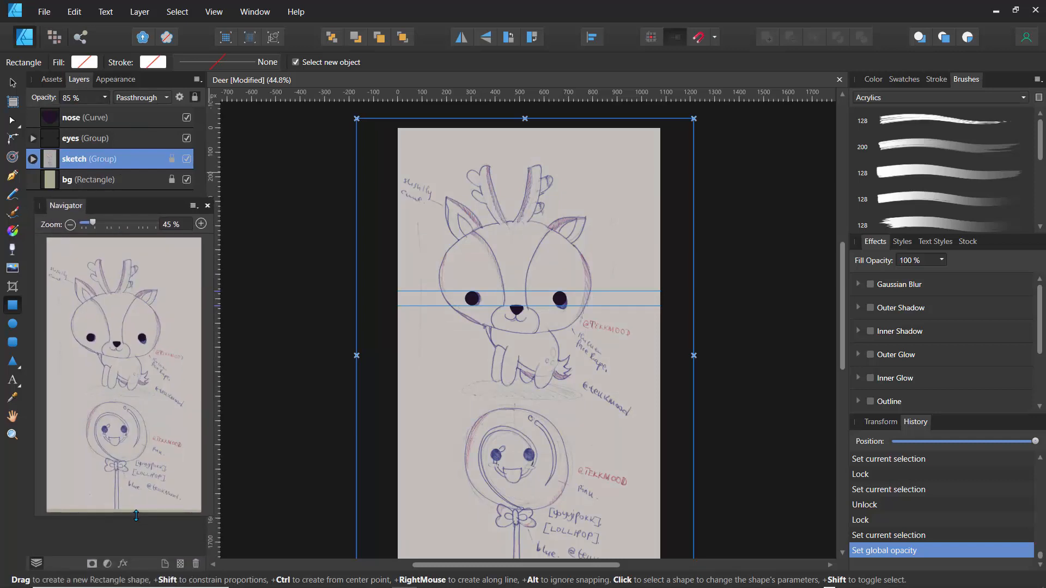
drag(135, 516, 158, 548)
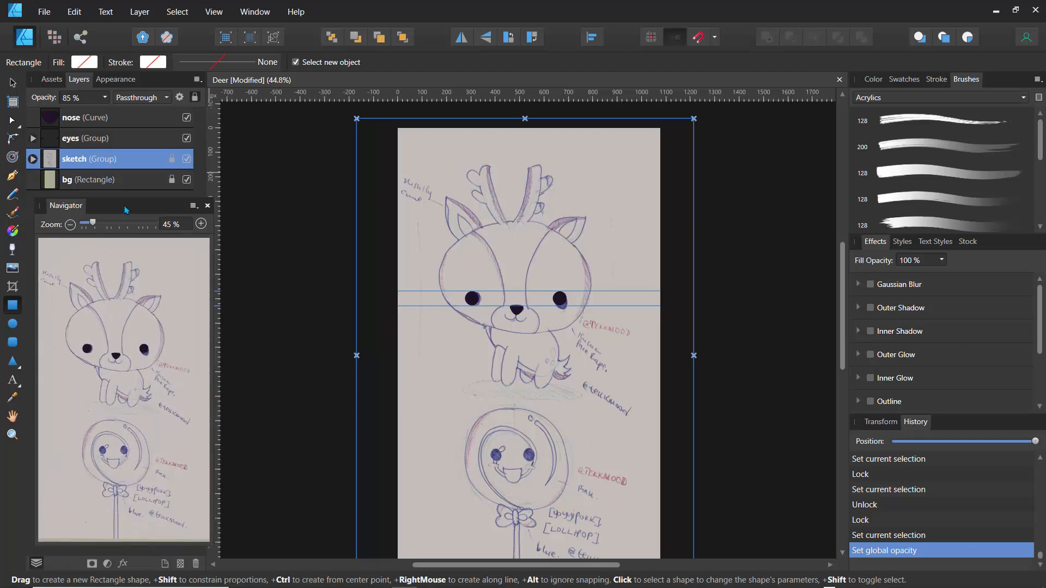
drag(124, 210, 114, 223)
drag(83, 279, 187, 257)
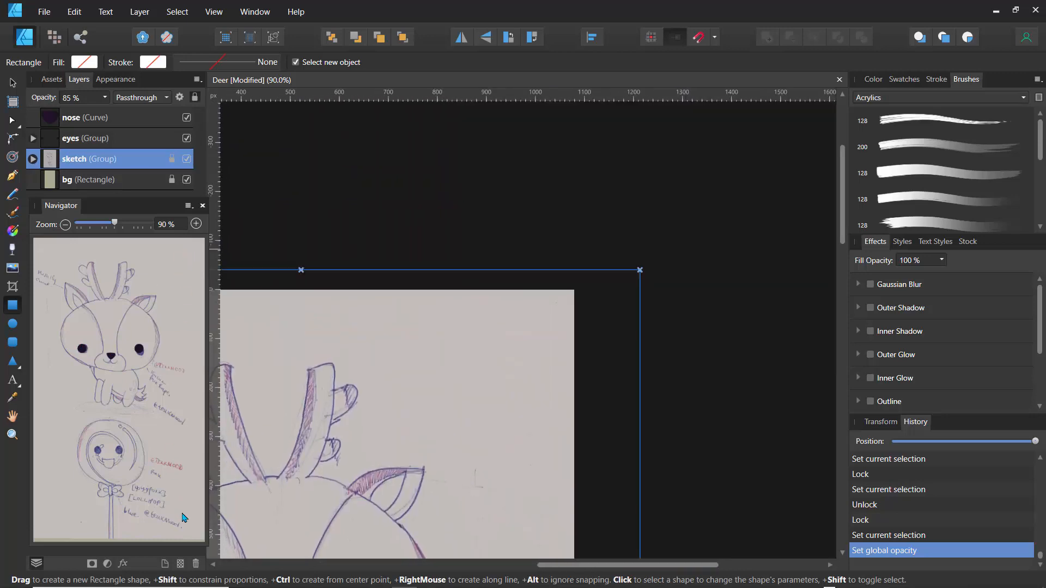
drag(191, 529, 191, 527)
drag(123, 446, 112, 326)
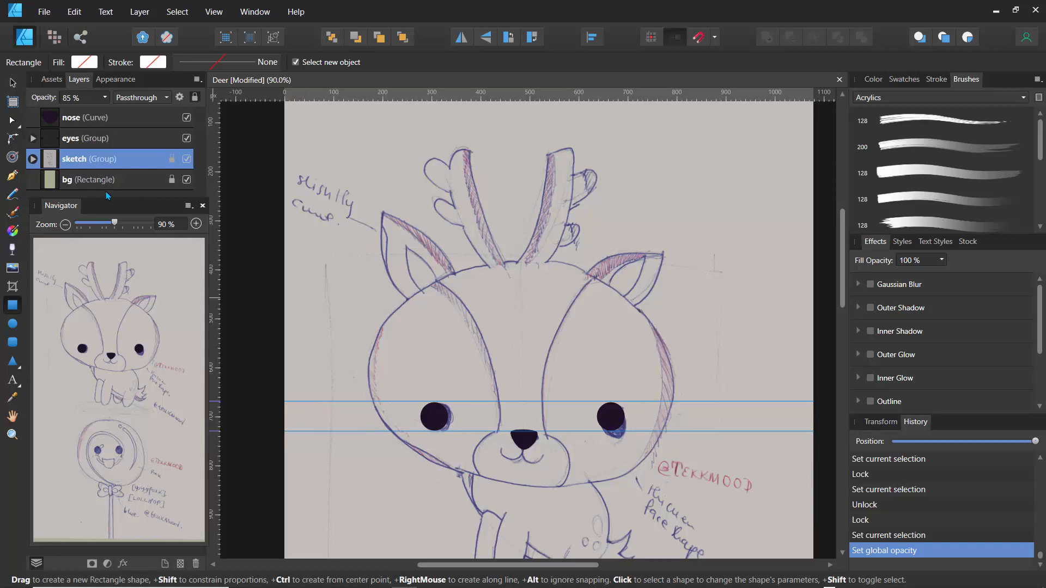
- Lock the eyes group and the nose curve, leaving nothing selected
click(13, 84)
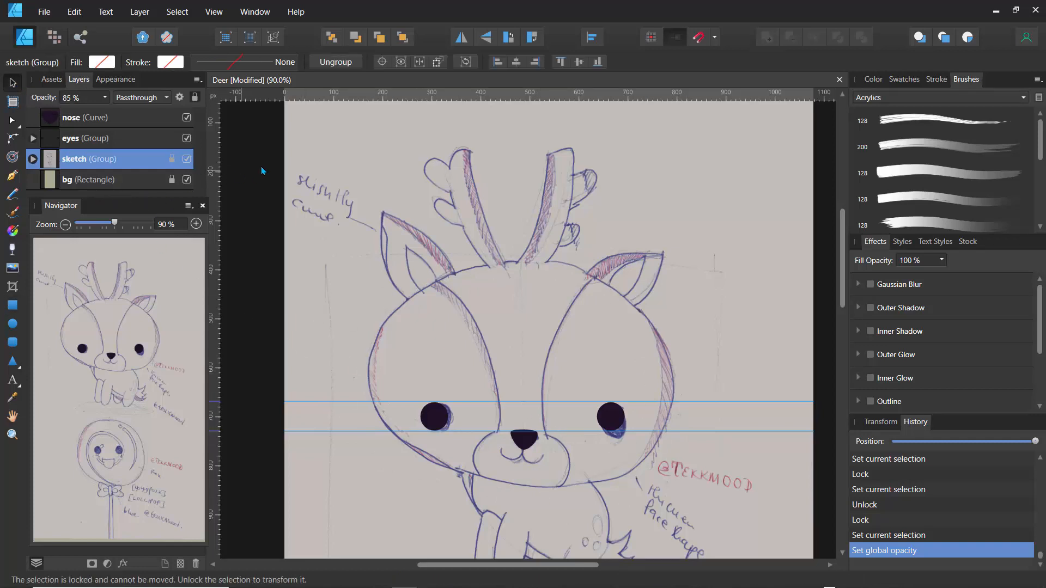
key(ctrl+d)
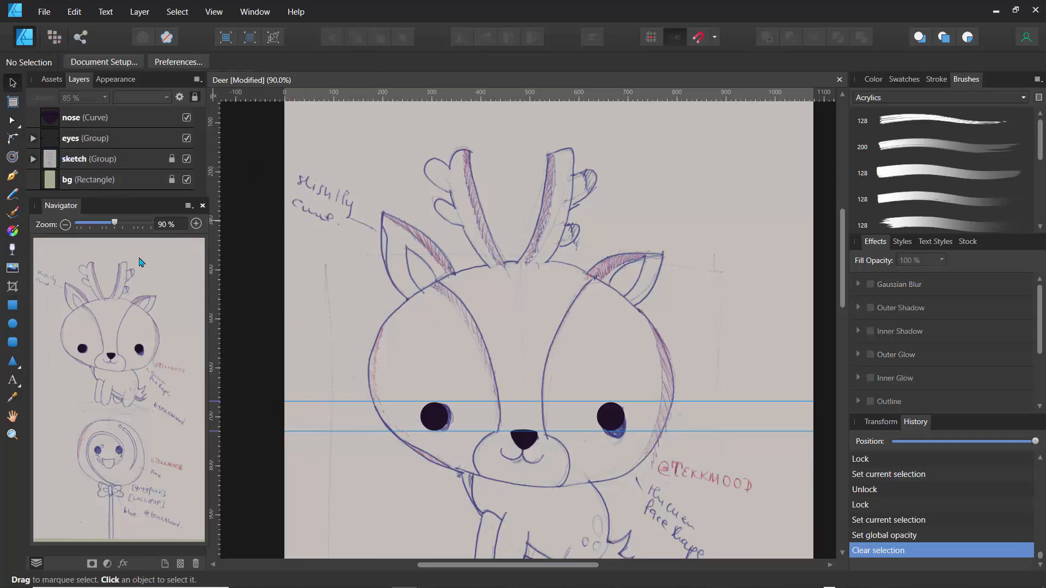
click(89, 141)
click(194, 97)
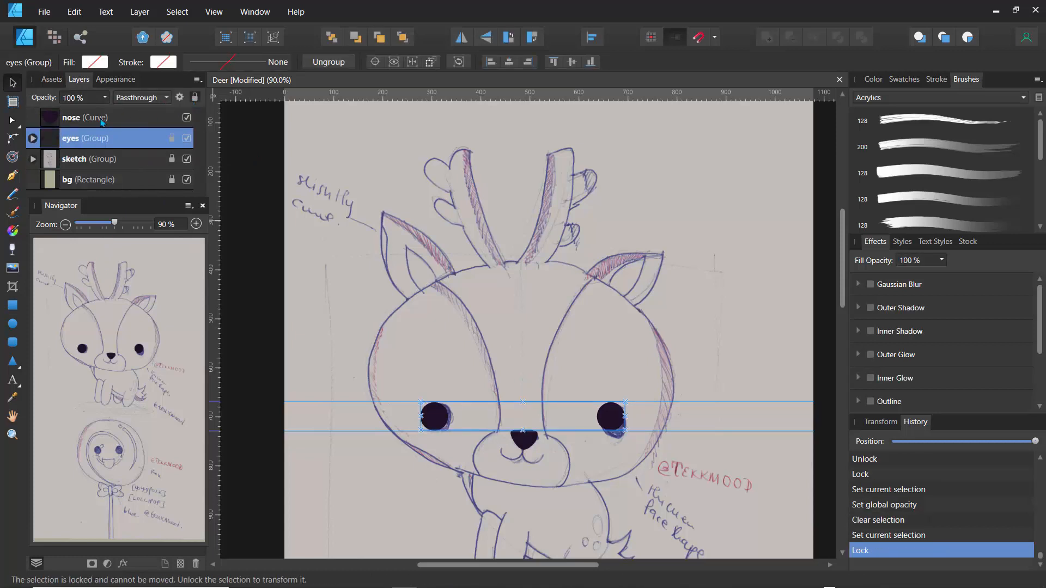
click(102, 121)
click(195, 97)
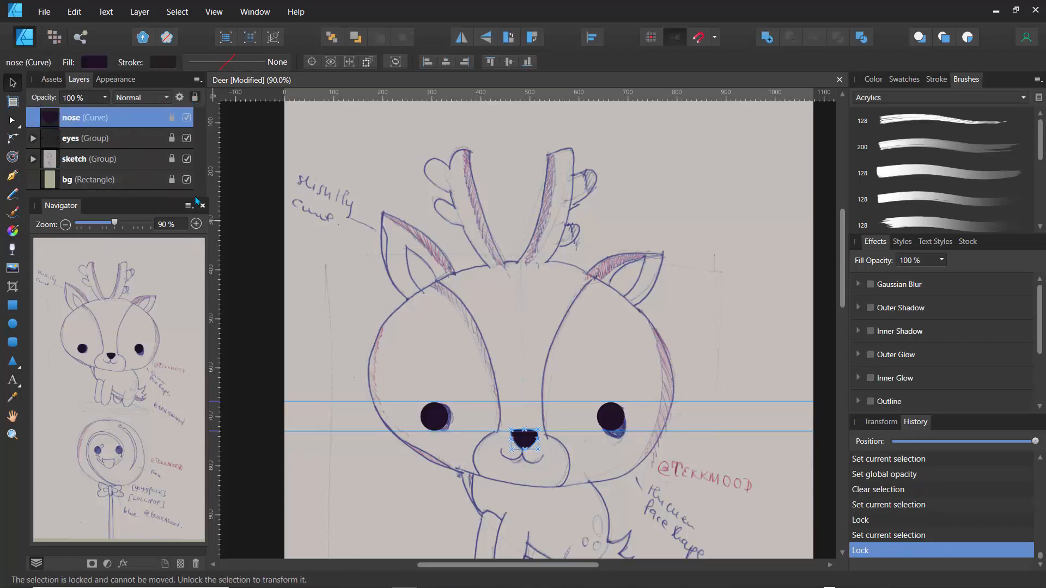
click(138, 189)
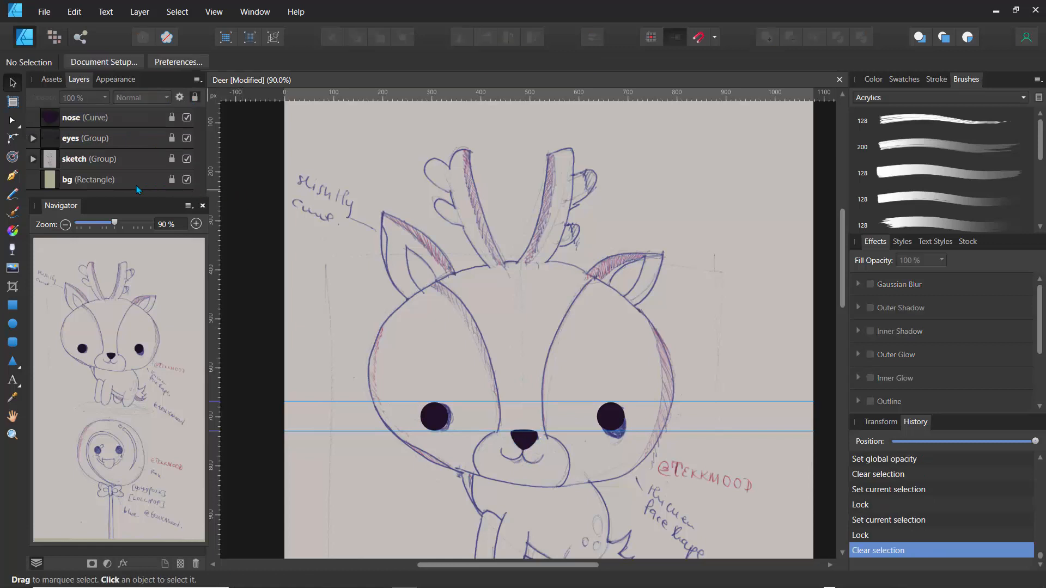
- Set up the Ellipse tool with no fill and a 2.2 pt stroke
click(12, 327)
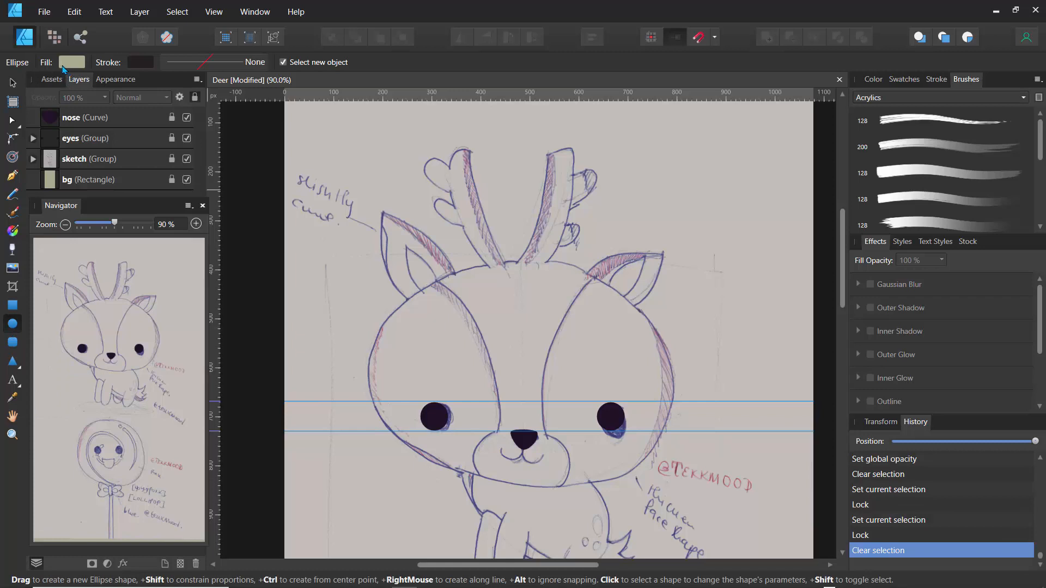
click(71, 62)
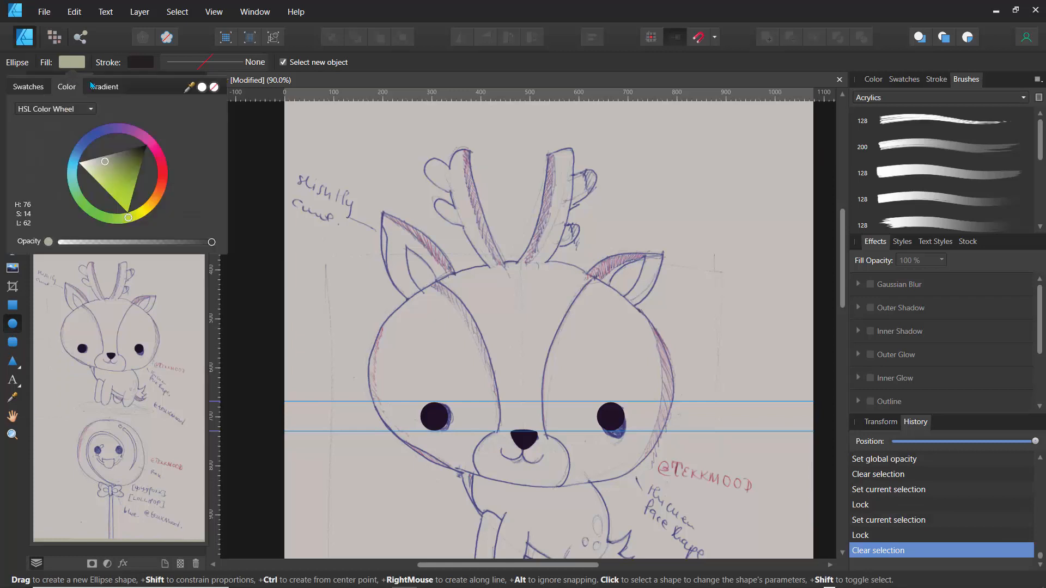
click(351, 24)
key(slash)
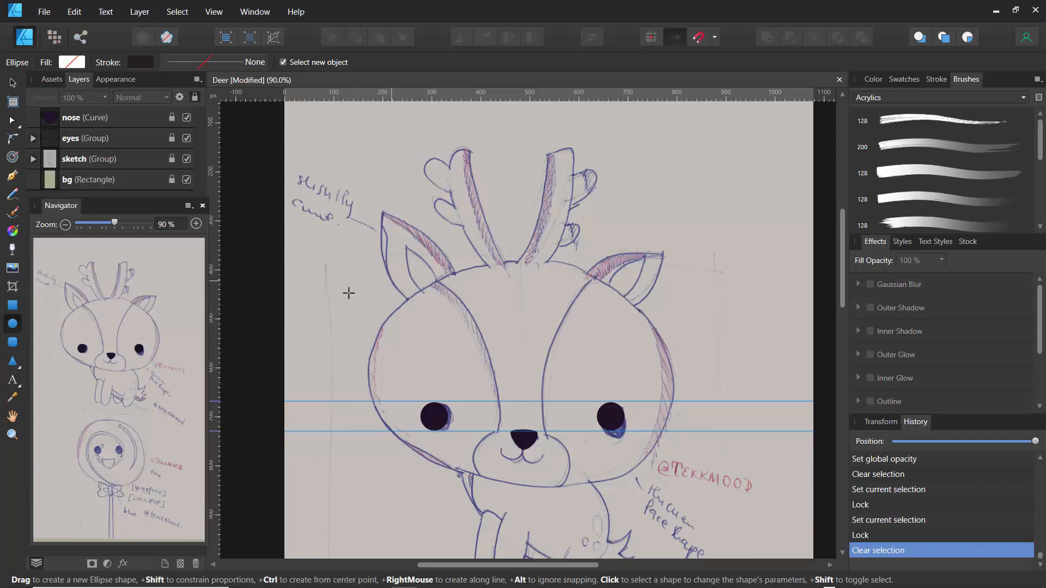
click(209, 65)
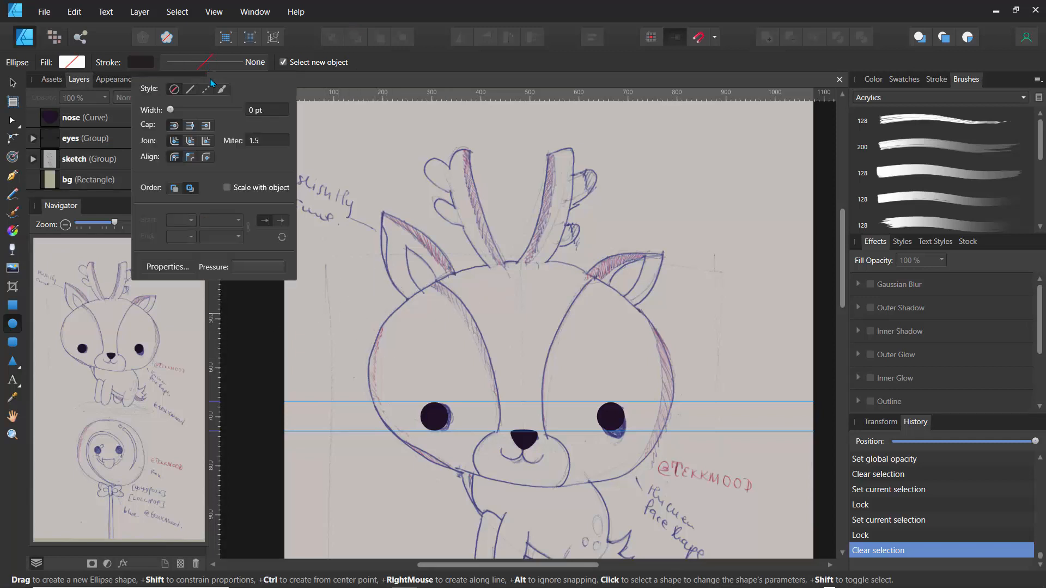
click(251, 110)
text(2.2)
key(Return)
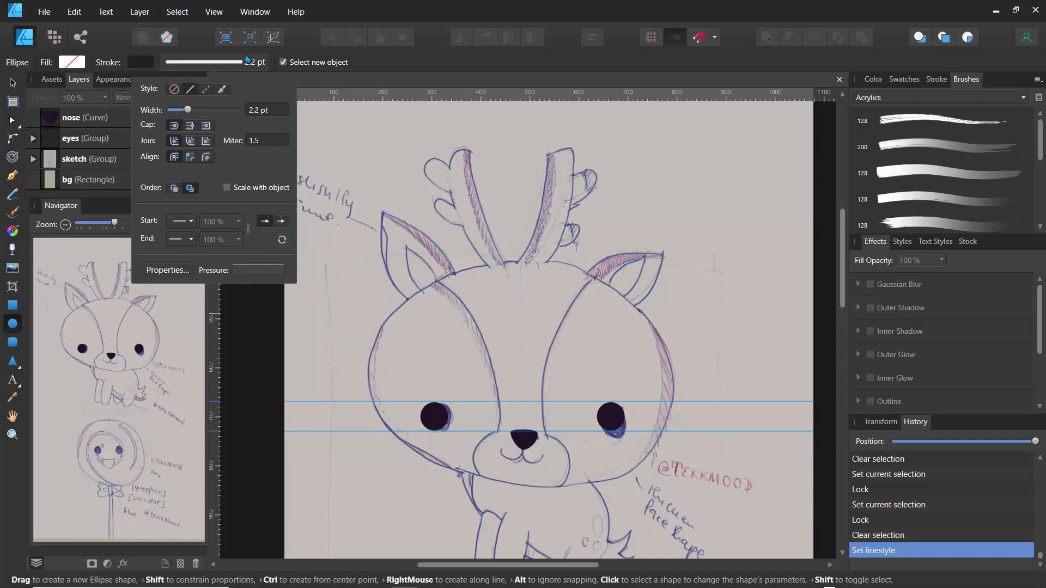
- Draw an ellipse, fit it over the sketched head outline, and add a vertical guide through its centre
mouse_move(365, 149)
mouse_down()
mouse_move(627, 368)
mouse_move(646, 365)
mouse_move(659, 385)
mouse_move(670, 365)
mouse_up()
key(v)
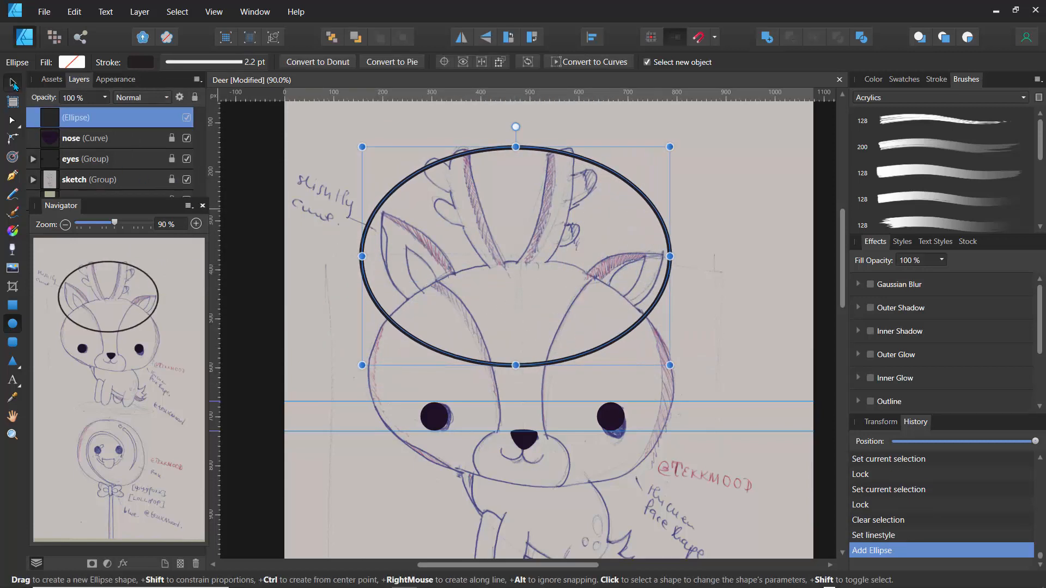
mouse_move(527, 281)
mouse_down()
mouse_move(539, 357)
mouse_move(528, 370)
mouse_up()
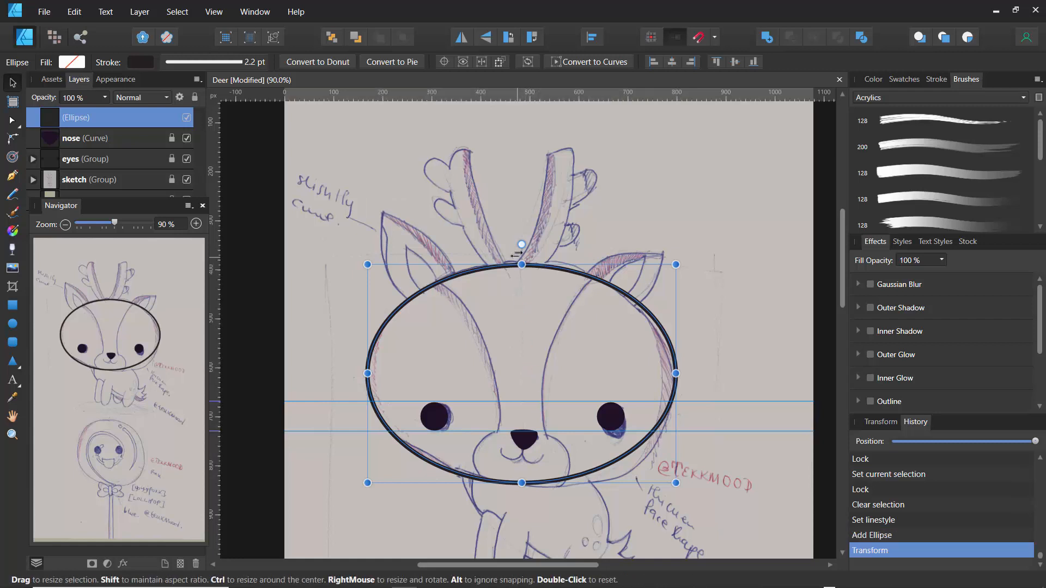
drag(675, 483, 677, 490)
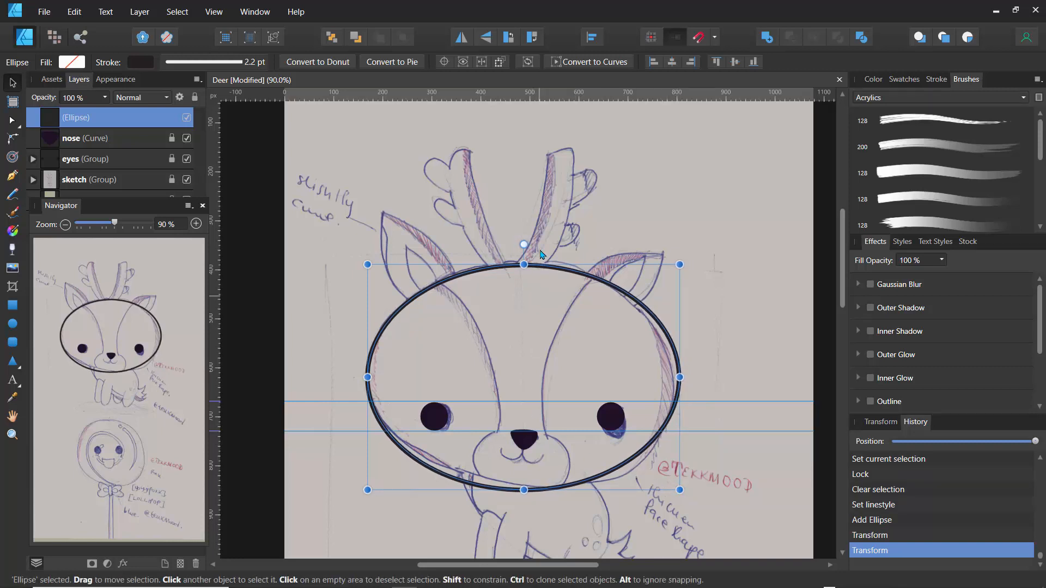
drag(223, 269, 525, 334)
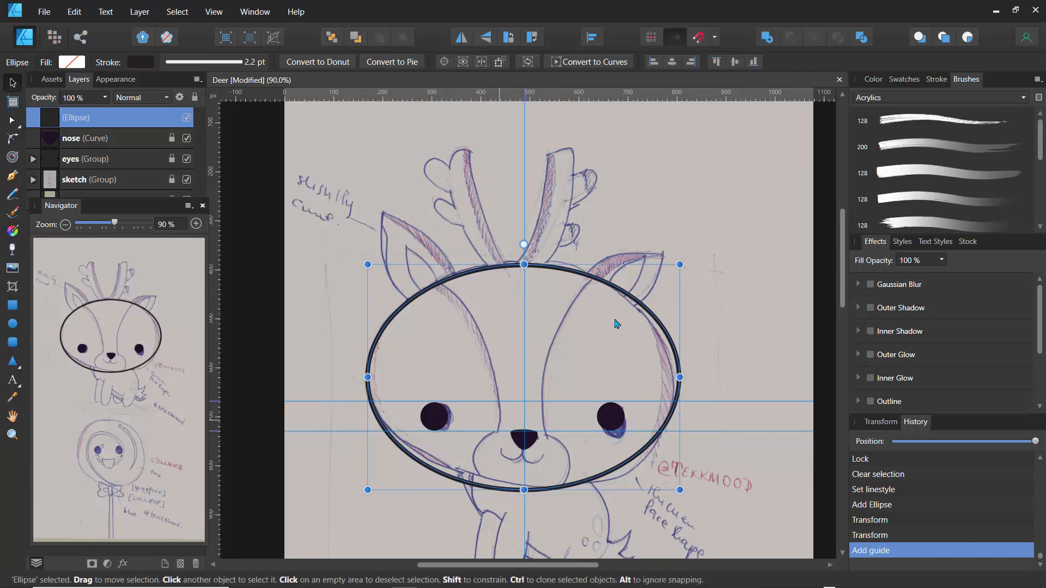
- Rename the ellipse "head_shape" and leave it unlocked
drag(841, 300, 838, 358)
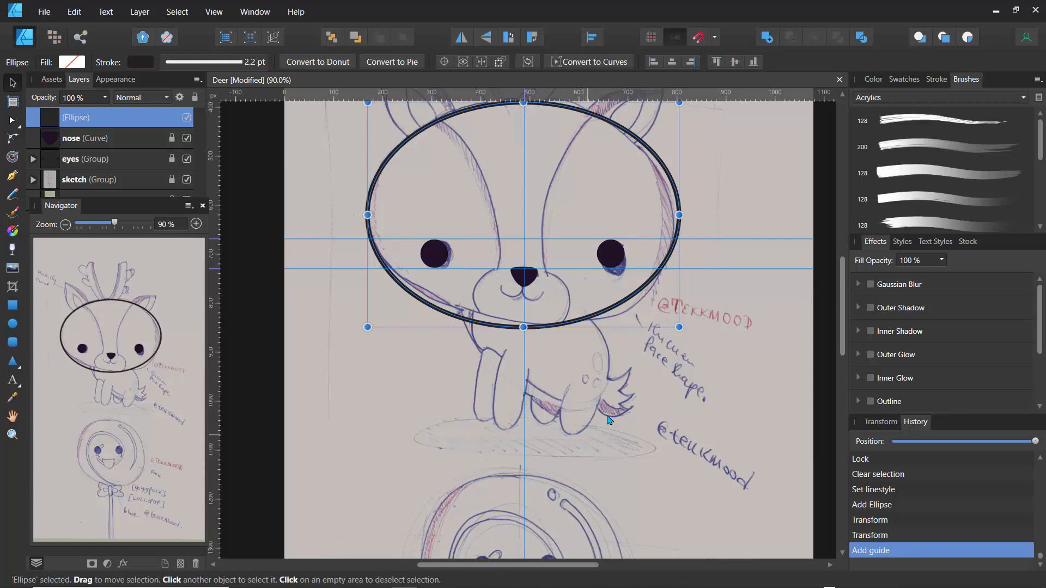
double_click(83, 123)
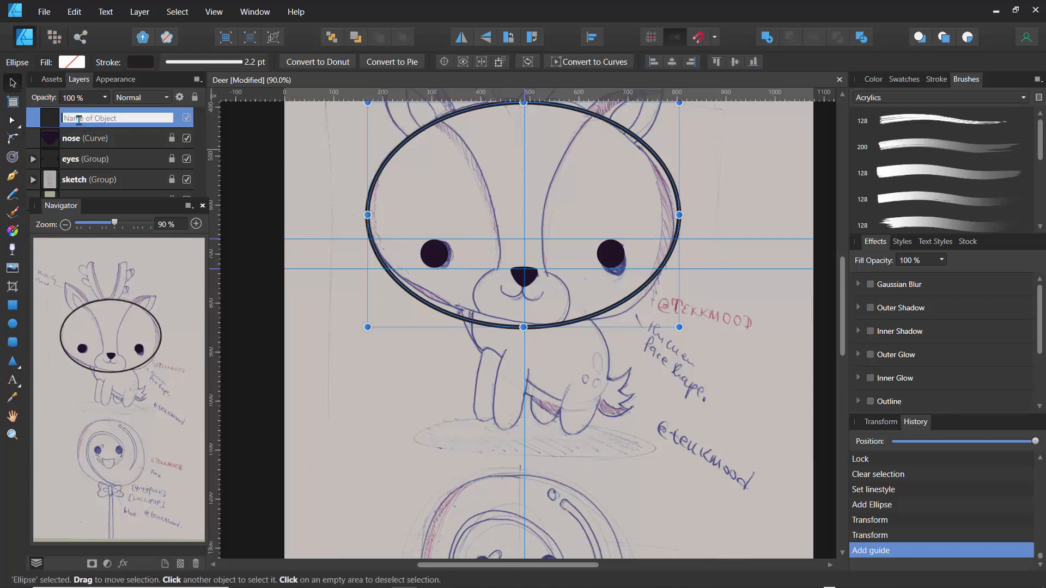
text(head_shape)
key(Return)
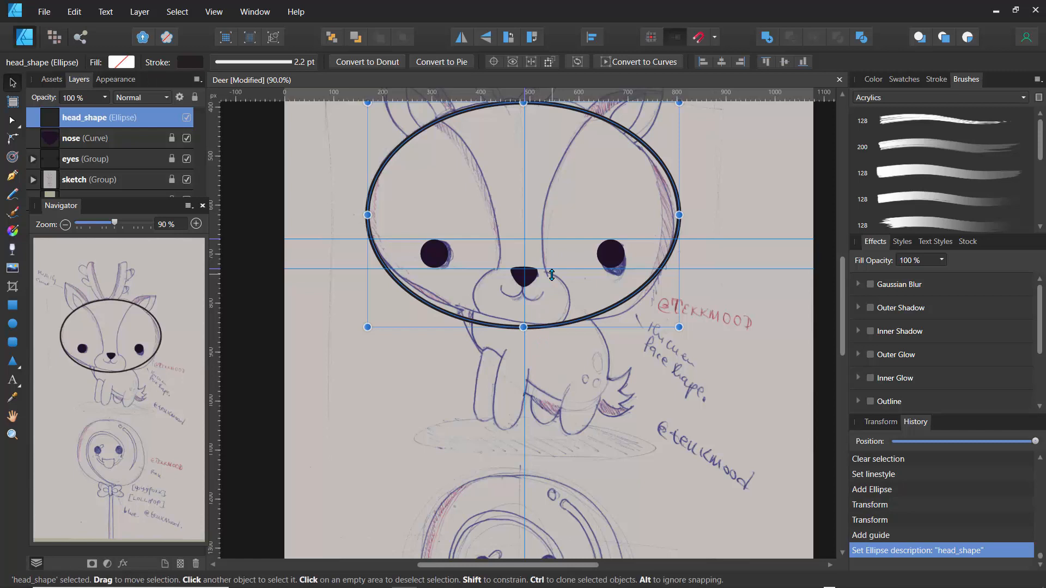
click(195, 97)
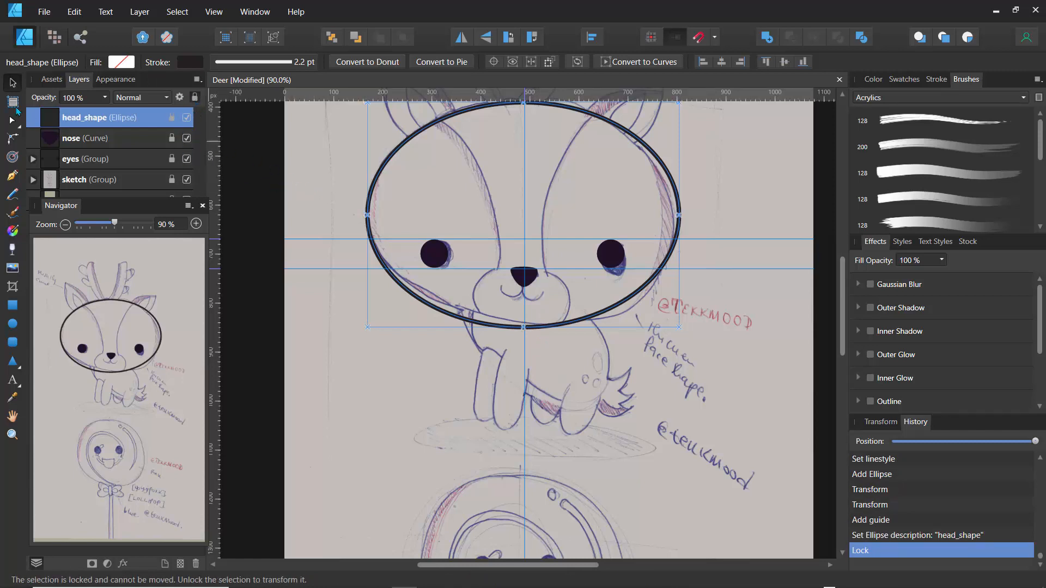
click(173, 119)
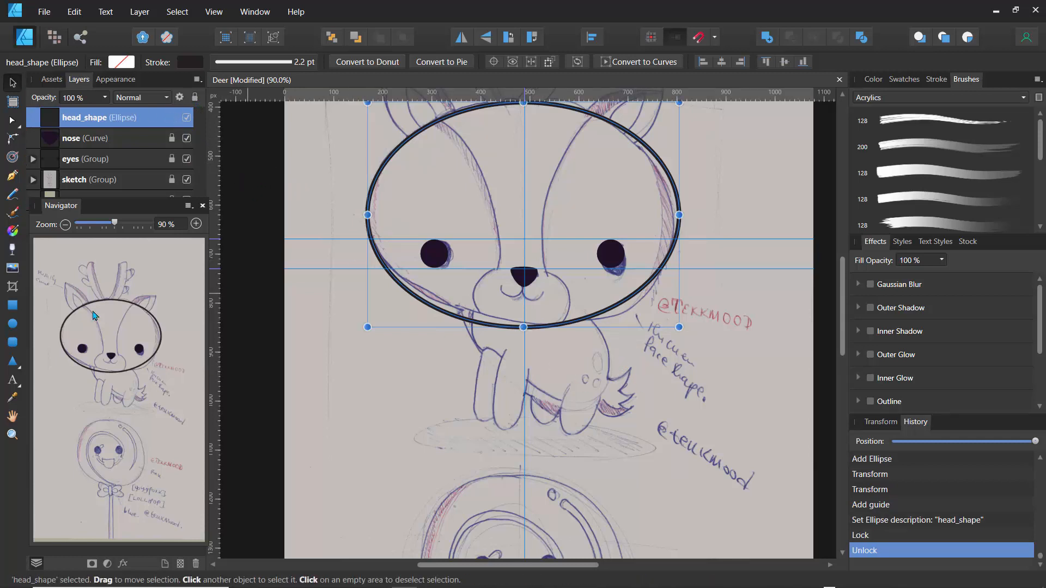
- Trace the deer's jagged tail with the Pen tool as a closed, straight-sided outline without fill
click(12, 178)
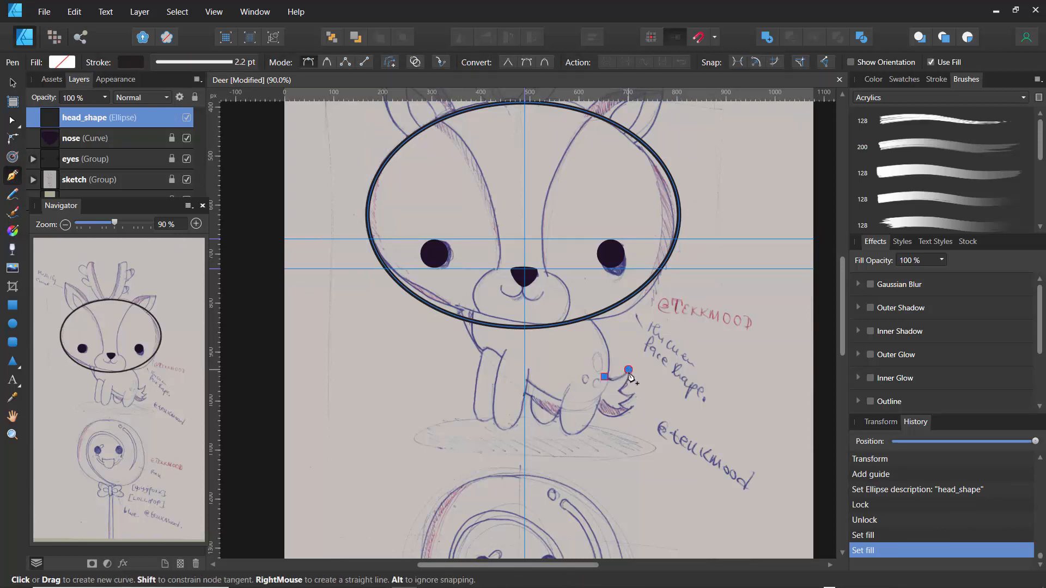
click(629, 370)
click(617, 393)
click(636, 396)
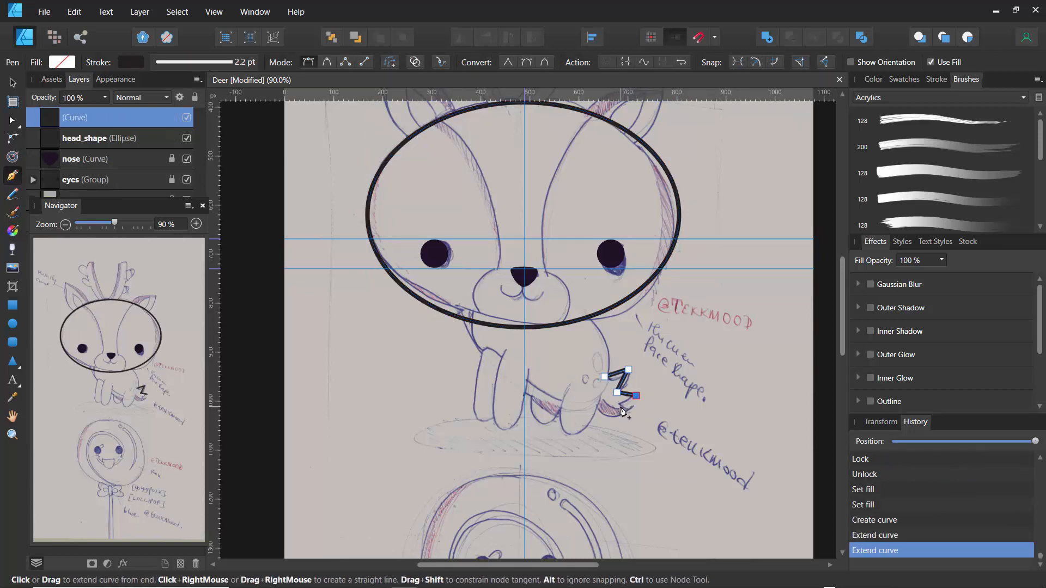
click(620, 406)
click(629, 413)
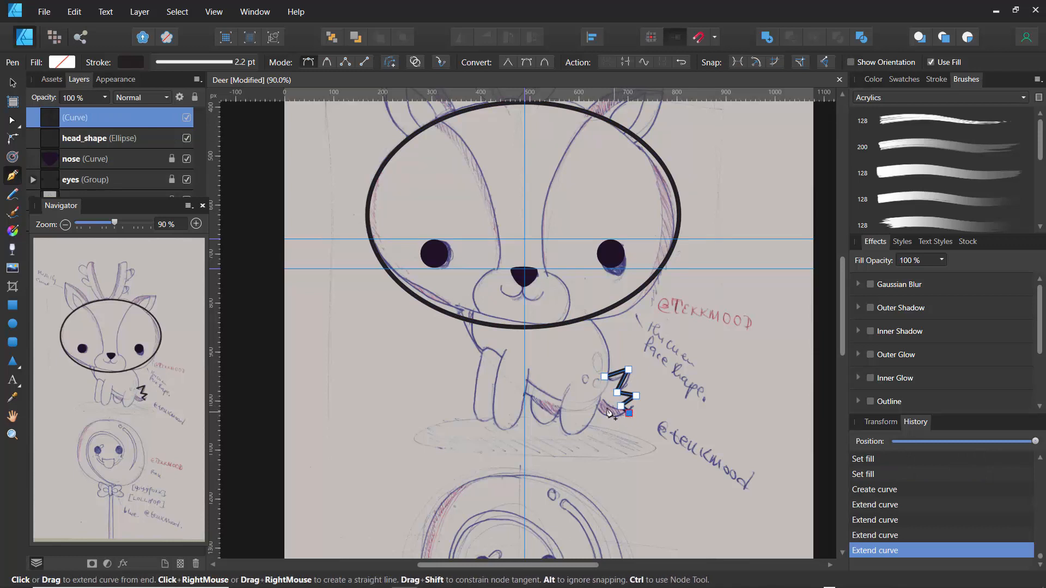
click(594, 403)
click(606, 380)
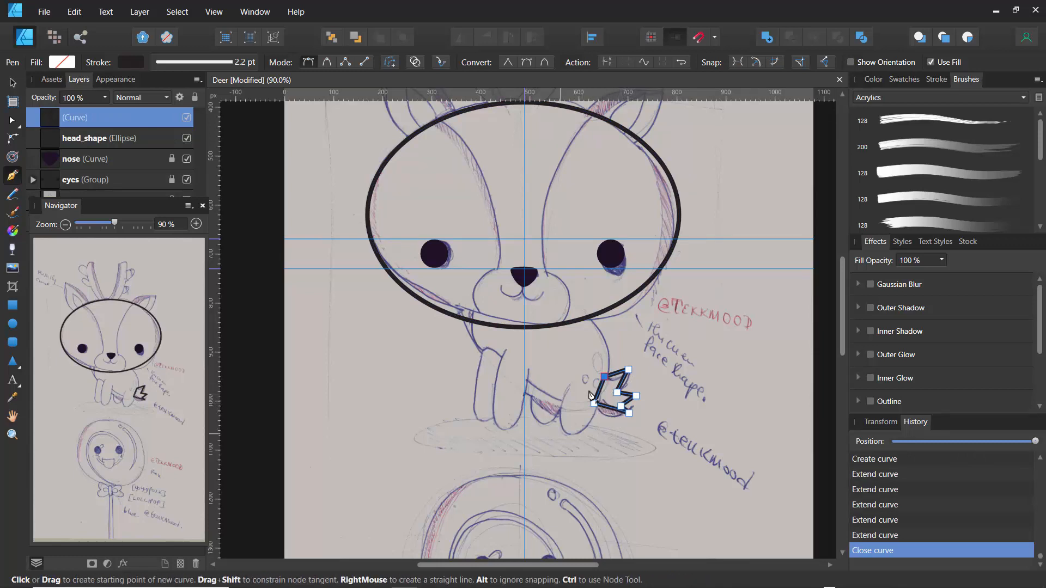
click(101, 139)
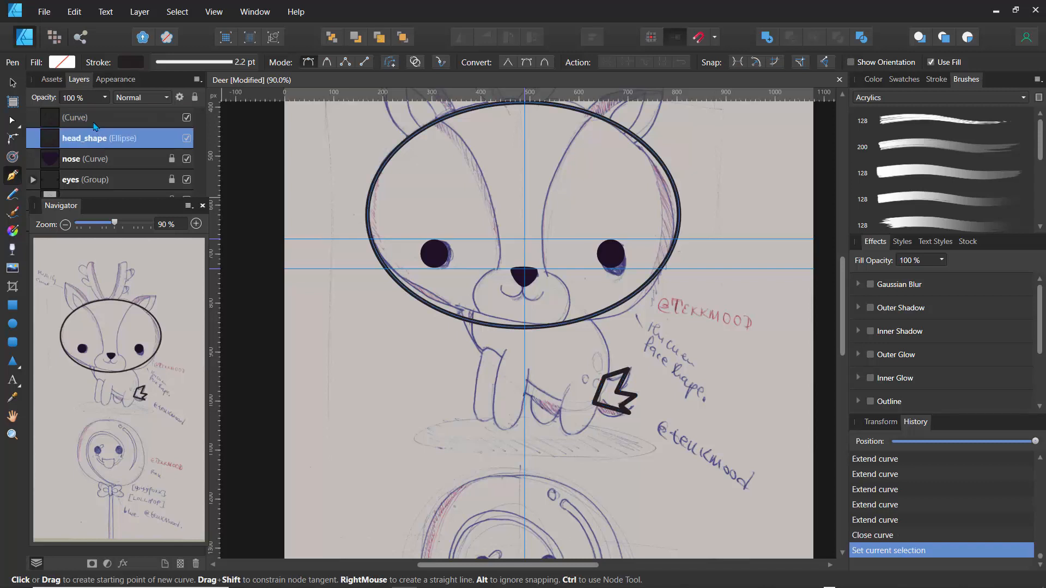
click(96, 127)
click(96, 142)
click(91, 120)
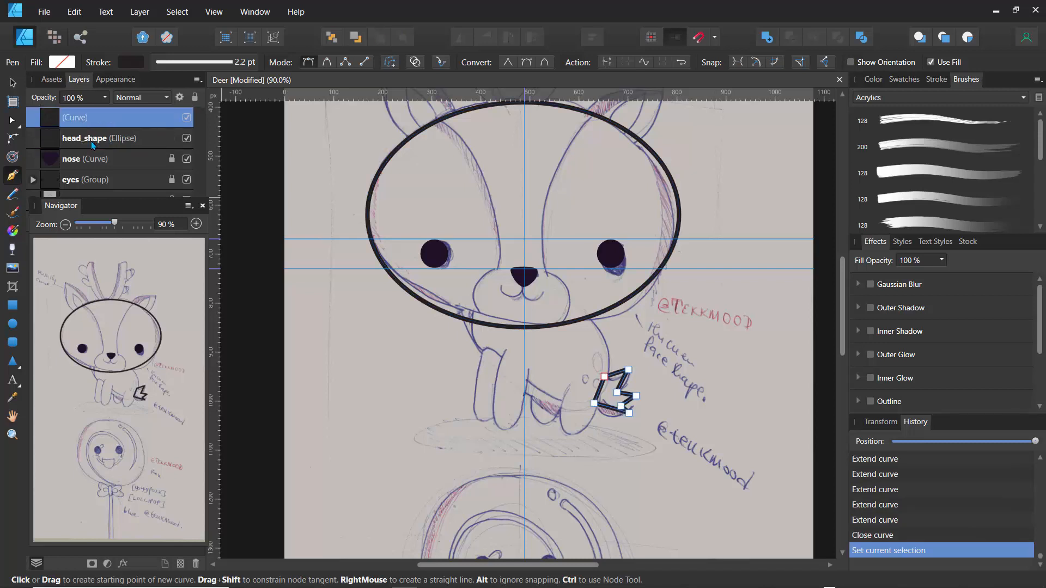
click(92, 139)
click(94, 162)
click(92, 180)
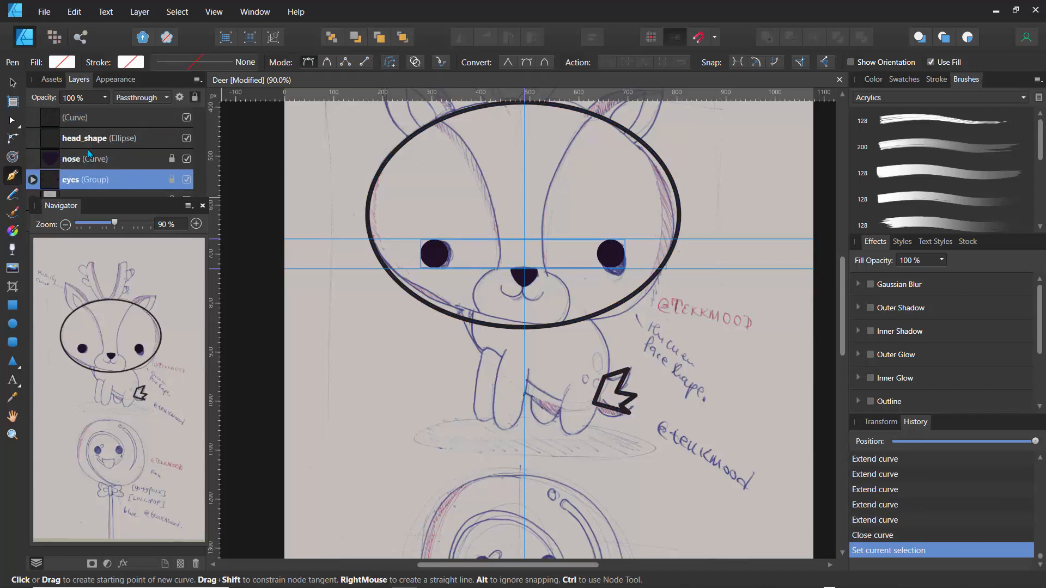
click(89, 143)
click(186, 144)
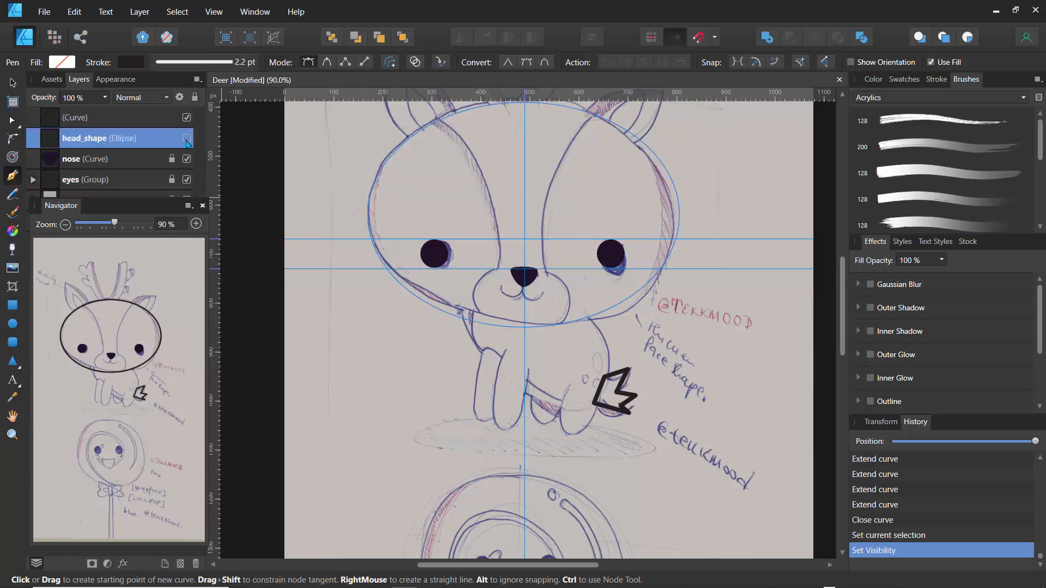
click(187, 143)
- Lower the opacity of the tail curve to 61% so the sketch lines beneath it can be traced
click(82, 120)
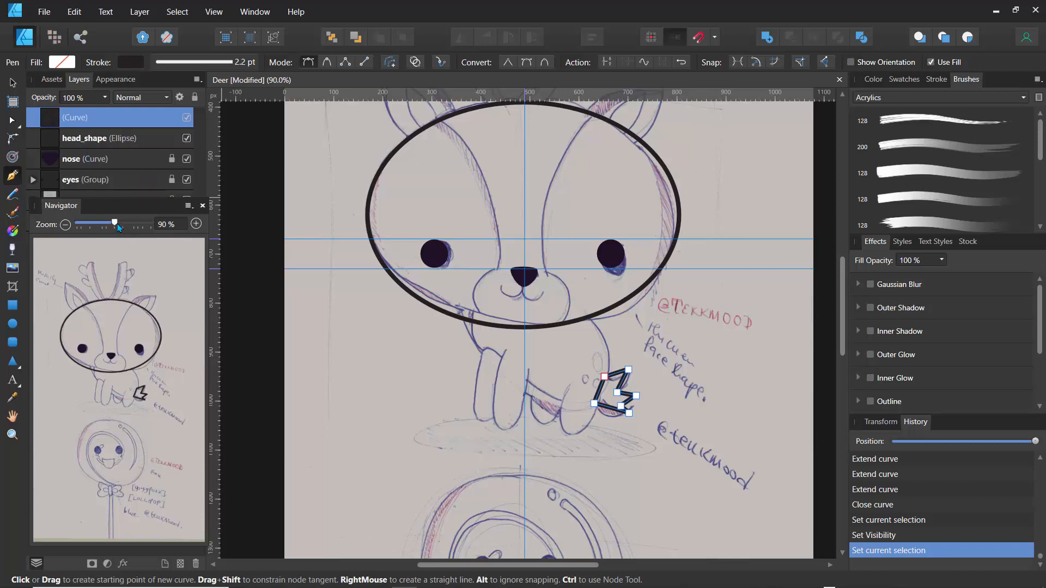
drag(117, 227, 140, 226)
drag(118, 385, 148, 410)
click(12, 120)
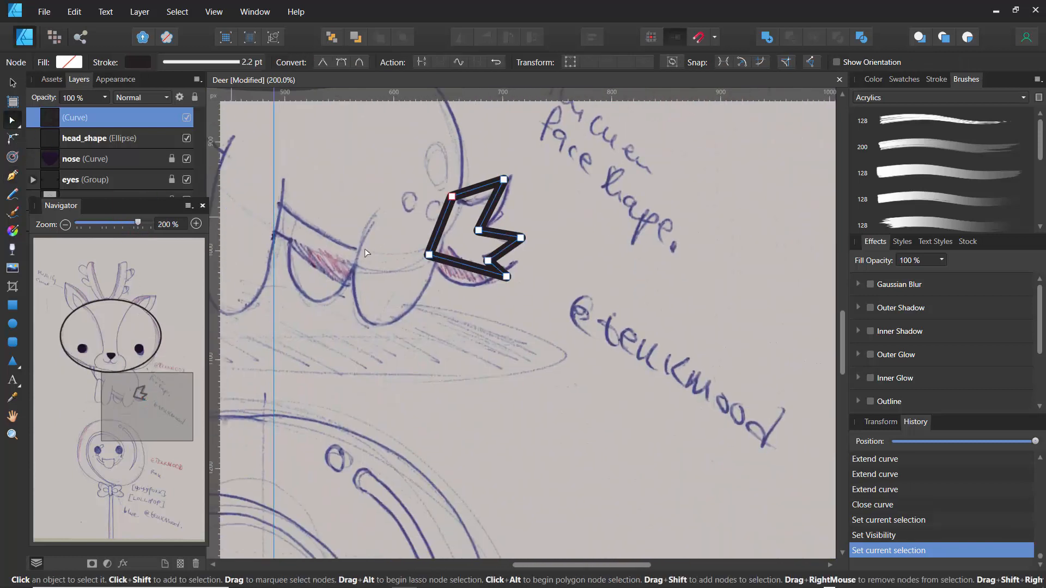
click(105, 97)
drag(106, 111, 73, 122)
- Reposition the tail's nodes and bend its straight segments into curves that follow the sketched tail, with a rounded base
click(502, 181)
drag(504, 180, 510, 181)
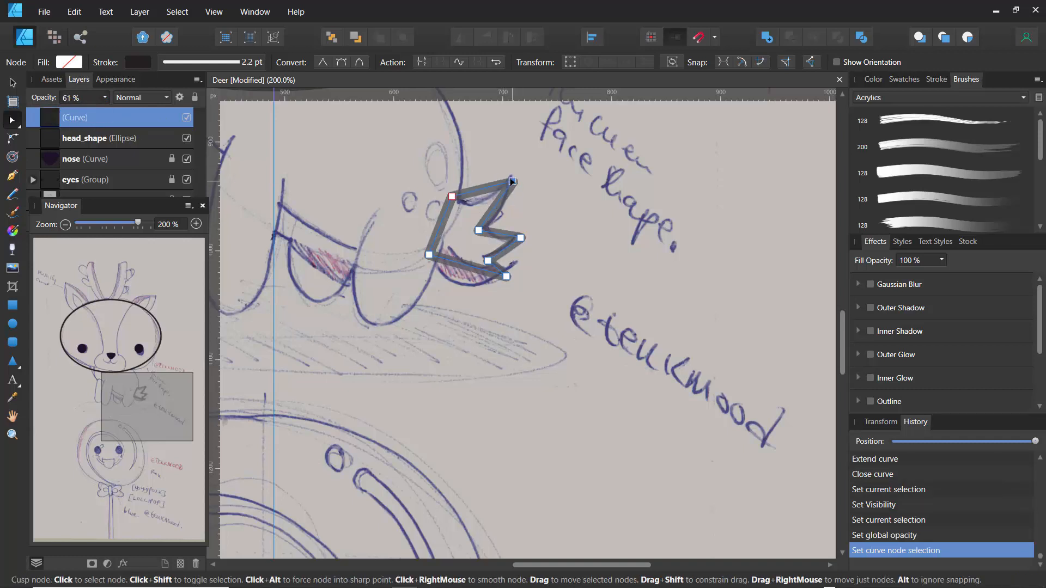
drag(451, 197, 504, 253)
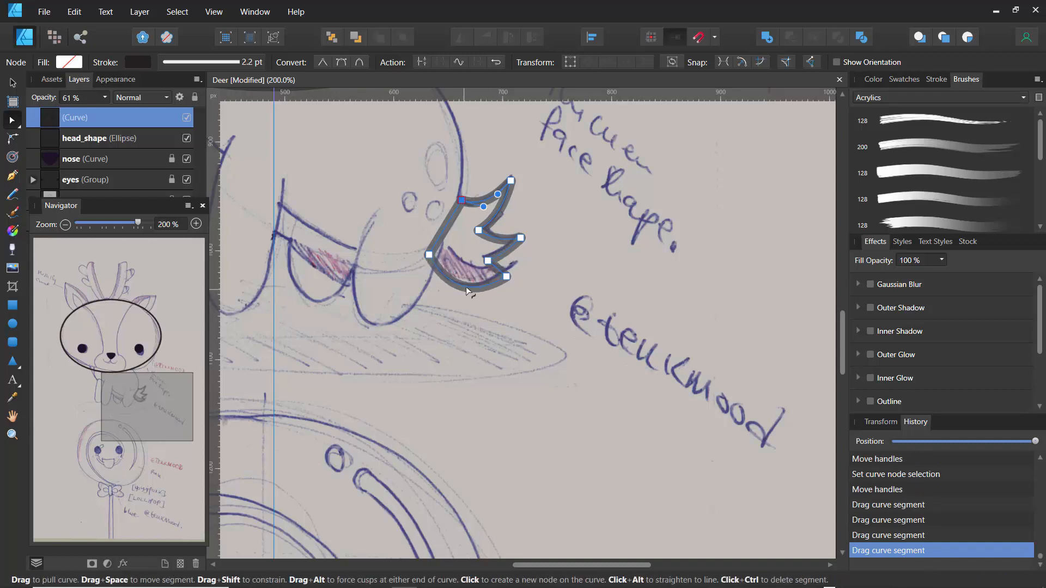
mouse_move(488, 261)
mouse_down()
mouse_move(455, 253)
mouse_move(469, 253)
mouse_move(460, 252)
mouse_move(482, 271)
mouse_up()
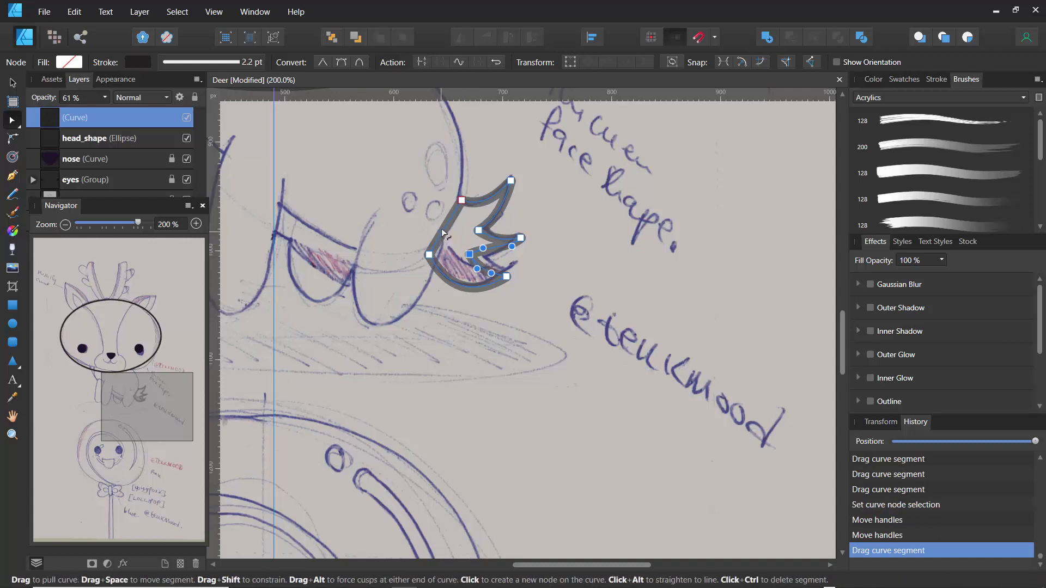
drag(435, 221, 451, 203)
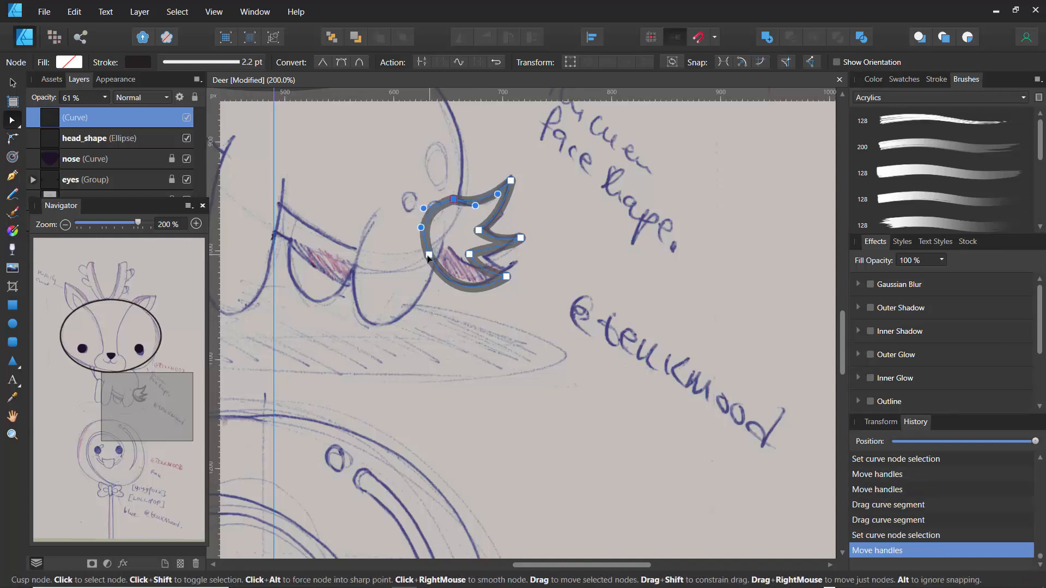
drag(429, 257, 425, 262)
- Restore the tail curve's opacity to 100% and deselect it
click(430, 319)
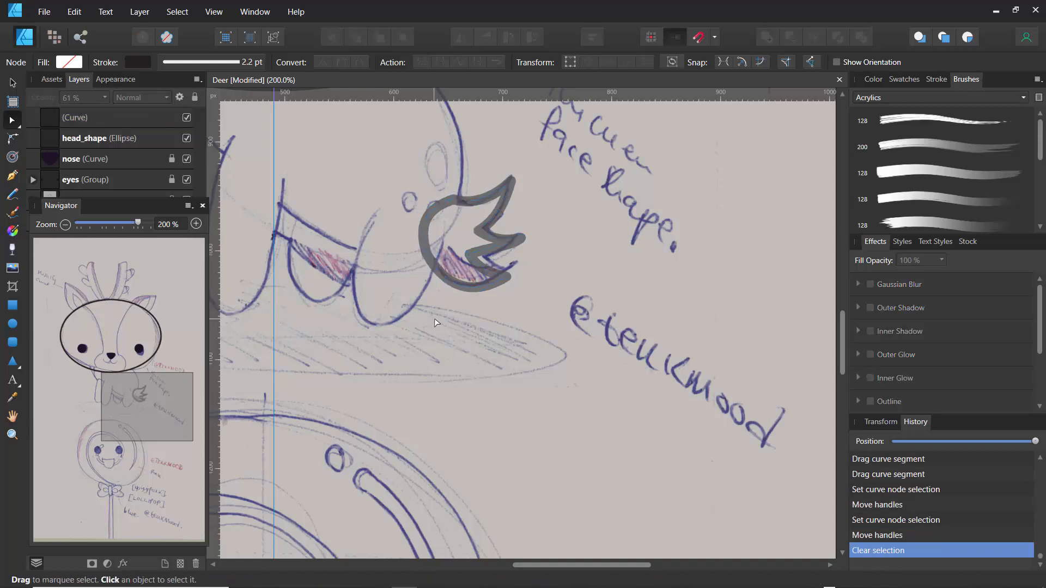
click(86, 125)
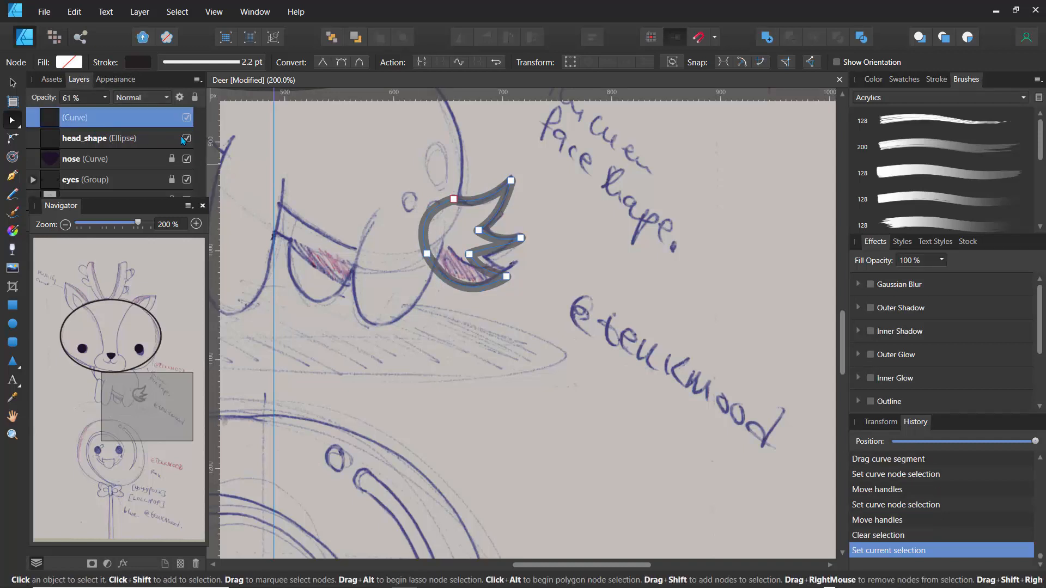
mouse_move(105, 99)
mouse_down()
mouse_move(104, 114)
mouse_move(173, 128)
mouse_up()
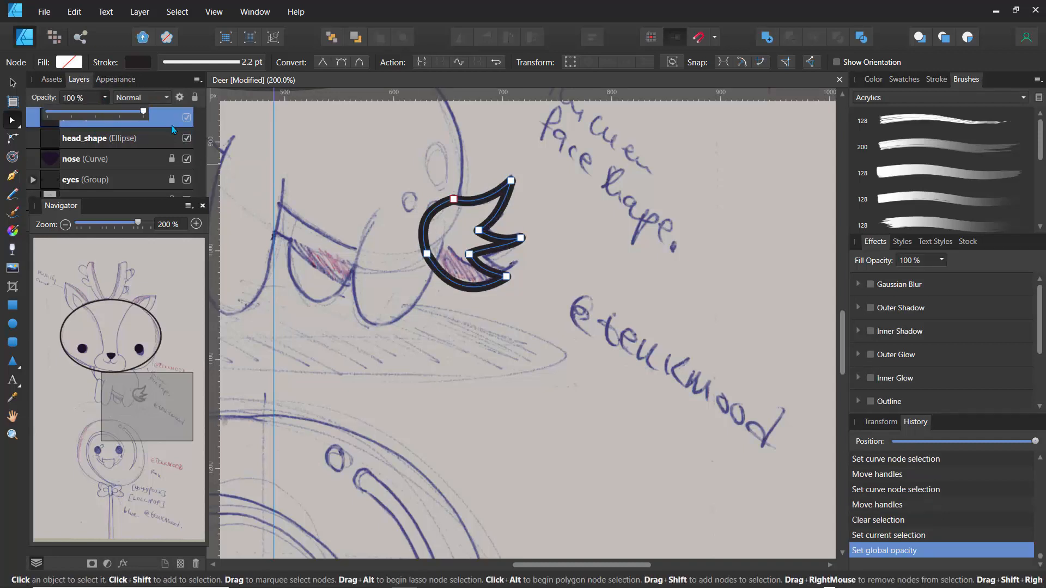
click(424, 316)
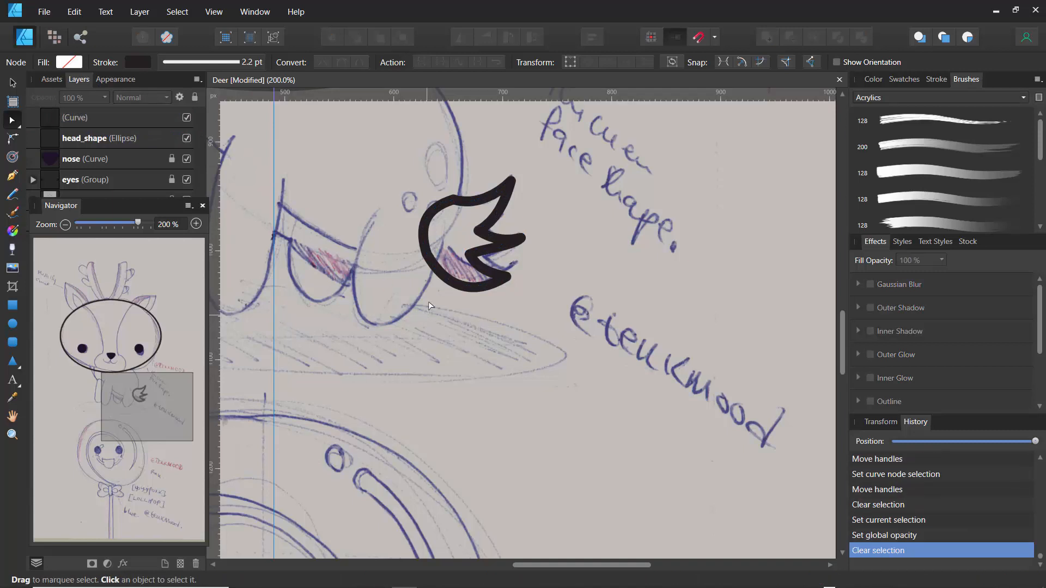
- Delete the node where the tail's upper edge meets its rounded base and reshape the remaining segment into a smooth curve
click(464, 211)
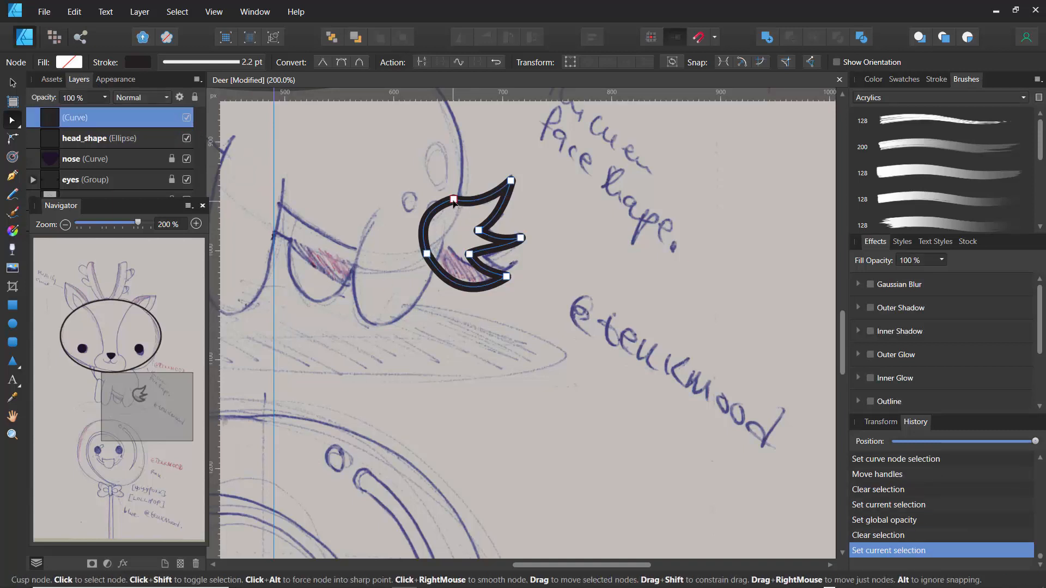
click(454, 200)
key(Delete)
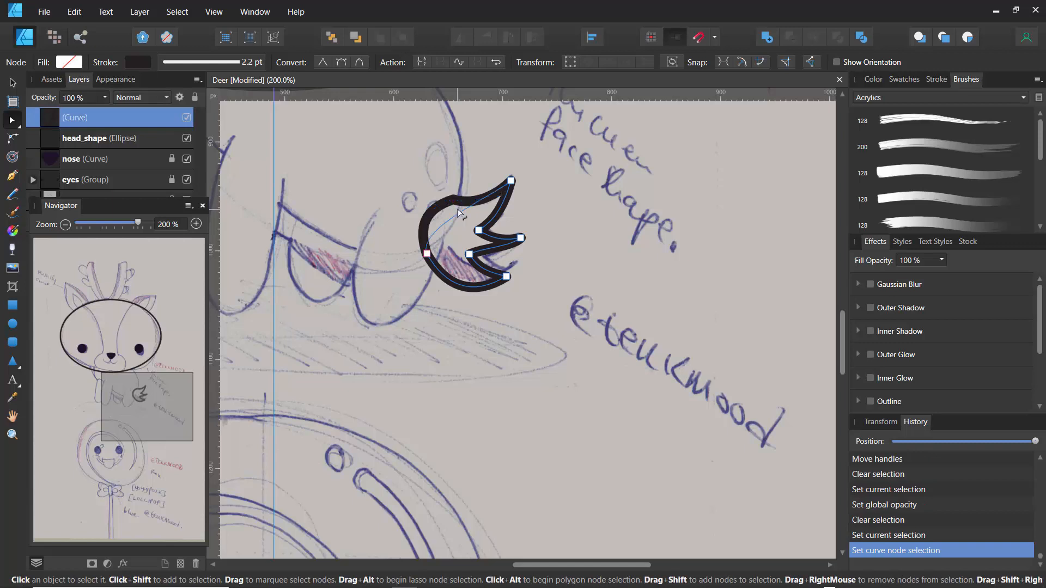
mouse_move(446, 215)
mouse_down()
mouse_move(473, 201)
mouse_move(463, 218)
mouse_up()
click(427, 253)
mouse_move(401, 225)
mouse_down()
mouse_move(414, 174)
mouse_move(434, 196)
mouse_move(404, 201)
mouse_move(408, 187)
mouse_up()
alt+click(434, 321)
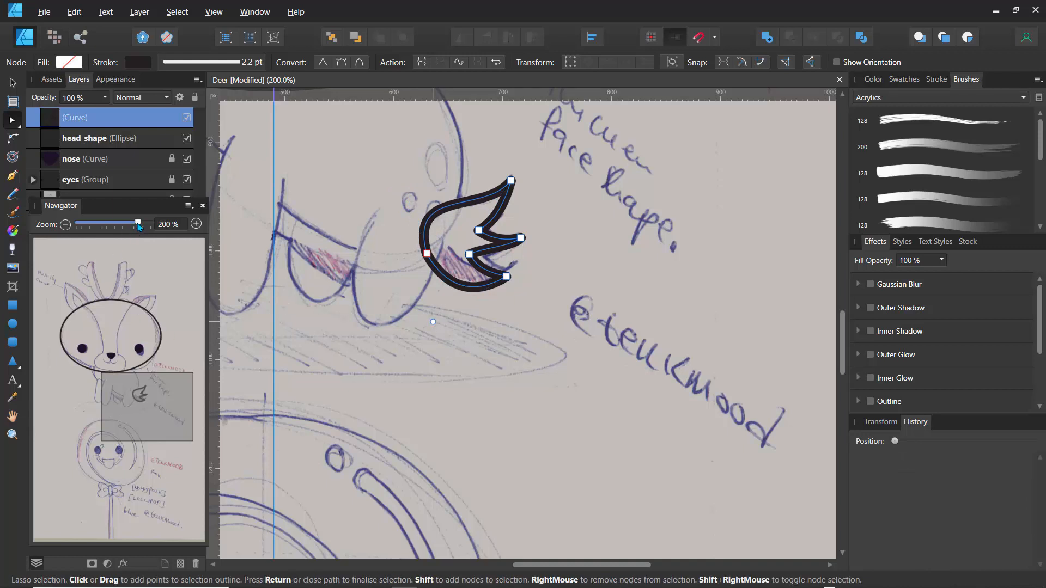
drag(138, 226, 106, 229)
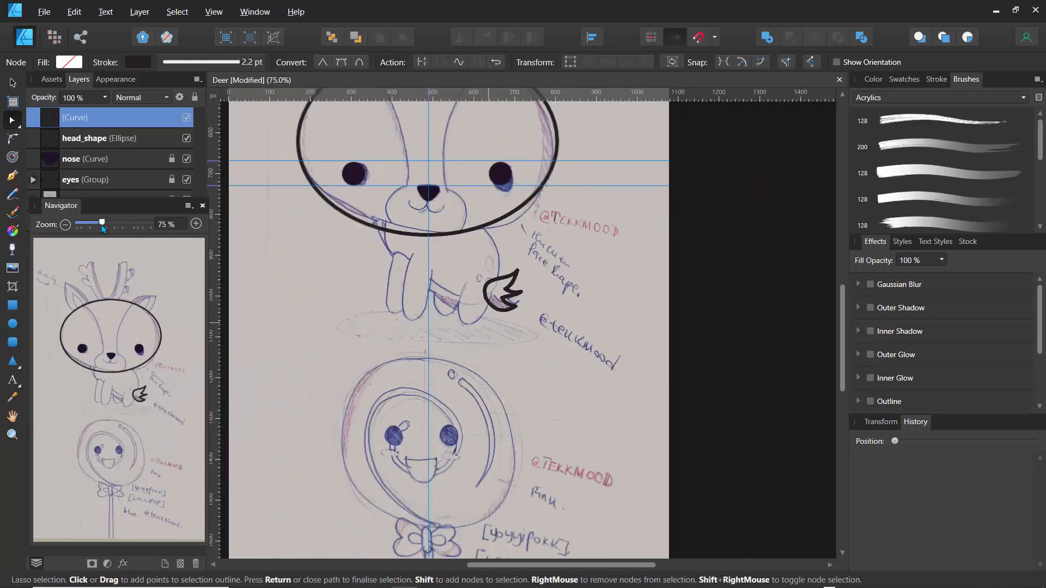
click(315, 269)
key(ctrl+z)
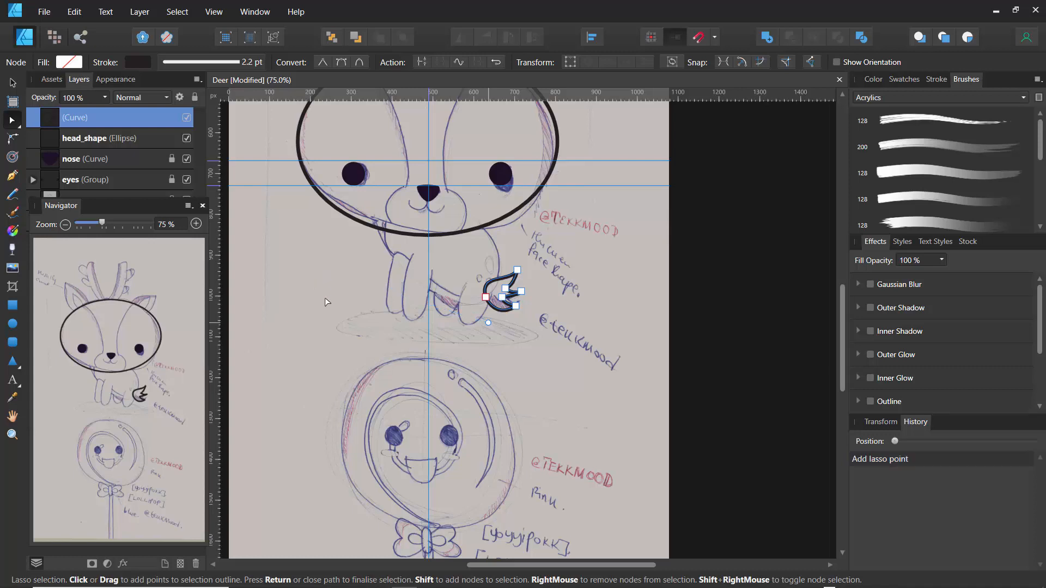
click(13, 83)
click(537, 330)
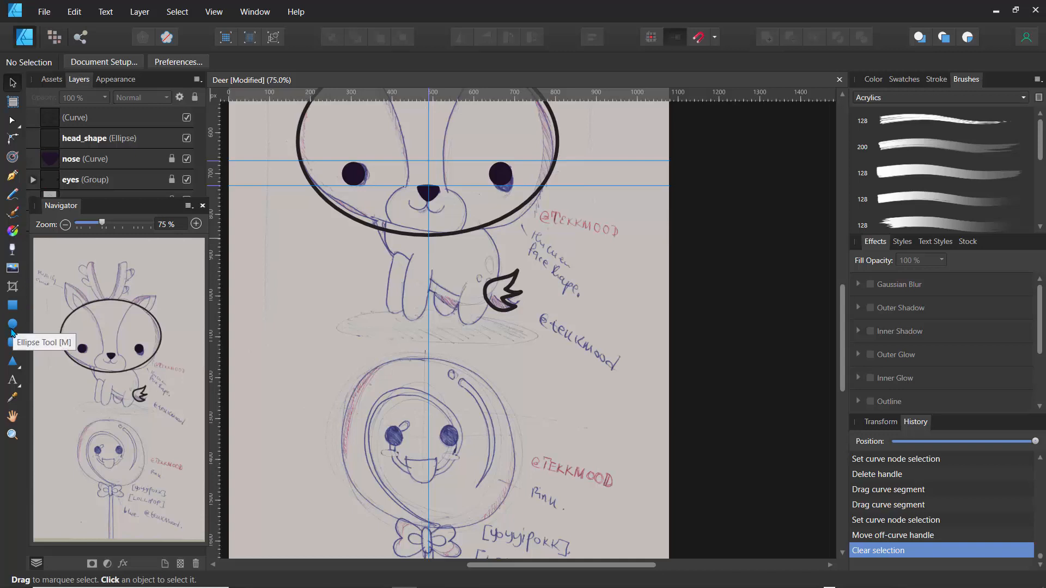
- Draw an unfilled ellipse for the deer's body, tilt it counterclockwise, and move and resize it to fit between the head and tail
click(12, 326)
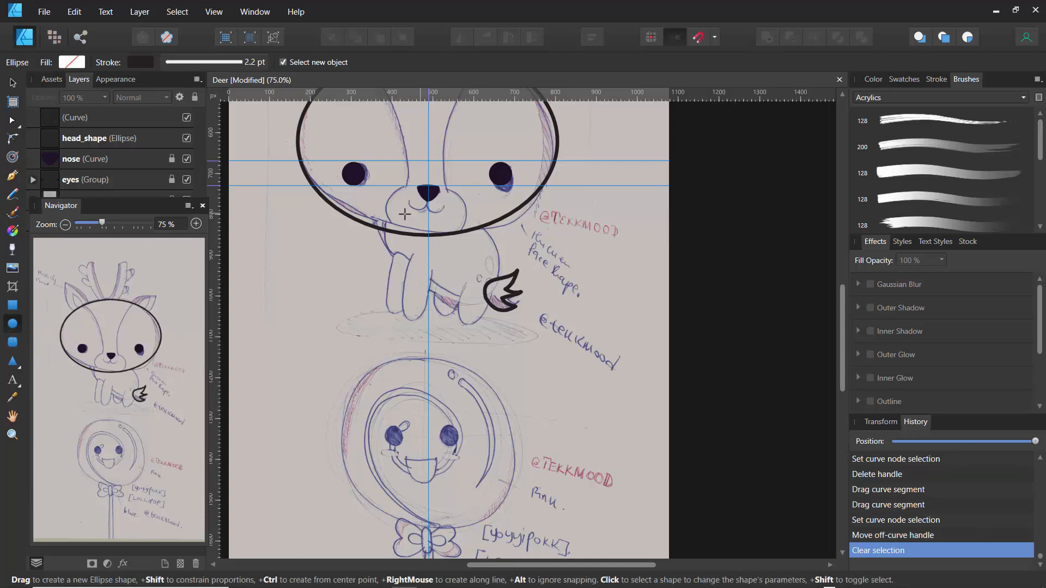
drag(395, 212, 482, 353)
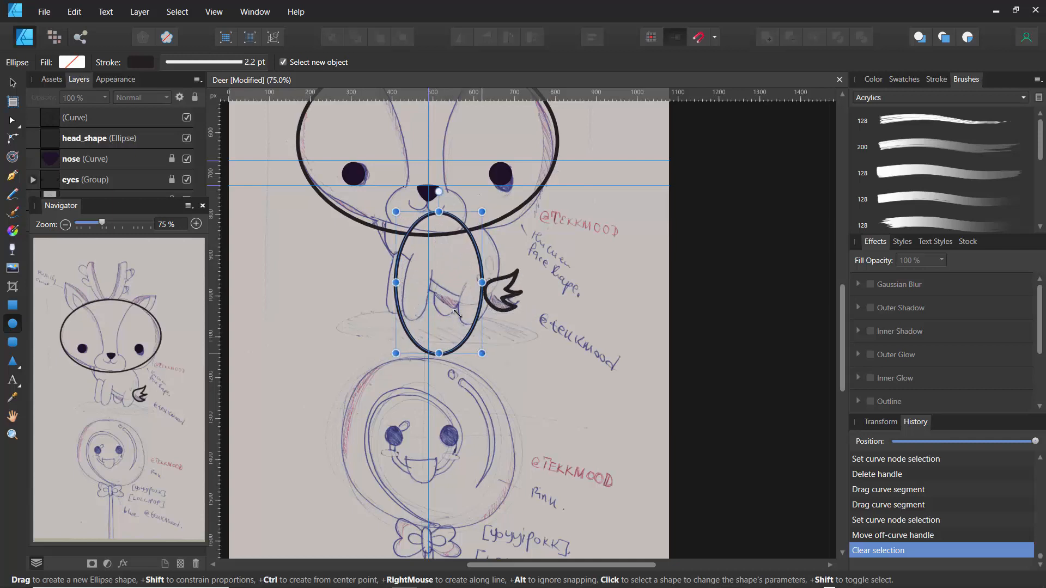
drag(439, 192, 365, 223)
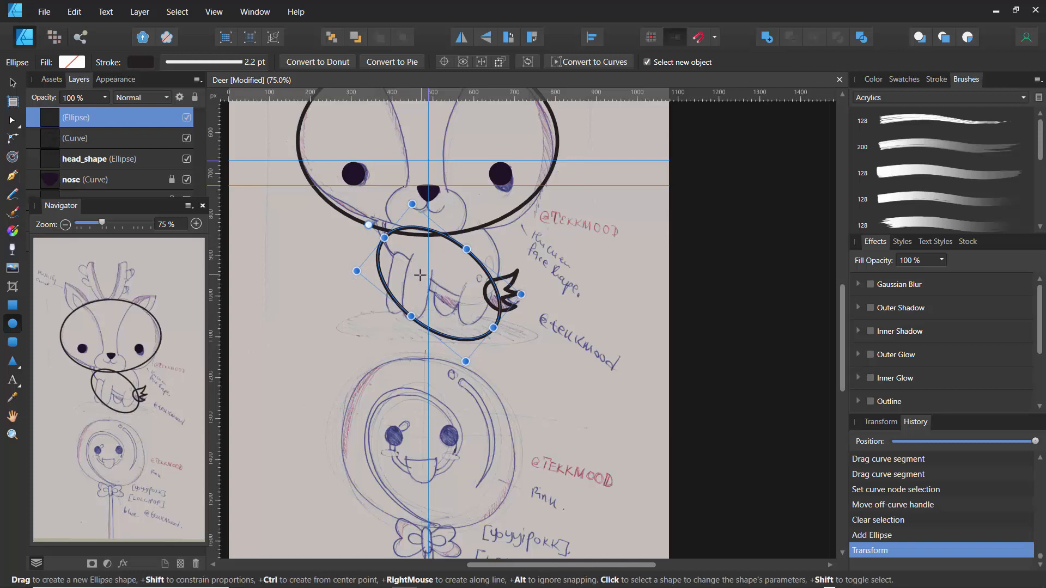
key(v)
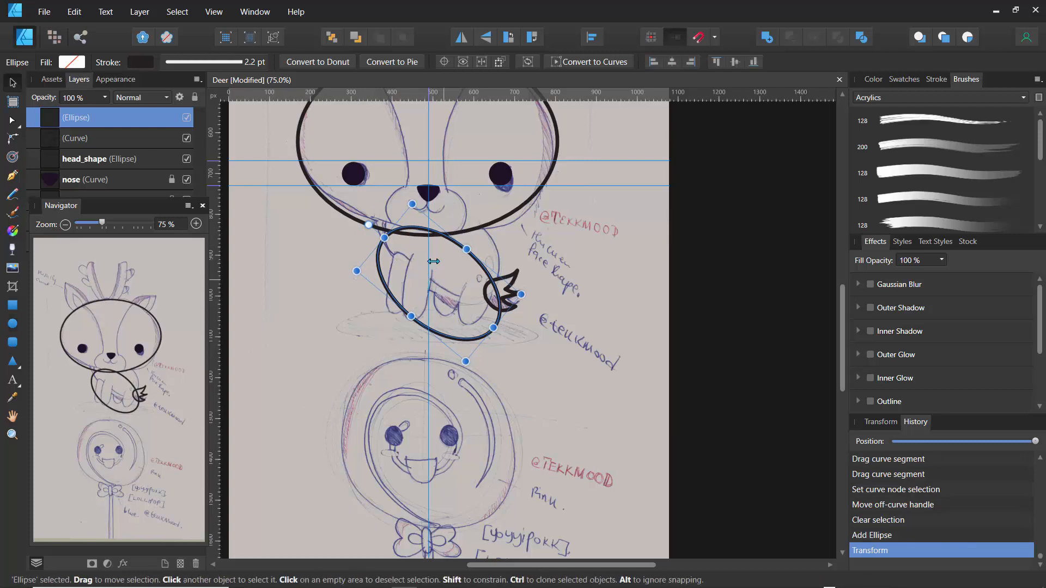
drag(447, 261, 448, 236)
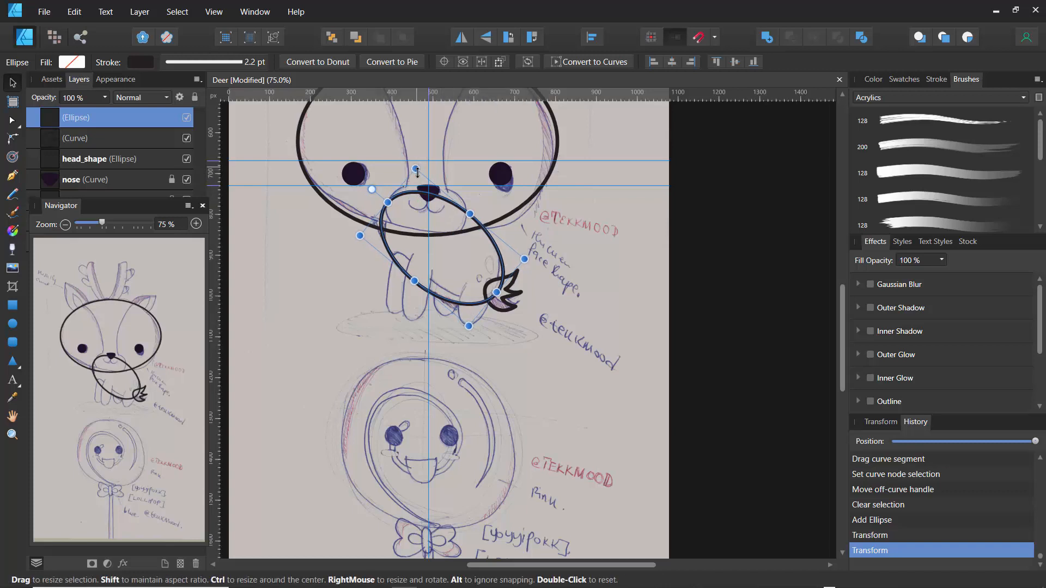
drag(417, 172, 421, 174)
drag(439, 246, 434, 235)
click(368, 293)
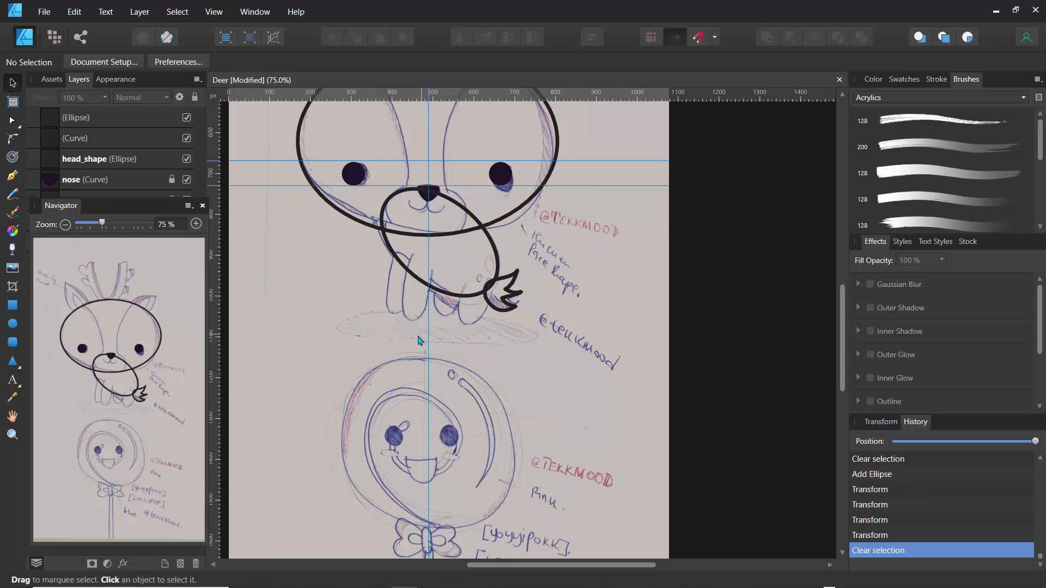
- Draw an open V-shaped path with the Pen tool over the sketched front leg nearest the vertical guide, then deselect it
mouse_move(111, 212)
mouse_down()
mouse_move(153, 243)
mouse_move(148, 220)
mouse_up()
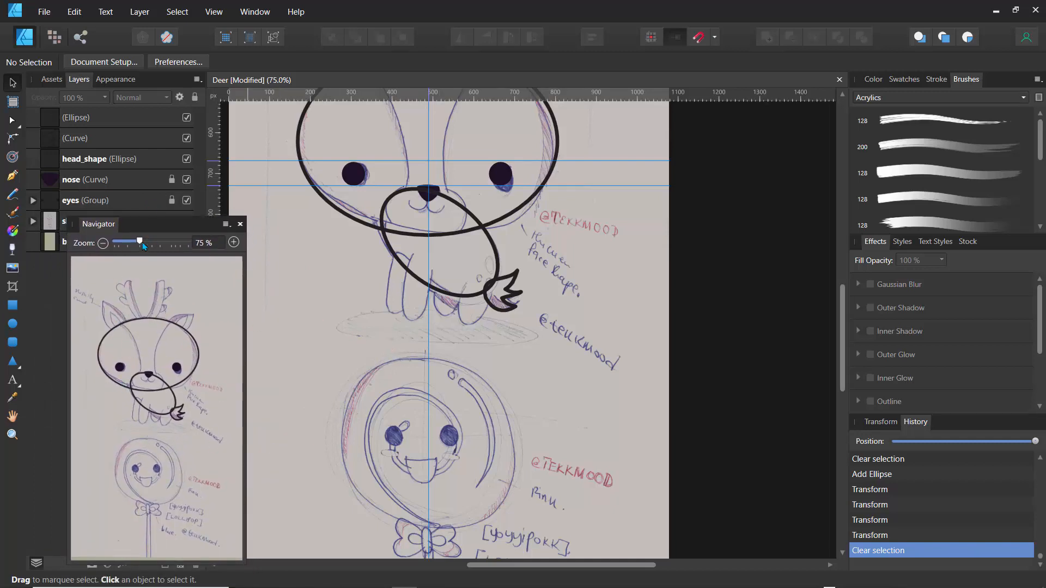
drag(143, 244, 162, 244)
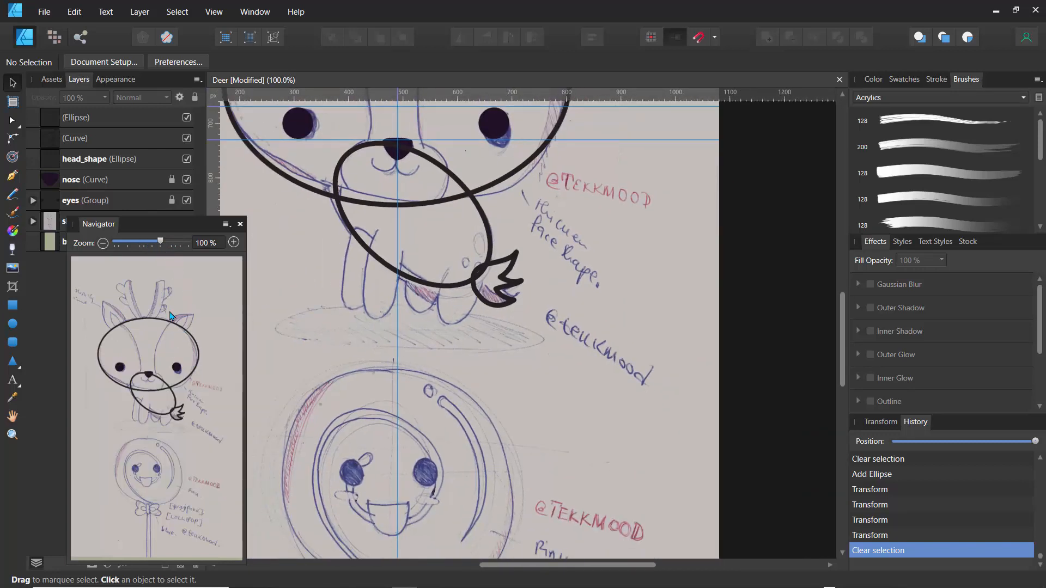
click(12, 176)
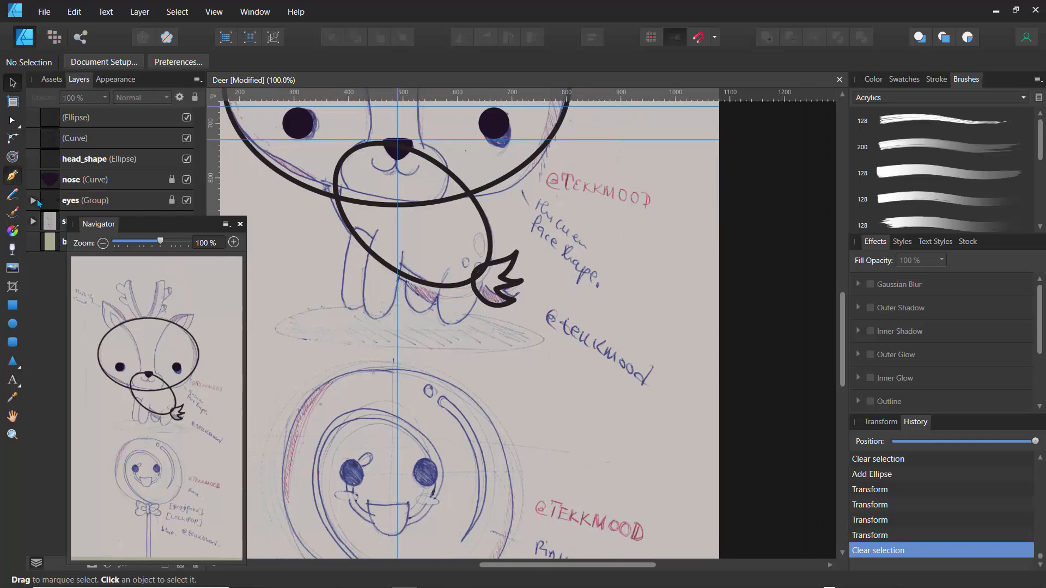
click(377, 229)
click(374, 318)
key(Escape)
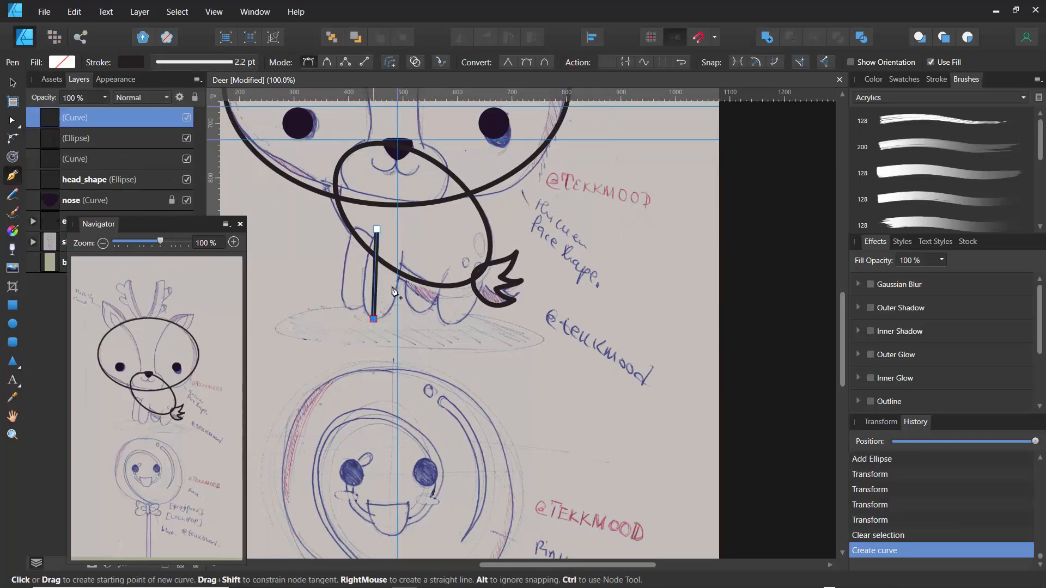
click(402, 251)
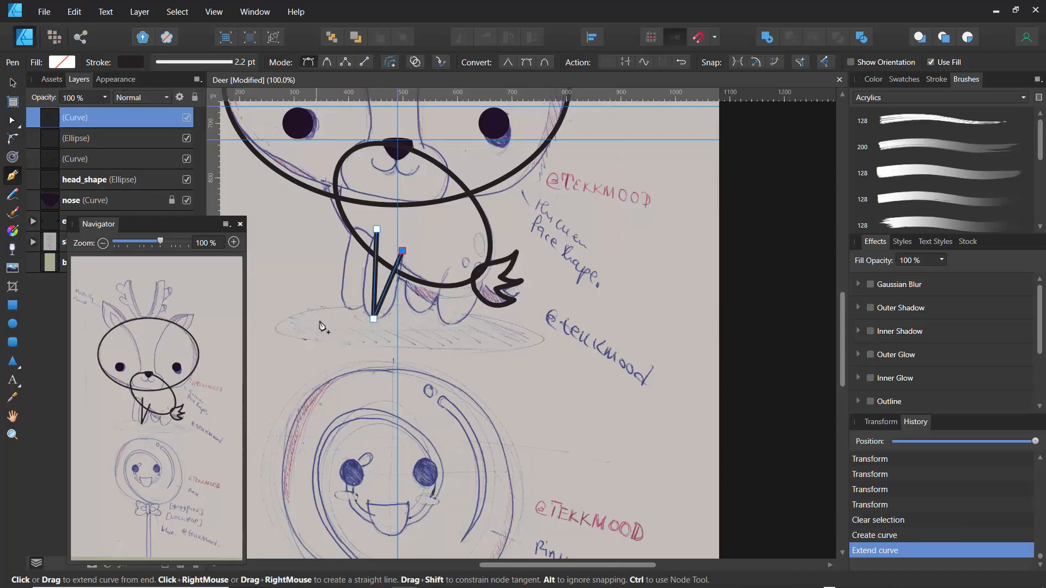
key(ctrl+d)
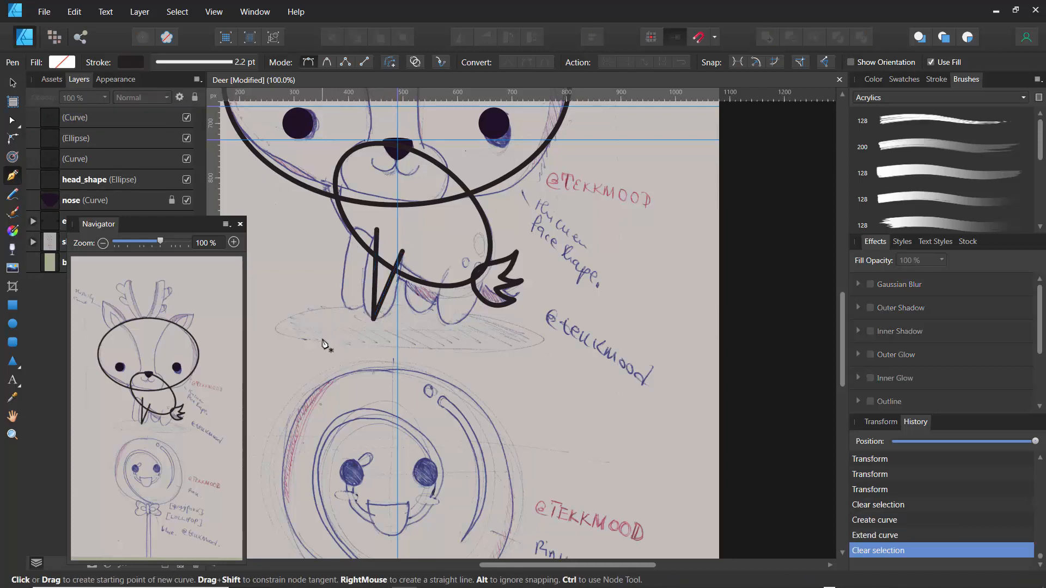
- Bend both sides of the V-shaped front leg path outward and convert its bottom node to smooth
ctrl+click(375, 304)
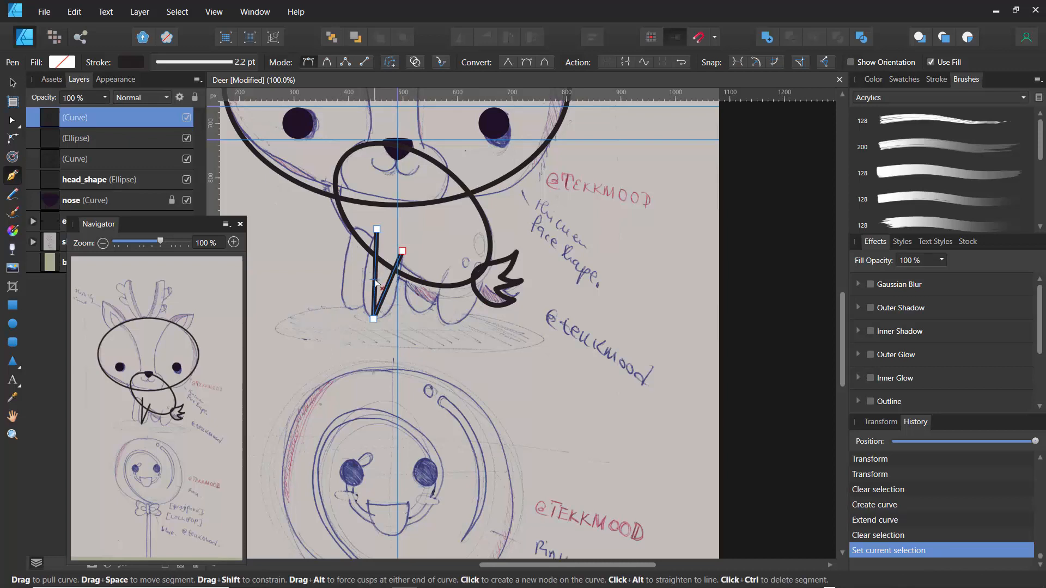
drag(374, 282, 404, 288)
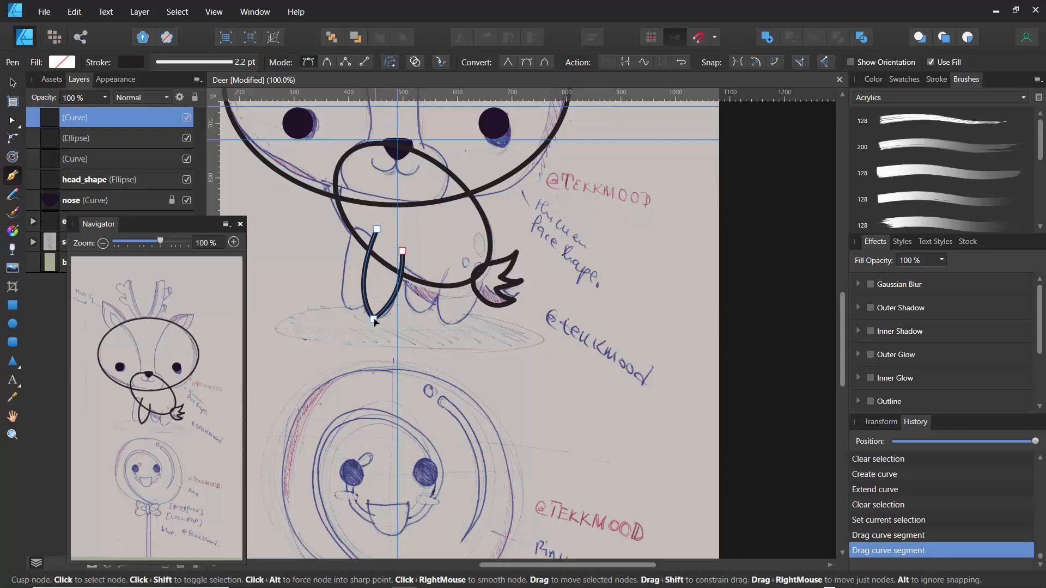
click(374, 319)
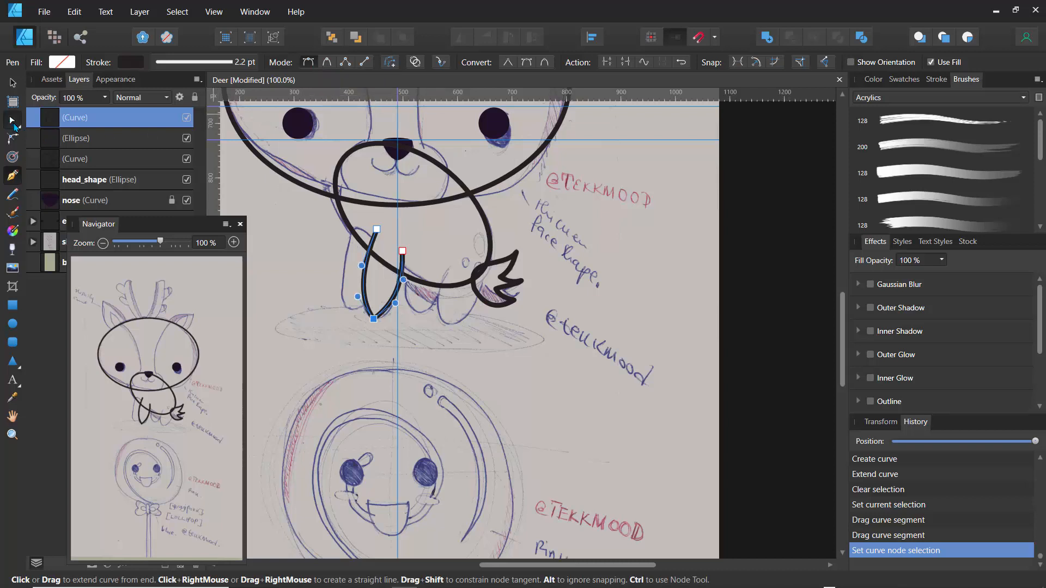
click(12, 121)
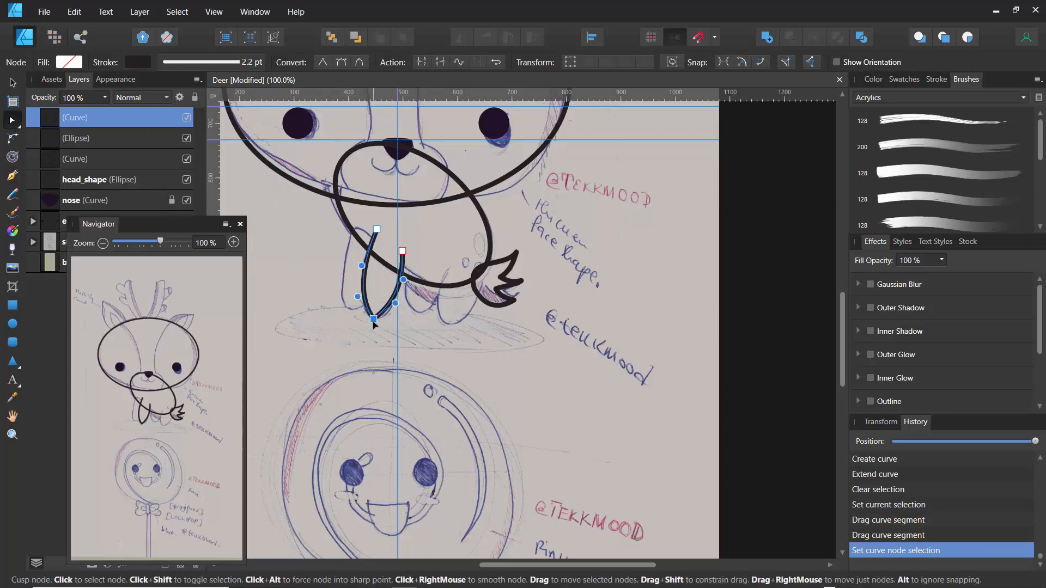
click(341, 66)
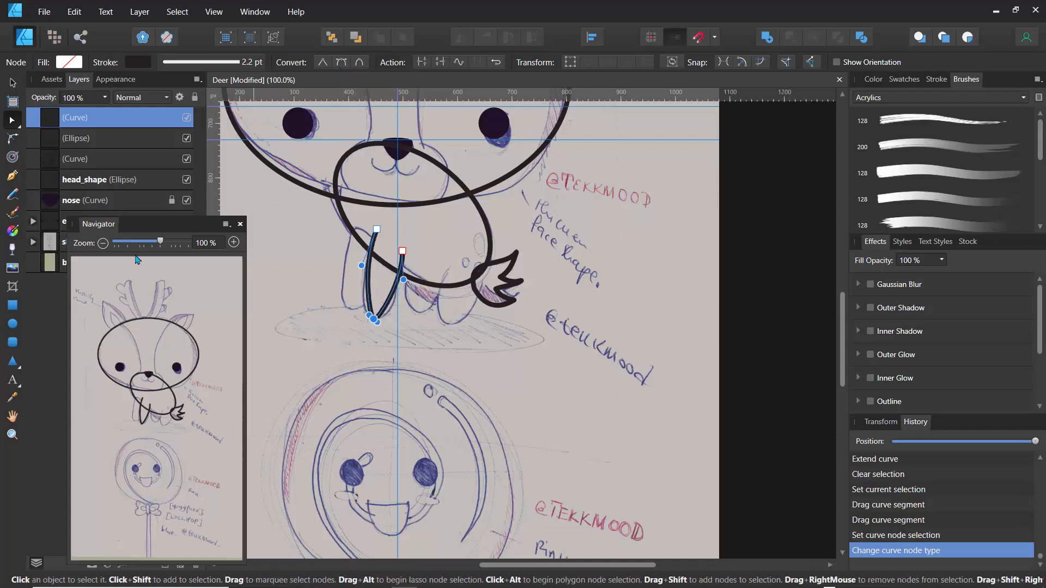
- Widen the front leg's rounded foot by adjusting its bottom handles, raise the end node nearest the vertical guide, and deselect the curve
drag(160, 245, 175, 245)
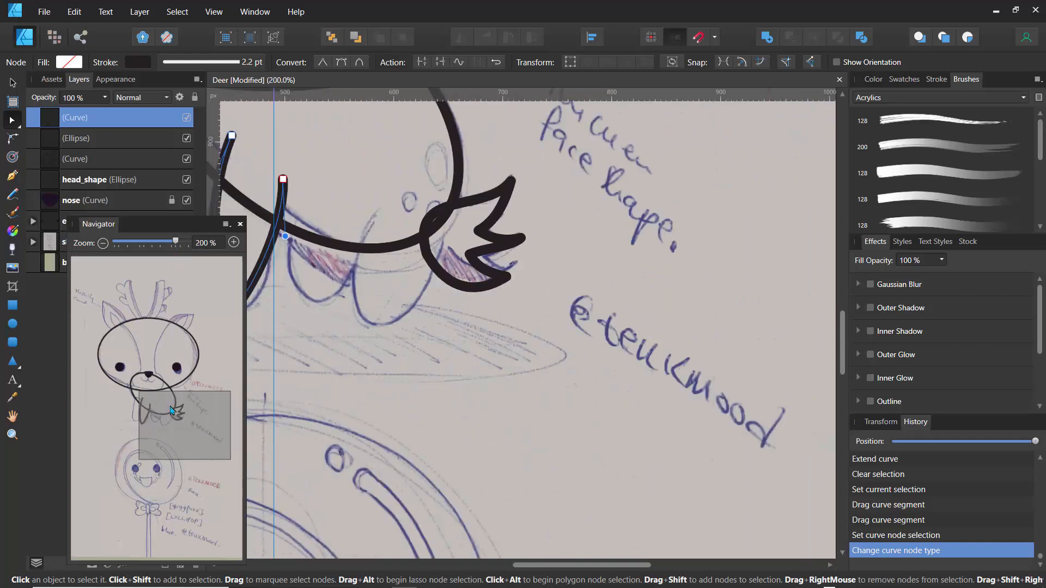
drag(173, 419, 137, 428)
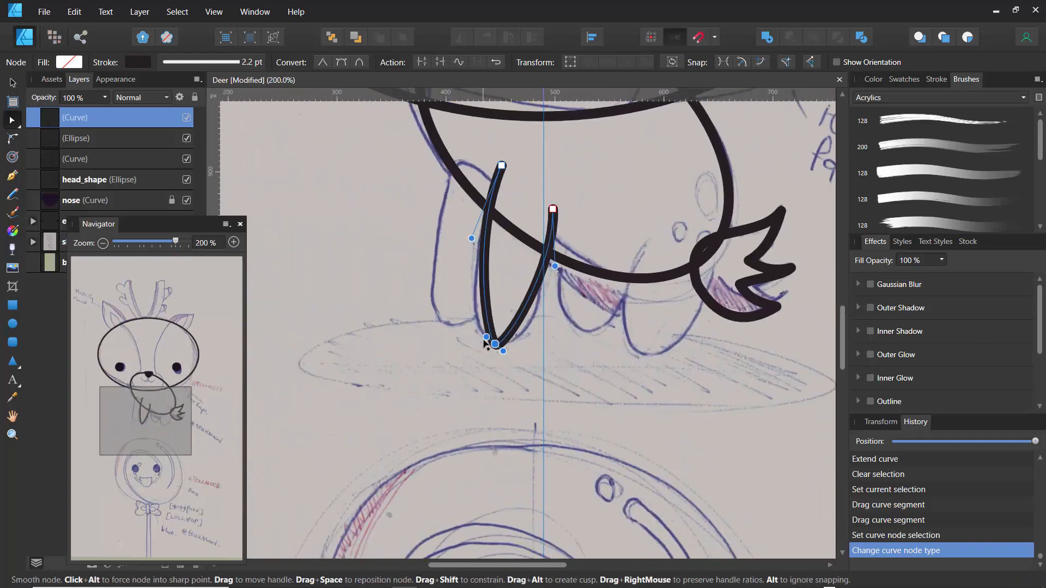
drag(484, 339, 459, 344)
drag(553, 210, 554, 192)
click(417, 283)
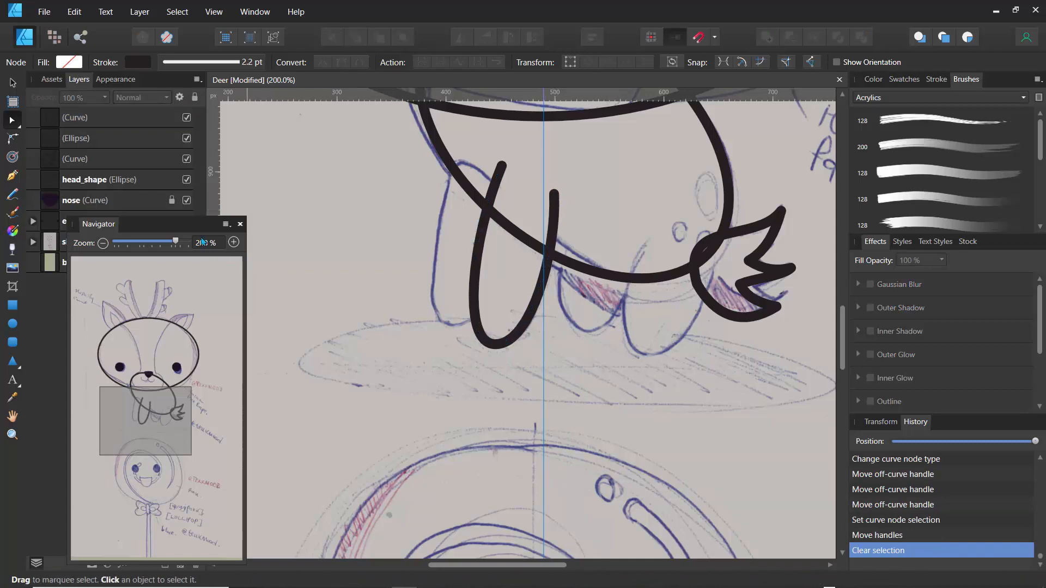
- Duplicate the finished front leg curve, moving the Navigator aside to uncover more of the layer list
click(74, 119)
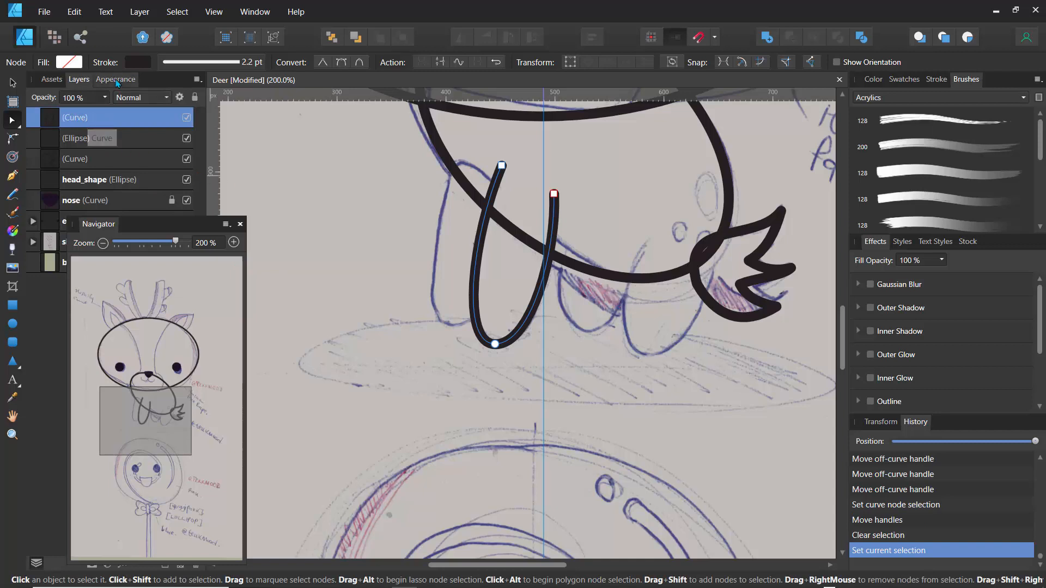
key(ctrl+d)
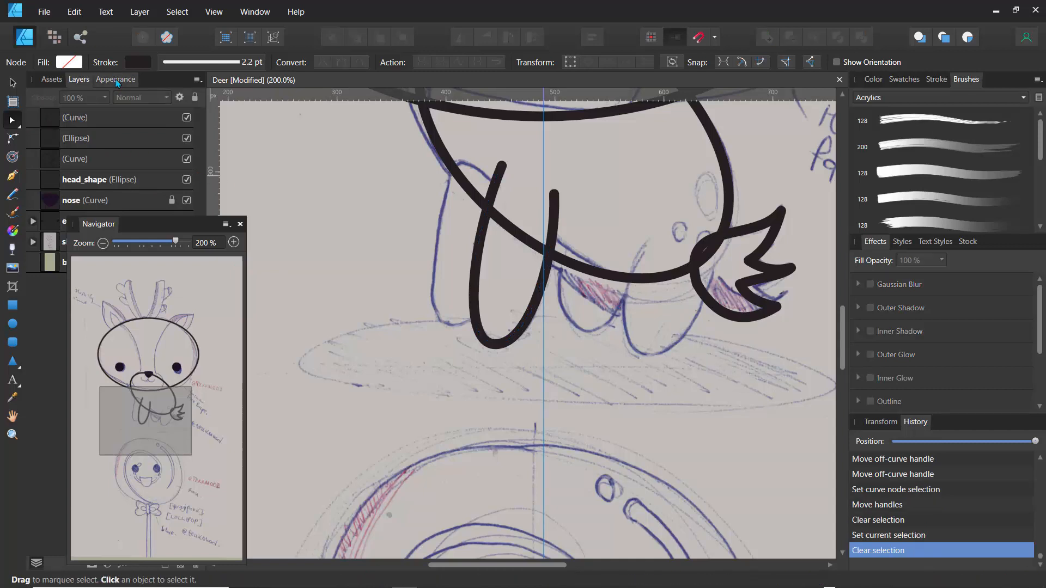
click(58, 120)
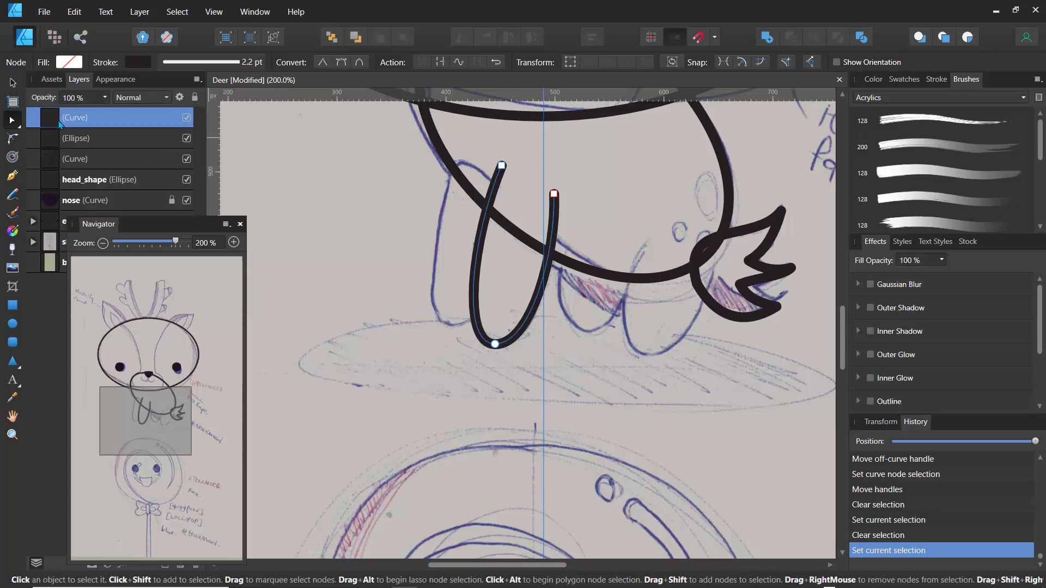
drag(143, 232, 178, 254)
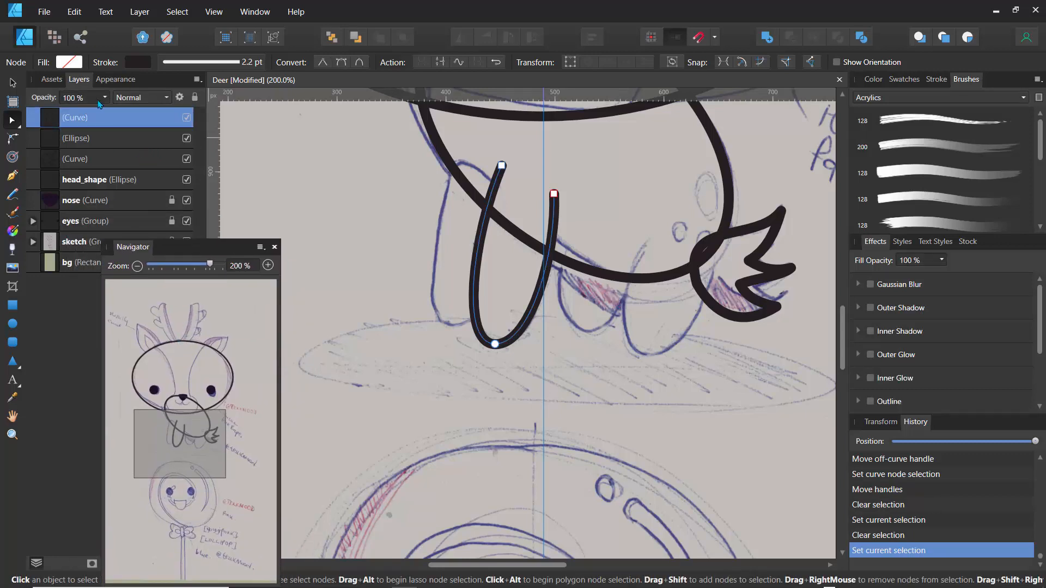
click(54, 135)
click(53, 120)
key(ctrl+j)
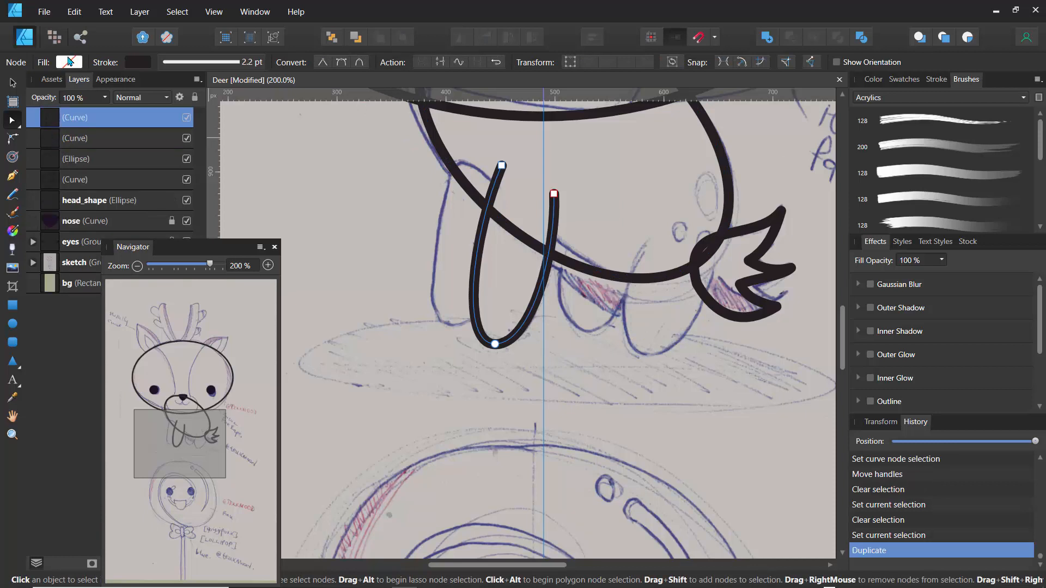
click(74, 12)
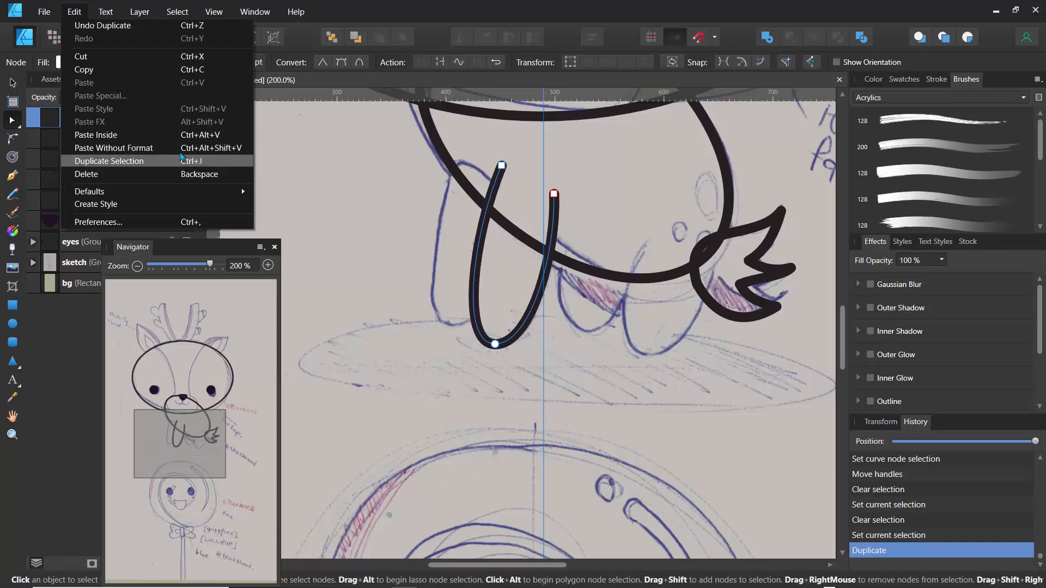
click(366, 10)
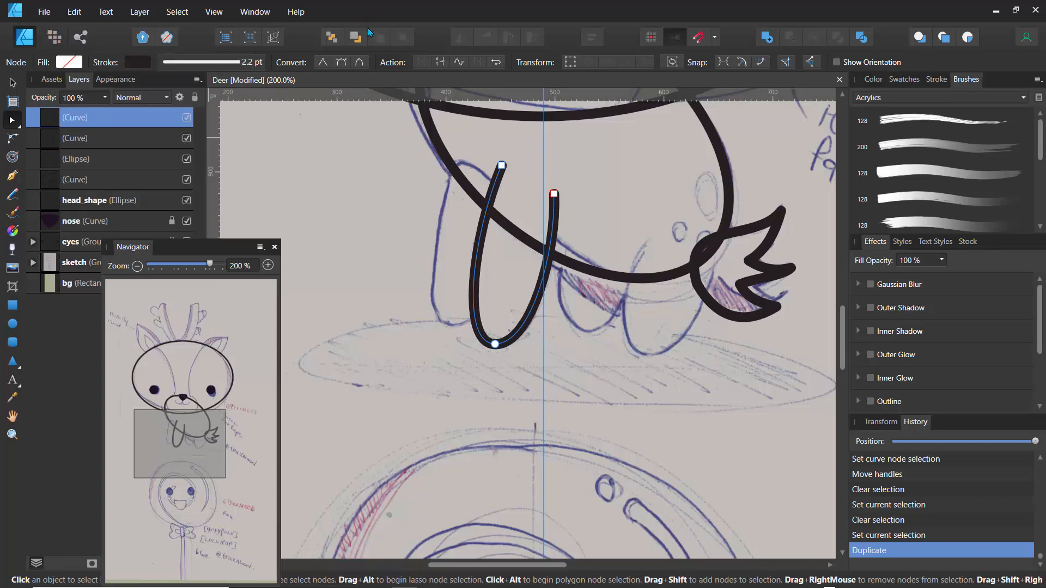
- Move the duplicated leg curve onto the other sketched front leg and deselect it
click(13, 86)
drag(470, 268, 446, 263)
drag(478, 289, 431, 247)
drag(513, 240, 507, 237)
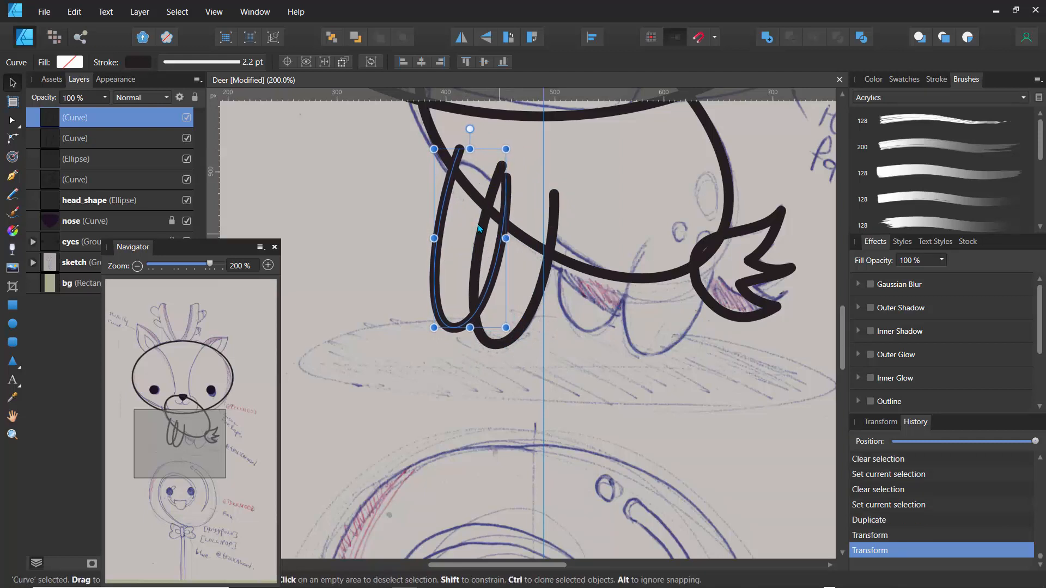
click(432, 268)
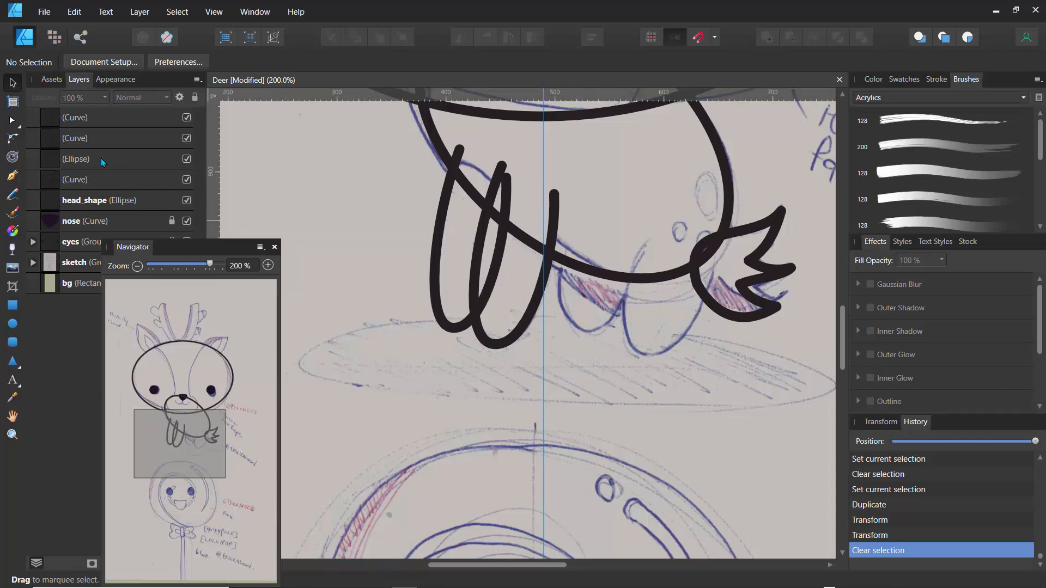
- Duplicate the outer front leg curve and move the copy over the sketched hind leg nearest the front legs
click(55, 123)
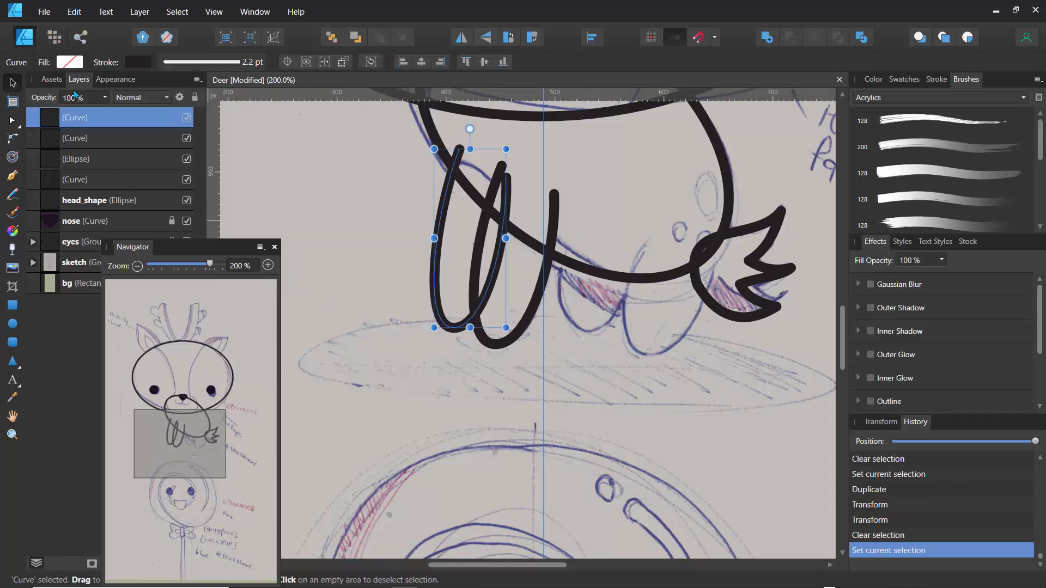
key(ctrl+j)
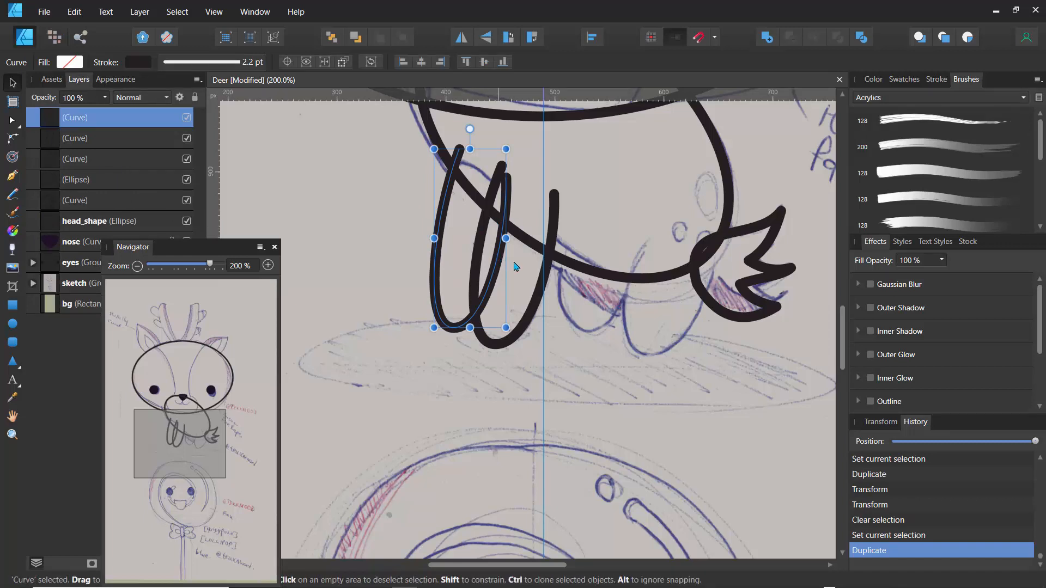
drag(516, 266, 648, 268)
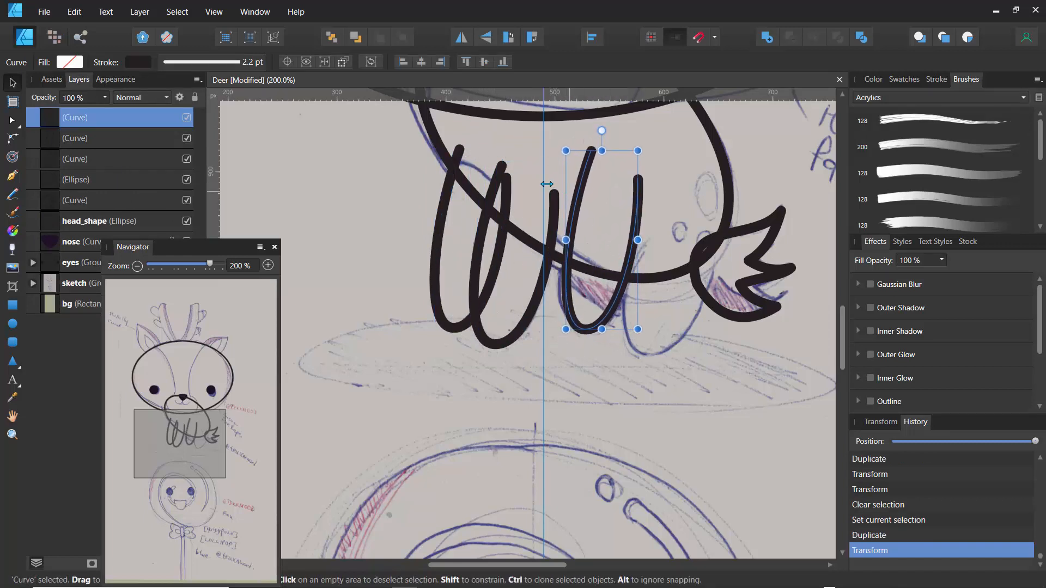
- Lower both upper end nodes of the copied curve and adjust its handles to match the short sketched hind leg, then deselect it
click(12, 121)
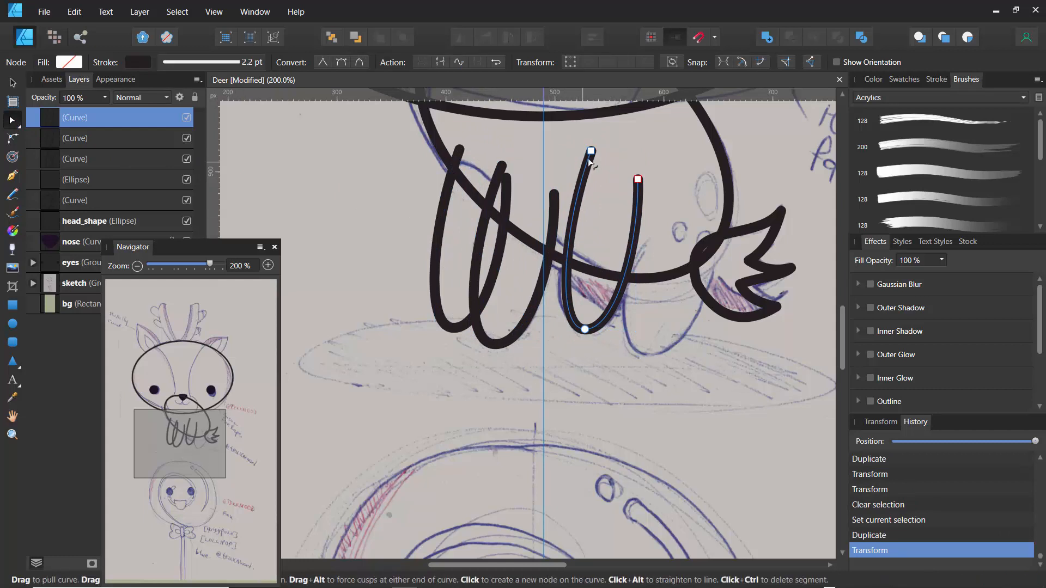
drag(591, 150, 569, 247)
drag(554, 329, 570, 324)
drag(640, 184, 632, 242)
drag(616, 339, 604, 336)
drag(632, 299, 627, 325)
drag(632, 243, 622, 287)
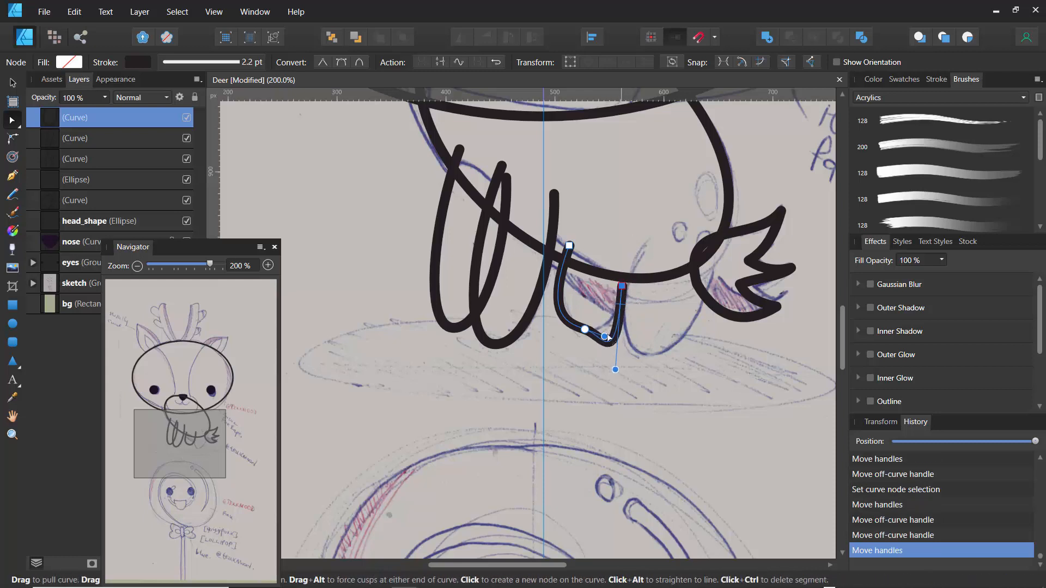
drag(605, 336, 605, 326)
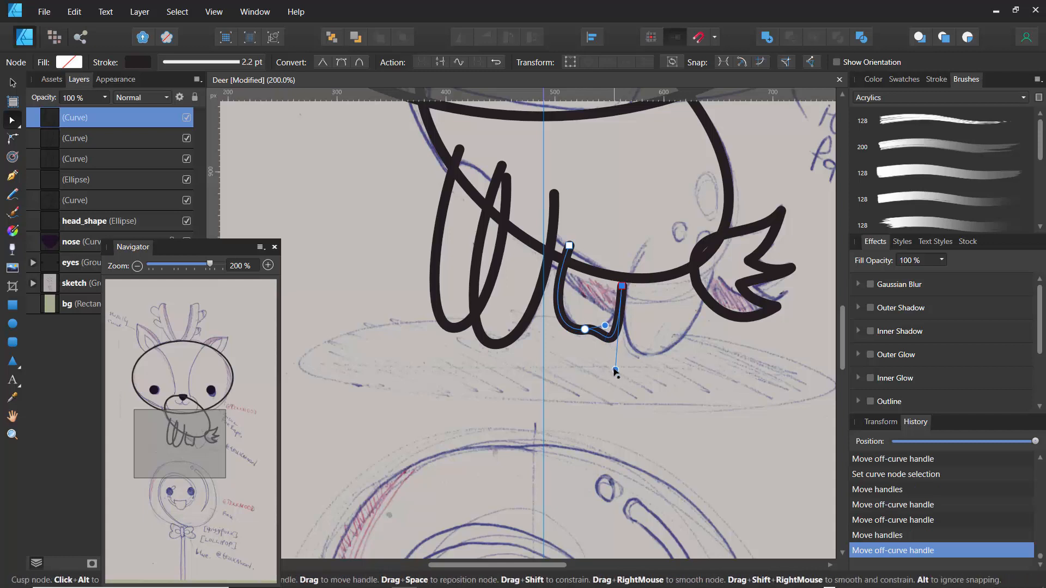
drag(615, 370, 629, 272)
drag(569, 246, 571, 246)
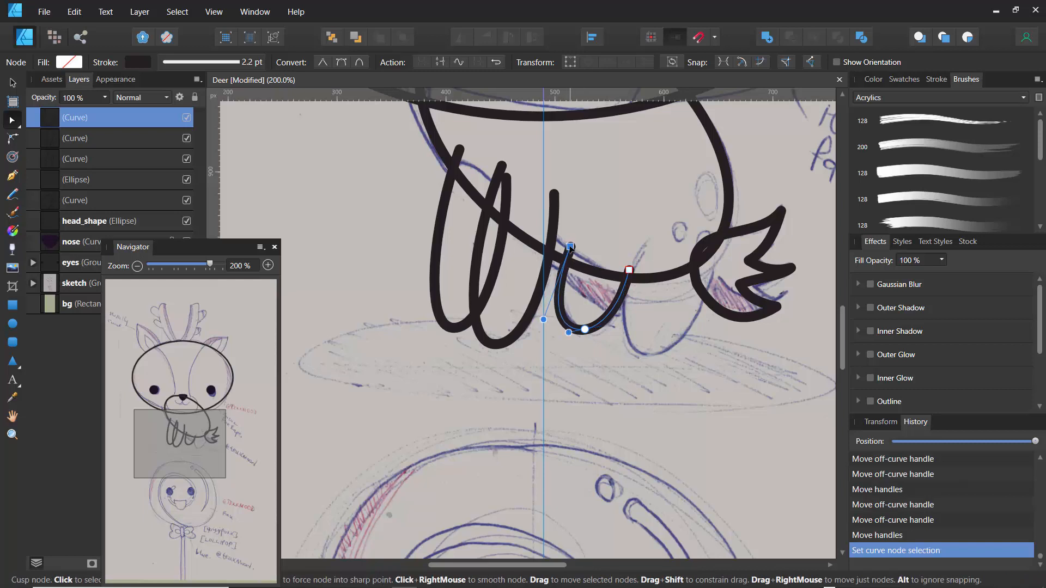
click(544, 361)
- Duplicate the short hind leg curve, move the copy over the sketched hind leg beside the tail, and enlarge it slightly
click(56, 125)
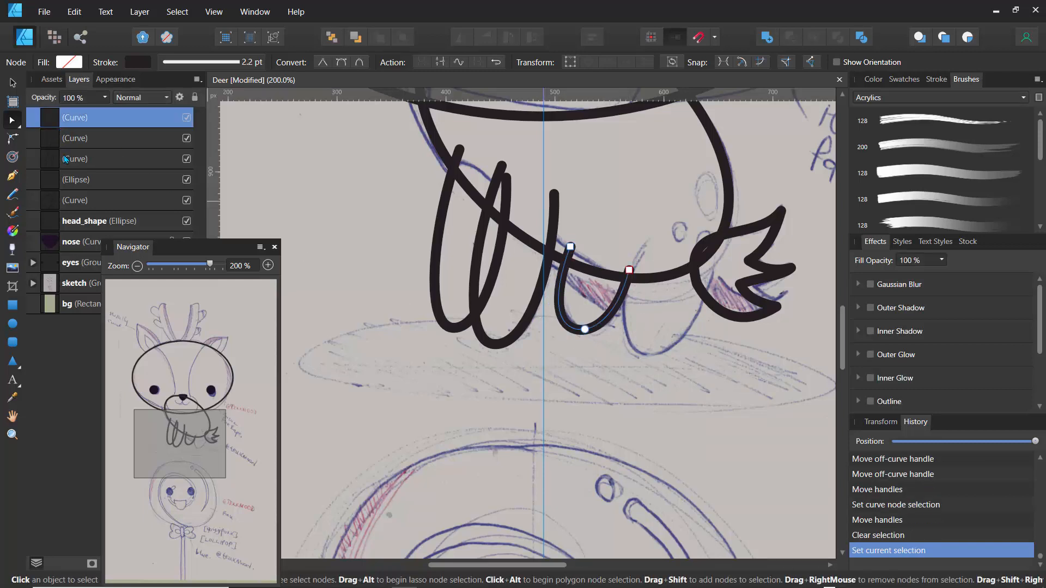
key(ctrl+j)
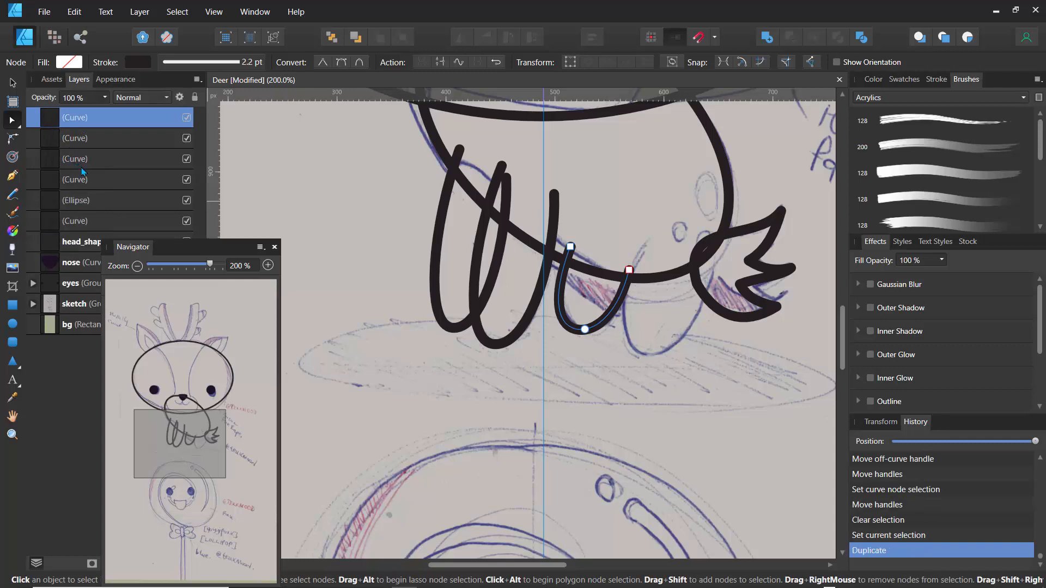
key(v)
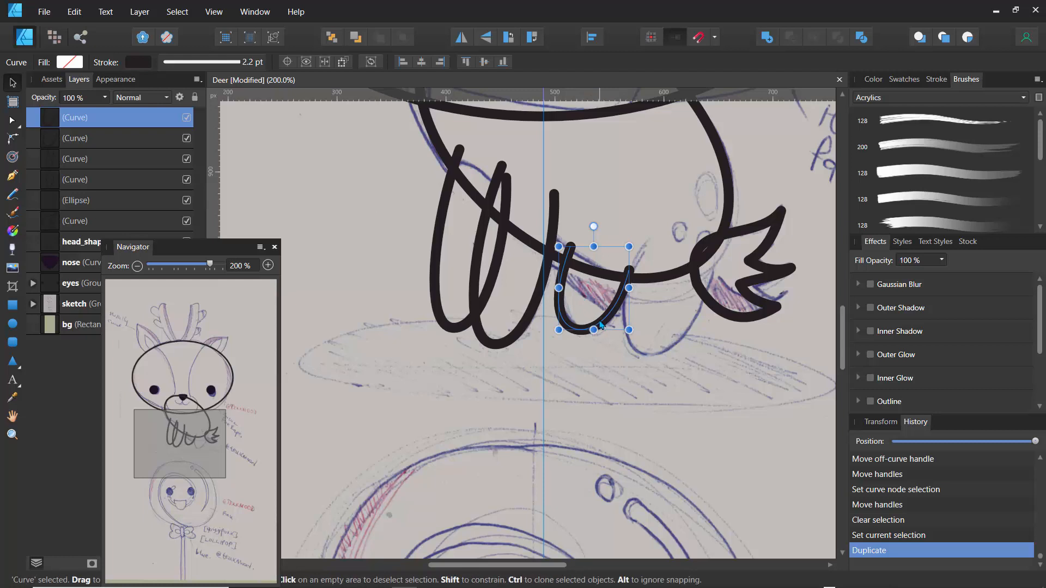
drag(593, 329, 681, 336)
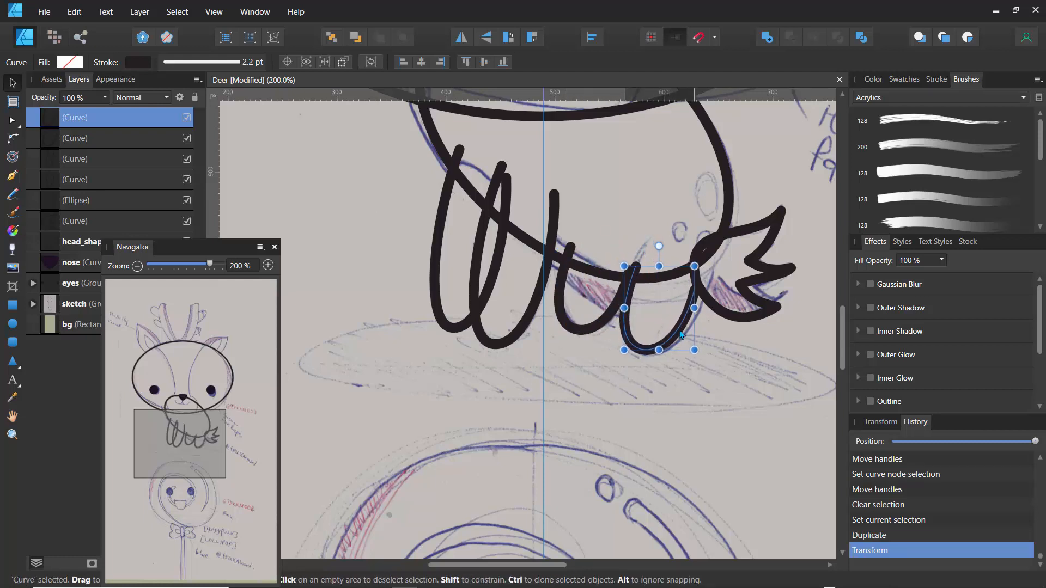
drag(694, 266, 708, 253)
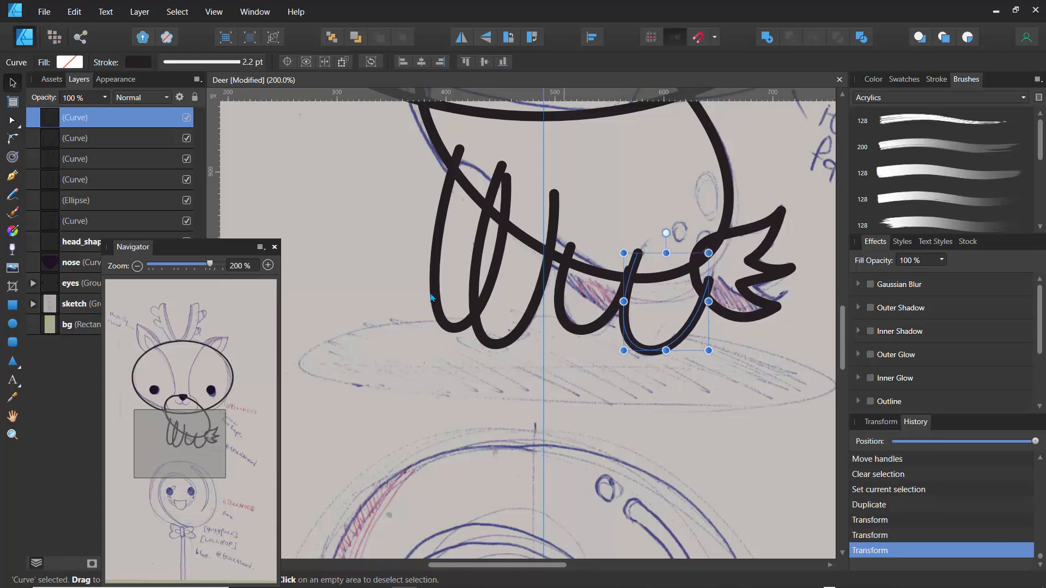
- Reposition the end nodes and handles of the hind leg curve beside the tail to follow the sketch, then deselect it
click(12, 120)
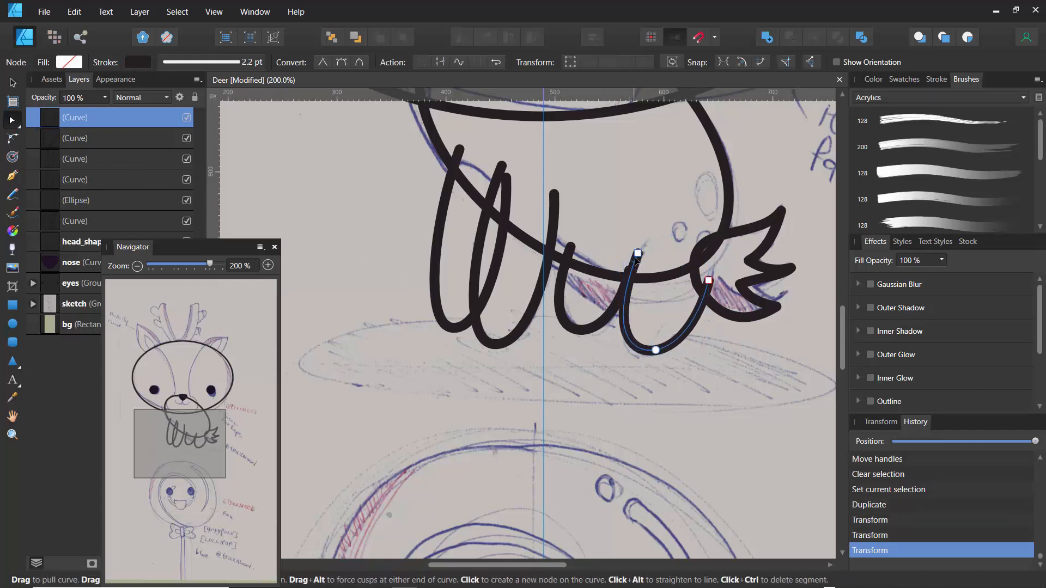
drag(639, 280, 612, 347)
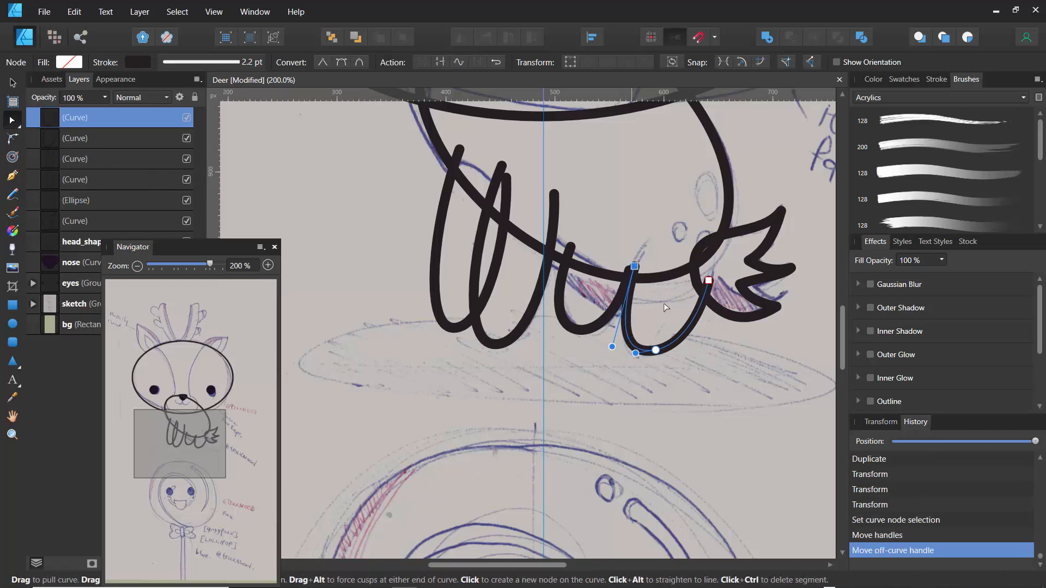
click(715, 270)
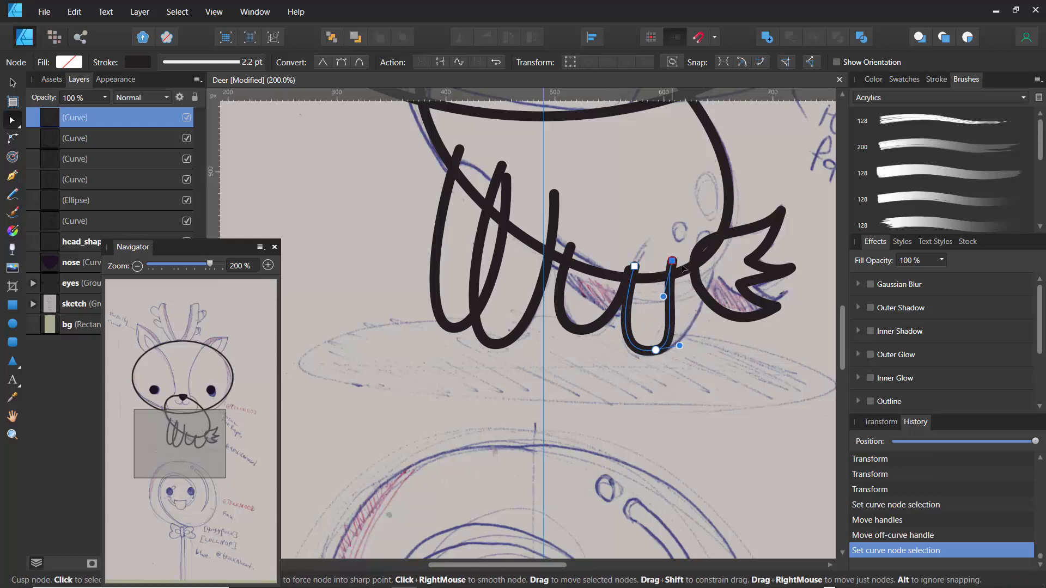
drag(715, 270, 706, 299)
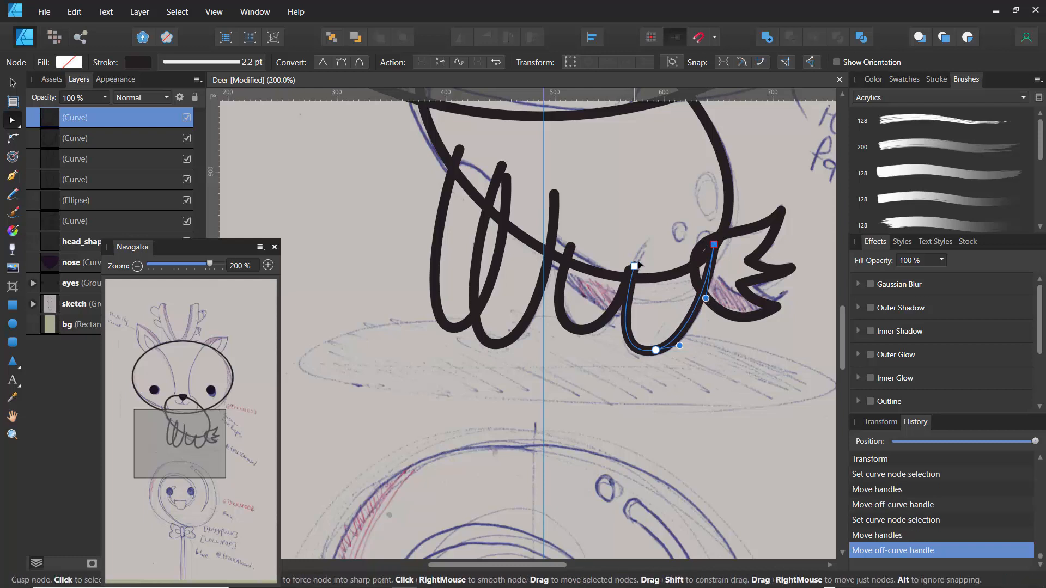
drag(634, 271, 635, 272)
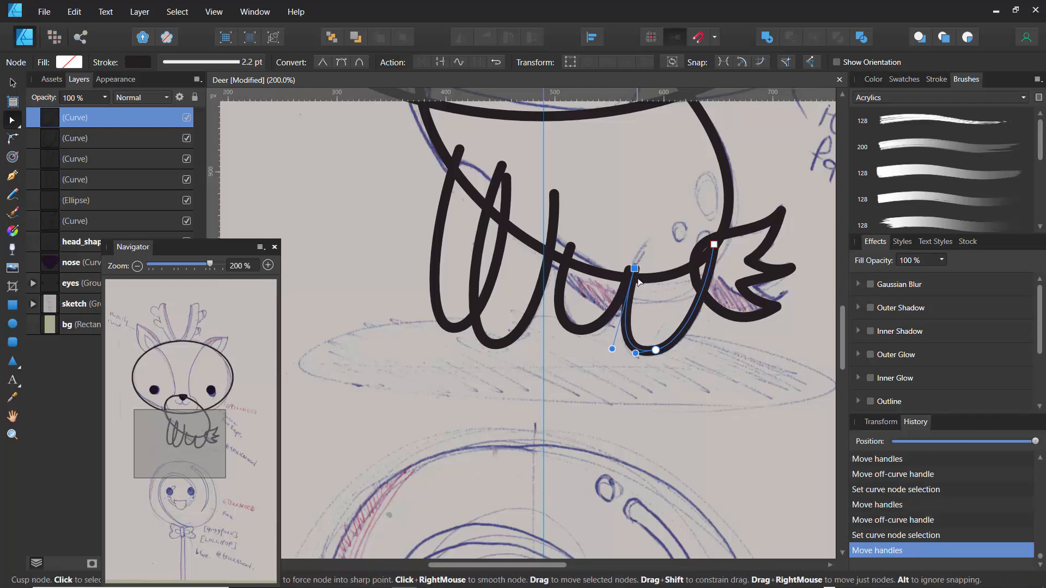
click(370, 270)
drag(842, 350, 842, 323)
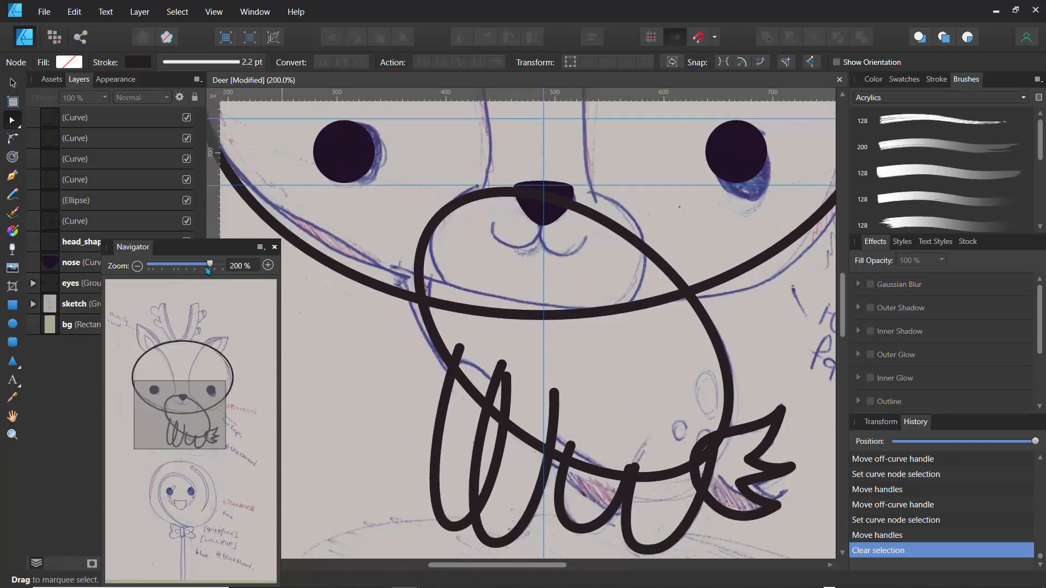
- Group the four leg curves, name the group "legs", and lock it
drag(209, 265, 163, 366)
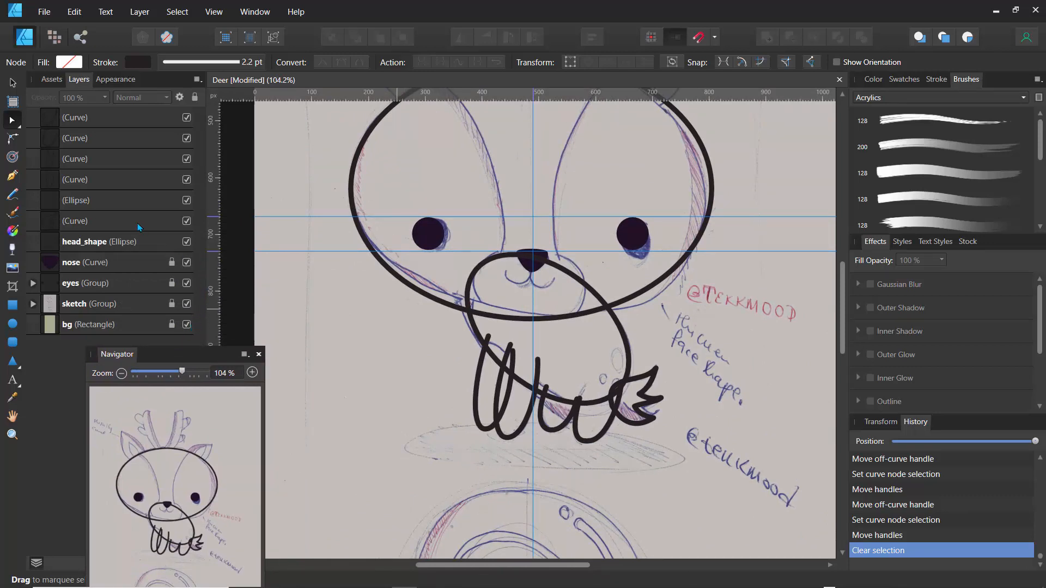
click(91, 189)
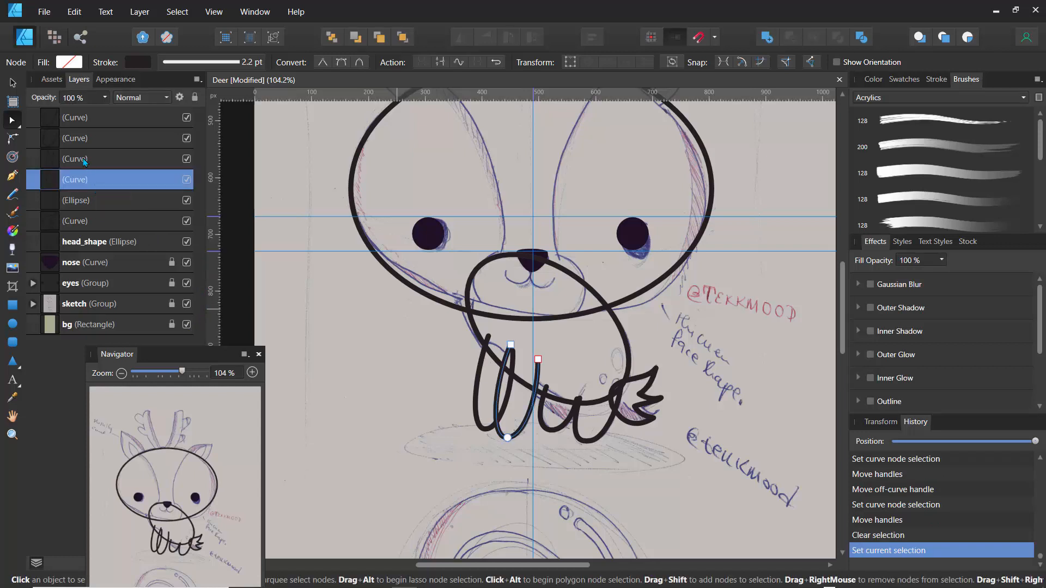
shift+click(82, 121)
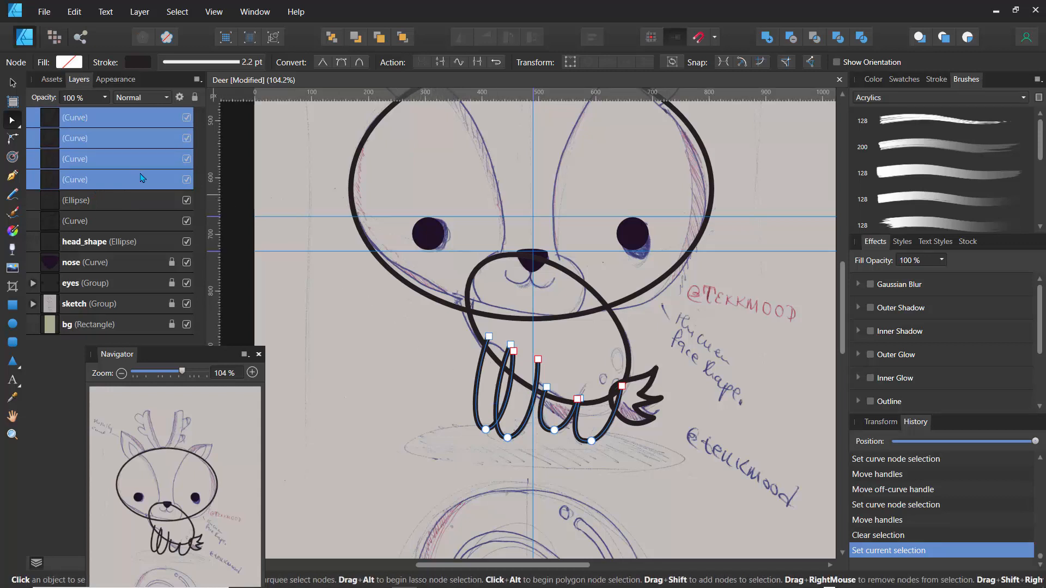
key(ctrl+g)
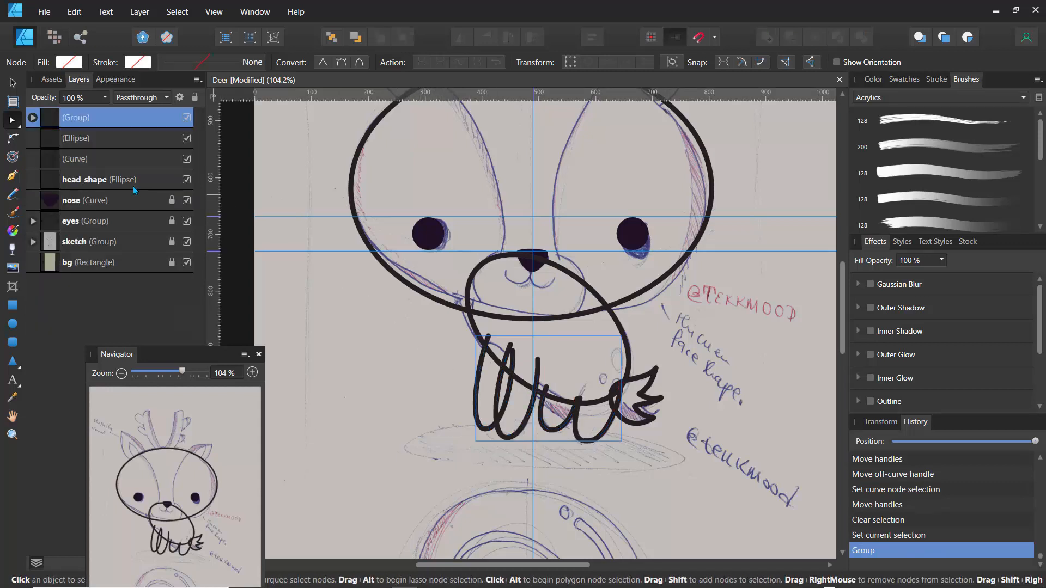
double_click(80, 118)
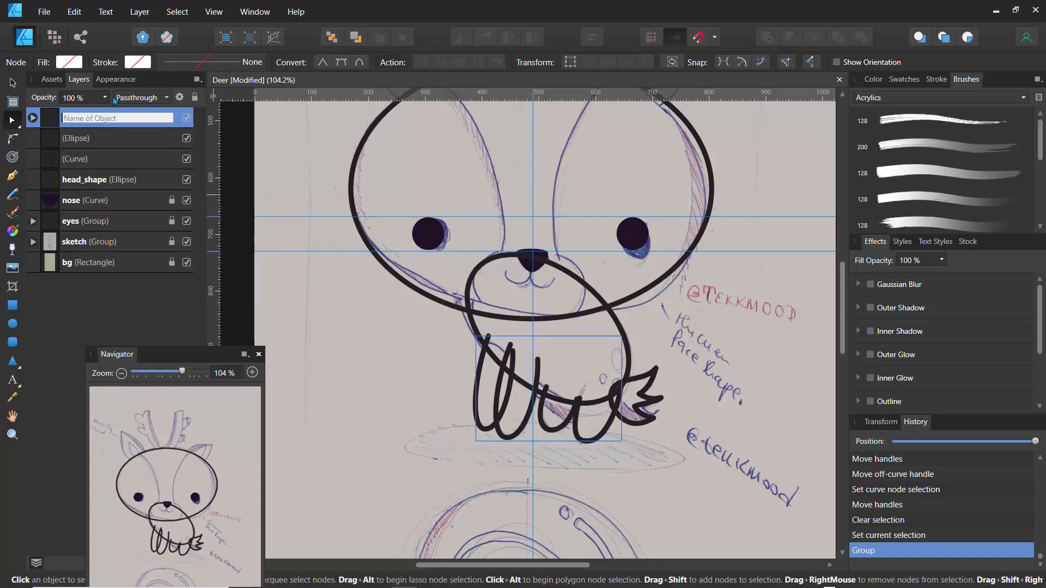
text(legs)
key(Return)
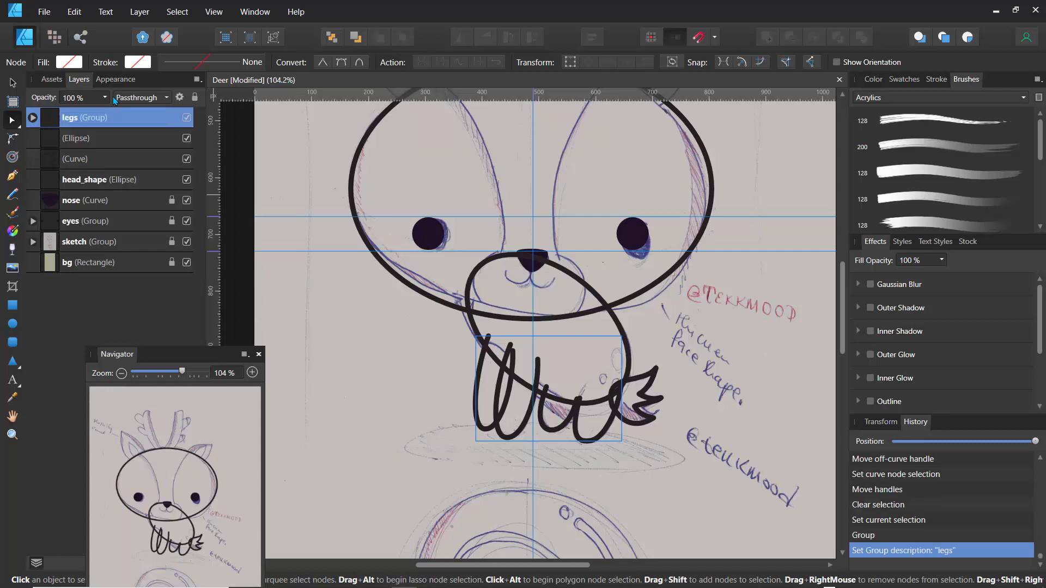
click(195, 98)
- Rename the body ellipse "body" and the tail curve "tail", then clear the selection
click(57, 144)
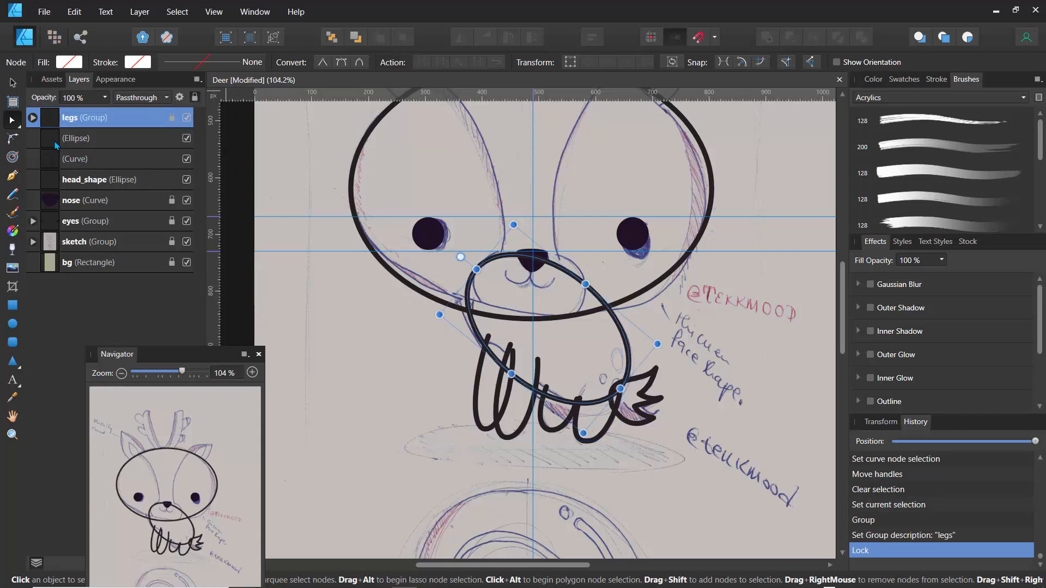
double_click(71, 139)
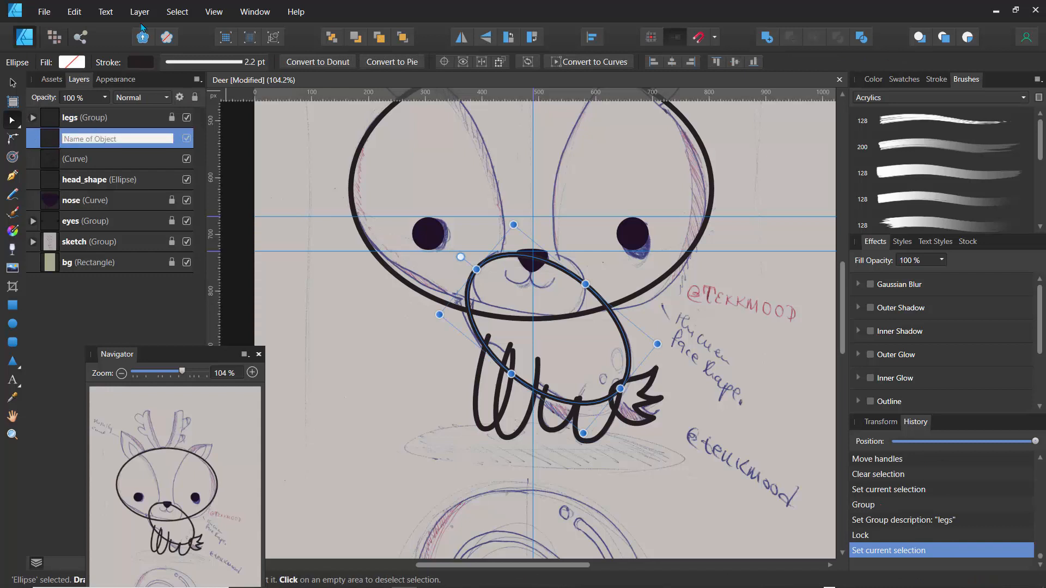
text(body)
key(Return)
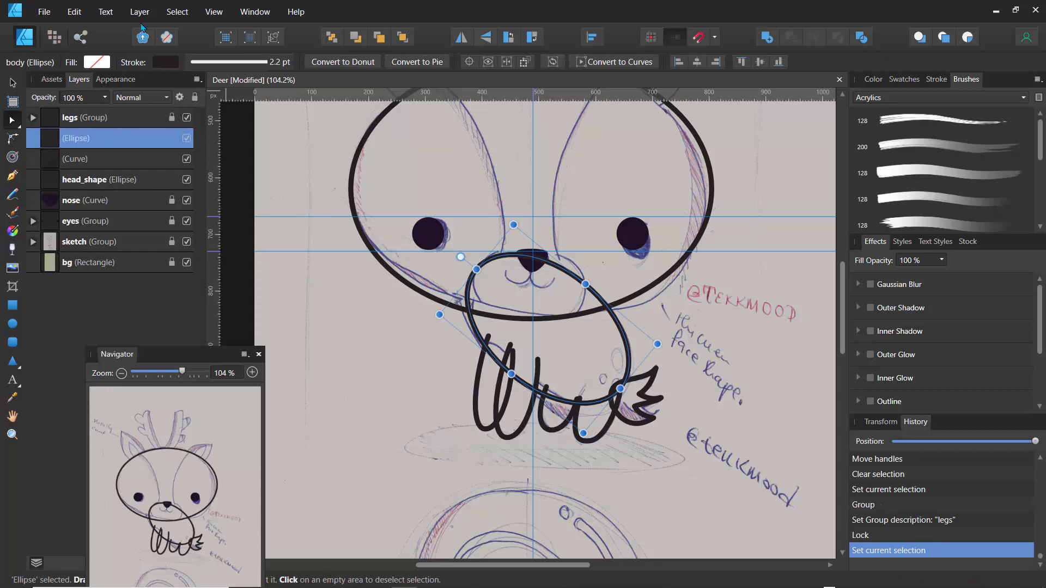
click(96, 167)
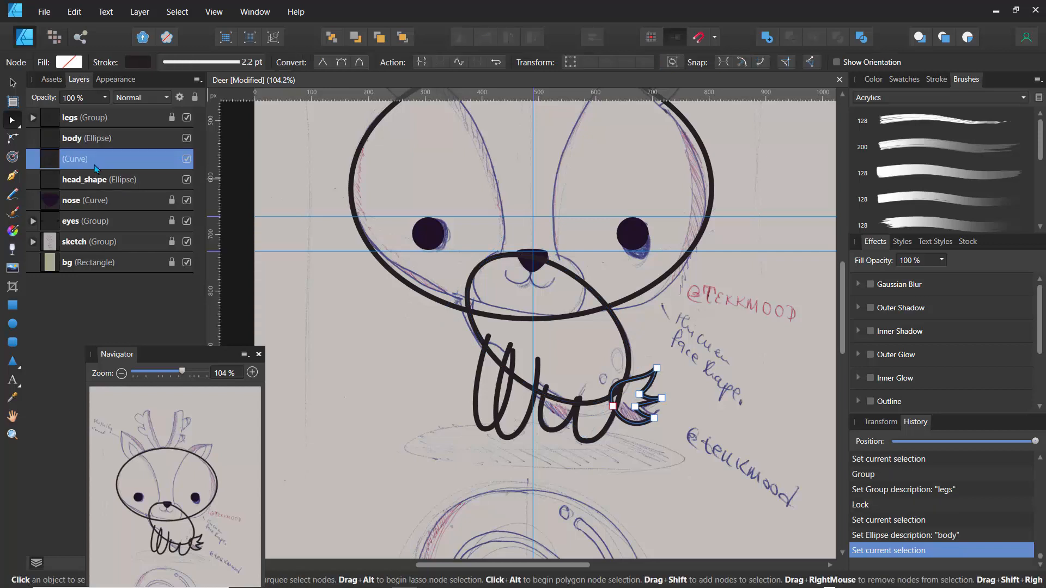
double_click(78, 162)
text(tail)
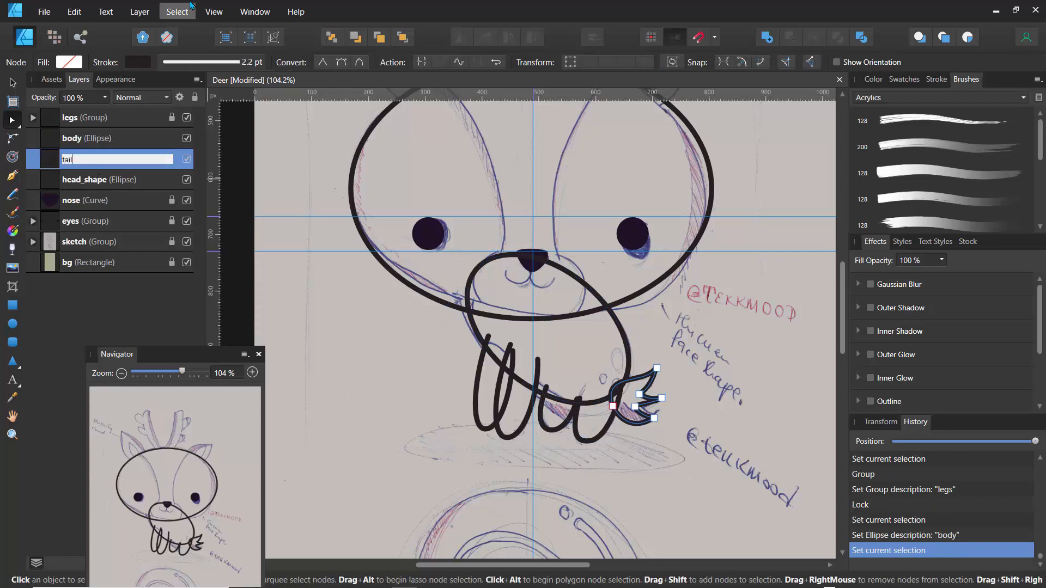
key(Return)
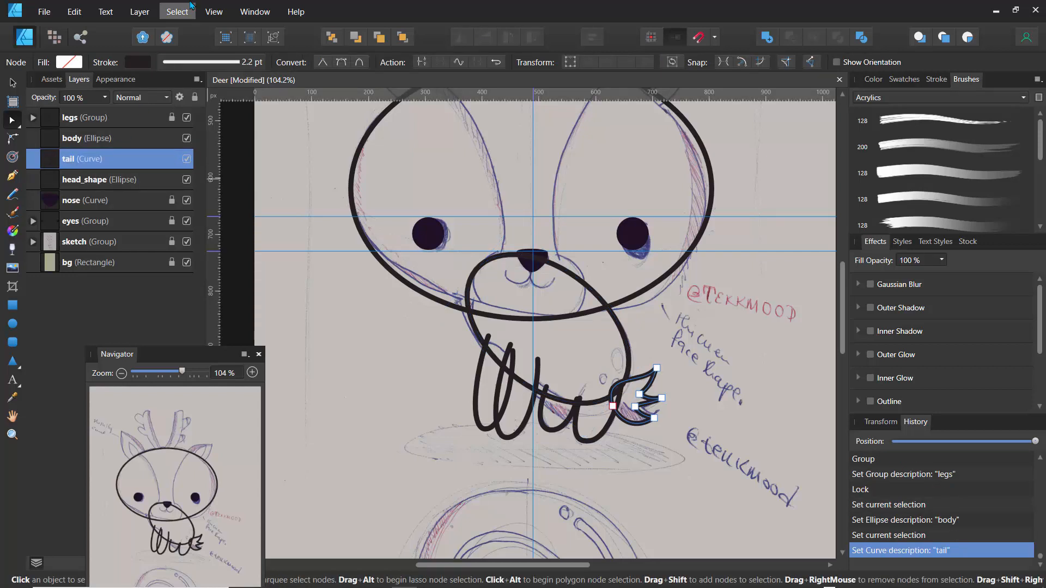
click(453, 362)
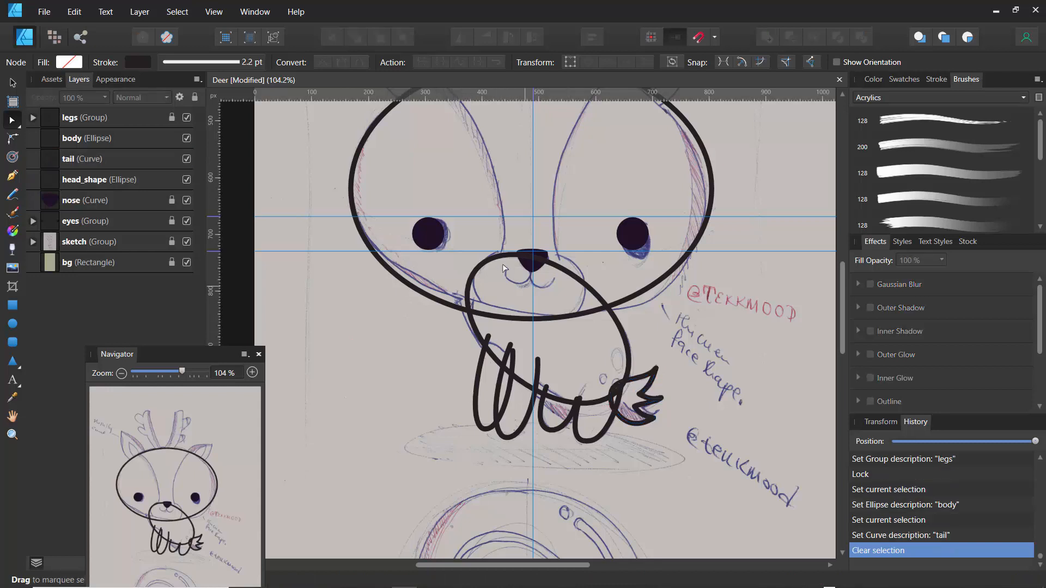
- Examine the traced outlines against the sketch, from the antlers and ears down to the legs and tail
scroll(842, 262, up, 5)
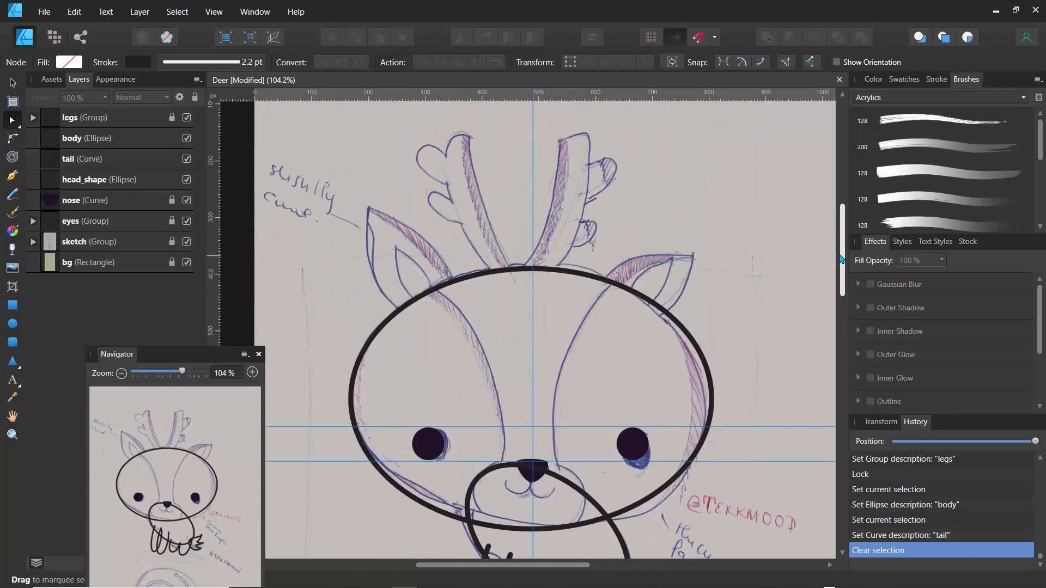
scroll(828, 261, down, 1)
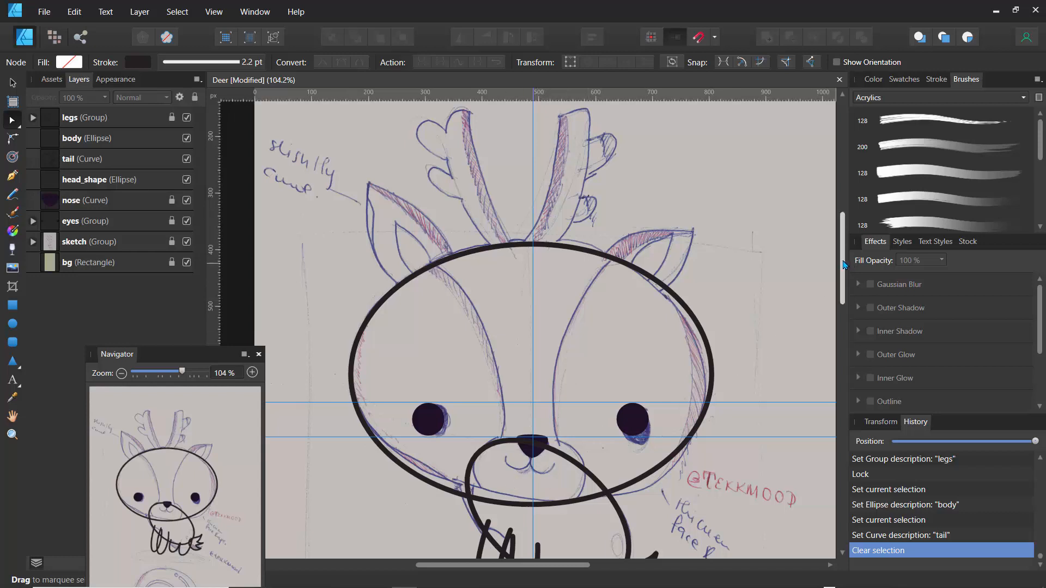
scroll(844, 266, down, 5)
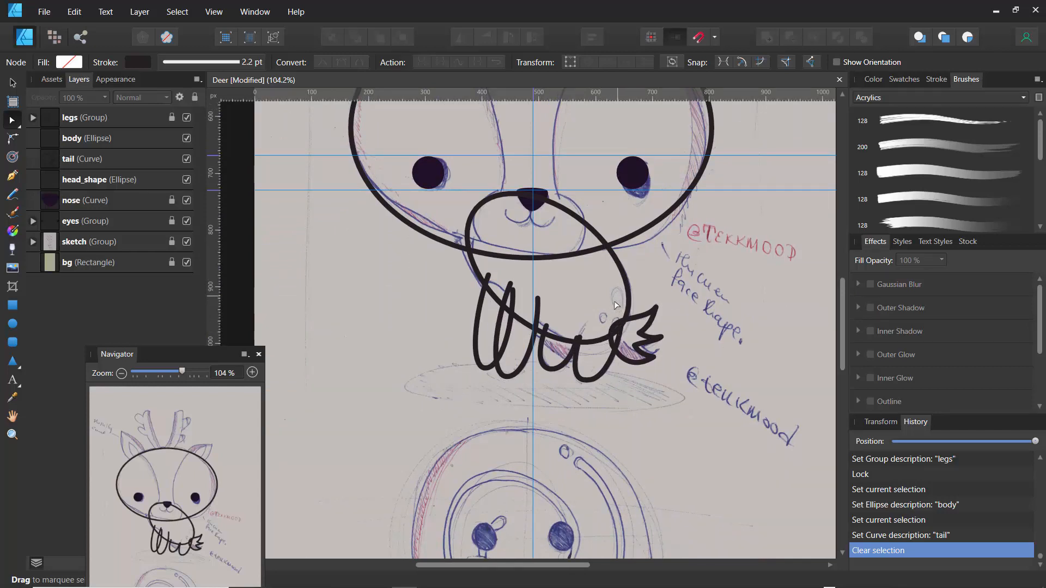
drag(843, 322, 844, 280)
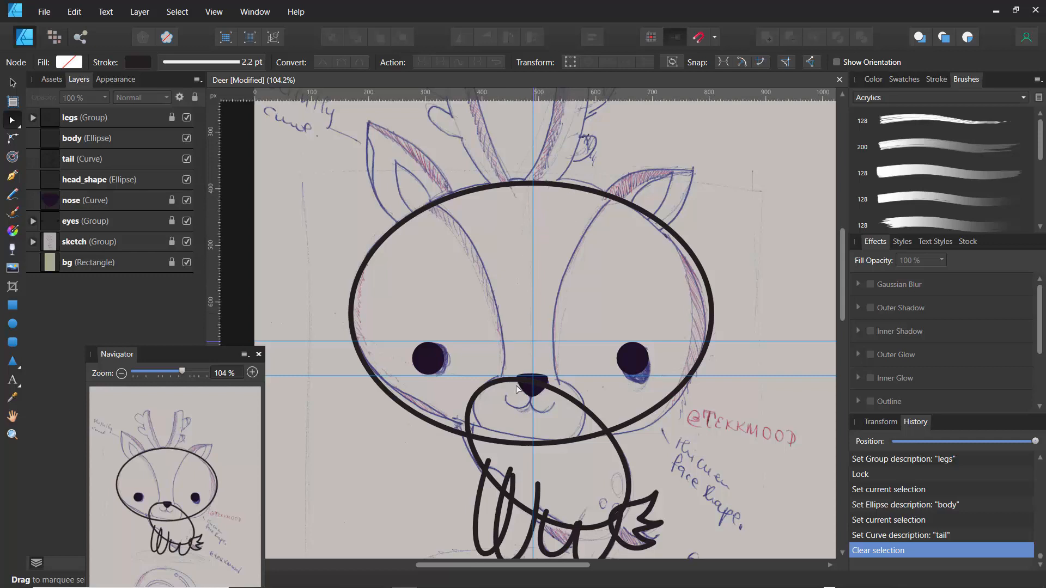
click(472, 194)
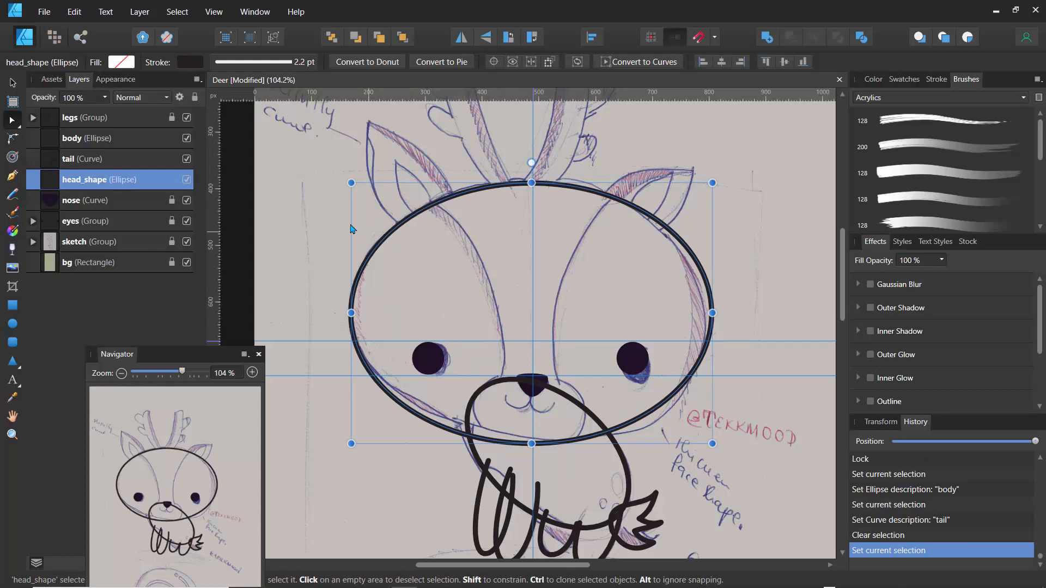
click(326, 214)
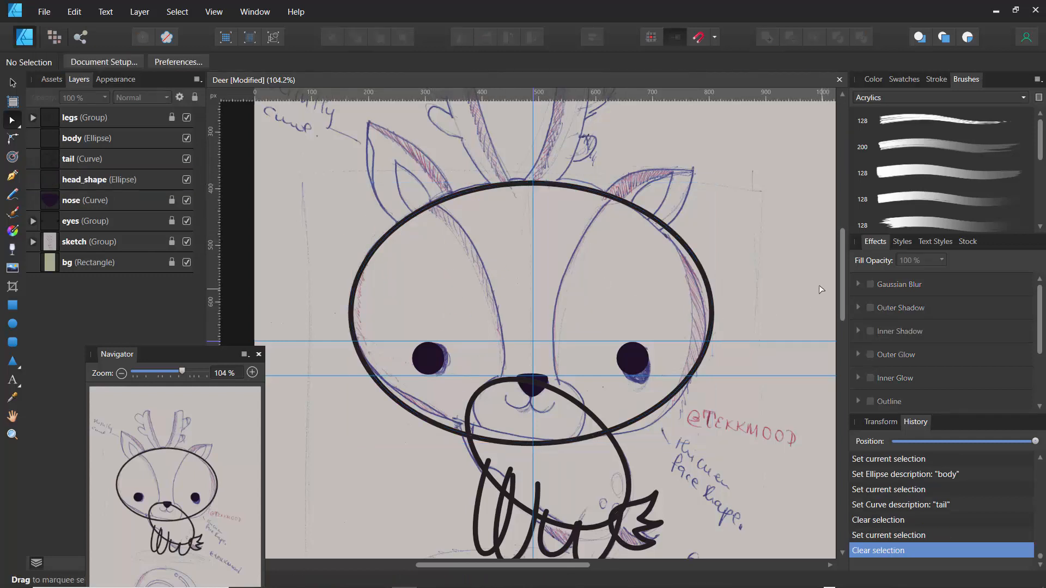
mouse_move(842, 297)
mouse_down()
mouse_move(839, 381)
mouse_move(832, 292)
mouse_up()
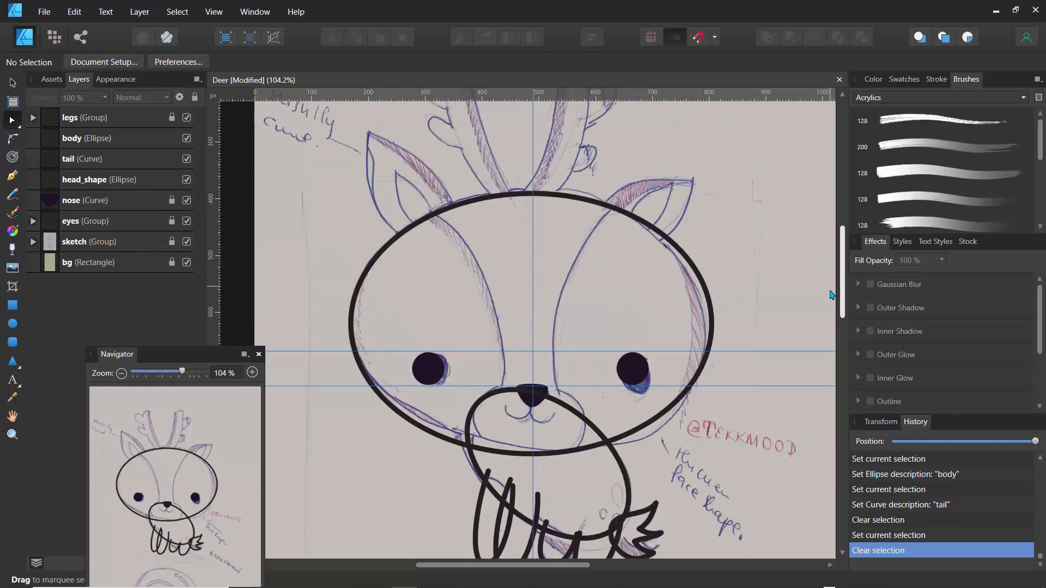
scroll(832, 294, down, 5)
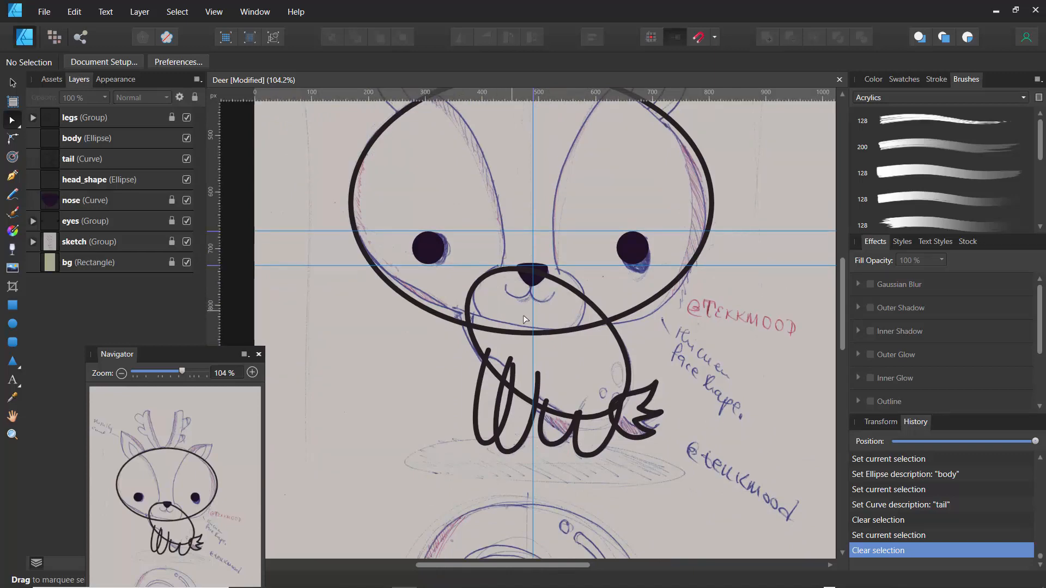
- Draw the left half of the mouth from the nose tip with the Pen tool, bend it to follow the sketched smile, and deselect it
drag(182, 376, 195, 375)
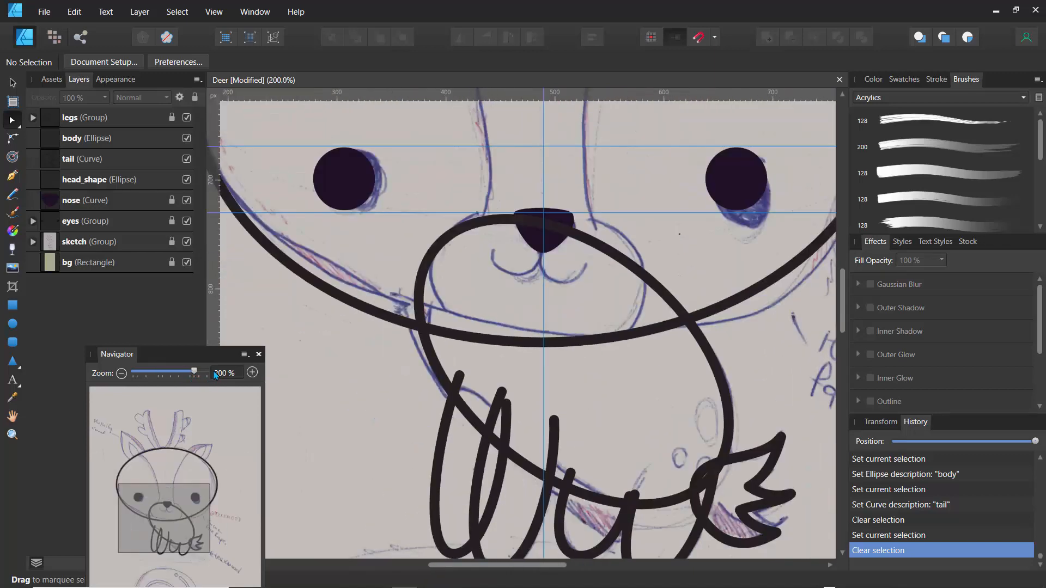
click(12, 175)
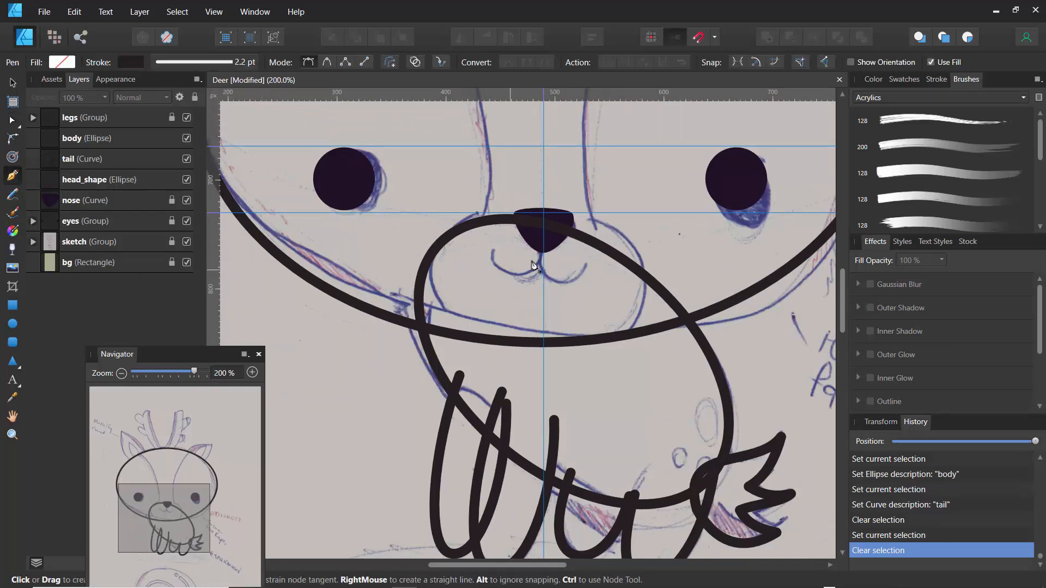
drag(542, 253, 491, 271)
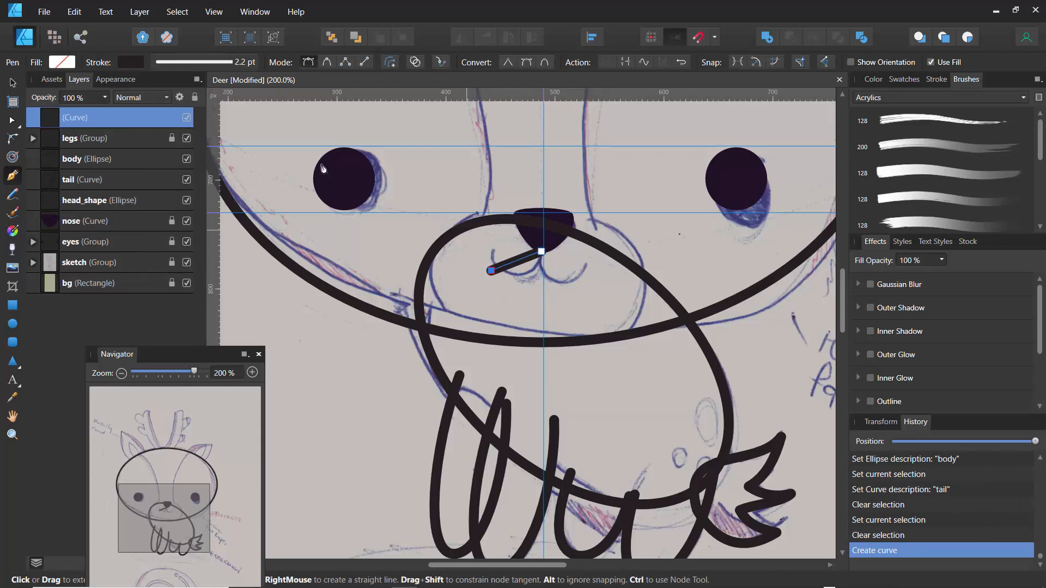
click(12, 120)
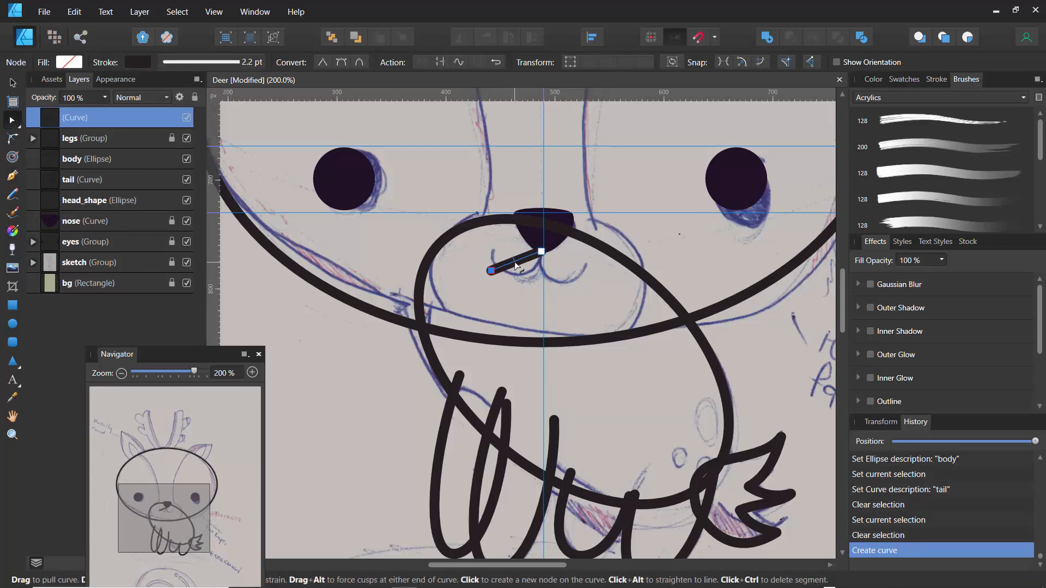
drag(518, 265, 511, 287)
click(533, 360)
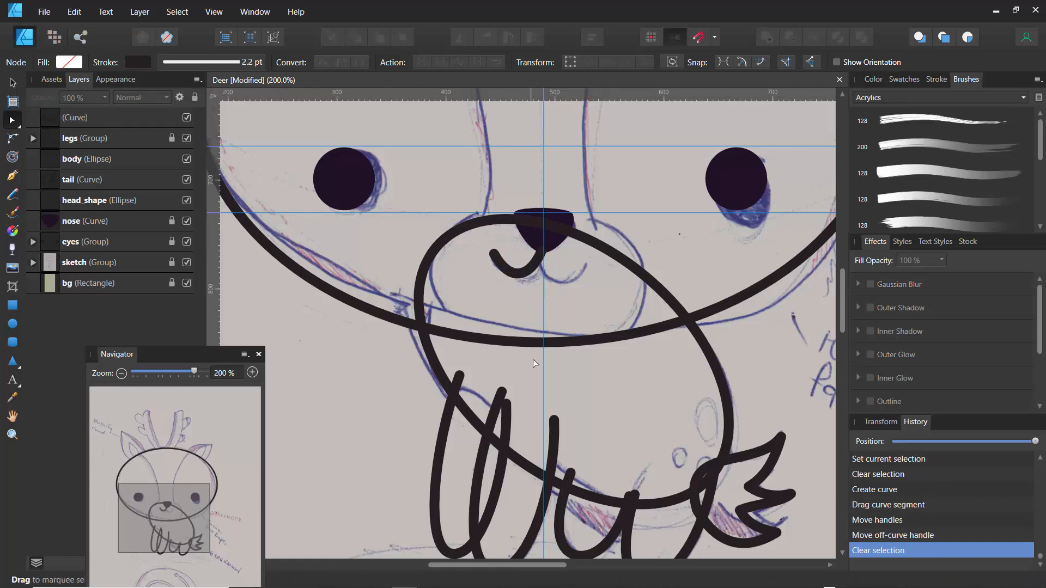
- Duplicate the mouth curve, flip the copy horizontally, move it across the vertical centre guide to complete the smile, and deselect it
click(523, 277)
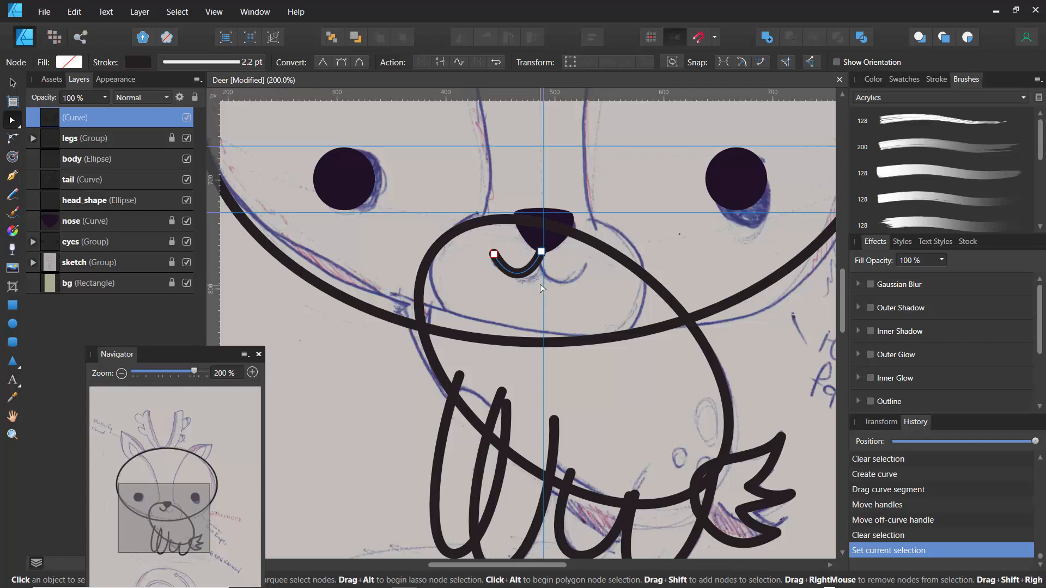
key(ctrl+plus)
key(ctrl+plus)
key(ctrl+j)
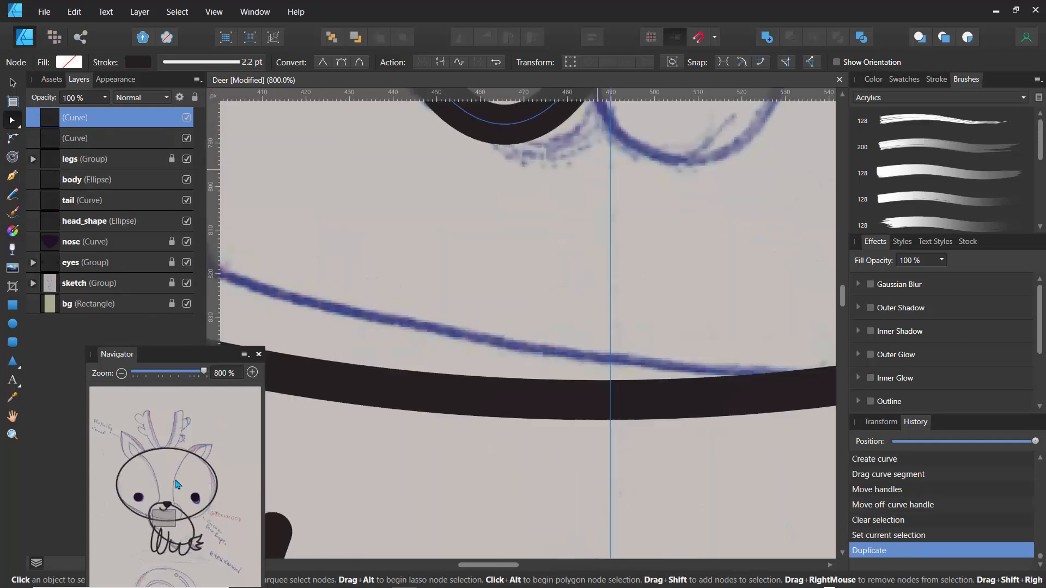
mouse_move(164, 516)
mouse_down()
mouse_move(163, 502)
mouse_move(166, 510)
mouse_up()
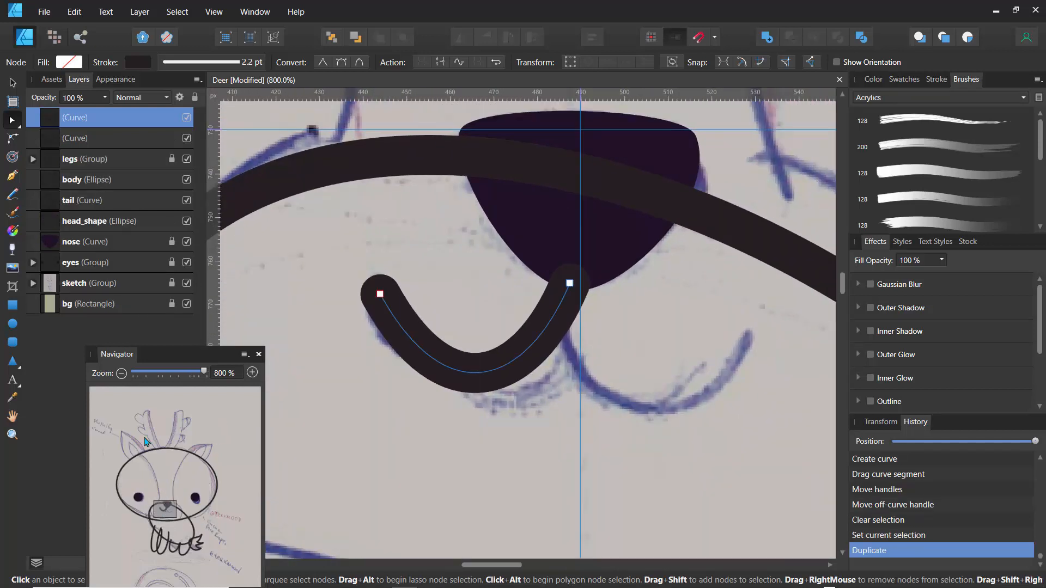
drag(204, 376, 191, 377)
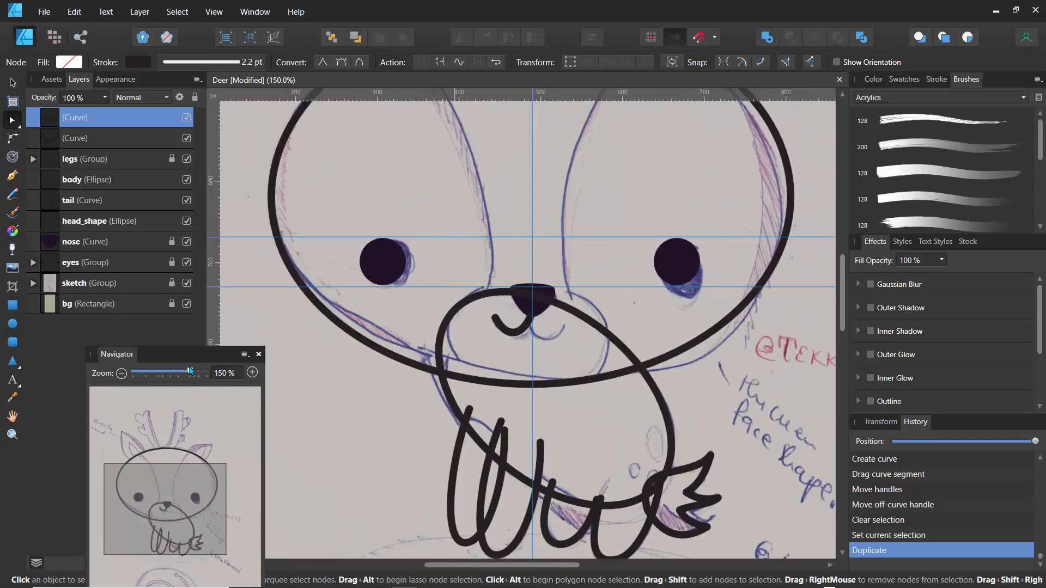
click(12, 83)
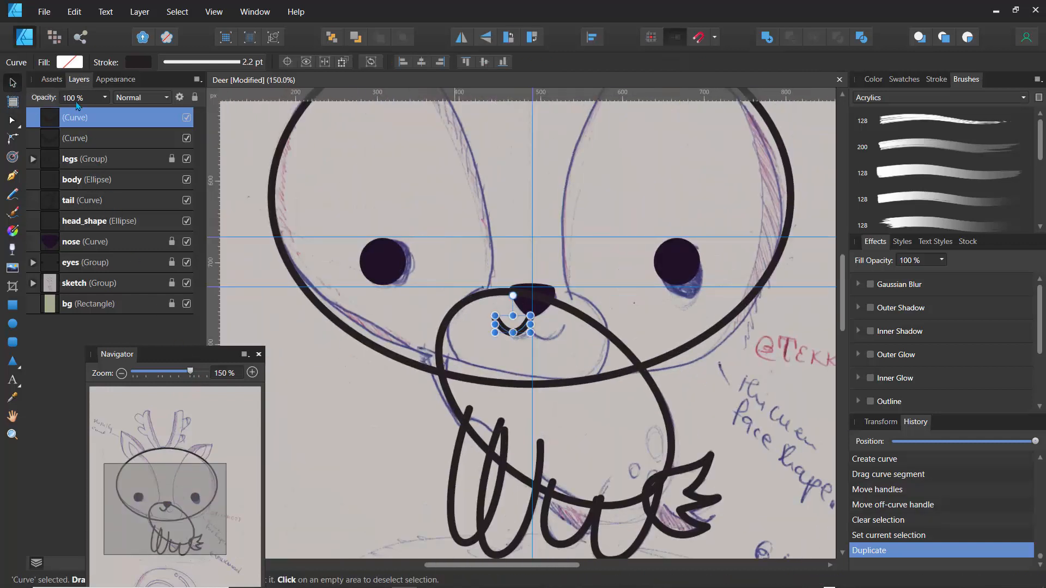
click(461, 44)
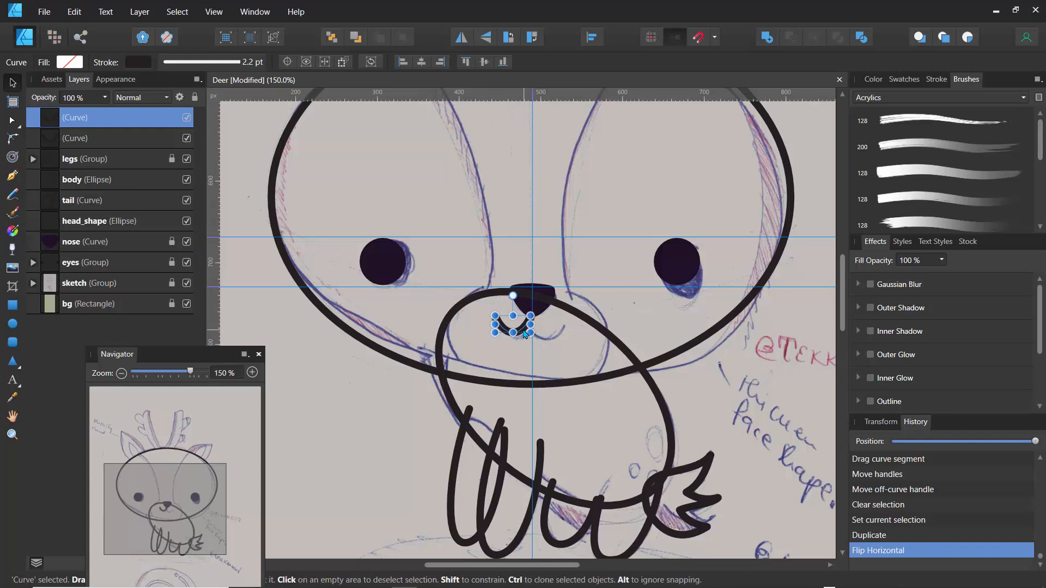
drag(522, 332, 556, 335)
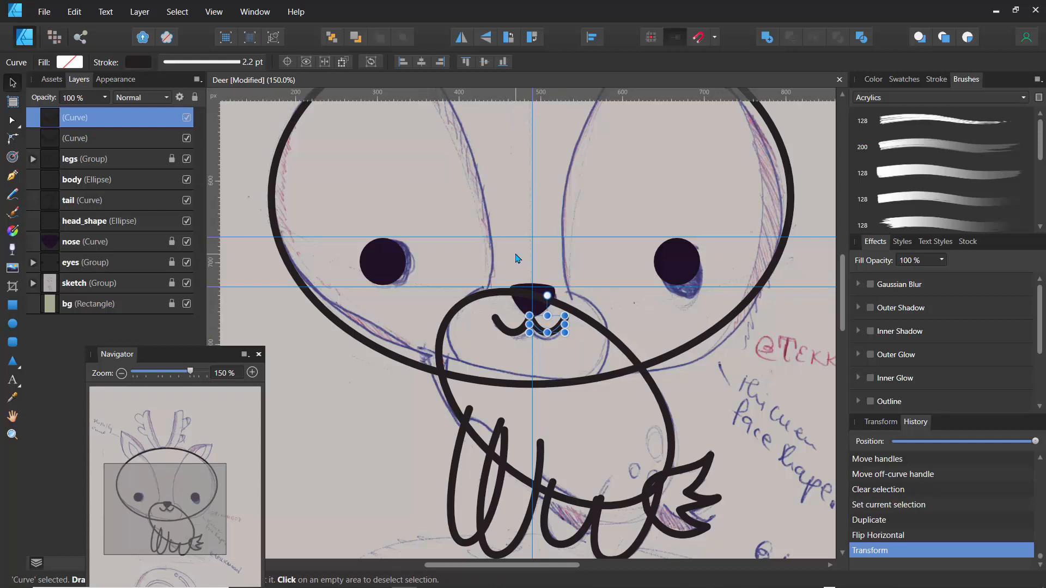
click(252, 199)
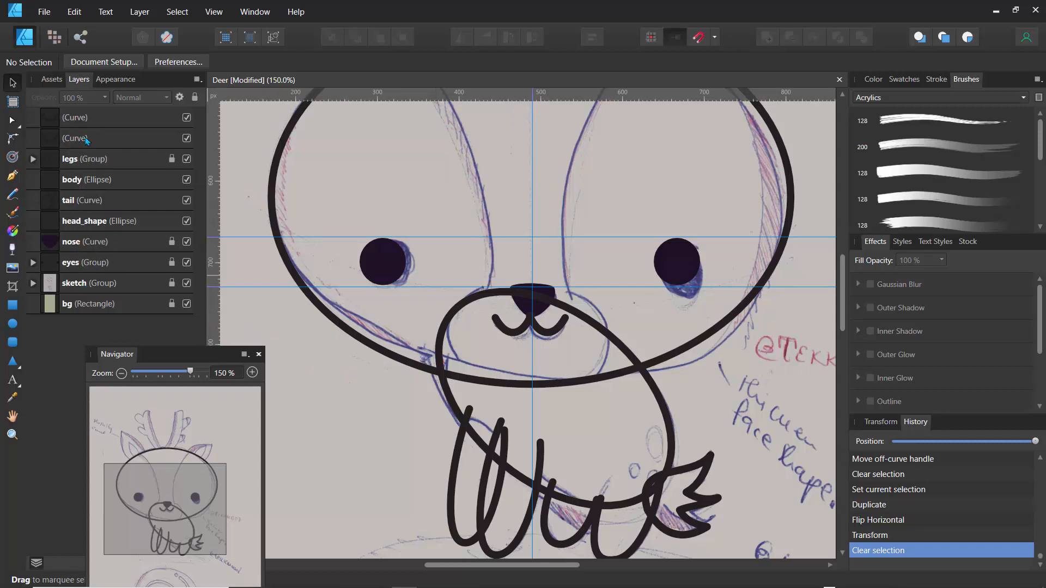
- Group the two mouth curves and name the group "mouth"
click(76, 118)
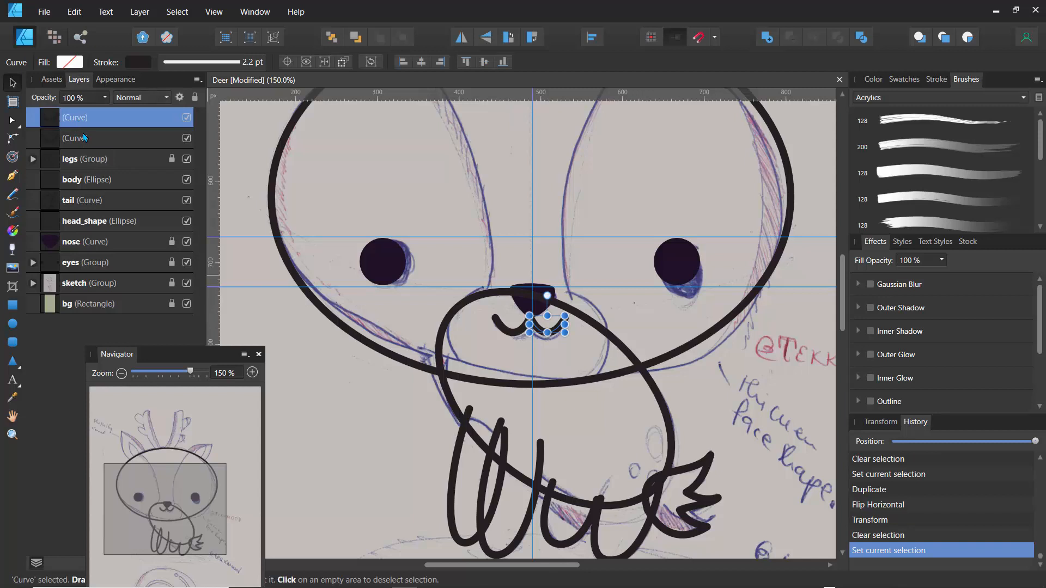
shift+click(78, 143)
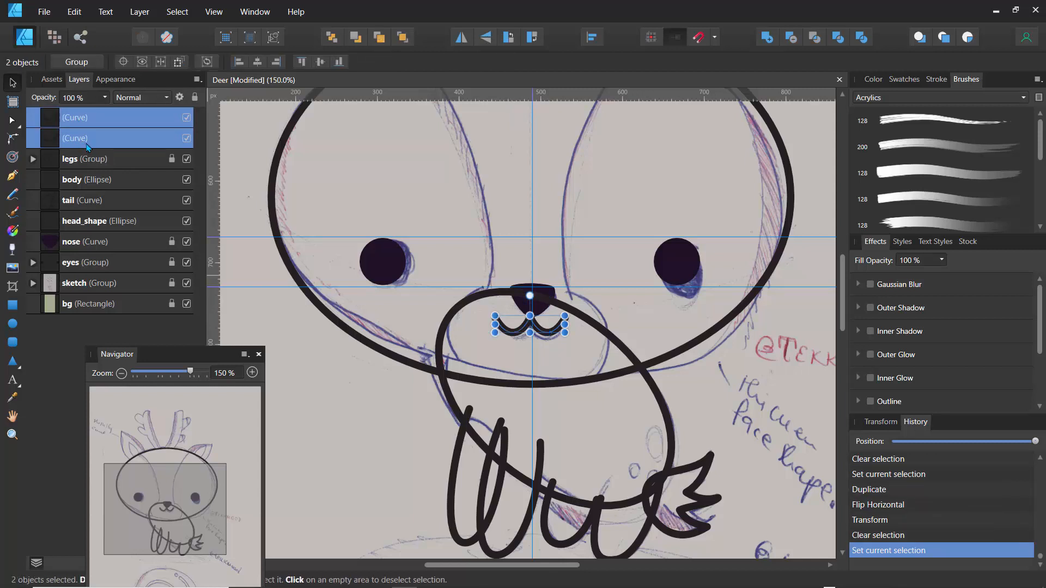
key(ctrl+g)
double_click(80, 124)
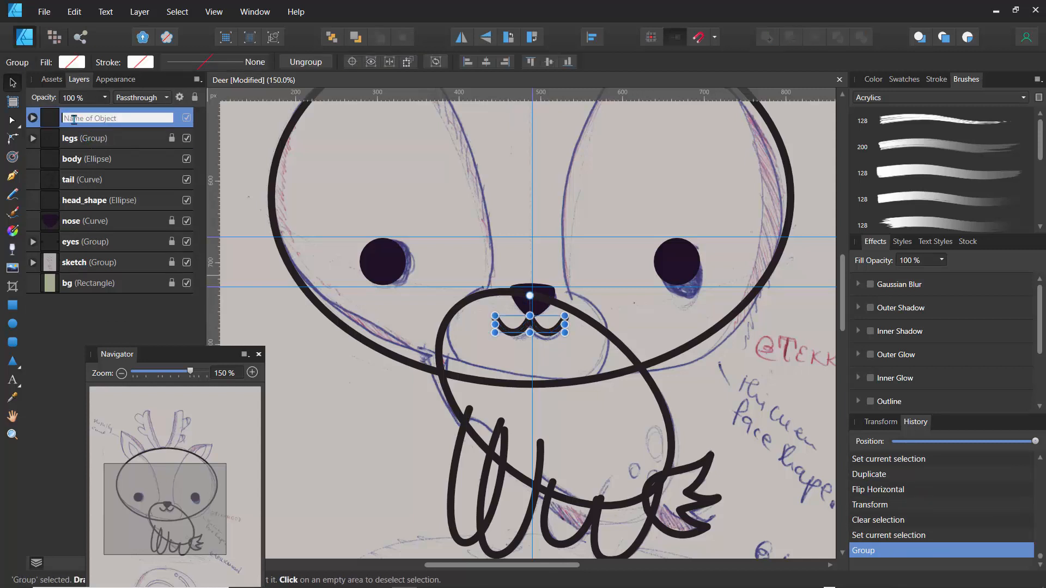
text(mouth)
key(Return)
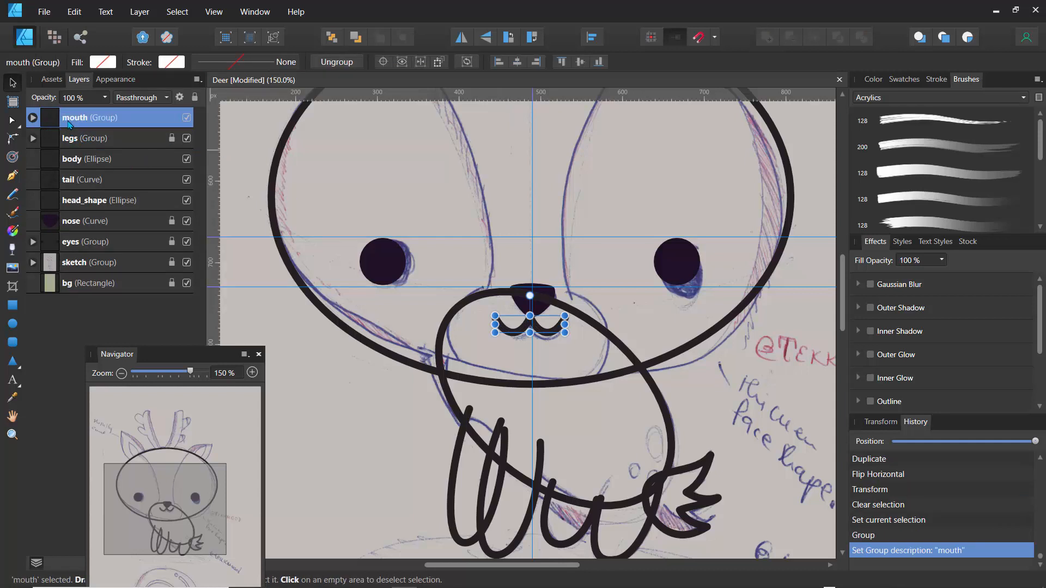
- Move the mouth group down the layer stack so it sits between the nose and eyes layers
drag(69, 124, 73, 233)
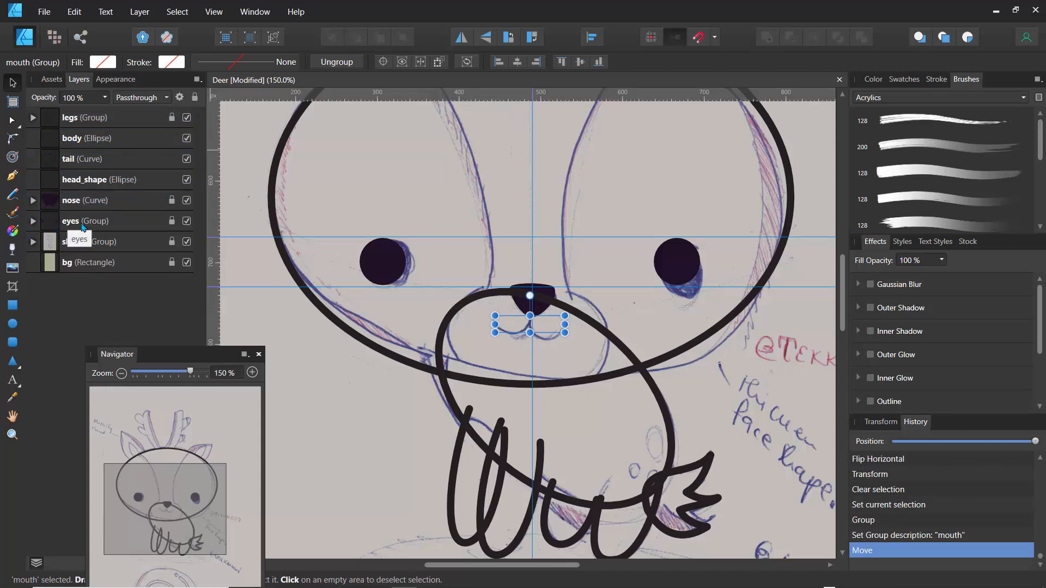
key(ctrl+z)
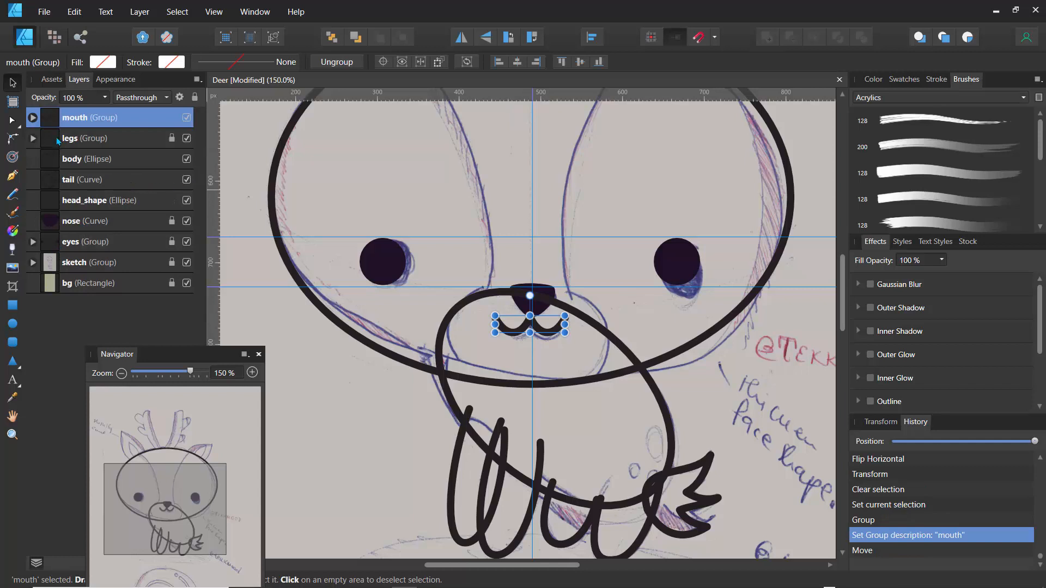
drag(75, 127, 43, 238)
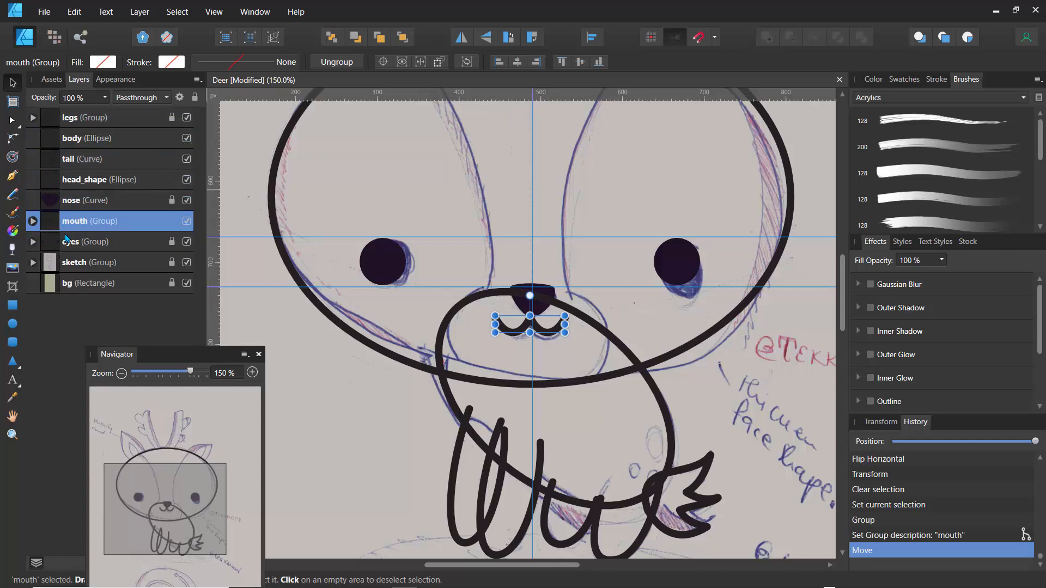
- Set the layer thumbnails to large and move the Navigator off the layer list to the opposite side of the canvas
click(197, 81)
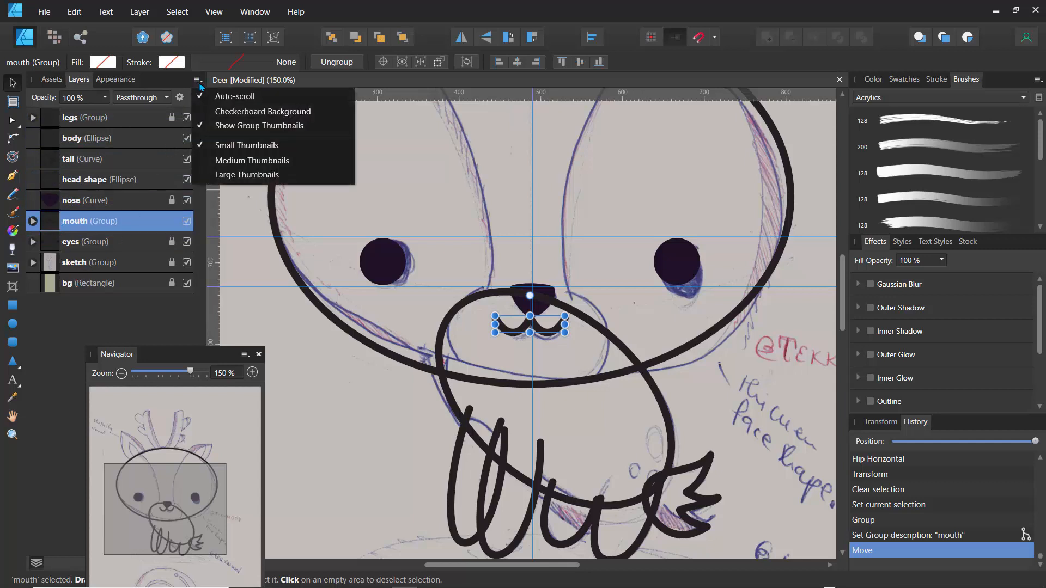
click(212, 175)
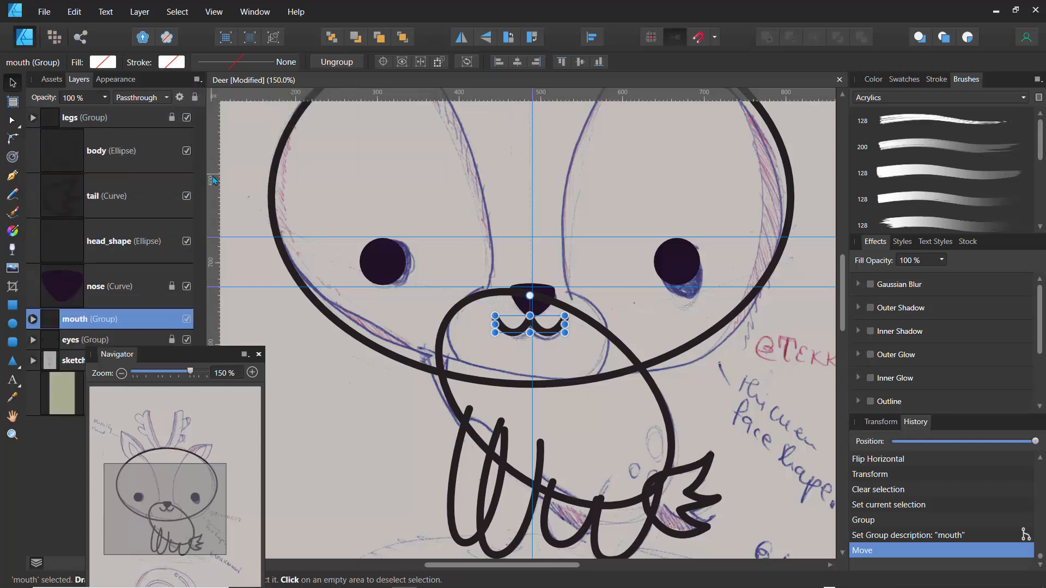
mouse_move(200, 363)
mouse_down()
mouse_move(271, 382)
mouse_move(384, 371)
mouse_move(885, 253)
mouse_move(927, 139)
mouse_move(890, 143)
mouse_up()
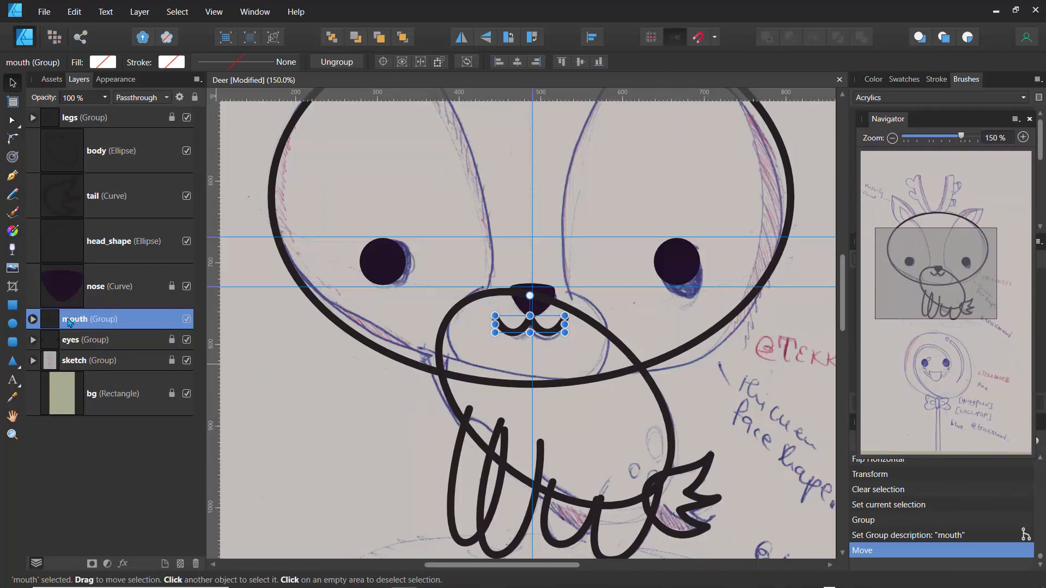
- Nest the mouth group inside the nose layer as a clipped child, expand the nose layer and select the nested group
click(66, 298)
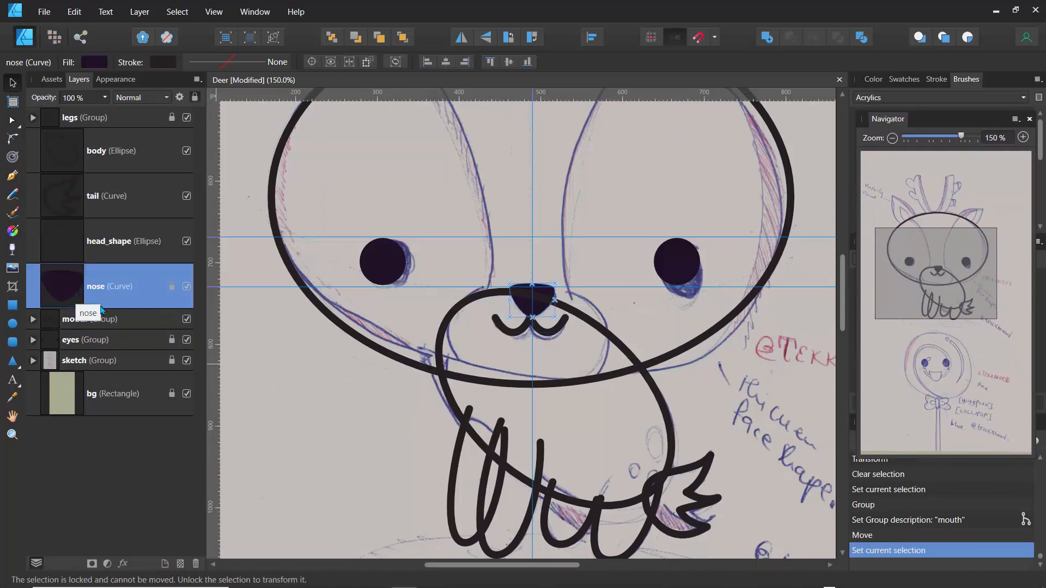
click(82, 326)
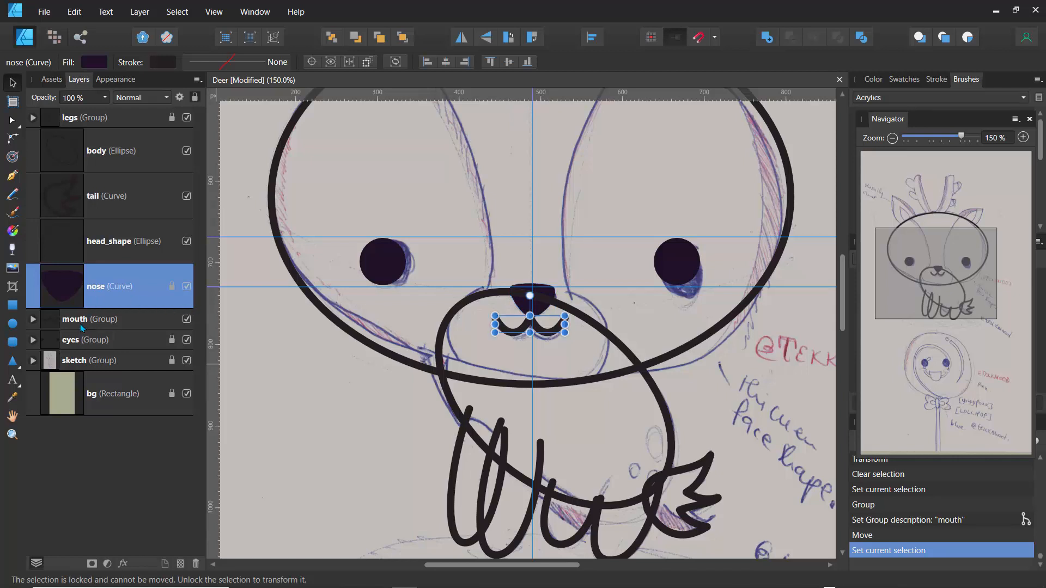
click(62, 298)
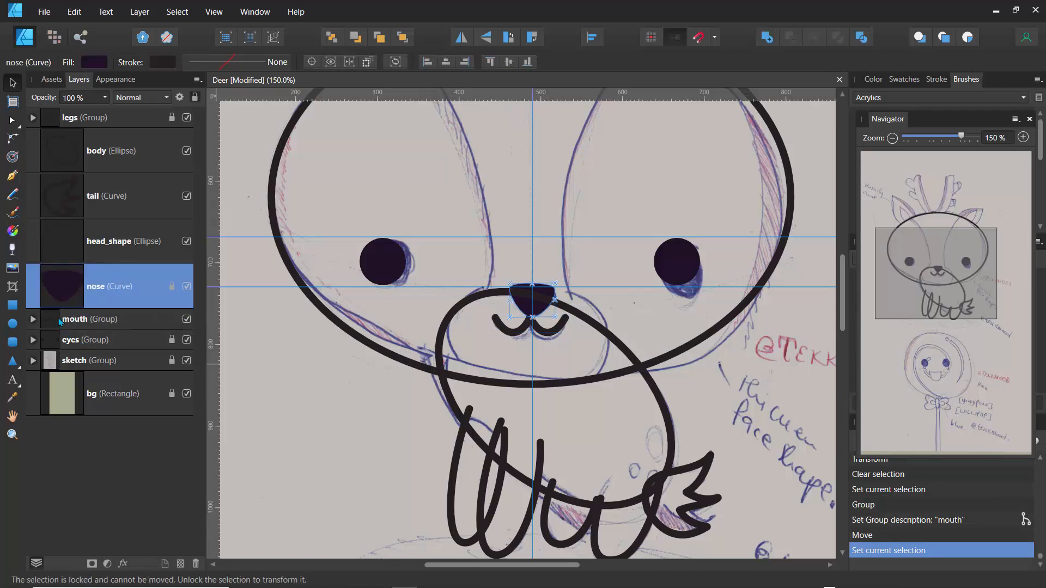
drag(55, 325, 90, 308)
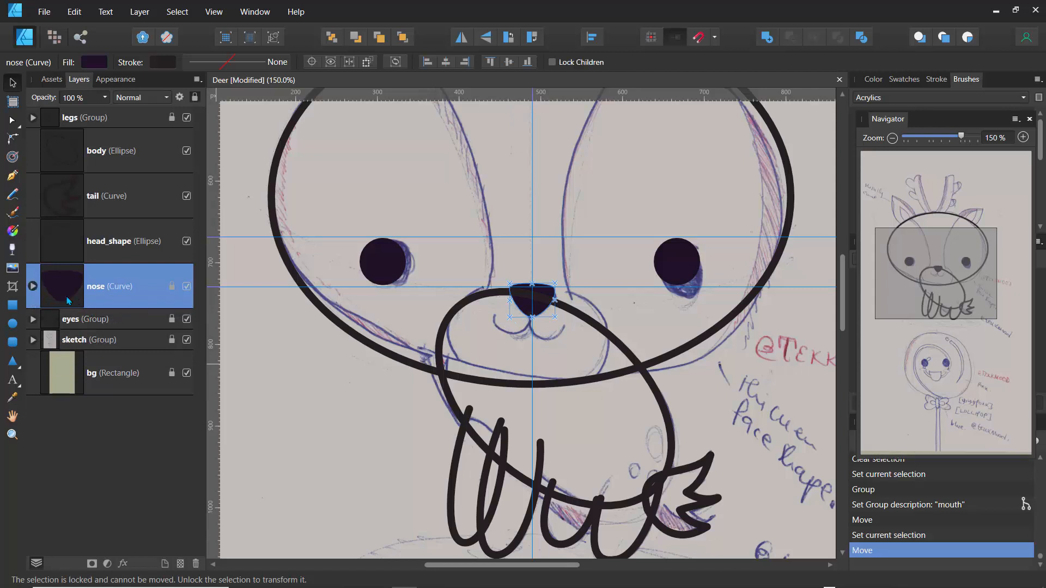
click(33, 286)
click(60, 322)
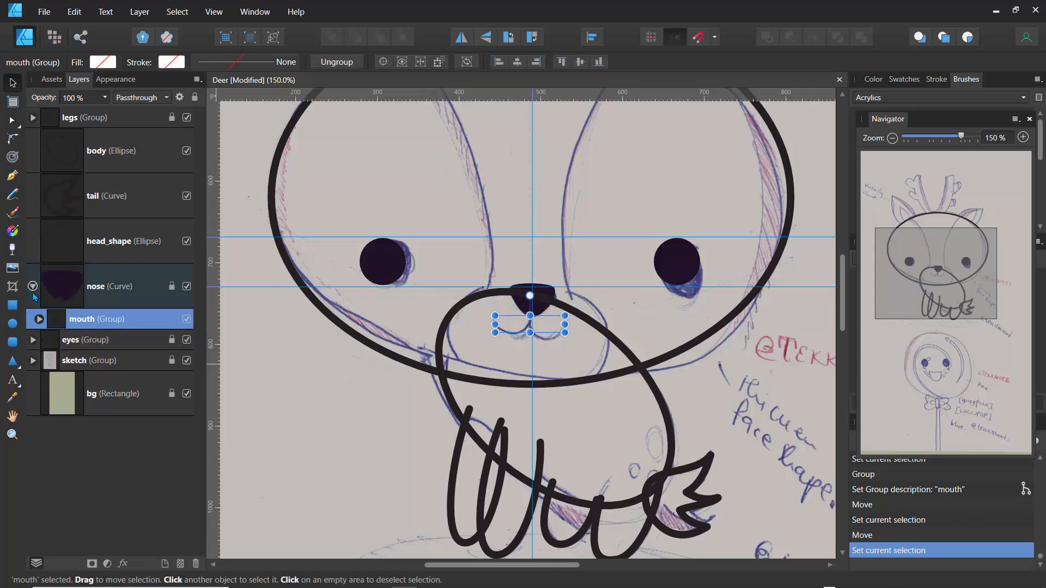
- Take the mouth group back out of the nose layer and place it directly beneath the nose
drag(57, 321, 40, 265)
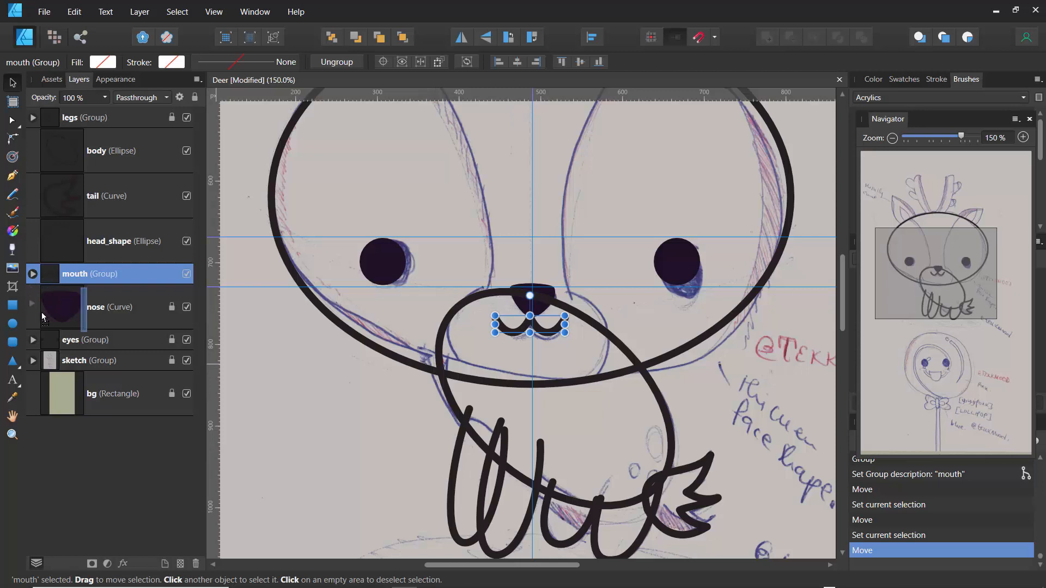
drag(48, 280, 37, 329)
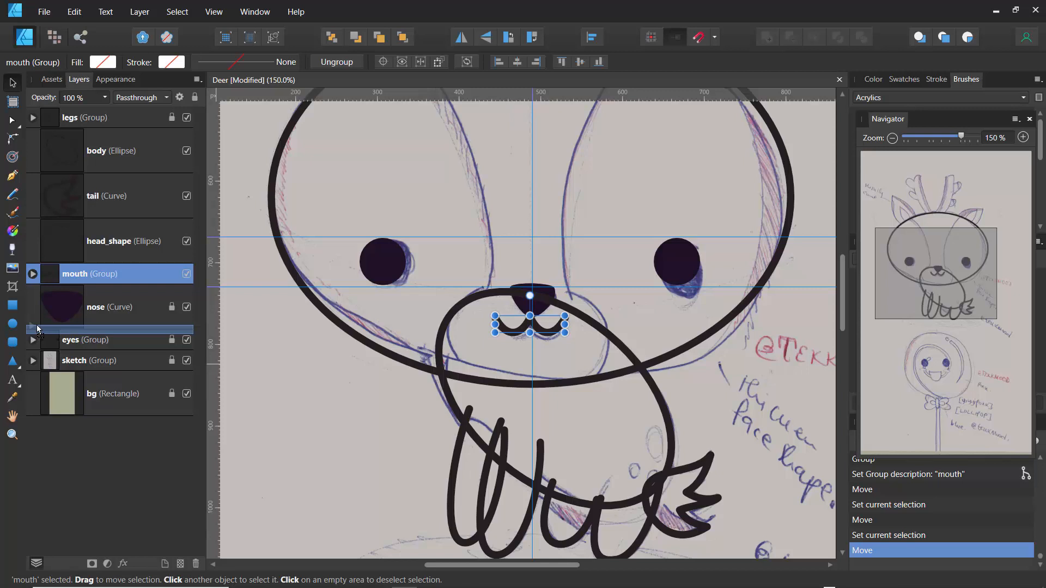
drag(37, 329, 38, 329)
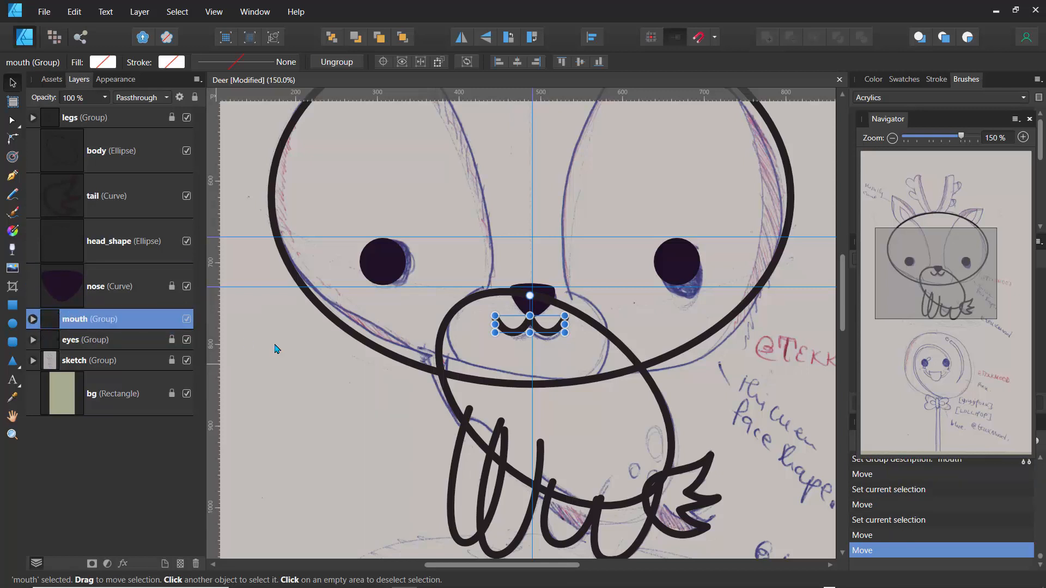
- Clear the selection and set the layer thumbnails to medium
click(366, 371)
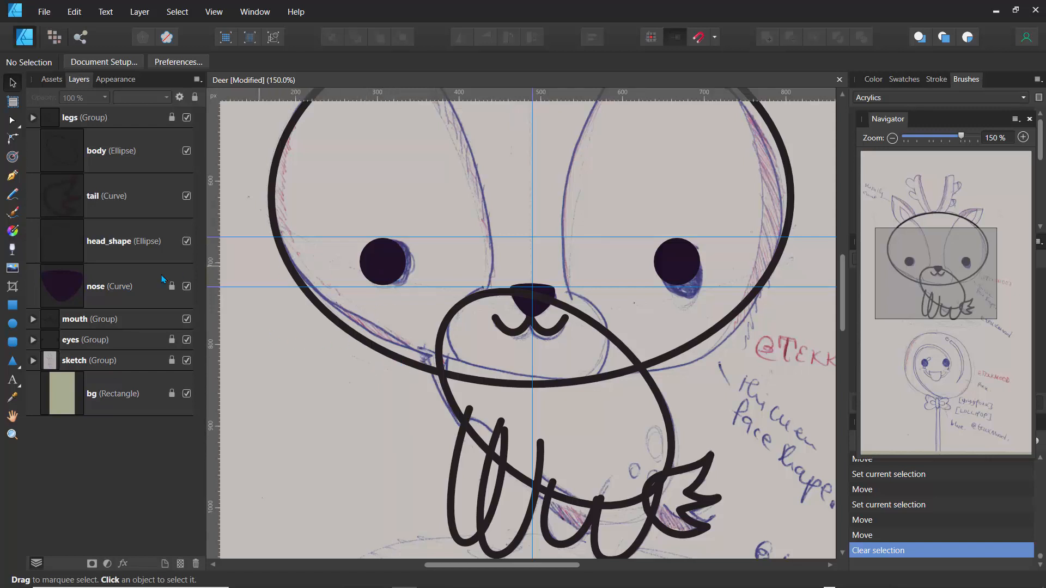
click(198, 81)
click(220, 161)
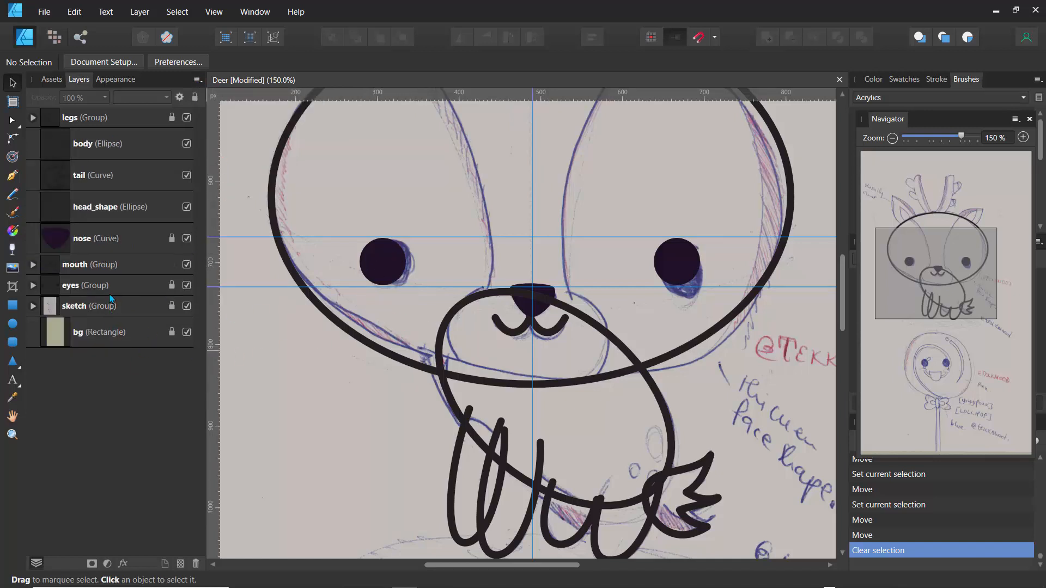
- Unlock the eyes group and fill it with the dark colour sampled from the head outline
click(77, 287)
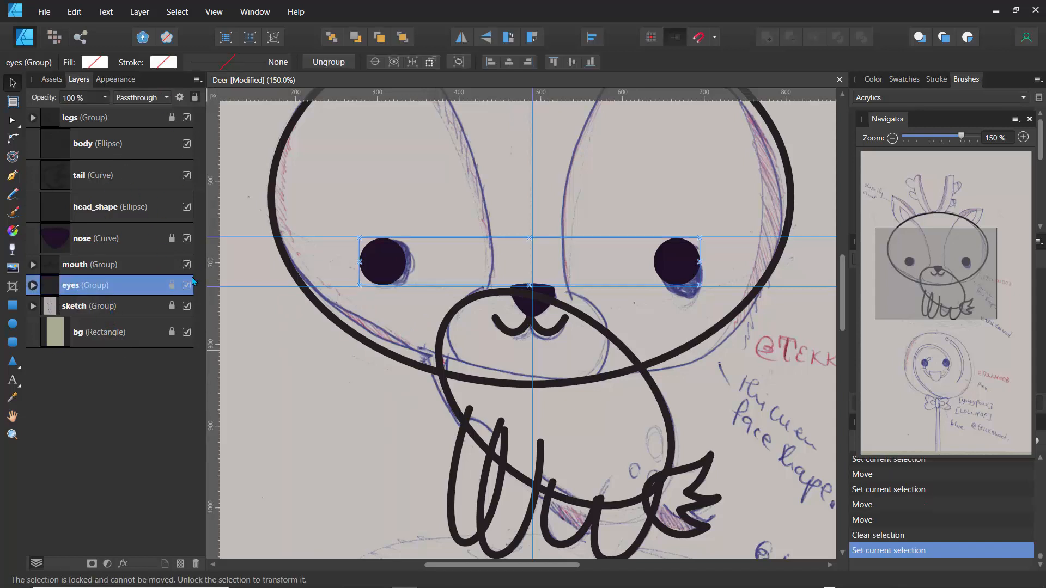
click(173, 286)
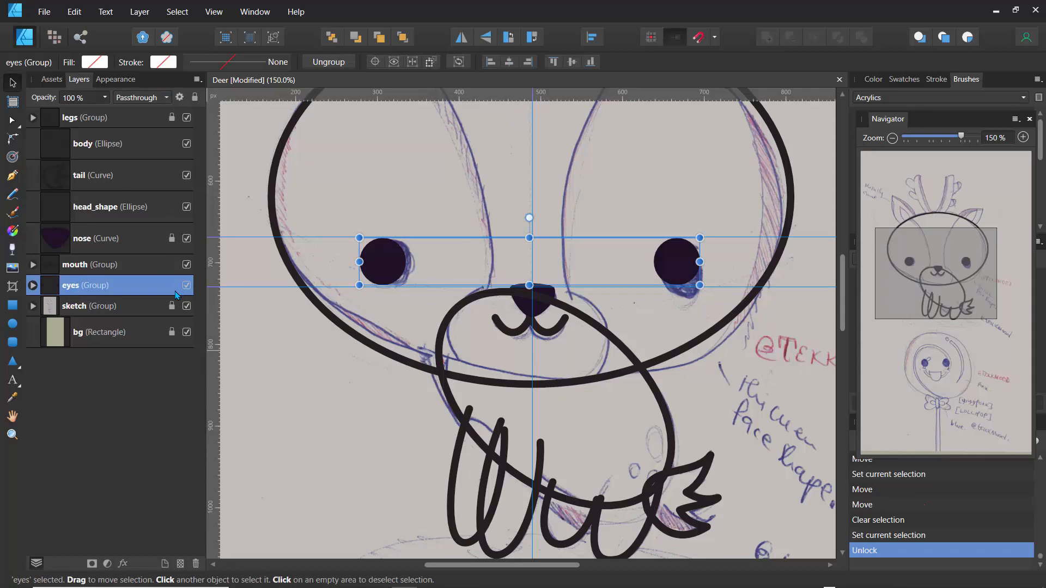
click(97, 64)
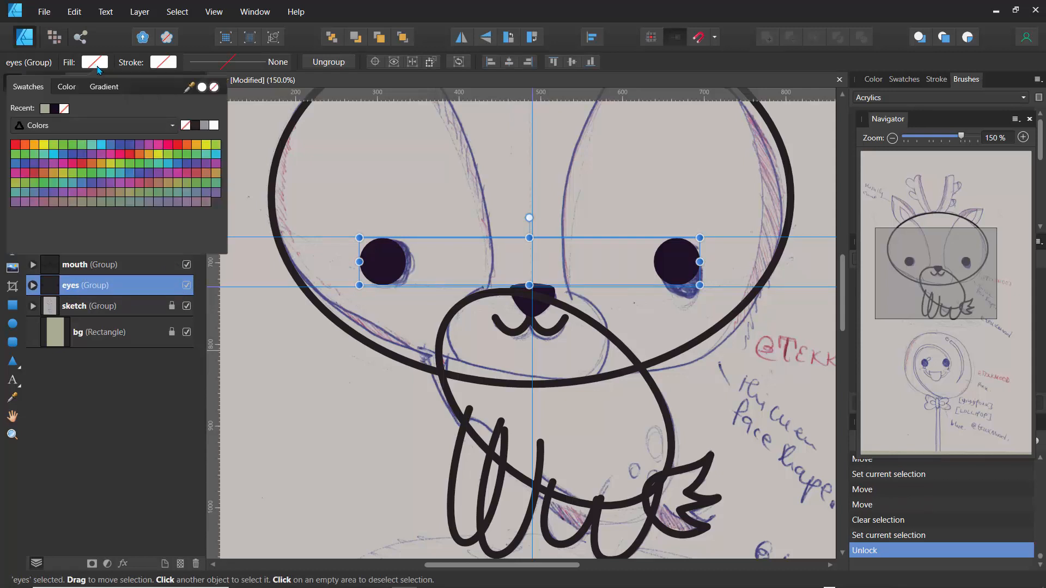
click(12, 397)
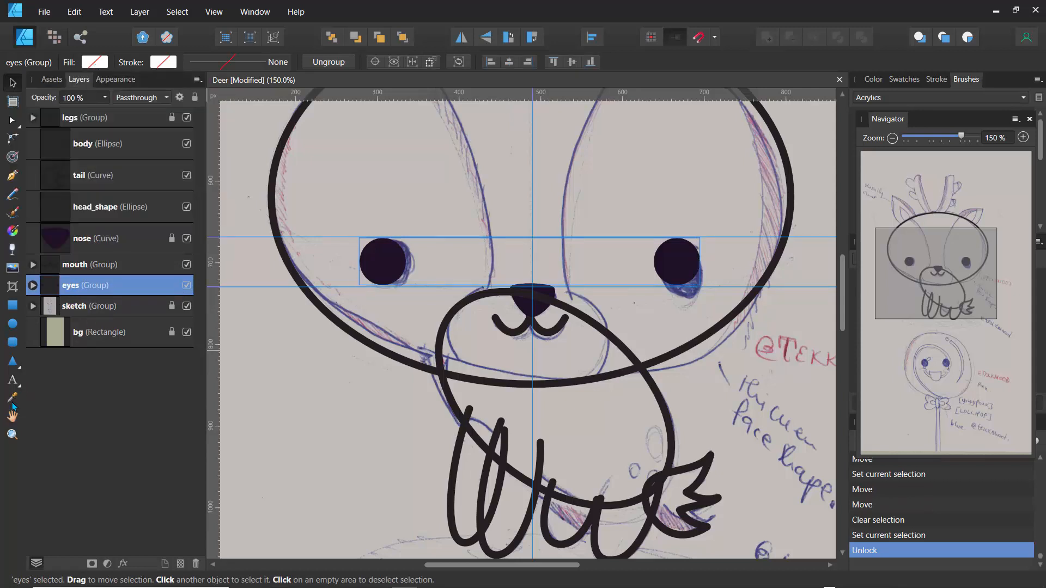
click(12, 398)
click(284, 260)
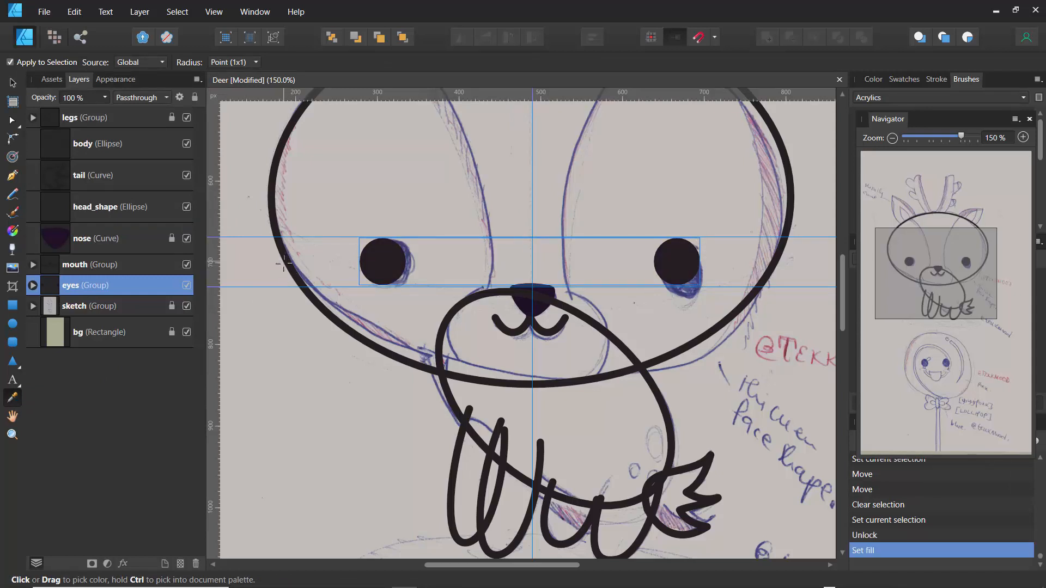
- Fill the nose with the same dark colour sampled from the head outline and save the document
click(64, 246)
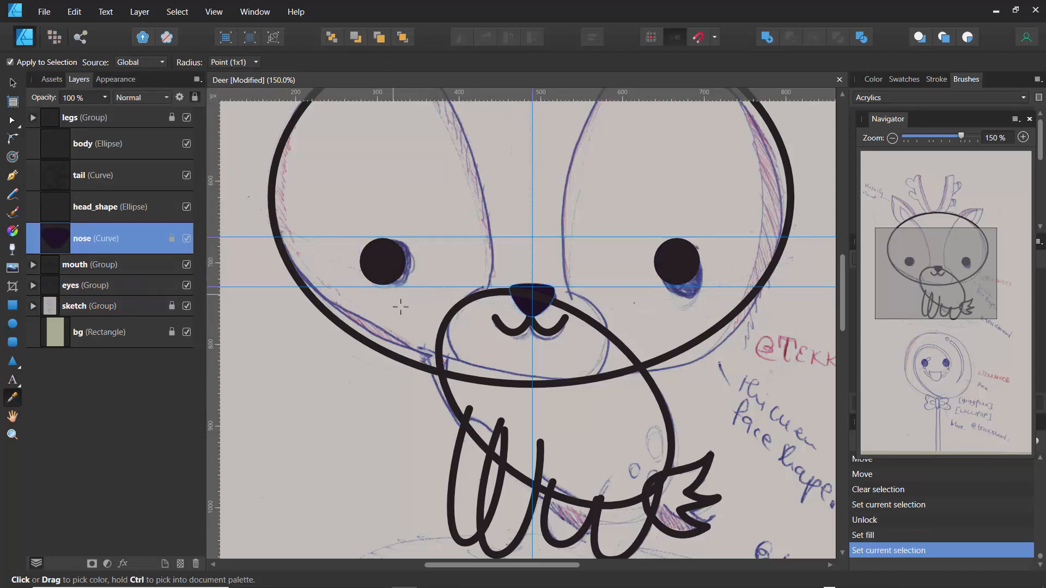
click(360, 339)
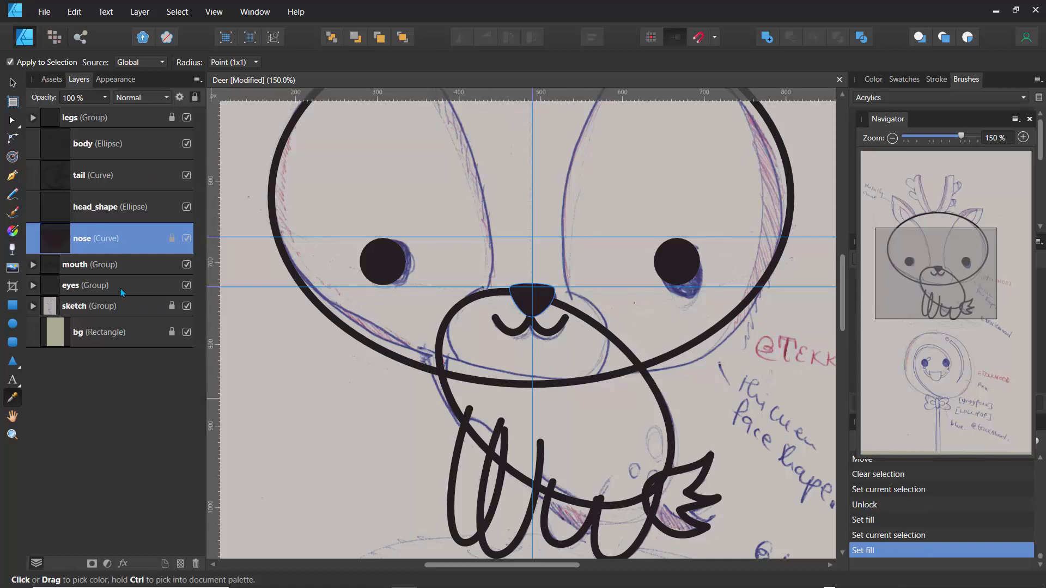
key(ctrl+s)
mouse_move(843, 326)
mouse_down()
mouse_move(840, 253)
mouse_move(840, 264)
mouse_up()
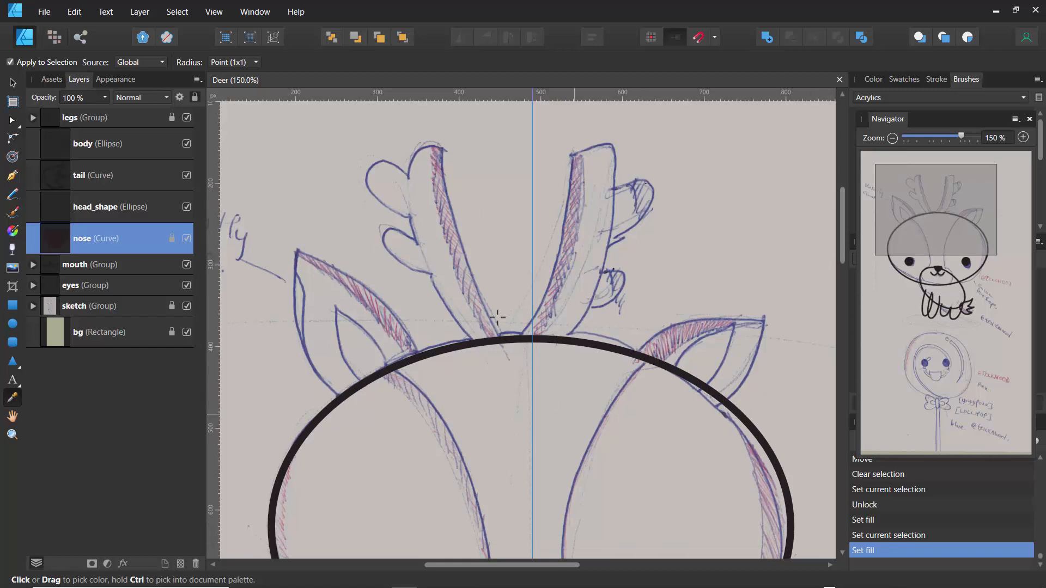
click(14, 196)
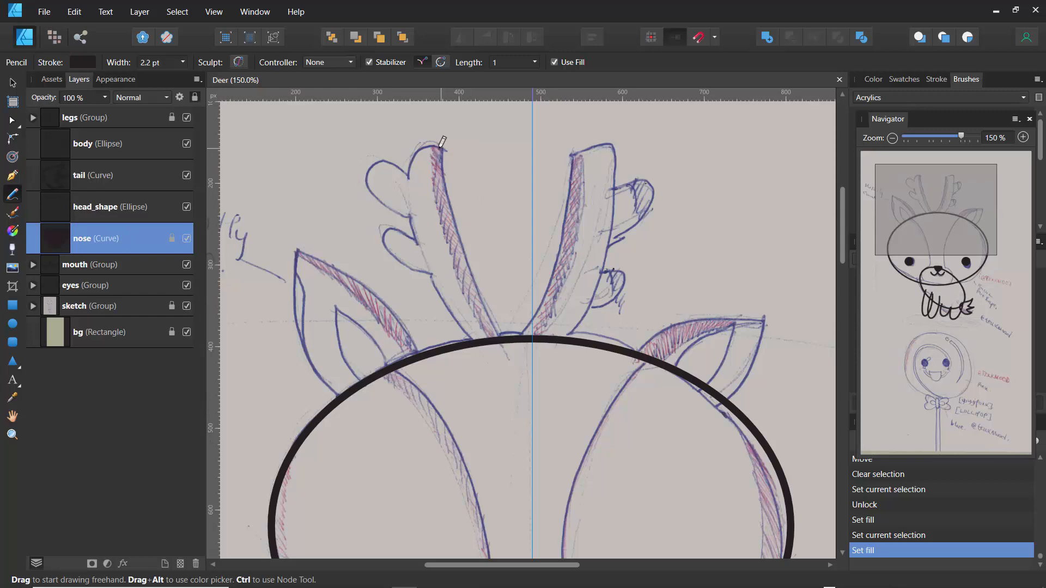
mouse_move(444, 152)
mouse_down()
mouse_move(409, 159)
mouse_move(411, 179)
mouse_move(398, 166)
mouse_move(366, 170)
mouse_move(371, 193)
mouse_move(413, 214)
mouse_move(389, 217)
mouse_move(383, 236)
mouse_move(411, 251)
mouse_move(442, 211)
mouse_move(443, 154)
mouse_up()
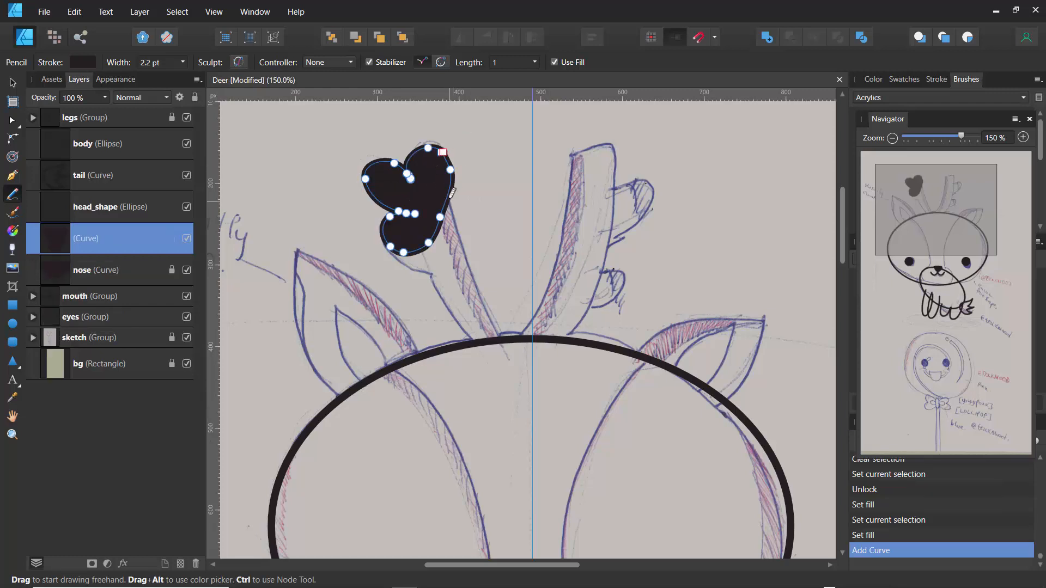
key(ctrl+z)
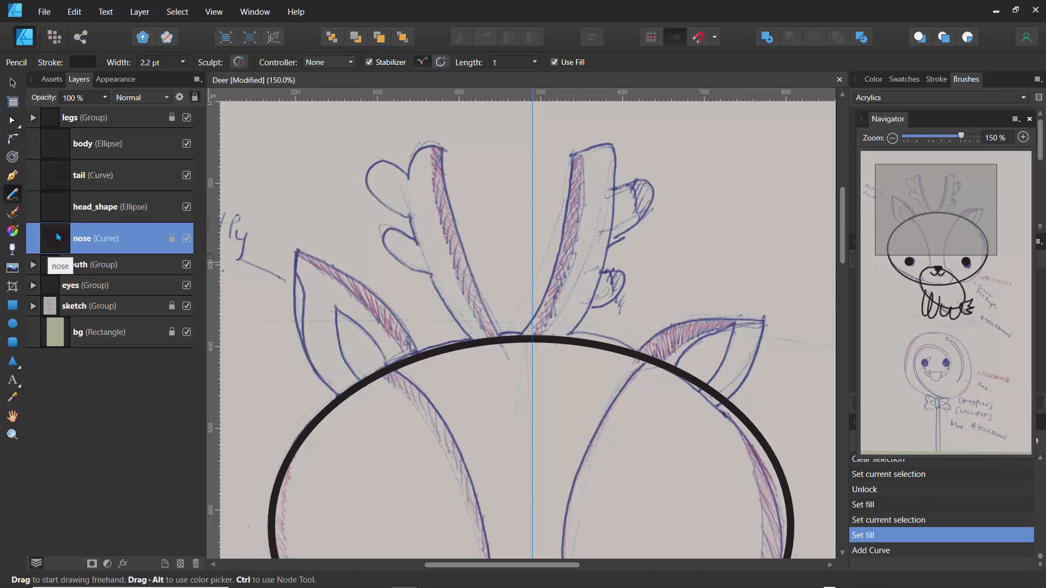
click(13, 173)
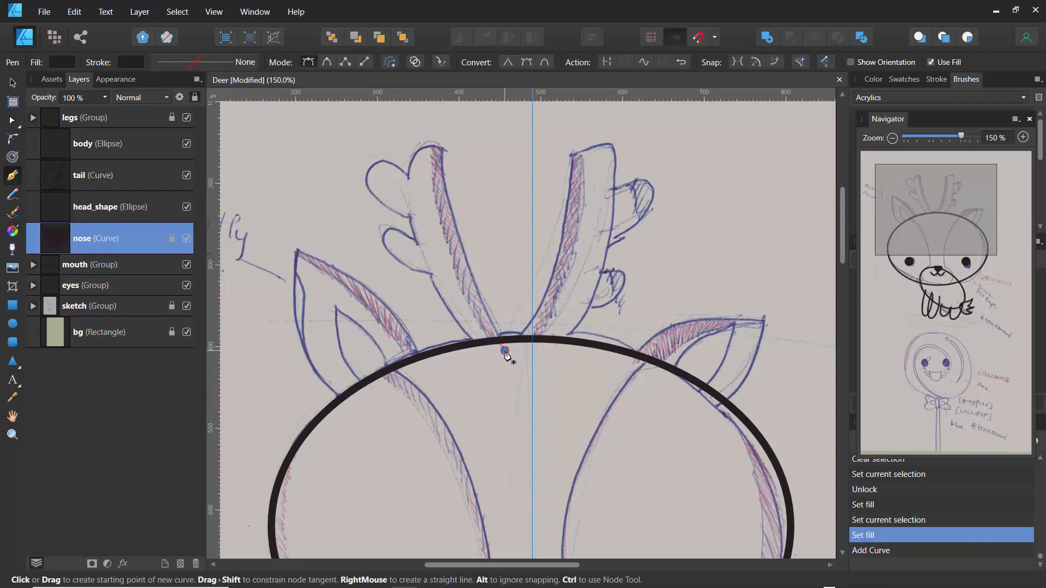
click(504, 350)
click(441, 148)
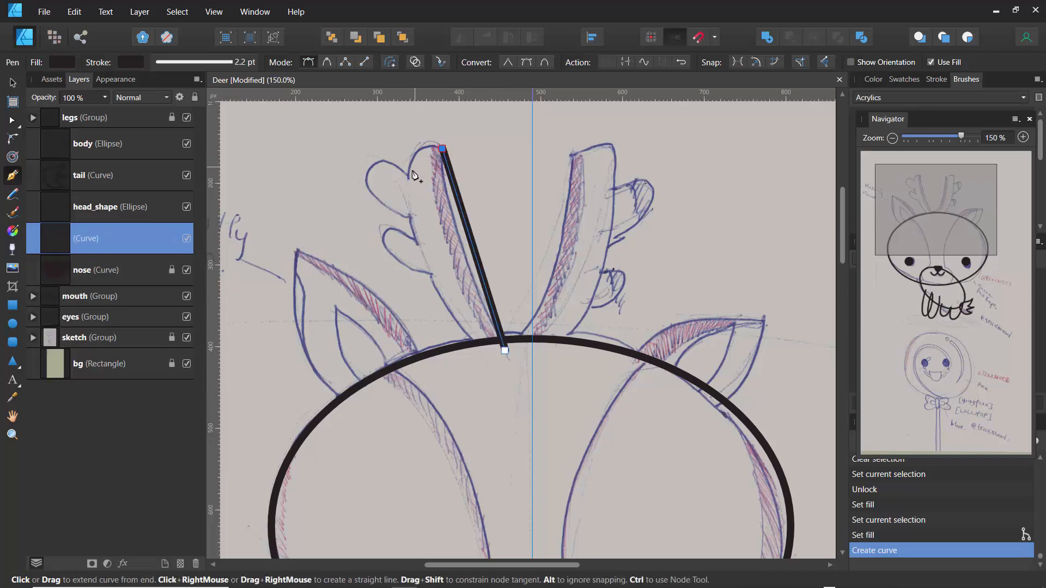
click(408, 176)
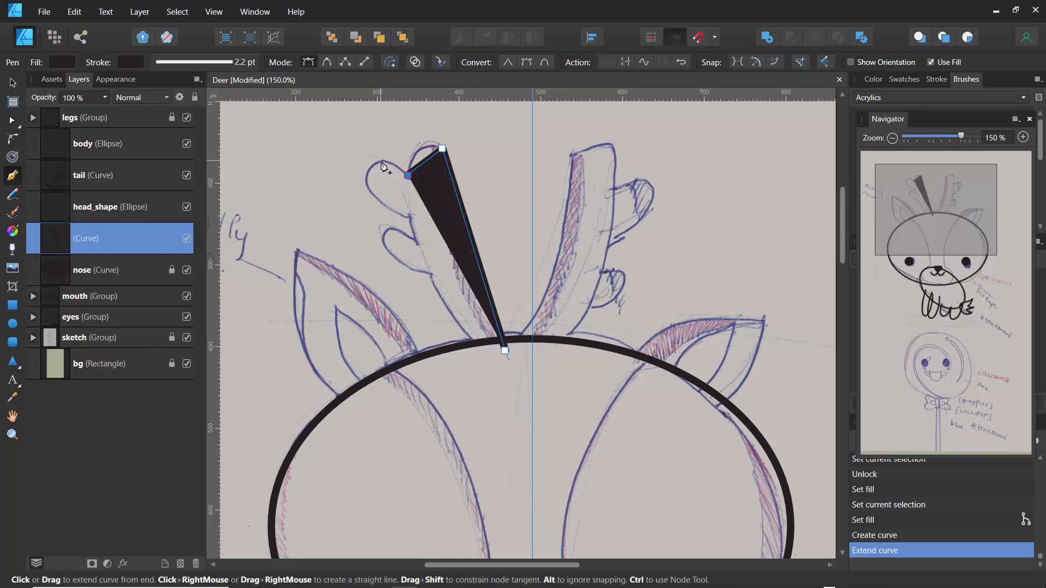
click(62, 62)
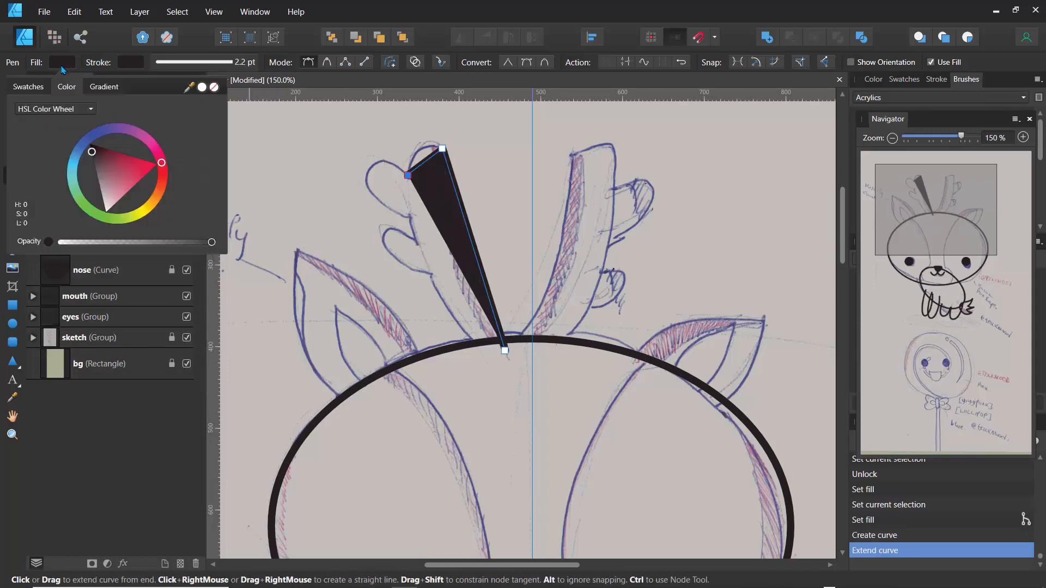
click(214, 87)
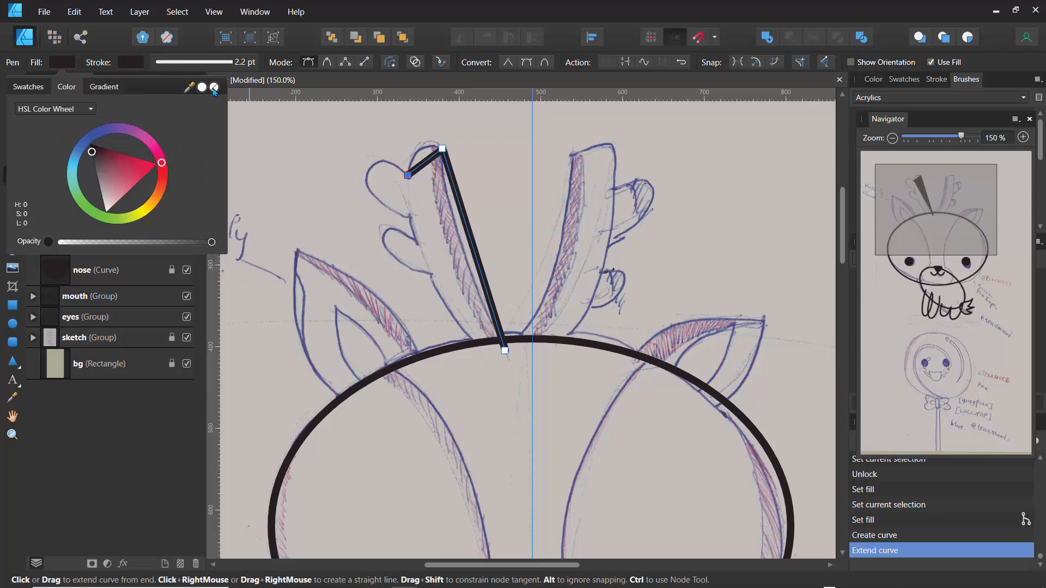
click(373, 165)
click(371, 192)
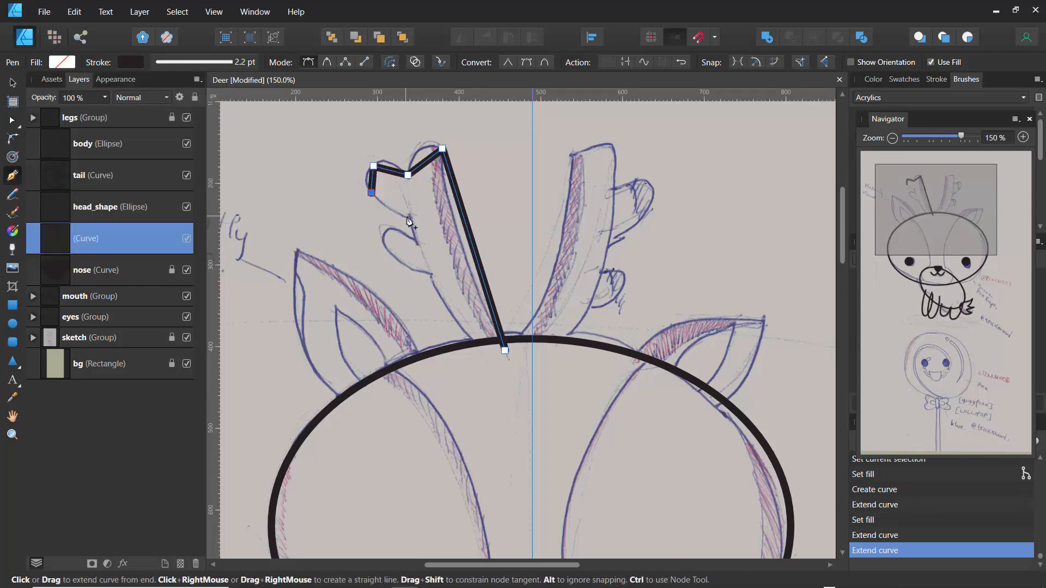
click(407, 215)
click(415, 239)
click(387, 229)
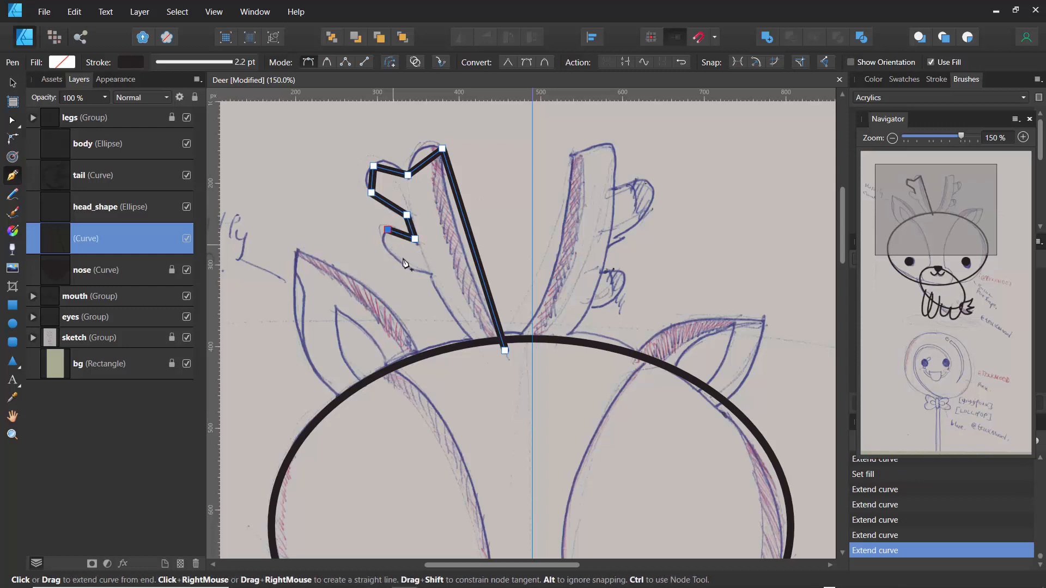
click(425, 271)
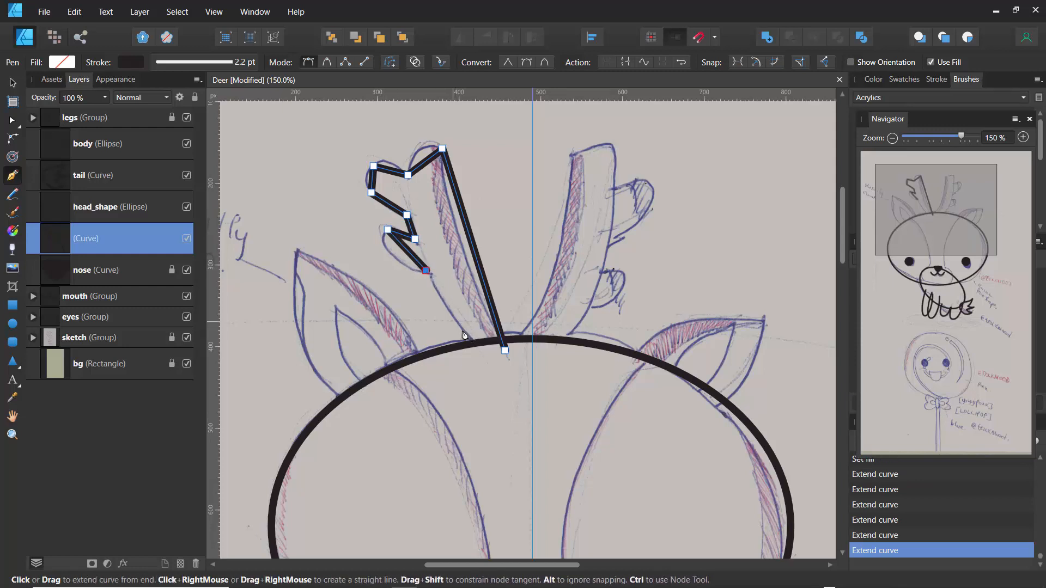
click(482, 353)
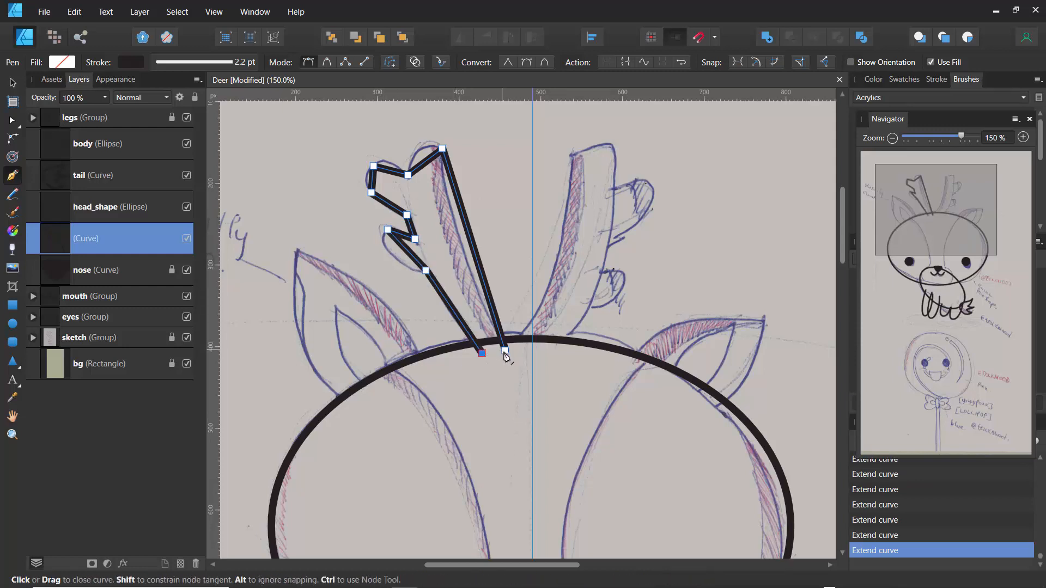
click(505, 352)
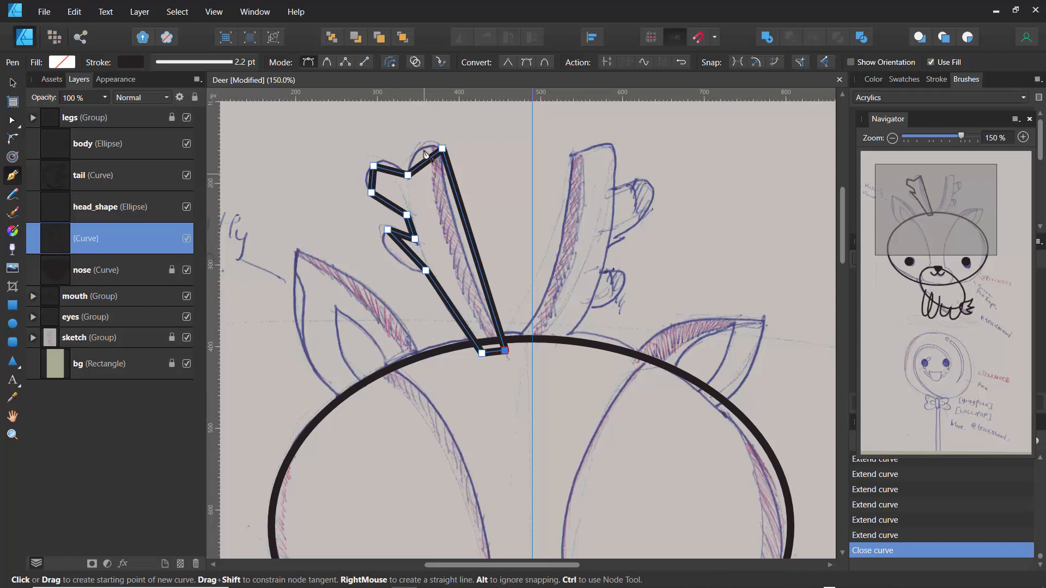
key(ctrl+z)
key(ctrl+z)
key(ctrl+z)
key(ctrl+z)
key(ctrl+z)
key(ctrl+z)
key(ctrl+z)
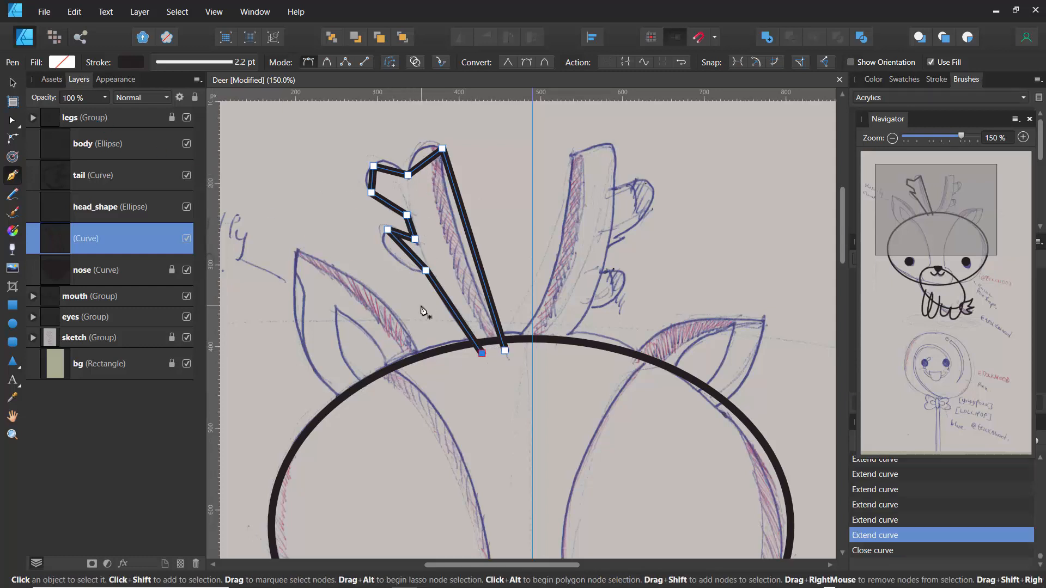
key(ctrl+z)
key(ctrl+z)
key(ctrl+z)
key(ctrl+z)
key(ctrl+z)
key(ctrl+z)
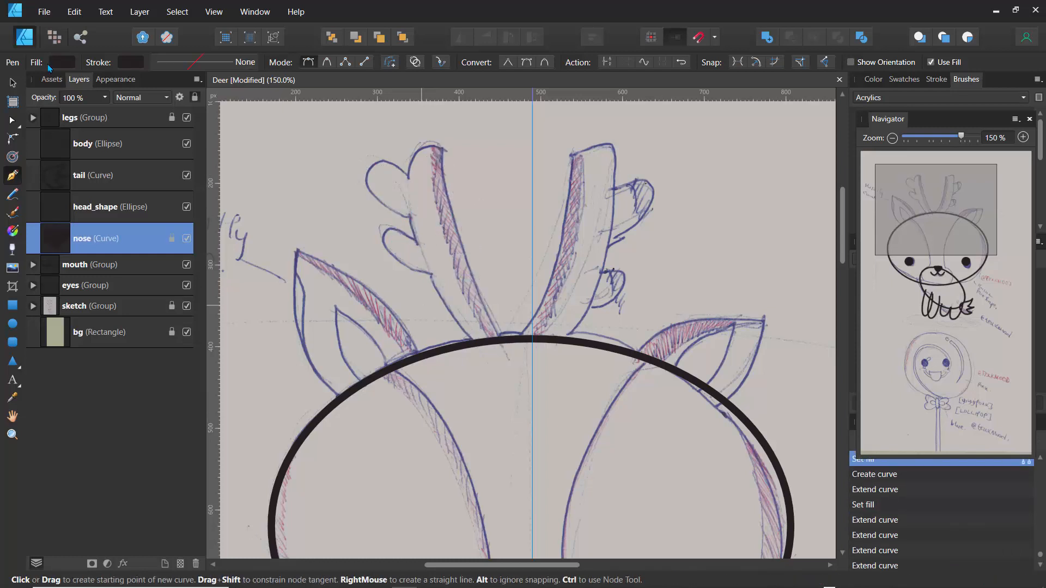
- Clear the layer selection and set the Pen tool's fill to none while keeping the dark 2.2 pt stroke
click(14, 86)
click(261, 143)
click(12, 177)
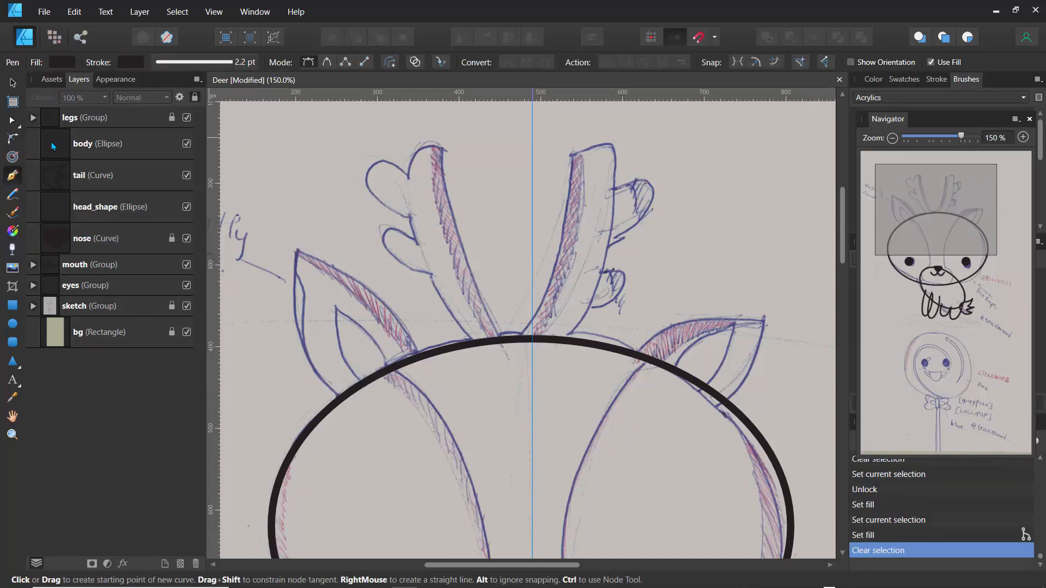
click(62, 62)
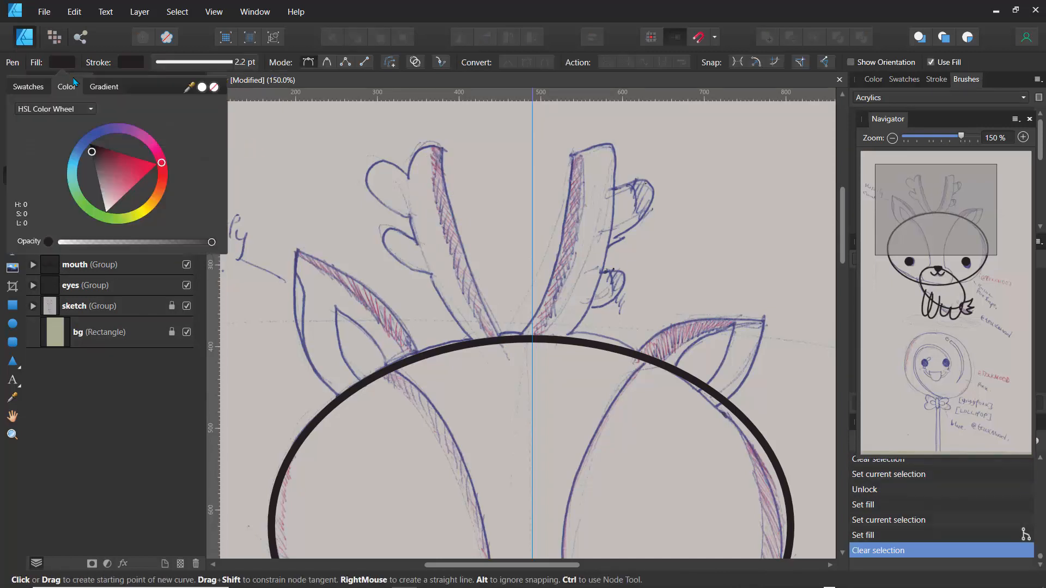
click(214, 87)
- Trace the sketch's left antler with the Pen tool as a closed outline of straight segments starting and ending at the head outline
click(502, 338)
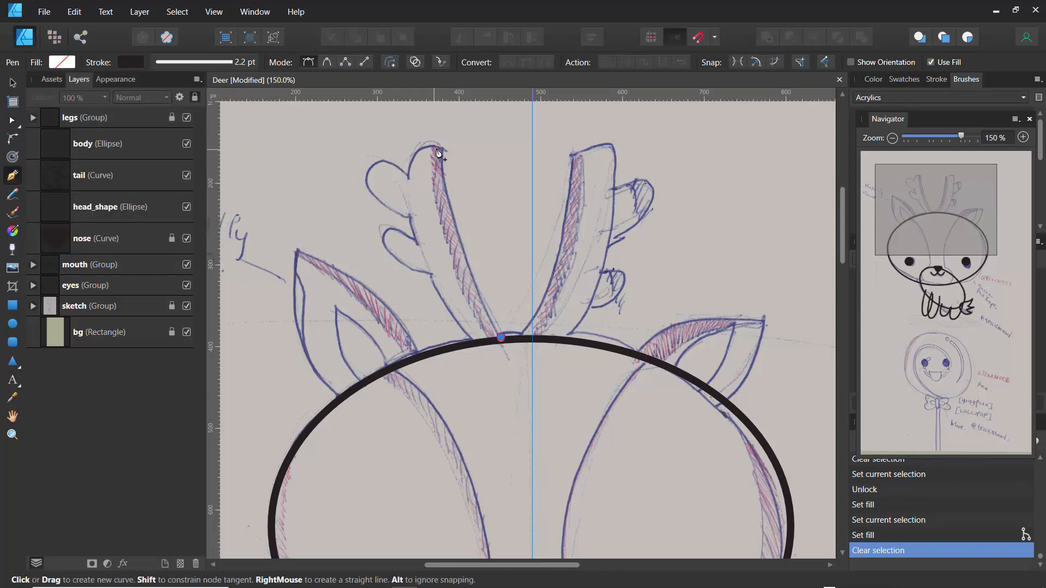
click(441, 148)
click(408, 176)
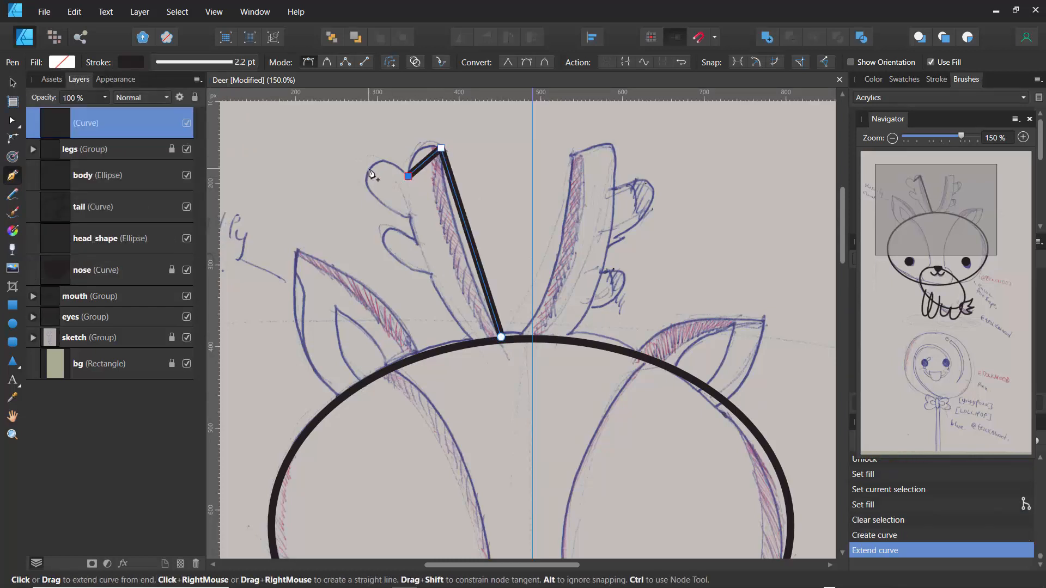
click(369, 168)
click(409, 216)
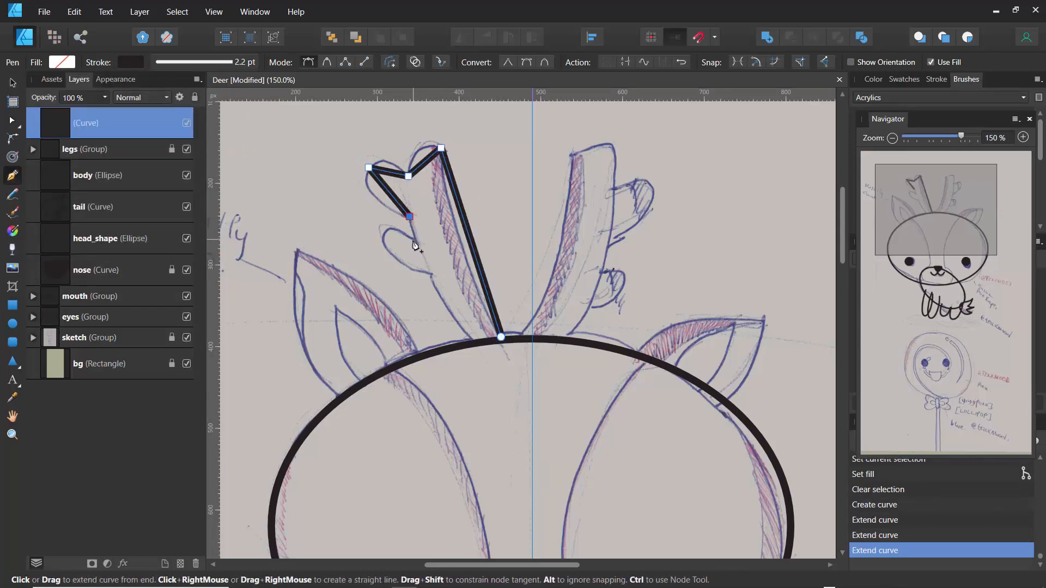
click(413, 239)
click(385, 237)
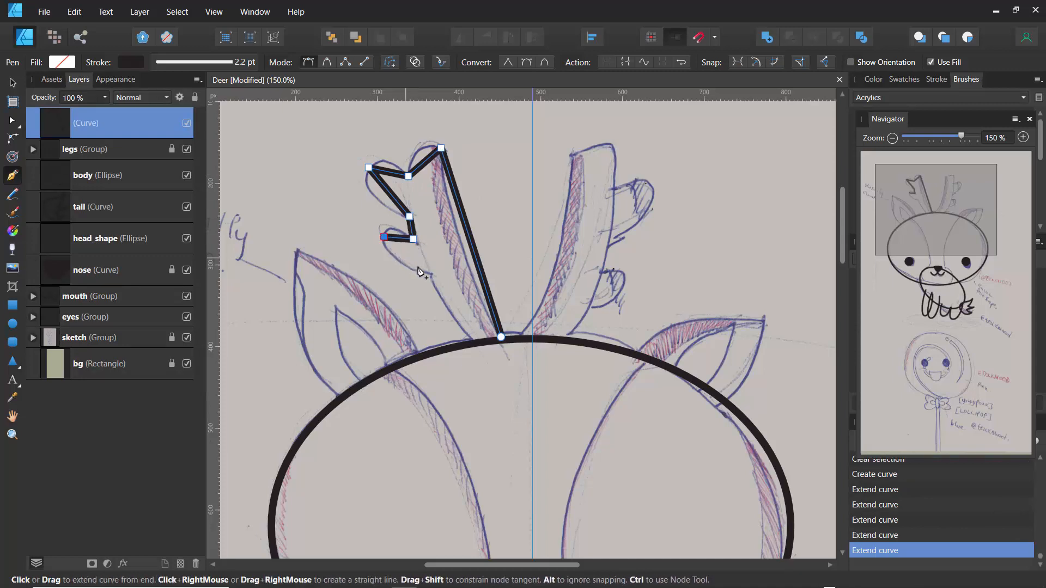
click(430, 270)
click(477, 349)
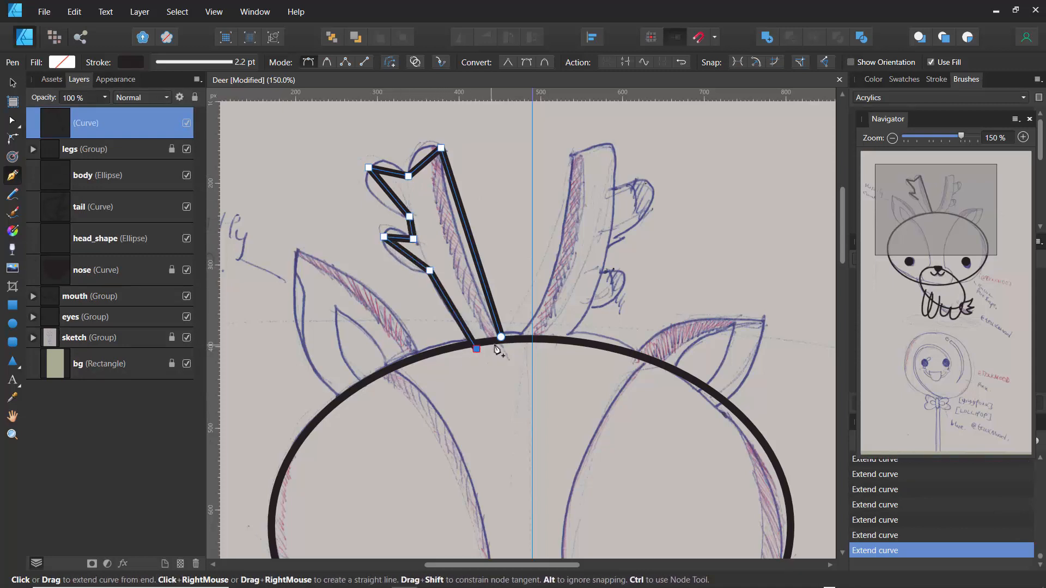
click(499, 343)
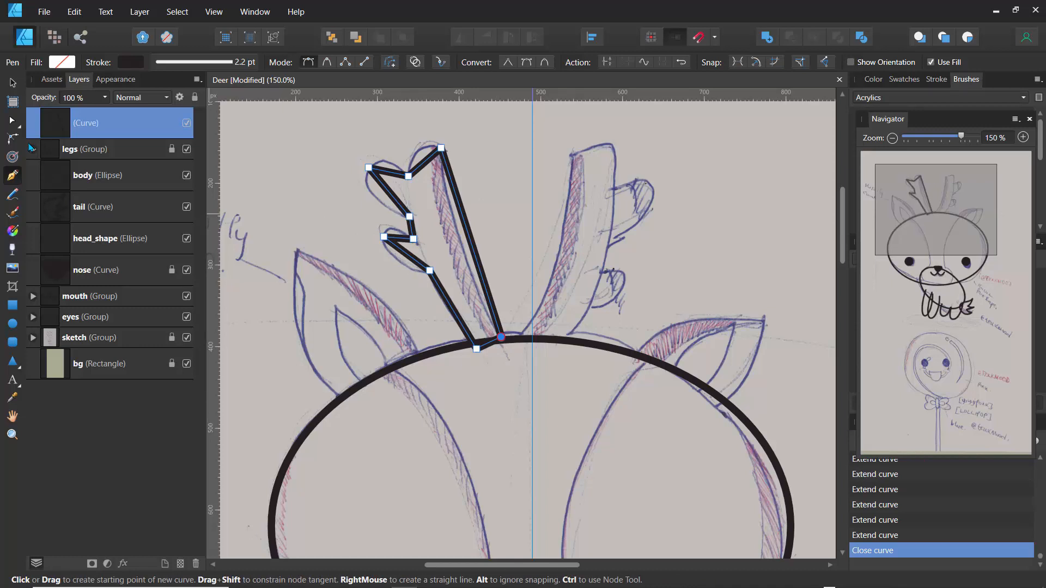
- Bend the left antler's segments to follow the sketched curves, align its base with the head outline, and deselect it
click(18, 125)
click(63, 121)
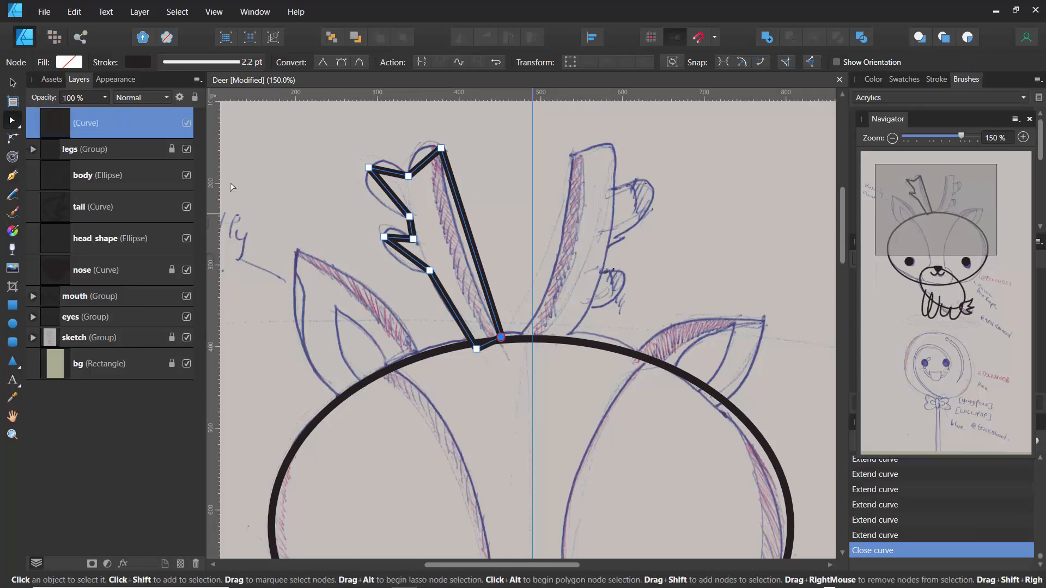
drag(474, 251, 387, 162)
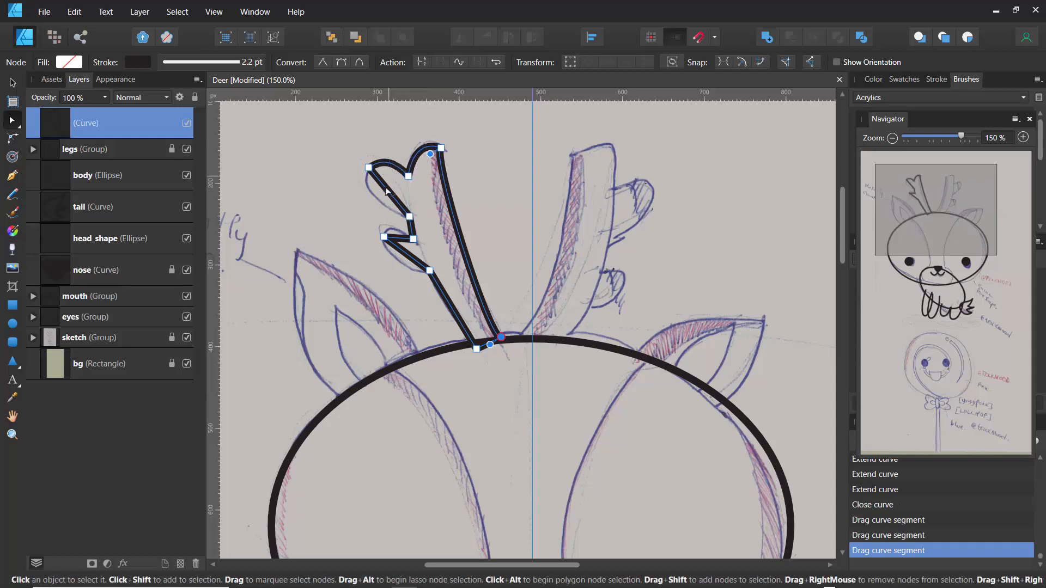
drag(376, 203, 393, 262)
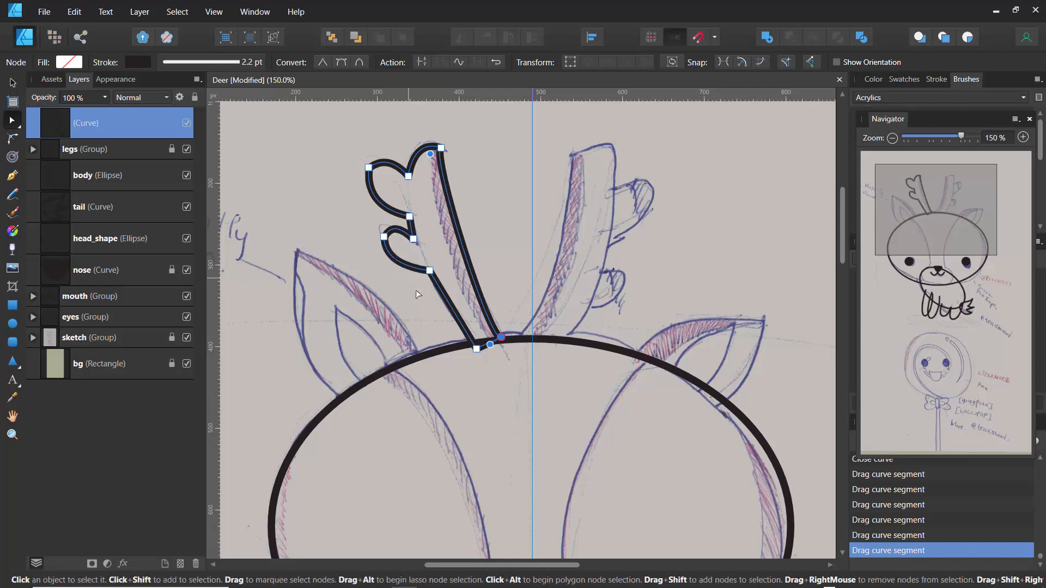
drag(475, 351, 504, 341)
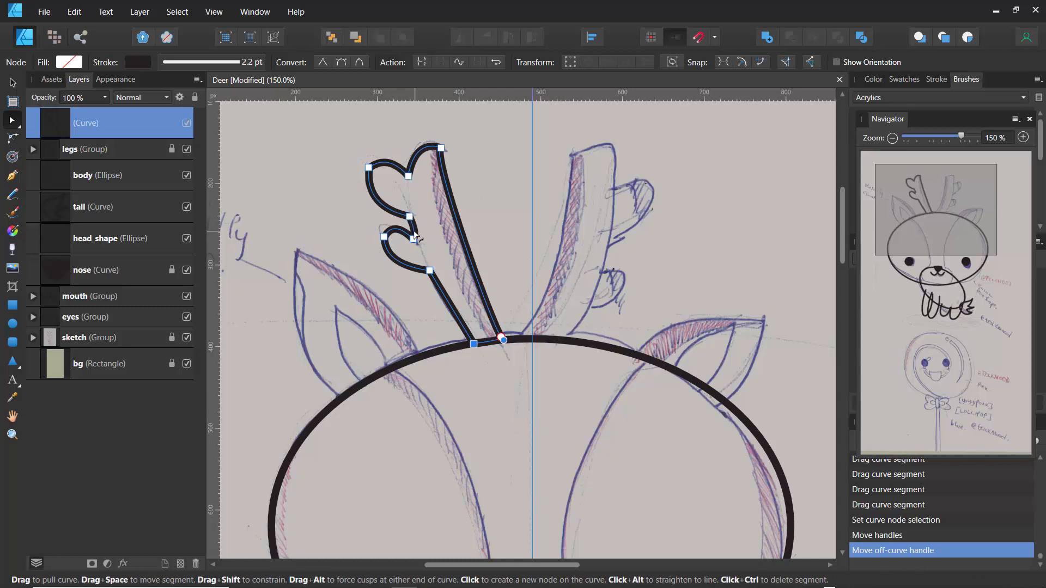
drag(415, 237, 413, 238)
click(359, 209)
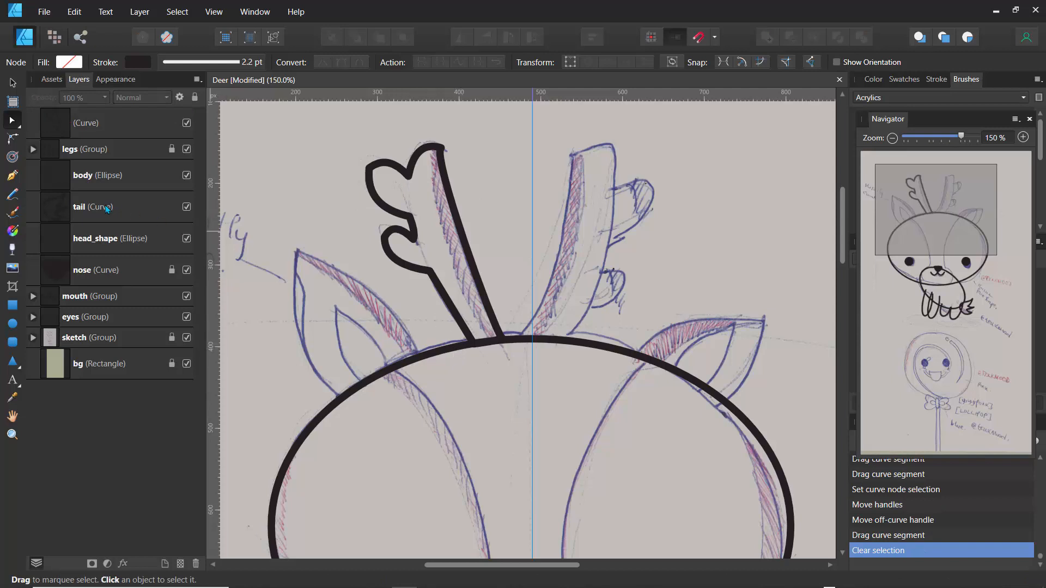
- Start tracing the sketch's right antler with the Pen tool from its inner upper tip
click(13, 177)
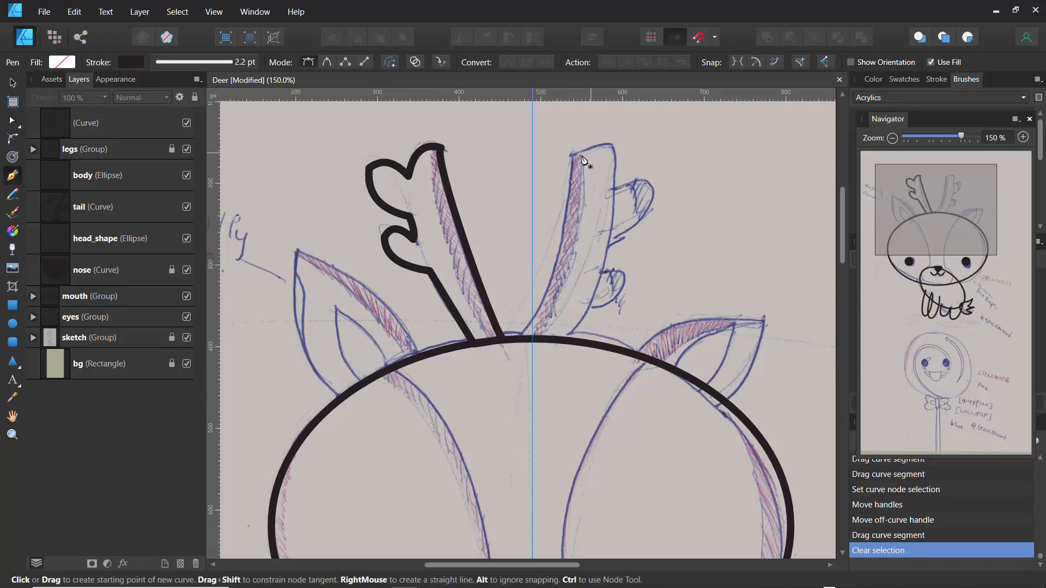
click(570, 156)
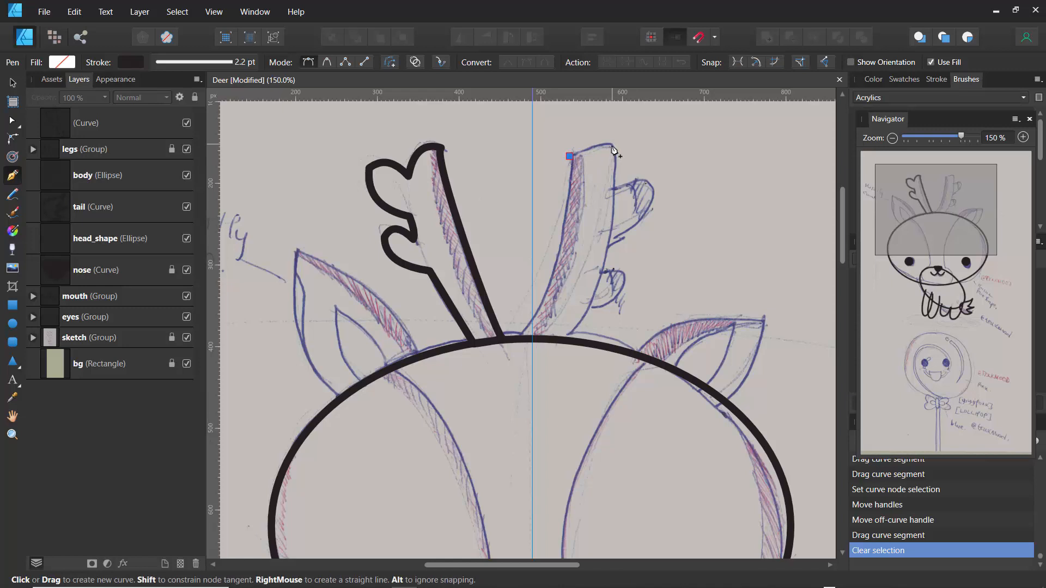
- Draw a closed straight-segment Pen outline of the right antler over the sketch, including both prongs and the base on the head
click(611, 144)
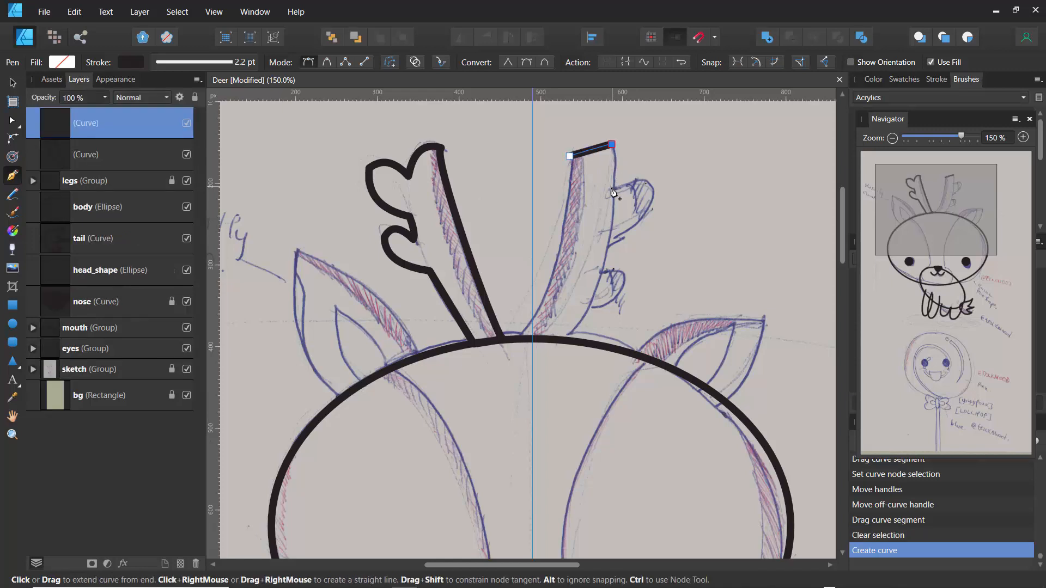
click(610, 187)
click(654, 184)
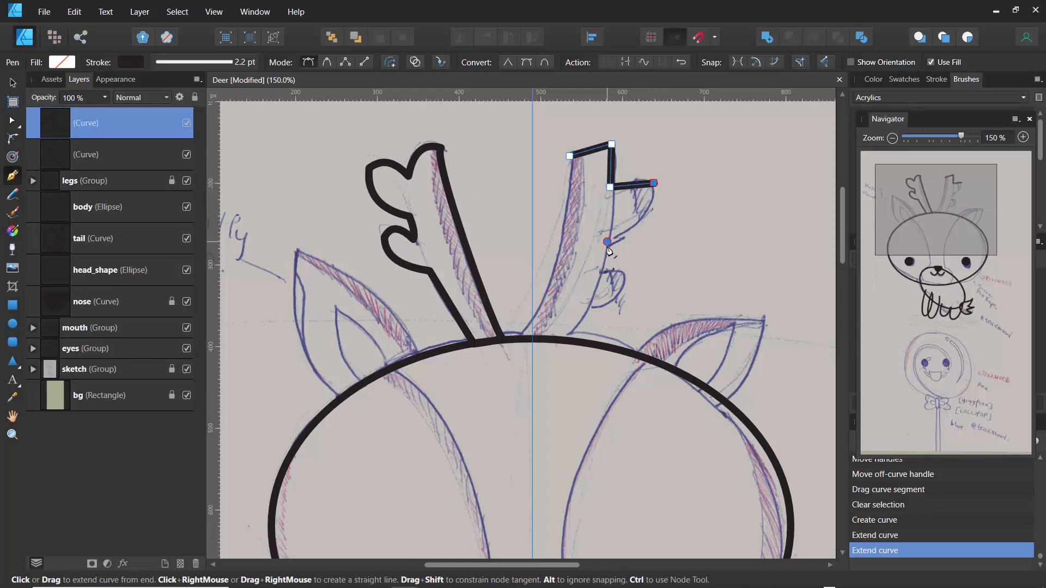
click(608, 241)
click(600, 272)
click(620, 283)
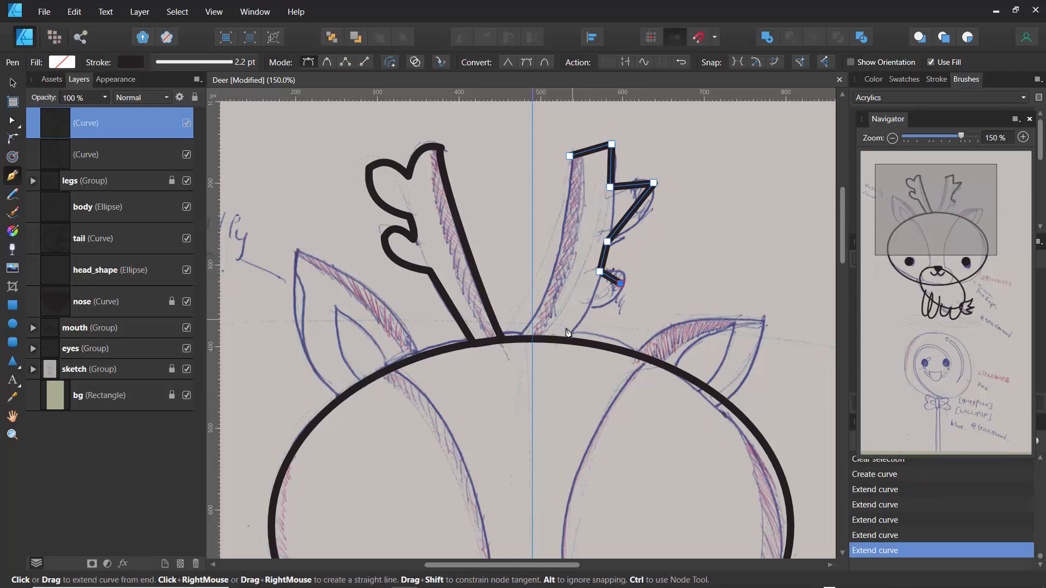
click(593, 303)
click(564, 340)
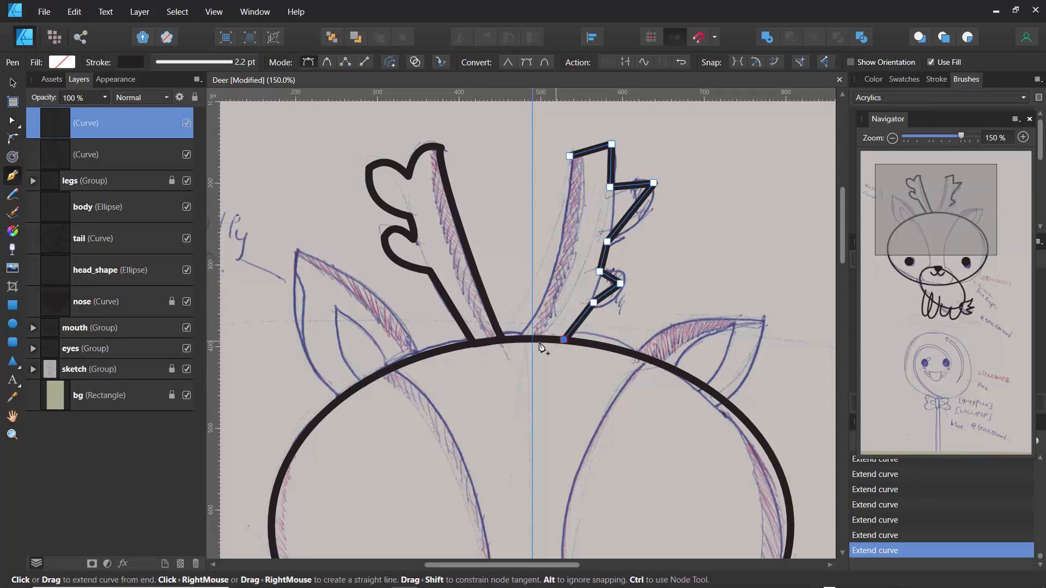
click(518, 340)
click(570, 155)
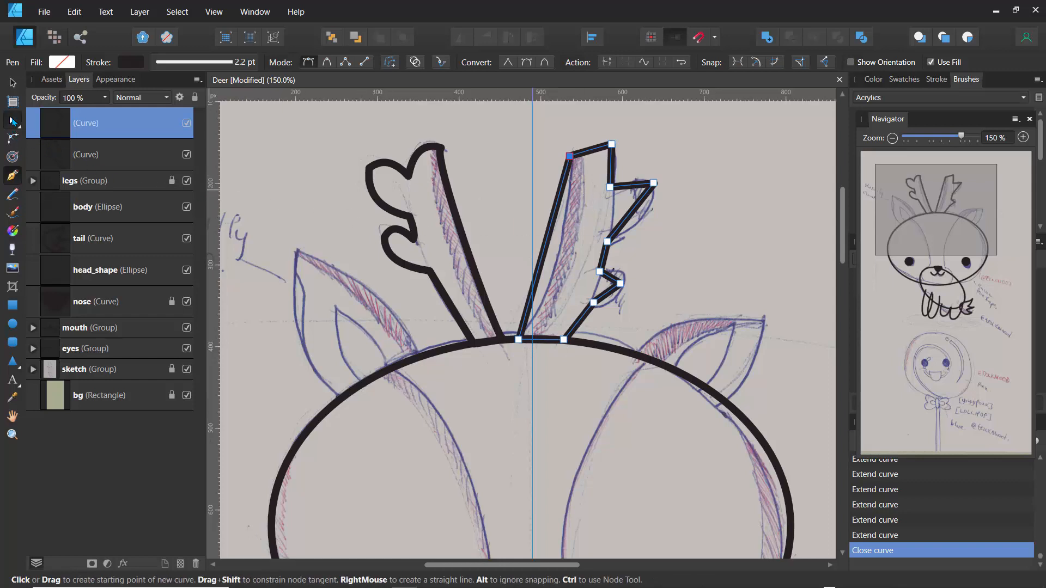
- Bend the inner edges of the right and left antlers to follow the sketched curves
click(12, 120)
drag(544, 251, 563, 254)
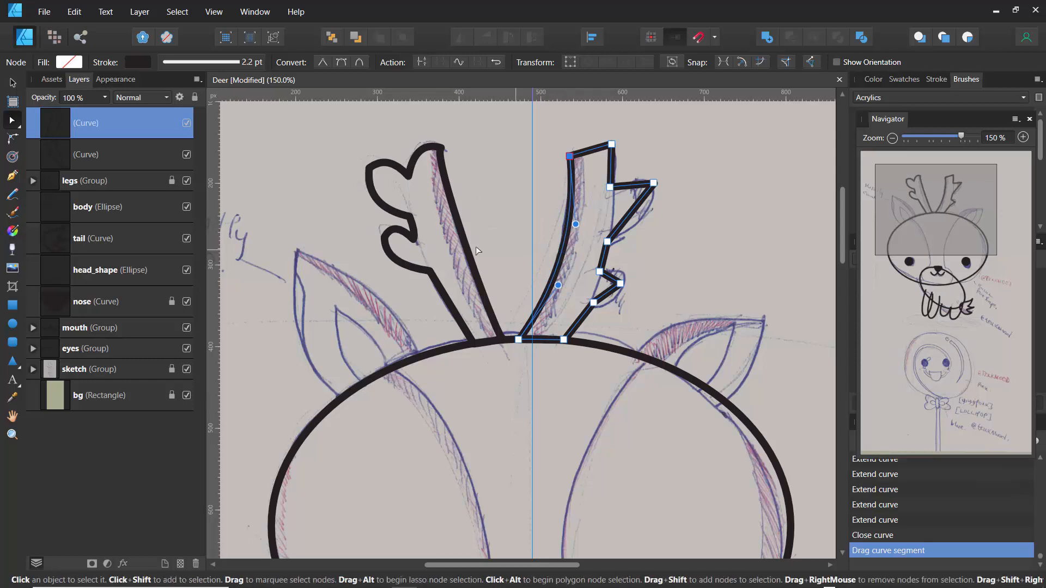
click(467, 245)
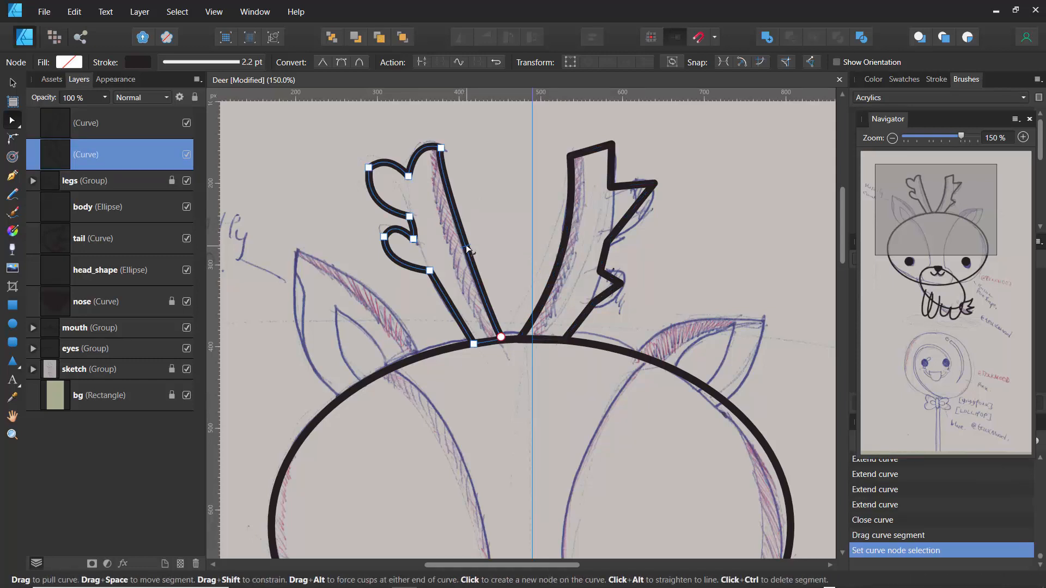
drag(462, 249, 461, 250)
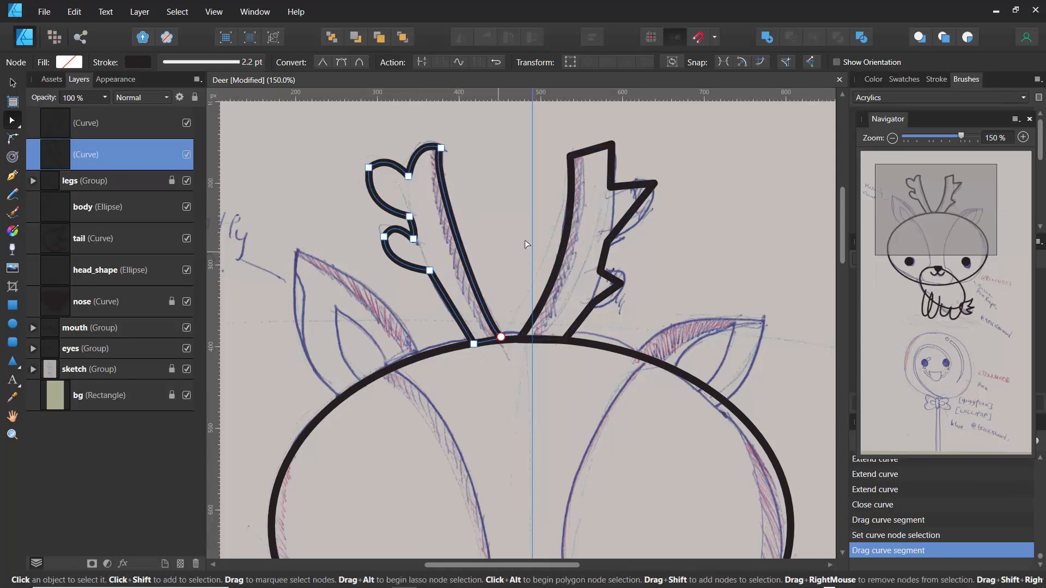
- Curve the right antler's upper prong along the sketch, convert its tip to a smooth node and adjust the tip's handles
click(588, 157)
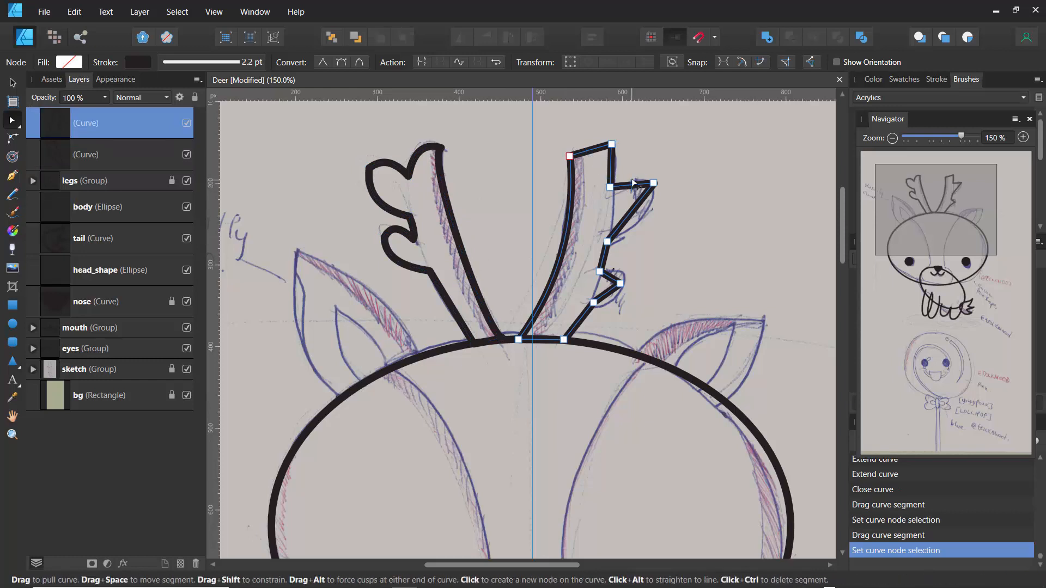
mouse_move(632, 181)
mouse_down()
mouse_move(645, 219)
mouse_move(611, 192)
mouse_move(639, 177)
mouse_up()
click(612, 198)
click(654, 183)
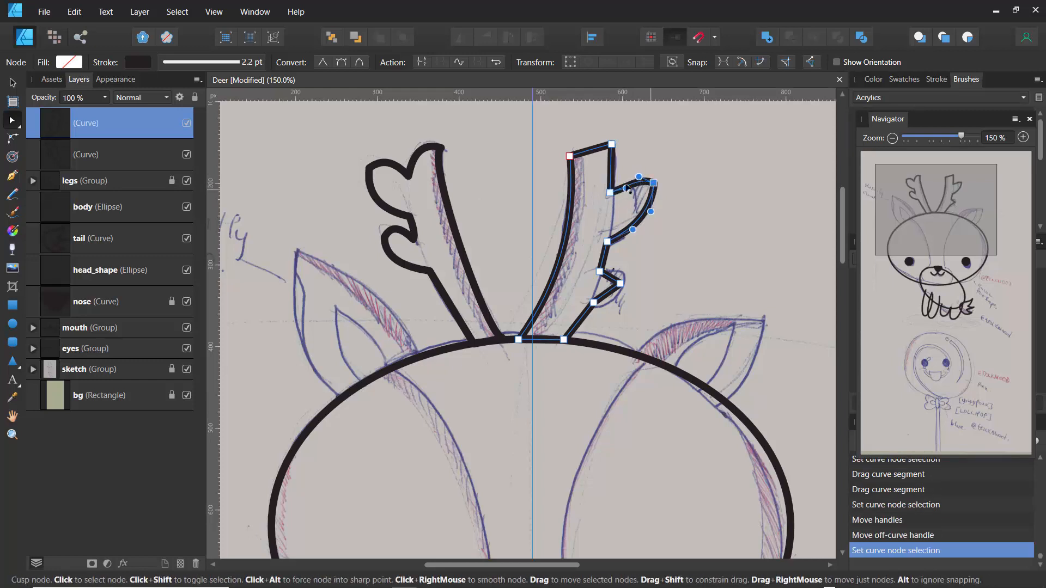
click(342, 62)
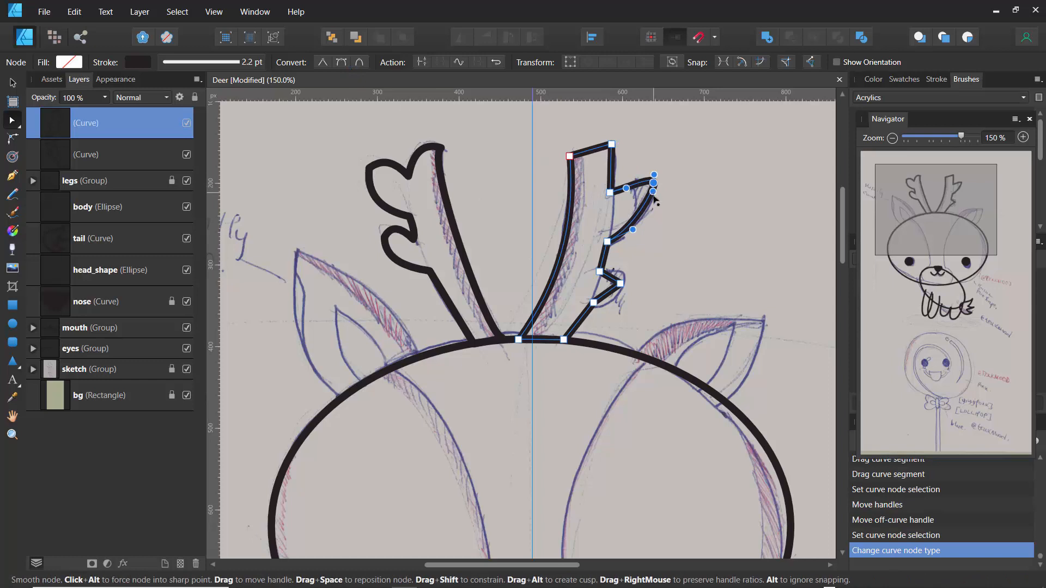
drag(653, 191, 650, 168)
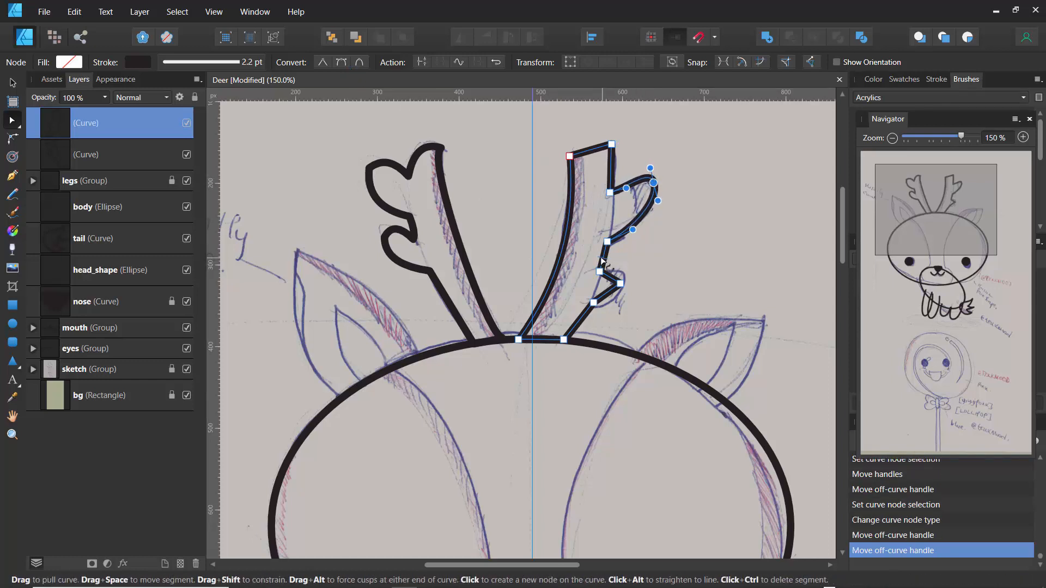
- Round the right antler's lower prong and bend its lower outer edge and top edge to match the sketch
drag(608, 276, 615, 303)
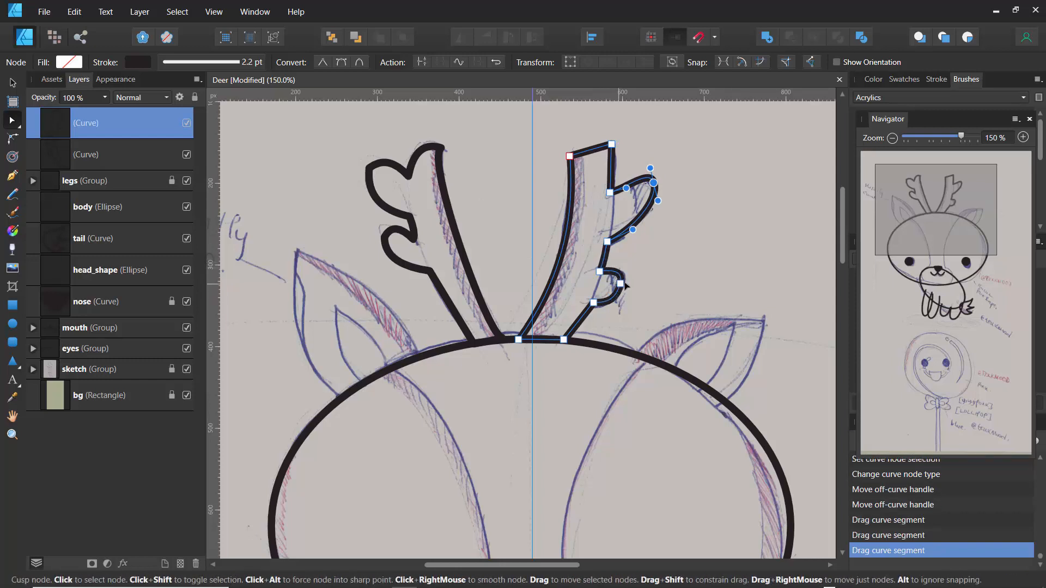
click(622, 284)
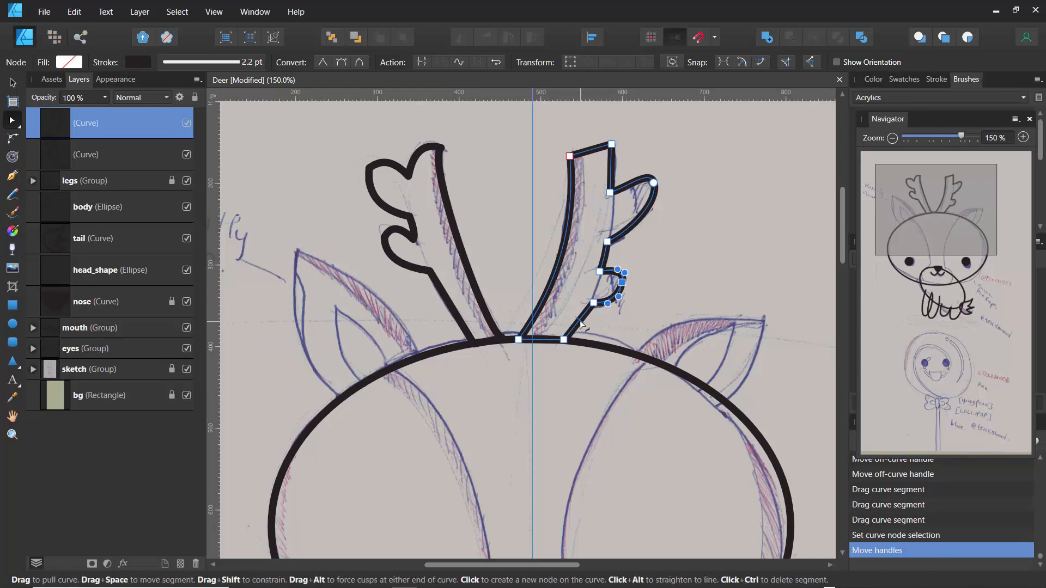
drag(579, 322, 579, 321)
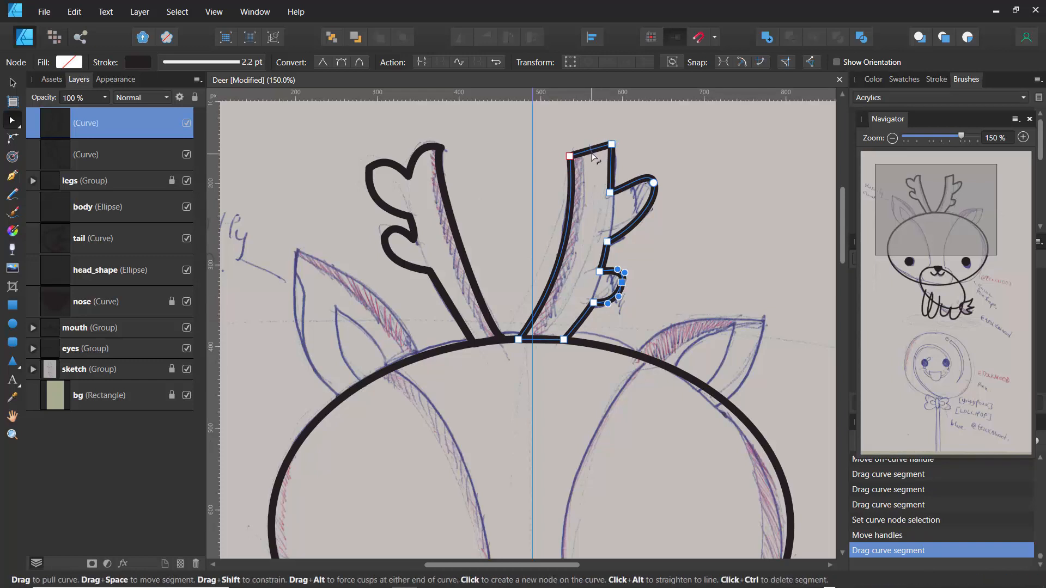
drag(590, 146, 588, 146)
click(547, 139)
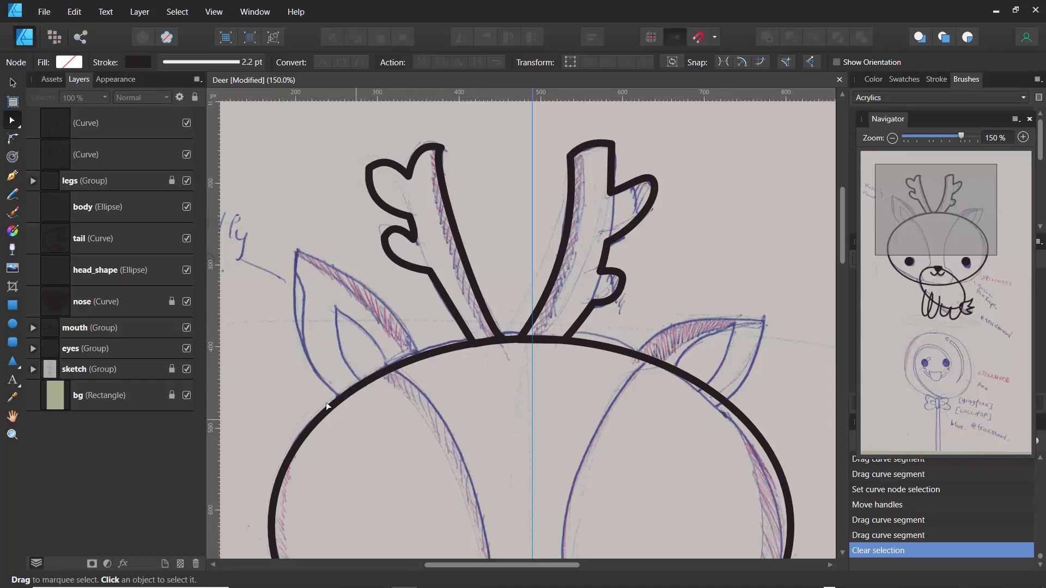
- Group the two antler curves and name the group "horns"
click(66, 127)
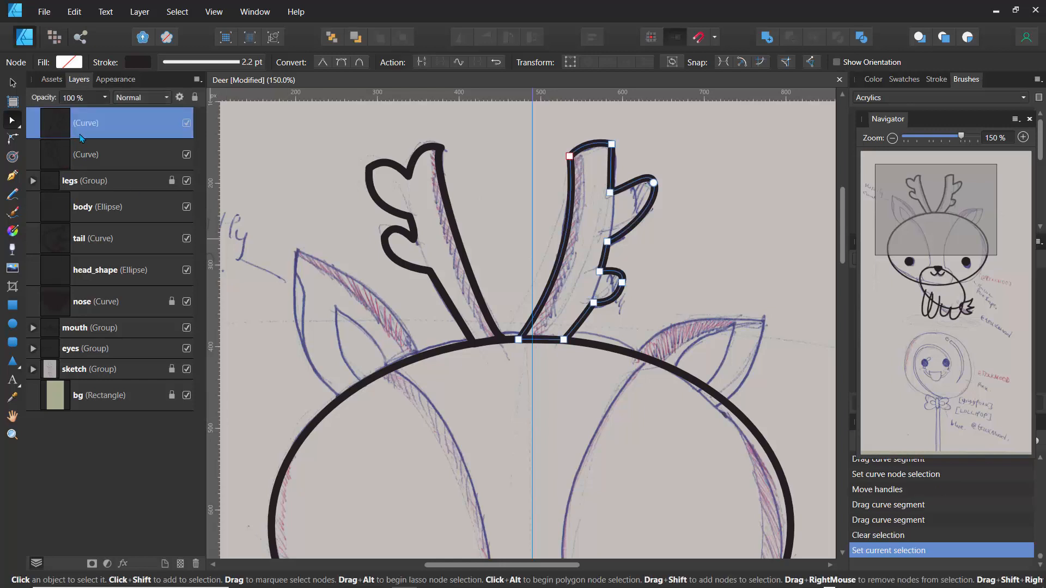
shift+click(67, 158)
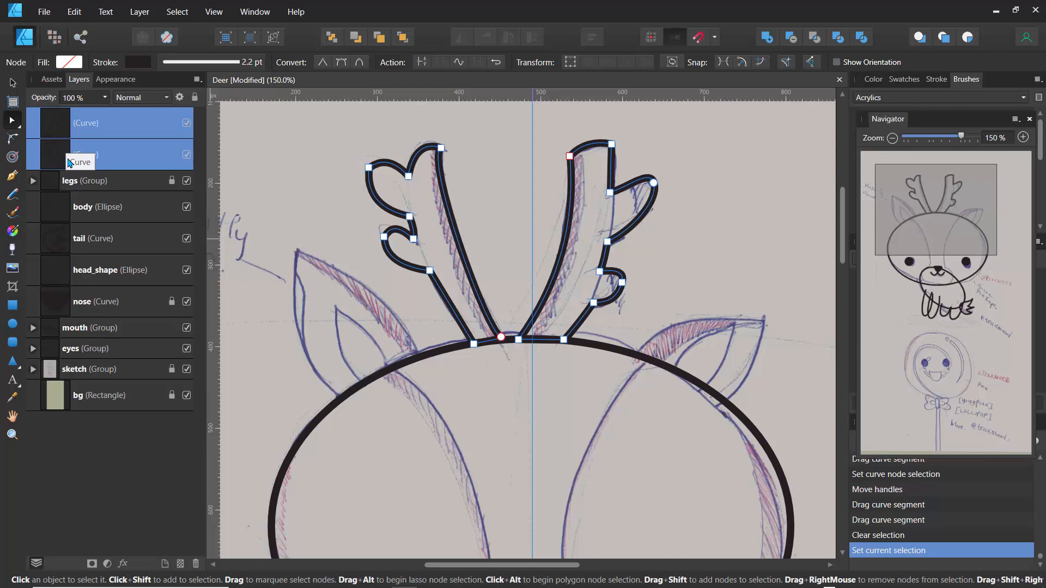
key(ctrl+g)
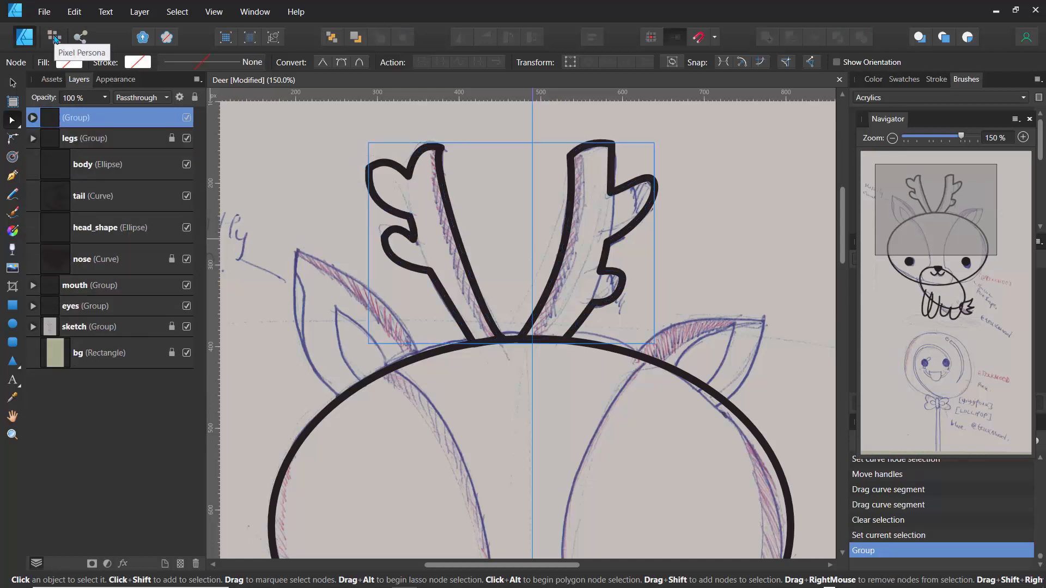
double_click(77, 118)
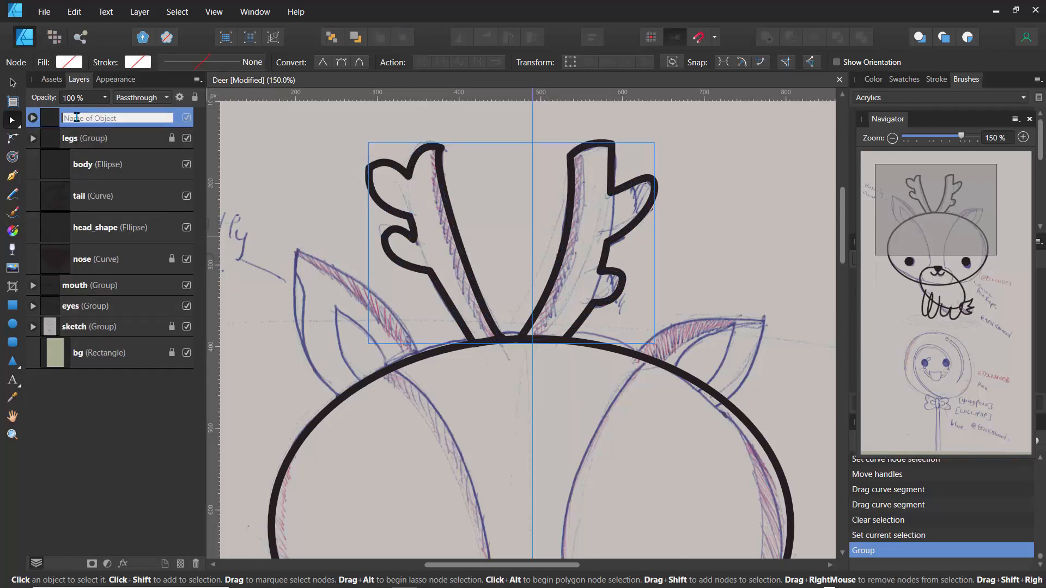
text(horns)
key(Return)
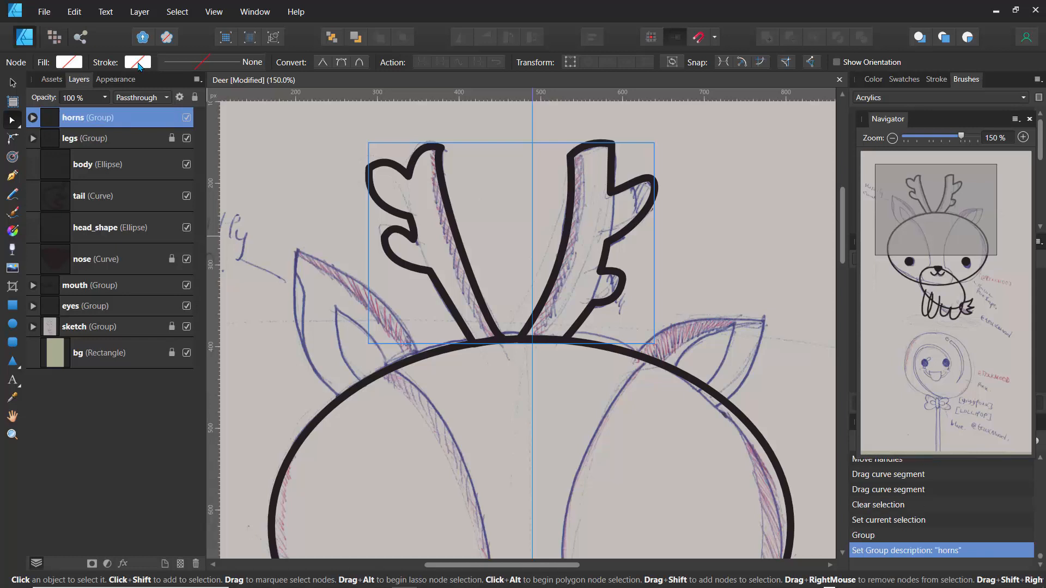
mouse_move(675, 587)
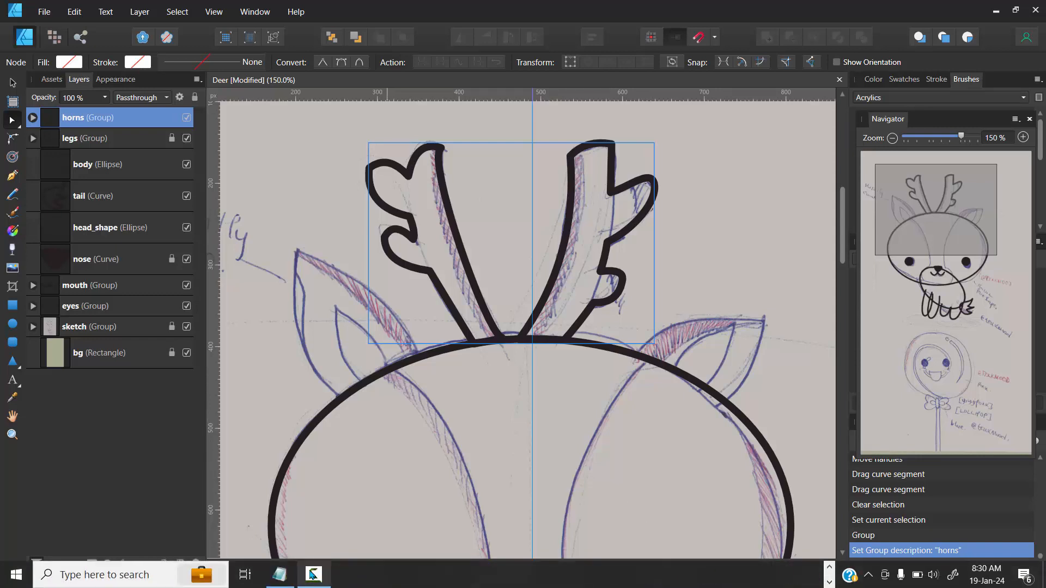
click(315, 575)
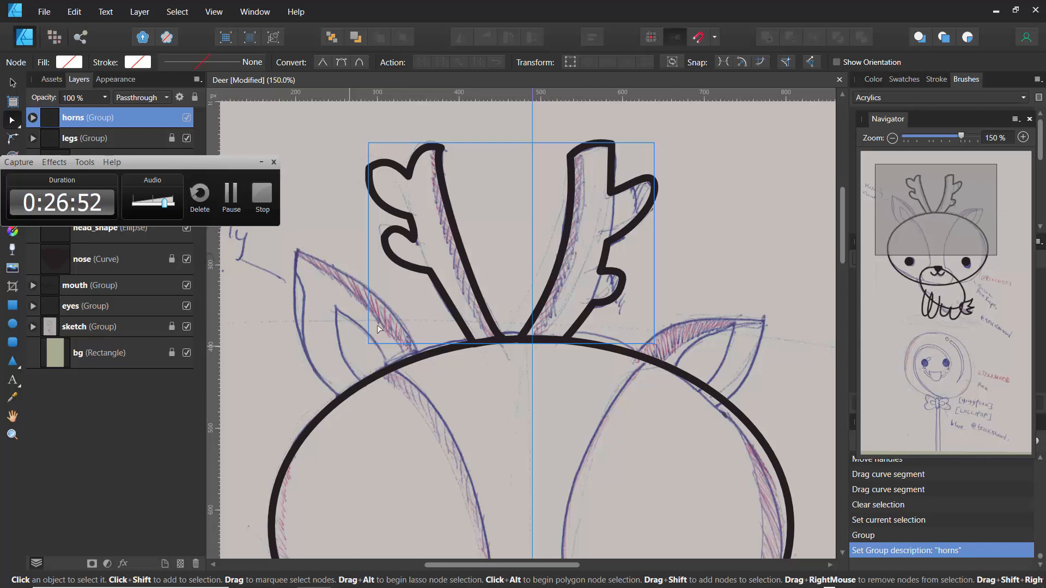
click(231, 204)
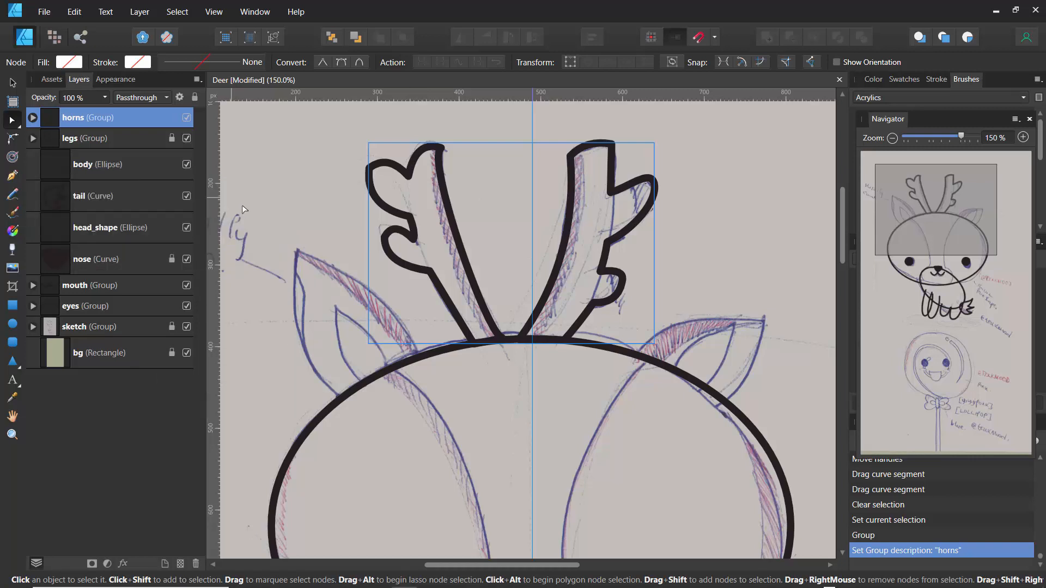
- Reshape the left antler by curving its lower outer edge, bending the upper prong's top edge inward and adjusting the lower prong's tip
click(449, 305)
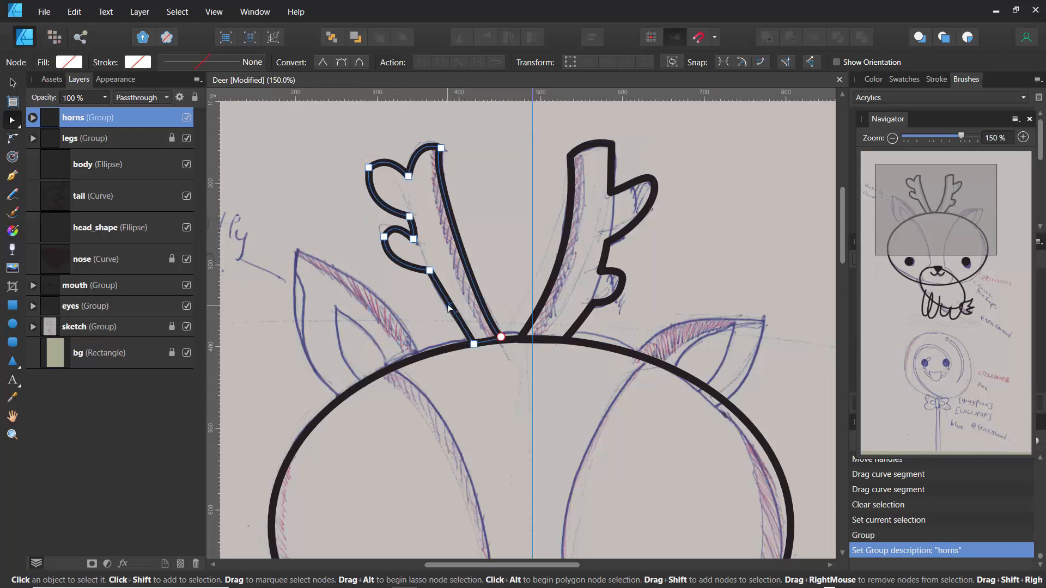
drag(450, 305, 448, 313)
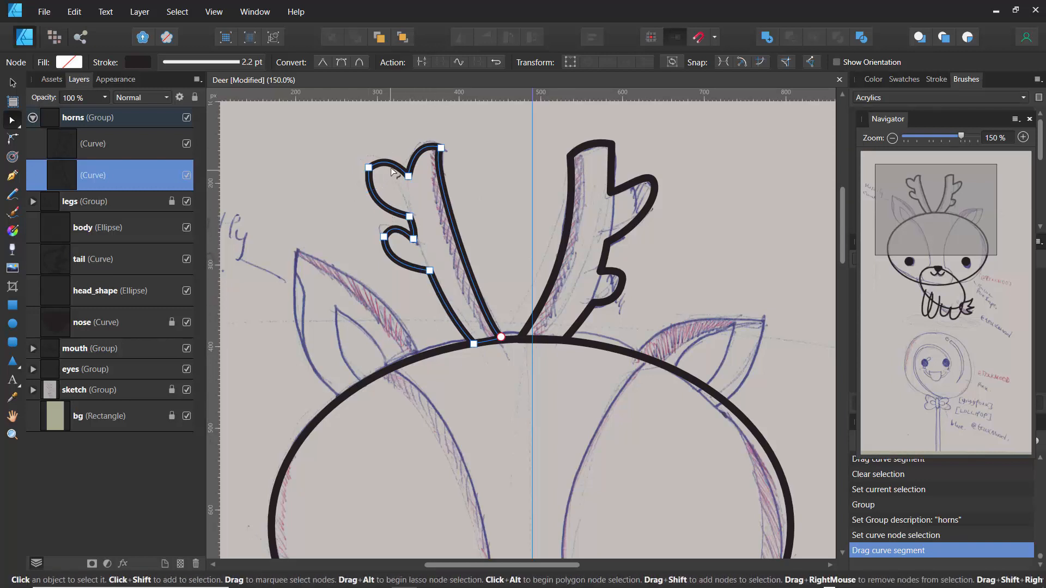
drag(390, 171, 390, 179)
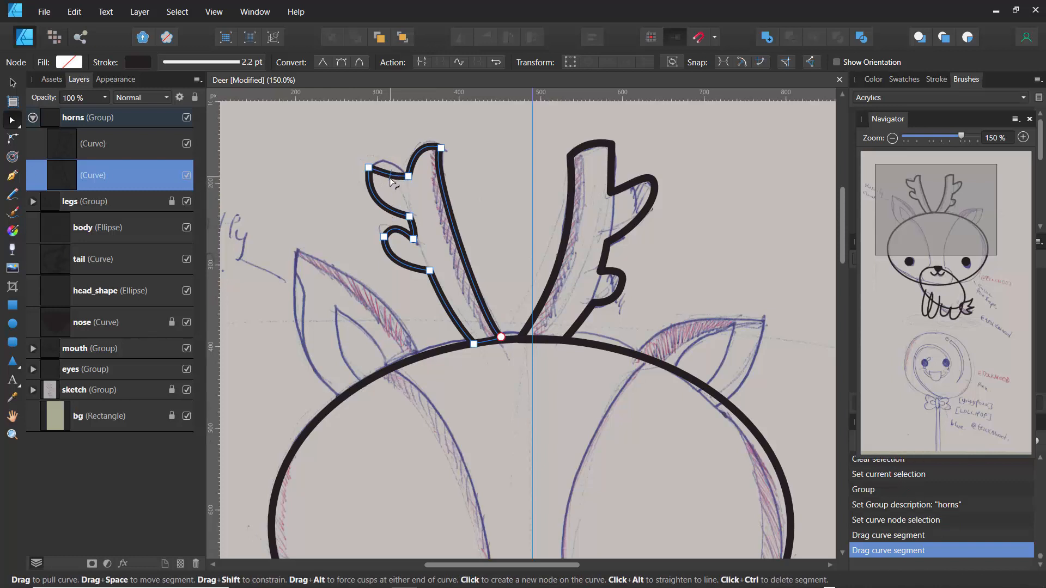
click(384, 237)
drag(384, 237, 387, 258)
click(350, 223)
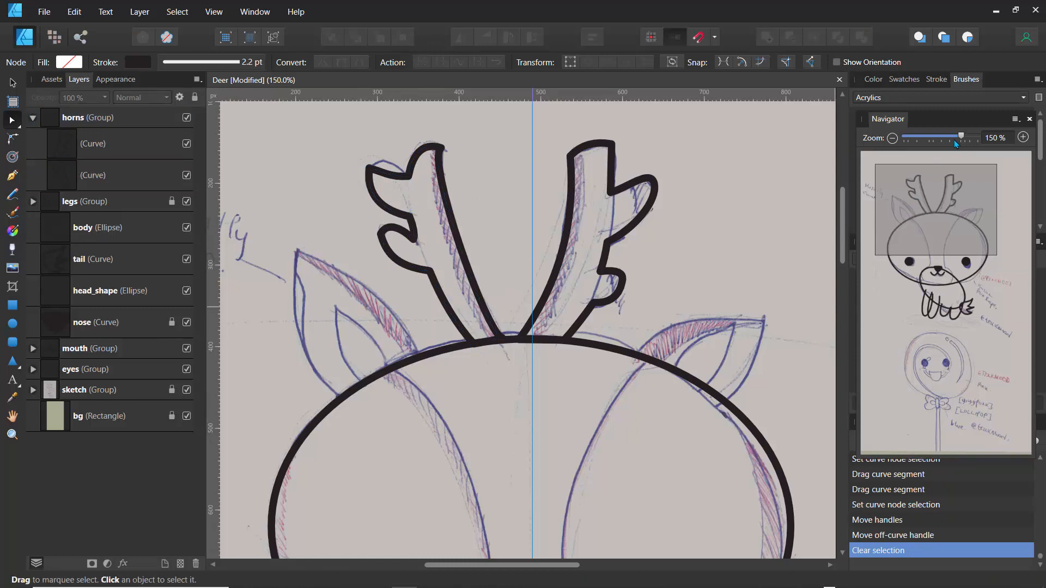
- Collapse the horns group and lock it
drag(960, 139, 951, 141)
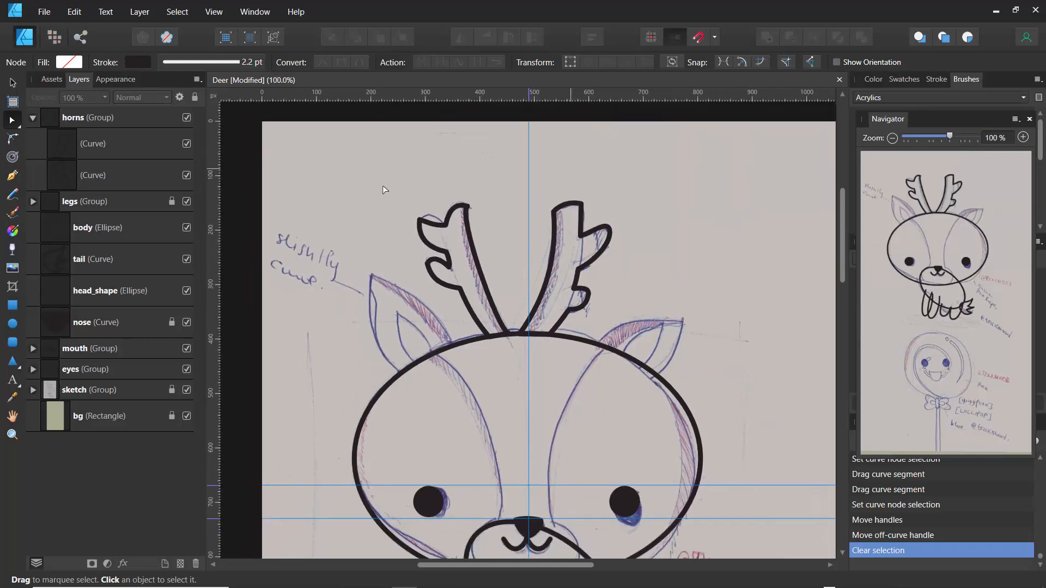
click(33, 118)
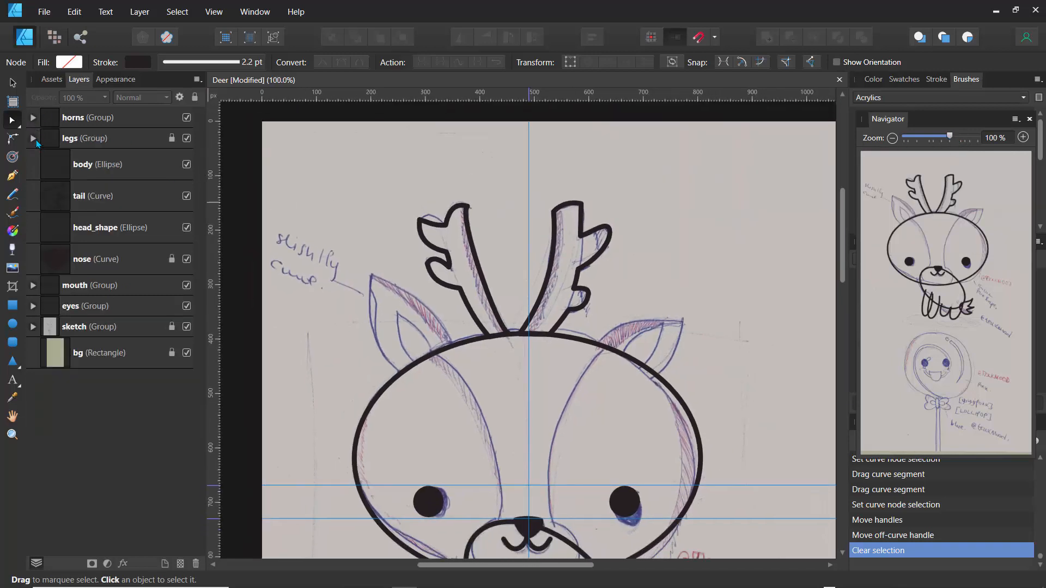
click(81, 121)
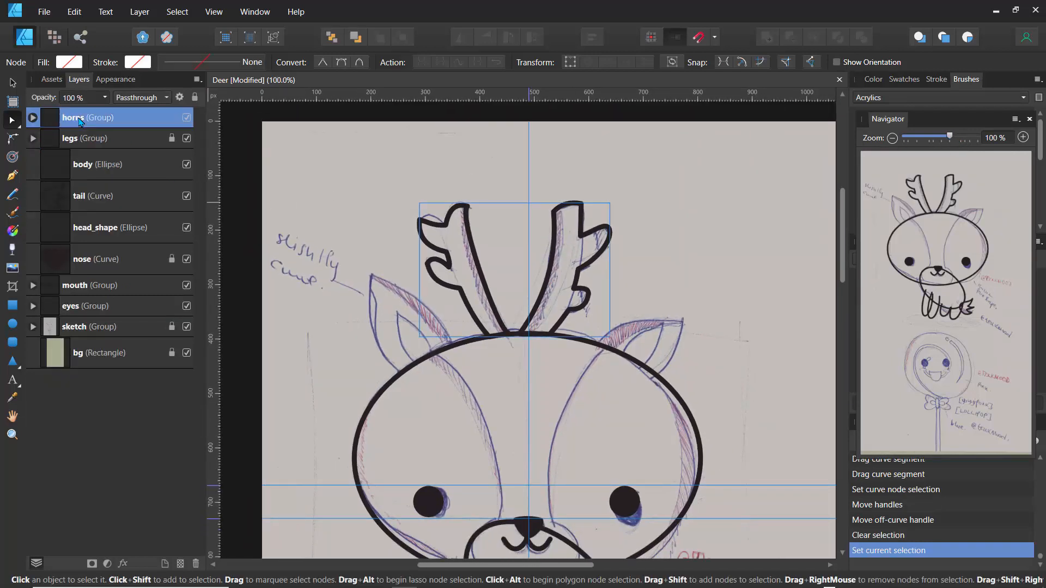
click(195, 98)
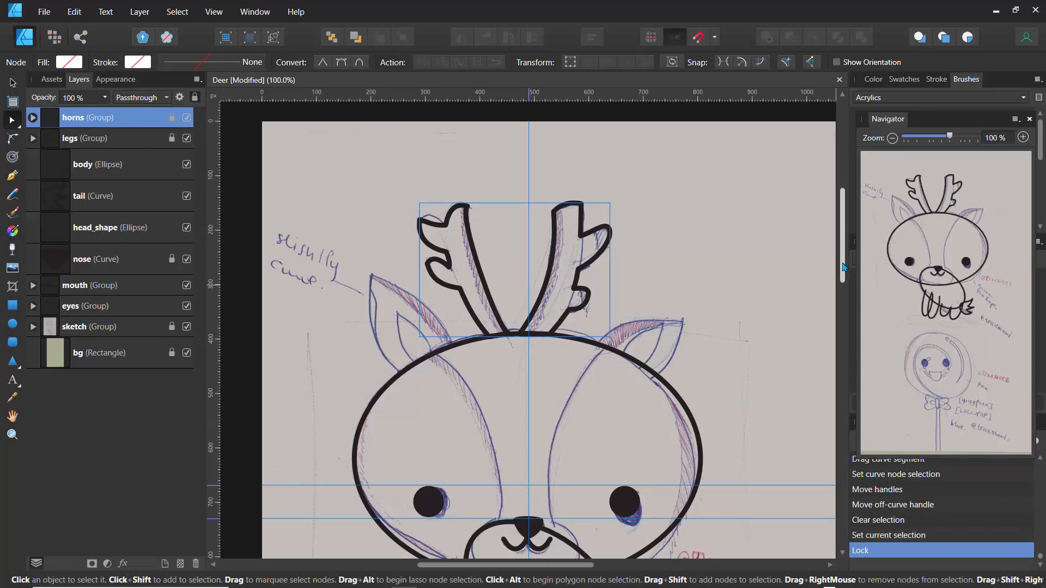
- Draw a closed three-point outline over the sketched left ear with the Pen tool, with its base on the head's edge
scroll(843, 267, down, 3)
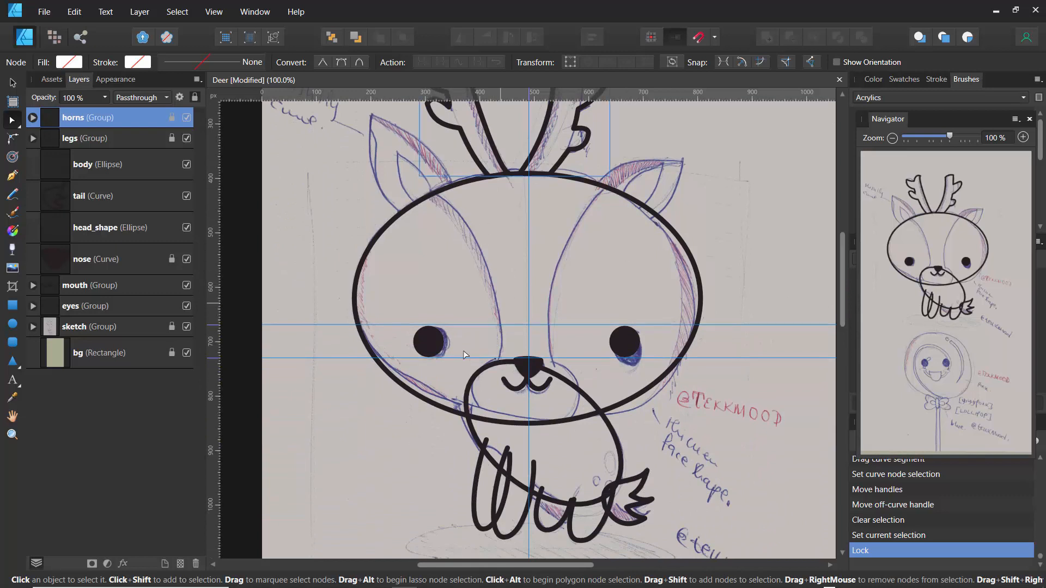
scroll(836, 301, up, 2)
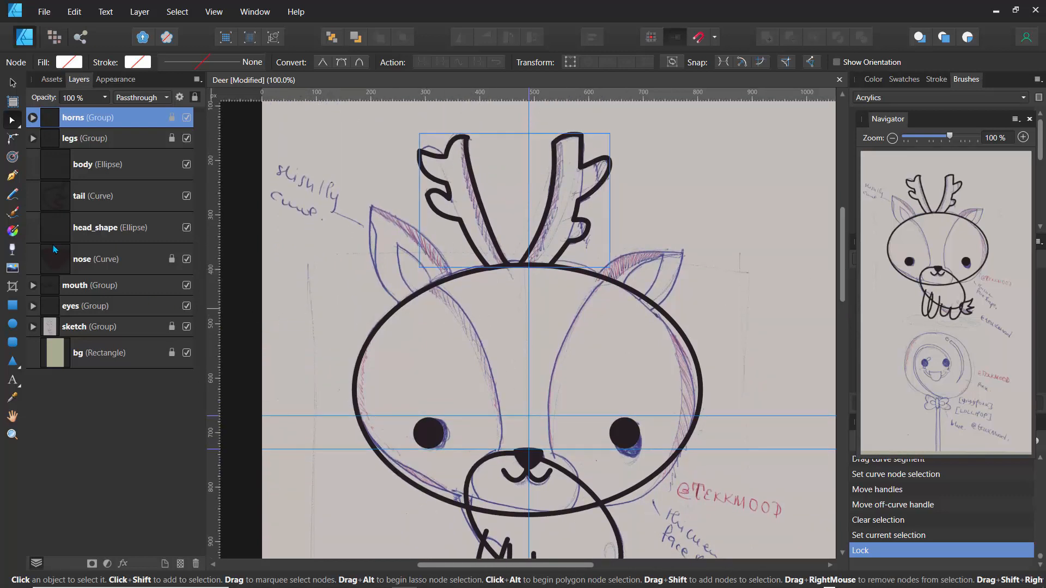
click(12, 176)
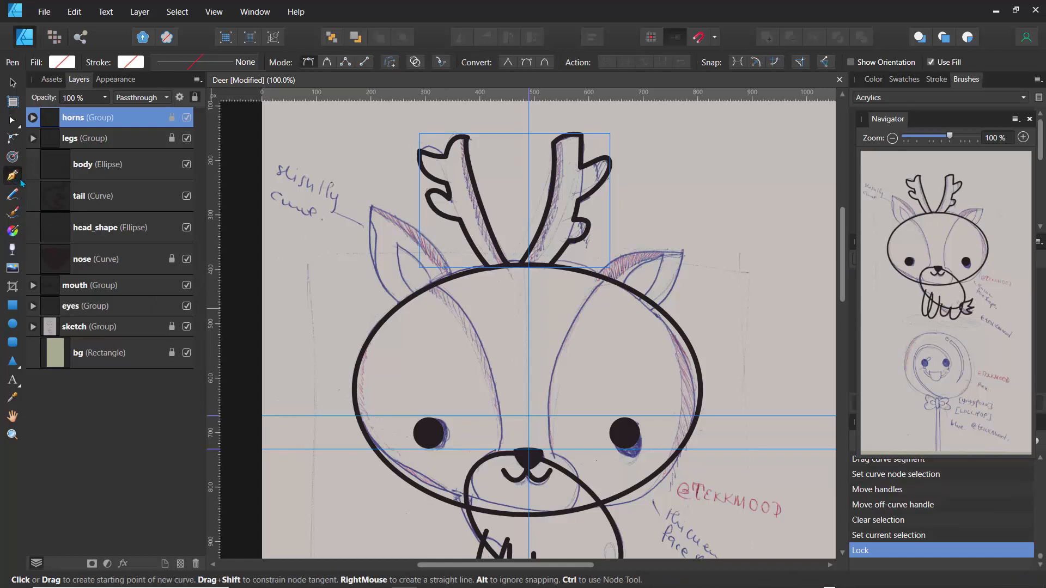
click(451, 273)
click(371, 207)
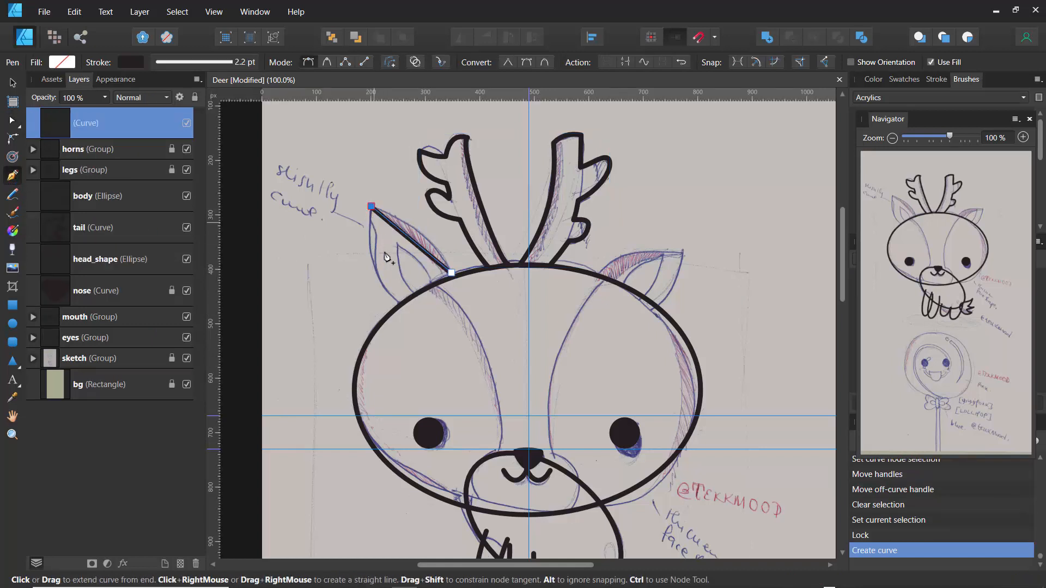
click(401, 307)
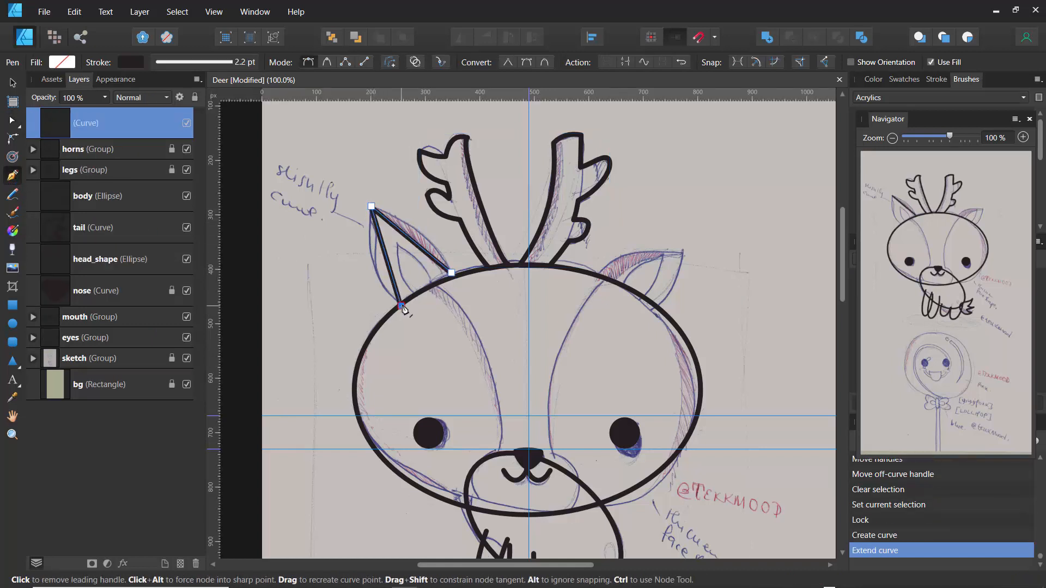
click(451, 274)
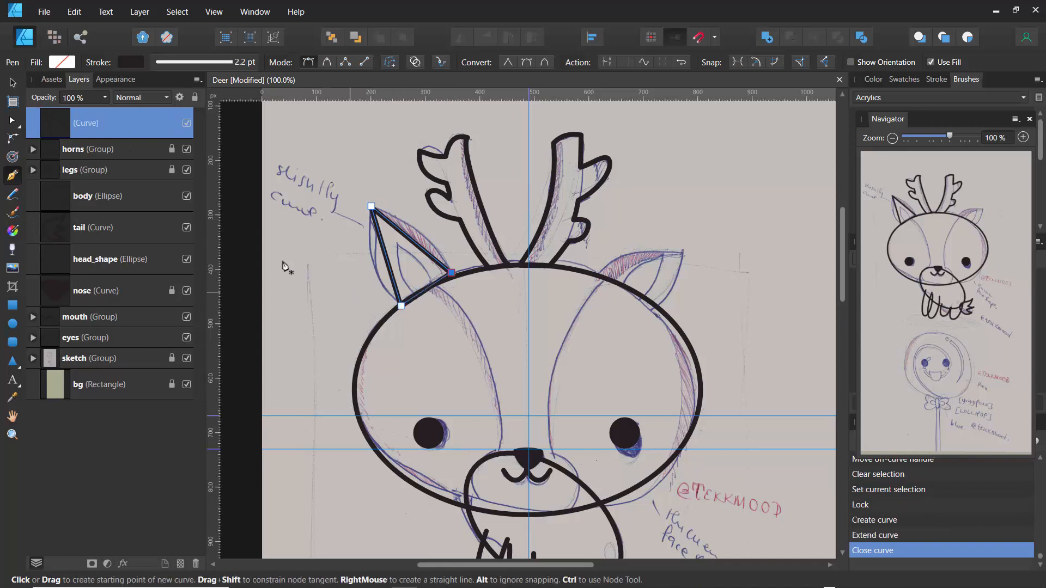
click(13, 83)
click(374, 192)
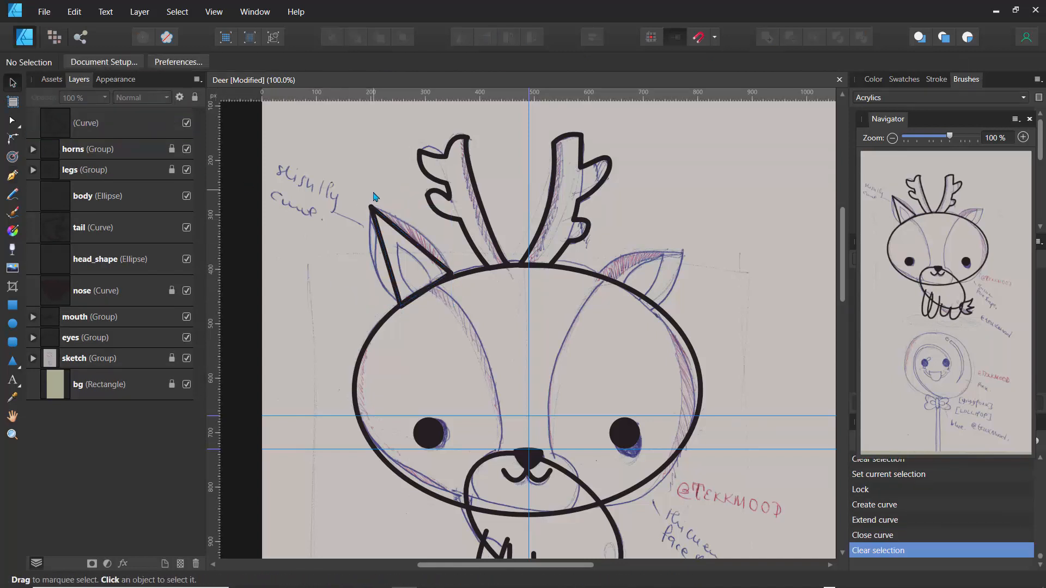
- Draw a smaller closed triangle inside the left ear with the Pen tool for the inner ear
click(12, 176)
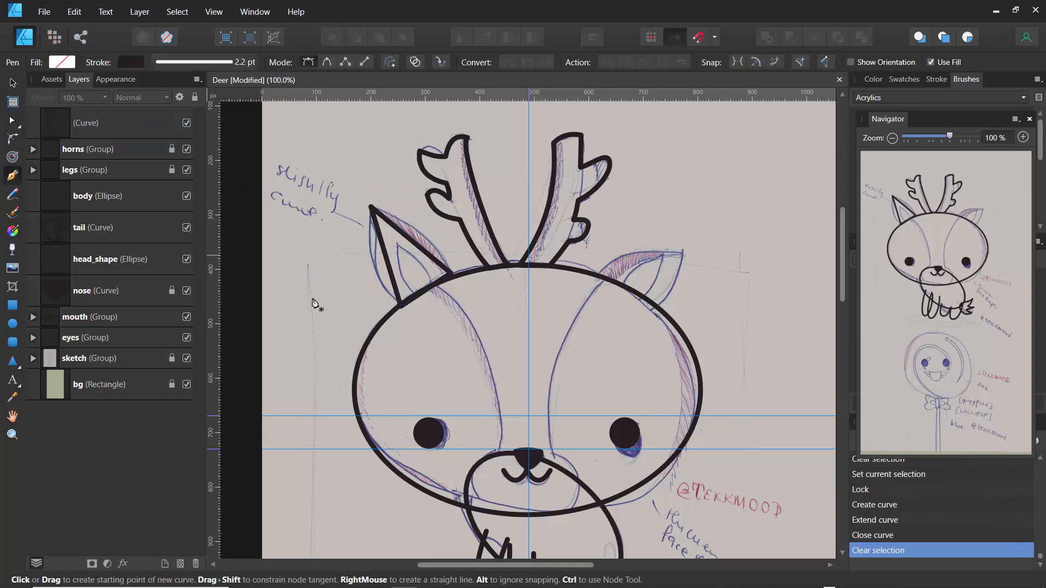
click(432, 283)
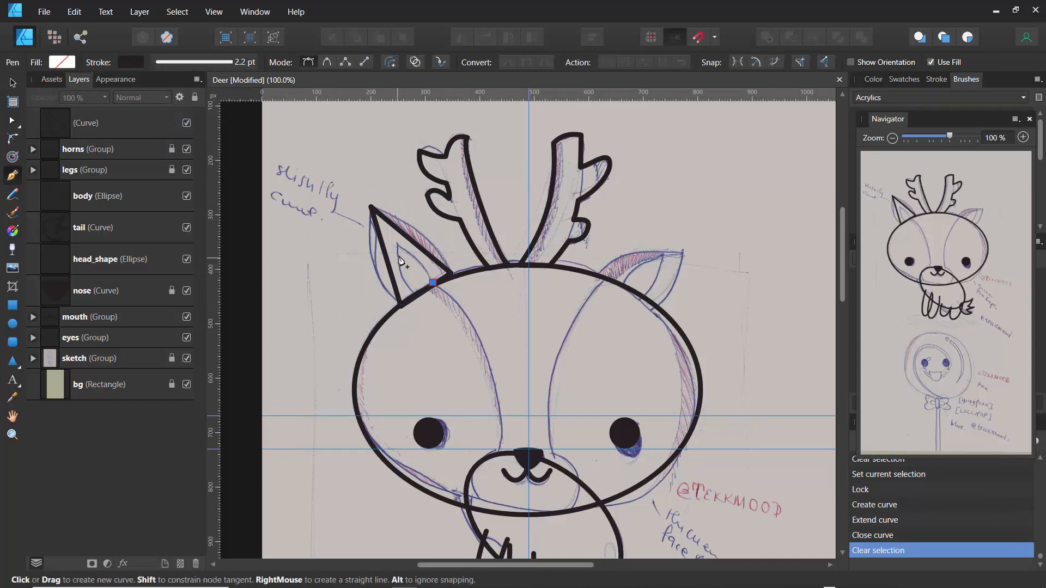
click(398, 245)
click(414, 295)
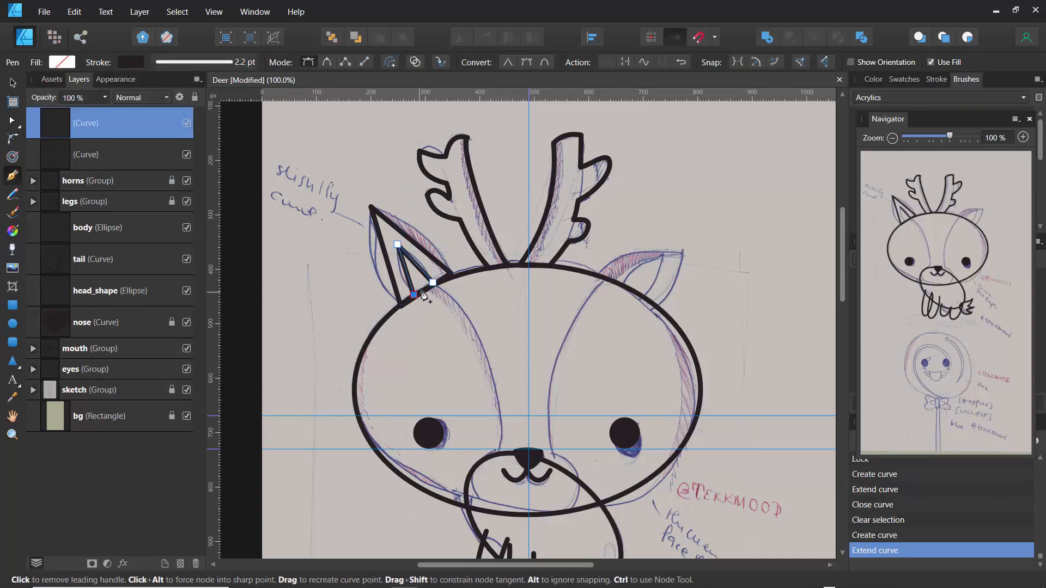
click(434, 285)
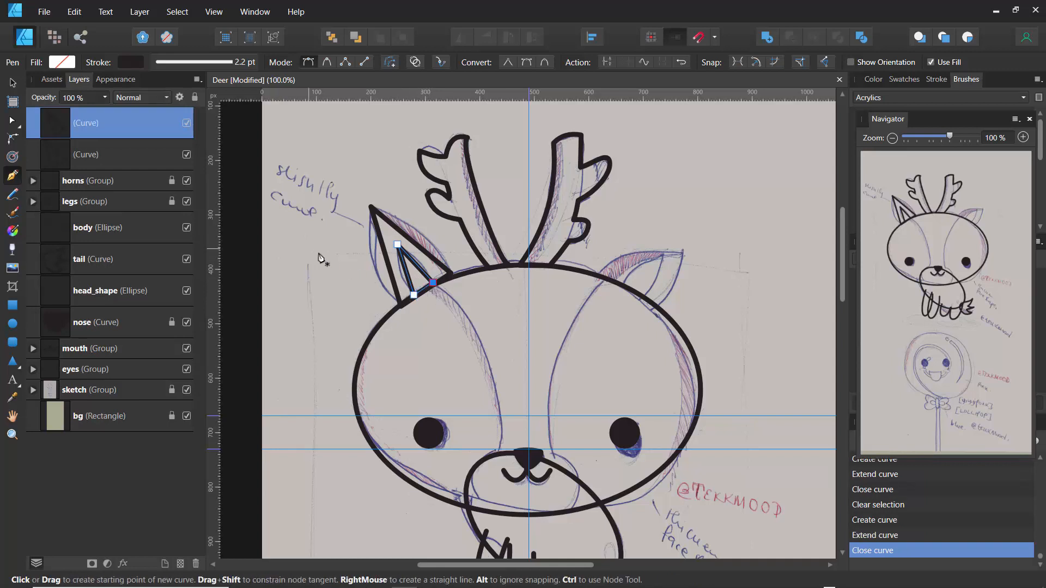
- Group the two left ear curves and name the group "l_ears"
click(96, 158)
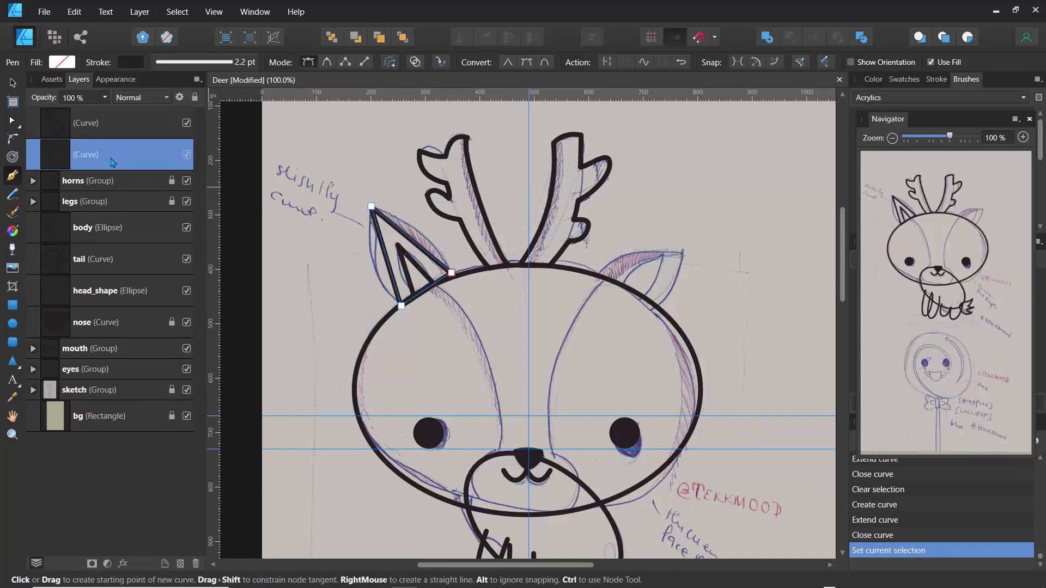
click(89, 132)
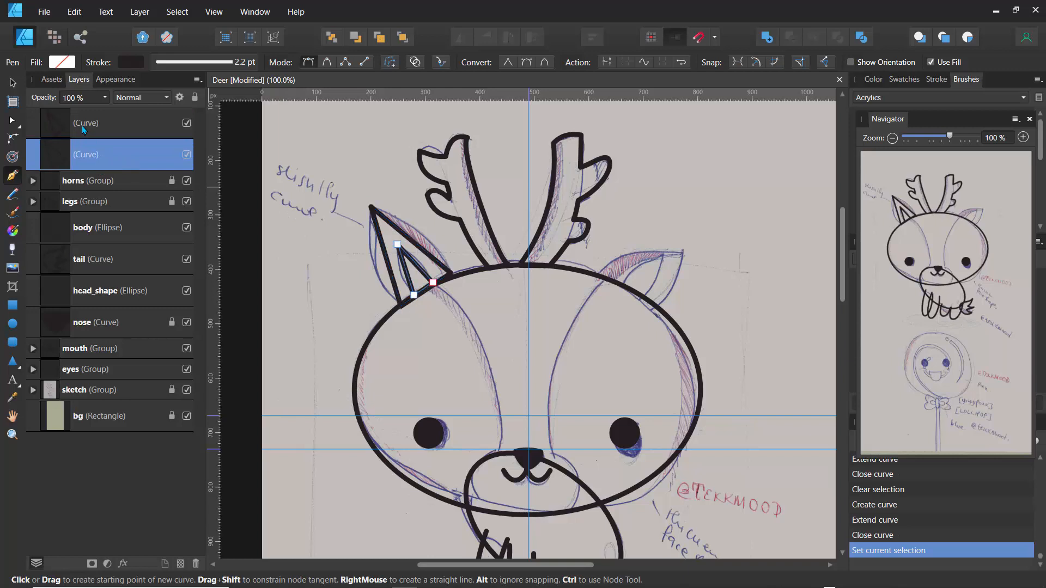
shift+click(92, 163)
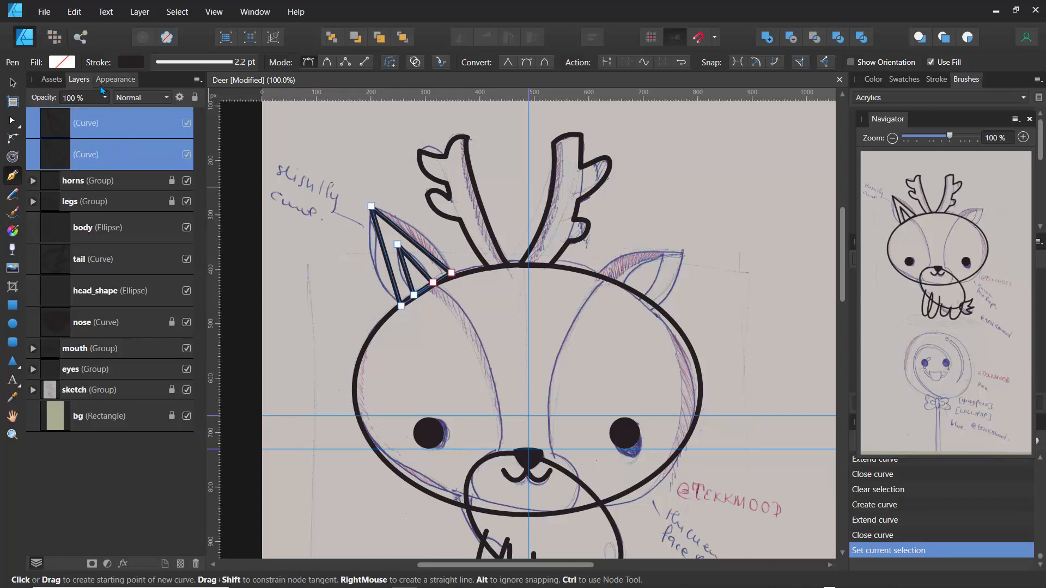
key(ctrl+g)
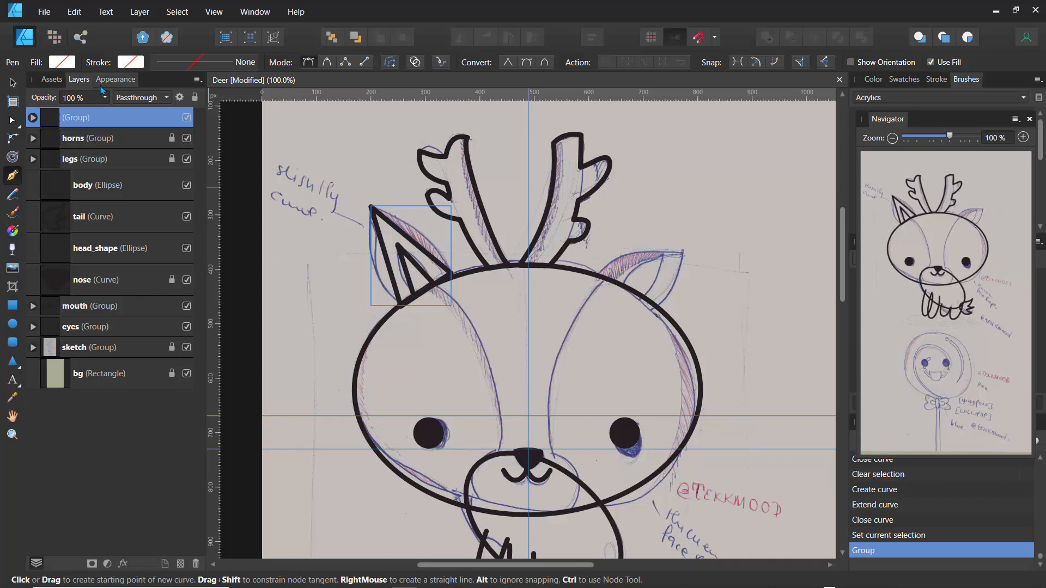
double_click(82, 125)
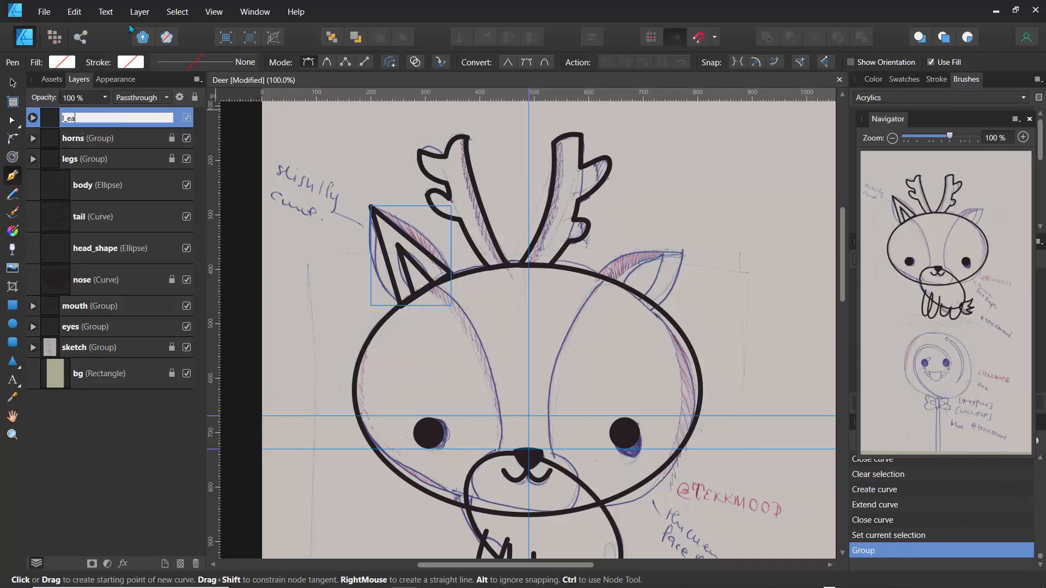
key(Return)
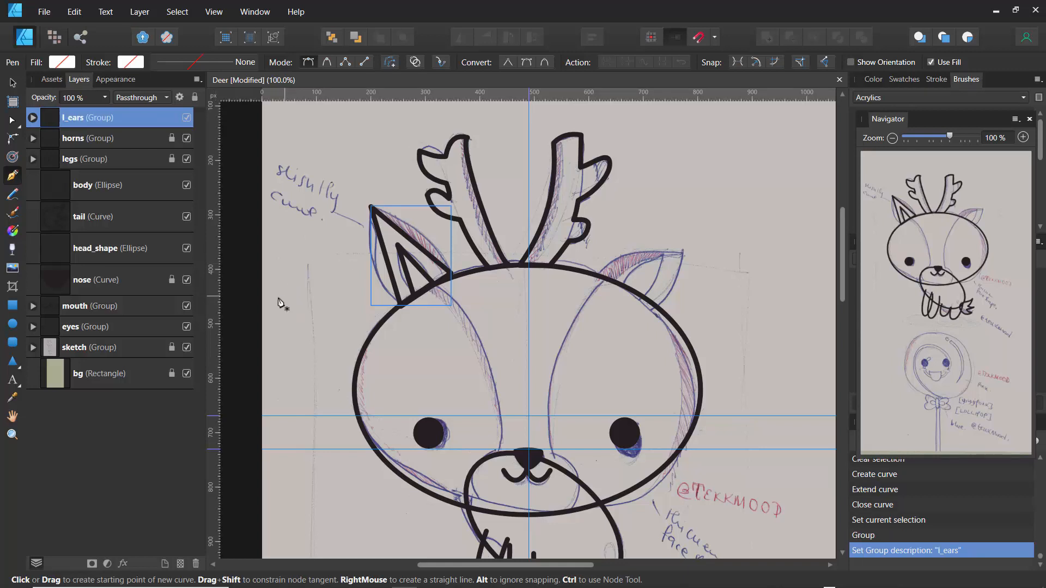
- Place the l_ears group directly below the head_shape layer and nudge the ear slightly down and inward onto the head
drag(55, 120, 43, 262)
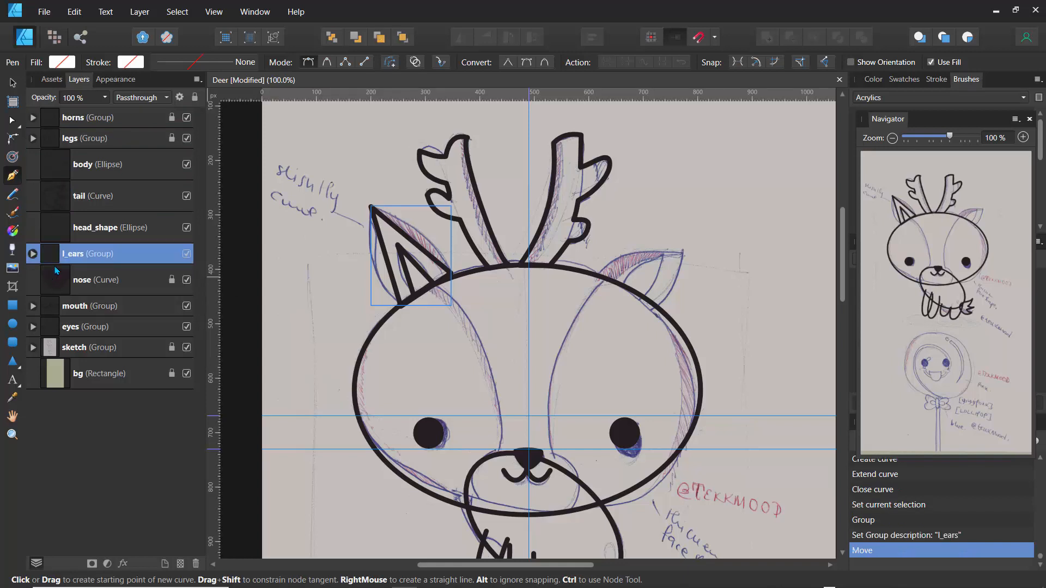
click(13, 84)
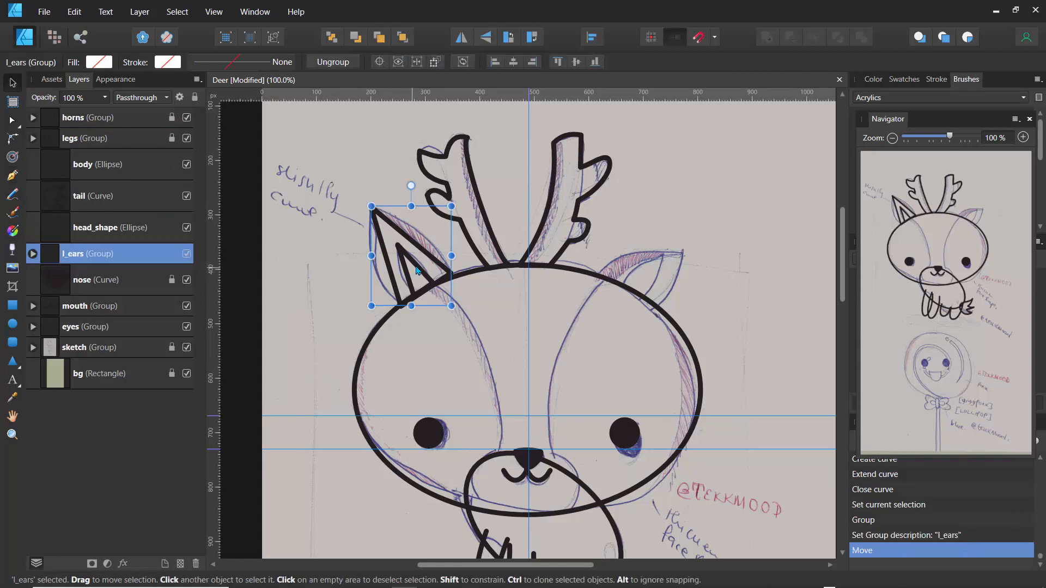
drag(417, 269, 419, 272)
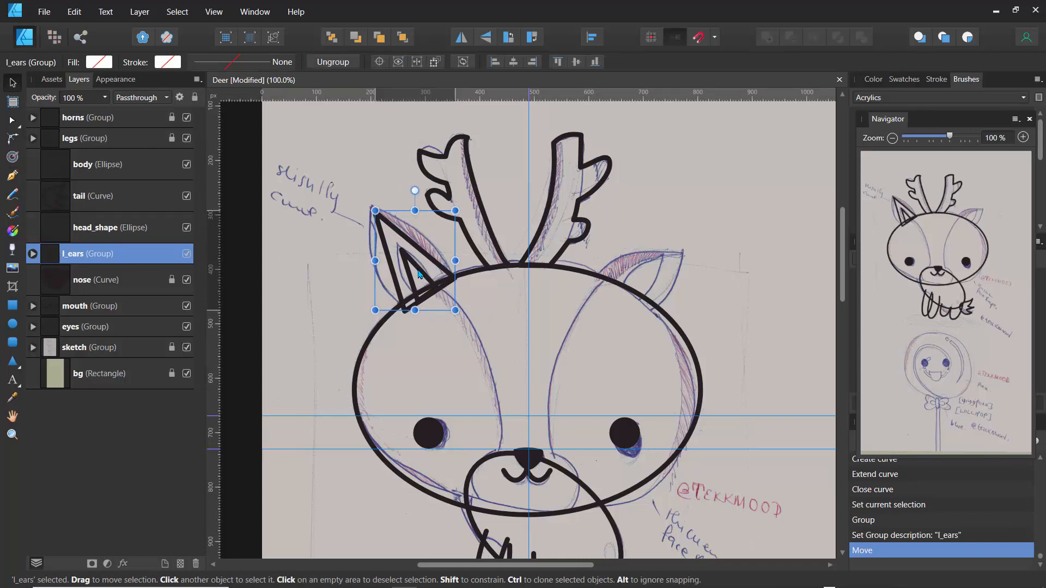
- Bend all three sides of the outer left ear curve outward and adjust its tip to match the sketch
click(32, 254)
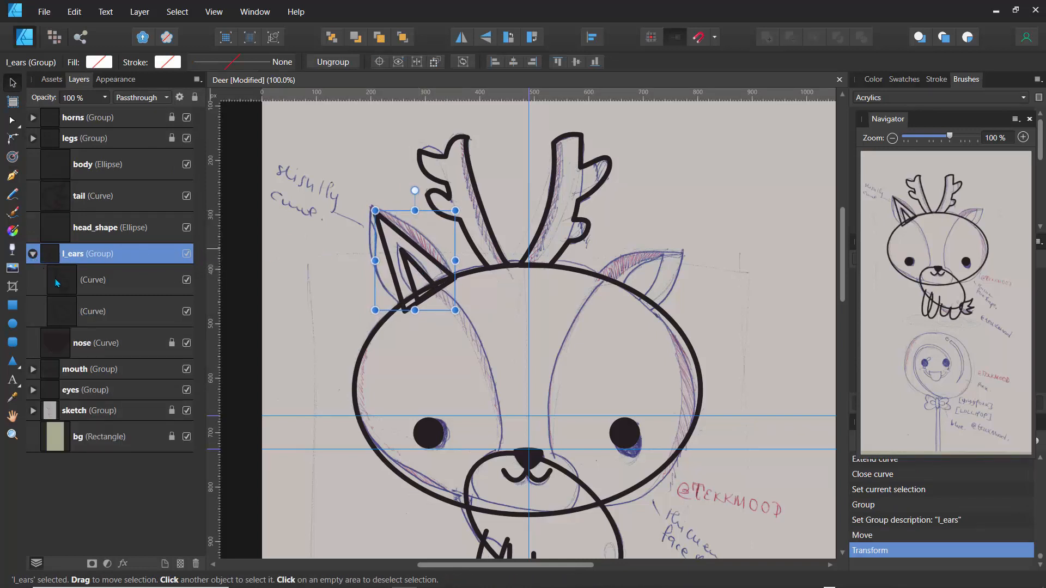
click(62, 281)
click(64, 312)
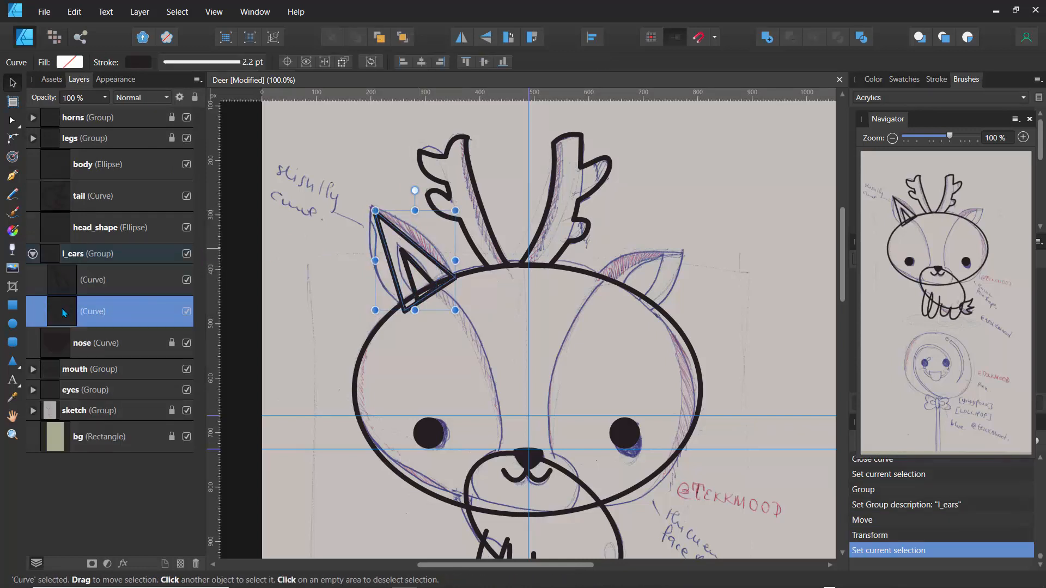
click(12, 120)
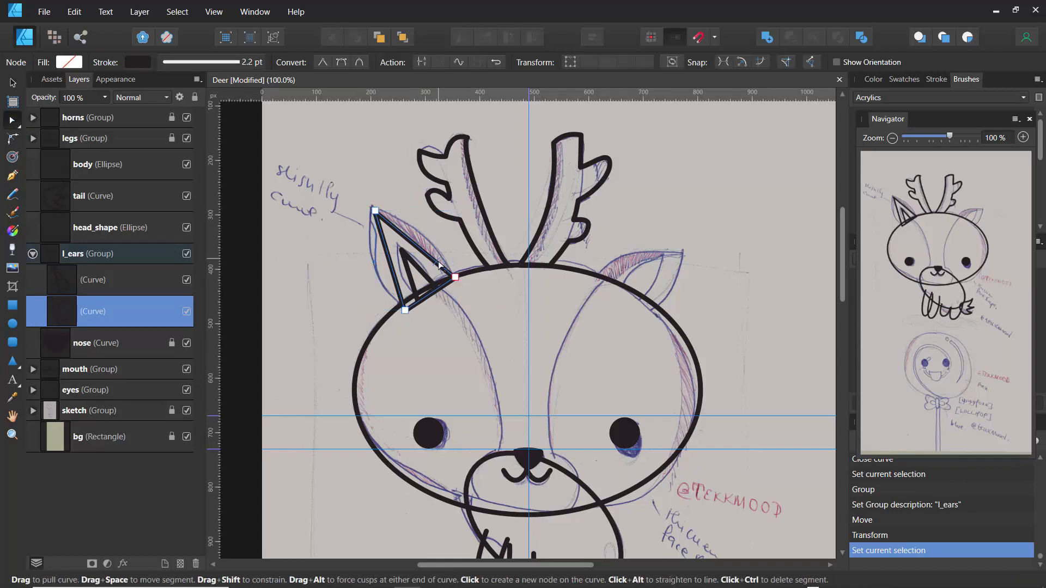
drag(419, 249, 420, 228)
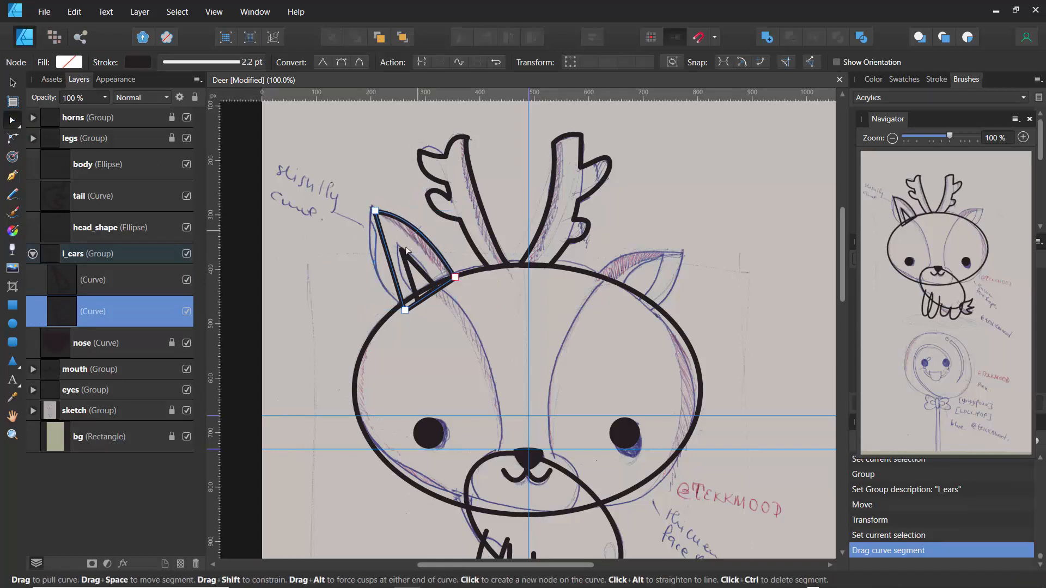
drag(391, 262, 374, 256)
click(375, 213)
drag(375, 212, 367, 250)
drag(435, 298, 435, 306)
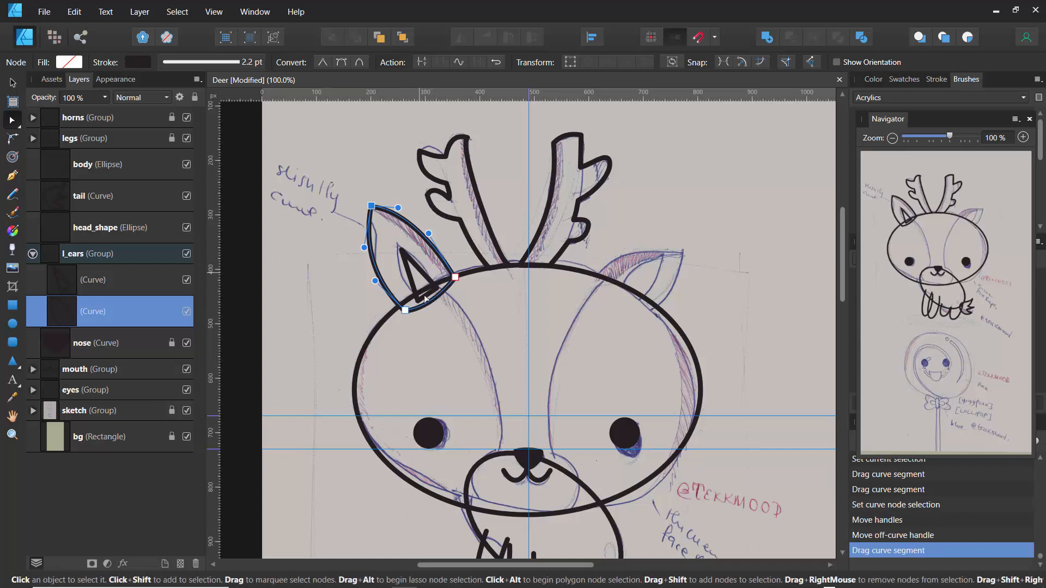
click(351, 190)
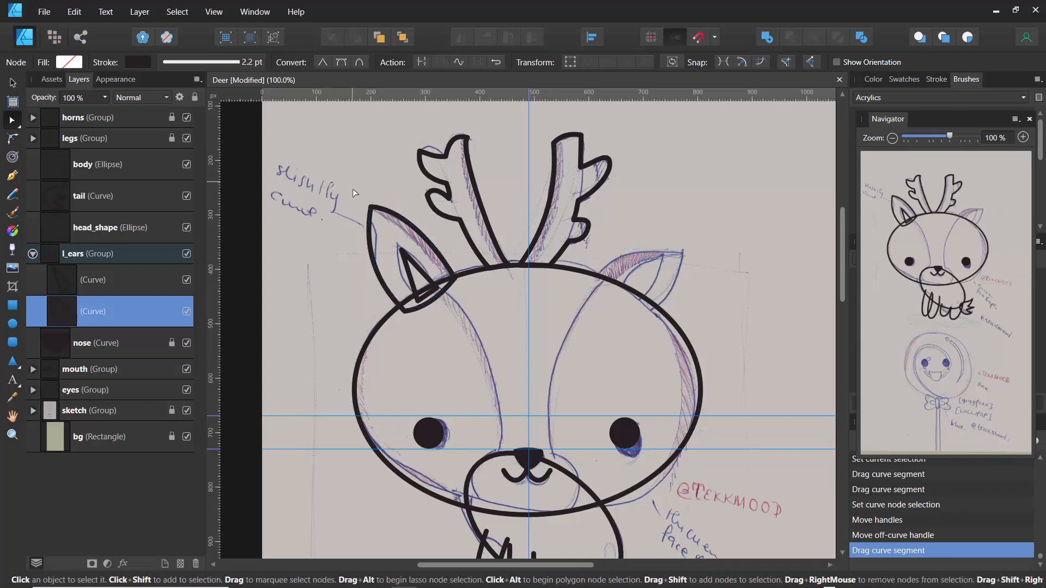
click(406, 267)
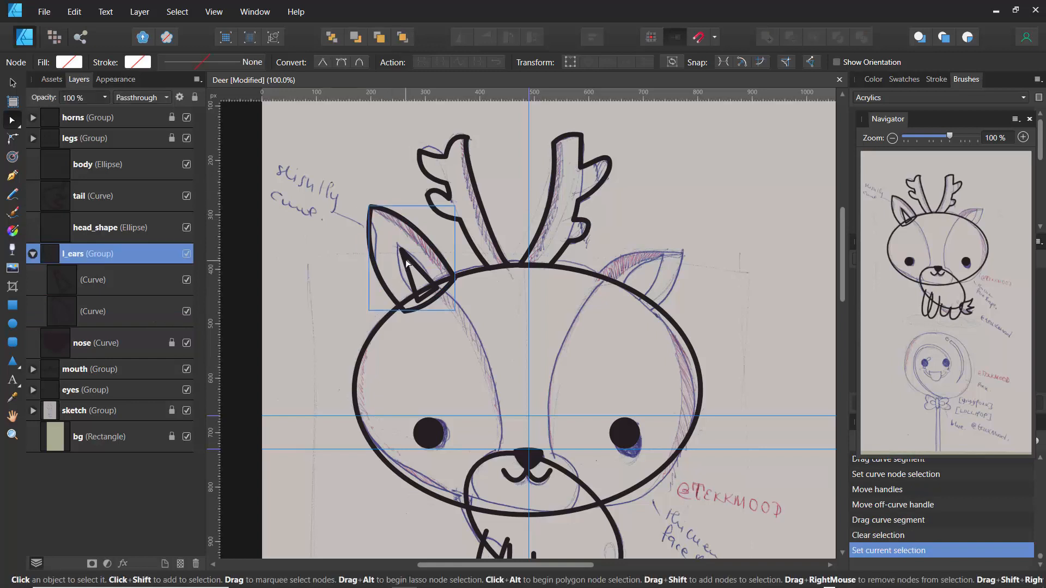
click(406, 264)
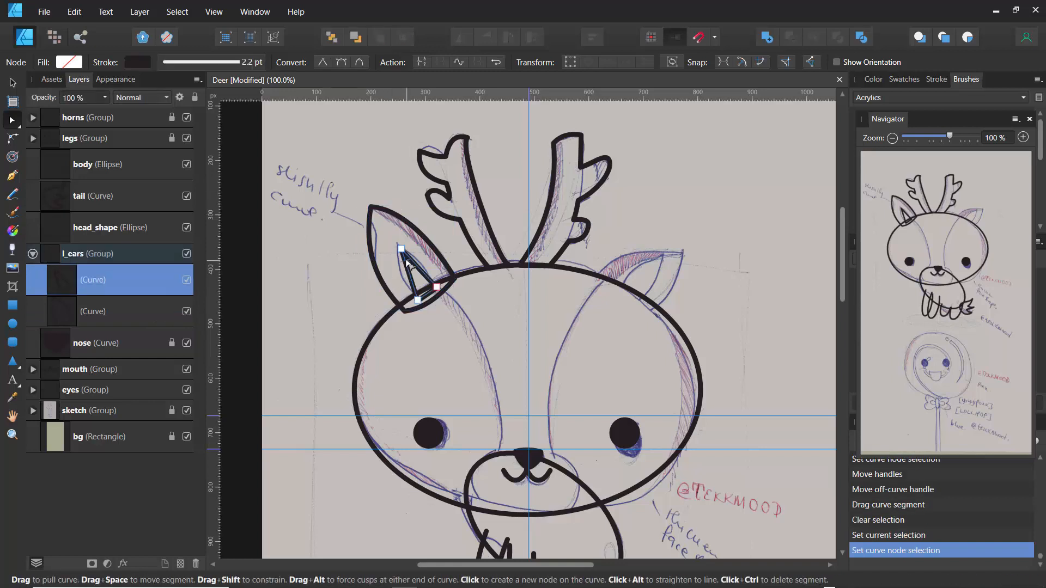
click(479, 203)
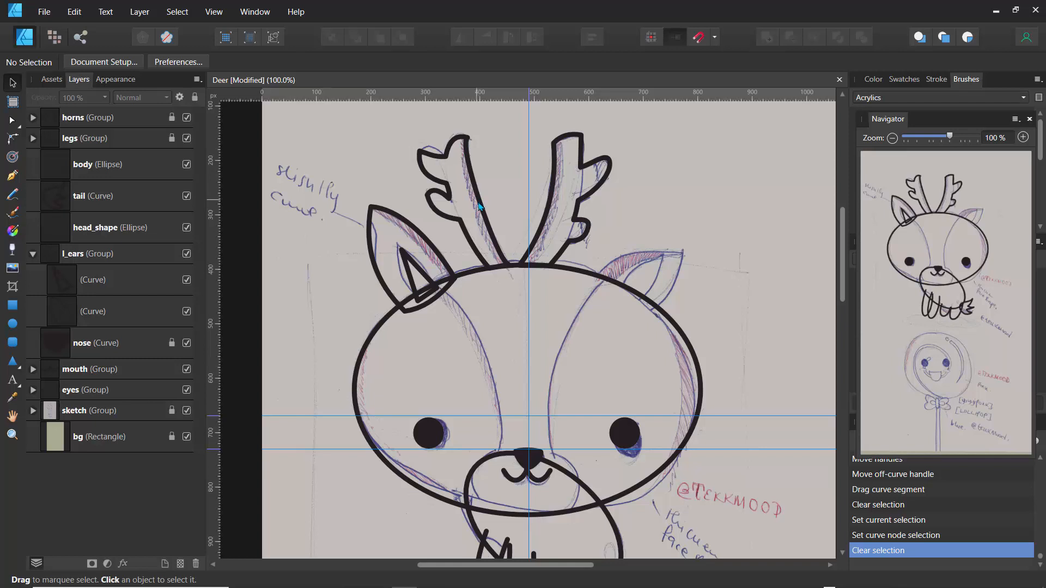
click(505, 270)
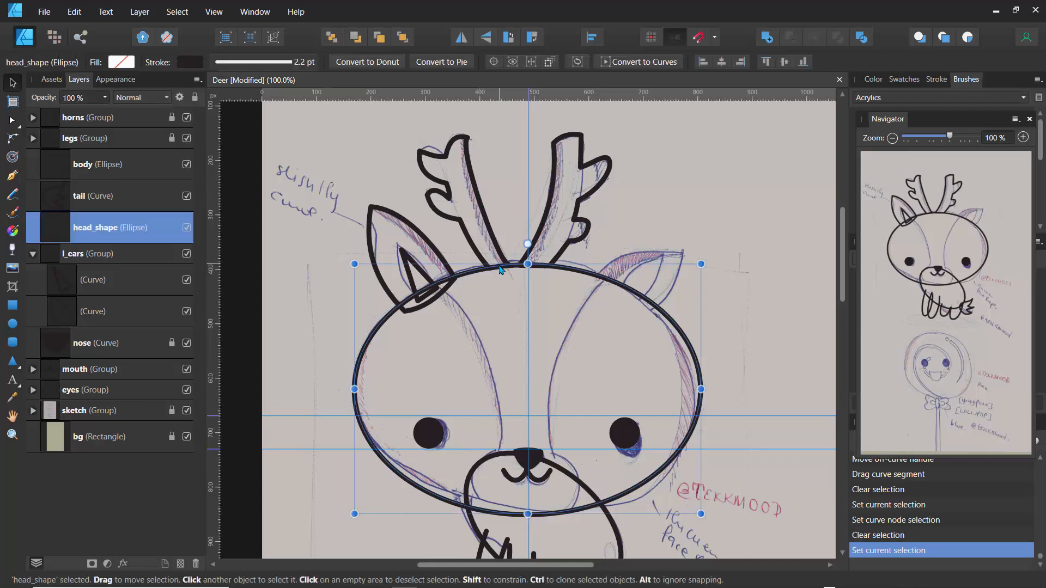
click(485, 219)
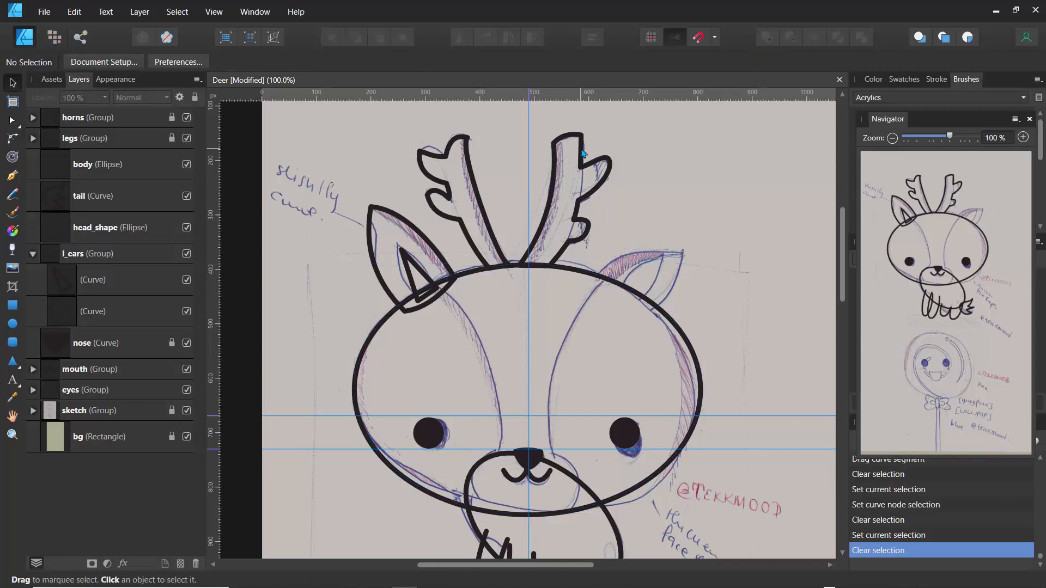
click(472, 277)
- Bend the two long sides of the inner left ear curve outward and adjust its tip to follow the sketch
click(417, 253)
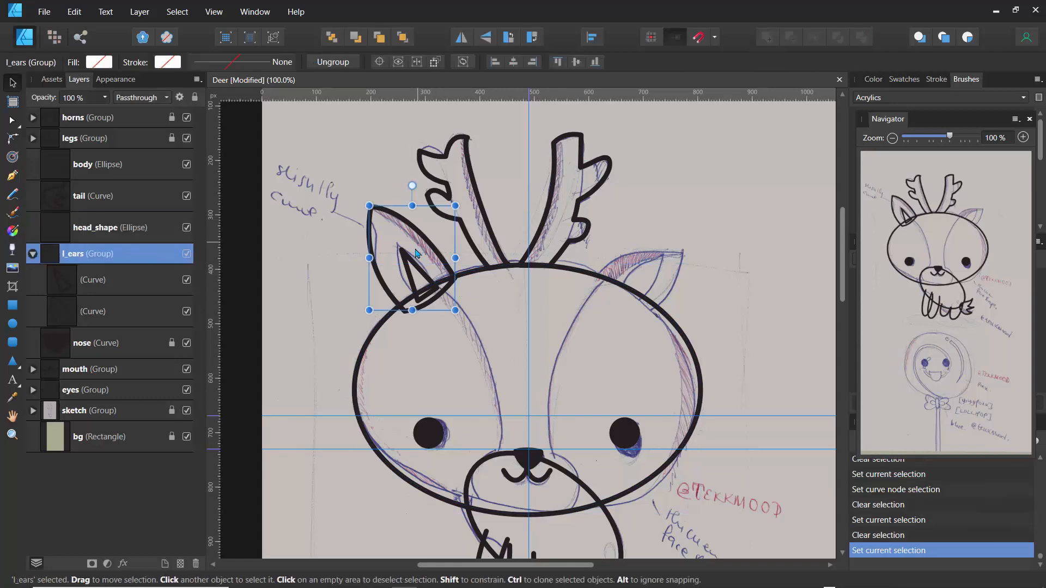
double_click(415, 272)
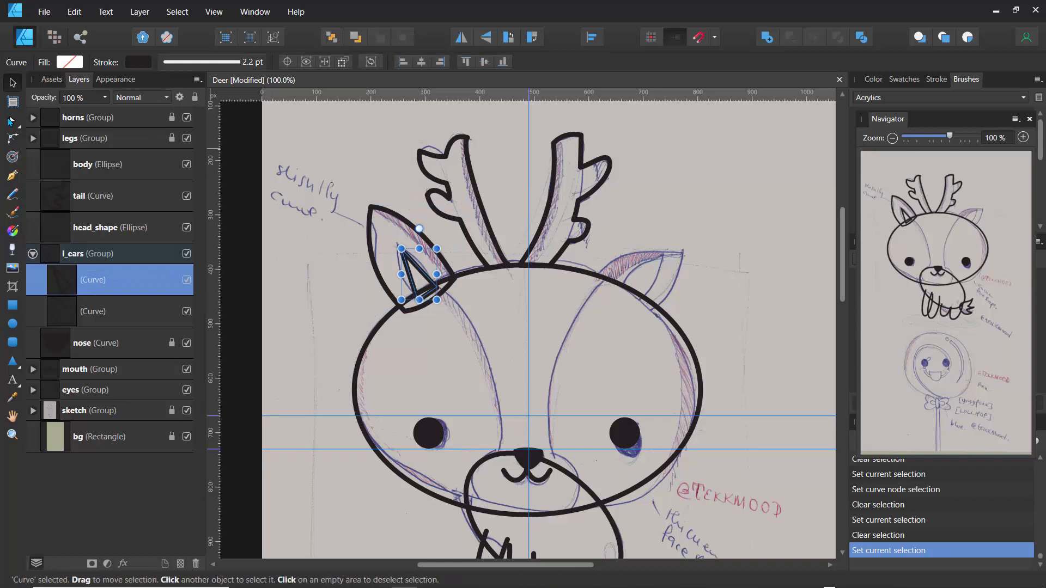
click(12, 121)
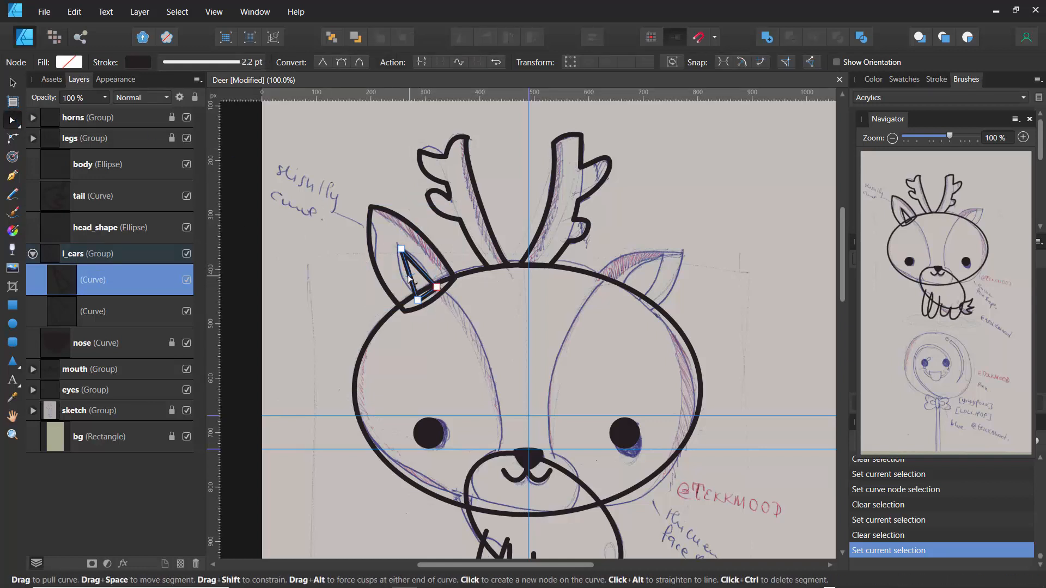
drag(408, 275, 398, 256)
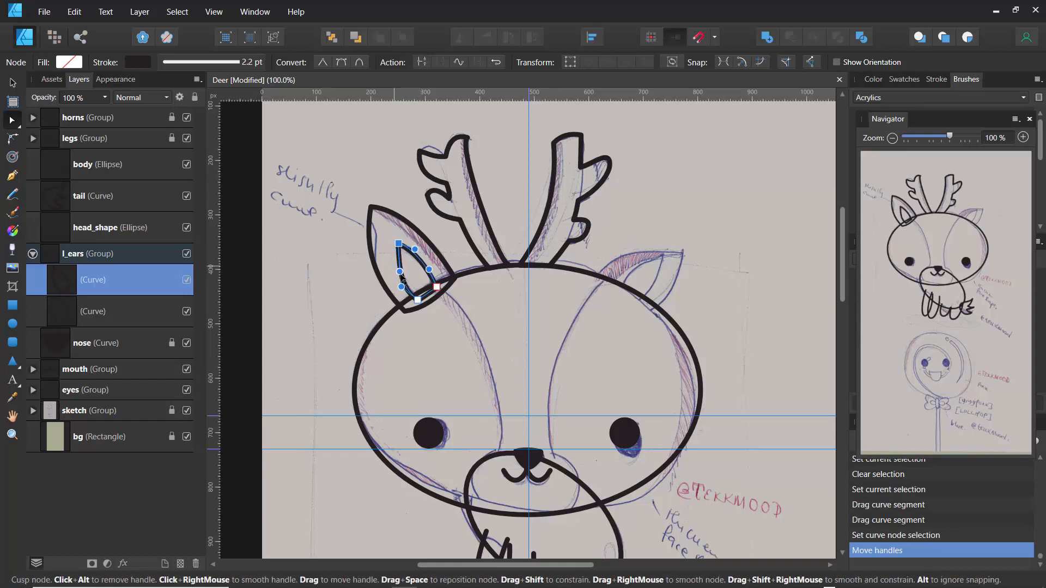
- Adjust the tip handle of the outer left ear curve so its upper edge follows the sketch
click(373, 228)
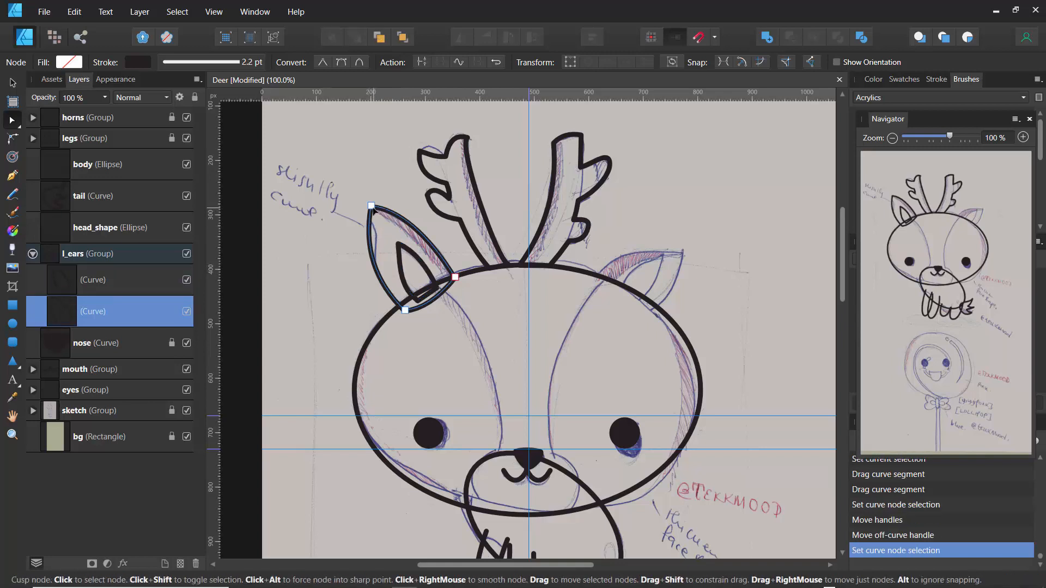
click(371, 207)
drag(400, 210, 398, 228)
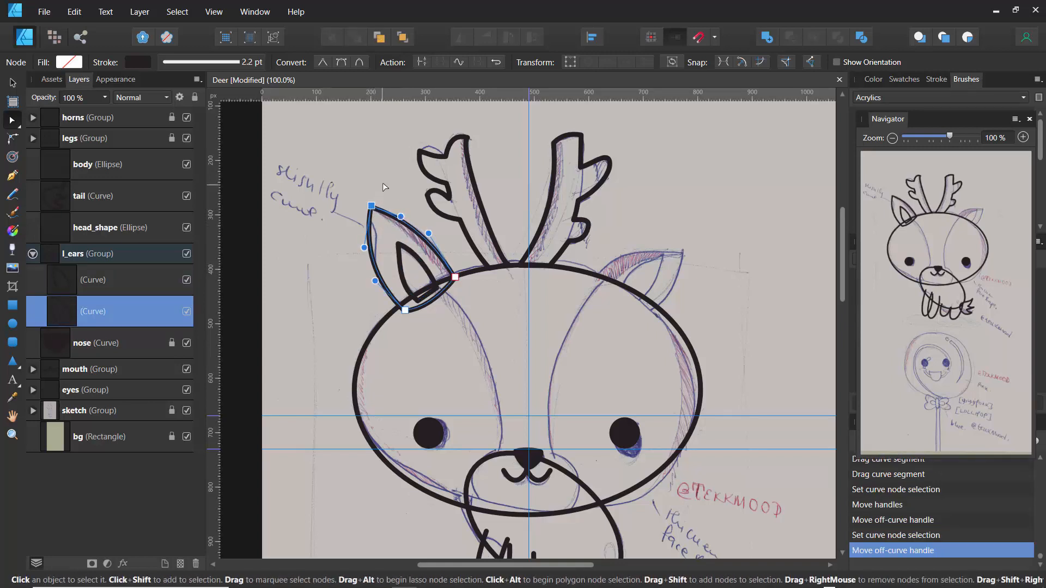
click(388, 197)
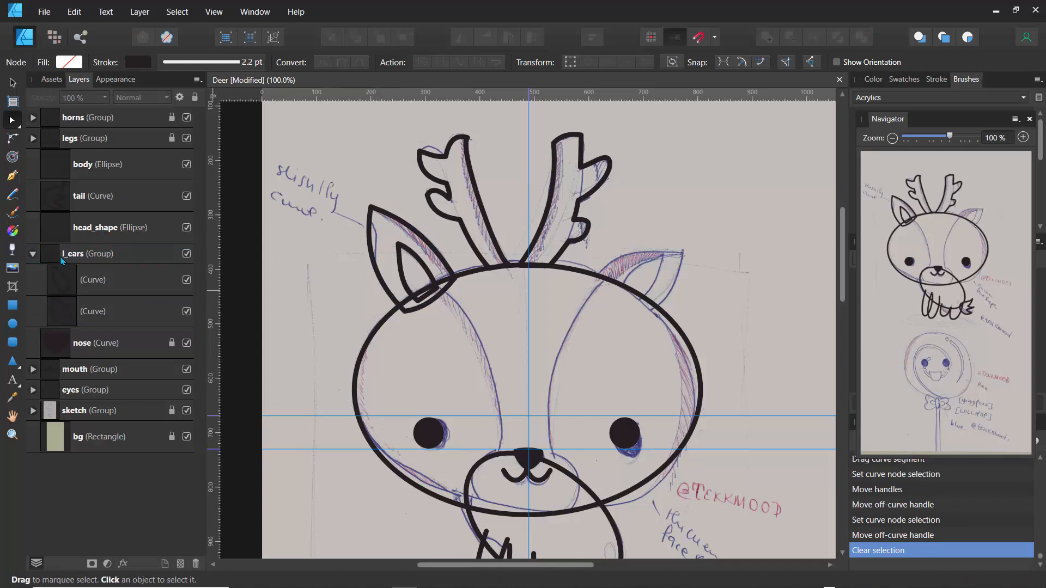
- Collapse the l_ears group and lock it
click(33, 253)
click(98, 254)
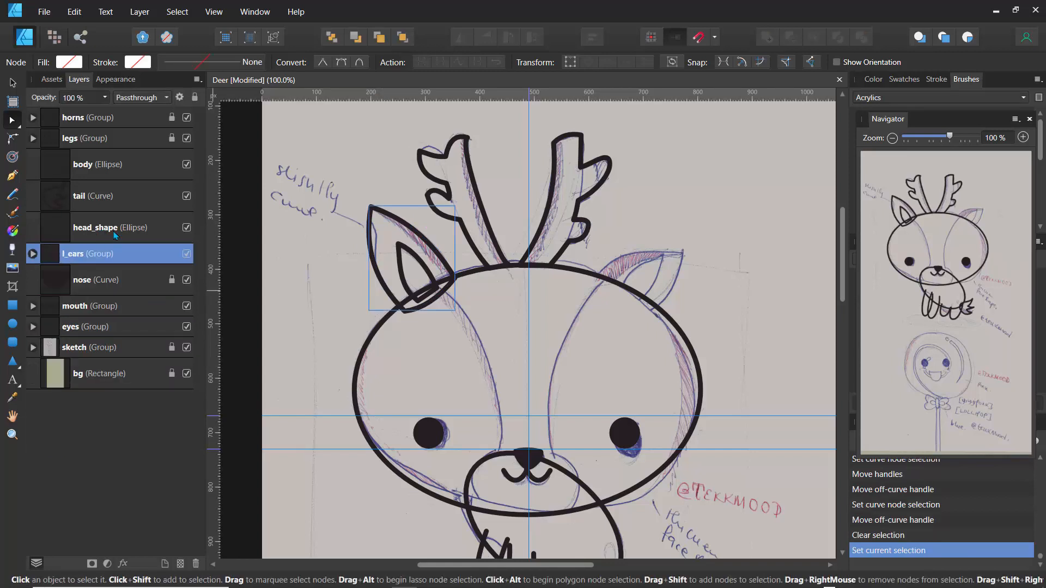
click(195, 97)
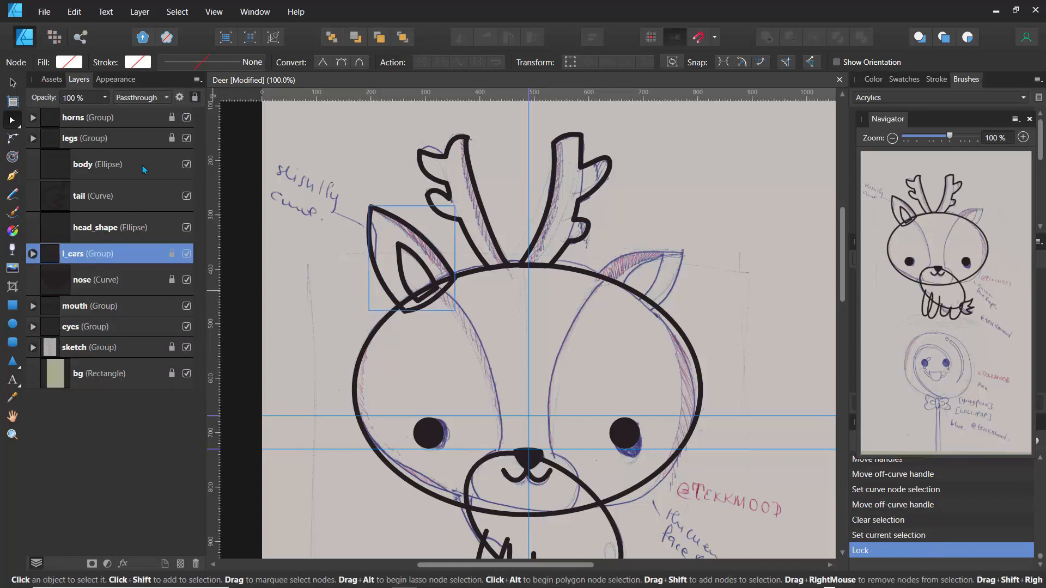
click(348, 173)
- Draw a closed three-point Pen curve over the outer outline of the sketched right ear
click(12, 175)
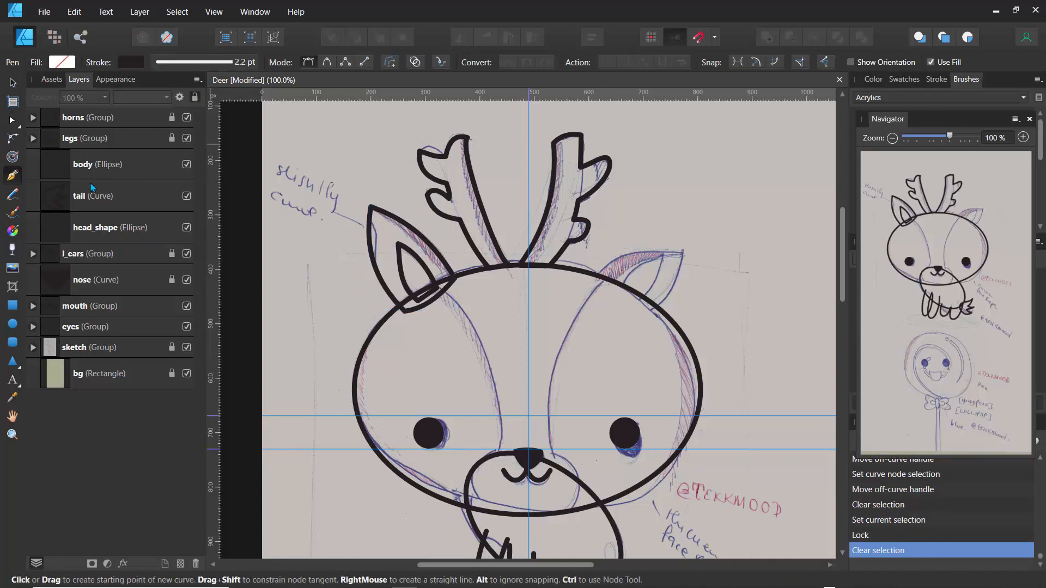
click(680, 251)
click(594, 281)
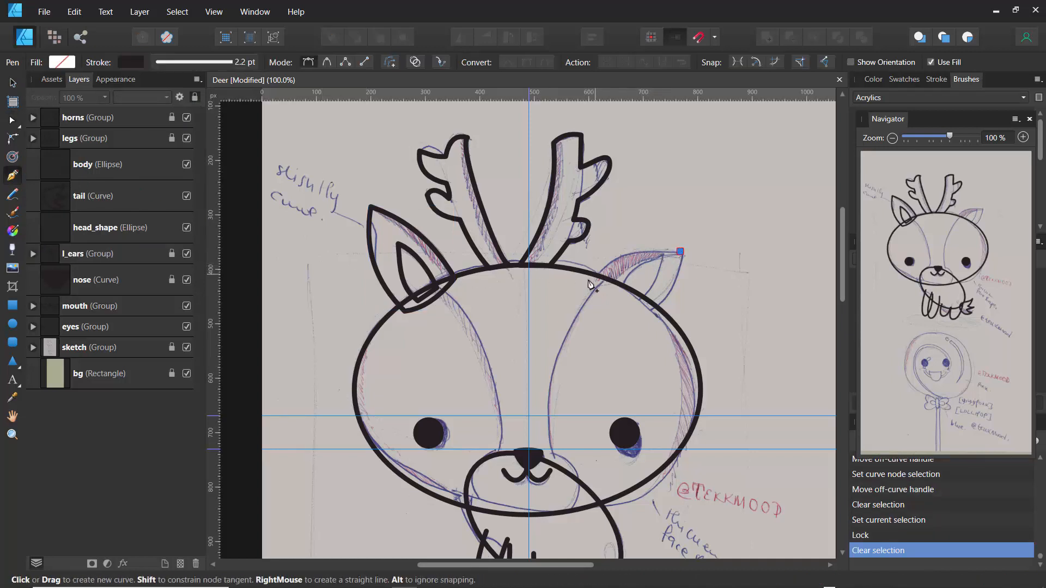
click(646, 319)
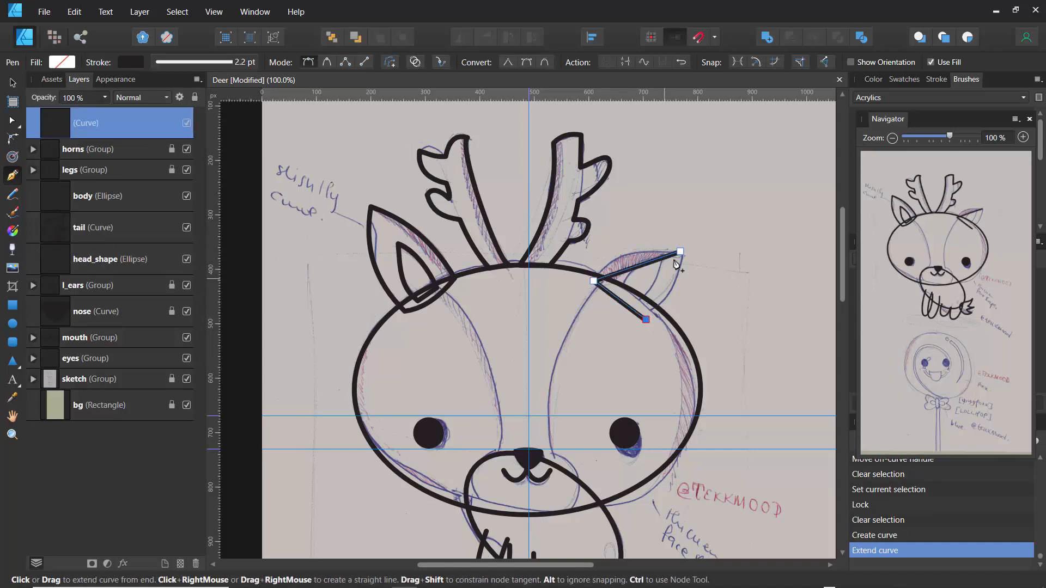
click(680, 251)
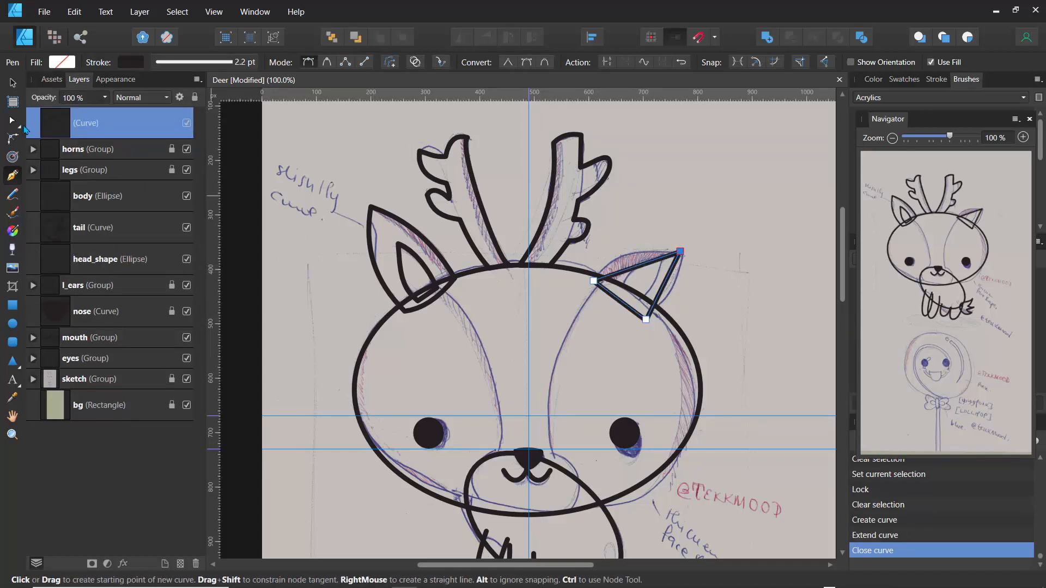
- Bend the three sides of the outer right ear curve outward and shift its two base corners to match the sketch
click(12, 120)
click(60, 119)
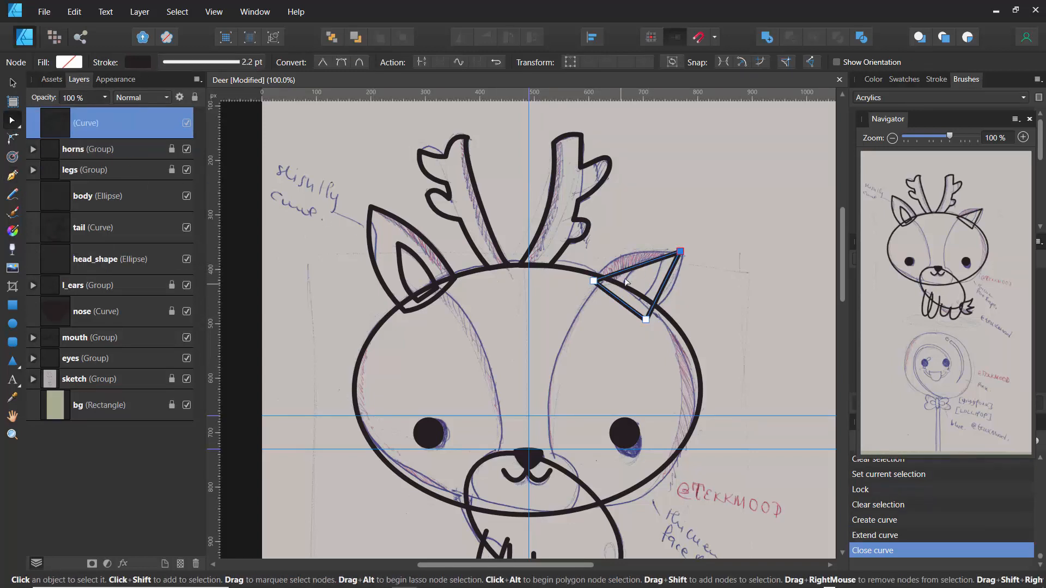
drag(637, 267, 635, 248)
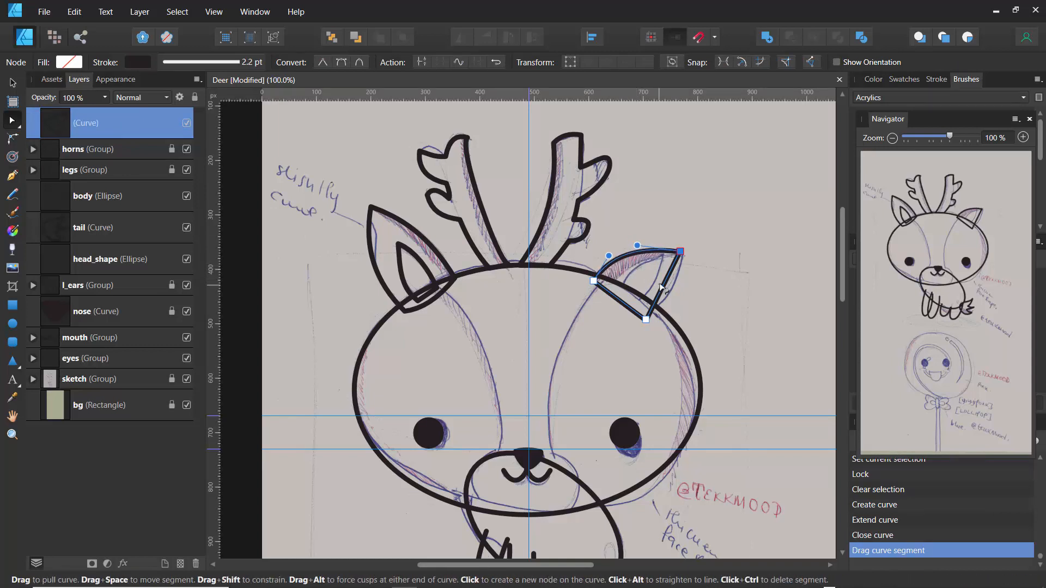
drag(661, 287, 676, 286)
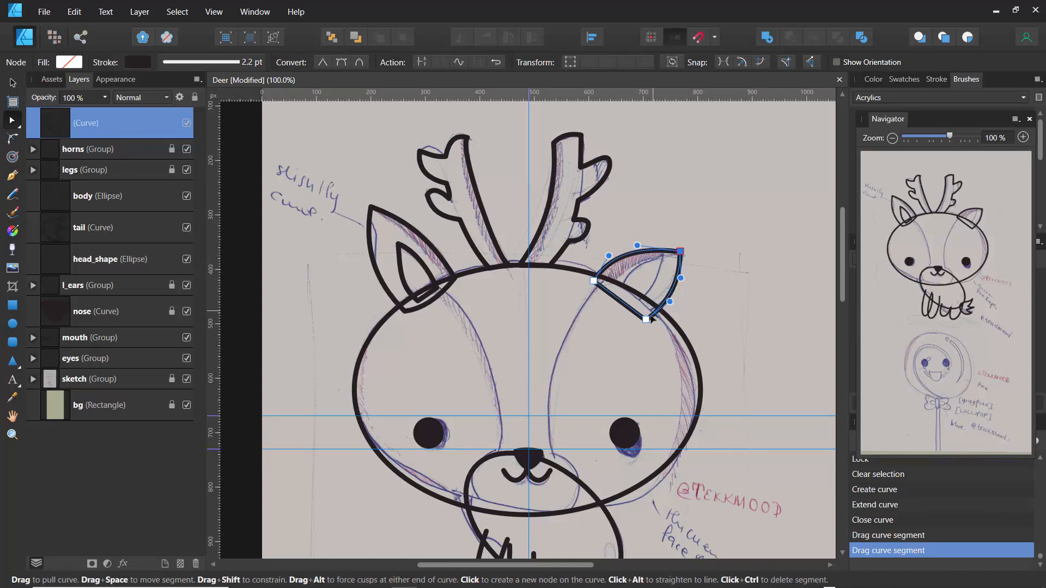
drag(646, 319, 650, 312)
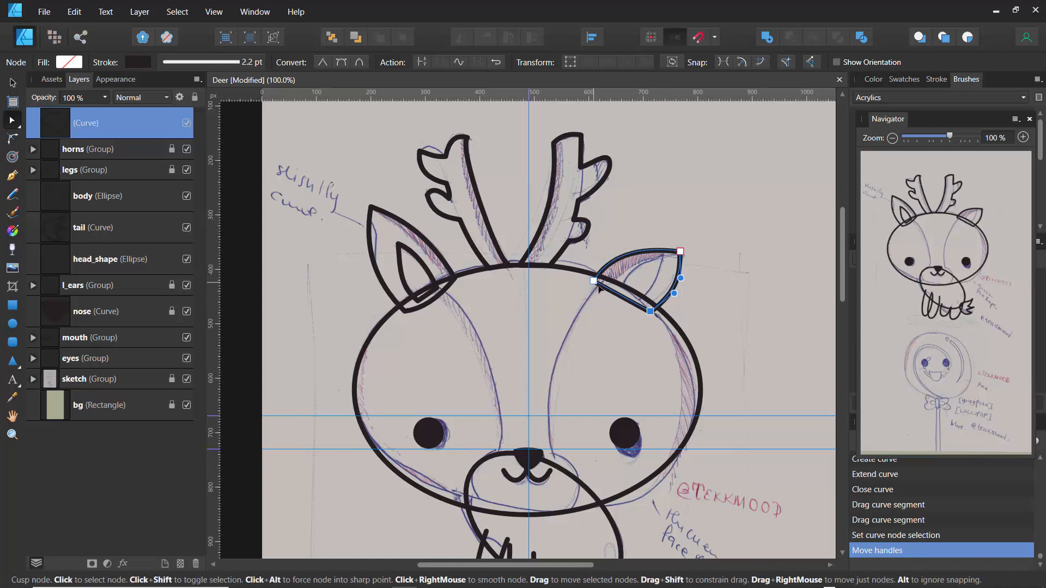
drag(594, 281, 621, 302)
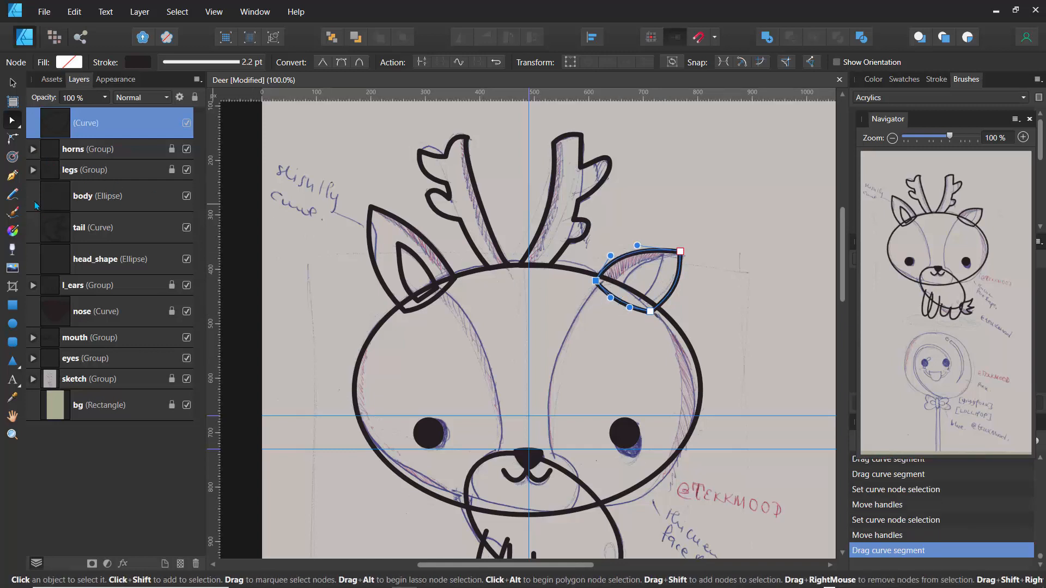
- Draw a closed three-point Pen curve for the inner part of the right ear
click(12, 176)
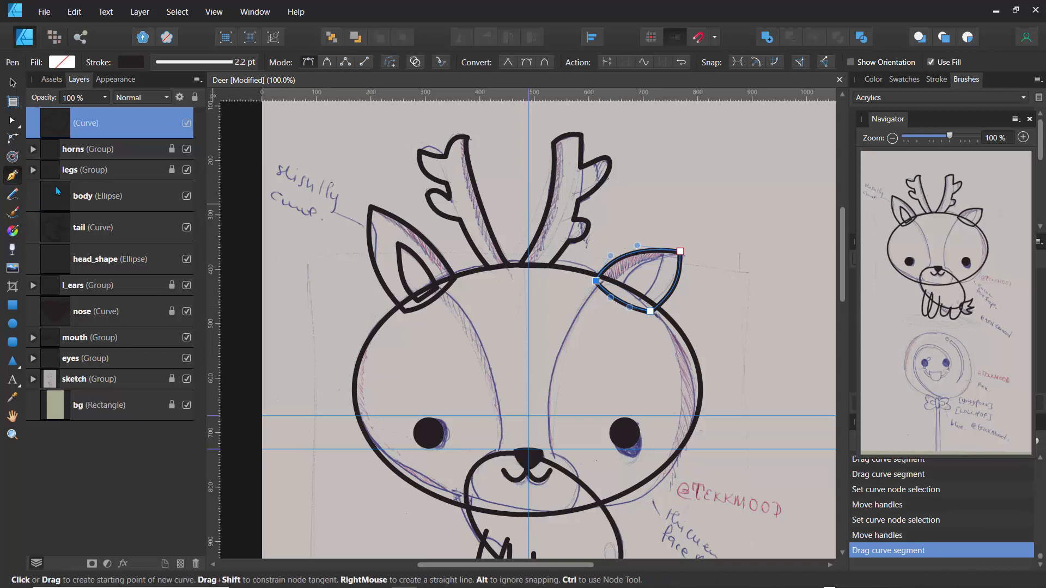
click(624, 286)
click(662, 255)
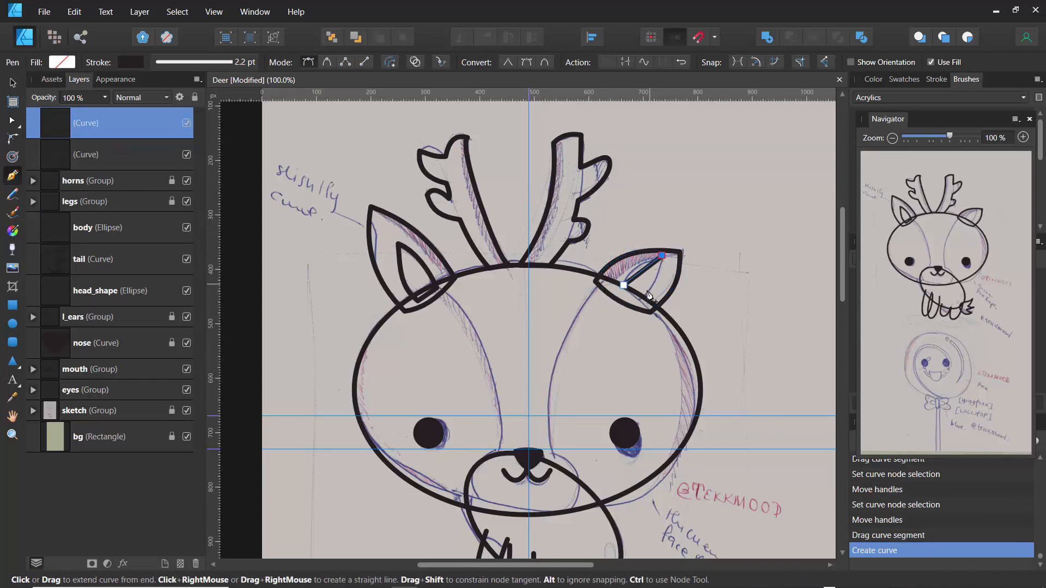
click(645, 299)
click(624, 285)
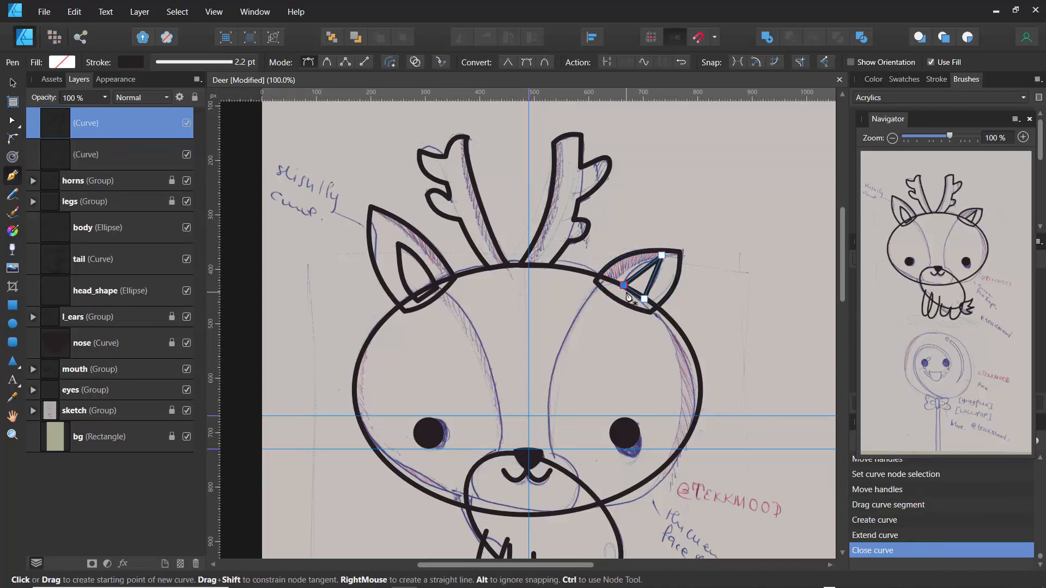
- Bend the sides of the inner right ear curve outward to follow the sketch
click(12, 120)
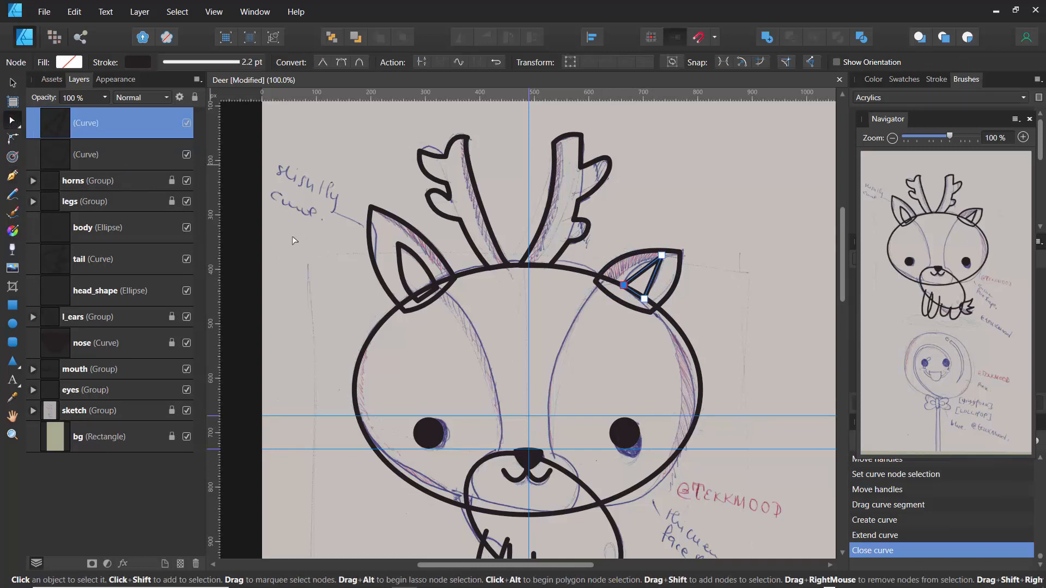
drag(639, 274, 631, 301)
click(624, 250)
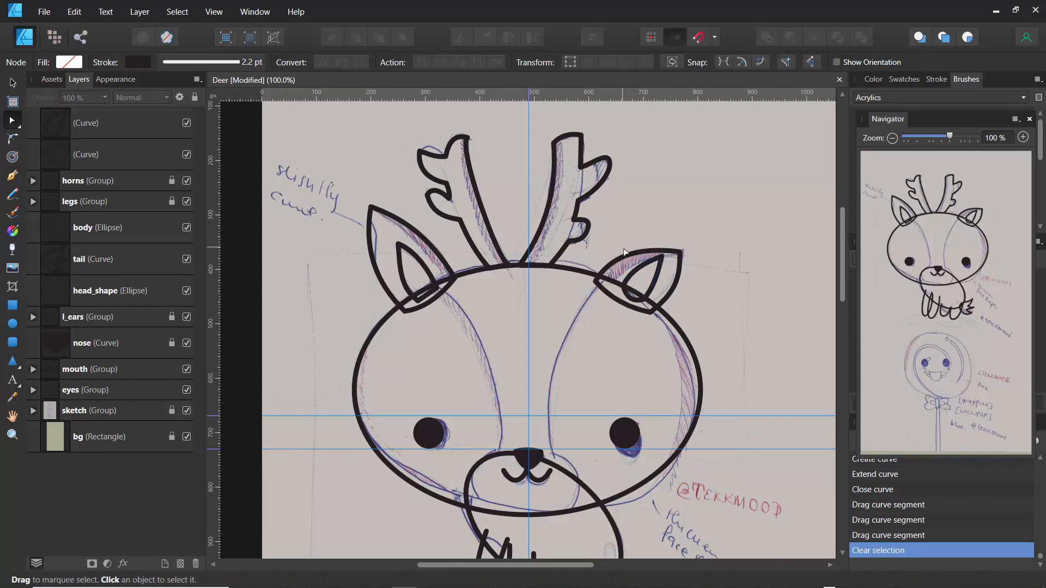
- Group the two right ear curves and name the group "r_ears"
click(53, 124)
ctrl+click(64, 160)
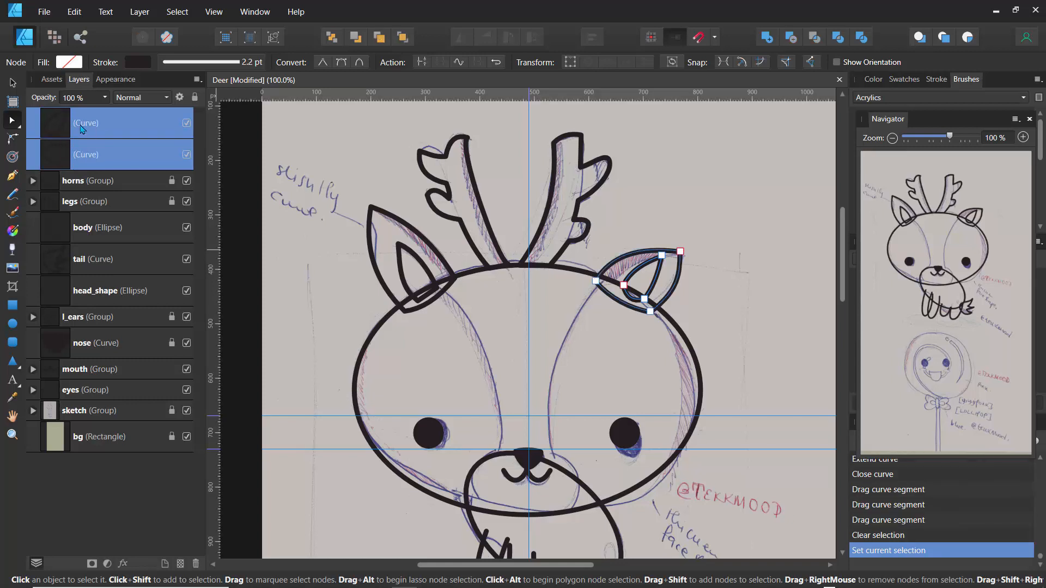
key(ctrl+g)
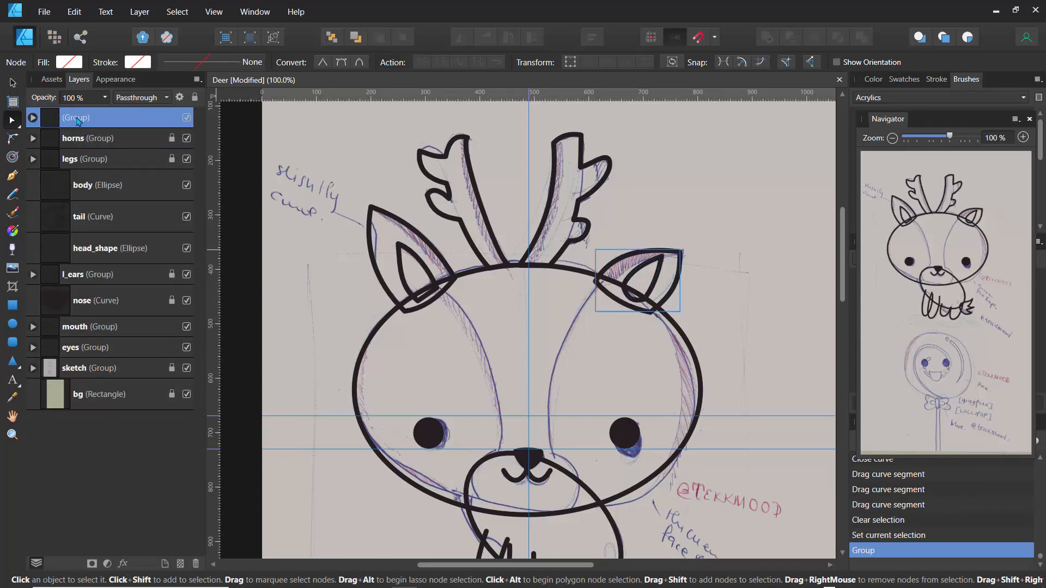
double_click(80, 118)
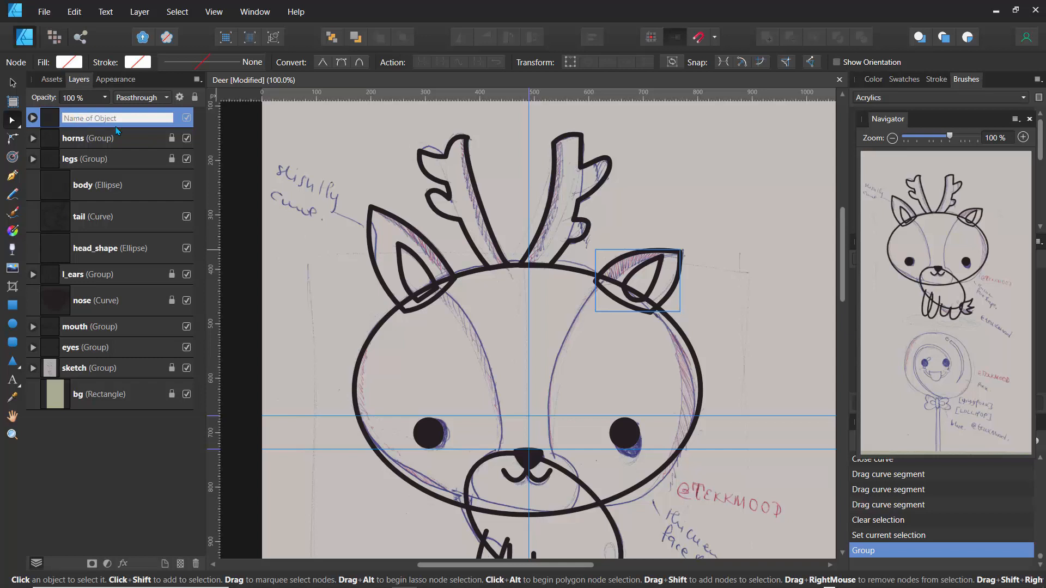
text(r_ears)
key(Return)
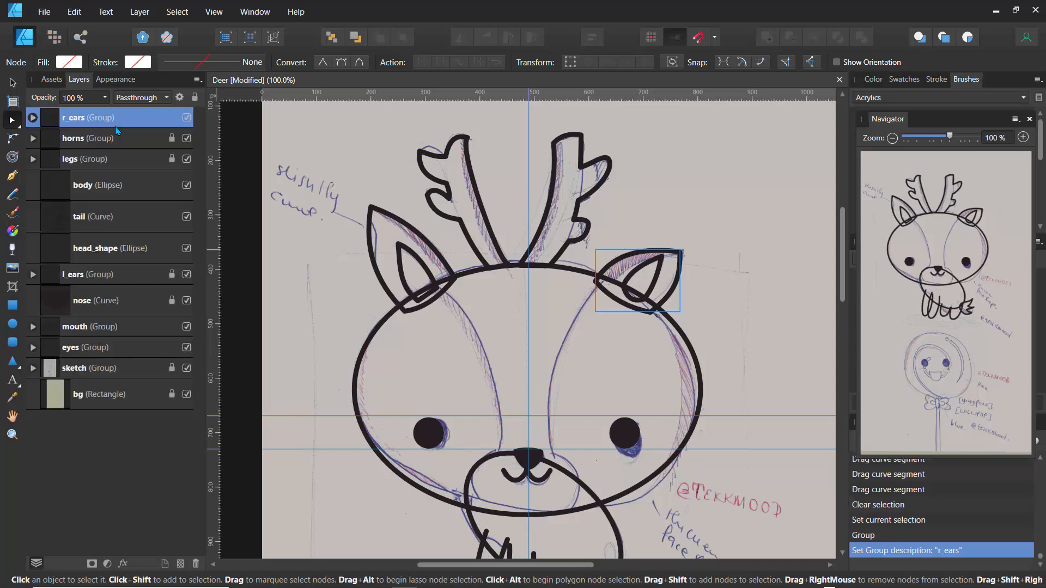
- Place the r_ears group directly below the l_ears group and lock it
drag(57, 121, 61, 294)
click(194, 98)
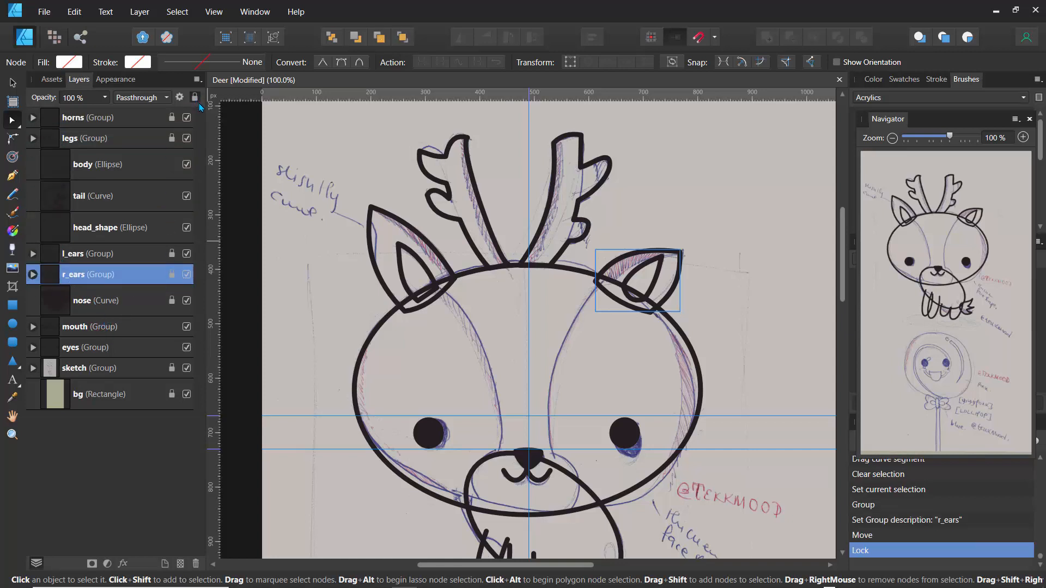
- Group l_ears and r_ears together and name the new group "ears"
click(86, 260)
shift+click(83, 275)
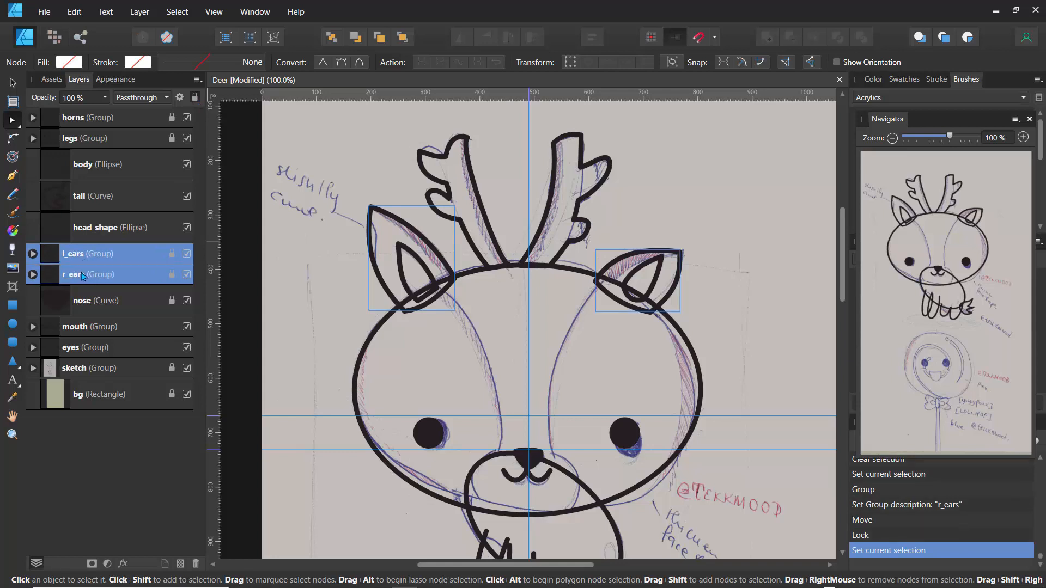
key(ctrl+g)
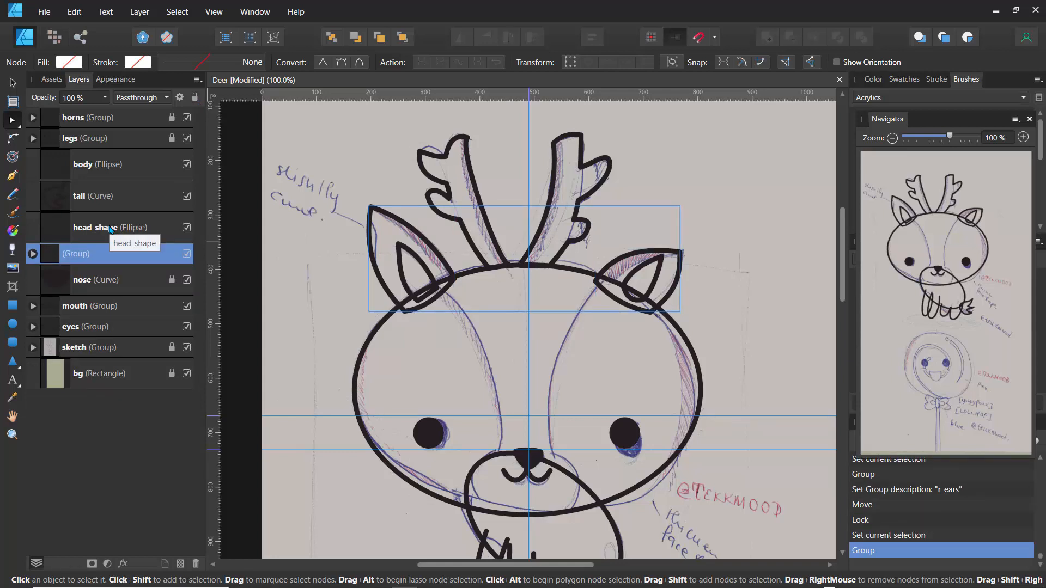
double_click(78, 256)
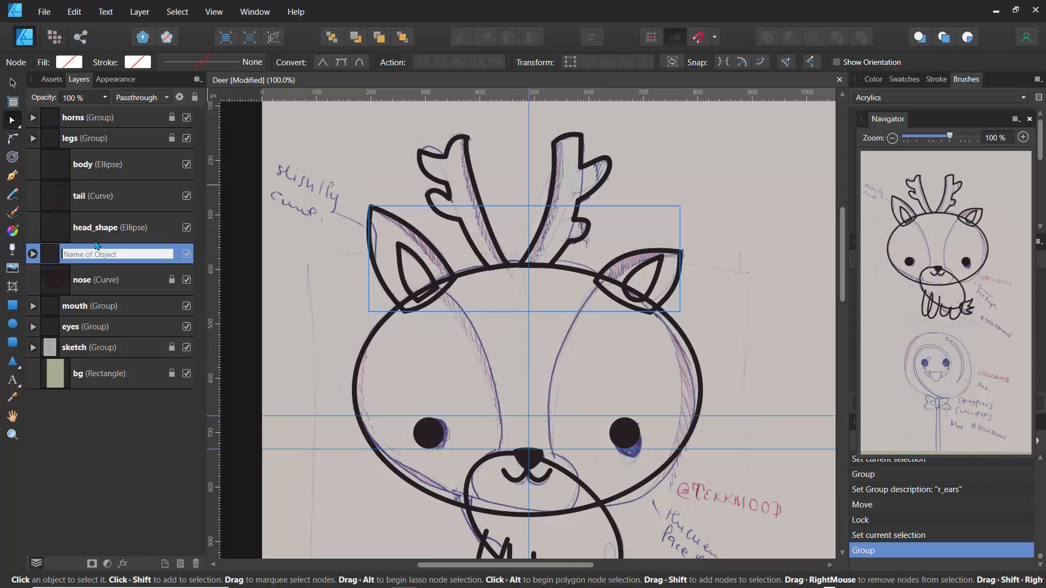
text(ears)
key(Return)
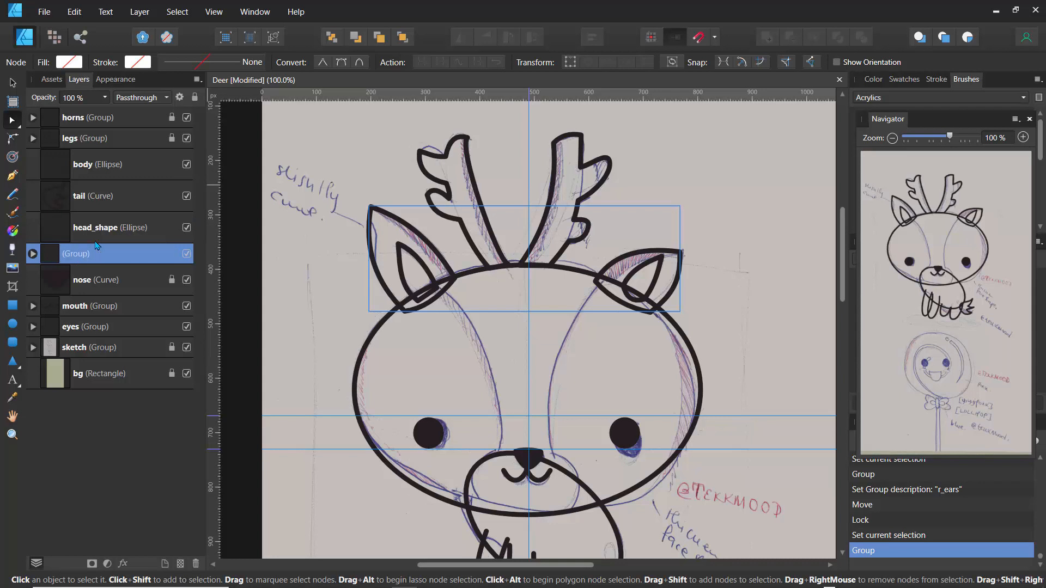
- Check the ears group and its l_ears and r_ears subgroups by hiding and showing each one
click(188, 257)
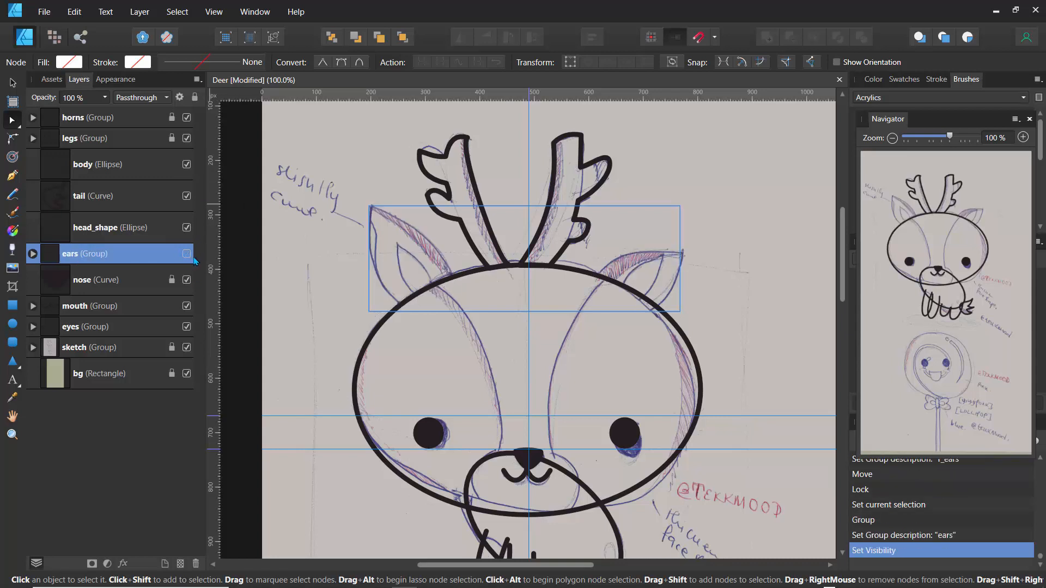
click(186, 254)
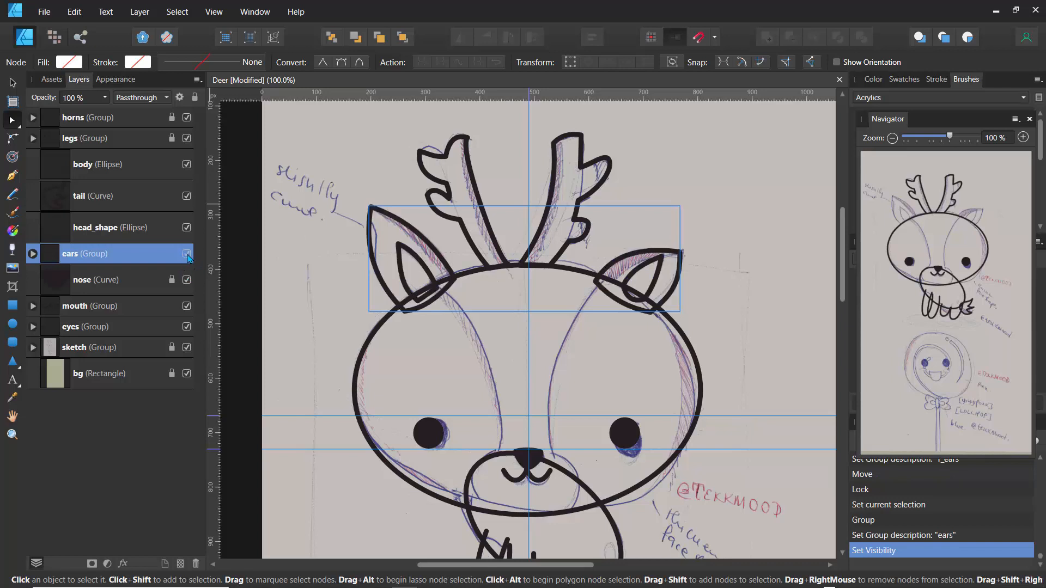
click(33, 254)
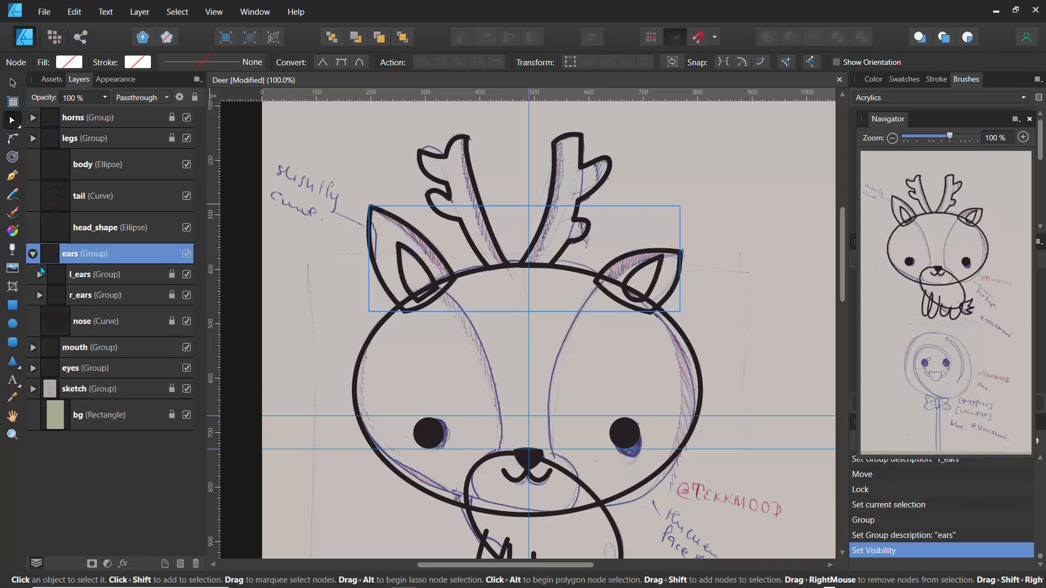
click(59, 279)
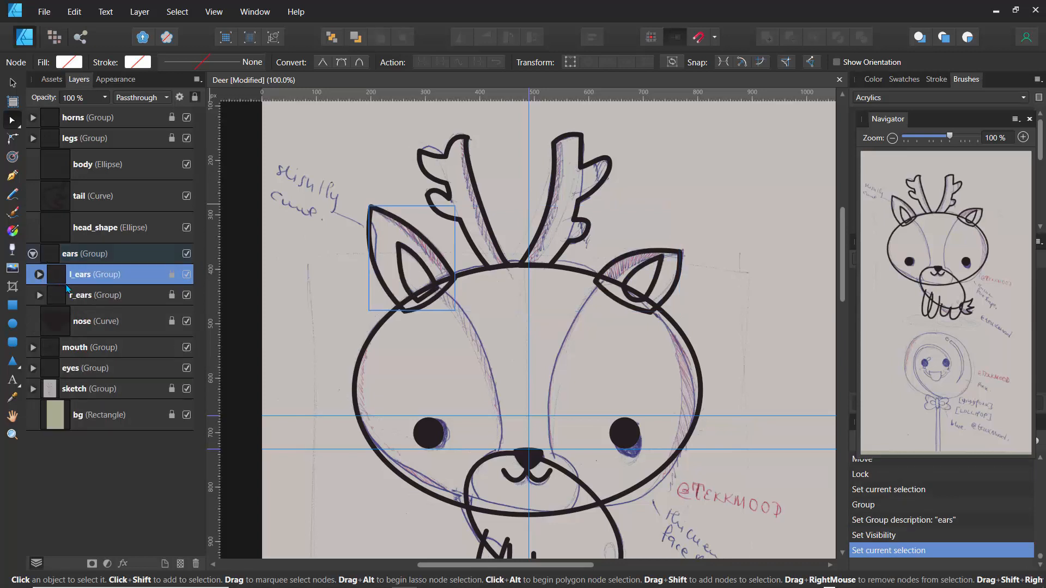
click(111, 295)
click(187, 275)
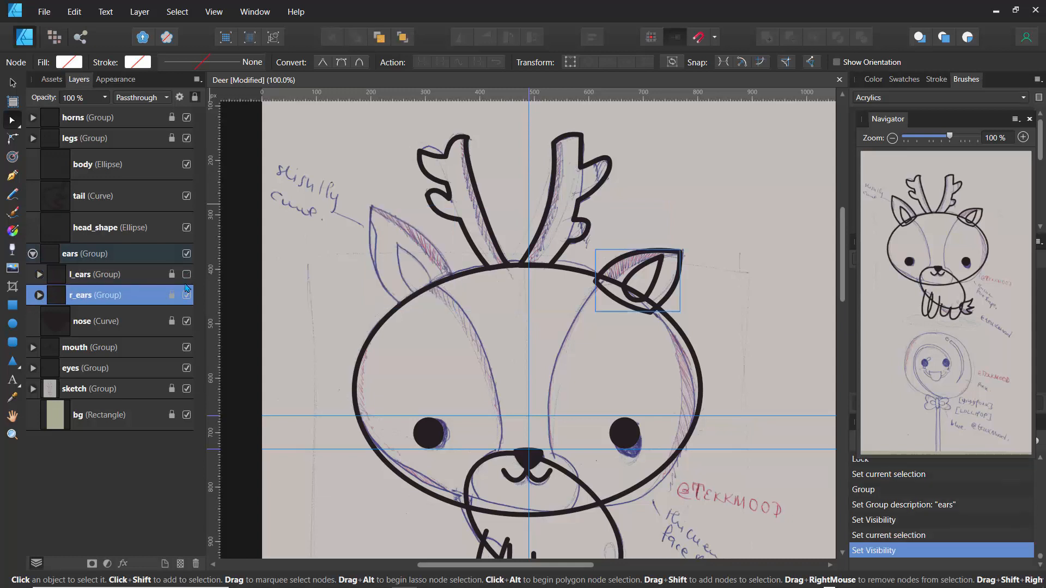
click(186, 295)
click(187, 275)
click(186, 295)
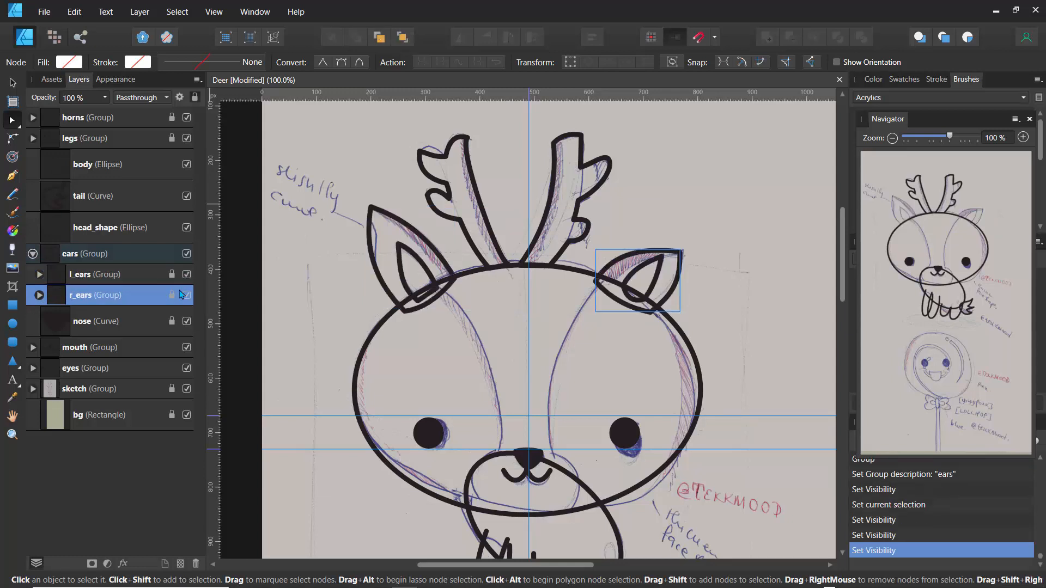
click(33, 253)
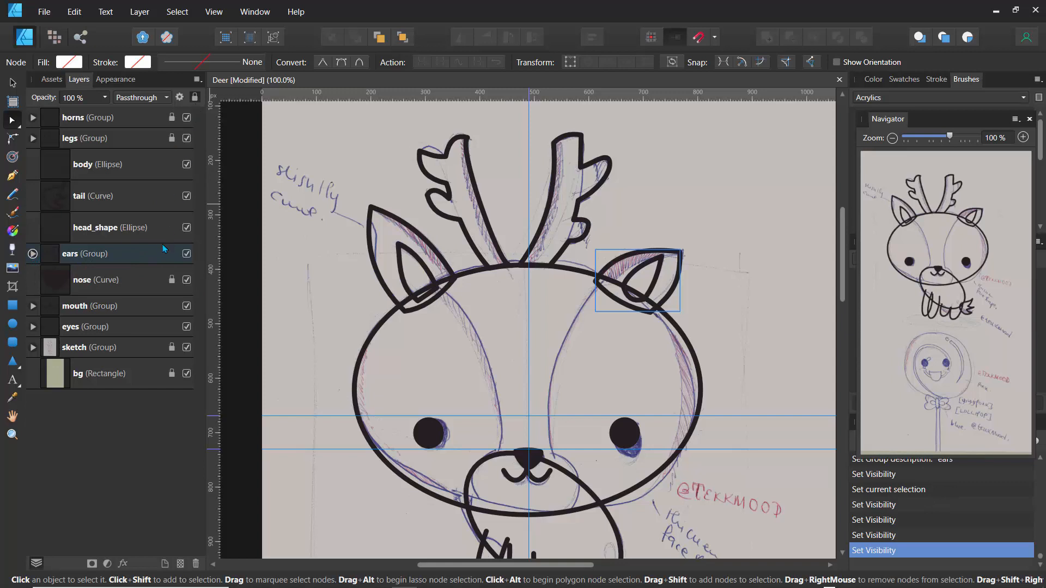
- Lock the ears group
click(150, 260)
click(195, 99)
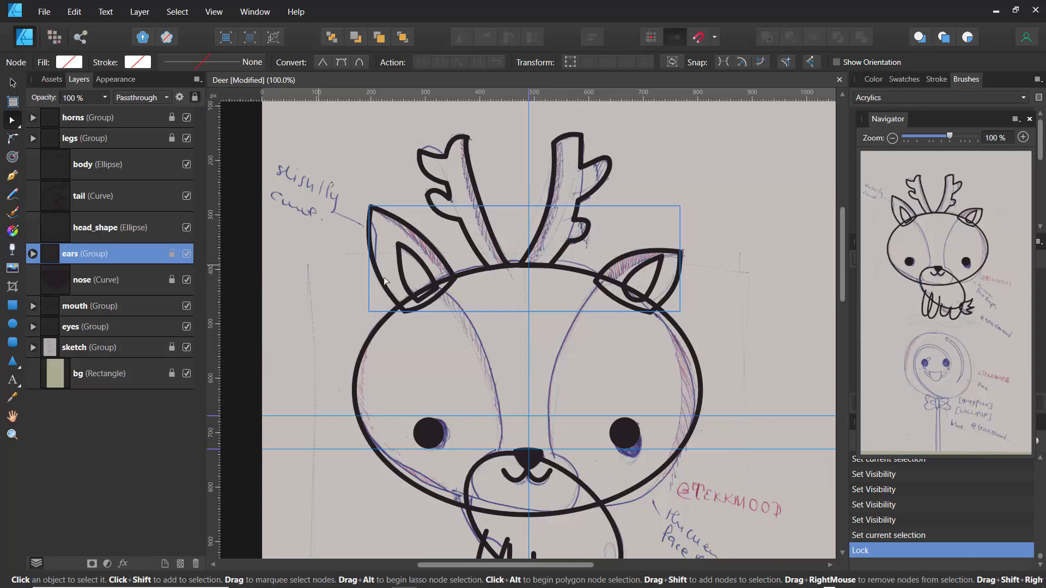
- Draw a wide, flat ellipse over the sketched ground shadow beneath the deer's legs
scroll(845, 292, down, 5)
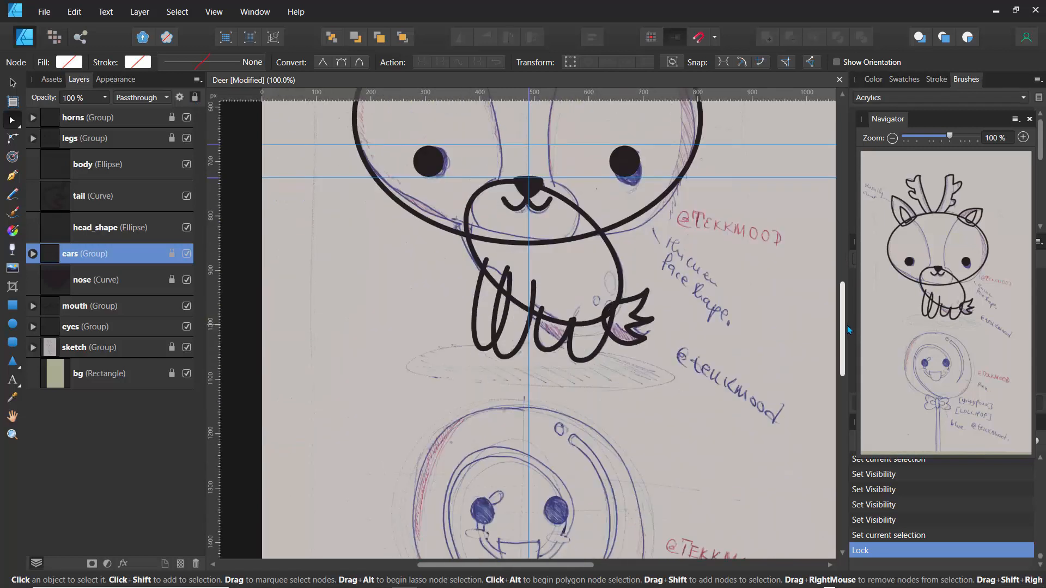
scroll(848, 325, up, 4)
scroll(848, 276, down, 3)
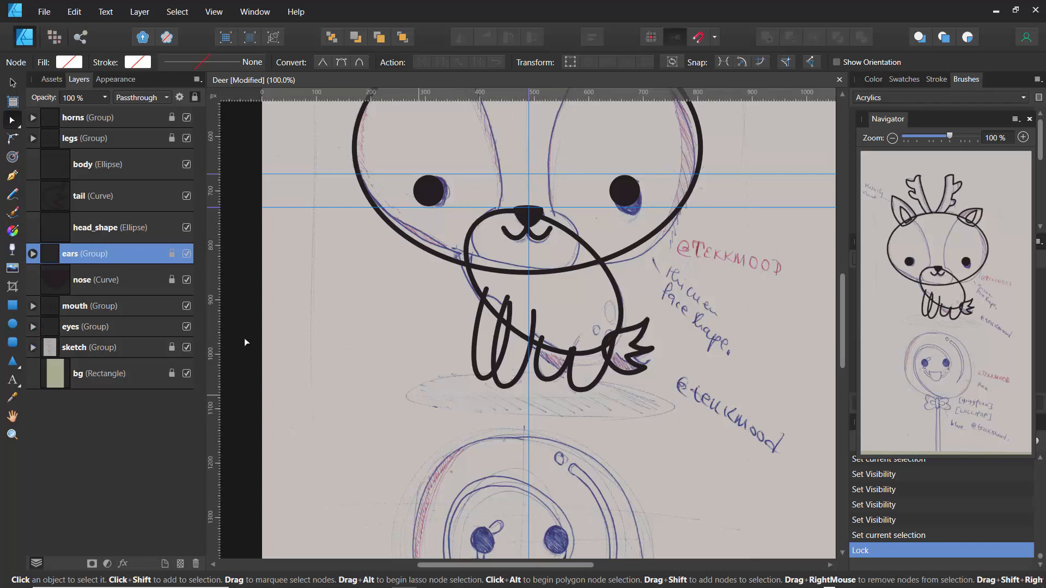
click(346, 347)
click(12, 325)
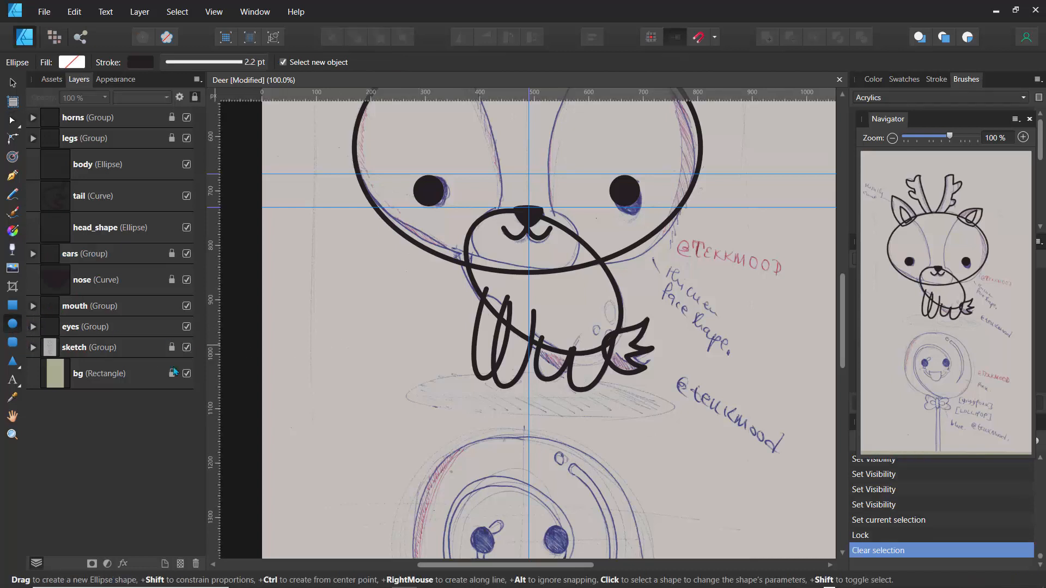
mouse_move(418, 381)
mouse_down()
mouse_move(468, 406)
mouse_move(673, 406)
mouse_move(668, 416)
mouse_up()
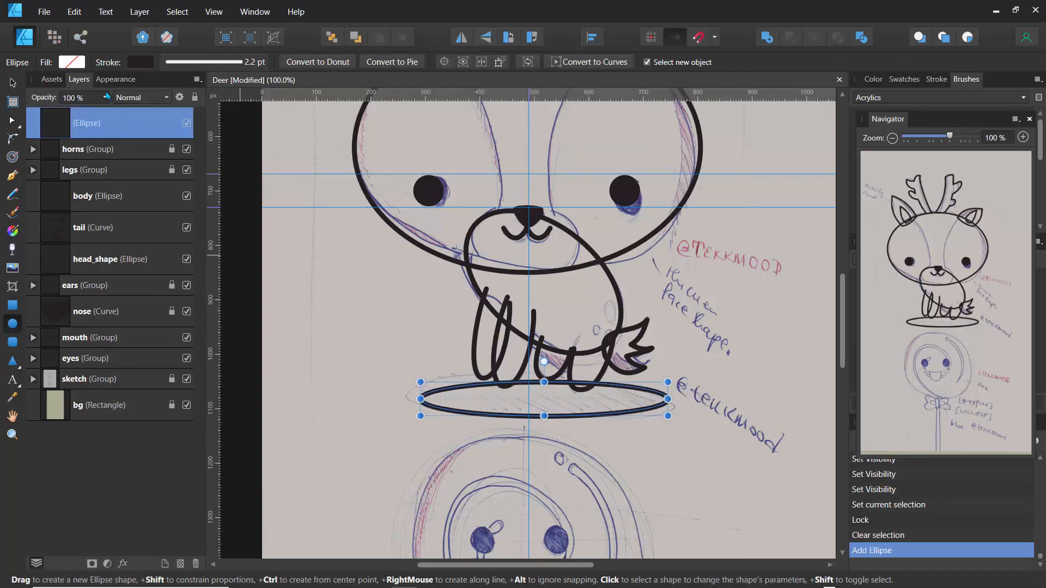
- Fill the ground shadow ellipse with the recently used dark purple and remove its stroke
click(71, 62)
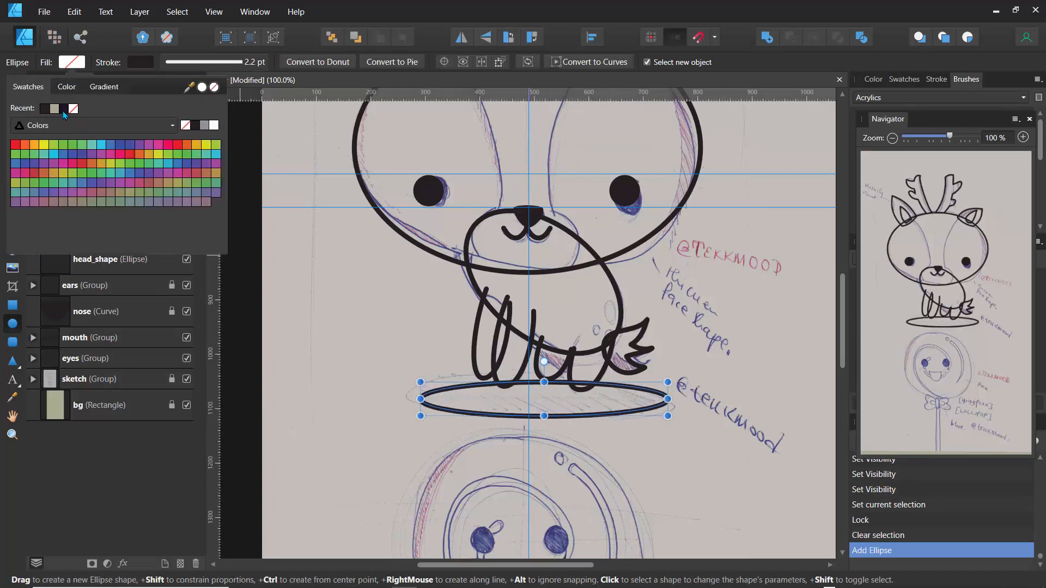
click(64, 109)
click(400, 352)
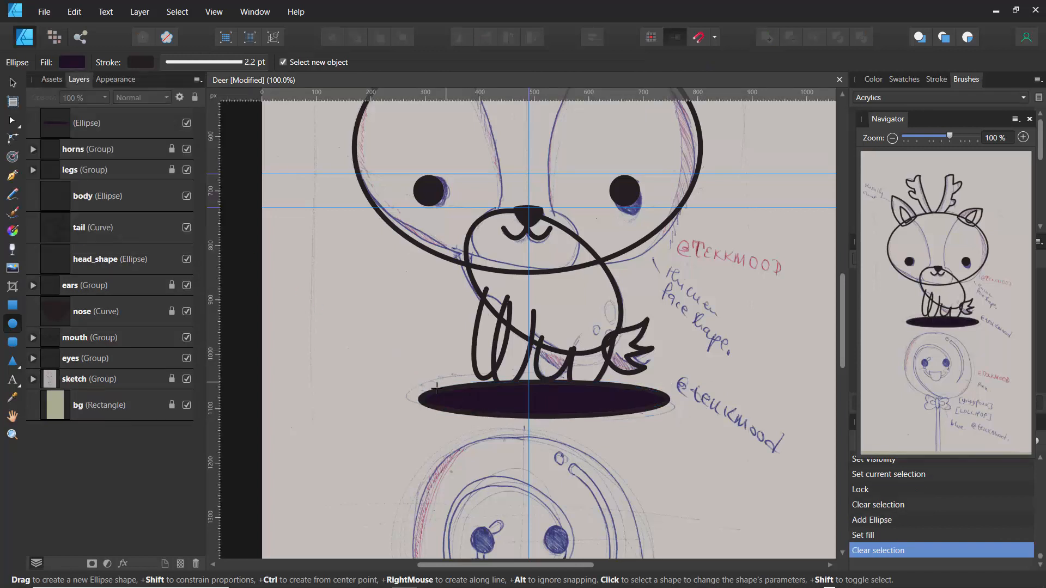
click(143, 64)
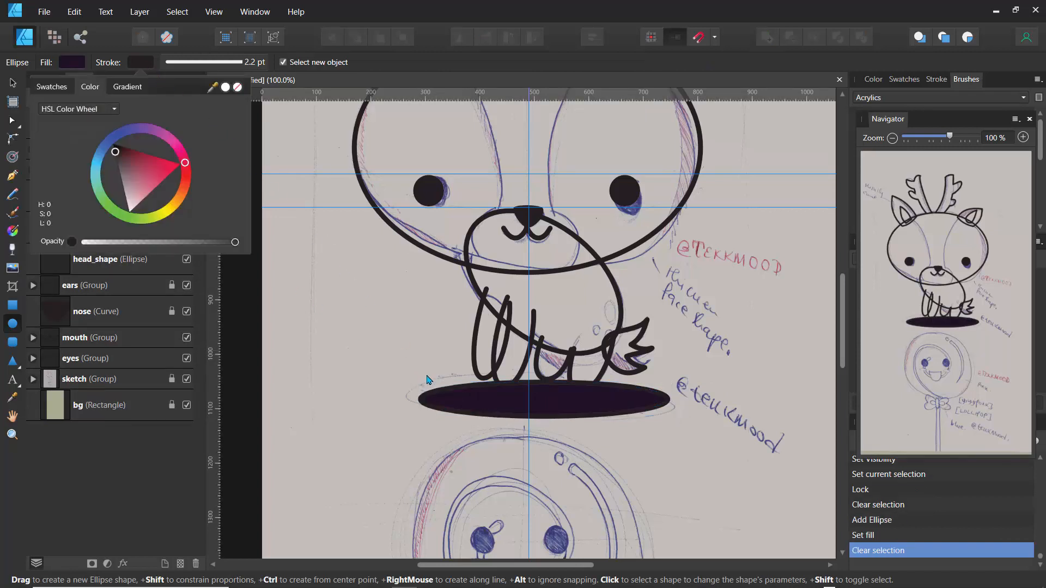
click(433, 395)
click(433, 395)
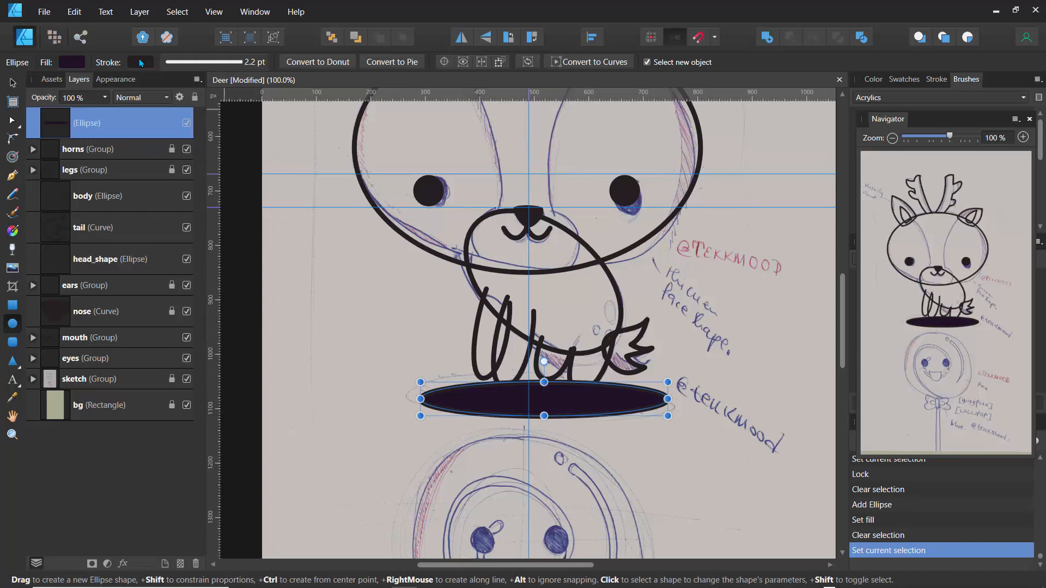
click(141, 63)
click(238, 87)
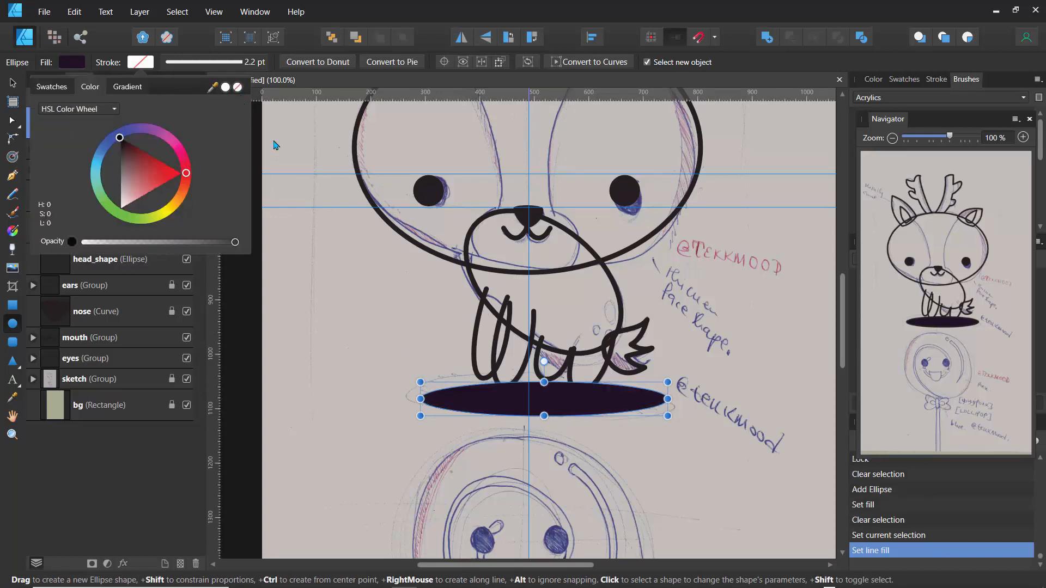
click(433, 366)
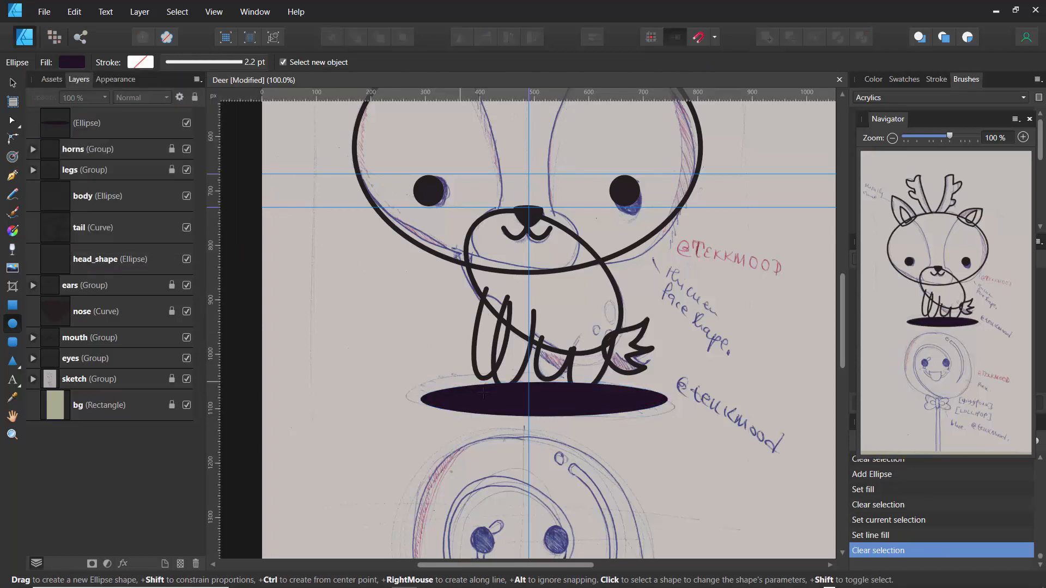
- Set the shadow ellipse's opacity to 50% and place it between the eyes and sketch groups in the layer order
click(71, 136)
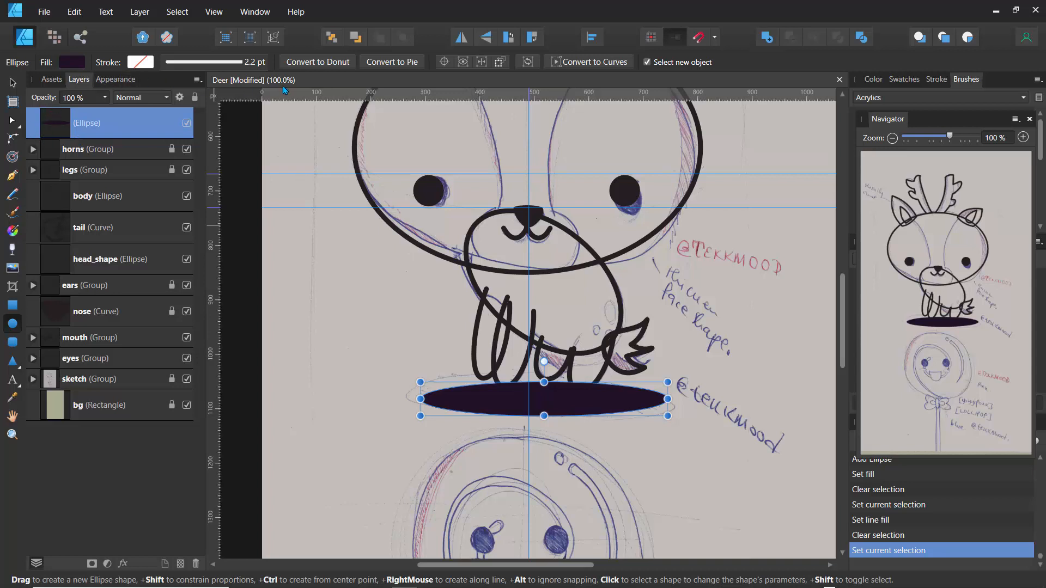
click(105, 98)
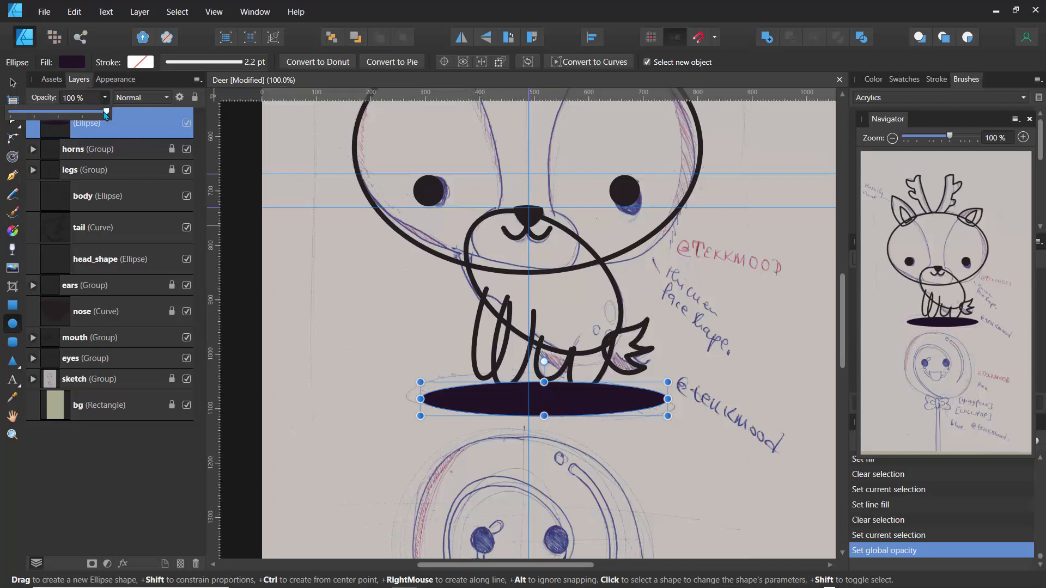
mouse_move(106, 112)
mouse_down()
mouse_move(54, 117)
mouse_move(62, 377)
mouse_up()
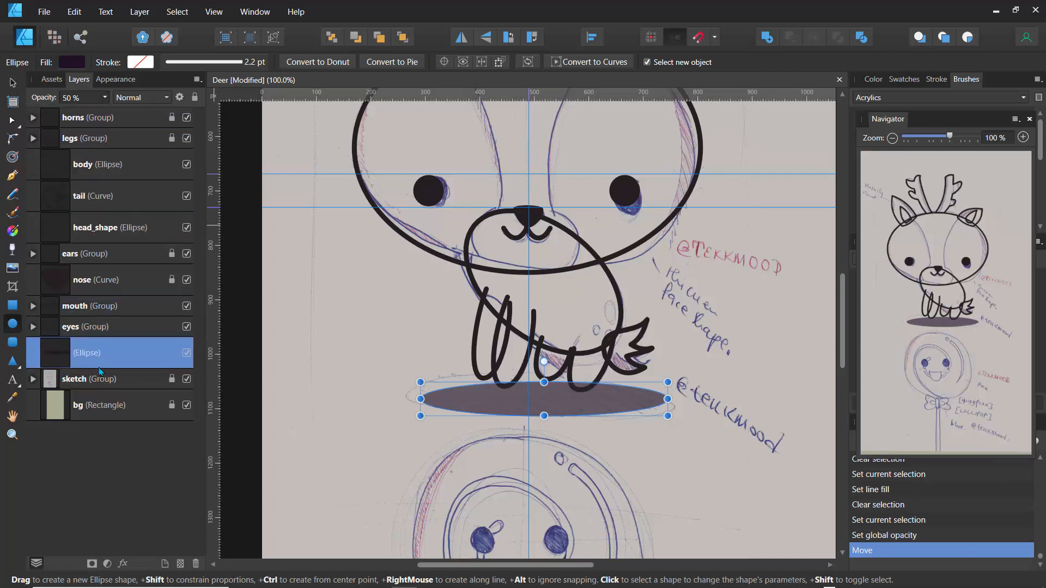
click(335, 383)
- Move the shadow ellipse slightly up so that it sits behind the deer's feet
key(v)
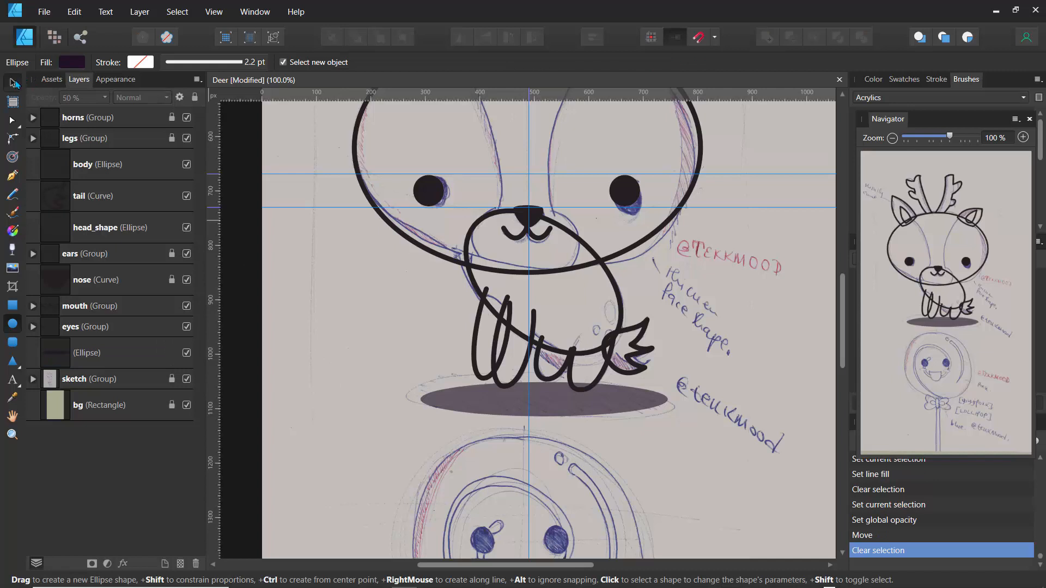
click(549, 403)
drag(549, 404, 549, 391)
click(456, 336)
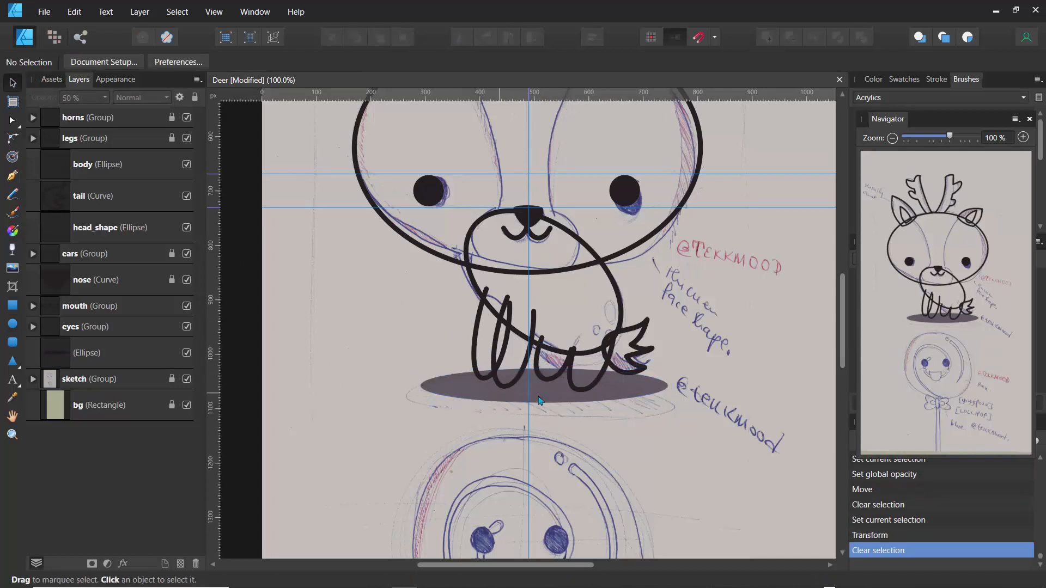
- Duplicate the head_shape ellipse and rename the copy "borrowed"
scroll(845, 347, up, 1)
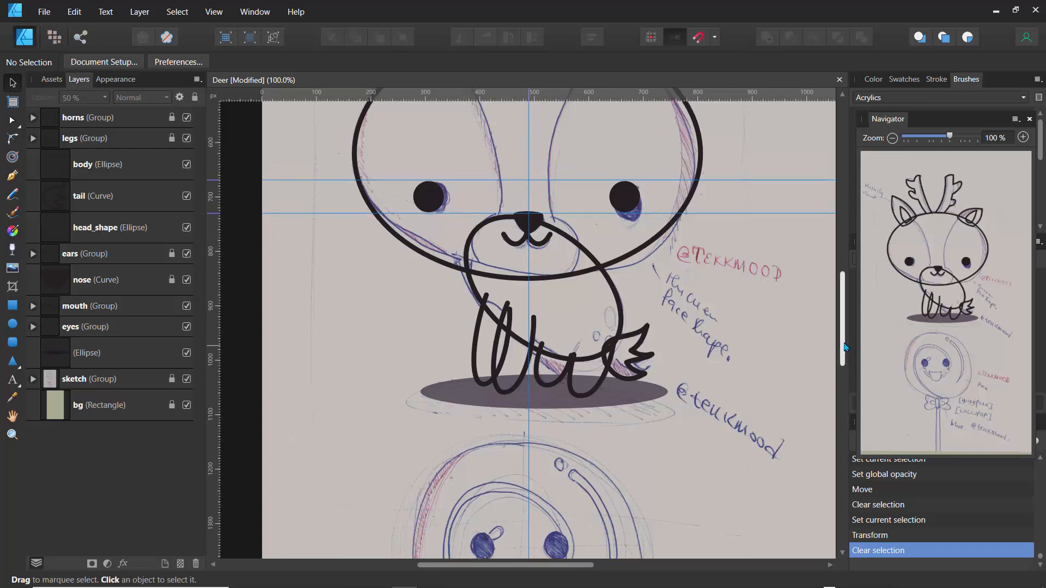
drag(846, 348, 848, 300)
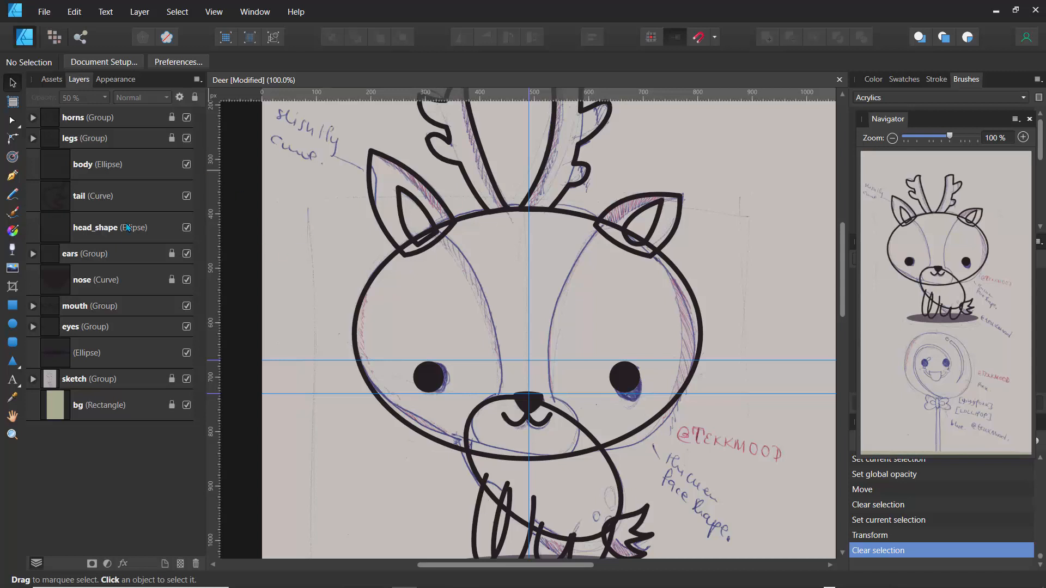
click(57, 233)
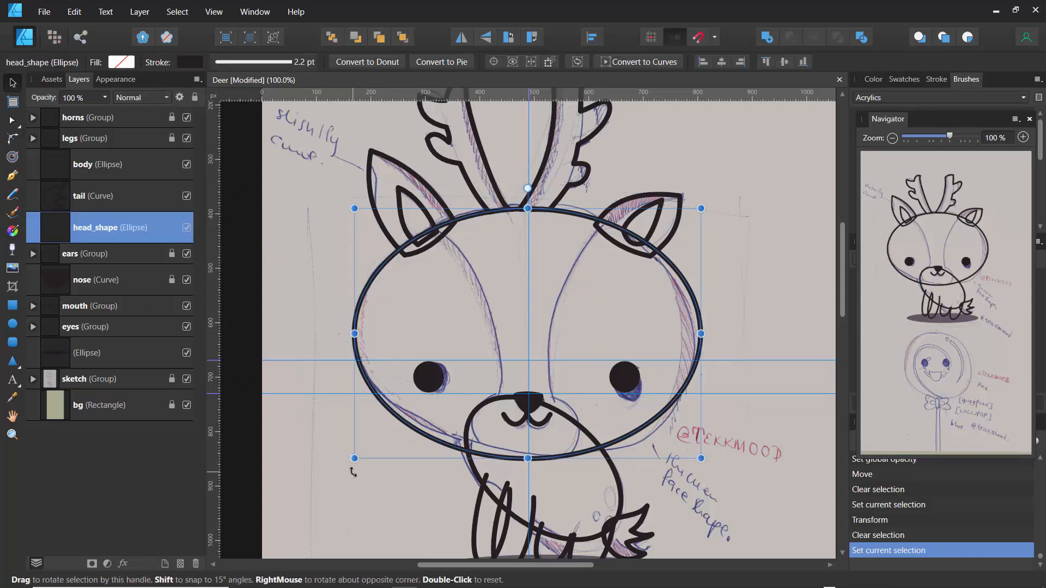
key(ctrl+j)
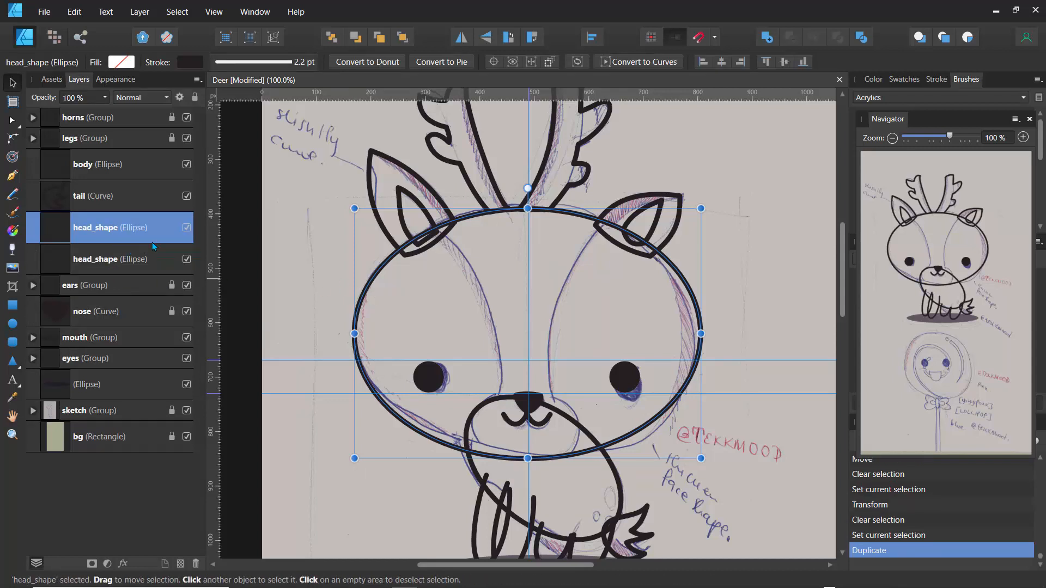
double_click(115, 230)
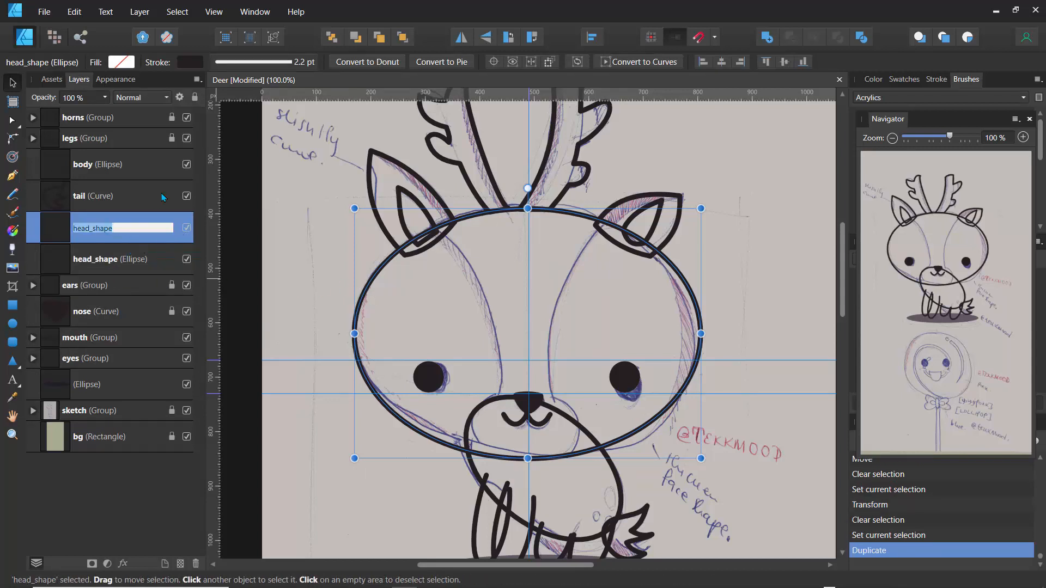
text(borrowed)
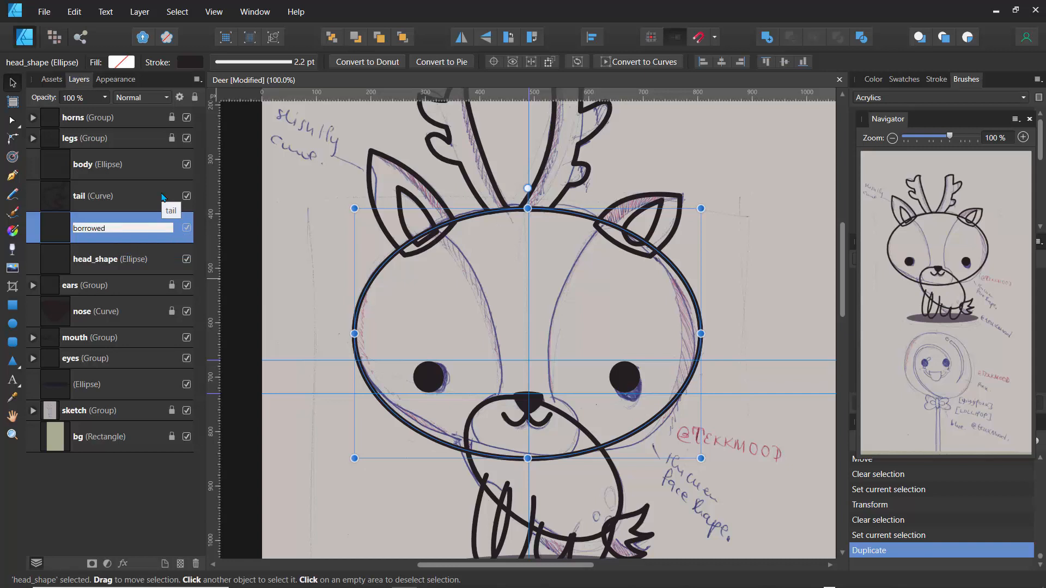
key(Return)
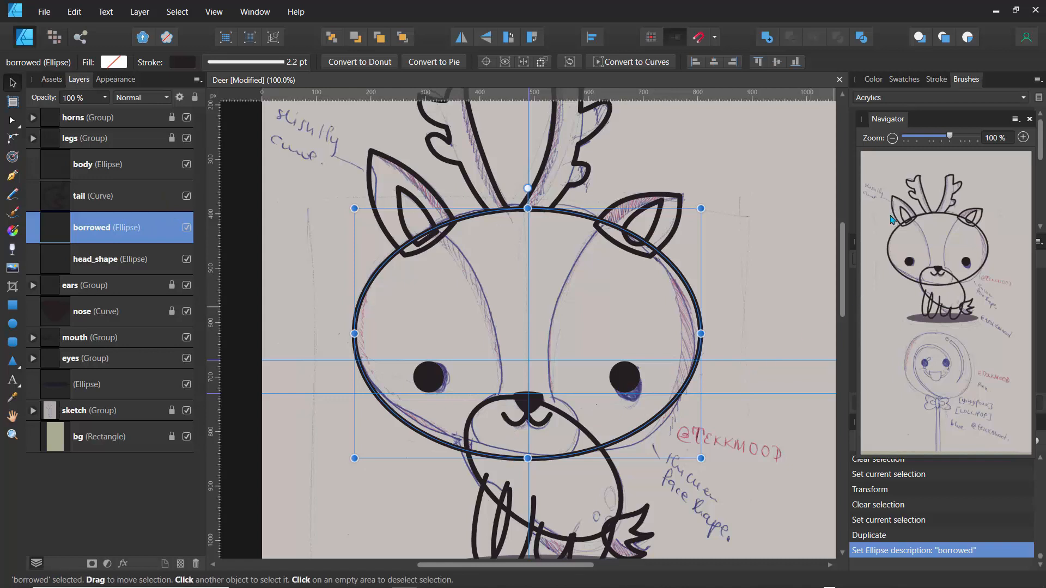
- Set the Ellipse tool to no fill with a near-black stroke, and undo a small test ellipse drawn beside the head
drag(952, 140, 962, 140)
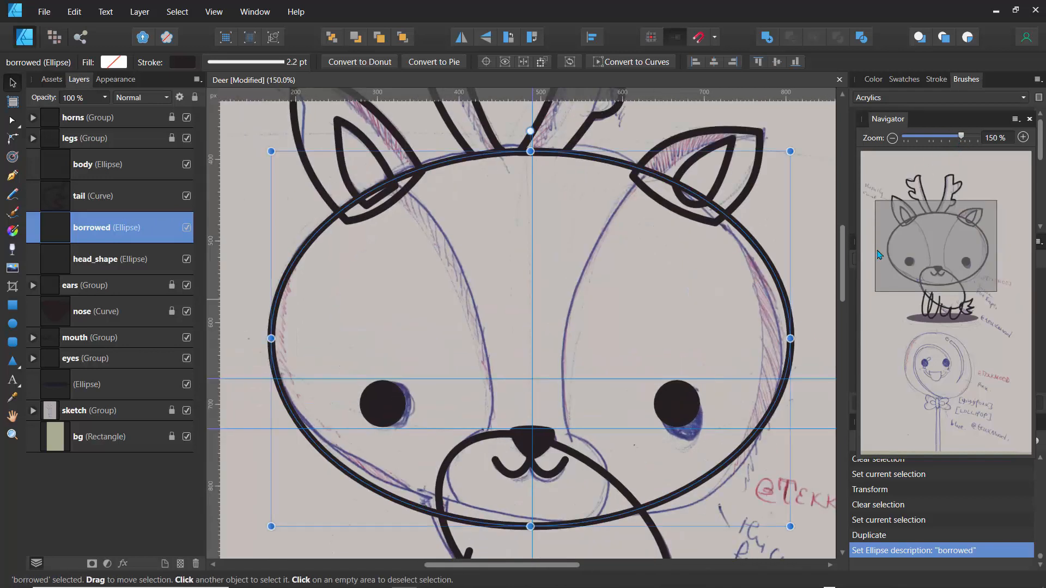
scroll(842, 271, down, 5)
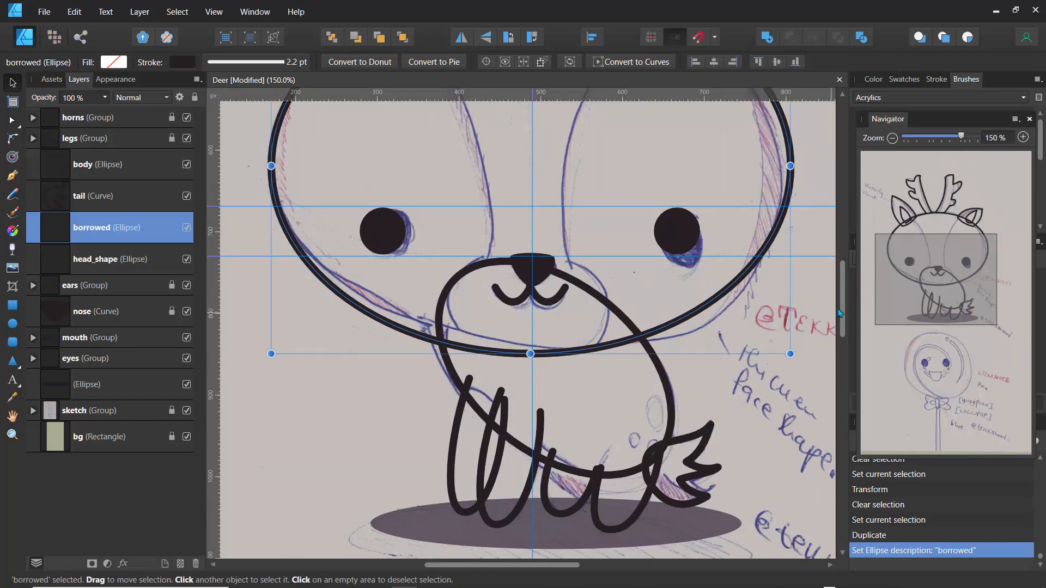
scroll(843, 312, up, 4)
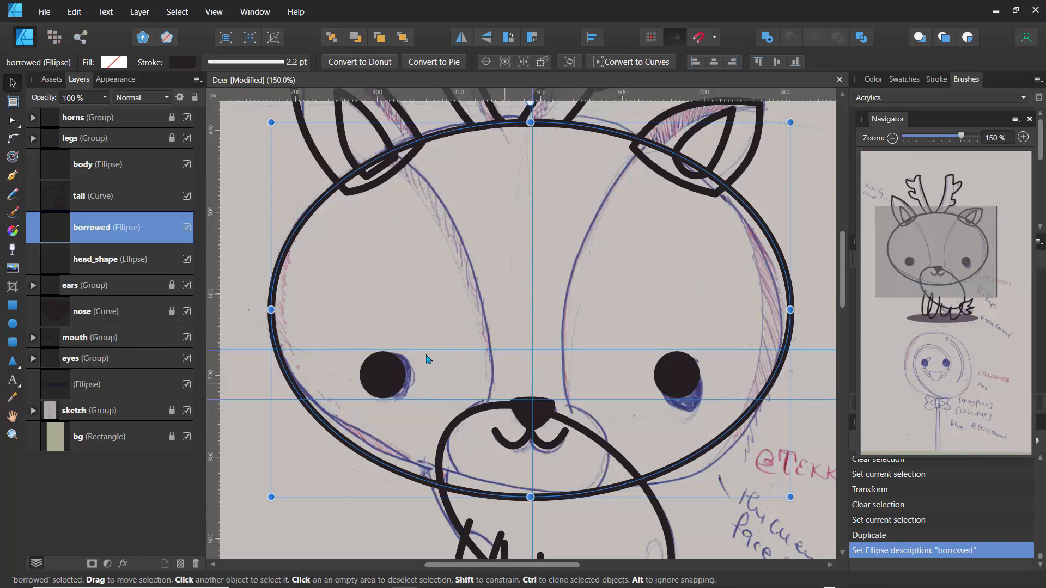
mouse_move(843, 301)
mouse_down()
mouse_move(843, 311)
mouse_move(844, 303)
mouse_up()
click(246, 193)
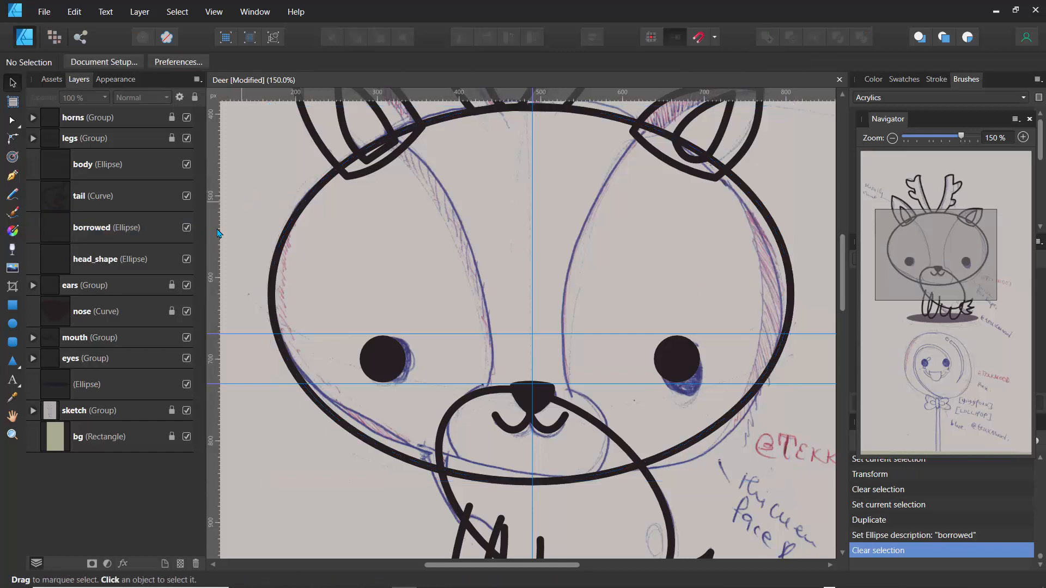
click(13, 326)
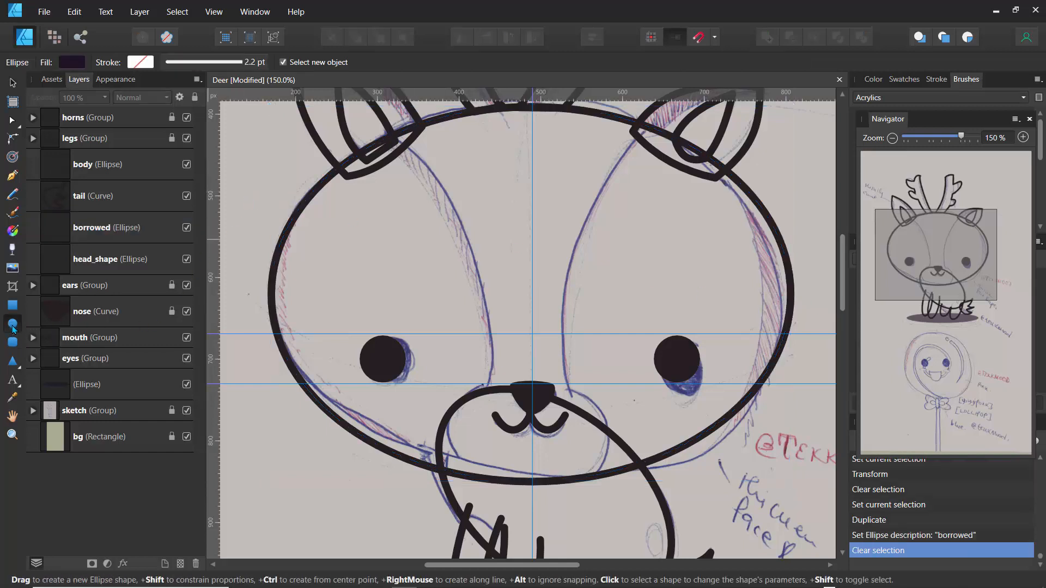
click(75, 63)
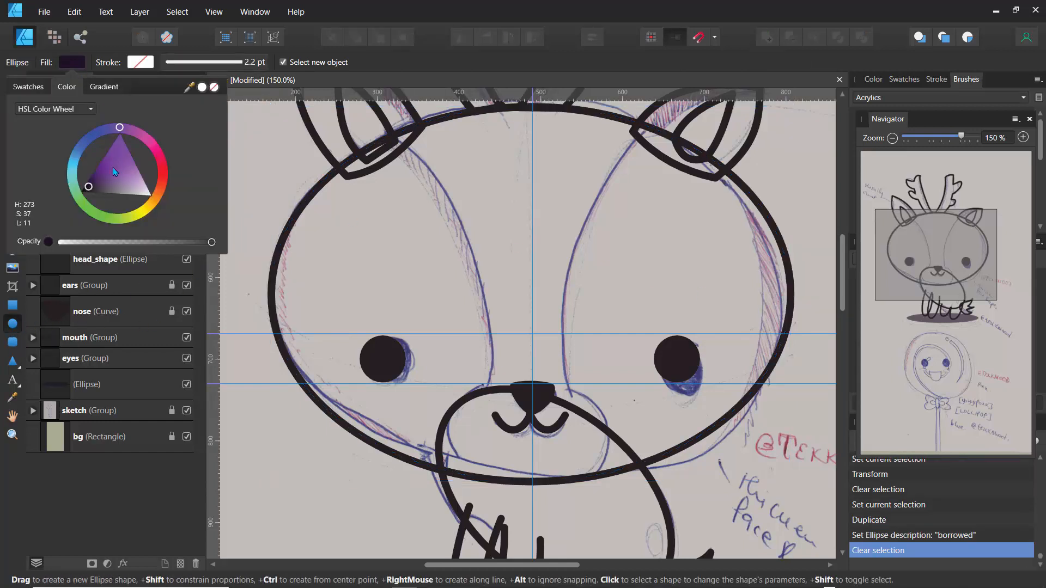
drag(89, 188, 80, 191)
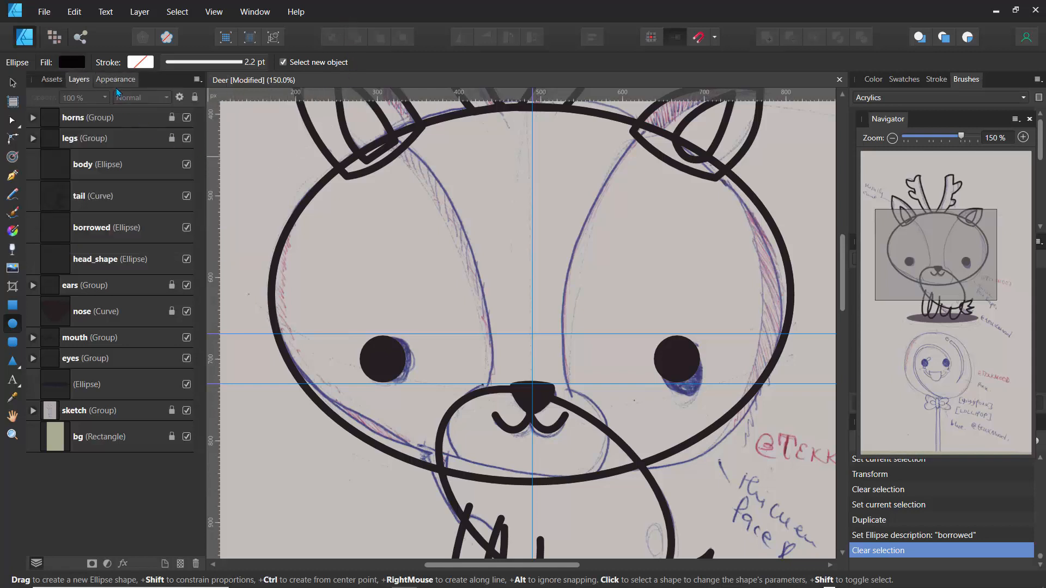
click(76, 68)
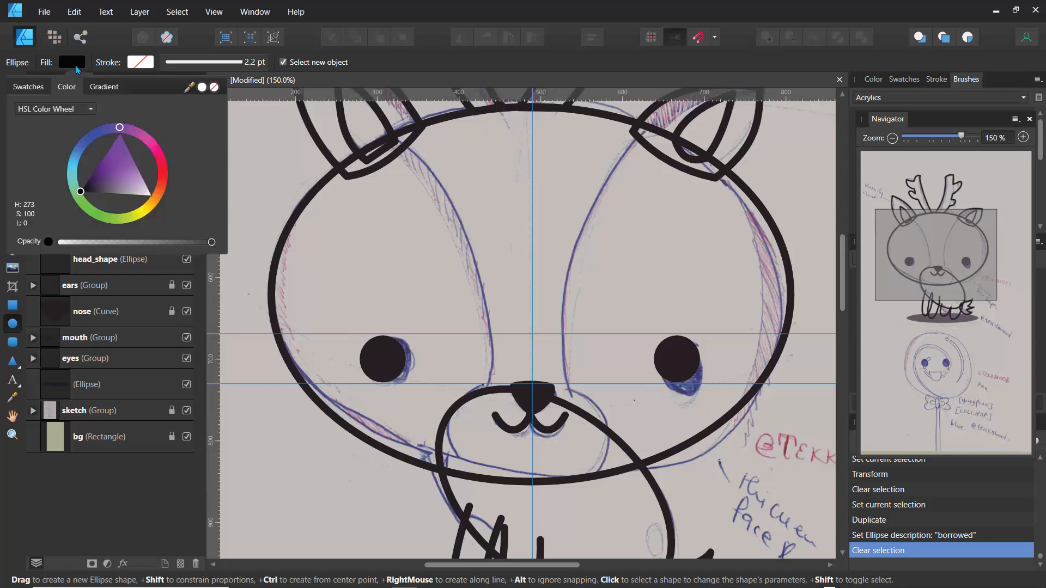
click(215, 88)
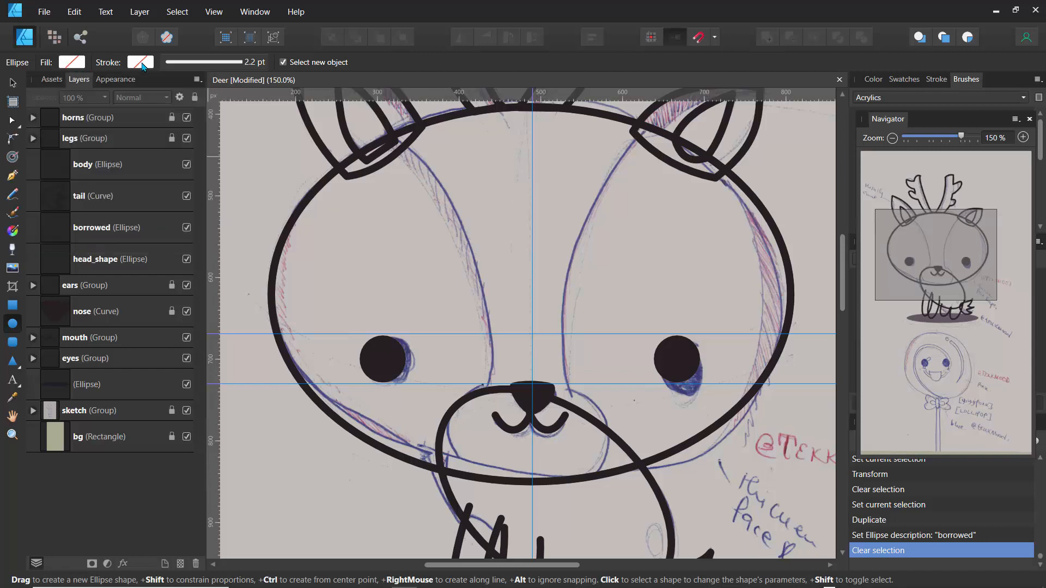
click(142, 64)
click(68, 108)
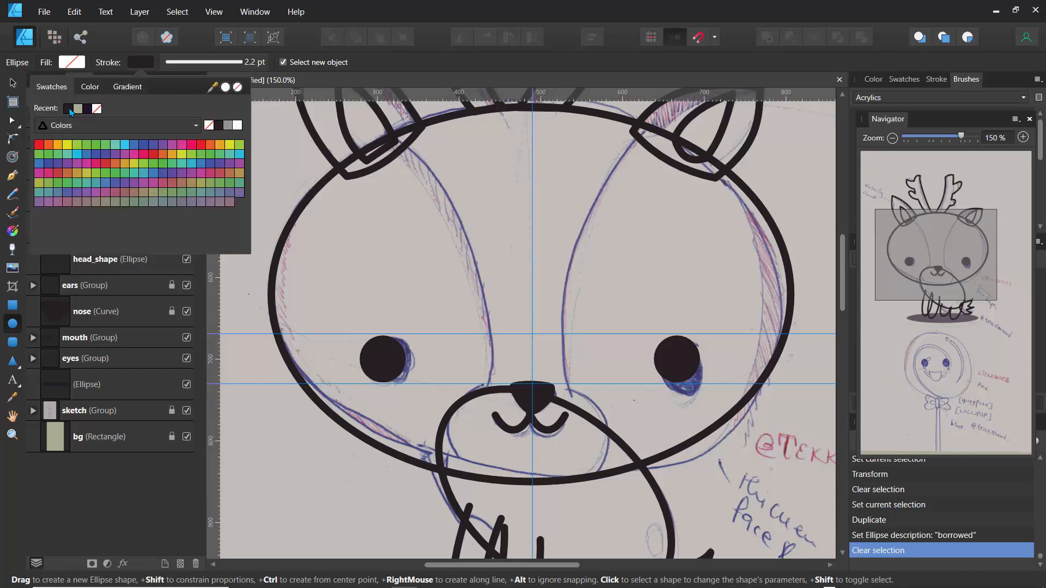
drag(279, 148, 296, 162)
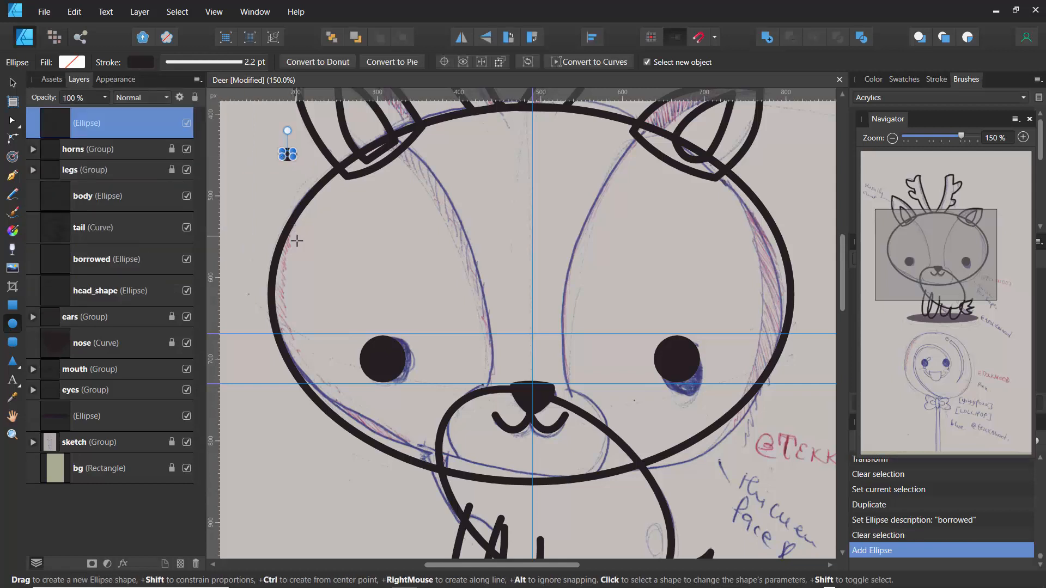
key(ctrl+z)
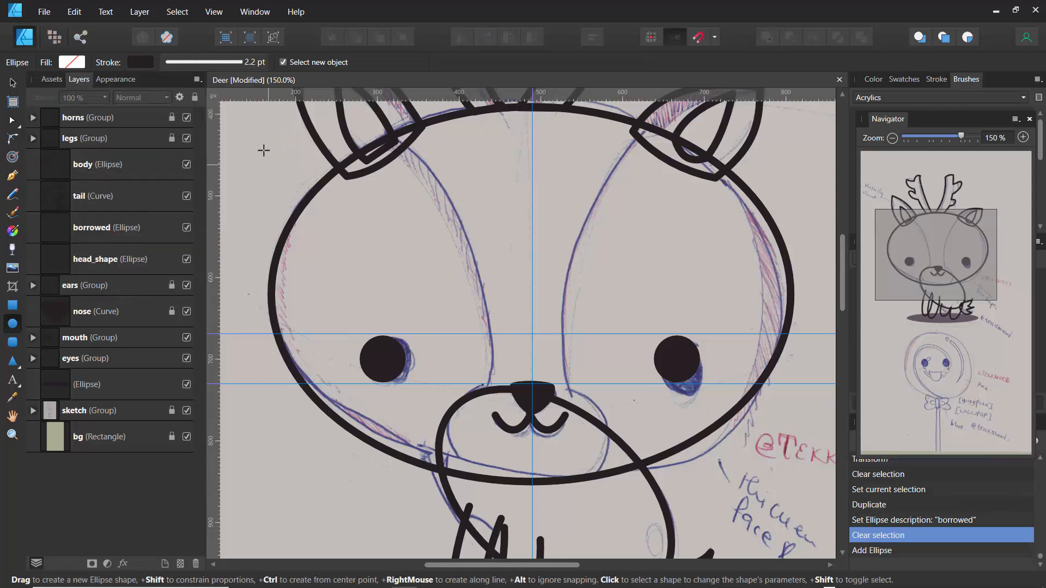
- Draw an unfilled ellipse over the sketched face patch around the deer's left-hand eye, then tilt and resize it to match the inner edge
drag(261, 146, 483, 466)
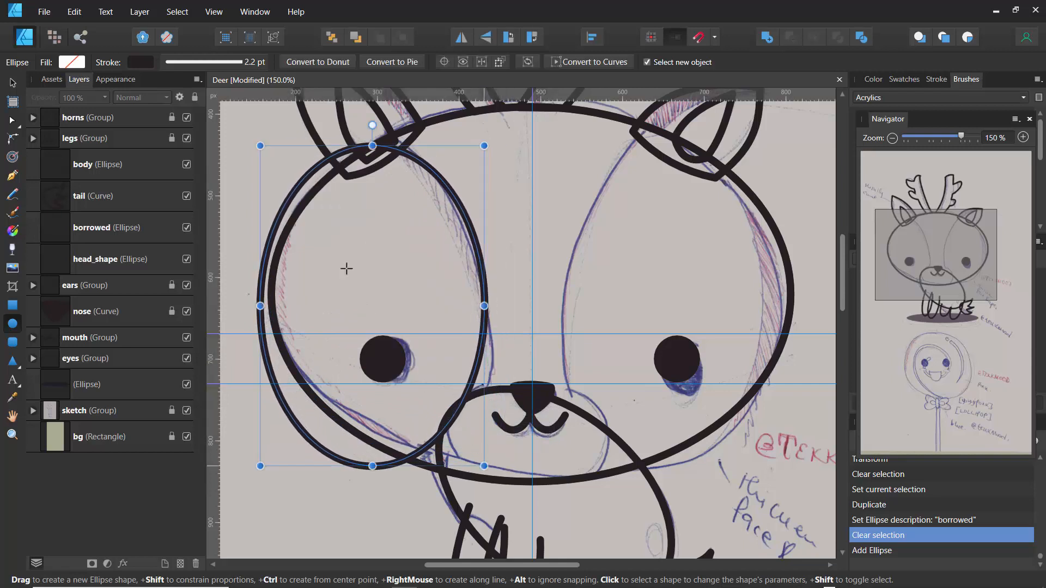
drag(372, 125, 307, 137)
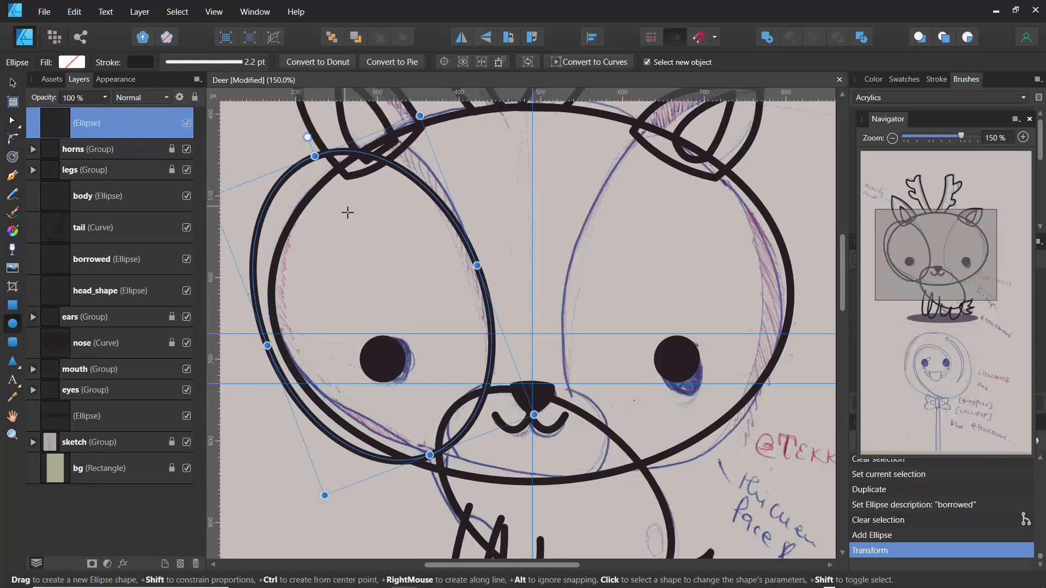
click(12, 82)
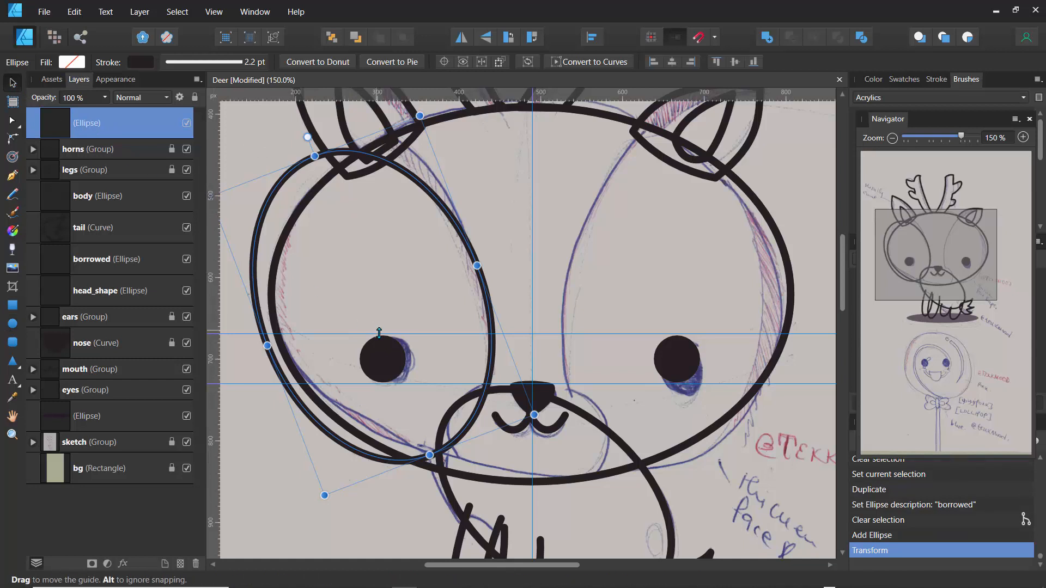
drag(378, 333, 410, 315)
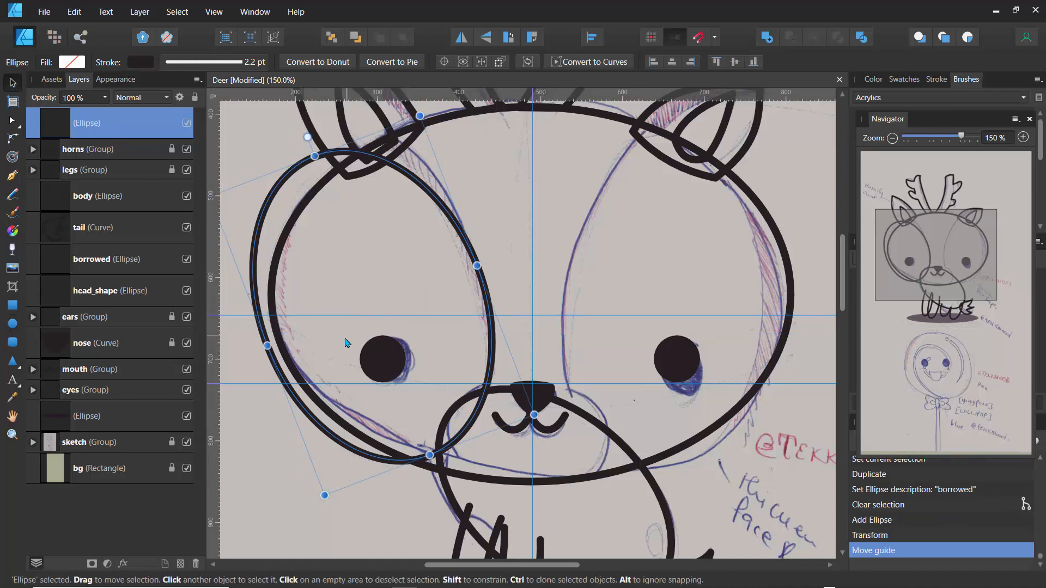
mouse_move(361, 220)
mouse_down()
mouse_move(381, 207)
mouse_move(380, 222)
mouse_move(374, 209)
mouse_up()
drag(283, 332, 277, 335)
drag(493, 252, 476, 258)
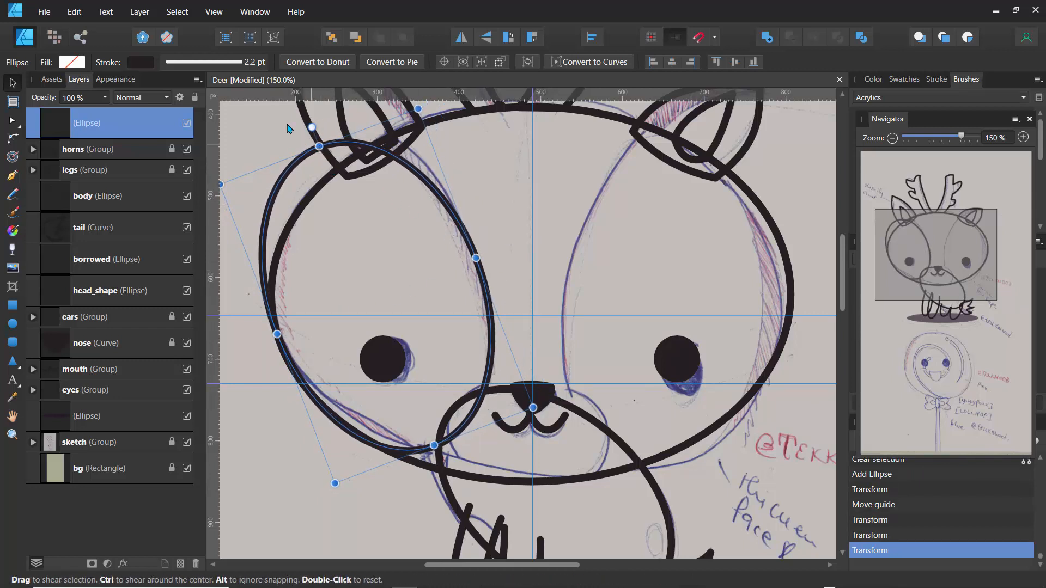
- Convert the tilted ellipse to curves and adjust the handles of its upper and outer nodes to follow the sketched face patch
click(589, 64)
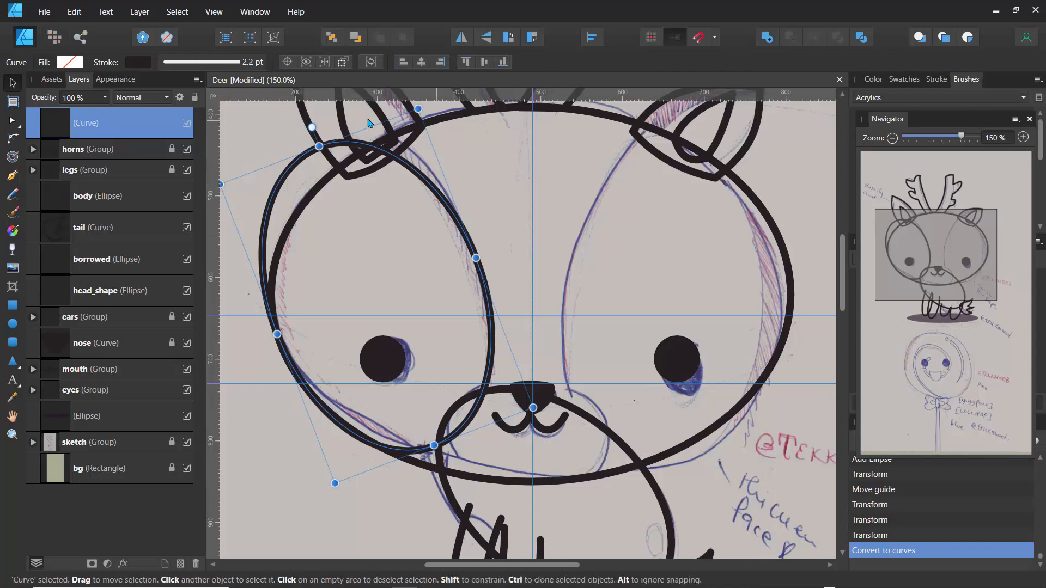
click(12, 120)
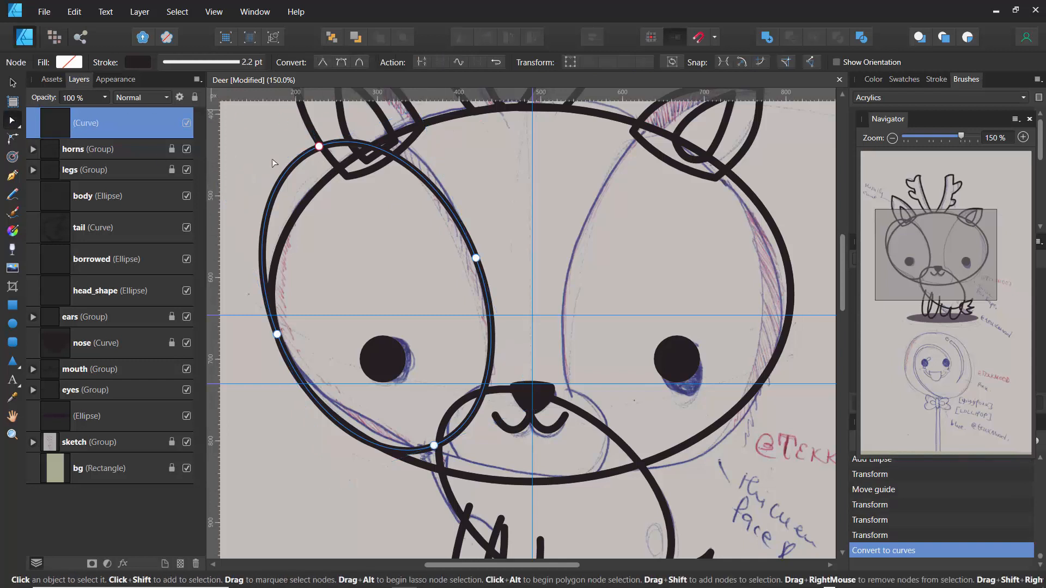
click(319, 146)
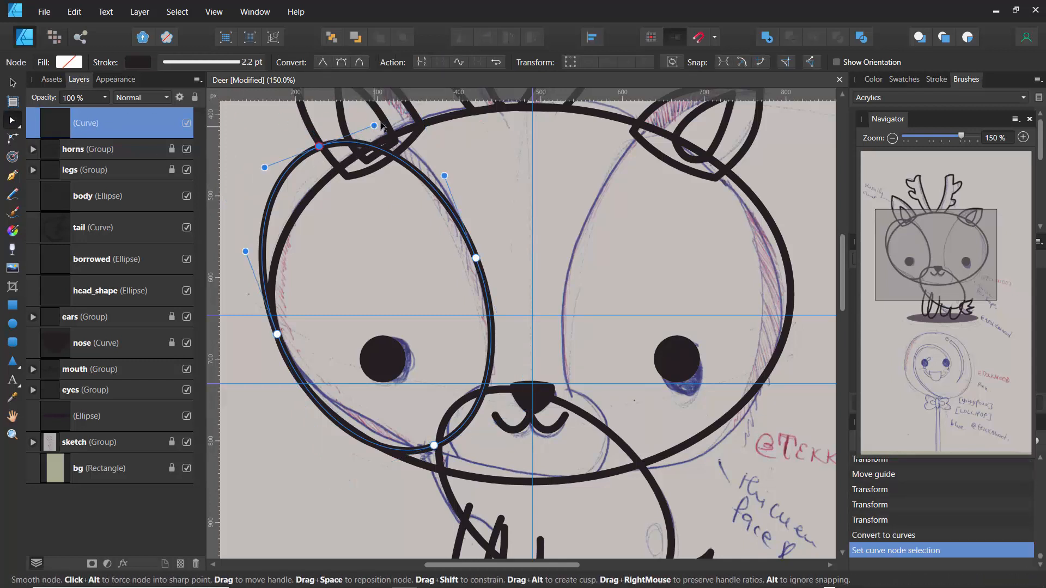
mouse_move(374, 126)
mouse_down()
mouse_move(388, 108)
mouse_move(382, 114)
mouse_up()
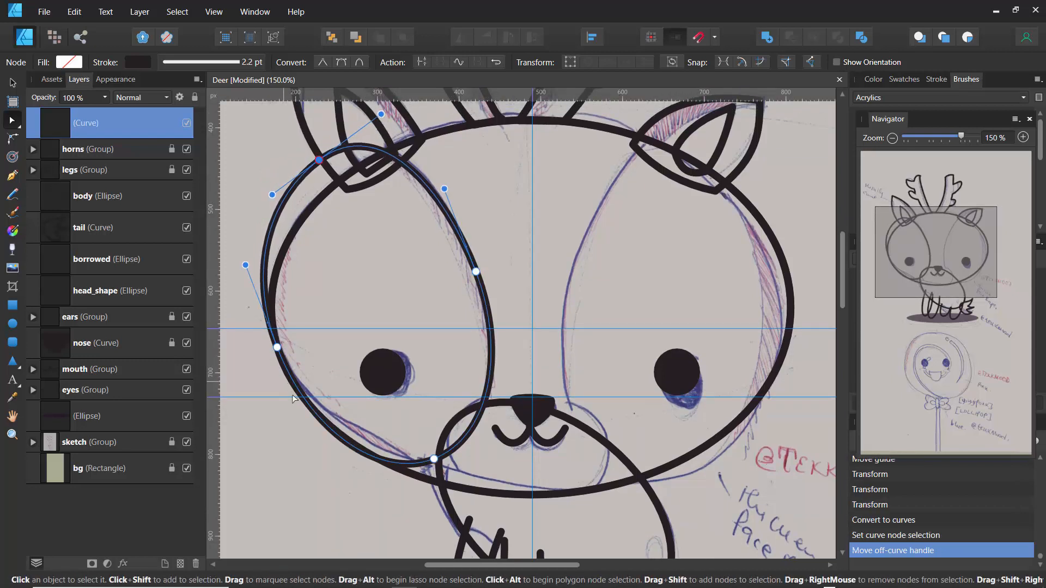
click(278, 349)
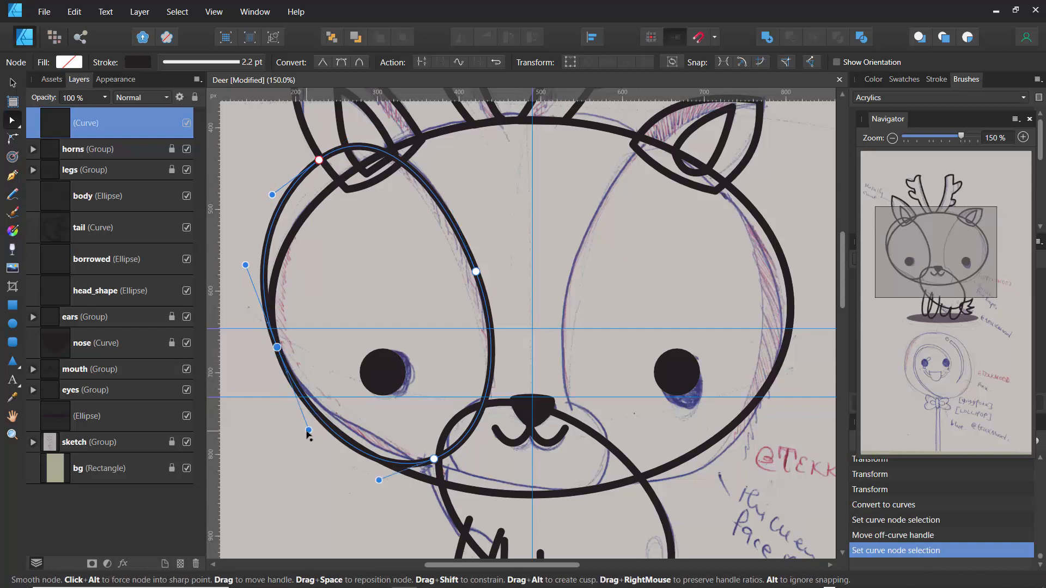
mouse_move(308, 430)
mouse_down()
mouse_move(301, 411)
mouse_move(308, 421)
mouse_up()
- Lower the face patch's bottom node slightly and reshape its handles so the curve meets the muzzle, then deselect it
click(433, 459)
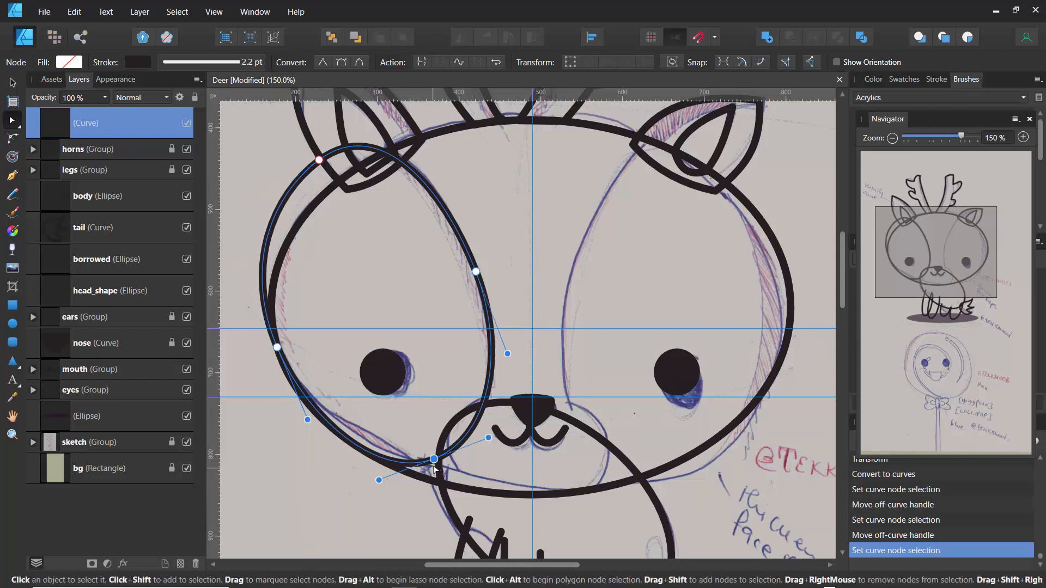
drag(435, 463, 436, 470)
drag(381, 488, 359, 468)
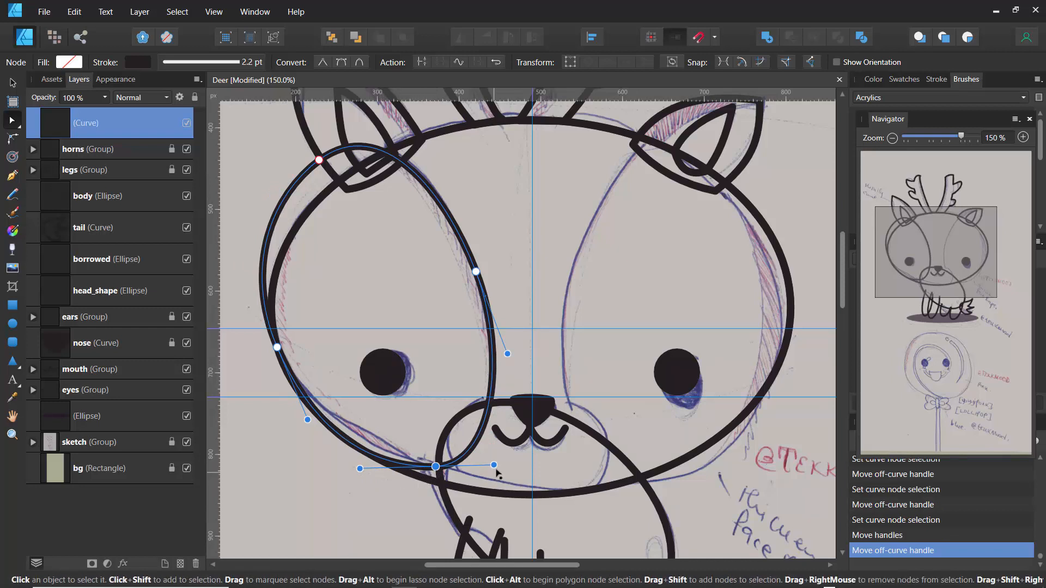
mouse_move(496, 468)
mouse_down()
mouse_move(485, 454)
mouse_move(485, 464)
mouse_up()
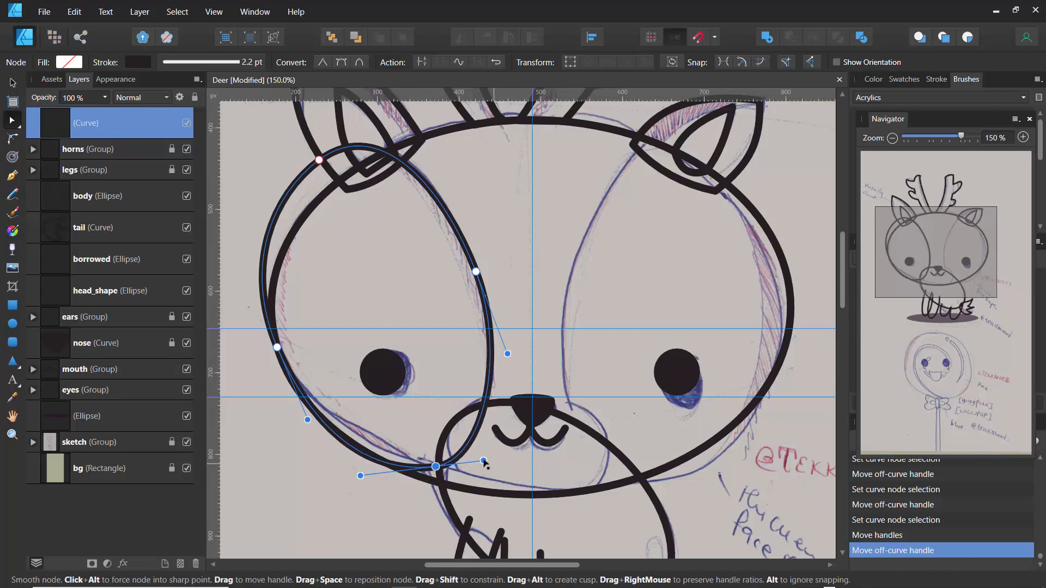
drag(486, 464, 486, 461)
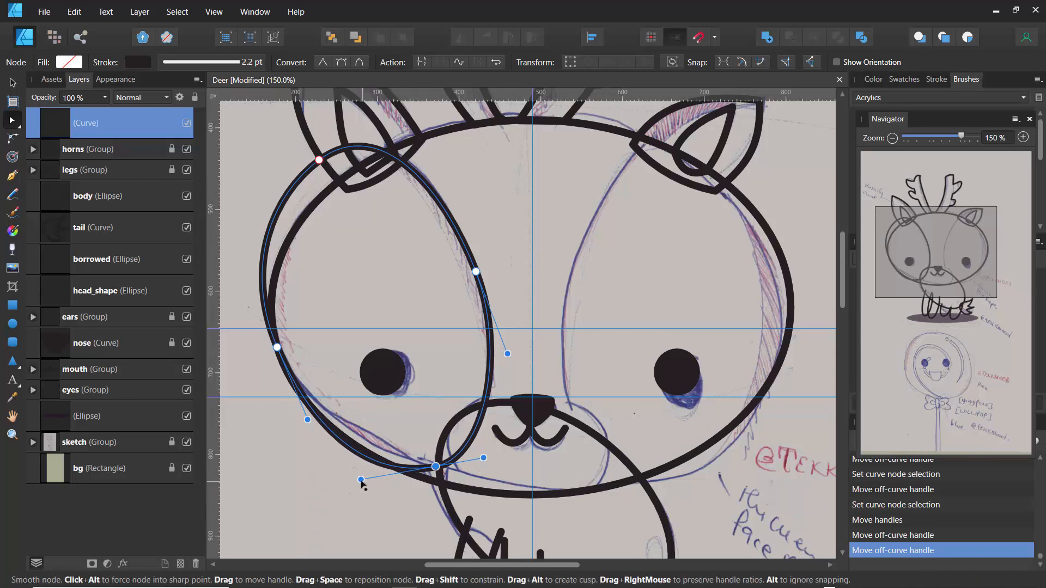
drag(362, 481, 381, 479)
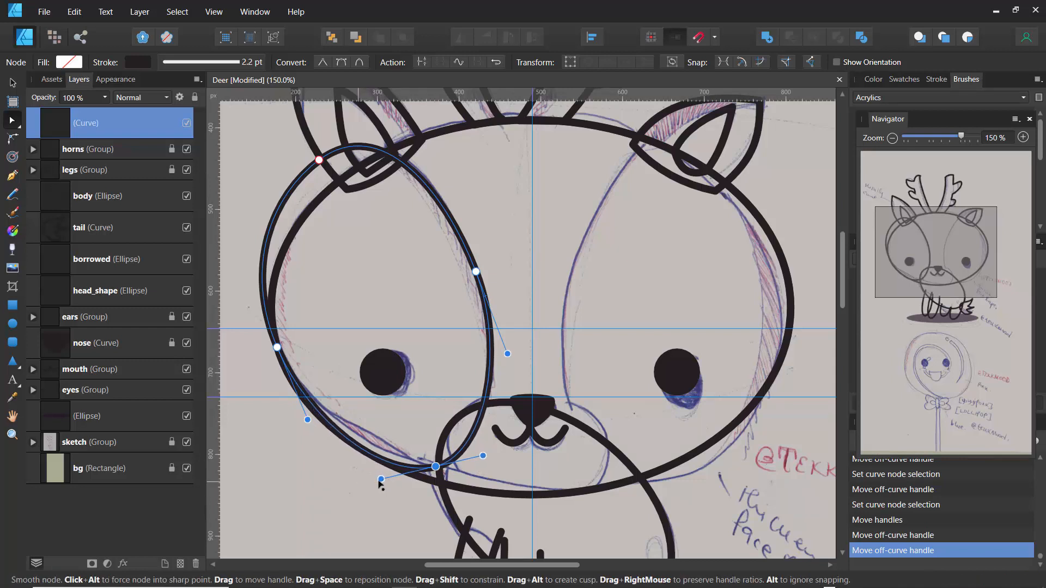
click(349, 505)
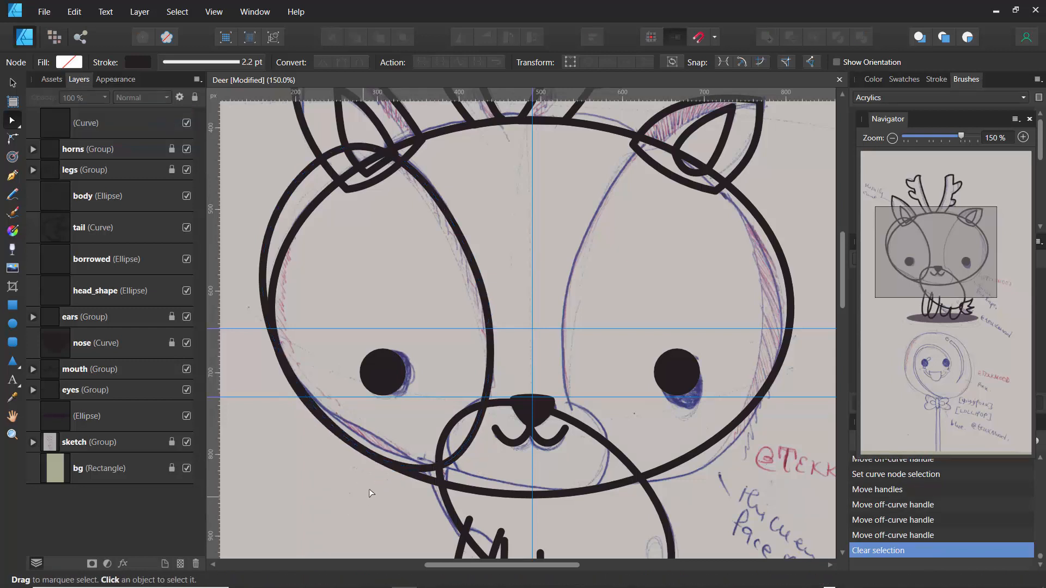
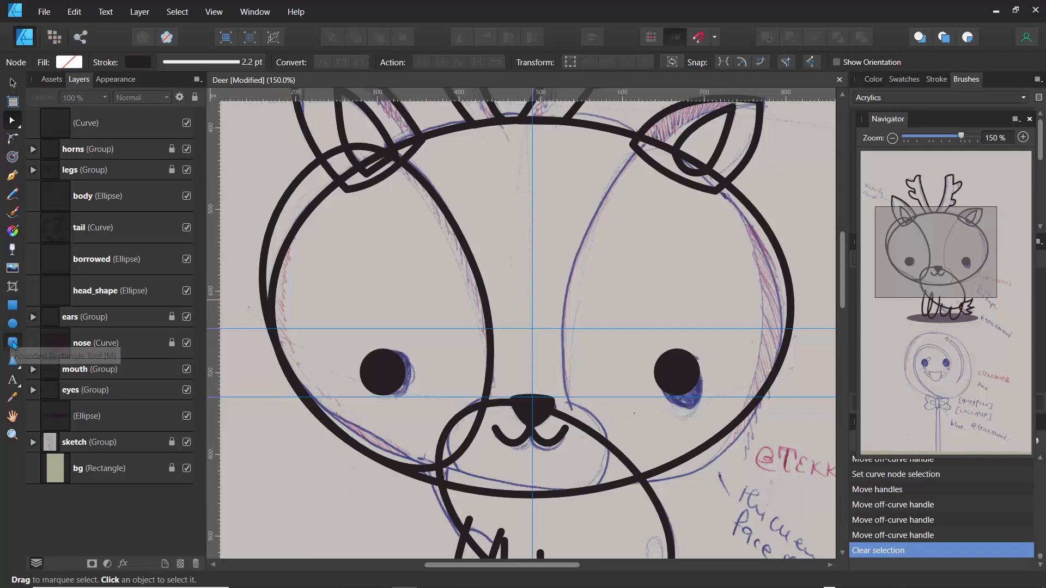
click(12, 342)
drag(450, 413, 596, 491)
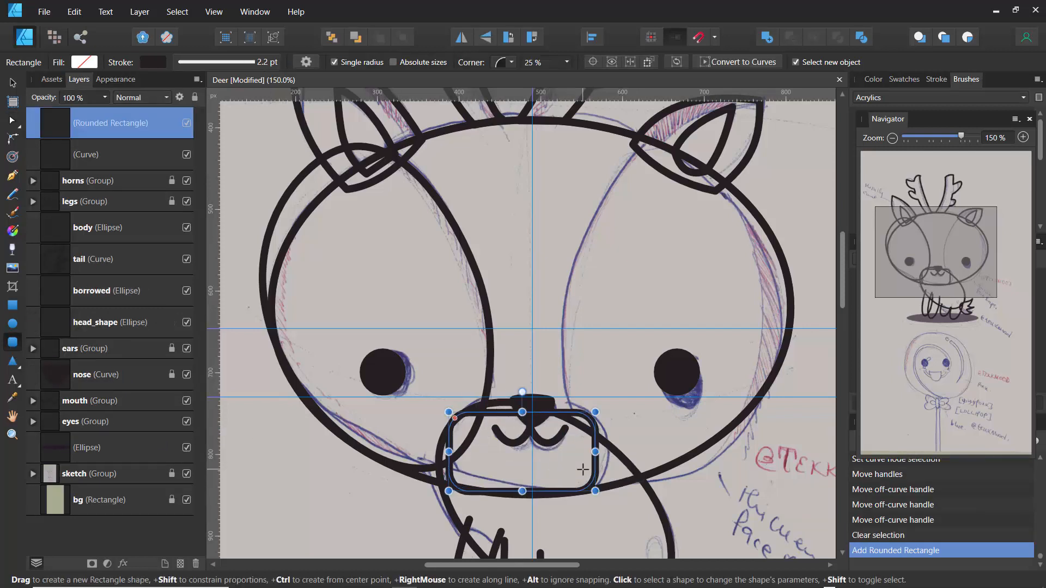
key(ctrl+z)
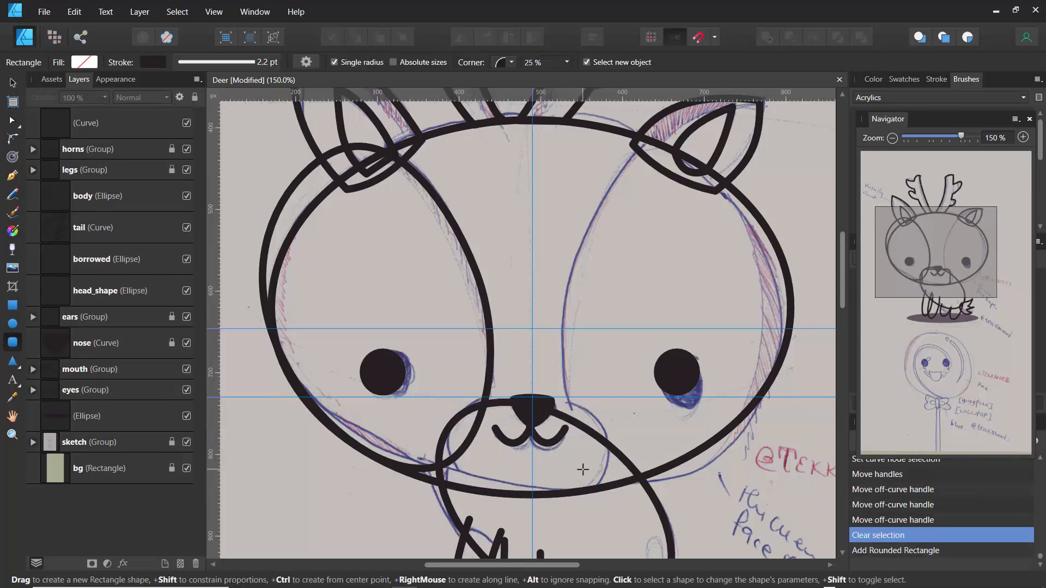
- Draw an unfilled ellipse around the nose and mouth and fit it to the sketched muzzle
click(13, 324)
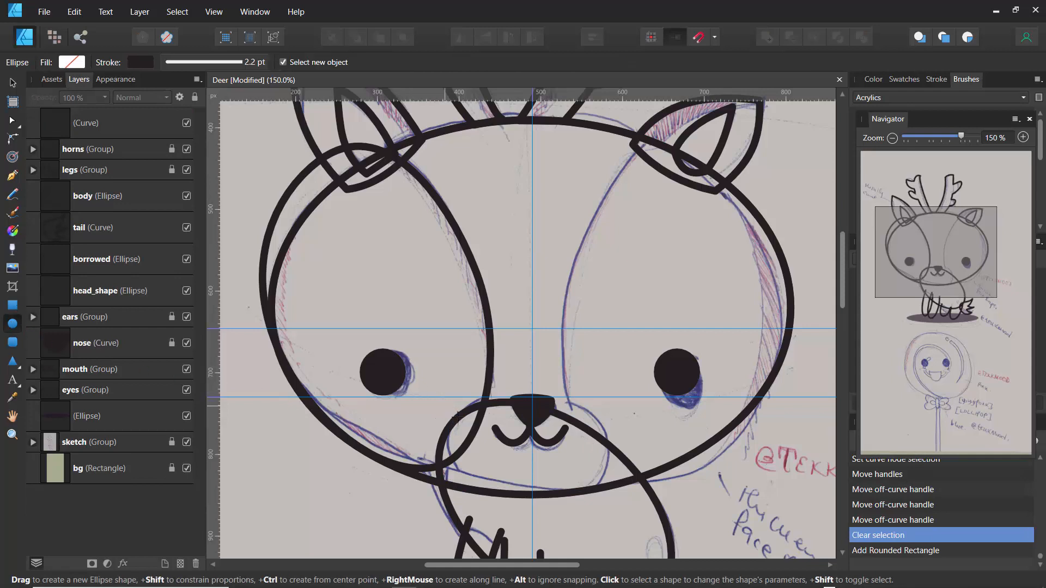
drag(445, 407, 606, 500)
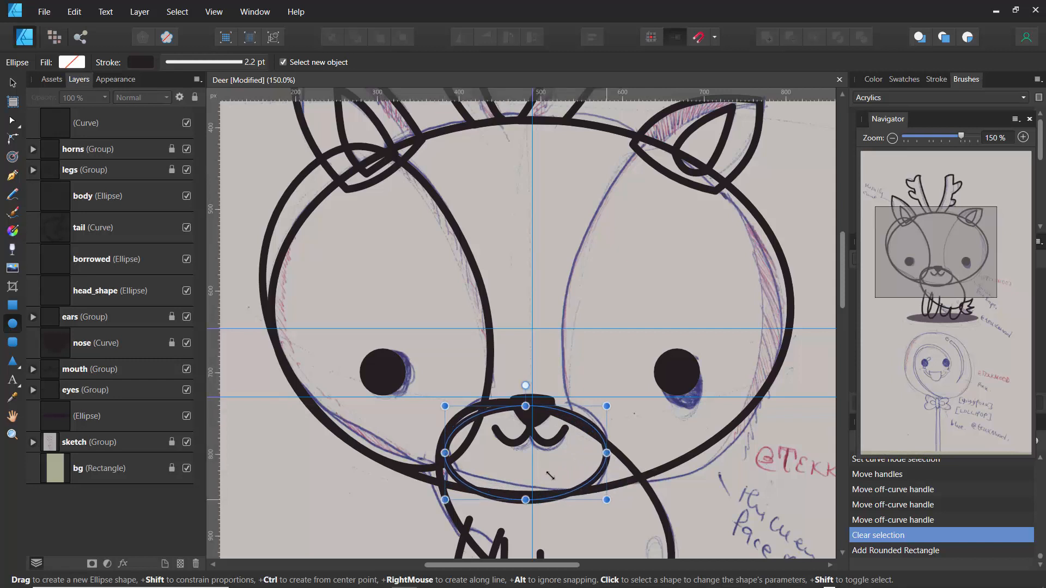
click(13, 84)
drag(511, 468, 525, 496)
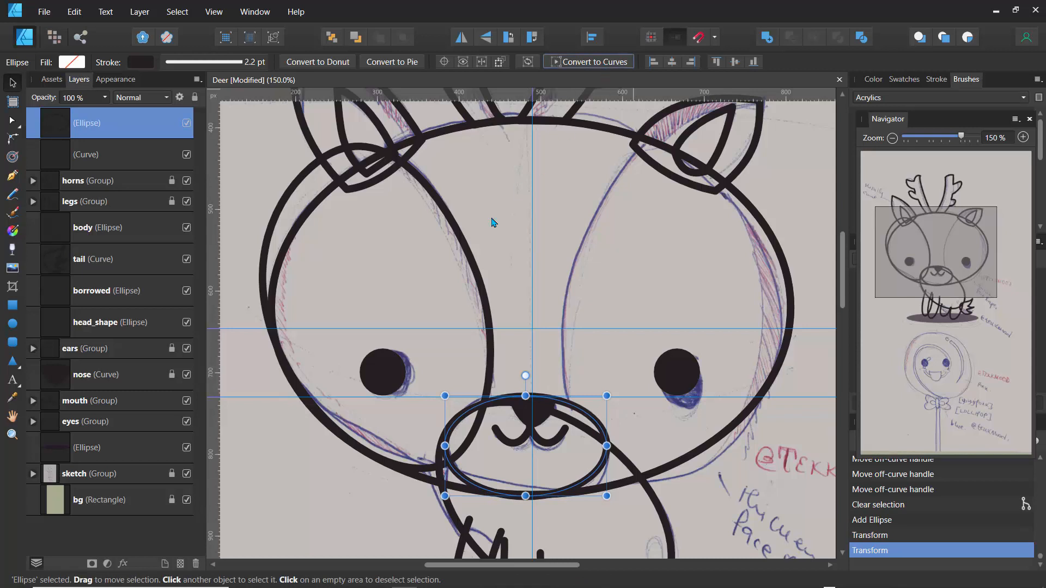
- Convert the muzzle ellipse to curves and bulge its left-hand side outward to follow the sketch, then deselect it
click(605, 63)
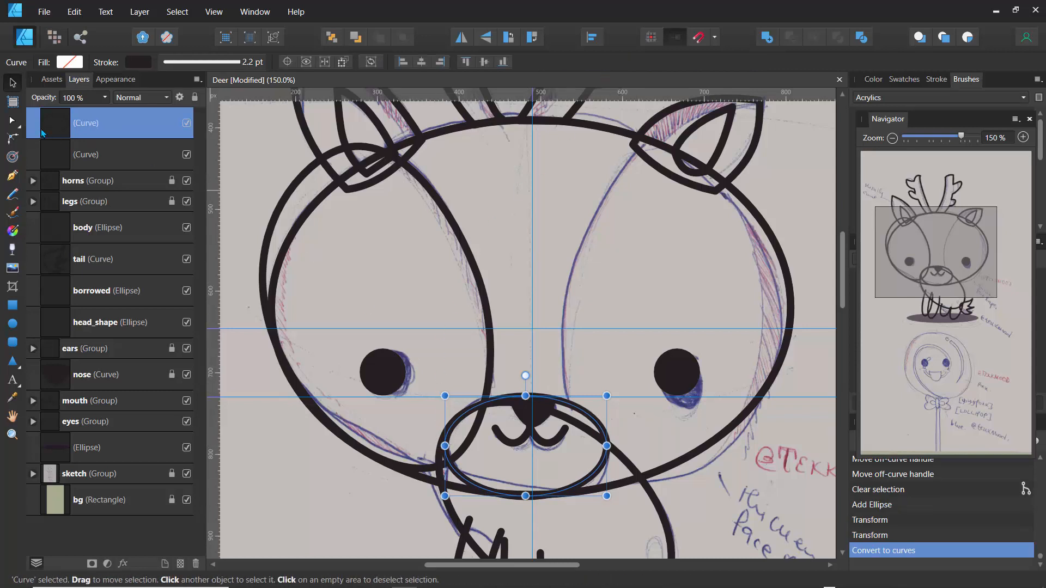
key(a)
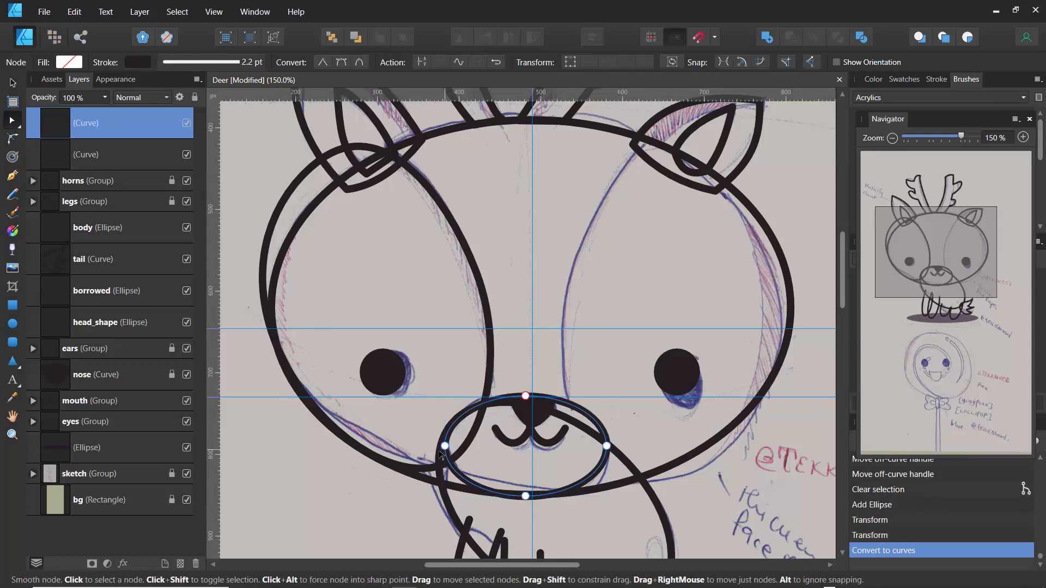
drag(445, 447, 471, 496)
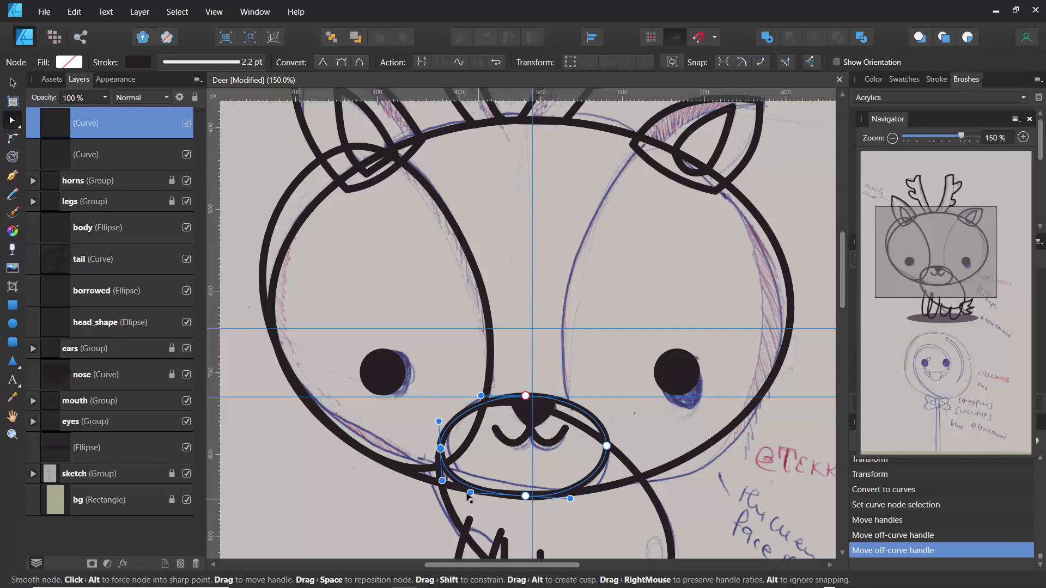
click(386, 508)
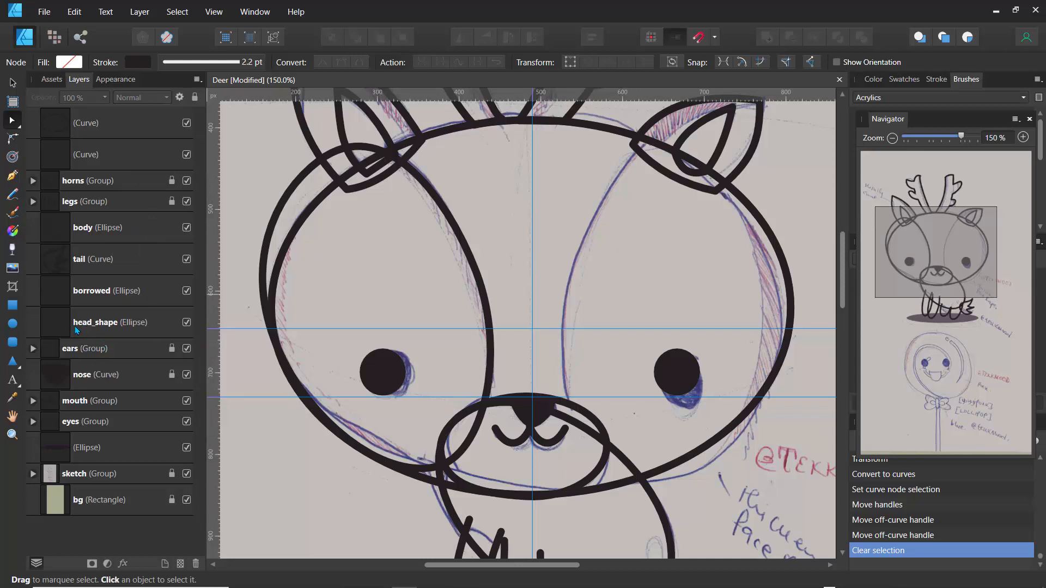
- Hide the head_shape ellipse and the eyes, horns and ears groups
click(133, 326)
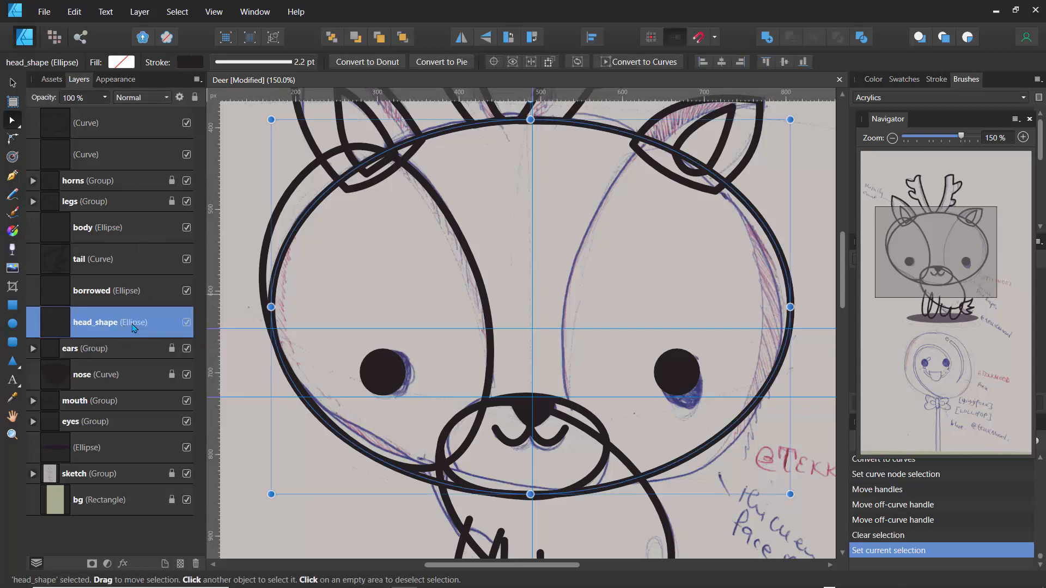
click(187, 327)
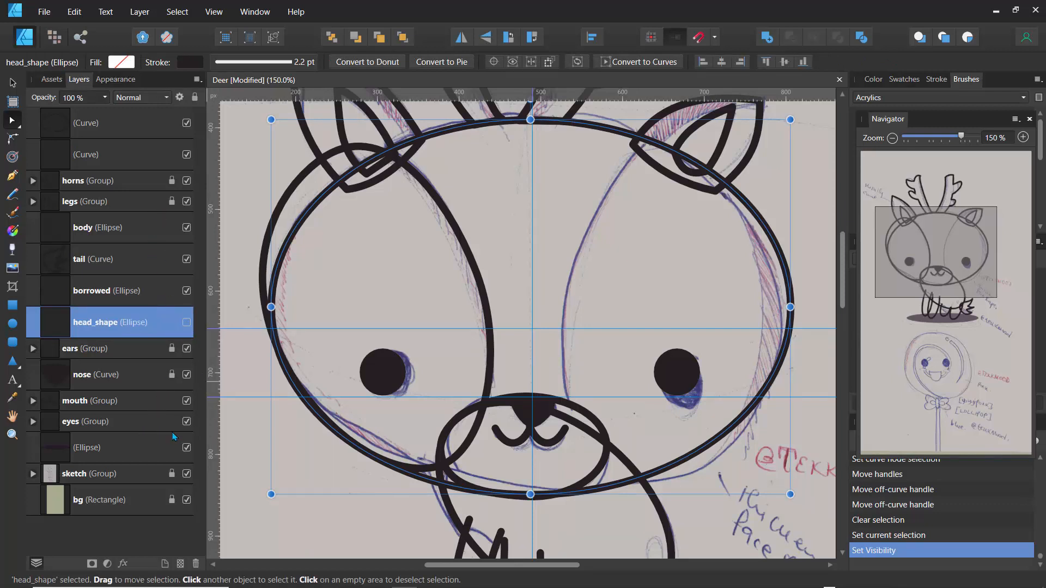
click(187, 423)
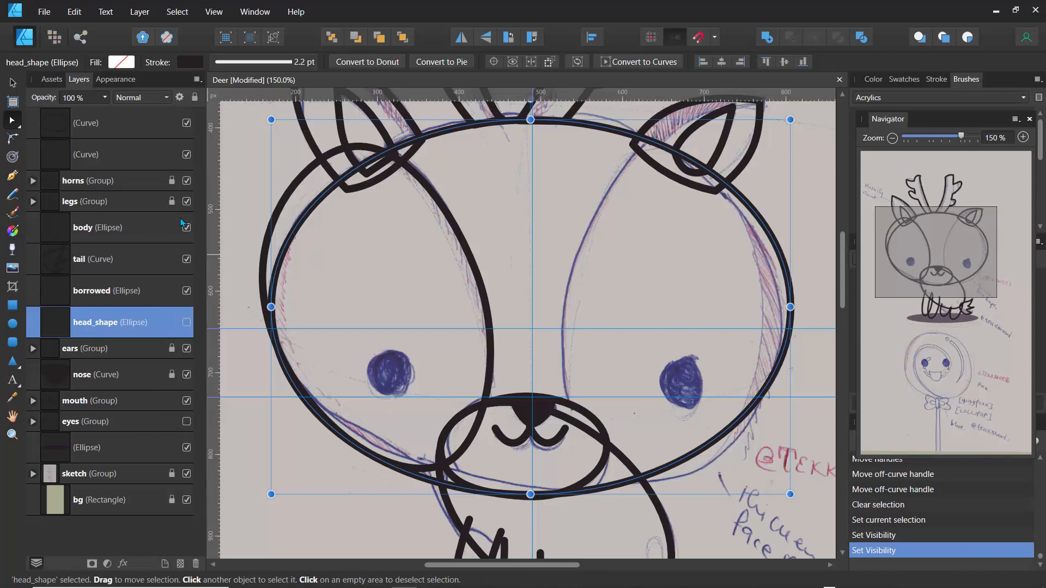
click(186, 182)
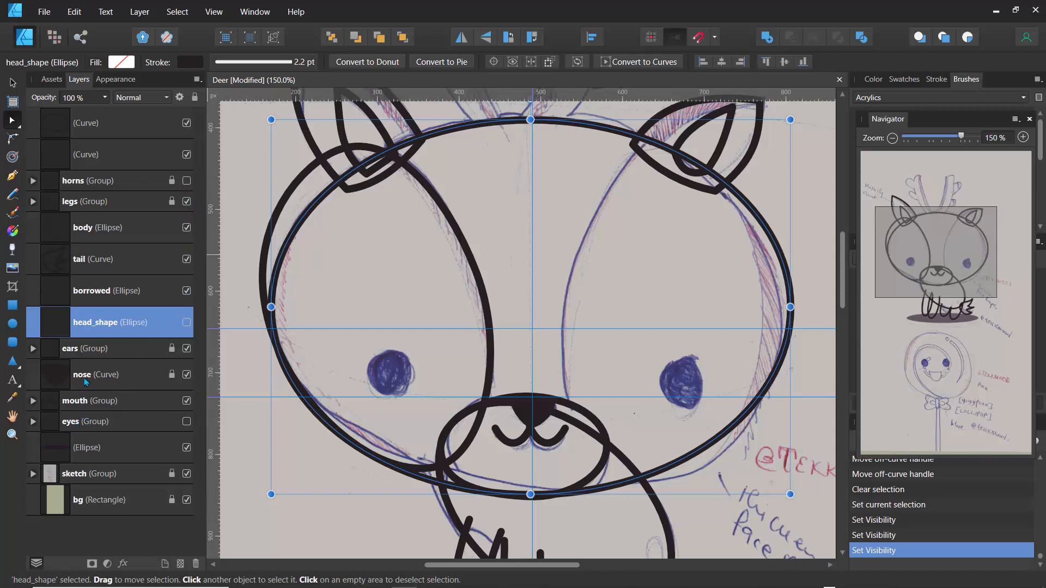
click(158, 353)
click(187, 348)
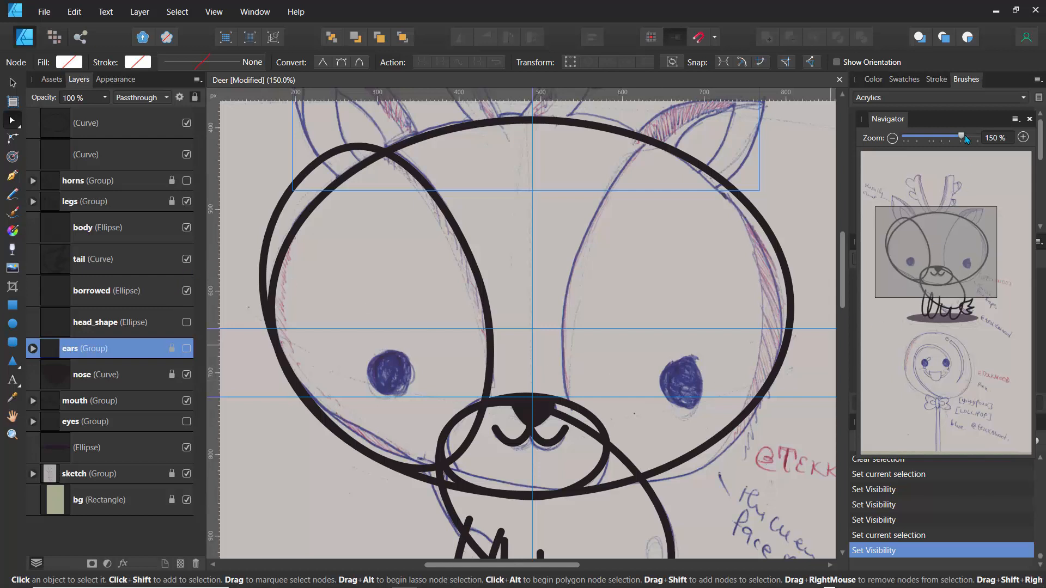
- Select the face patch curve and the muzzle curve together and subtract the muzzle from the face patch
drag(961, 139, 949, 140)
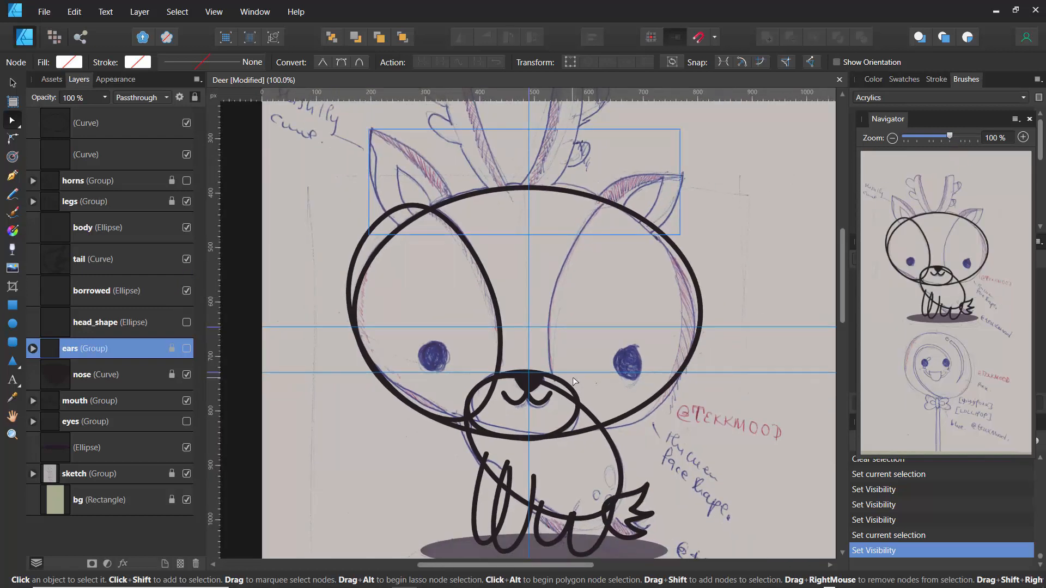
click(396, 215)
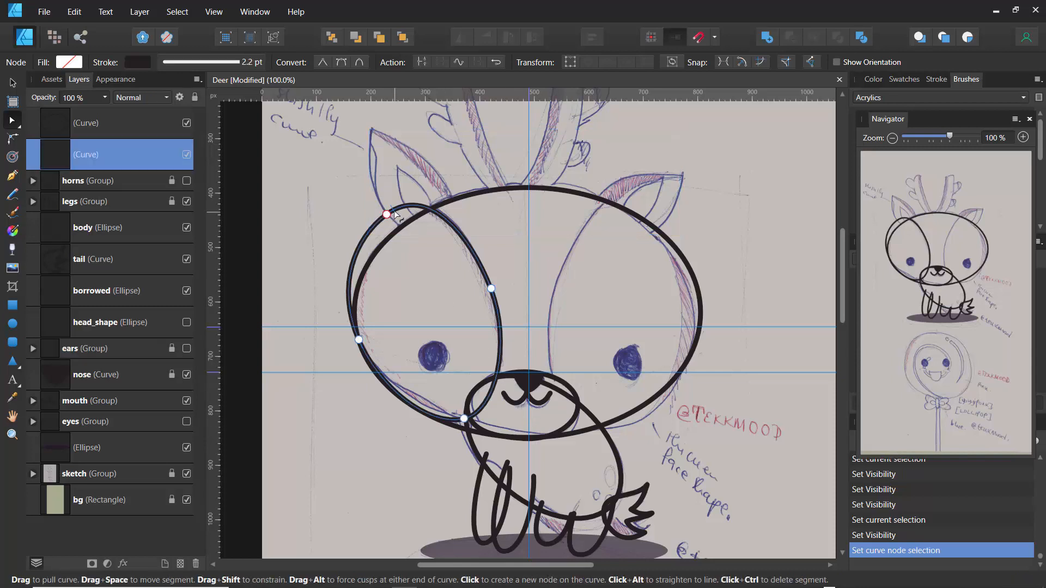
shift+click(531, 371)
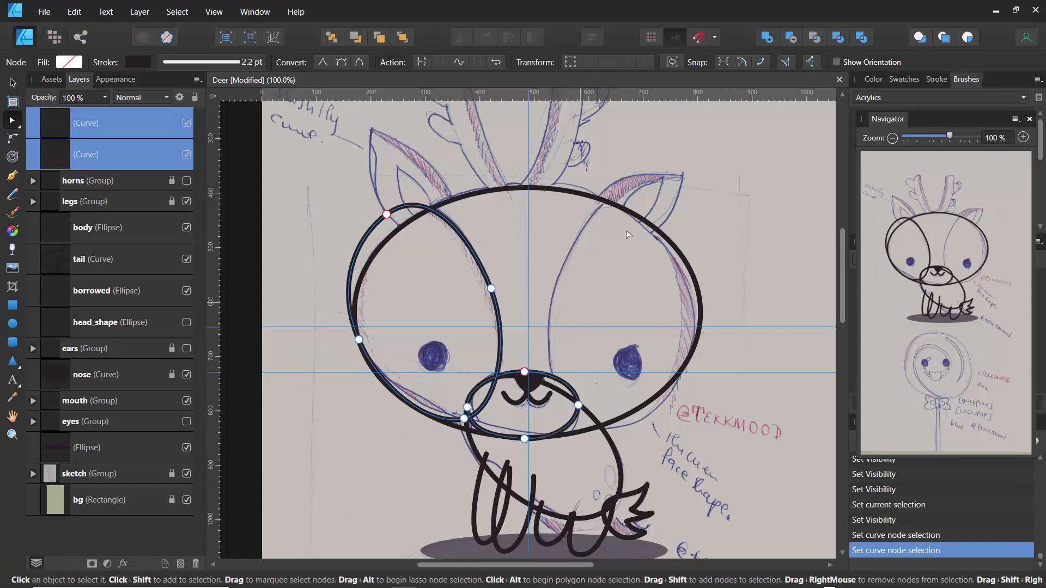
click(791, 39)
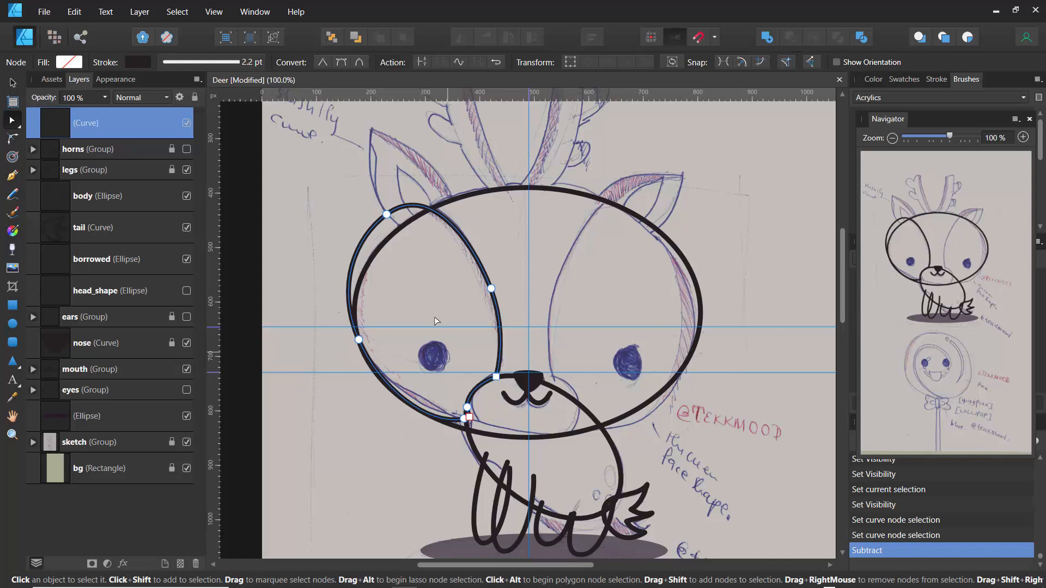
- Hide the body ellipse and extend the lower tip of the left face patch down to the head outline below the muzzle
click(331, 238)
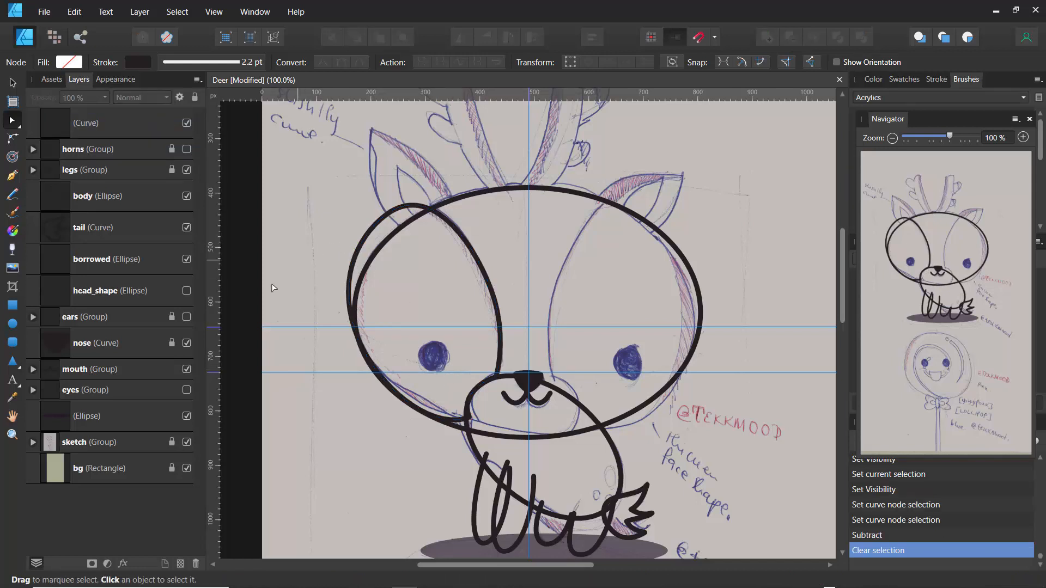
click(186, 197)
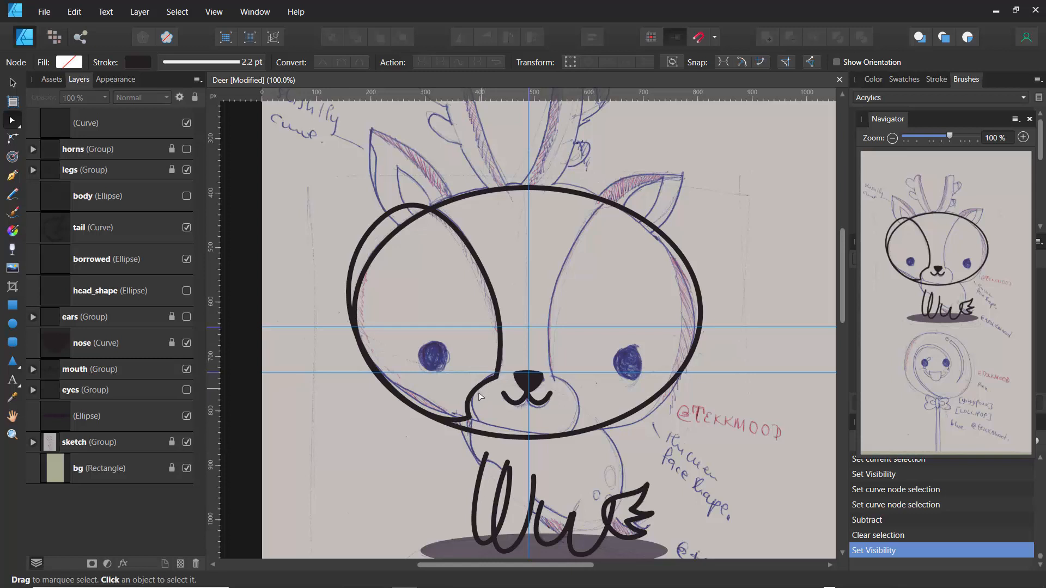
click(468, 418)
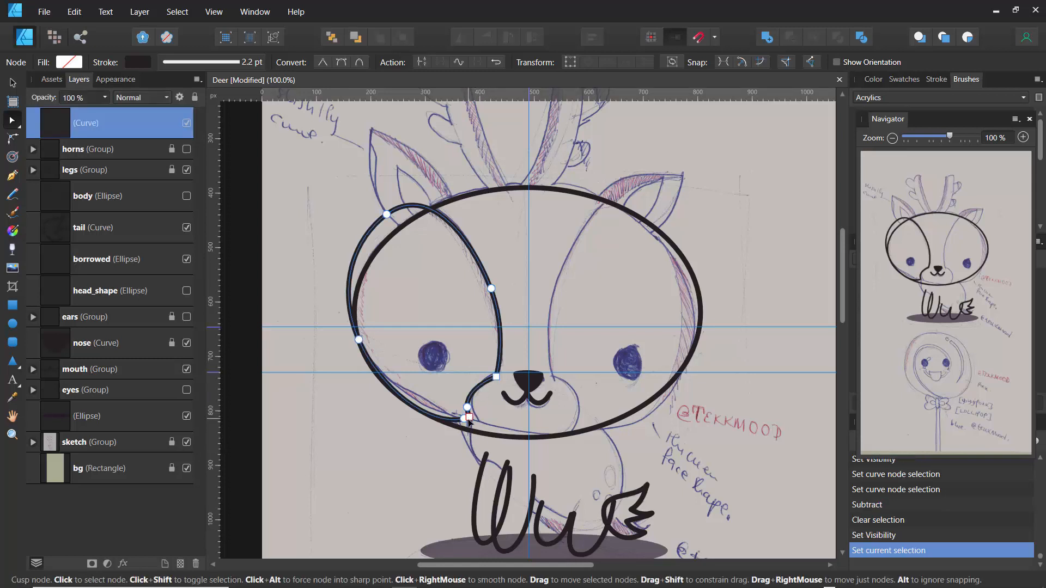
mouse_move(469, 418)
mouse_down()
mouse_move(474, 429)
mouse_move(462, 430)
mouse_move(454, 398)
mouse_move(419, 412)
mouse_move(477, 434)
mouse_up()
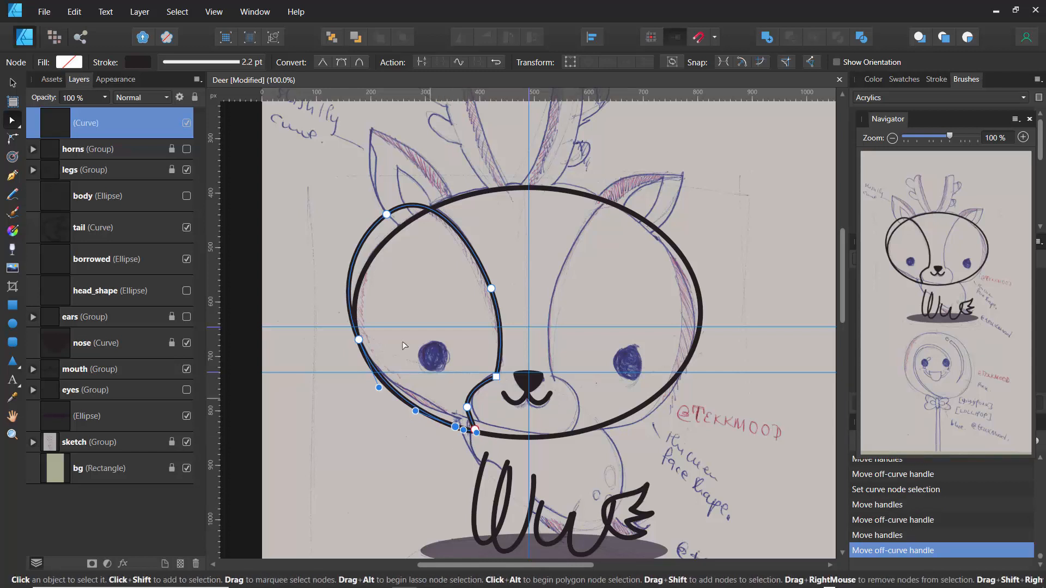
- Refine the left face patch's muzzle edge by adjusting its lower tip handle, raising the corner beside the nose and shifting the edge nodes
mouse_move(950, 137)
mouse_down()
mouse_move(974, 138)
mouse_move(961, 138)
mouse_up()
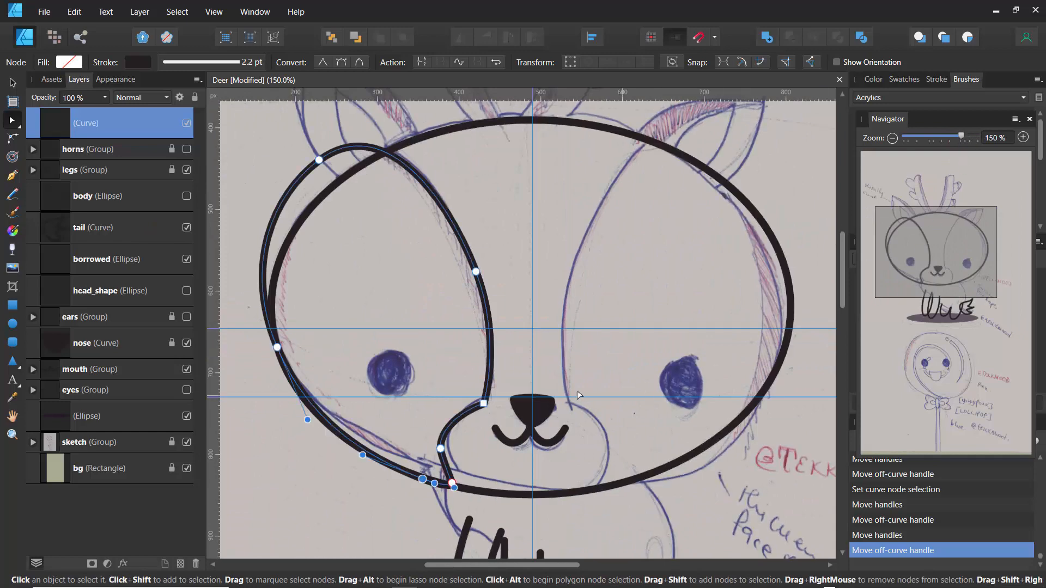
drag(844, 299, 844, 332)
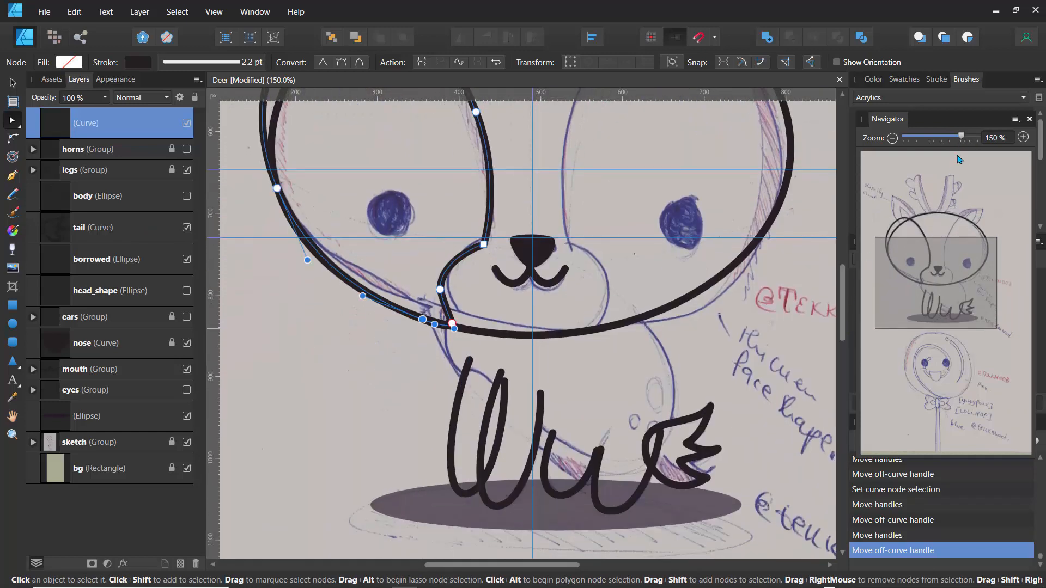
drag(962, 137, 968, 137)
click(893, 138)
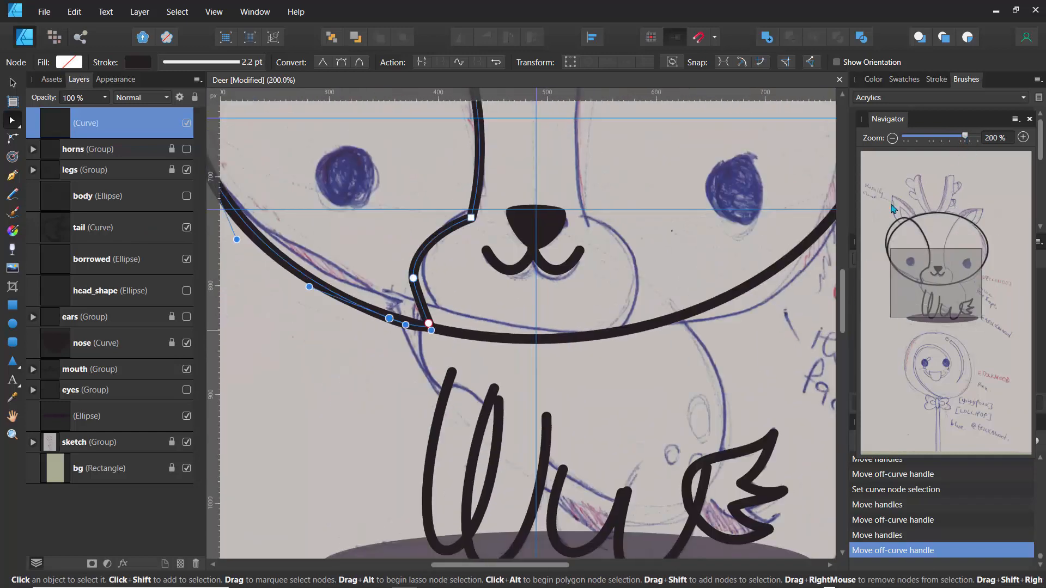
click(429, 325)
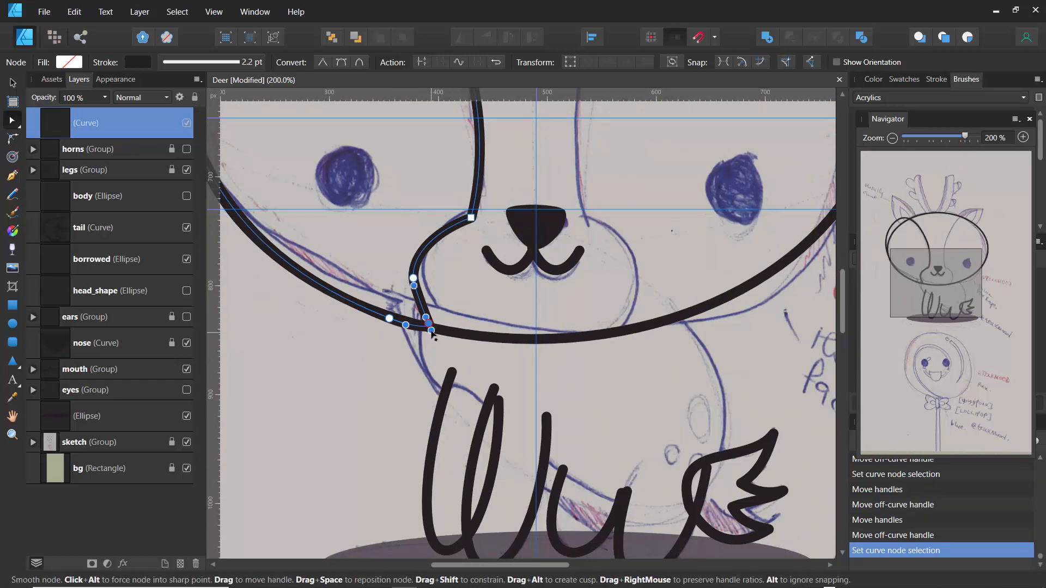
drag(436, 337, 436, 331)
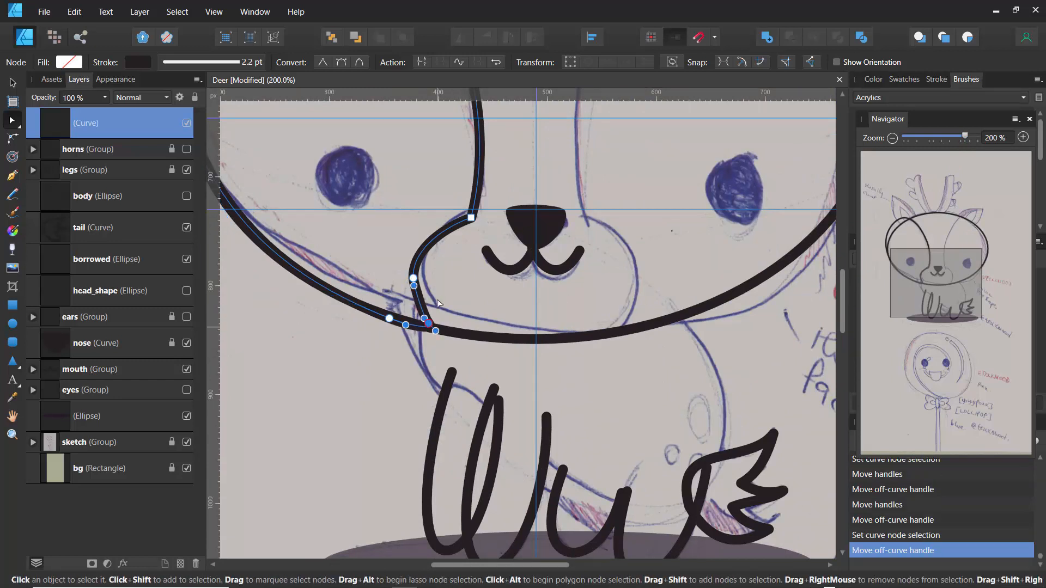
drag(471, 217, 477, 206)
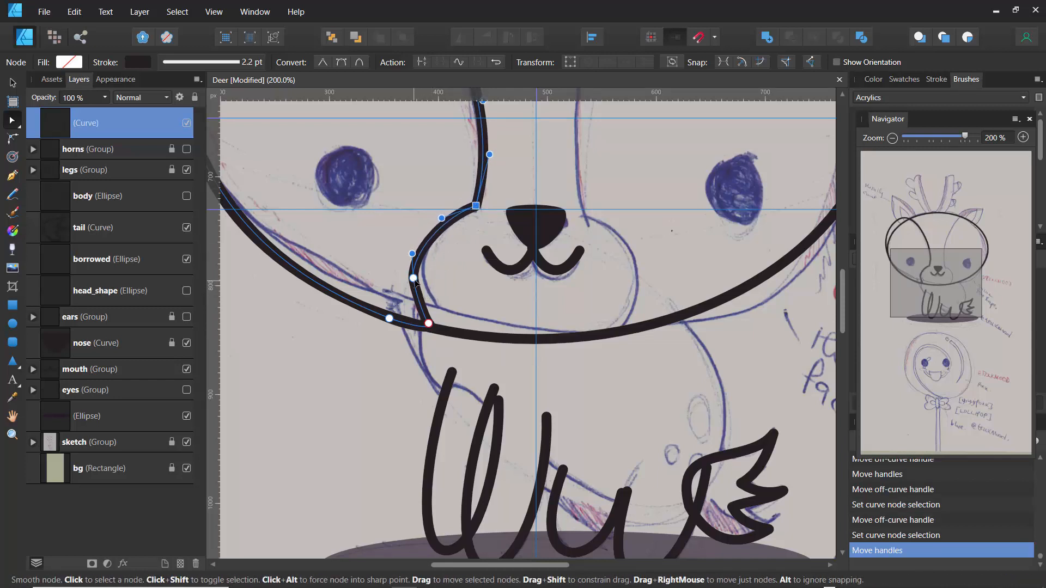
drag(414, 278, 389, 317)
click(385, 353)
click(387, 351)
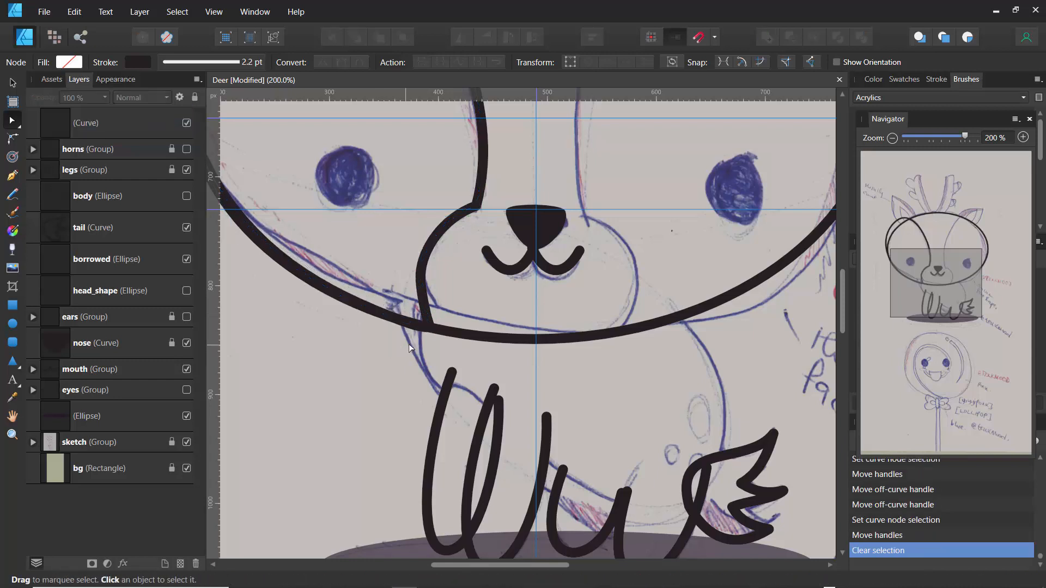
- Try to round the left face patch's muzzle edge by moving its middle node up and outward and adjusting both handles
click(424, 258)
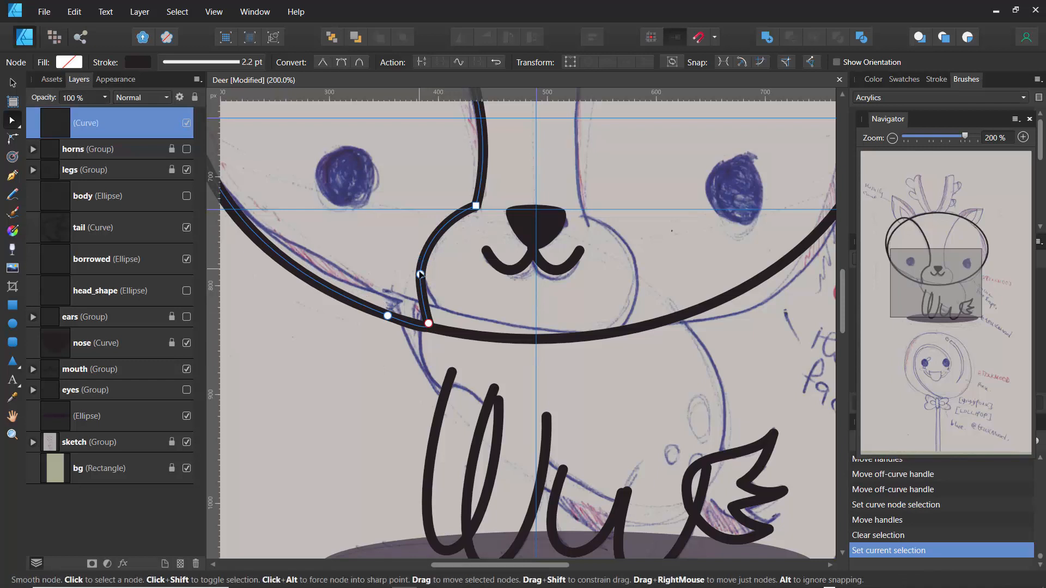
click(414, 262)
drag(415, 262, 418, 237)
drag(418, 286, 416, 282)
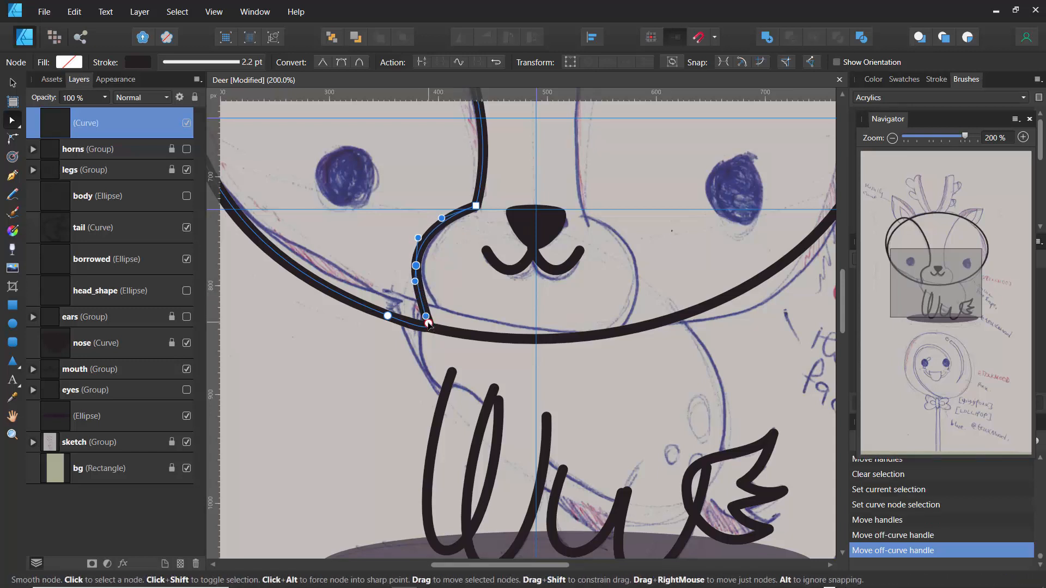
- Shift the patch's lower tip inward, delete the middle node of the muzzle edge and bend the remaining segment into a smooth arc
drag(429, 324, 414, 294)
click(416, 267)
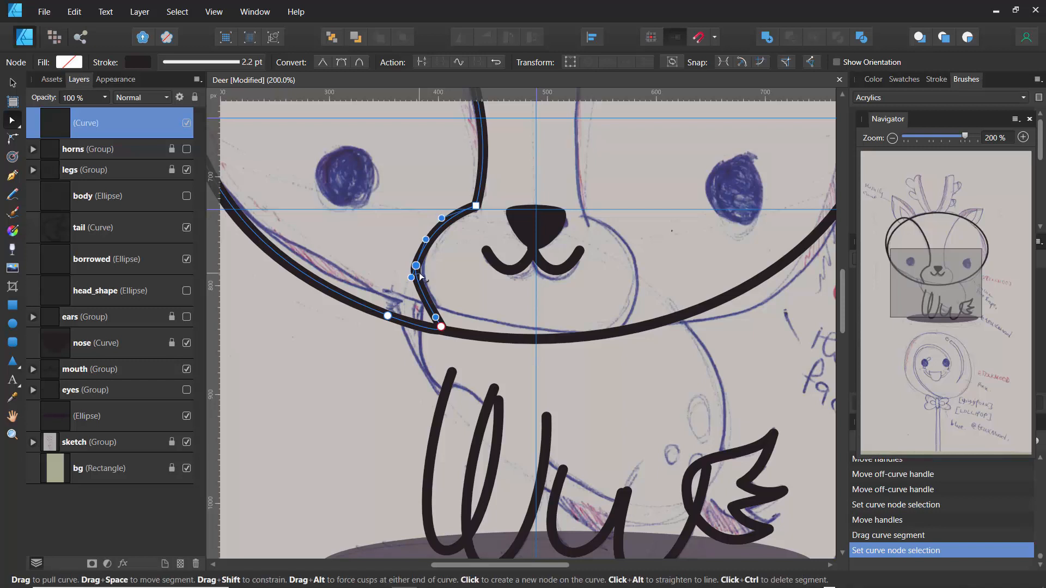
key(Delete)
mouse_move(440, 268)
mouse_down()
mouse_move(424, 259)
mouse_move(424, 273)
mouse_up()
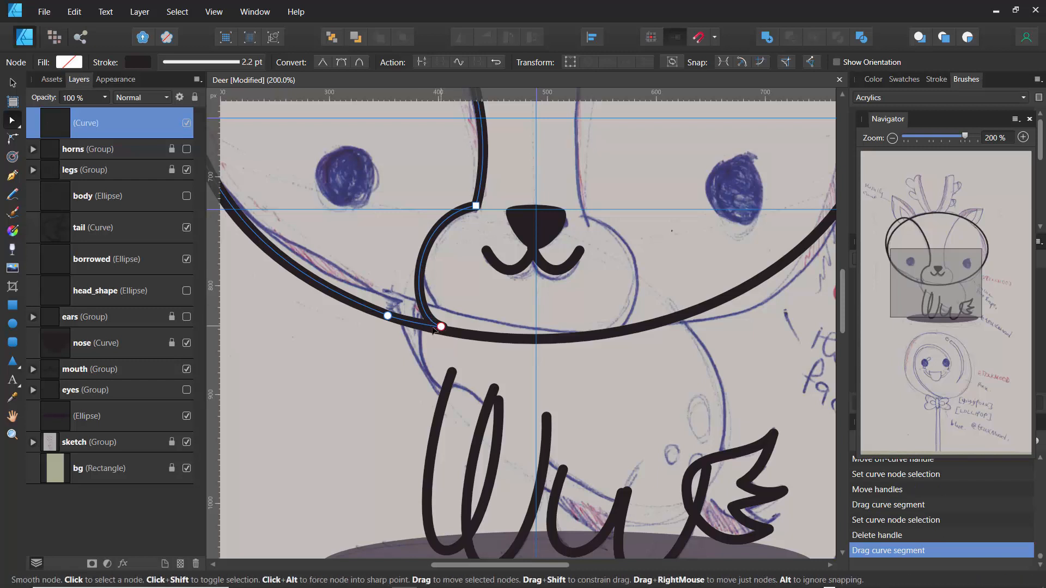
drag(435, 330, 397, 213)
click(379, 393)
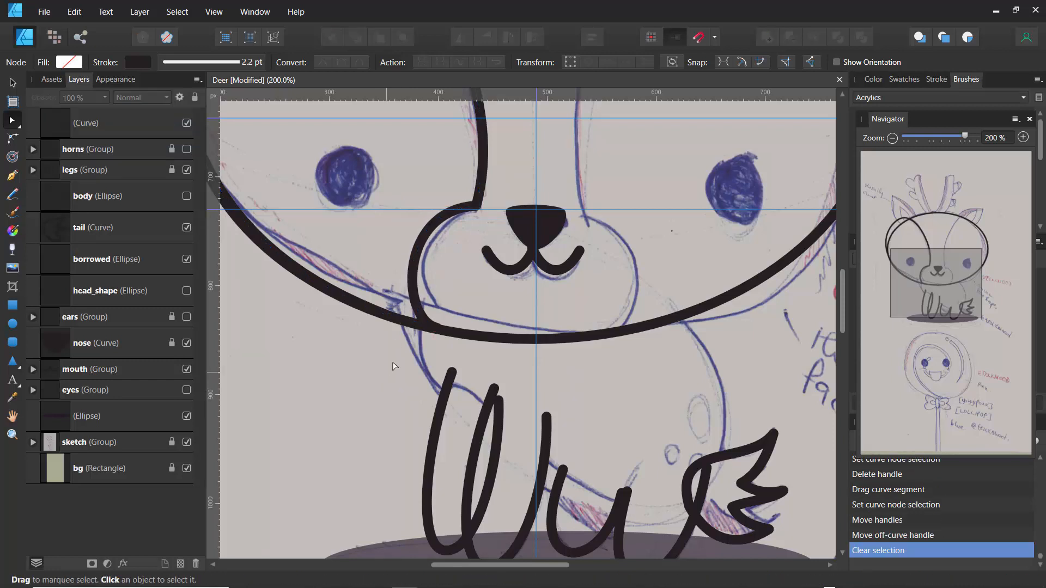
- Hide the borrowed ellipse, show head_shape and nest the face patch curve inside head_shape so it is clipped to the head
click(893, 140)
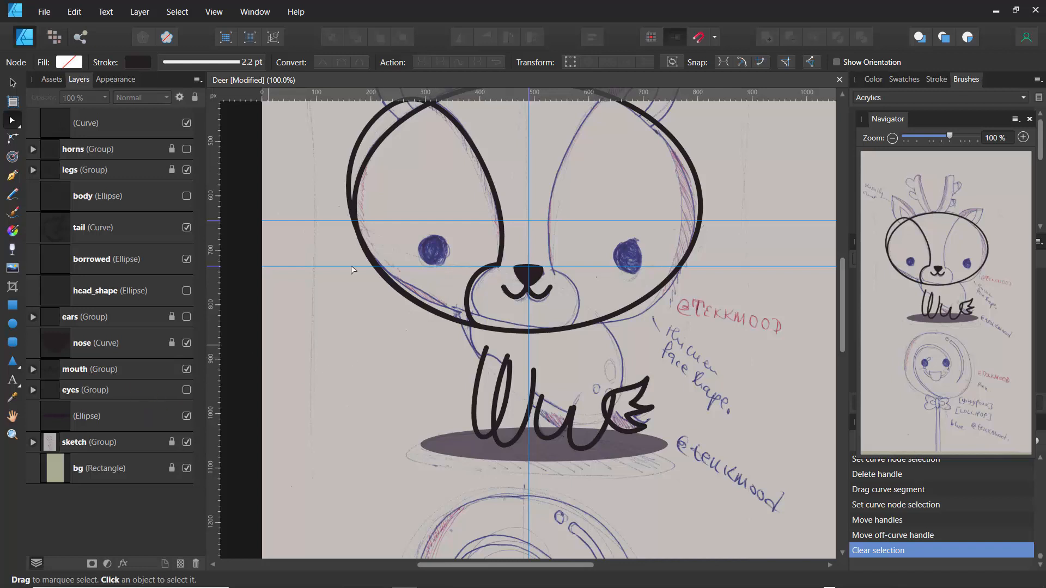
click(463, 134)
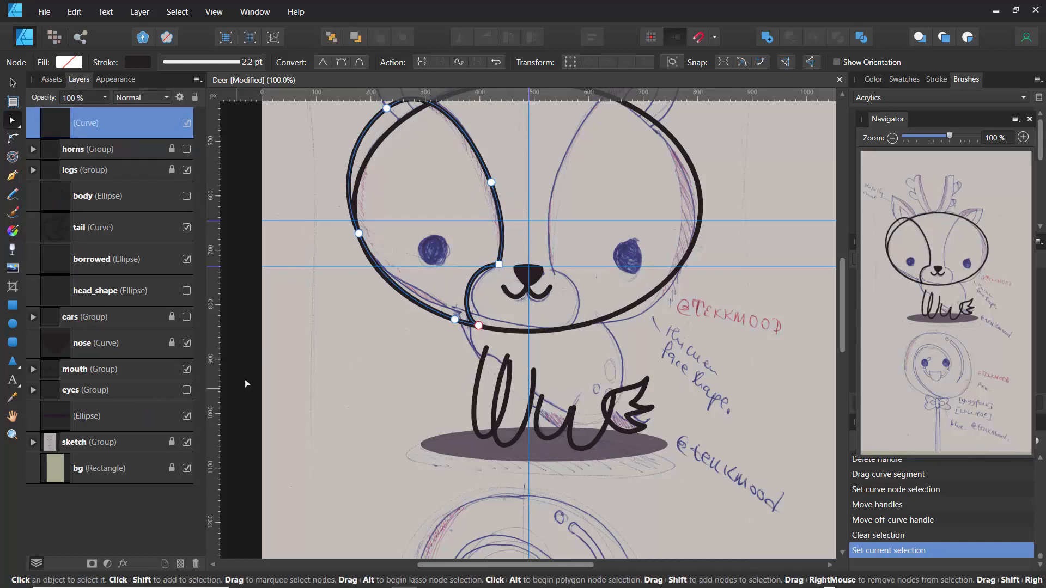
click(186, 260)
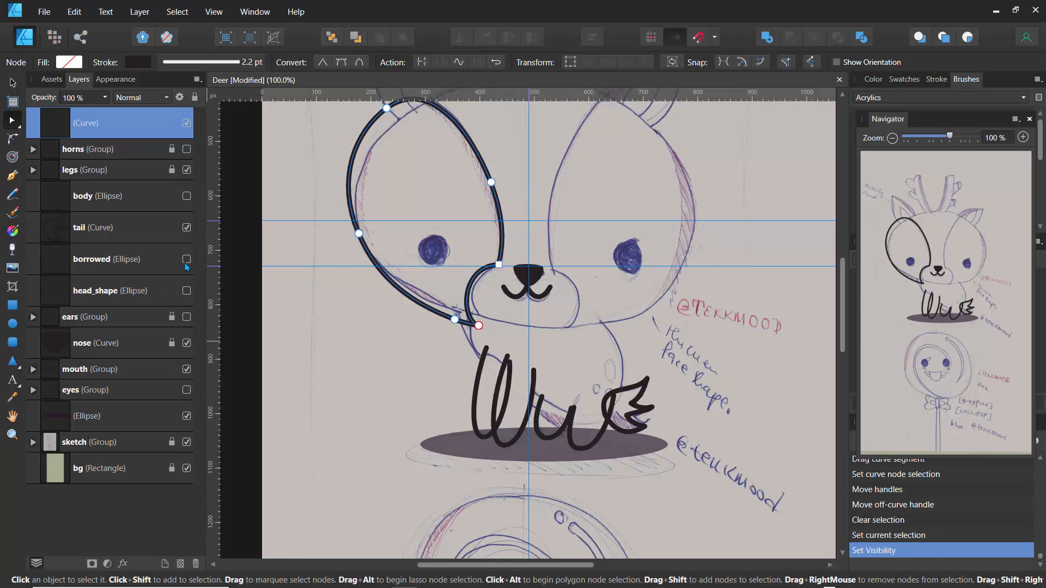
click(186, 291)
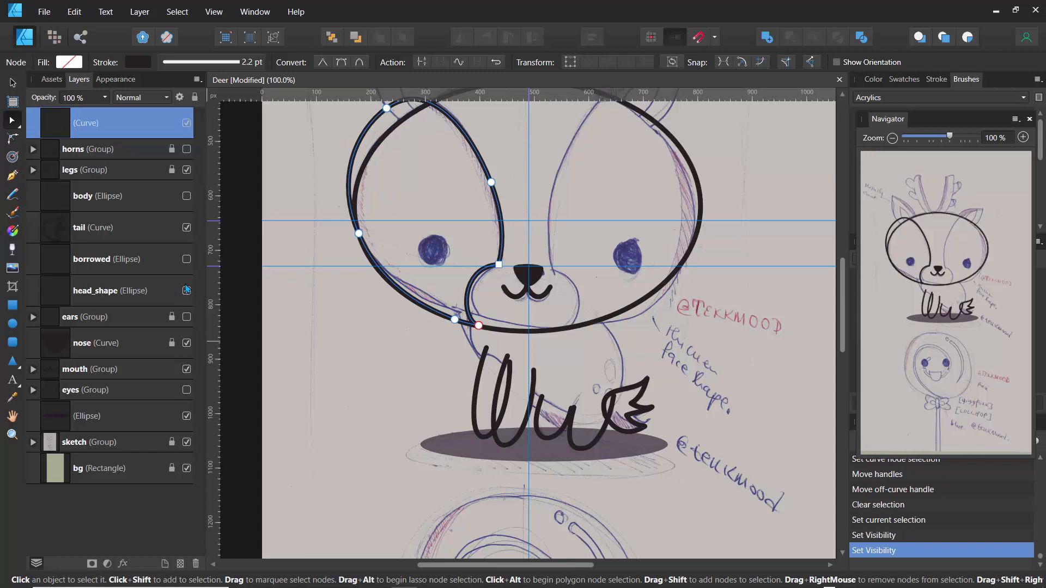
drag(62, 127, 76, 301)
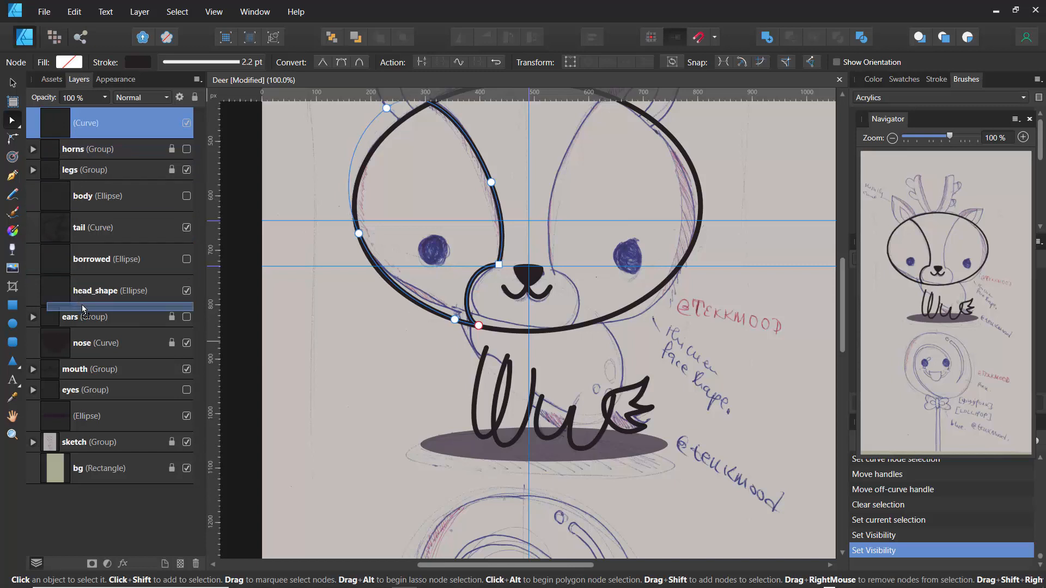
drag(83, 309, 79, 311)
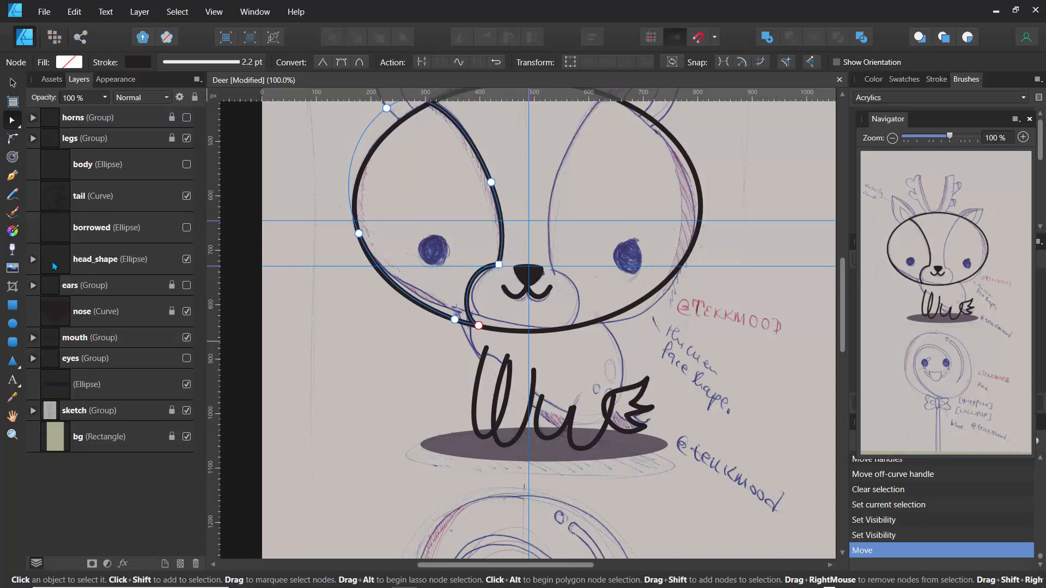
- Duplicate the face patch curve nested in head_shape, flip the copy horizontally and place it over the right half of the face
click(36, 262)
click(33, 260)
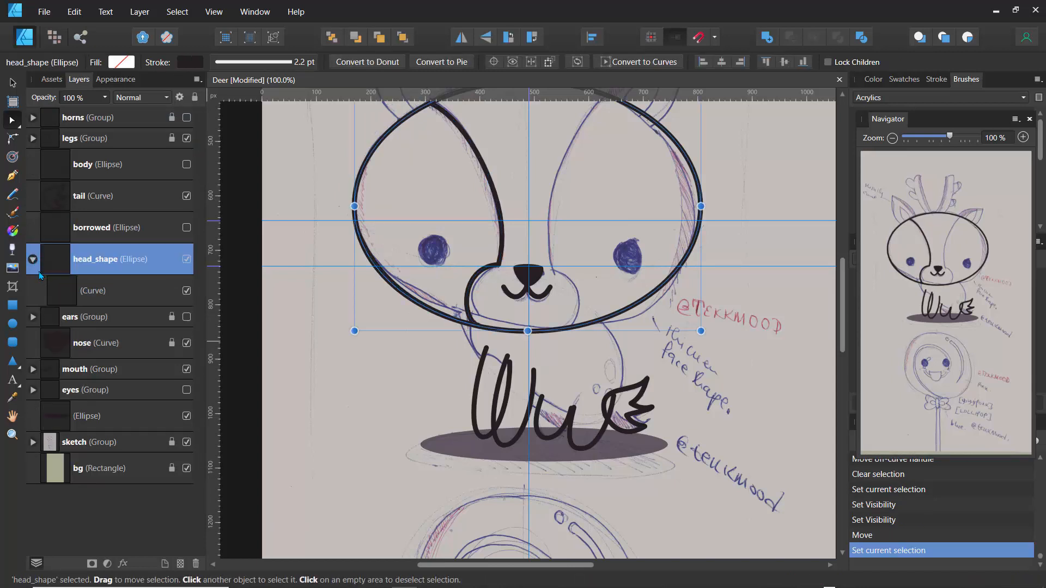
click(65, 298)
click(188, 293)
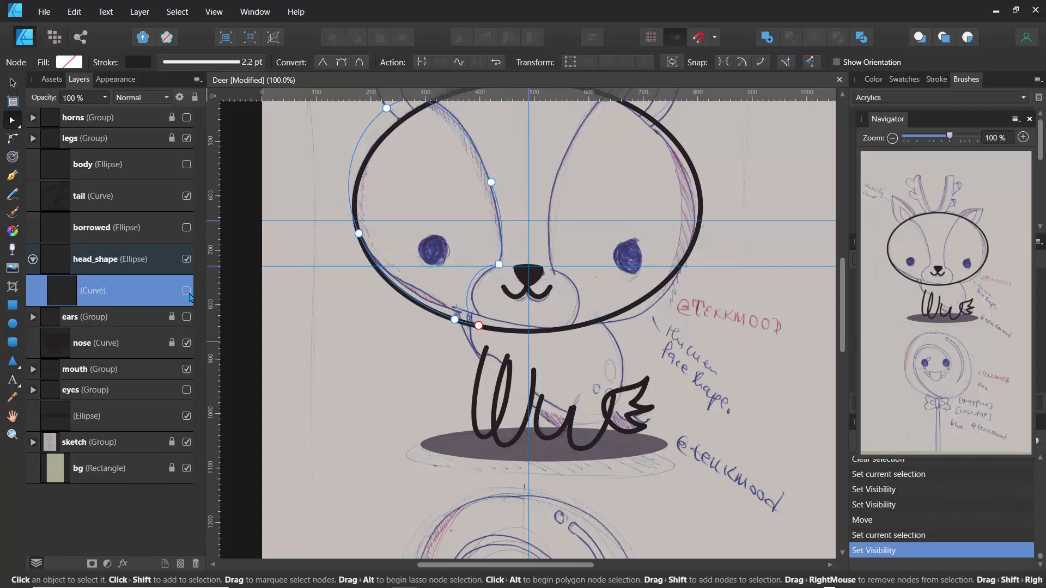
click(189, 295)
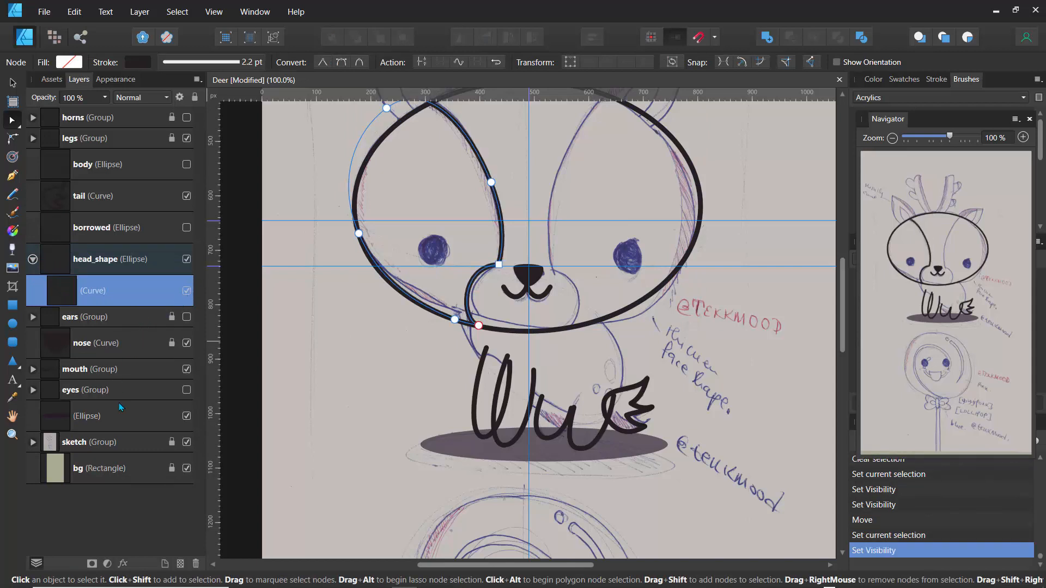
key(ctrl+j)
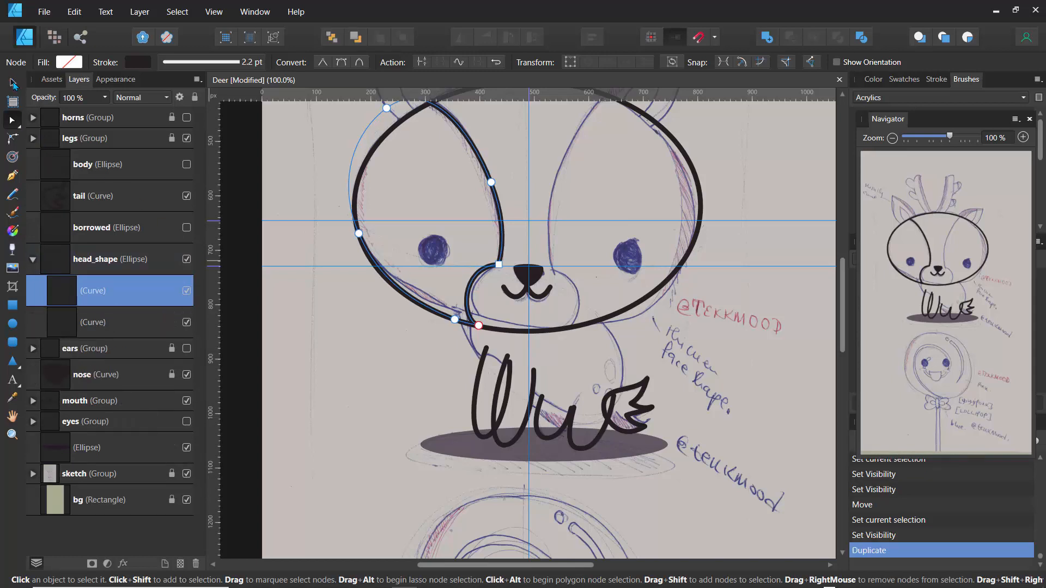
click(12, 83)
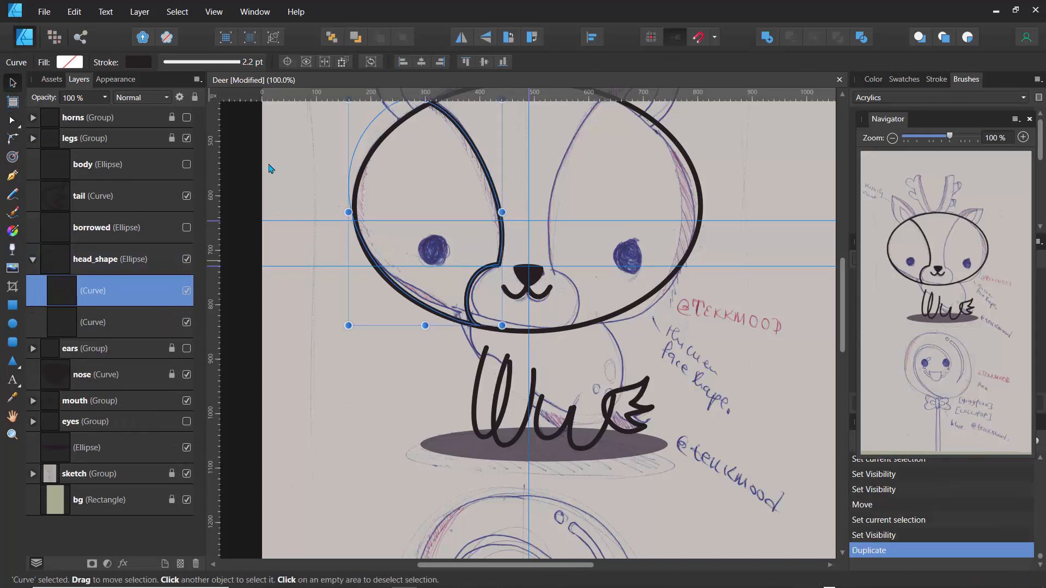
click(461, 37)
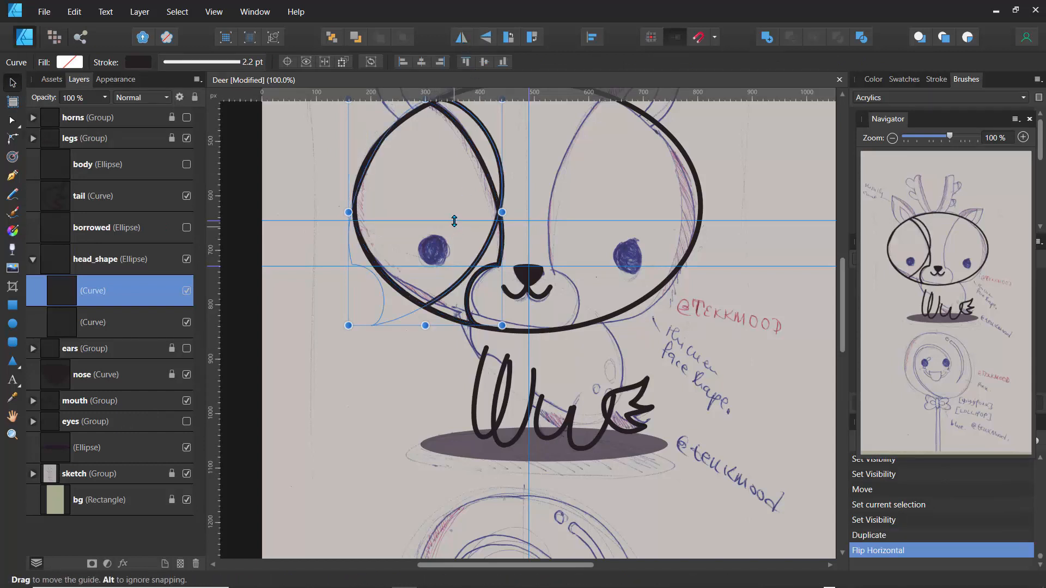
drag(474, 222, 666, 264)
click(368, 312)
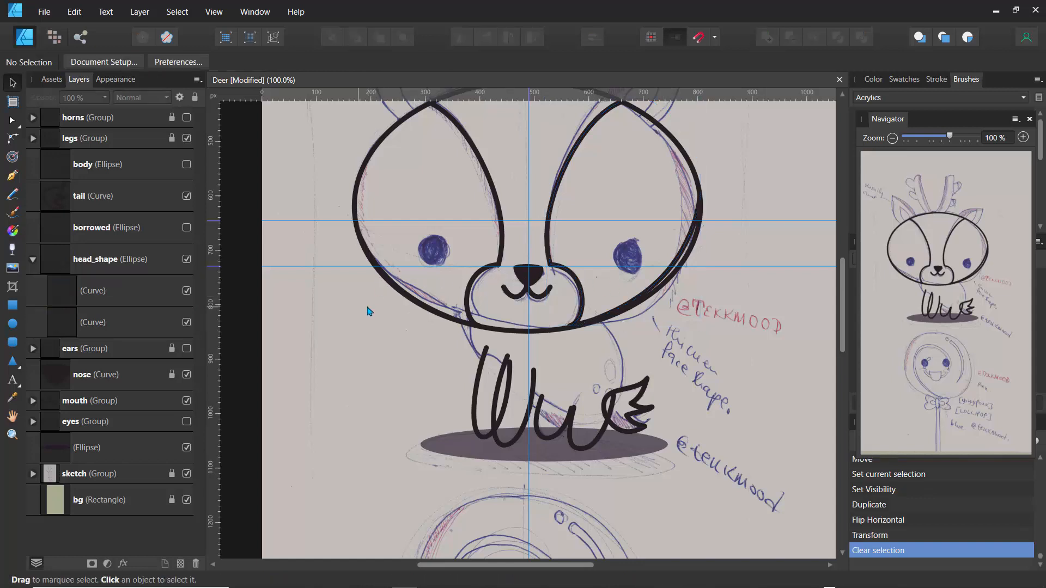
- Push the outer node of the right face patch outward so the patch's outer edge lies beyond the head outline
mouse_move(844, 333)
mouse_down()
mouse_move(844, 307)
mouse_move(843, 317)
mouse_up()
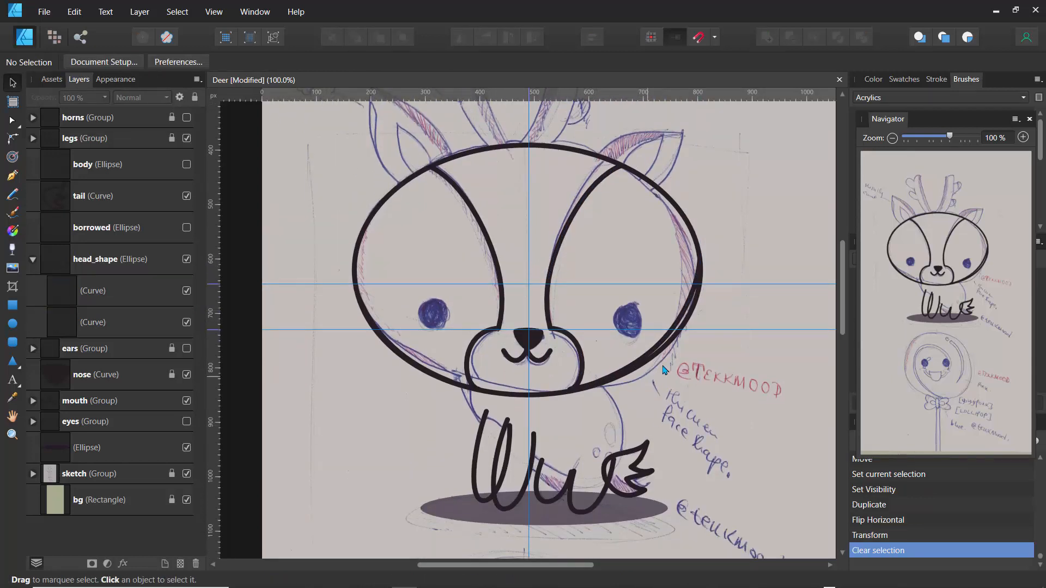
click(70, 323)
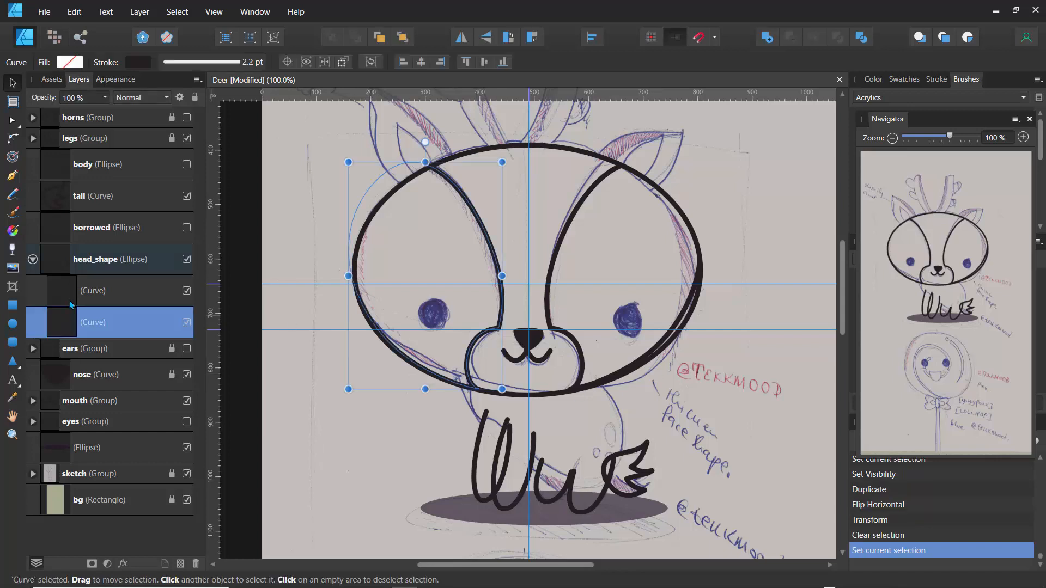
click(70, 305)
click(13, 120)
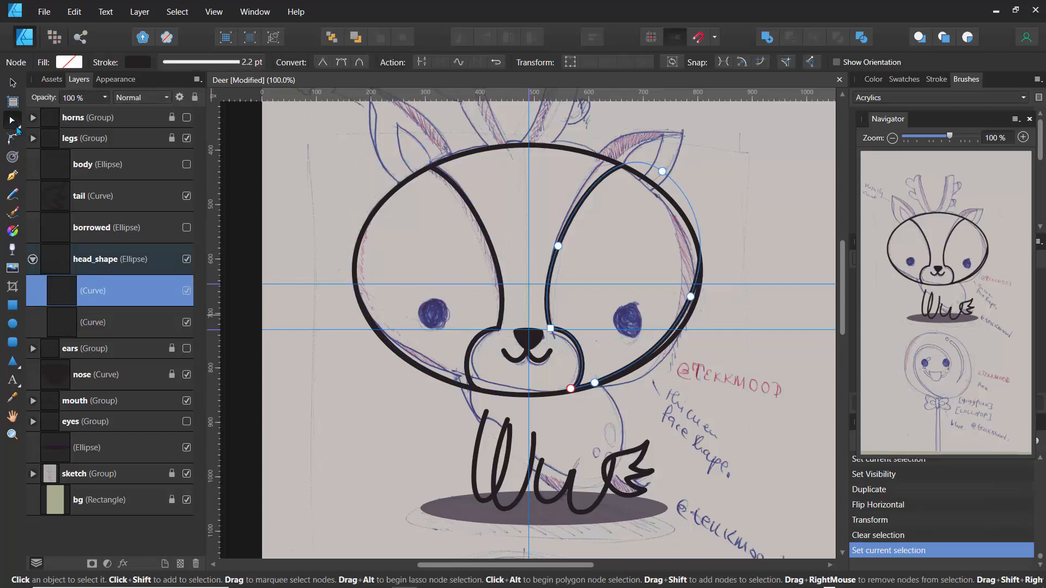
click(691, 299)
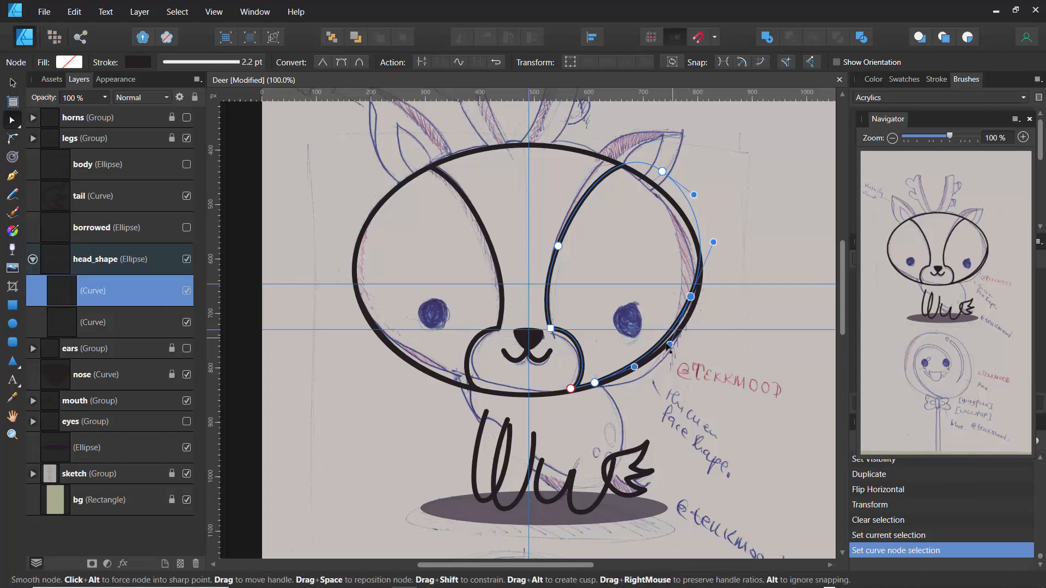
drag(670, 346, 705, 313)
- Bend the right patch's inner edge closer to the forehead centre and nudge its muzzle corner node slightly down
click(558, 246)
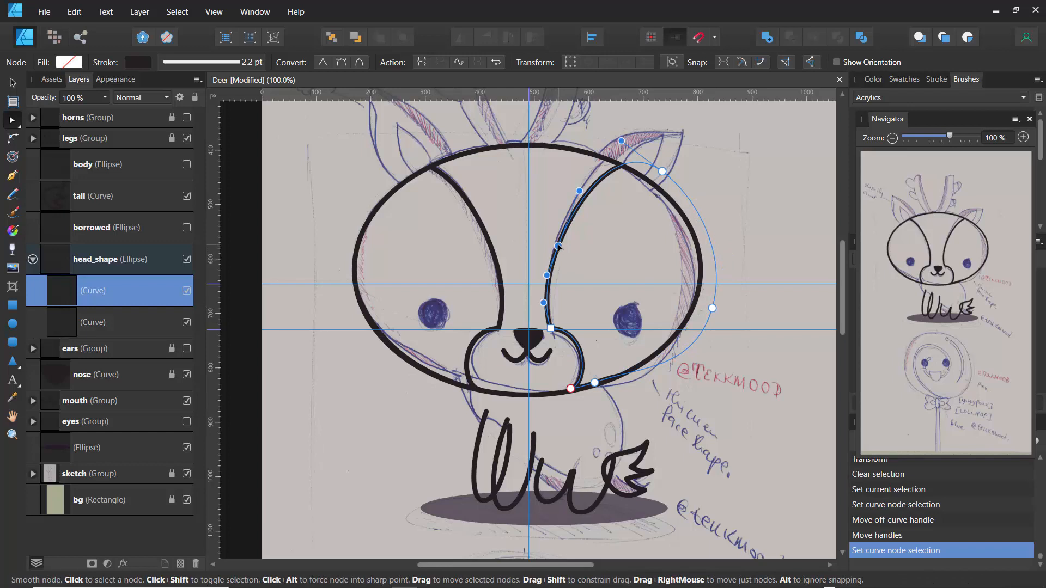
drag(558, 239, 598, 140)
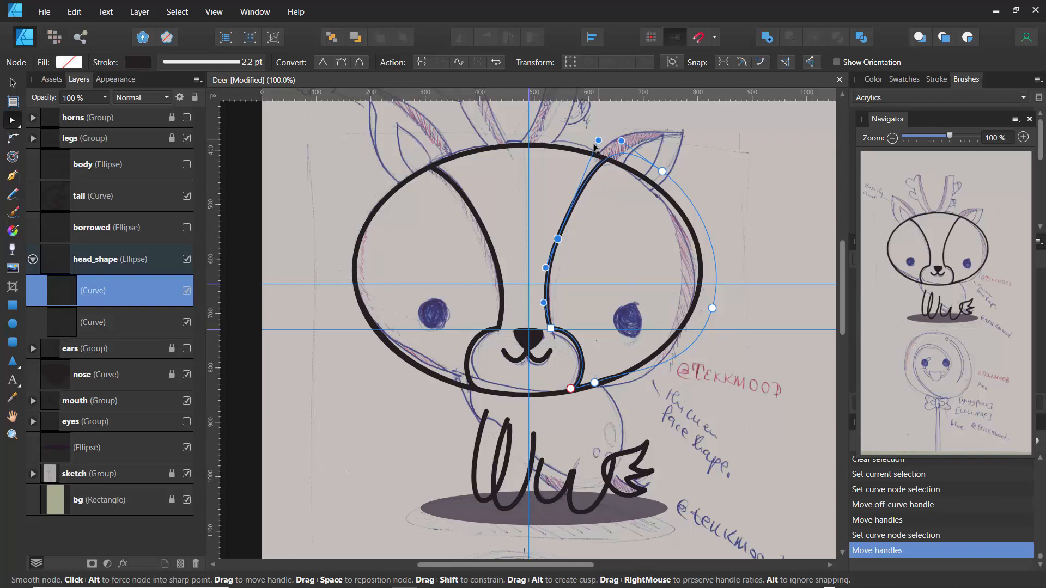
click(551, 330)
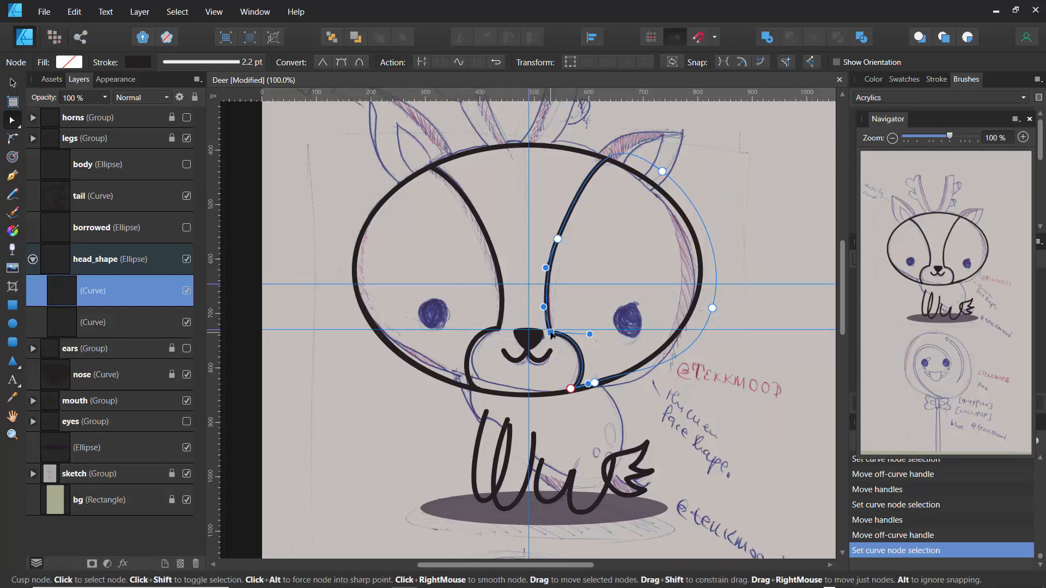
drag(551, 334, 551, 334)
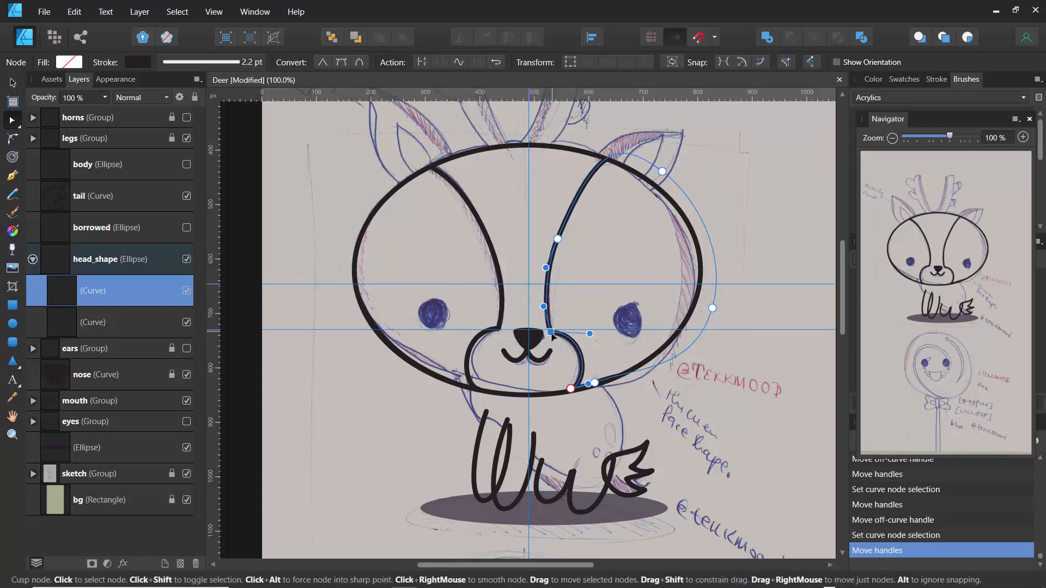
- Shift the left face patch's lower tip slightly inward to narrow the muzzle edge
click(472, 390)
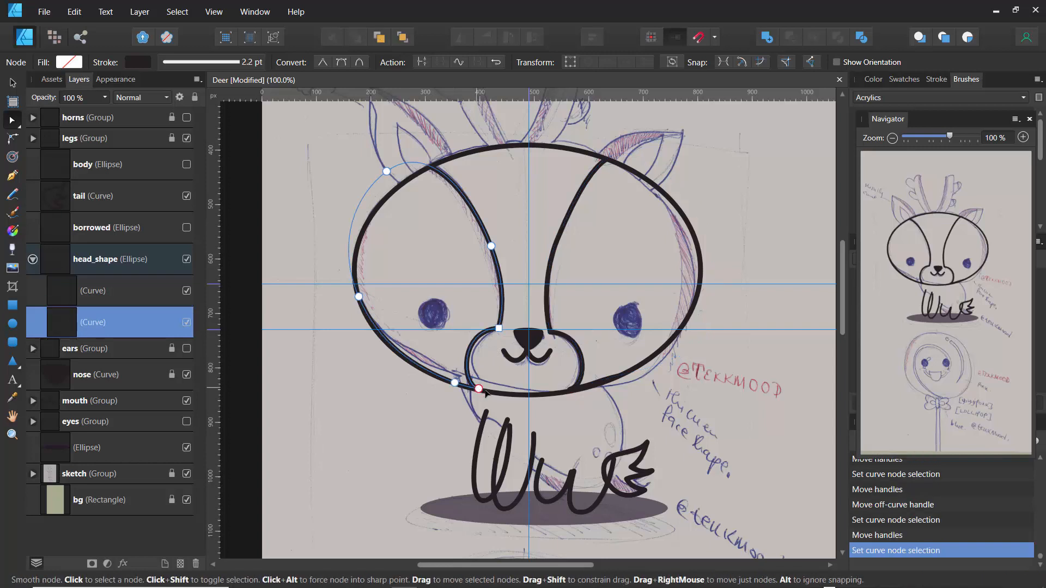
drag(485, 392, 470, 383)
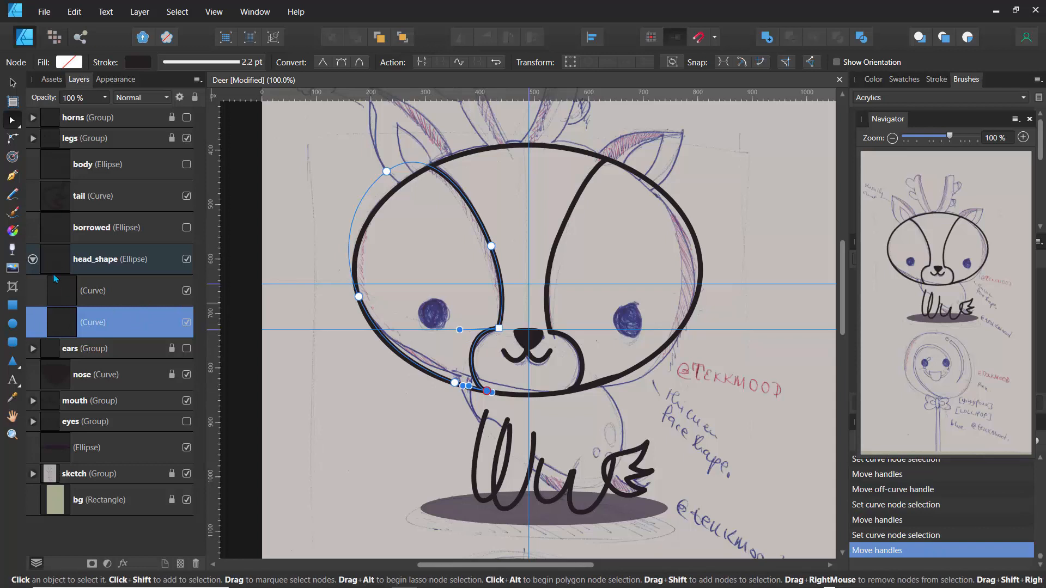
- Rename both face patch curves nested in head_shape as "inner" and collapse the head_shape layer
click(33, 260)
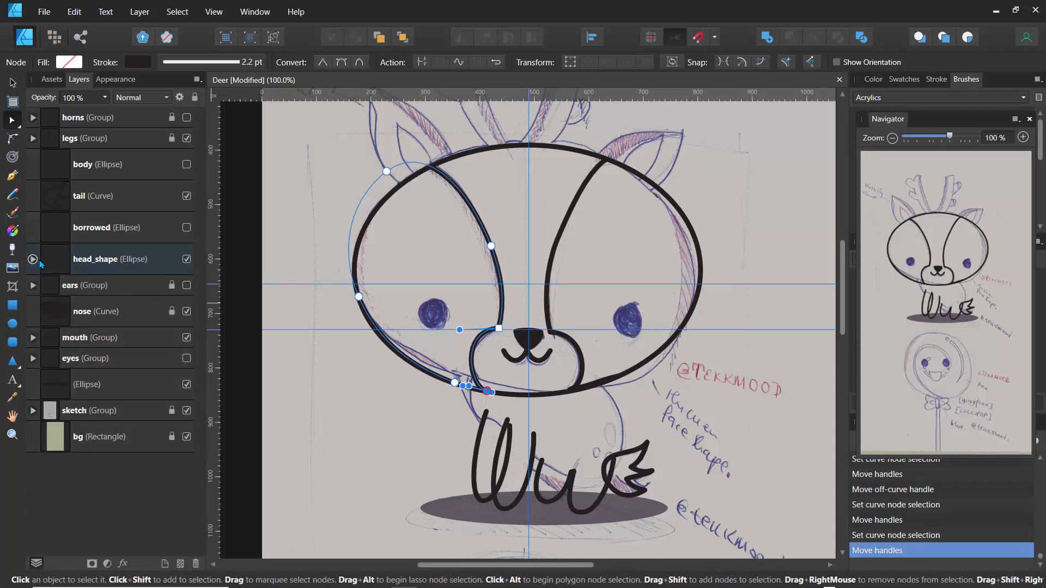
click(33, 260)
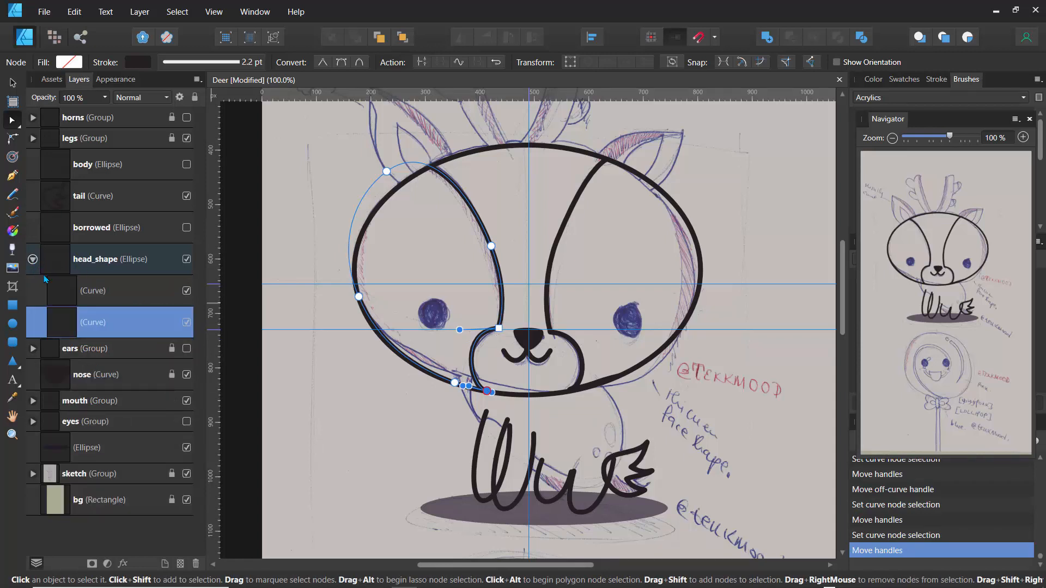
double_click(90, 292)
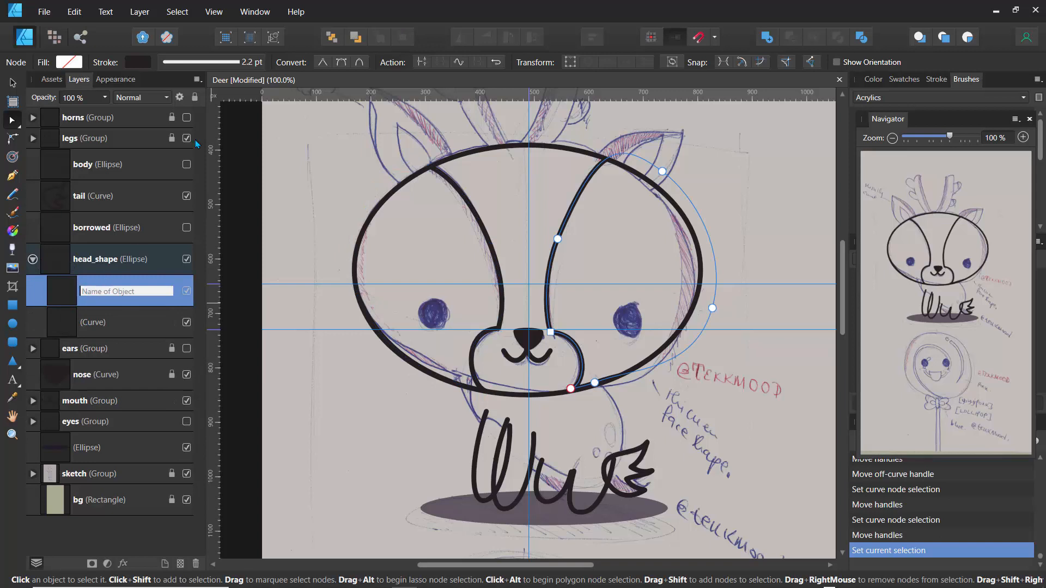
text(inner)
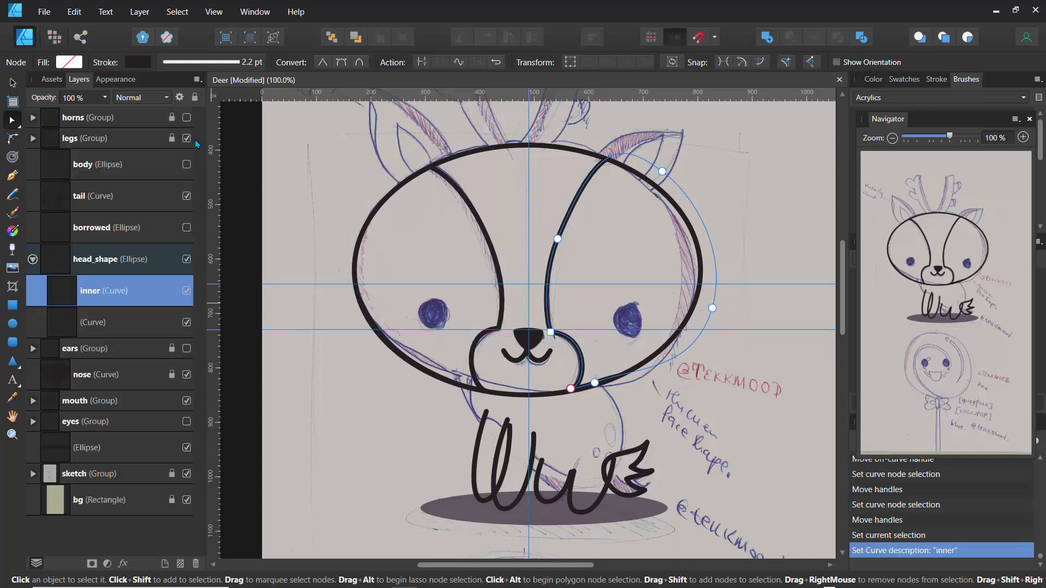
double_click(87, 324)
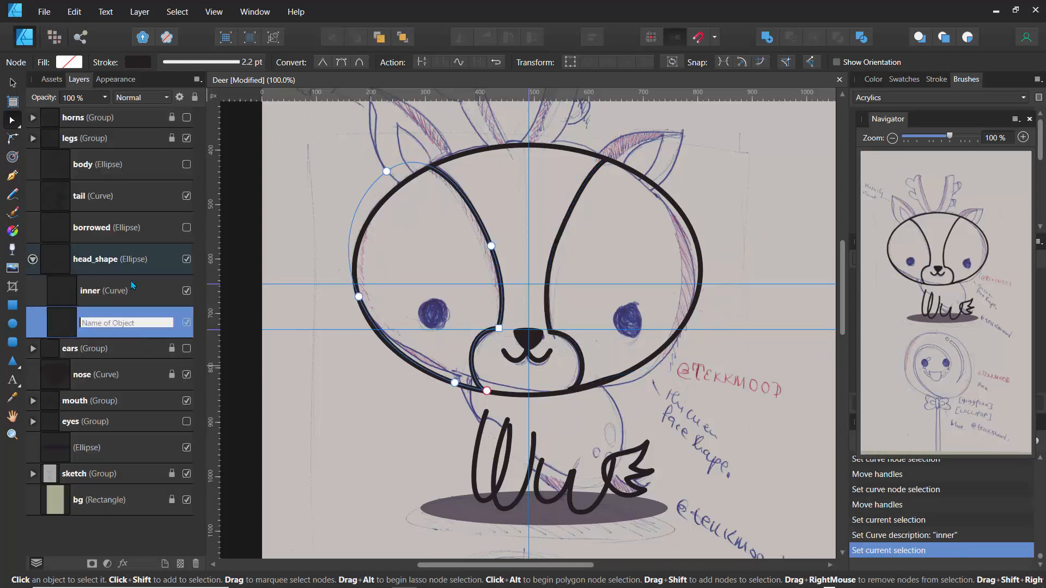
text(inner)
key(Return)
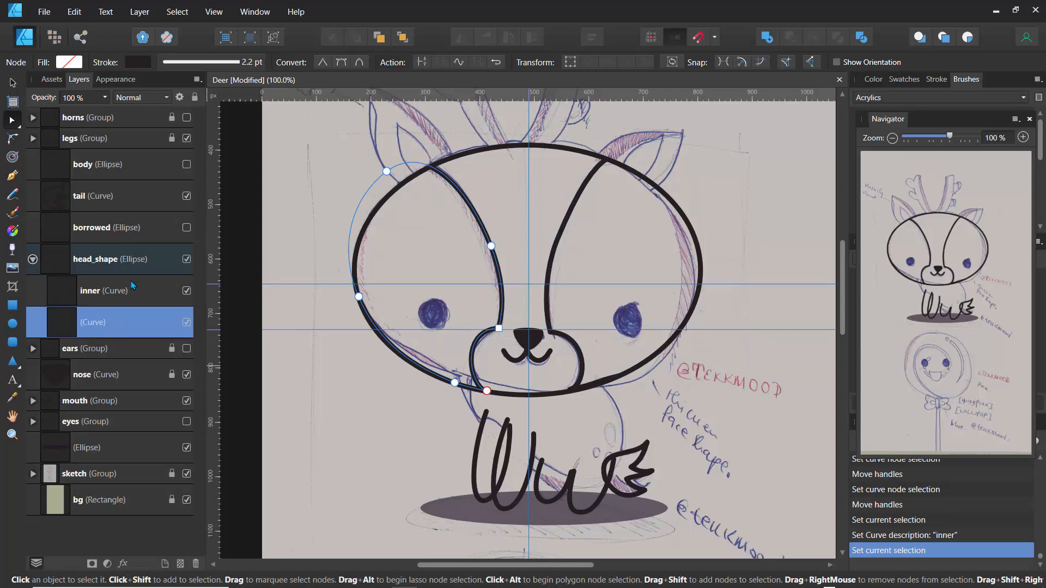
click(32, 260)
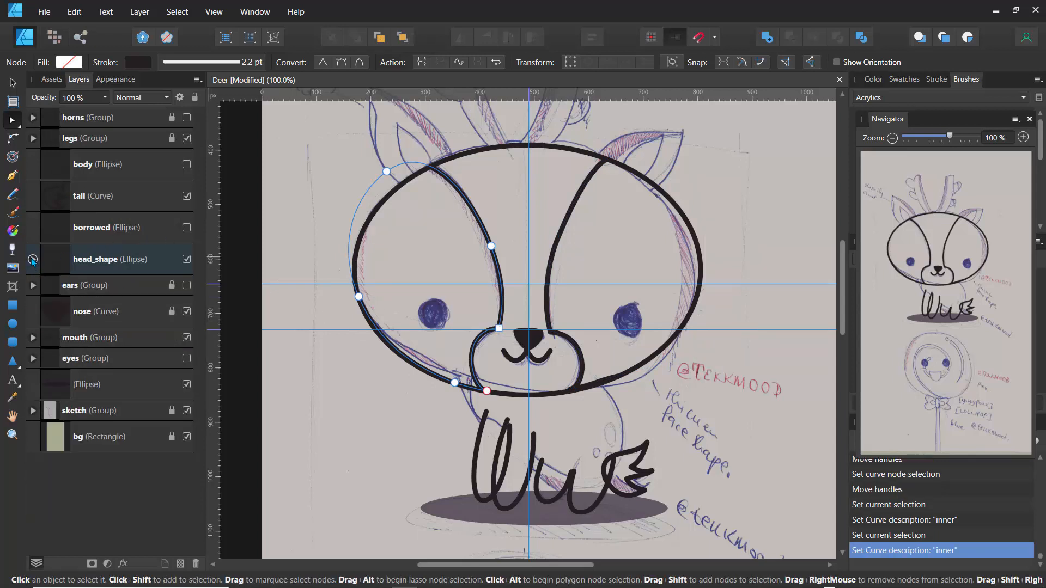
- Show the horns, body, ears and eyes layers while leaving the borrowed ellipse hidden
click(186, 230)
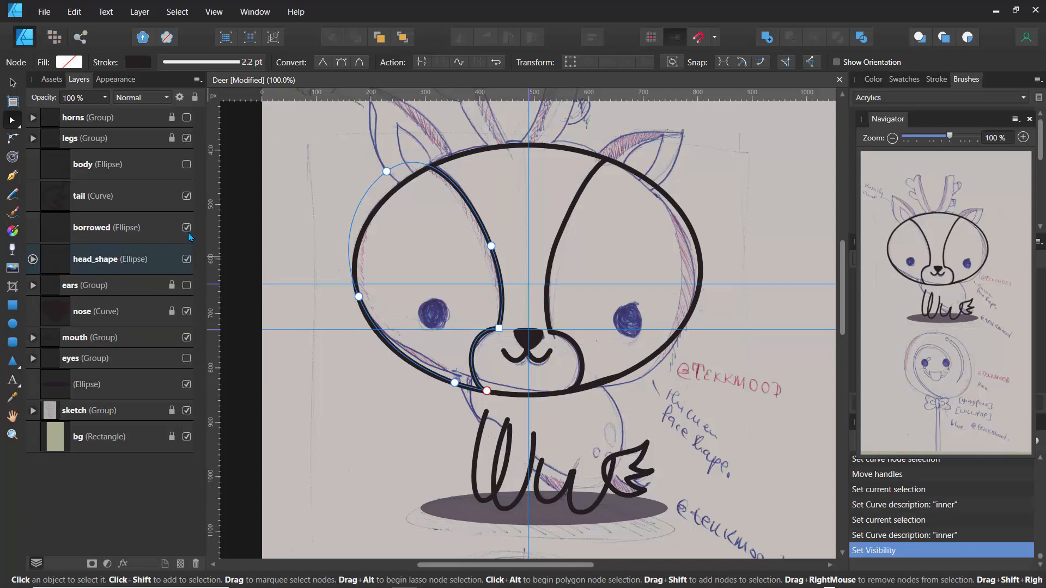
click(87, 235)
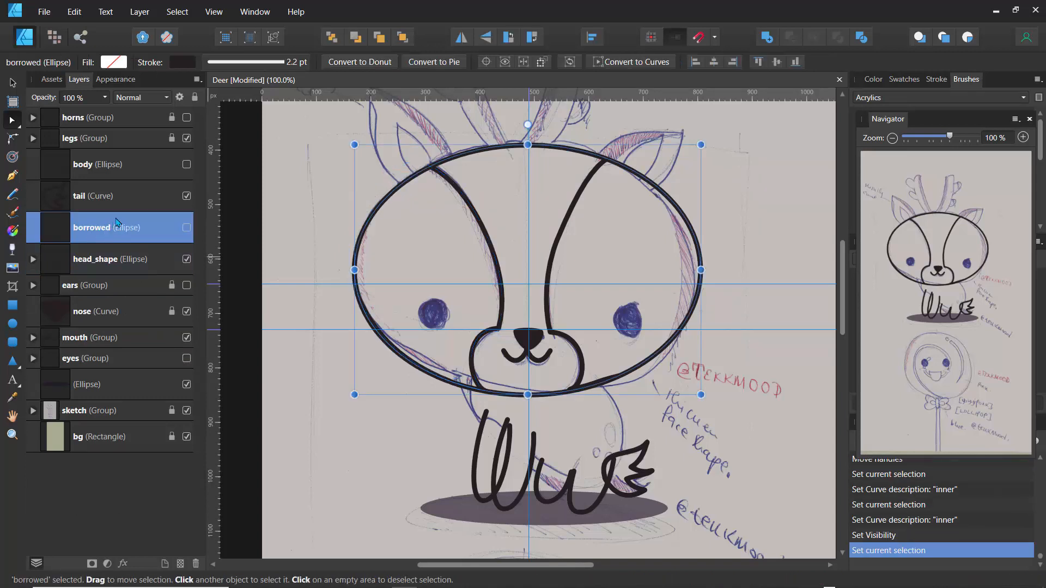
click(186, 165)
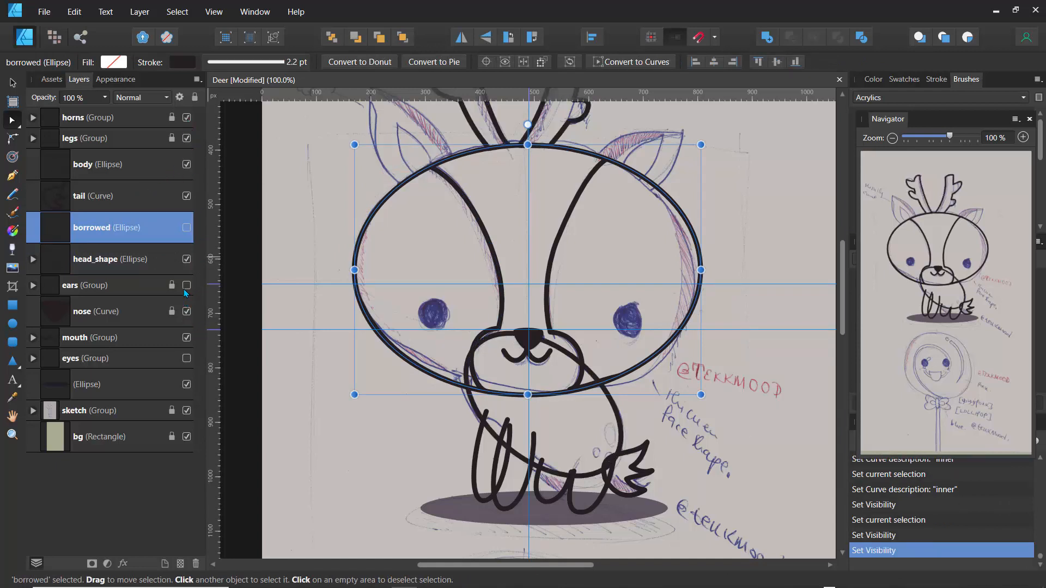
click(186, 358)
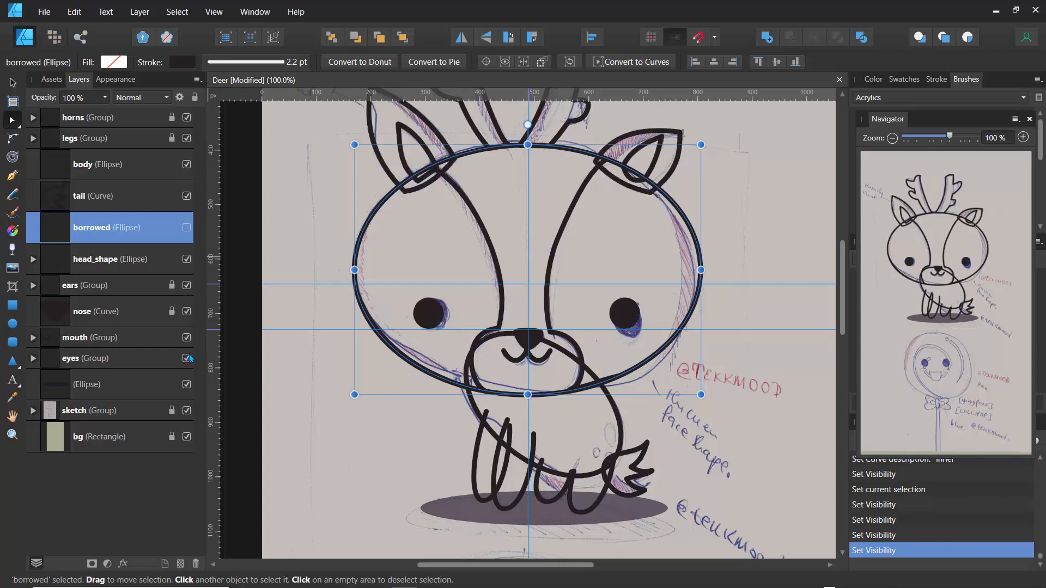
- Move the floating Navigator onto the canvas so it uncovers the brushes, styles and history
mouse_move(844, 292)
mouse_down()
mouse_move(843, 349)
mouse_move(847, 239)
mouse_move(846, 286)
mouse_move(854, 279)
mouse_up()
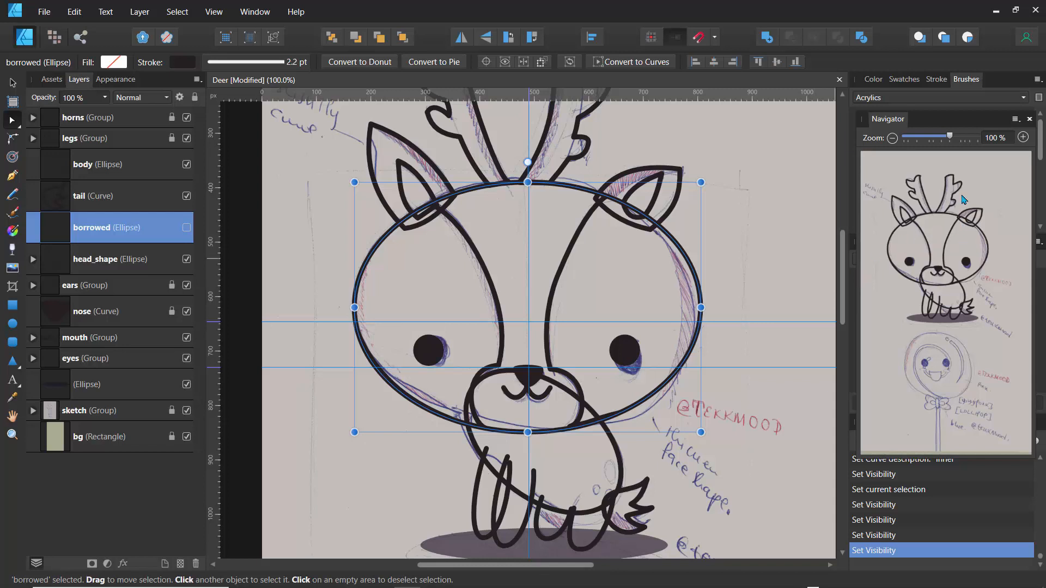
drag(930, 125, 397, 171)
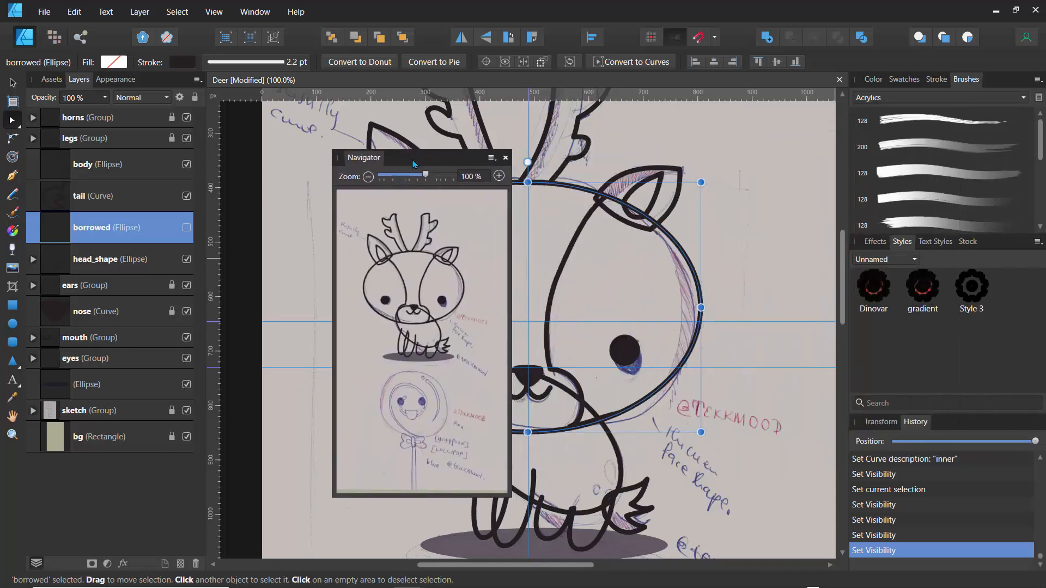
- Save a copy of the document as Deer_v2_lines in the Kawai Jan folder
click(47, 13)
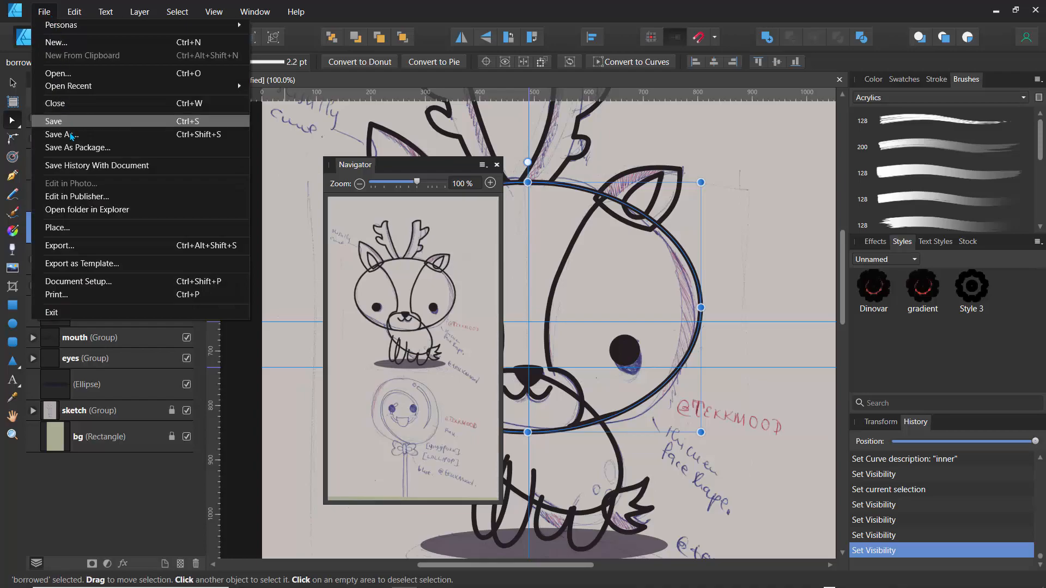
click(68, 134)
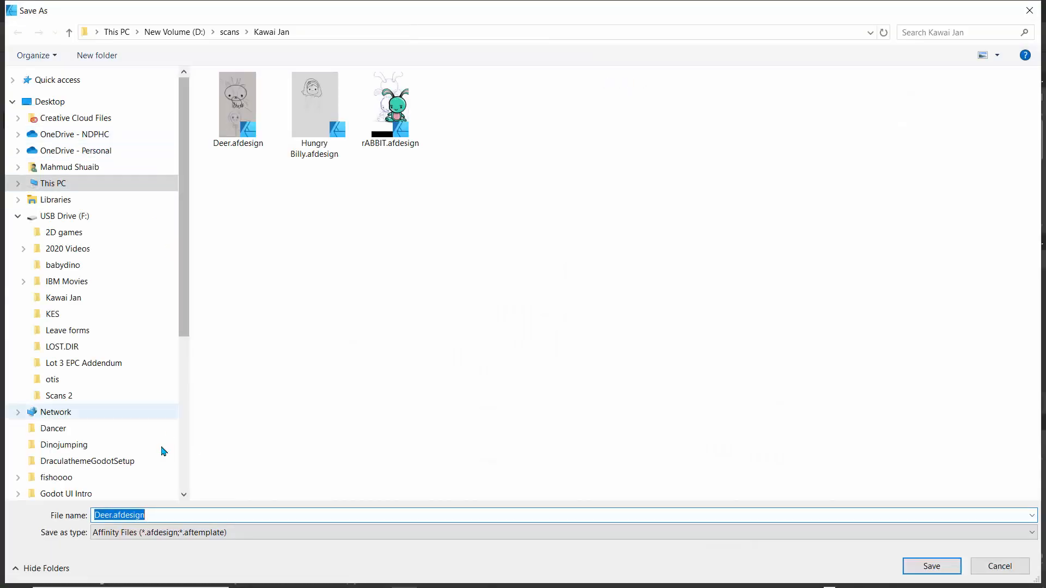
click(147, 515)
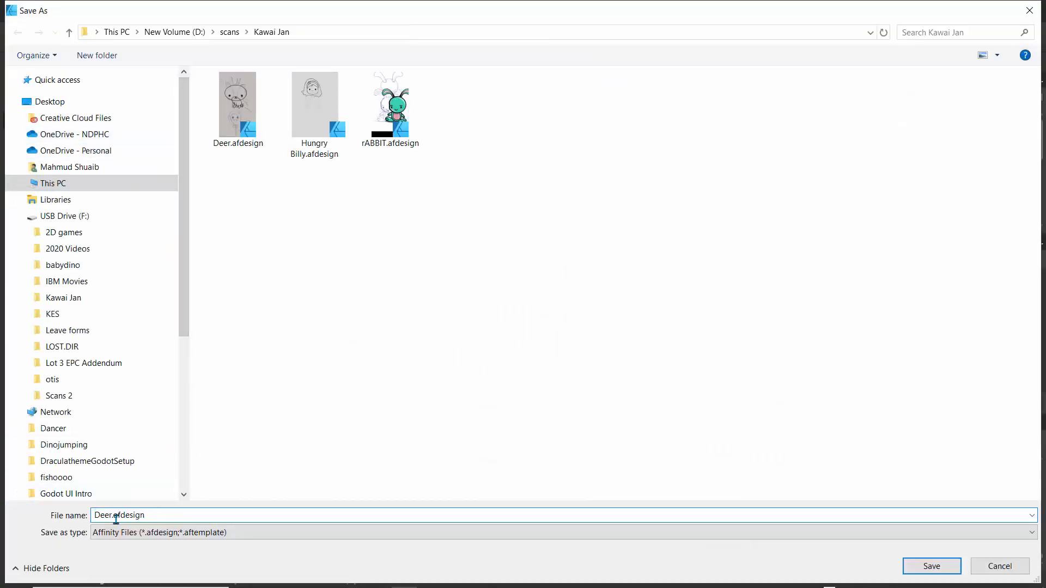
double_click(146, 518)
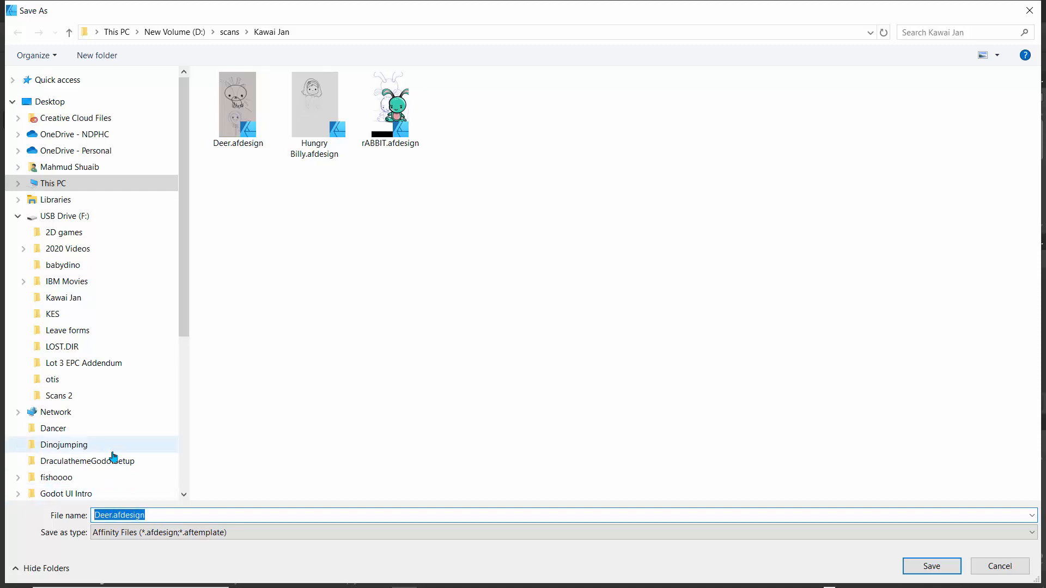
text(Deer)
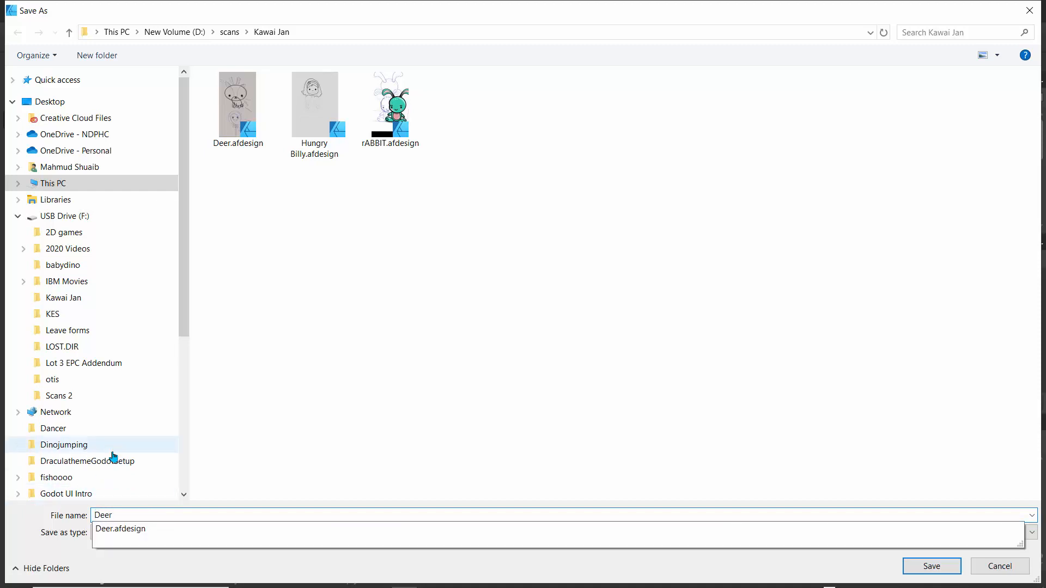
text(_)
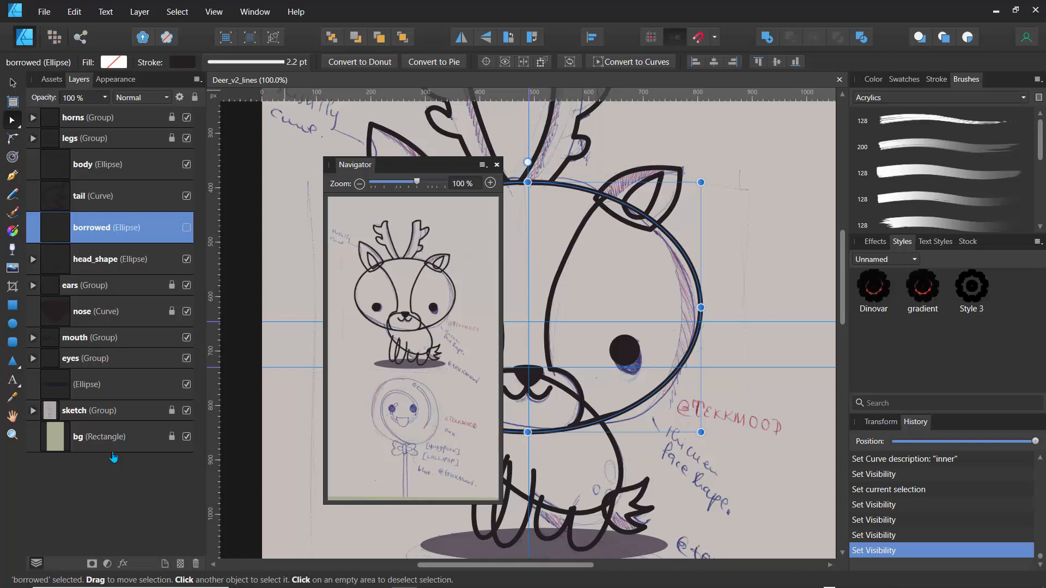
- Clear the selection and place the floating Navigator beside the layer list without covering it
drag(427, 166, 380, 218)
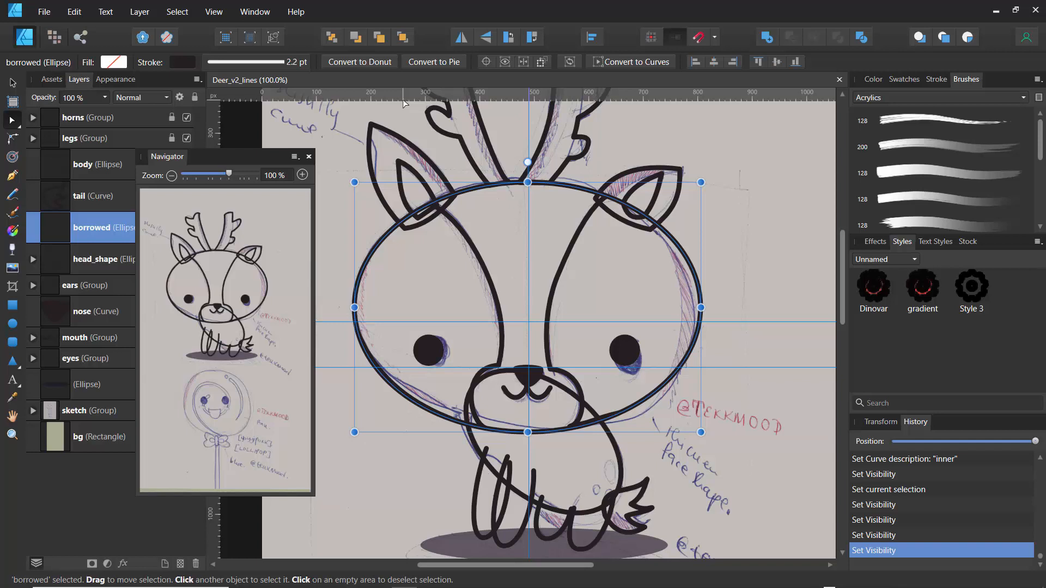
mouse_move(258, 165)
mouse_down()
mouse_move(346, 233)
mouse_move(308, 178)
mouse_move(336, 190)
mouse_move(273, 170)
mouse_up()
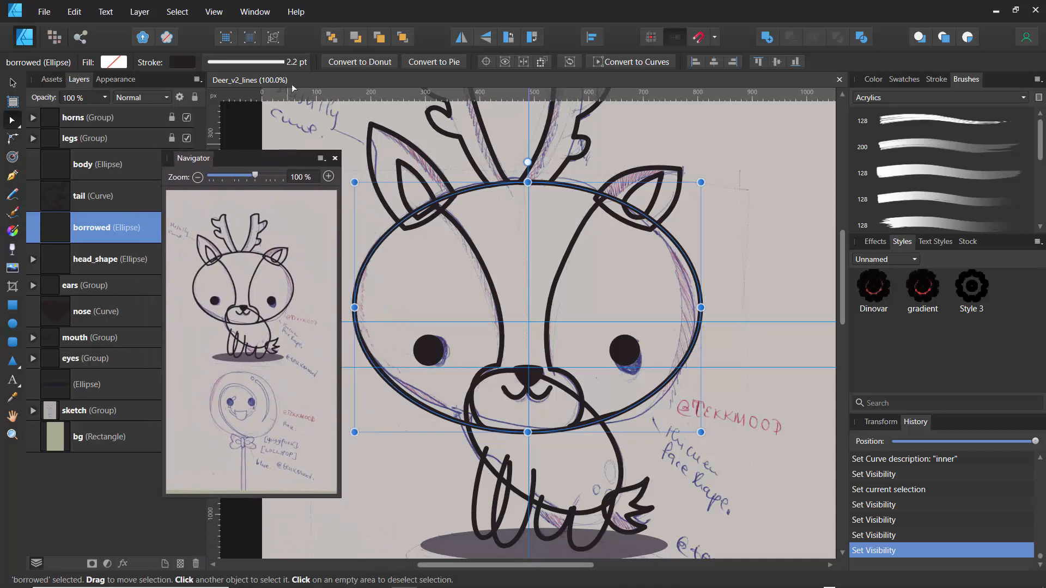
click(388, 132)
key(v)
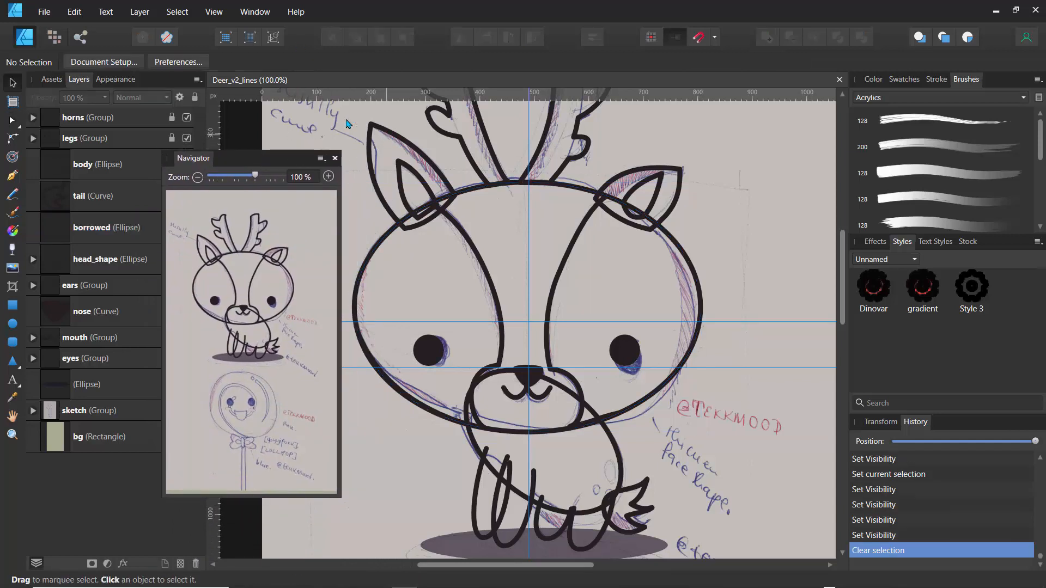
drag(228, 162, 310, 157)
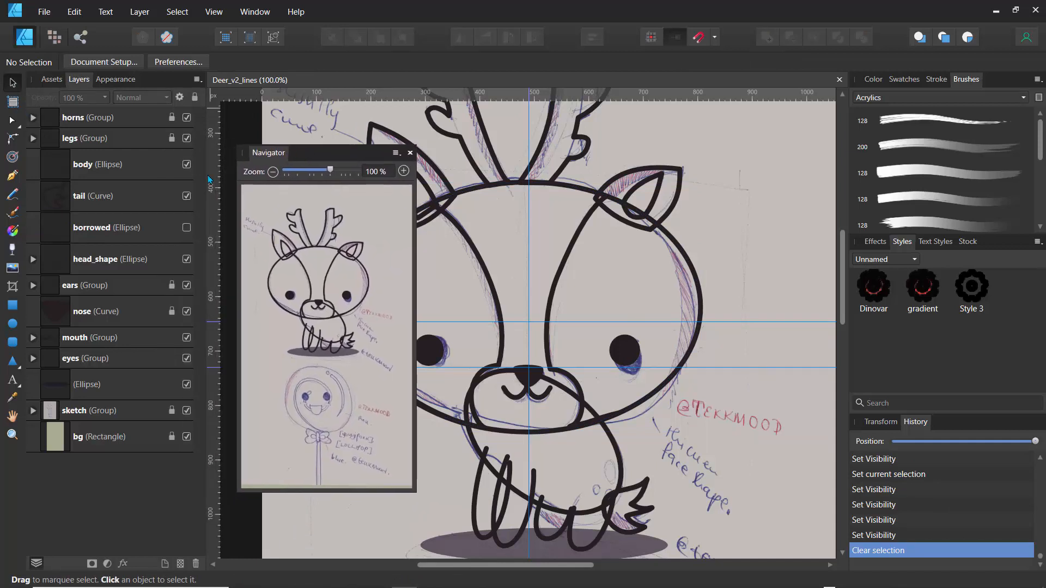
- Apply the saved object style Style 3 to the head_shape ellipse
click(97, 264)
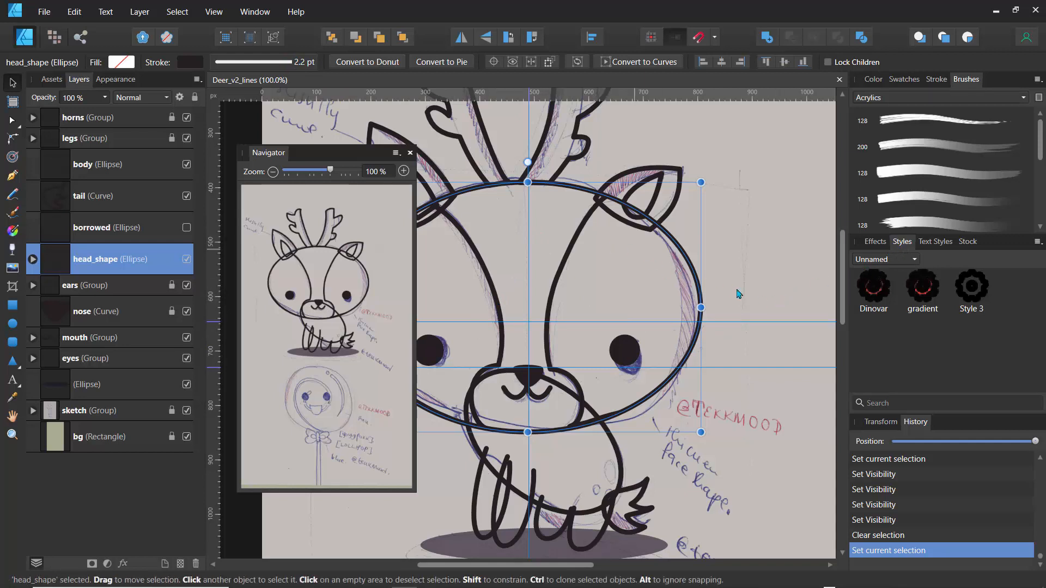
click(972, 304)
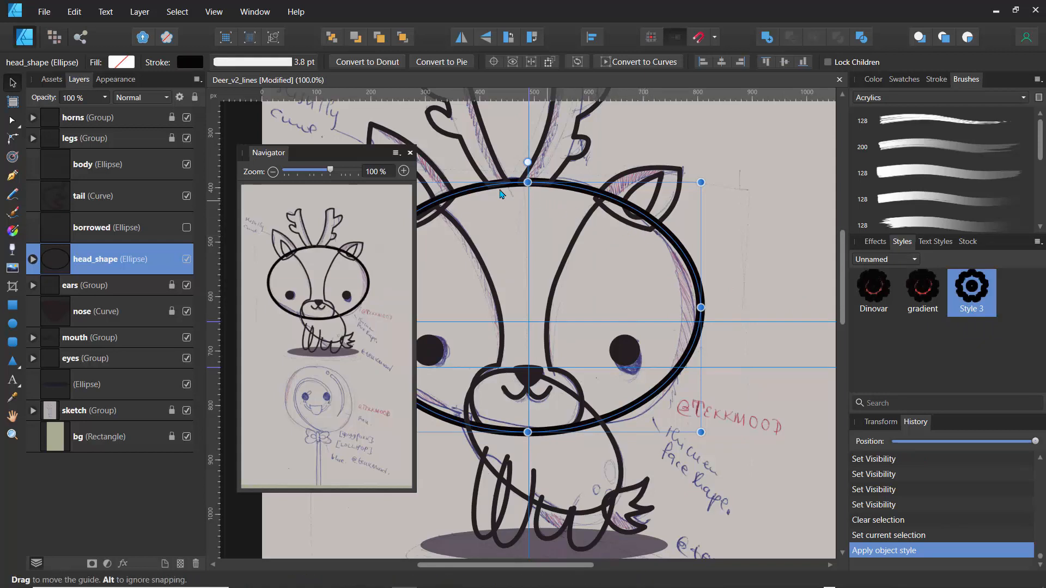
- Undo the last object style applied to the head_shape ellipse
mouse_move(330, 170)
mouse_down()
mouse_move(354, 174)
mouse_move(336, 173)
mouse_up()
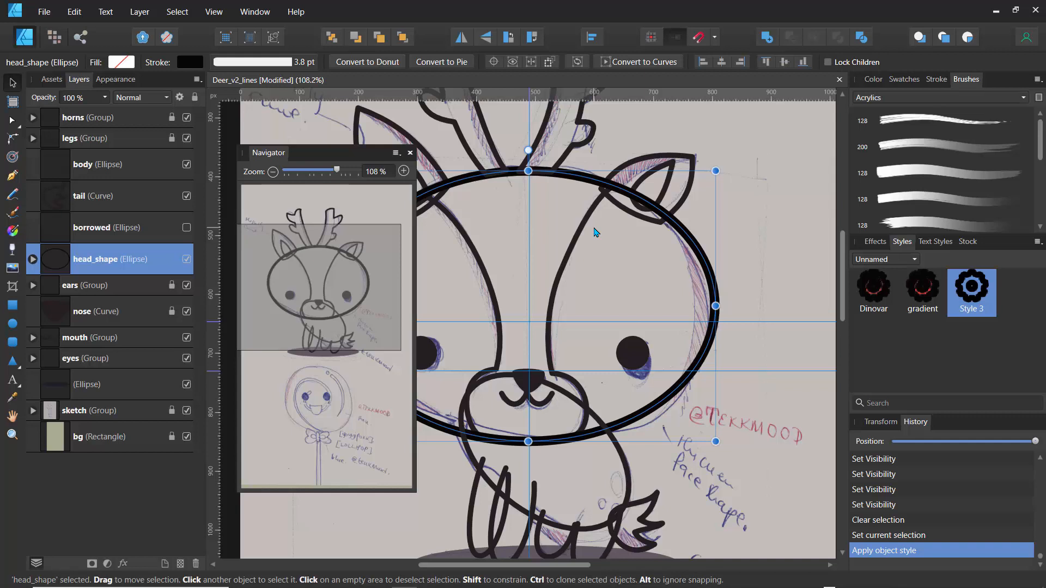
key(ctrl+z)
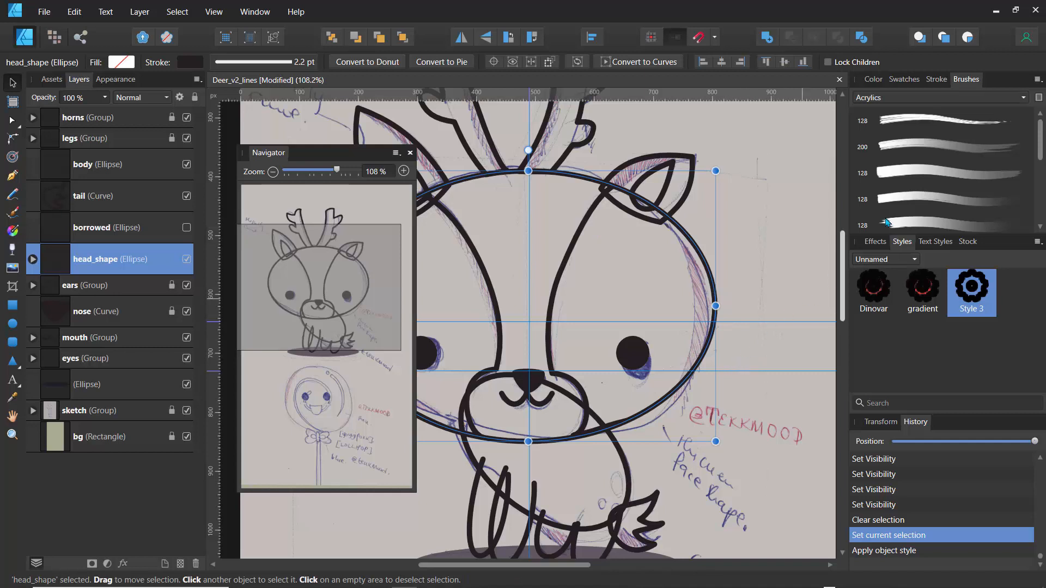
- Give the head_shape outline the second 128 px brush of the Pencils category and set its stroke width to 10.4 pt
click(935, 100)
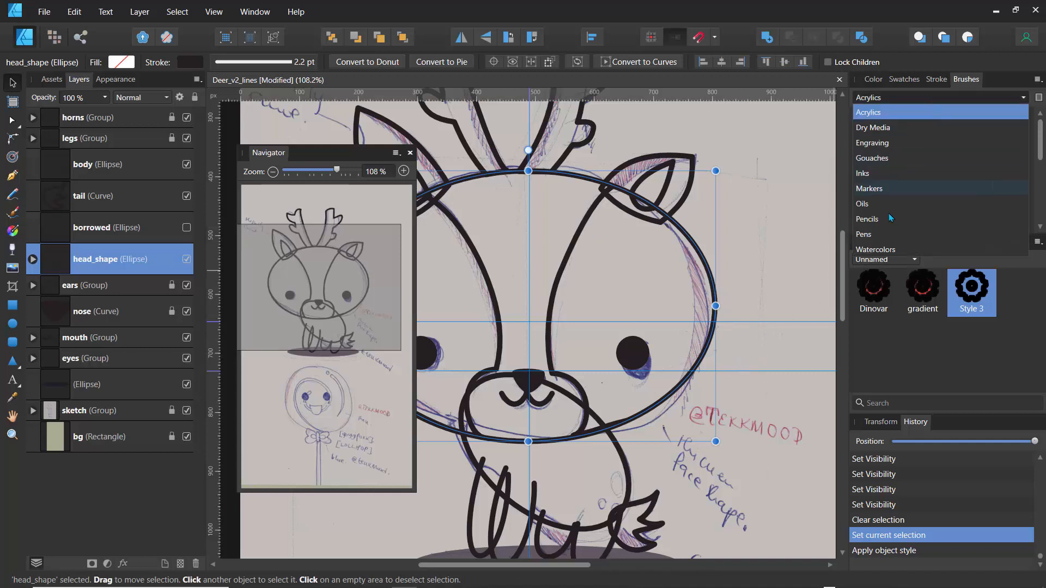
click(875, 222)
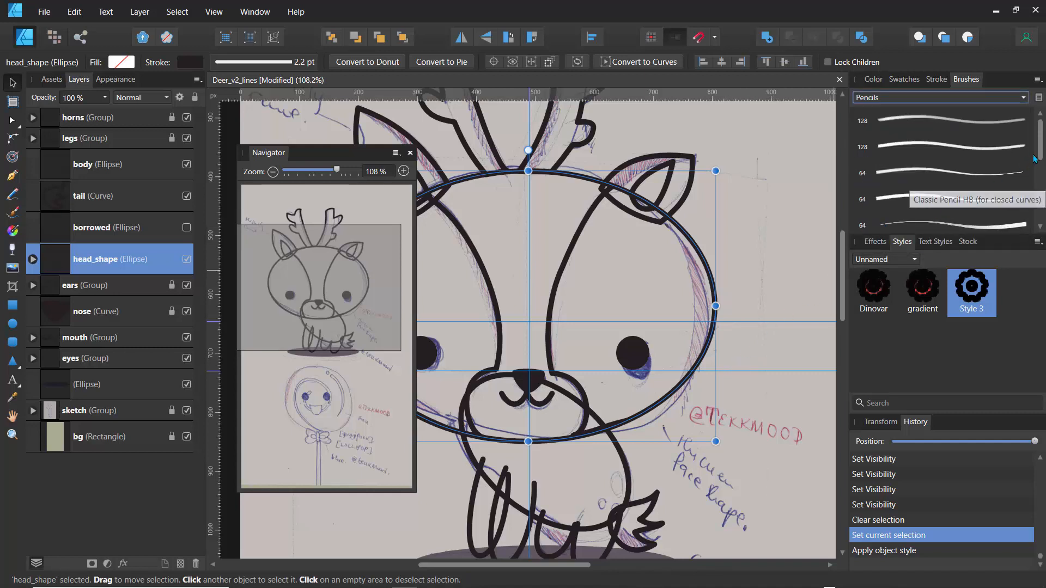
mouse_move(1042, 157)
mouse_down()
mouse_move(1038, 224)
mouse_move(1039, 151)
mouse_up()
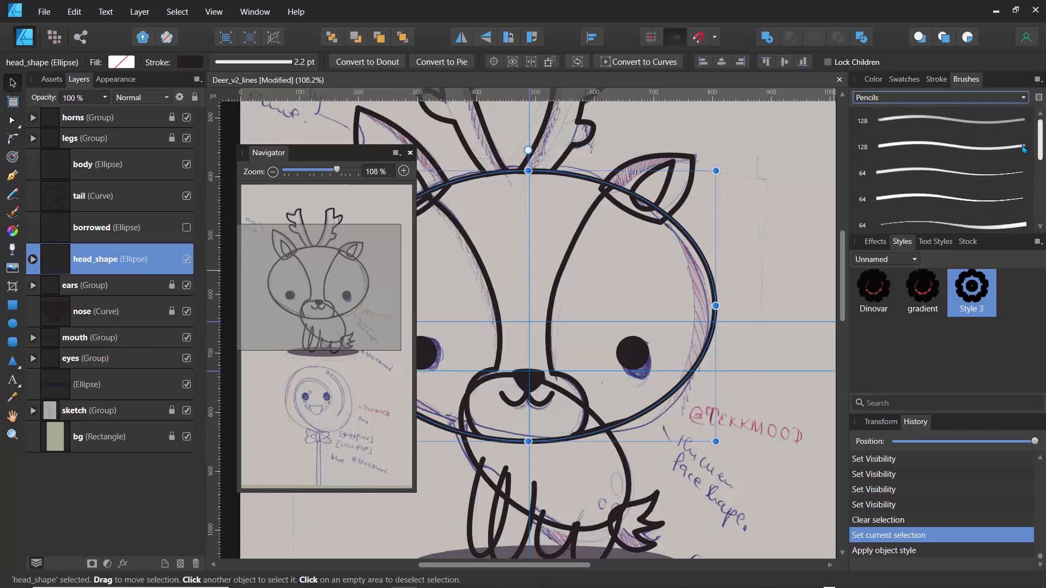
click(983, 153)
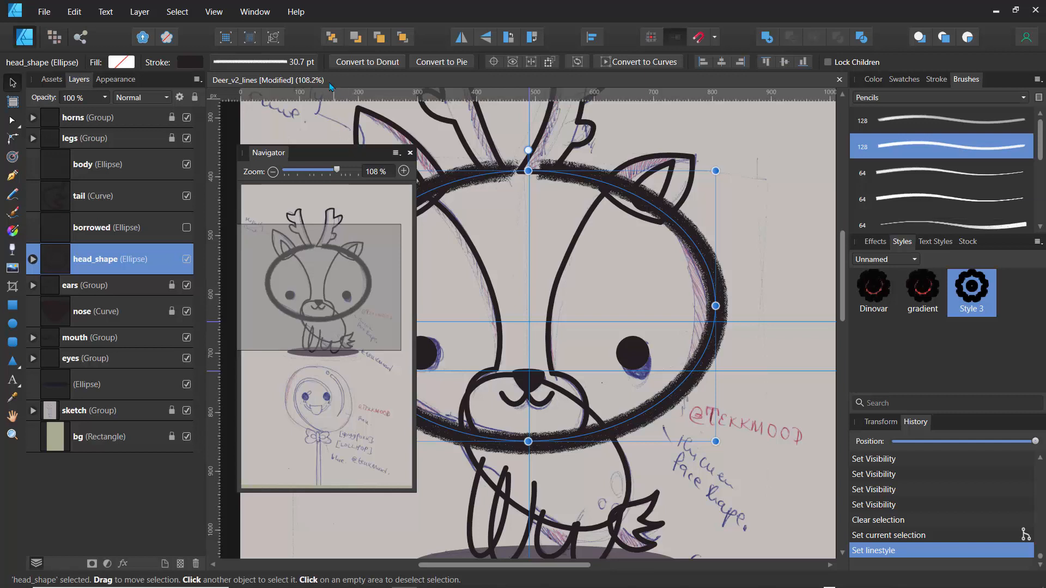
click(268, 64)
mouse_move(264, 110)
mouse_down()
mouse_move(235, 111)
mouse_move(266, 124)
mouse_move(251, 122)
mouse_up()
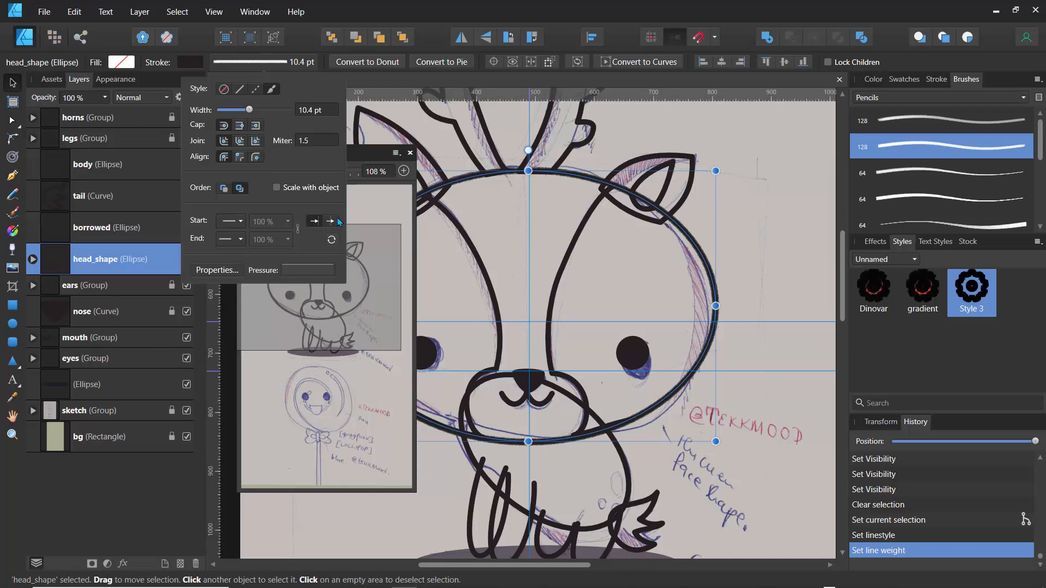
- Create an object style from the head_shape ellipse's pencil outline and rename that style pencil01
right_click(684, 231)
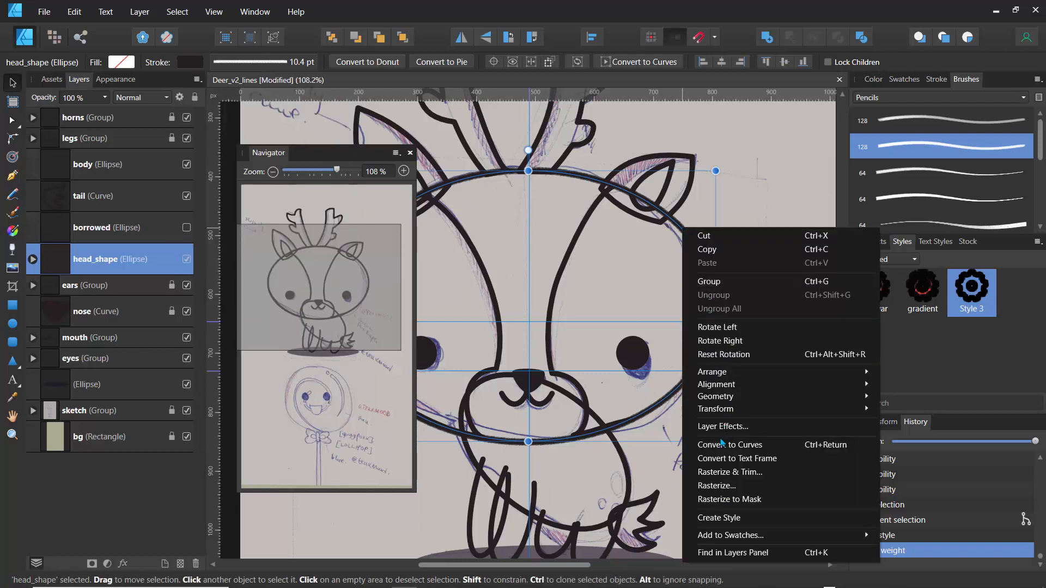
click(715, 519)
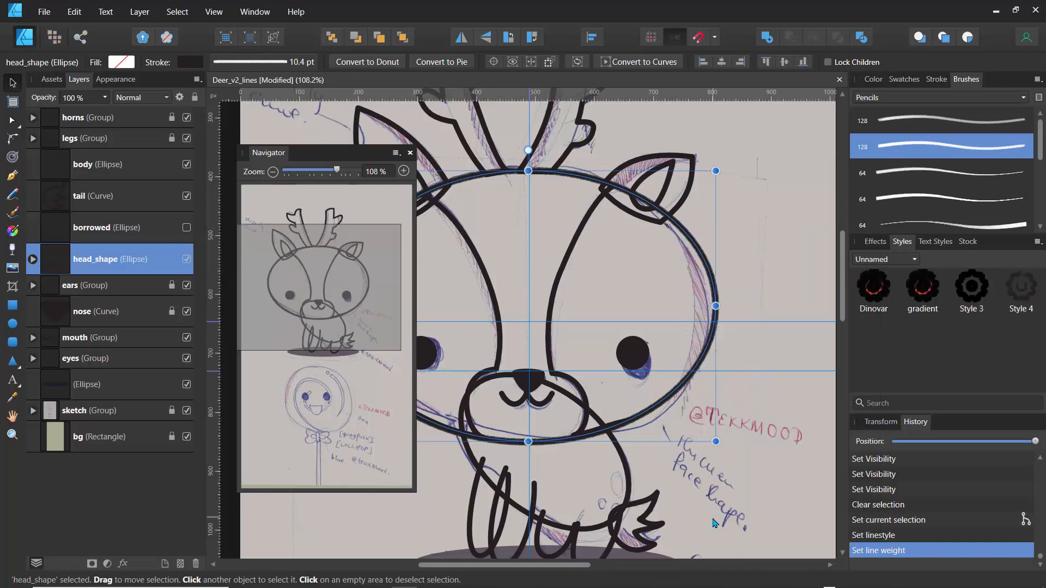
click(1024, 309)
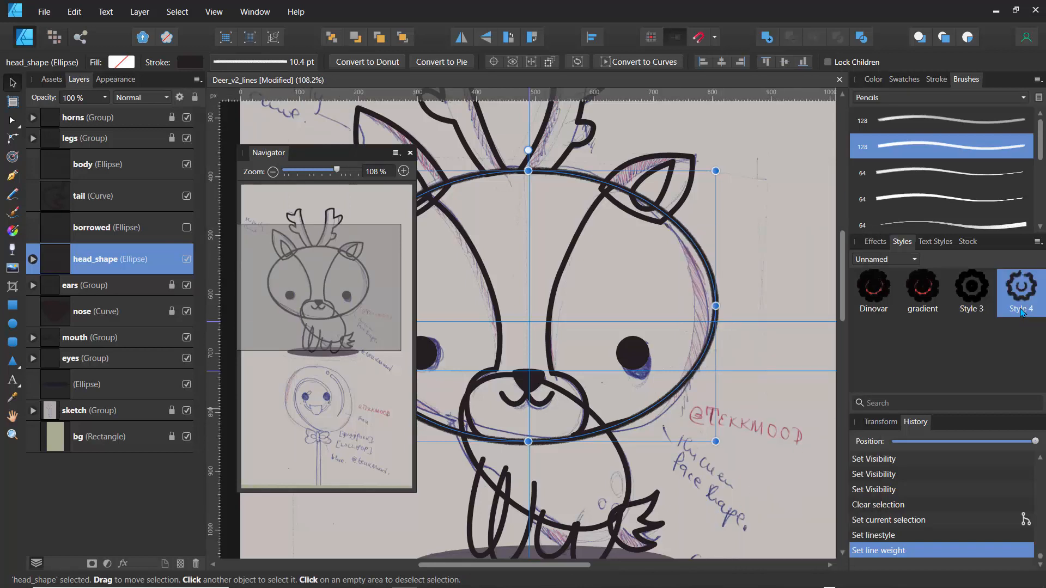
click(1019, 313)
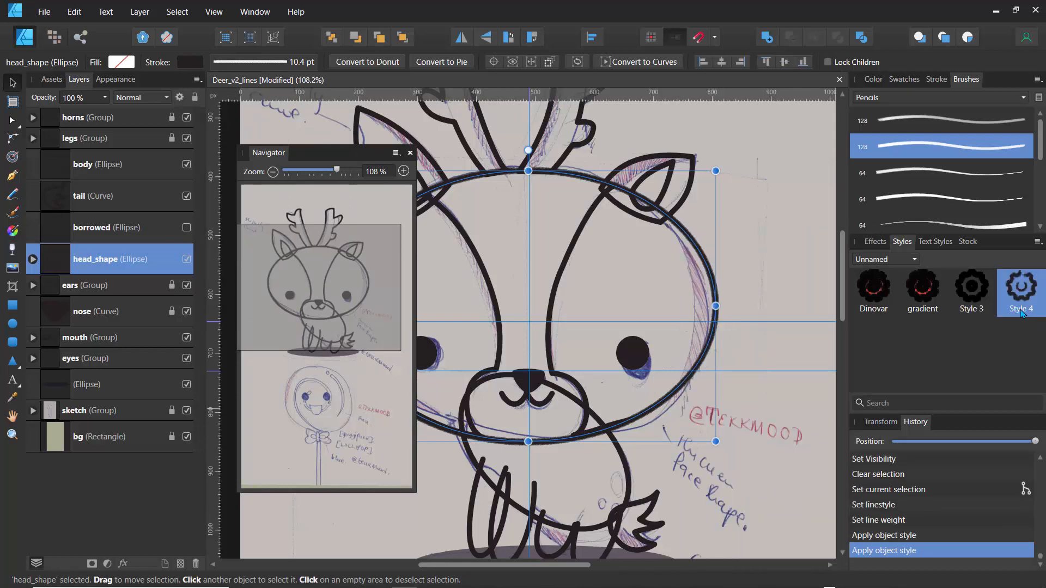
right_click(1022, 304)
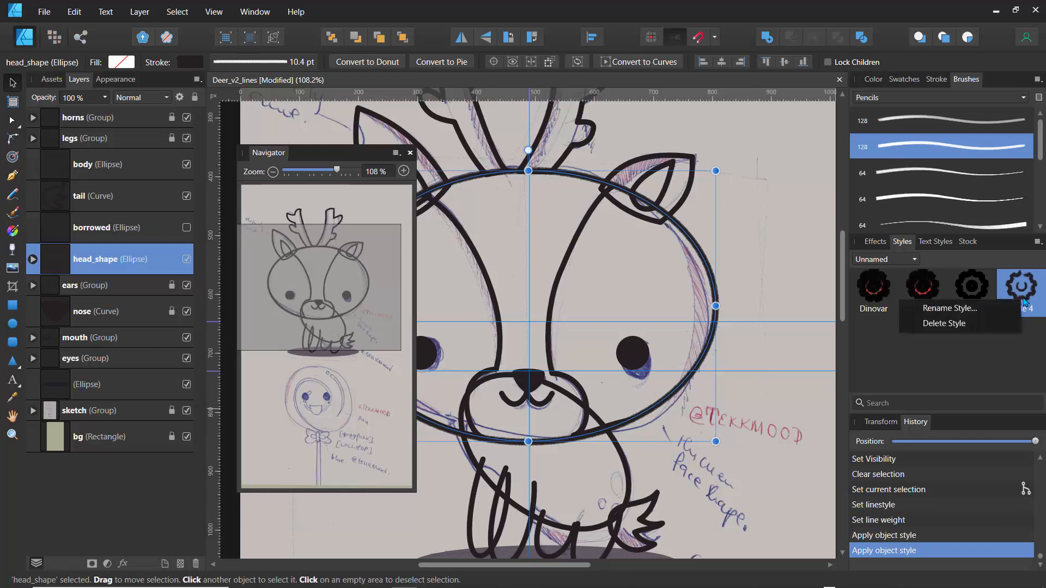
click(986, 309)
text(pencil01)
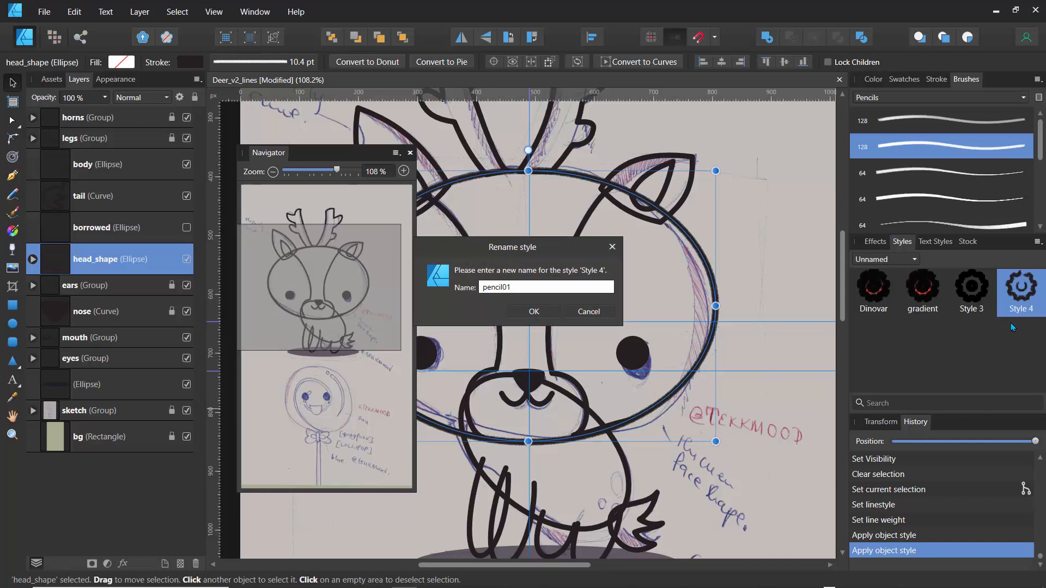
key(Return)
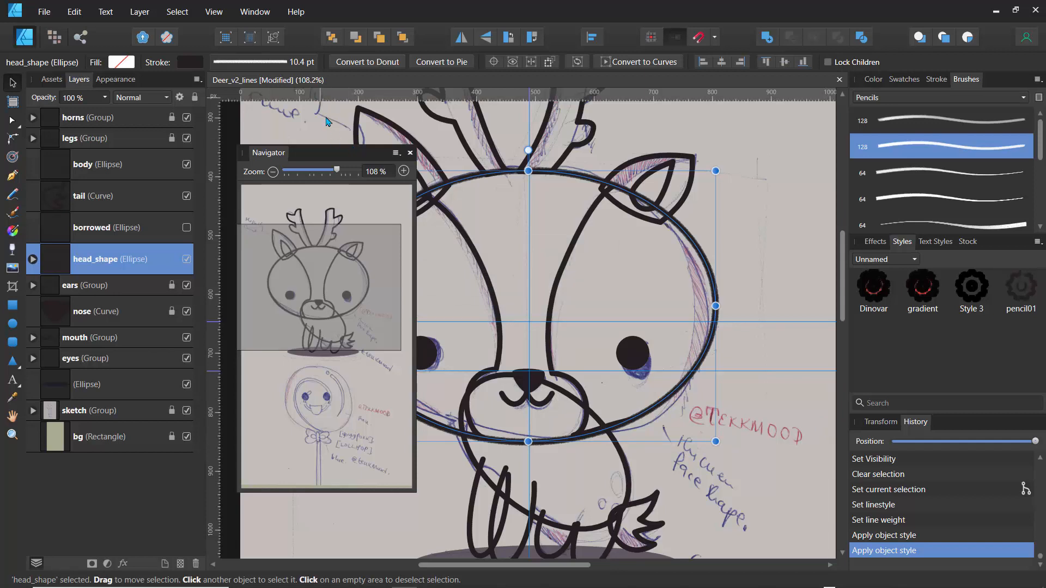
- Move the Navigator off the head and reshape the head_shape stroke's pressure curve with a shallow dip followed by a rise to the end
drag(332, 155, 243, 243)
drag(248, 158, 260, 103)
click(268, 69)
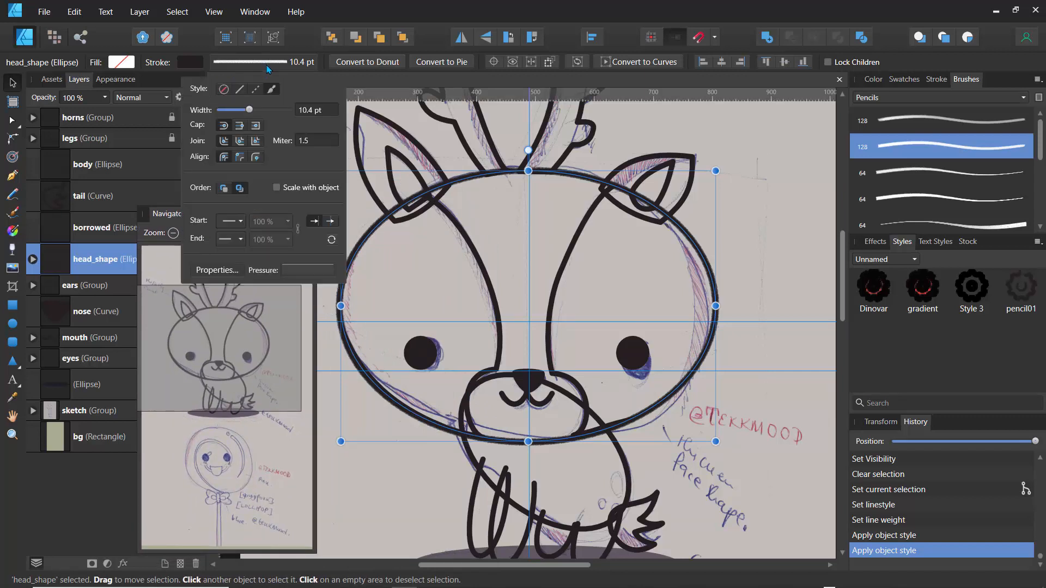
click(303, 271)
mouse_move(291, 285)
mouse_down()
mouse_move(302, 342)
mouse_move(299, 333)
mouse_move(344, 301)
mouse_move(362, 357)
mouse_move(409, 327)
mouse_move(437, 367)
mouse_move(398, 303)
mouse_up()
click(340, 319)
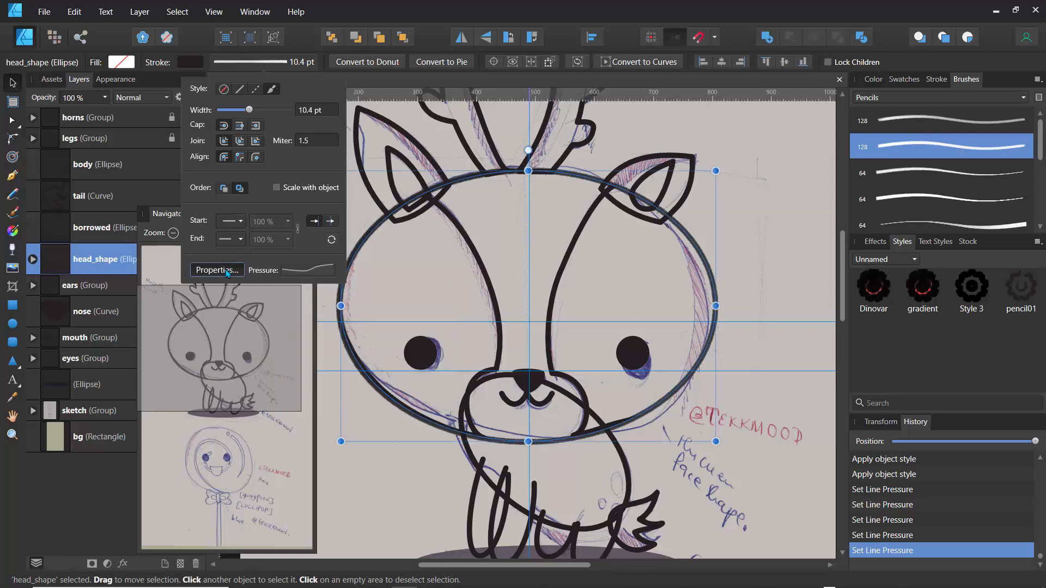
- Examine the properties of the head_shape stroke's pencil brush and close them without editing
click(227, 272)
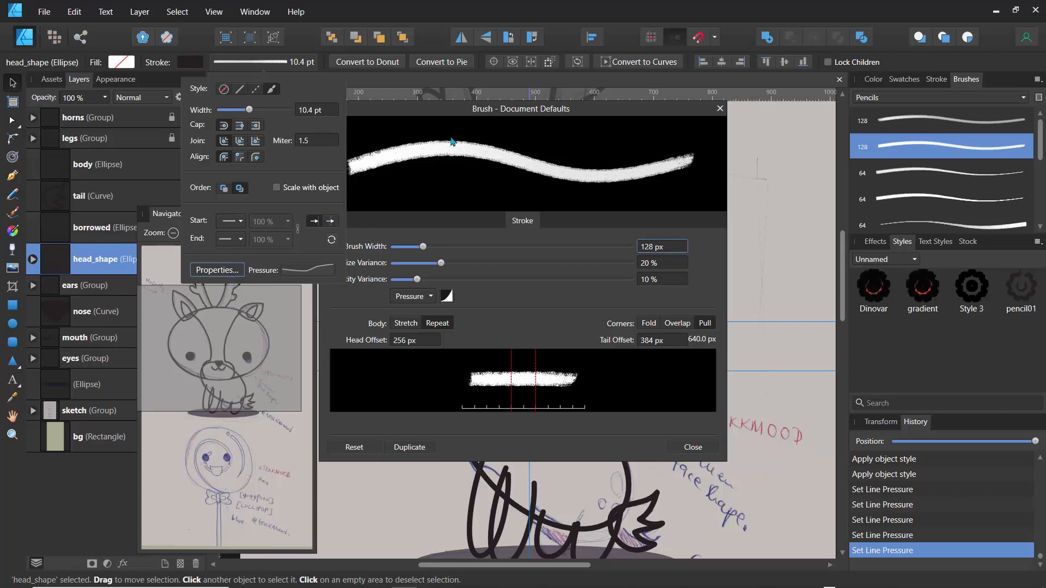
click(431, 115)
drag(456, 118, 557, 177)
click(820, 166)
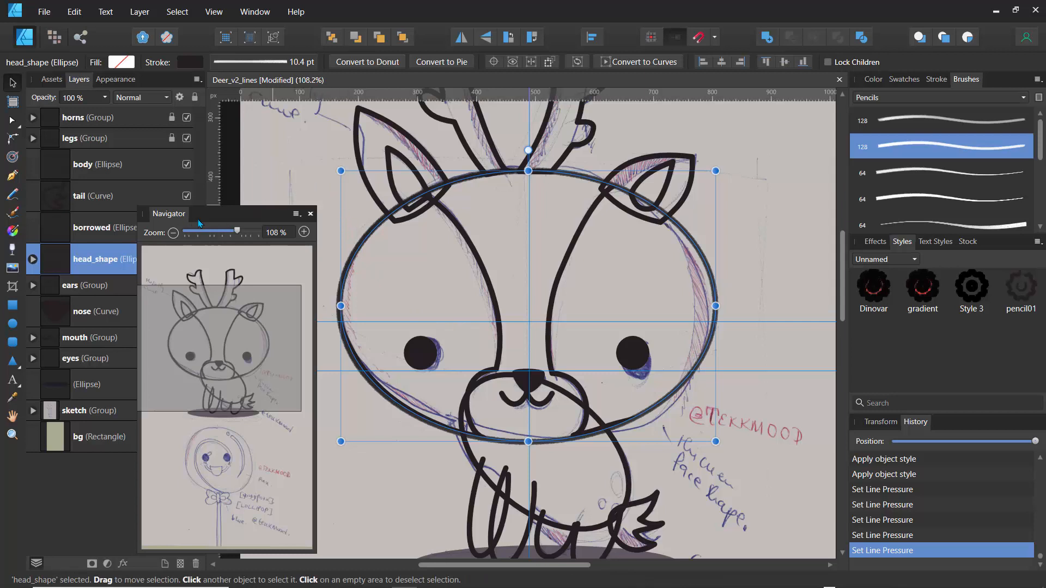
- Deepen the dip in the head_shape stroke's pressure curve, raise its start, lower its end, and save the curve as a pressure profile
drag(199, 222, 194, 177)
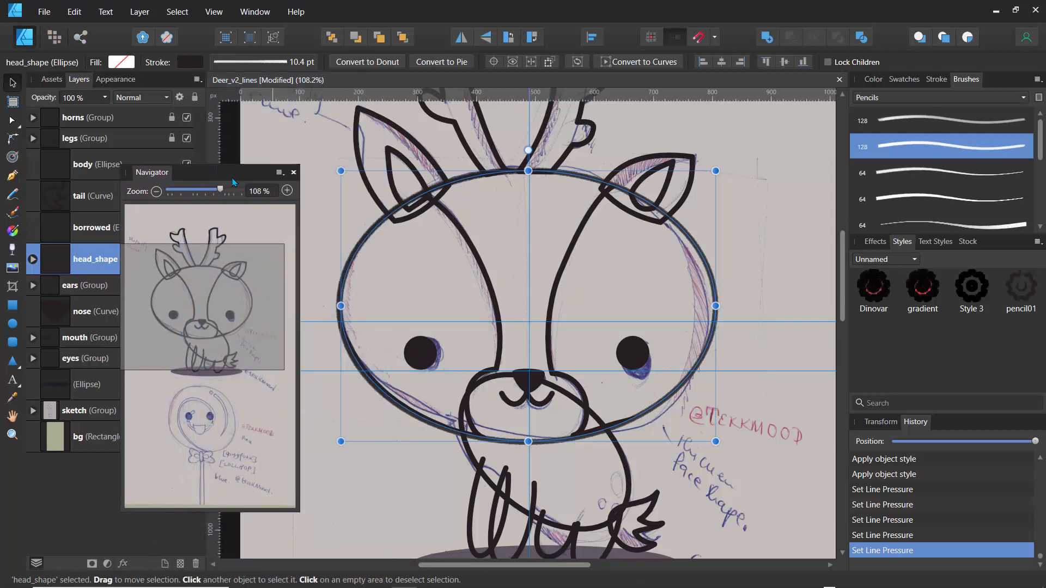
click(317, 154)
click(385, 227)
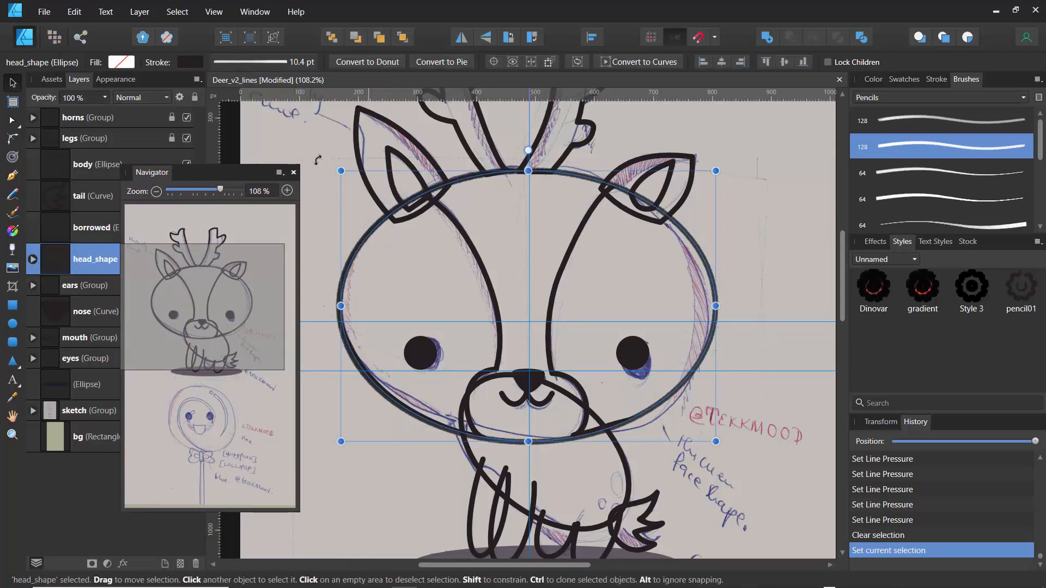
click(267, 62)
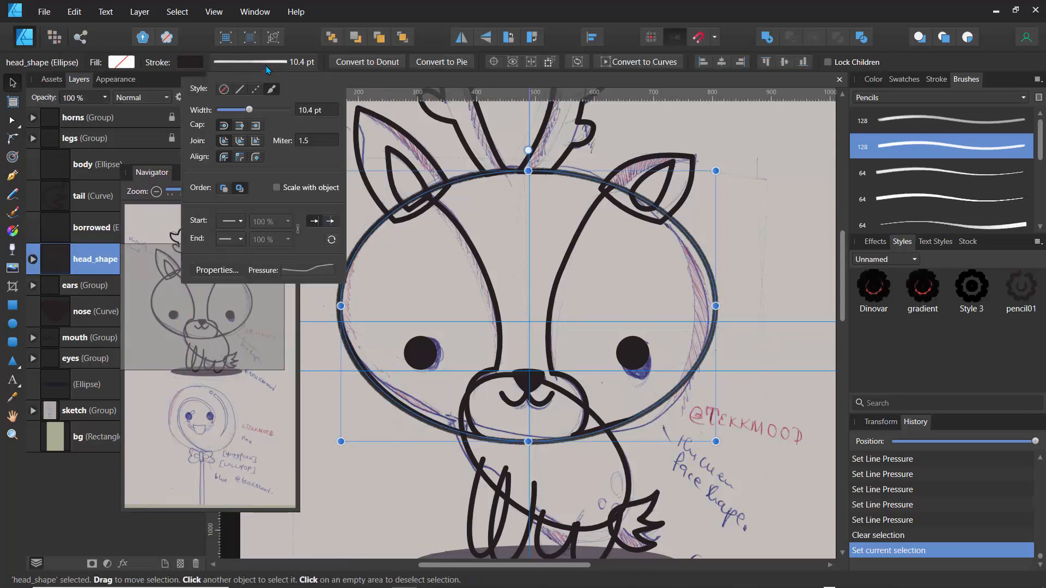
click(292, 271)
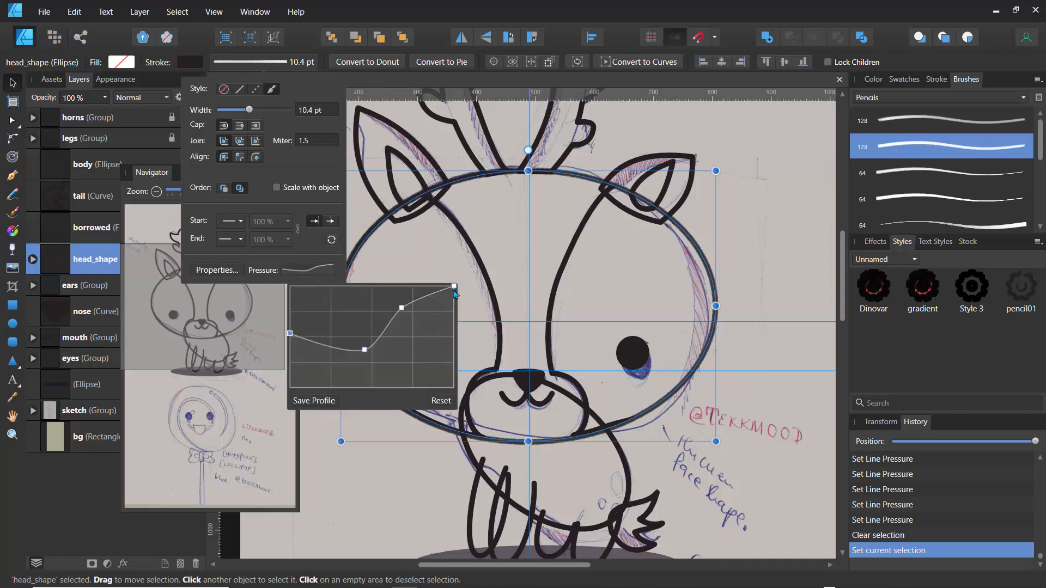
drag(455, 289, 433, 350)
drag(364, 349, 371, 370)
mouse_move(294, 333)
mouse_down()
mouse_move(293, 351)
mouse_move(298, 316)
mouse_up()
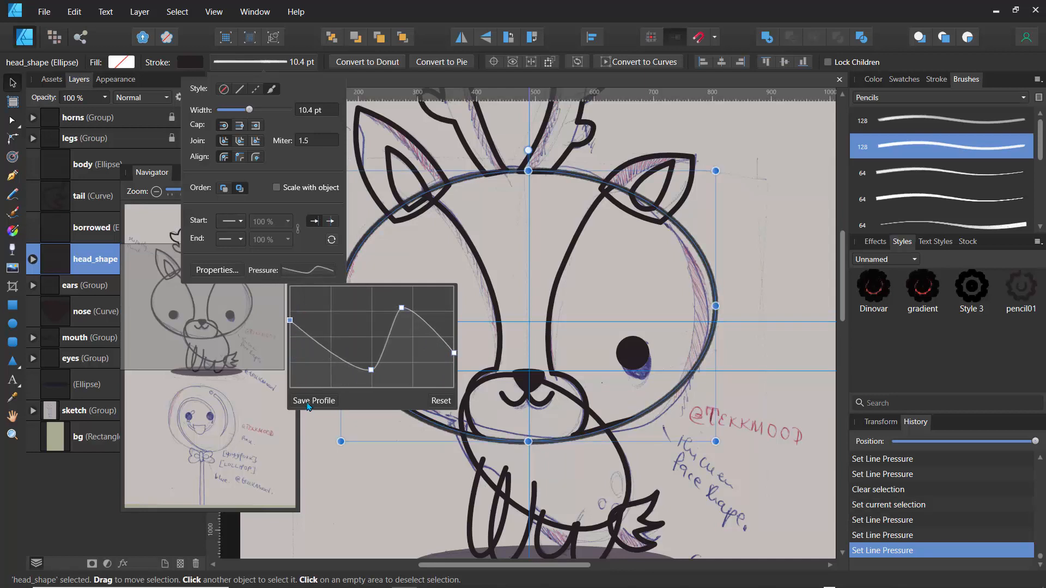
click(314, 400)
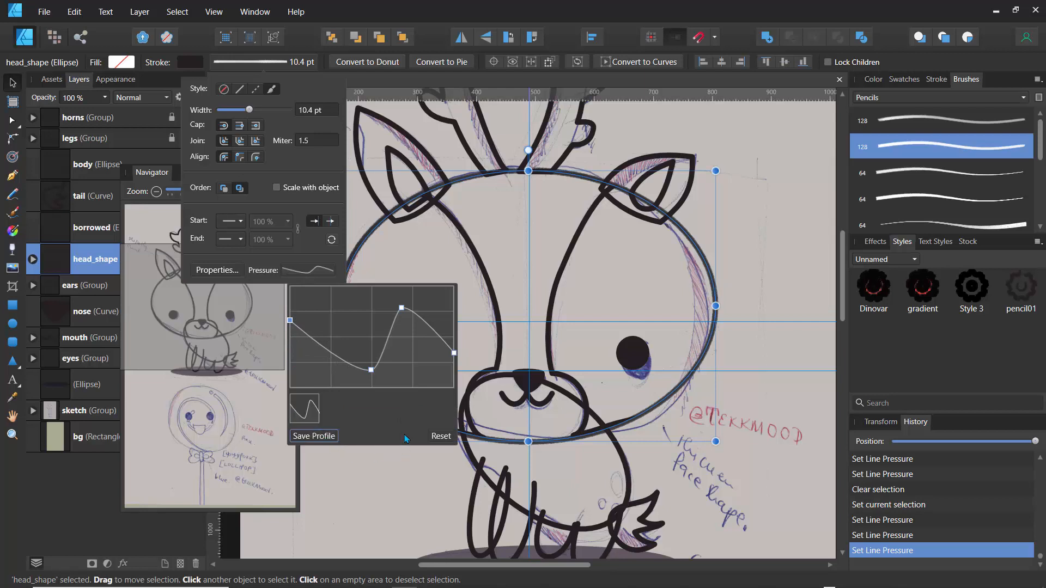
- Unlock the ears group and try to apply the pencil01 style to the whole group
click(396, 129)
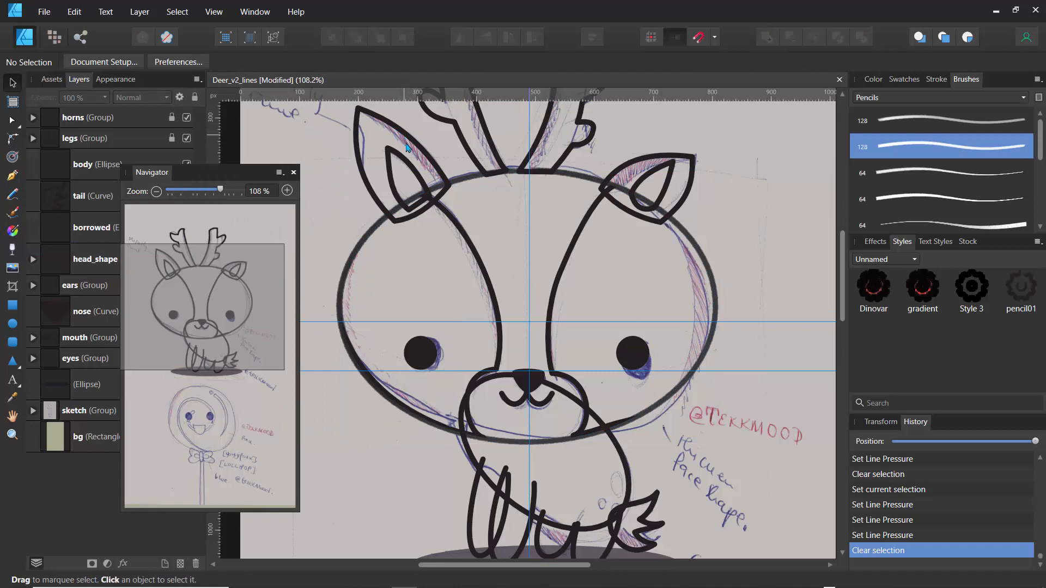
drag(236, 178, 324, 241)
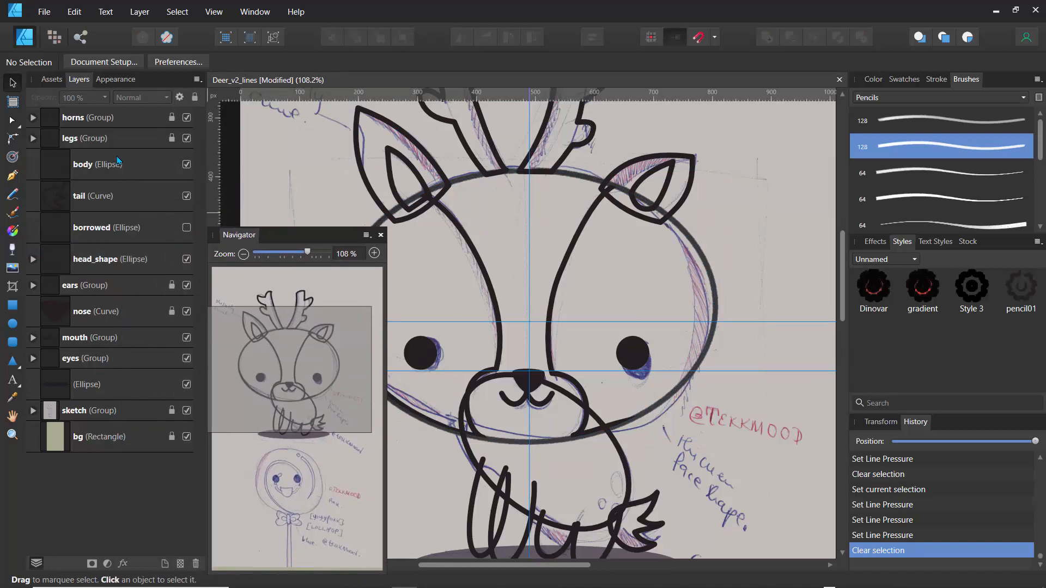
click(172, 286)
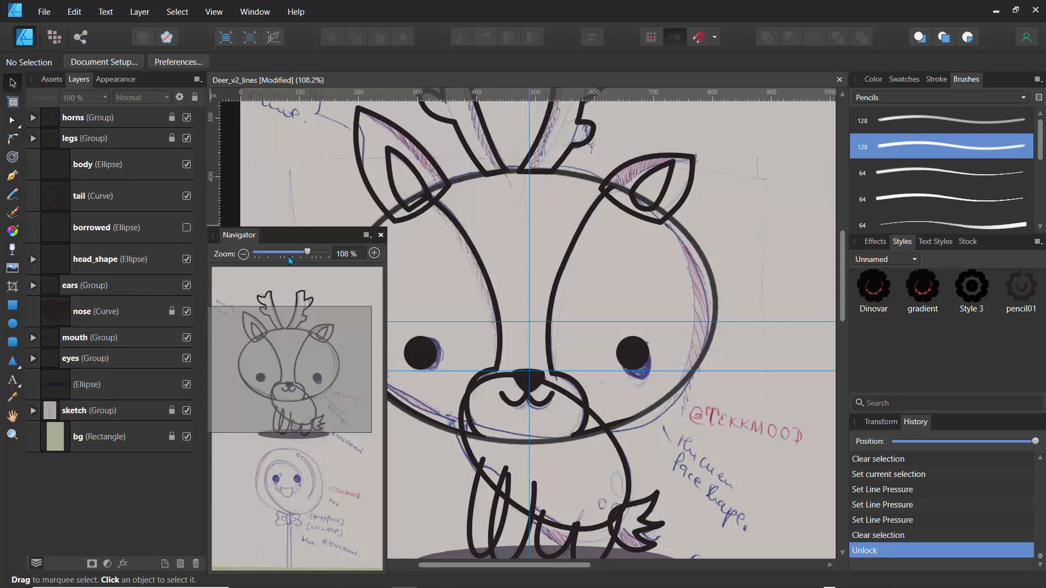
drag(319, 238, 420, 252)
click(73, 359)
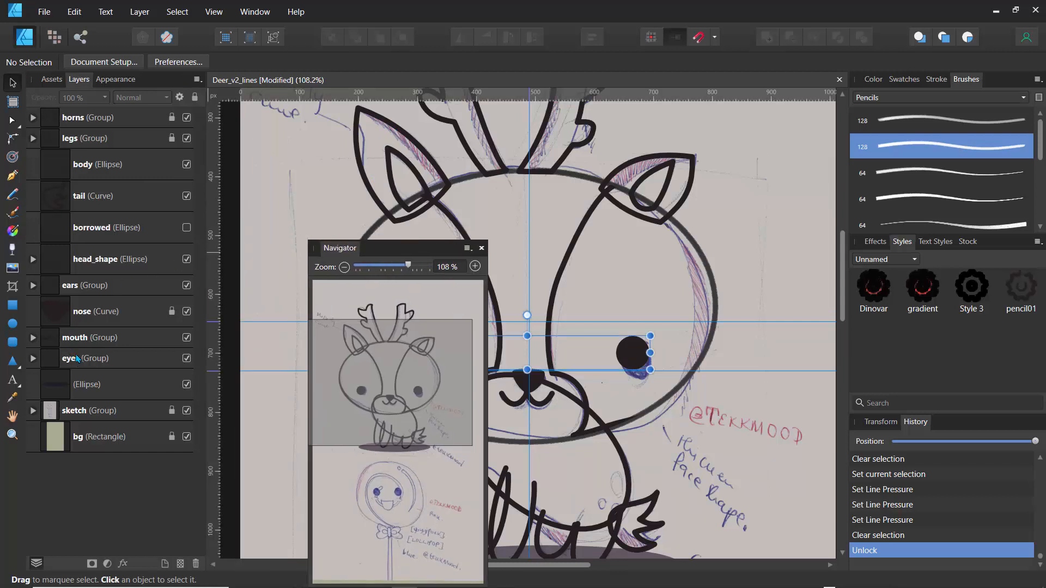
click(85, 289)
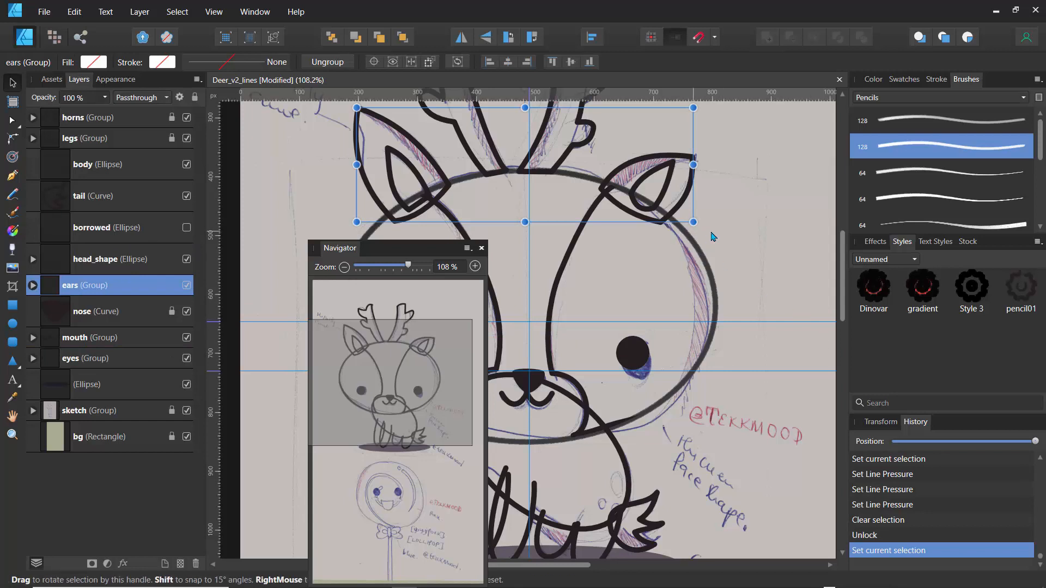
click(1015, 294)
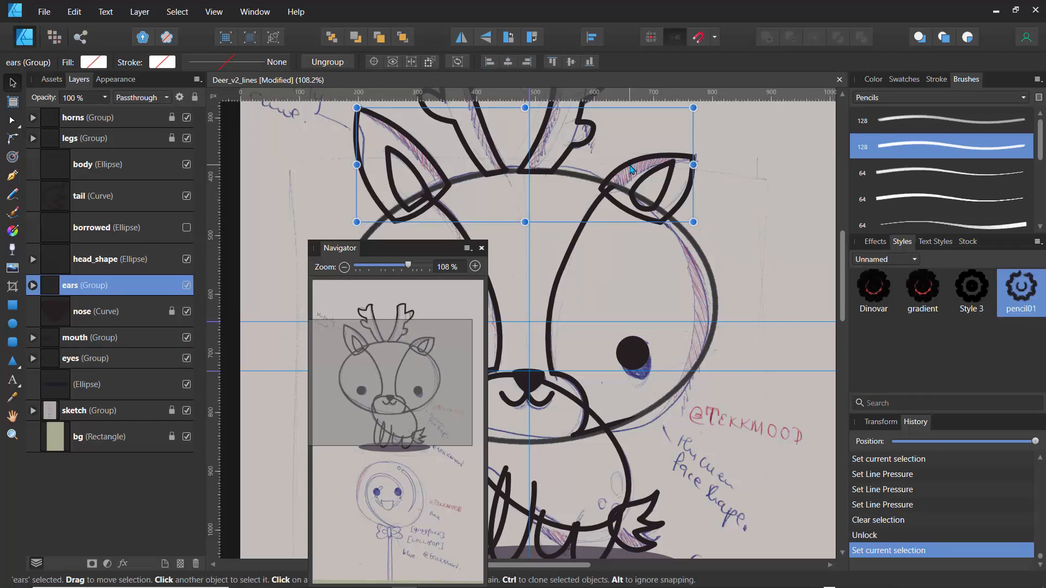
- Expand the ears group and its l_ears subgroup to show the left ear's curves
click(33, 286)
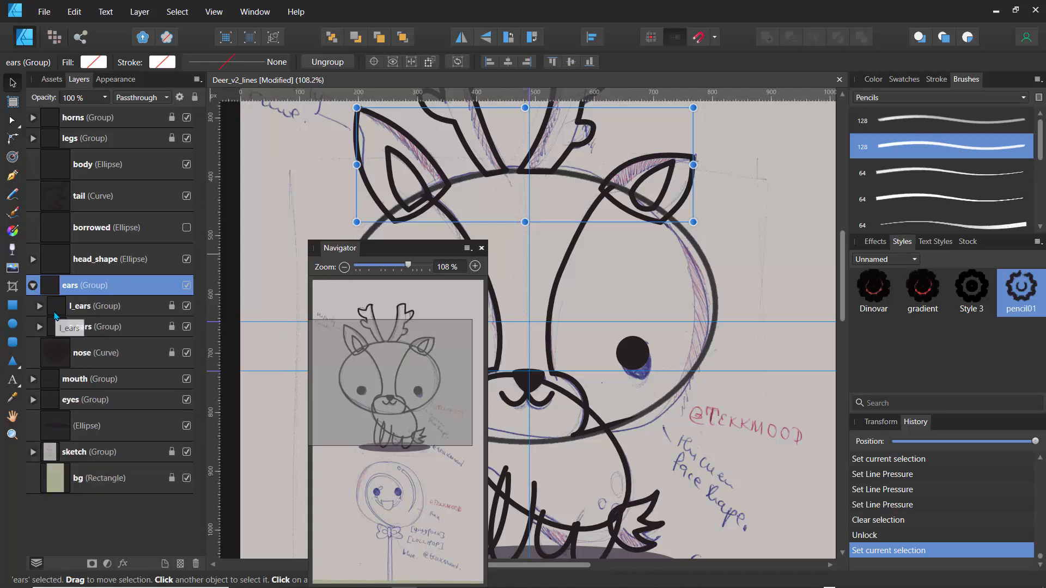
click(42, 313)
click(39, 307)
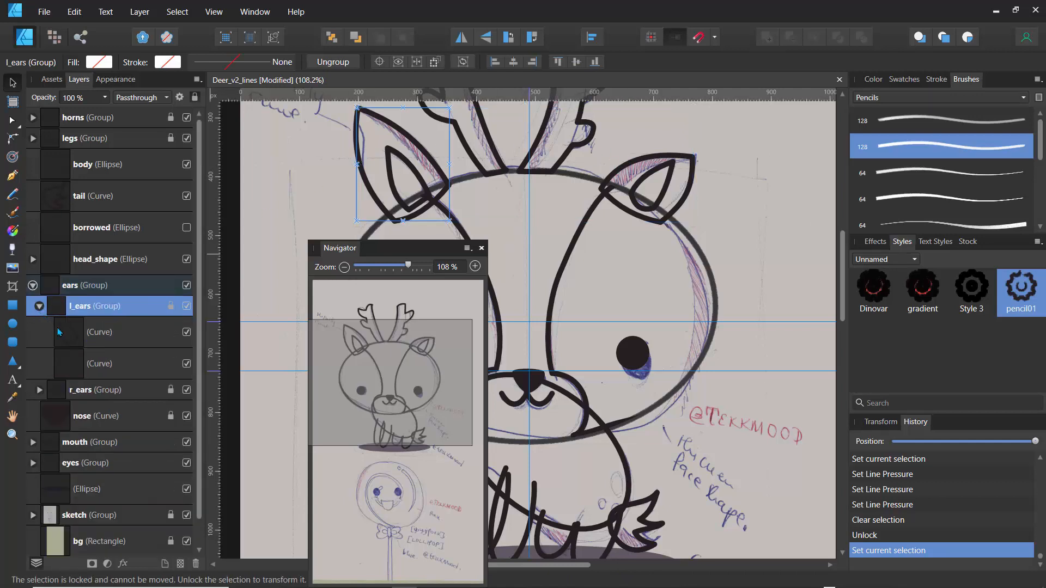
click(68, 334)
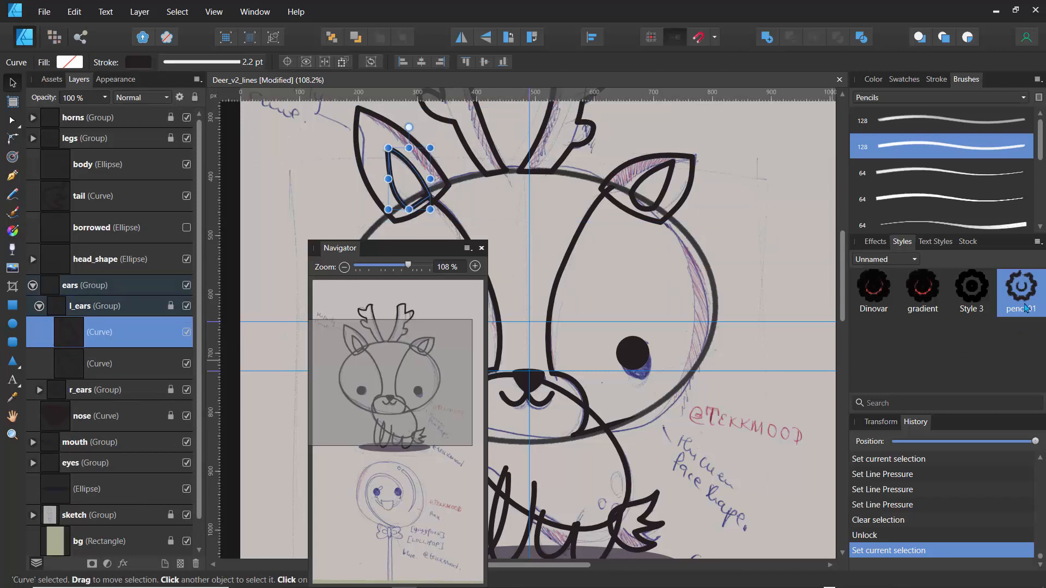
click(417, 174)
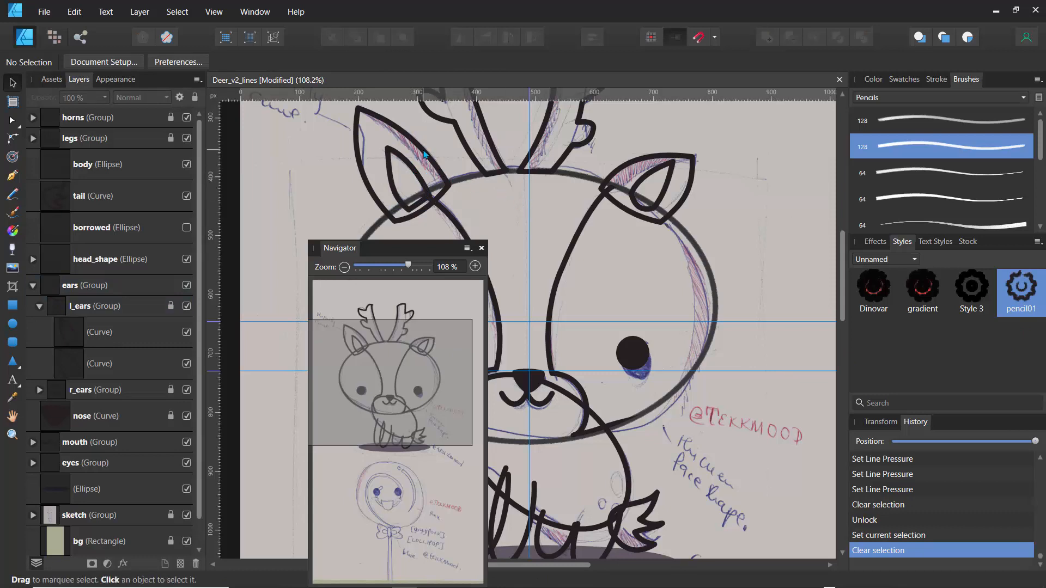
click(13, 126)
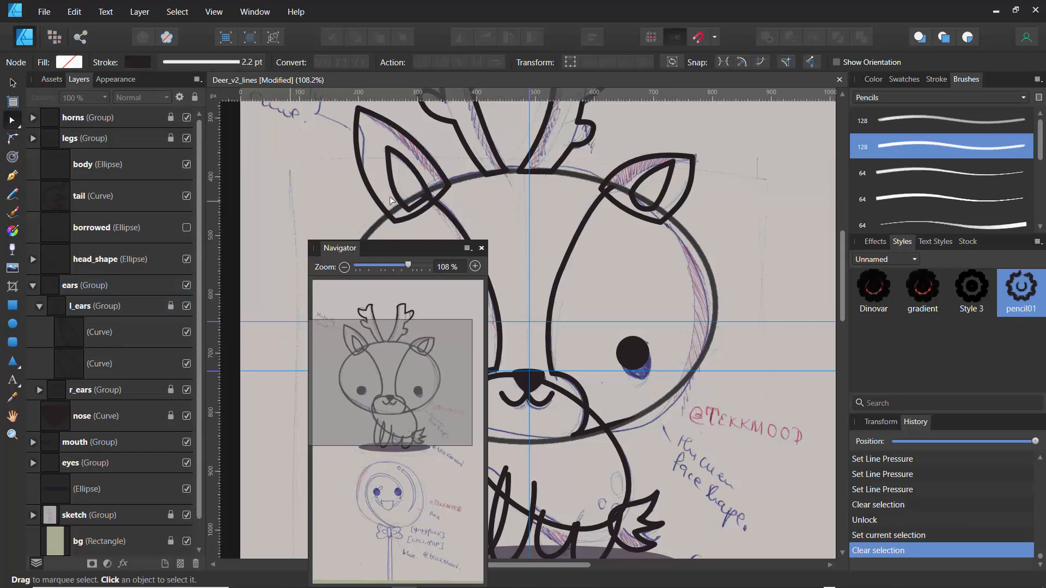
key(v)
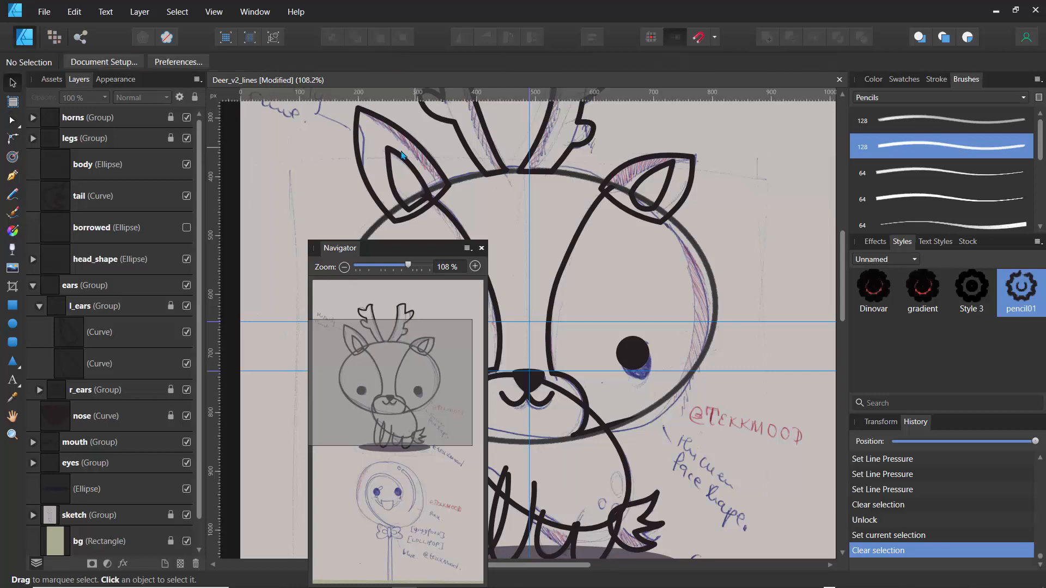
- Unlock the l_ears group and apply the pencil01 style to the left ear's outer curve
click(111, 309)
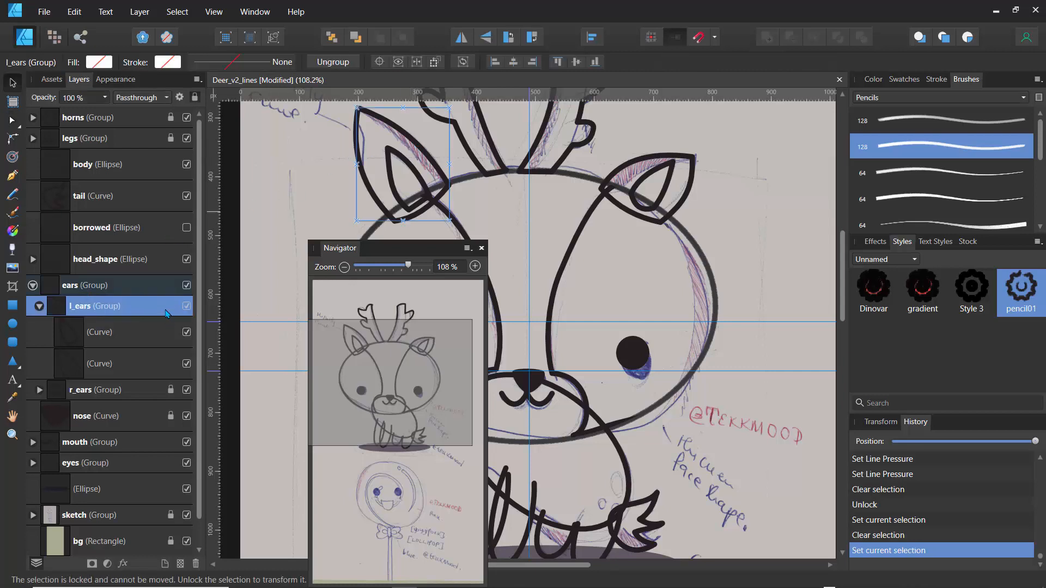
click(168, 308)
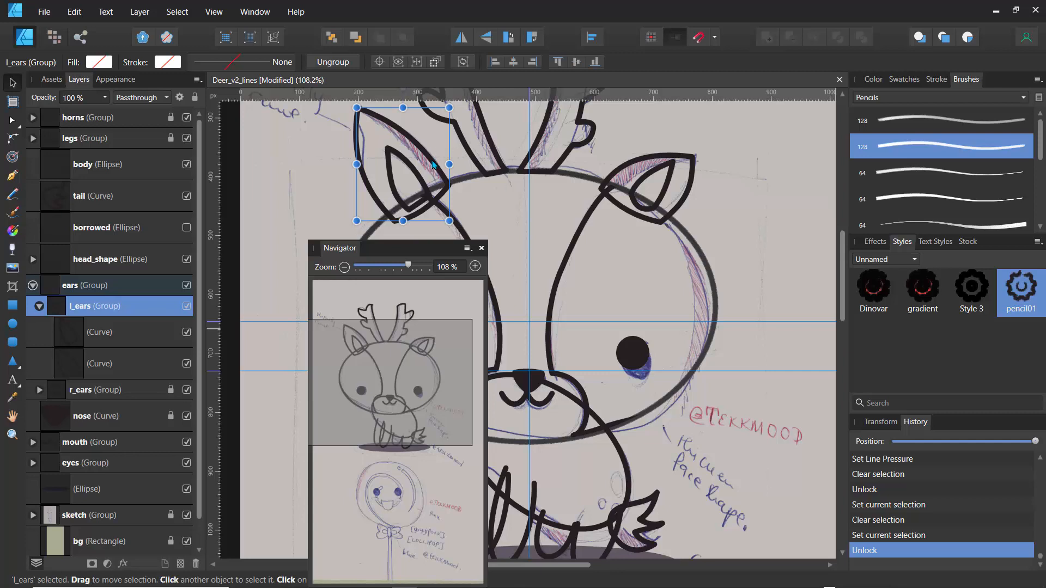
drag(1021, 292, 433, 165)
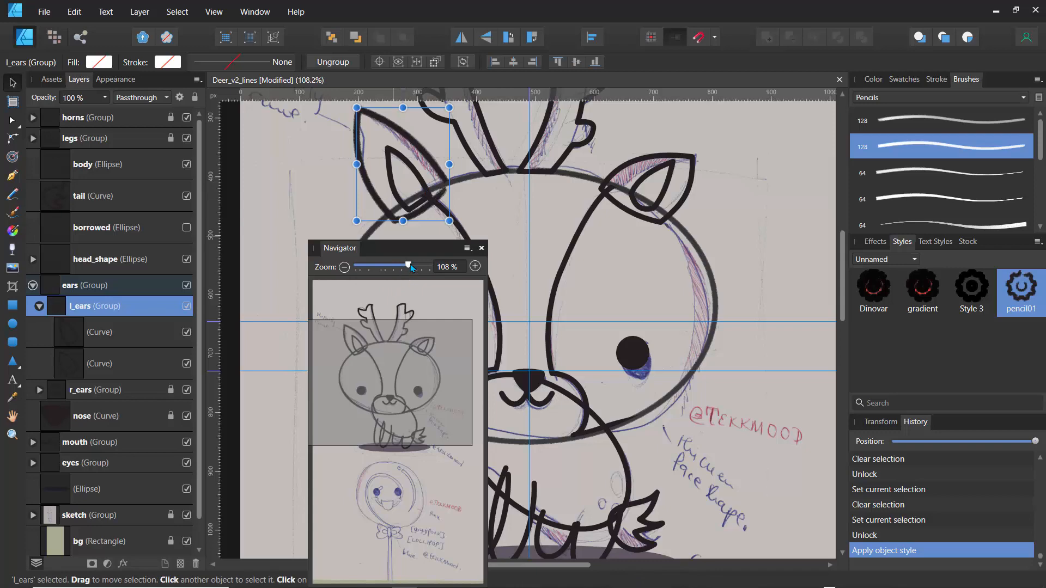
- Apply the pencil01 style to the left ear's inner curve, check both ear curves, and clear the selection
drag(410, 267, 419, 268)
drag(394, 389, 381, 363)
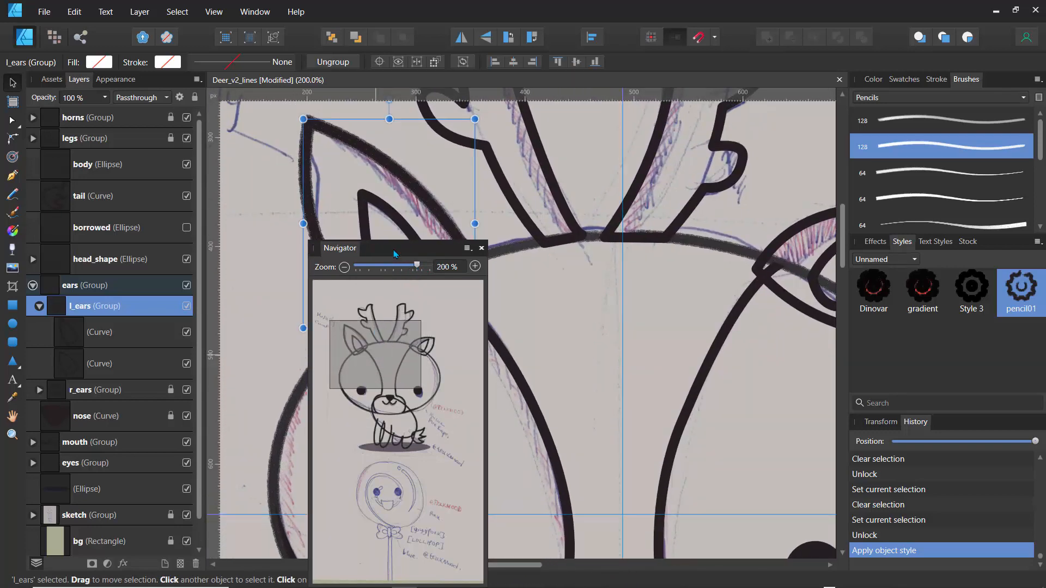
drag(395, 253, 411, 323)
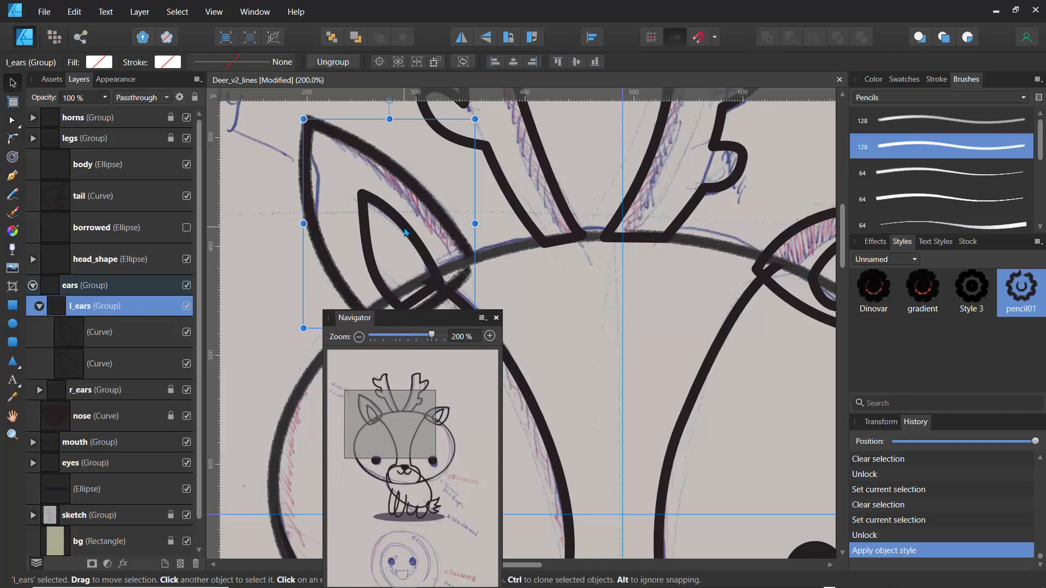
click(78, 371)
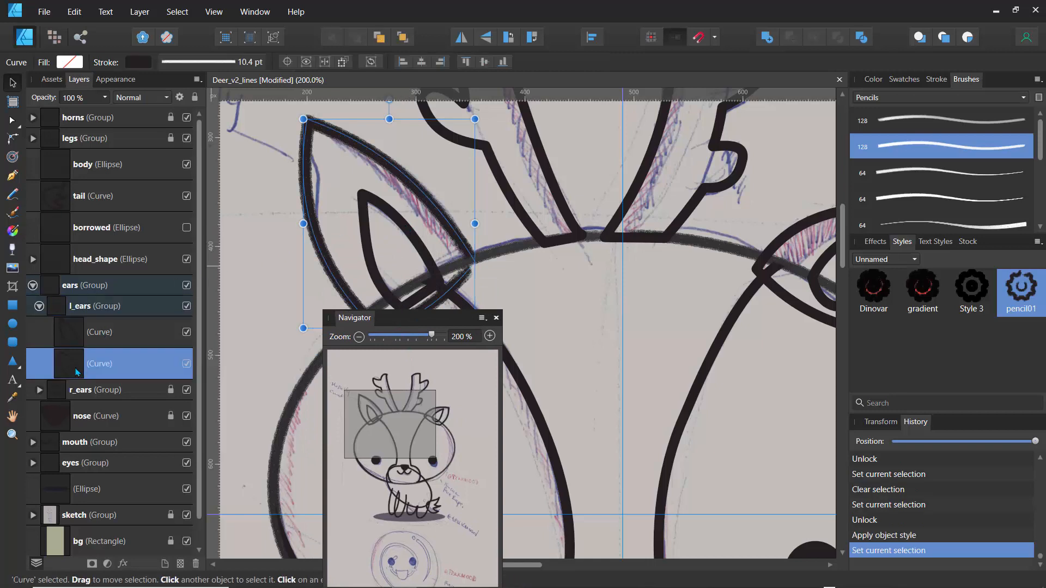
click(77, 340)
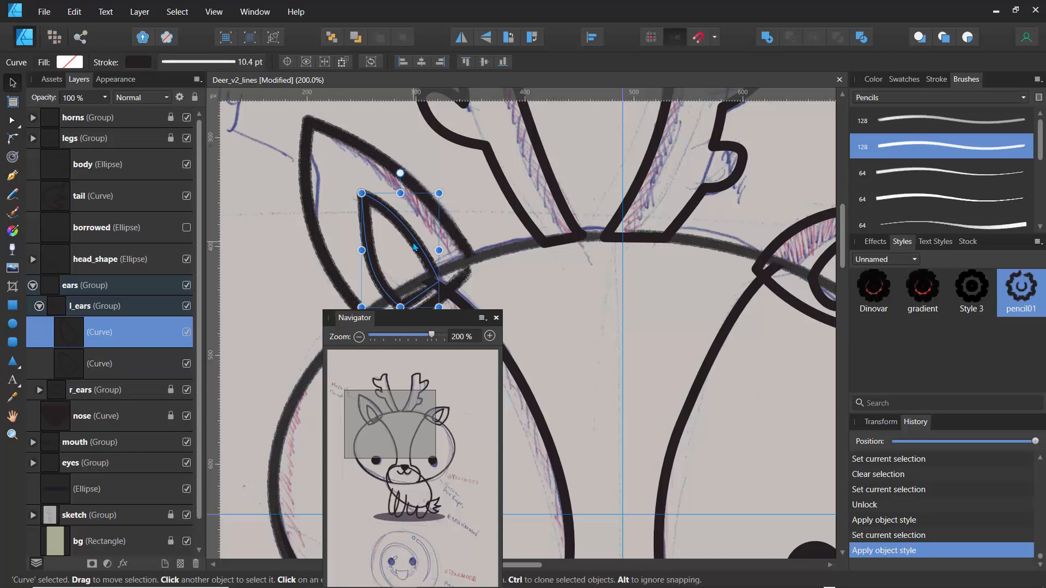
click(295, 176)
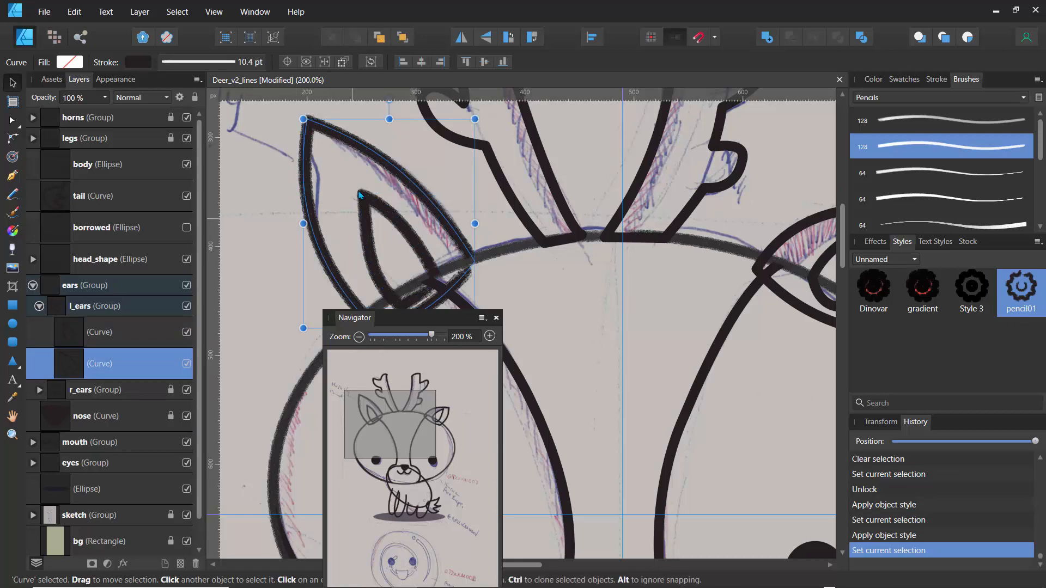
click(375, 213)
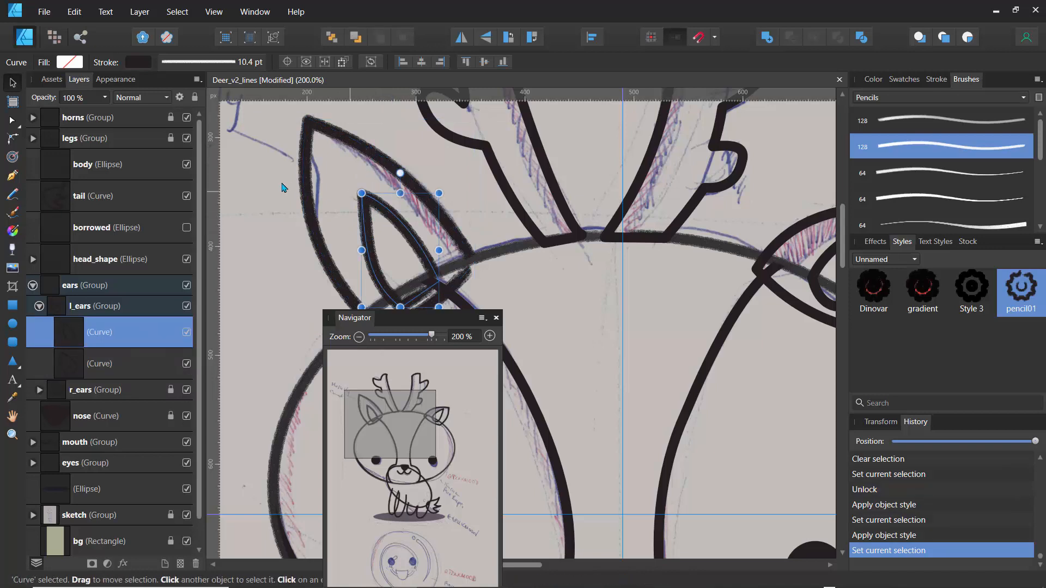
click(267, 203)
- Draw a nearly horizontal straight line about 190 px long with the Pen tool in the empty area above the right ear
drag(366, 319, 218, 288)
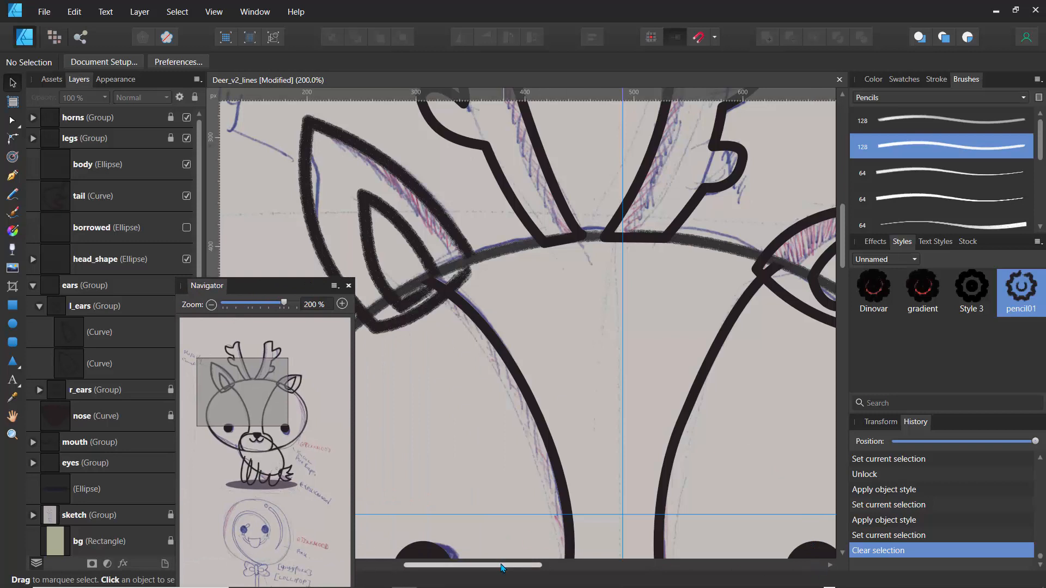
drag(507, 565, 613, 565)
drag(843, 258, 843, 238)
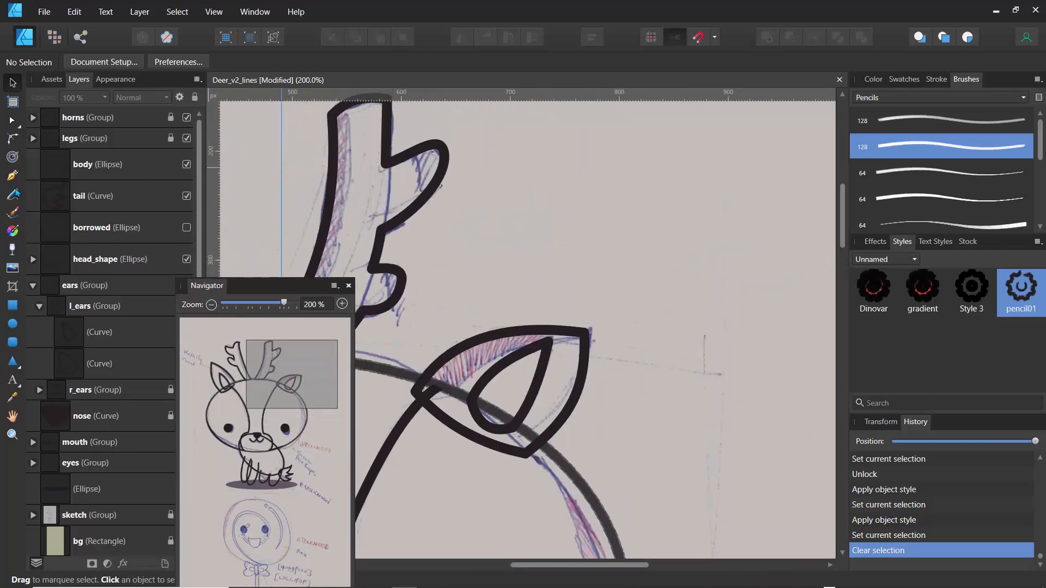
click(12, 175)
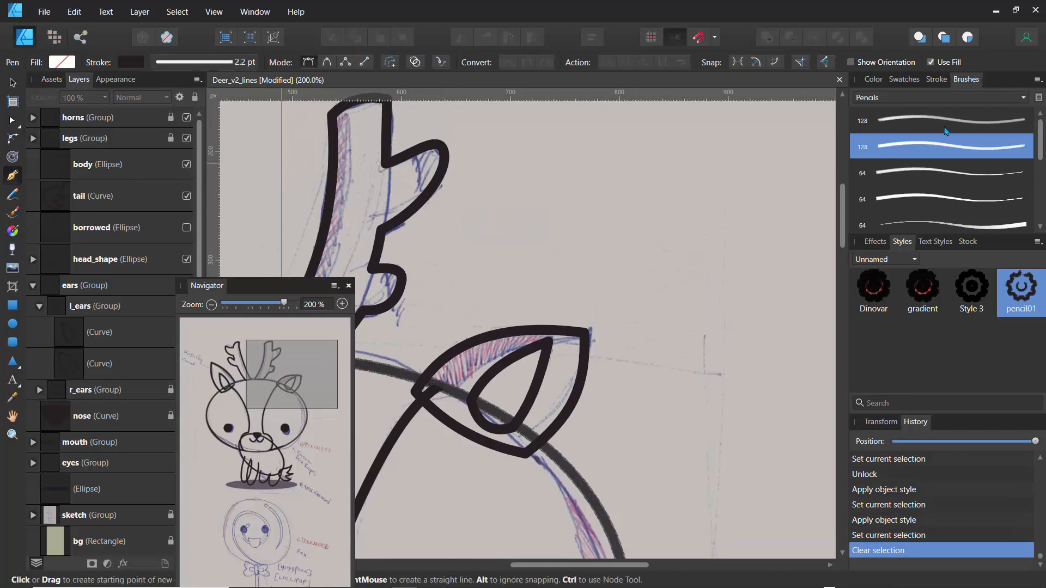
click(937, 202)
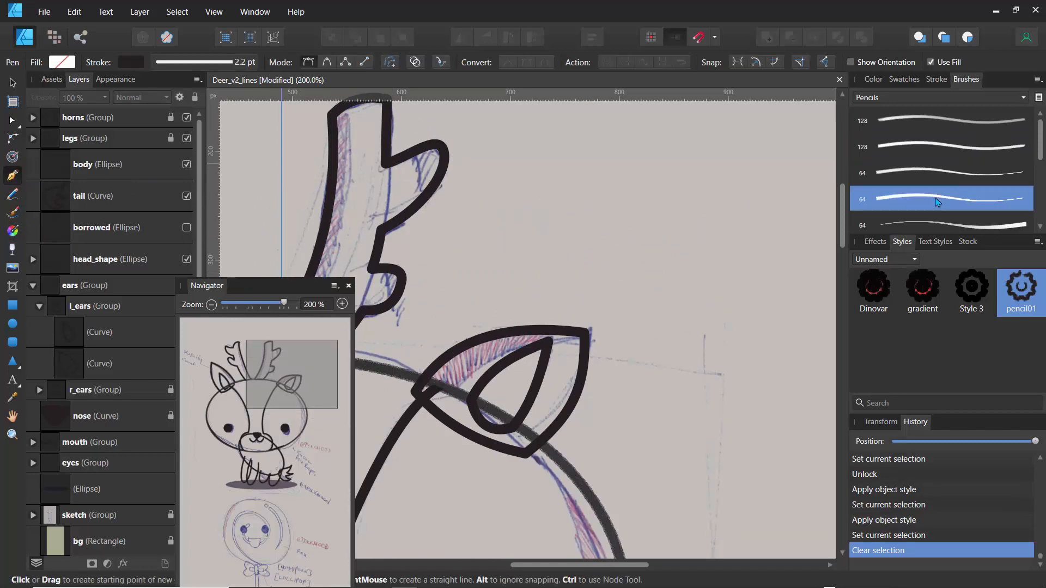
click(549, 189)
click(757, 195)
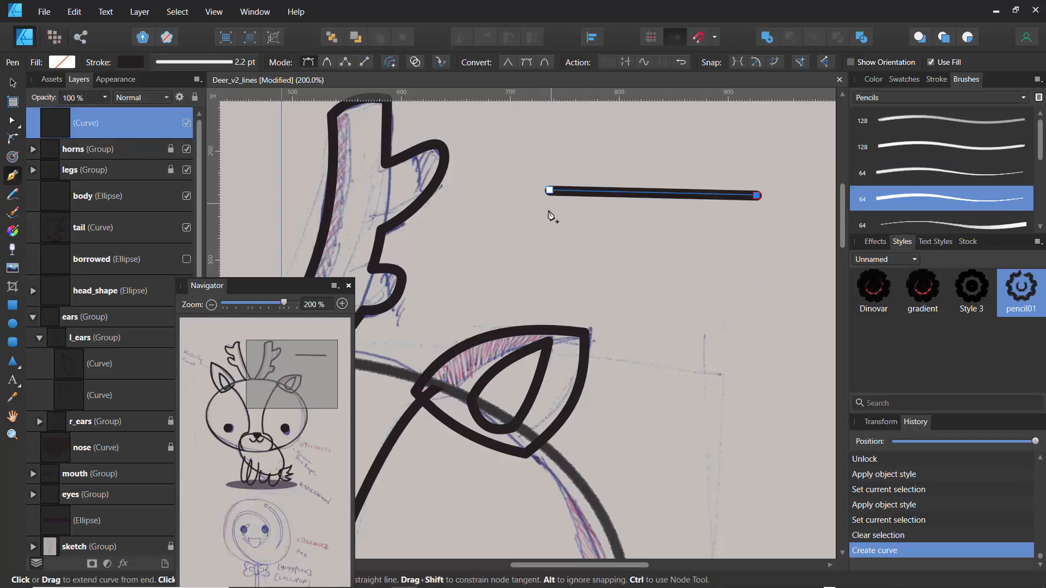
- Shape the new line's pressure curve with a low start, a gradual rise through two added points, and a lowered end
click(217, 64)
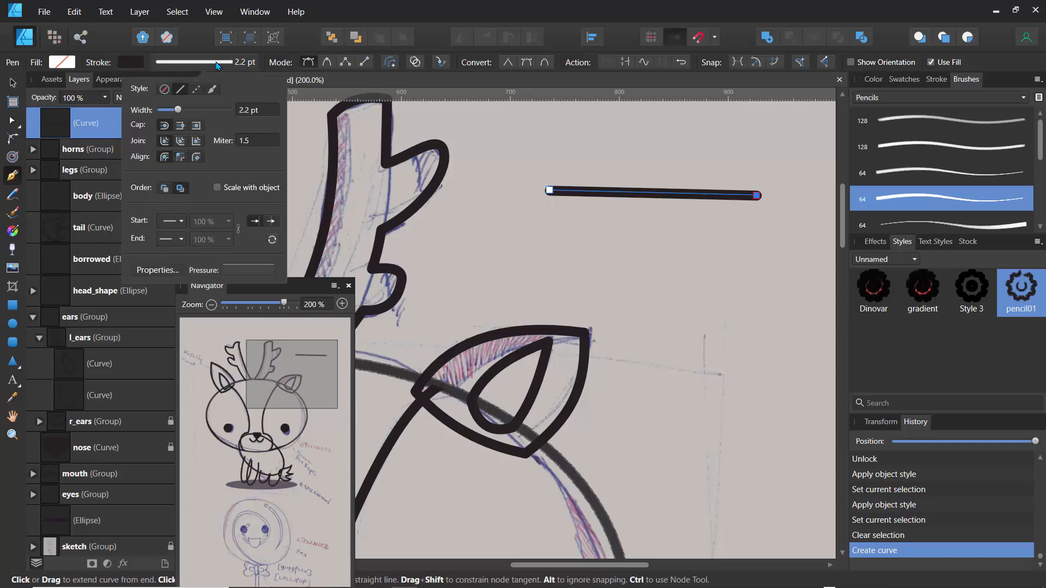
click(227, 270)
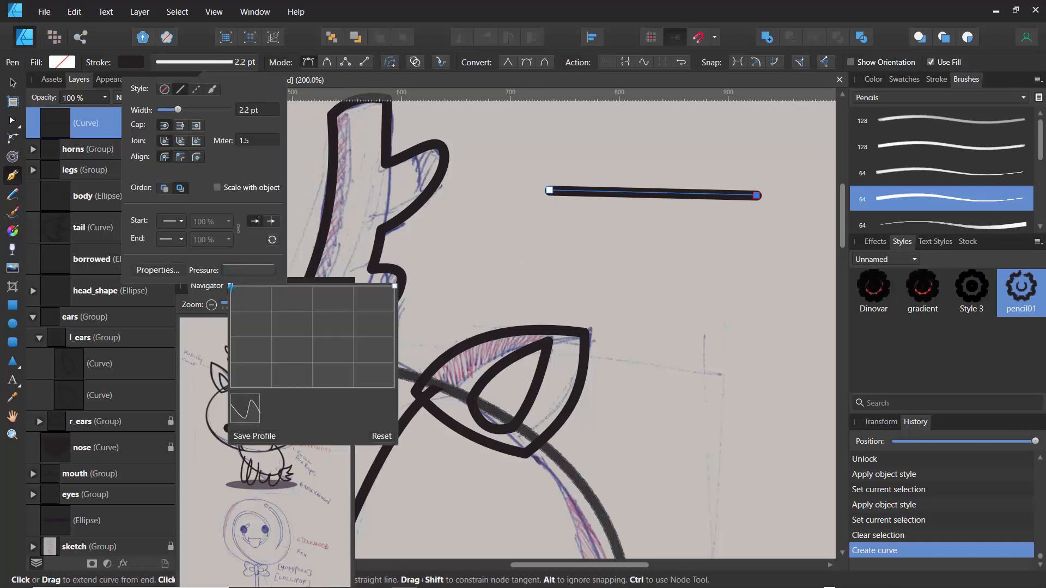
drag(232, 286, 237, 360)
click(288, 335)
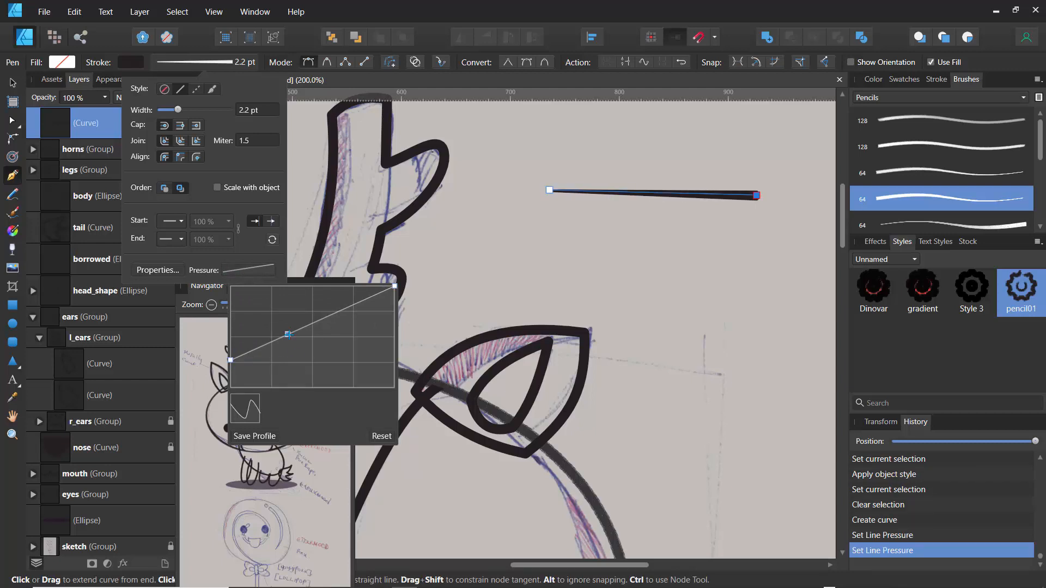
mouse_move(287, 335)
mouse_down()
mouse_move(289, 299)
mouse_move(290, 357)
mouse_move(291, 347)
mouse_up()
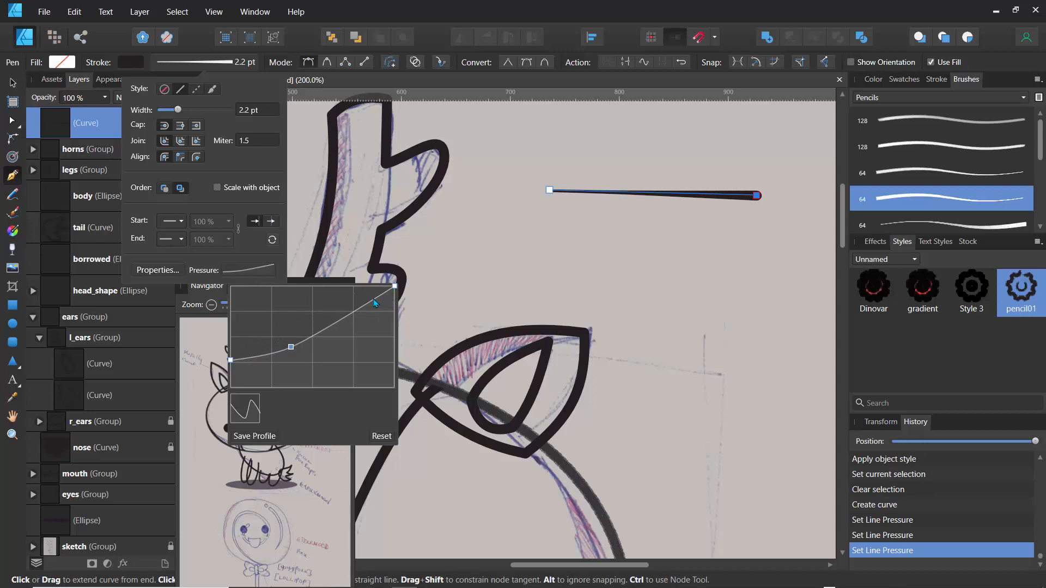
click(367, 306)
drag(368, 305, 365, 329)
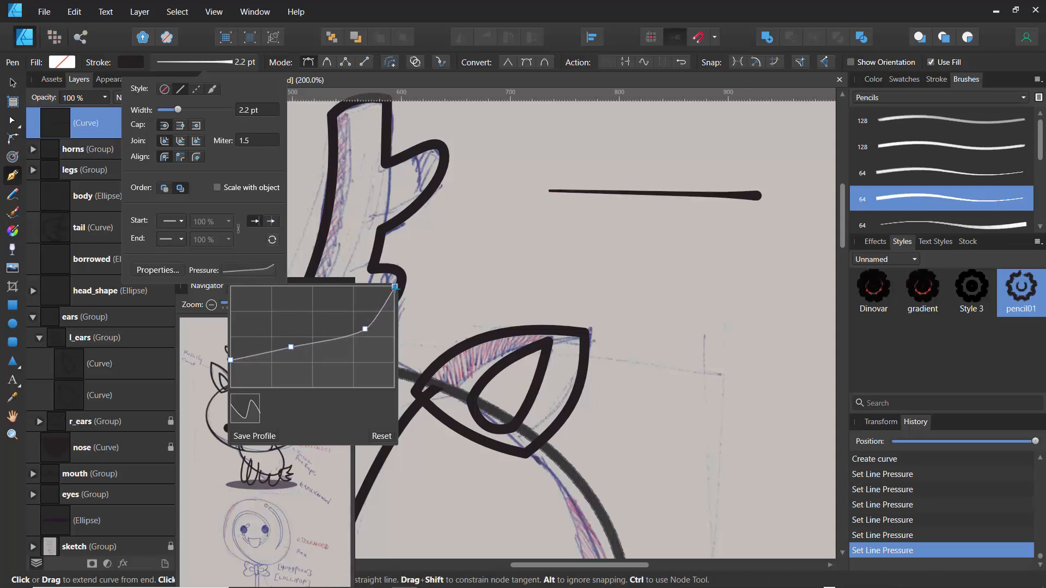
drag(395, 285, 376, 358)
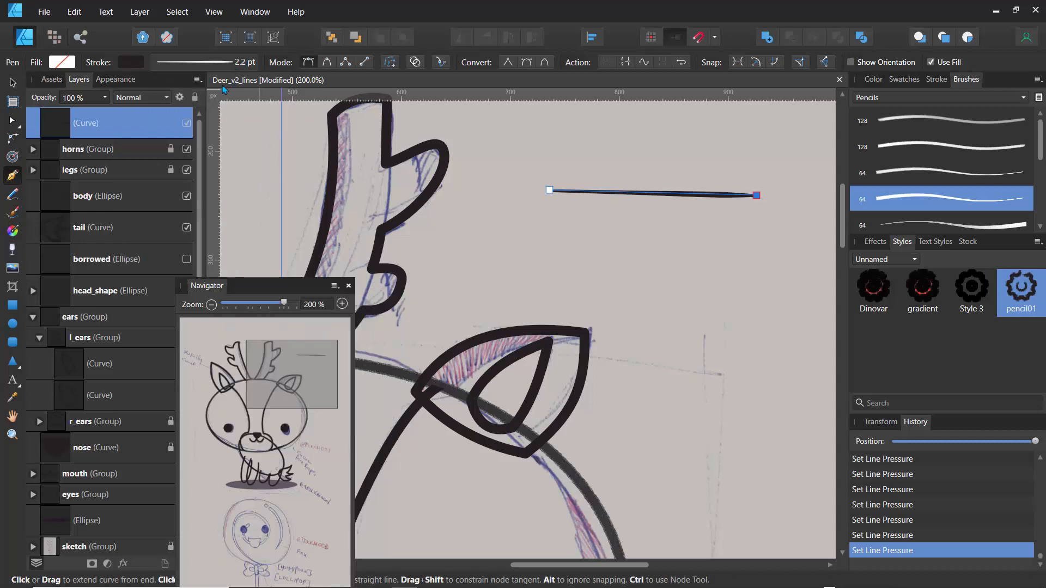
- Set the tapered line's stroke width to 5.6 pt and create a style from it
click(216, 66)
mouse_move(180, 113)
mouse_down()
mouse_move(192, 121)
mouse_move(184, 123)
mouse_up()
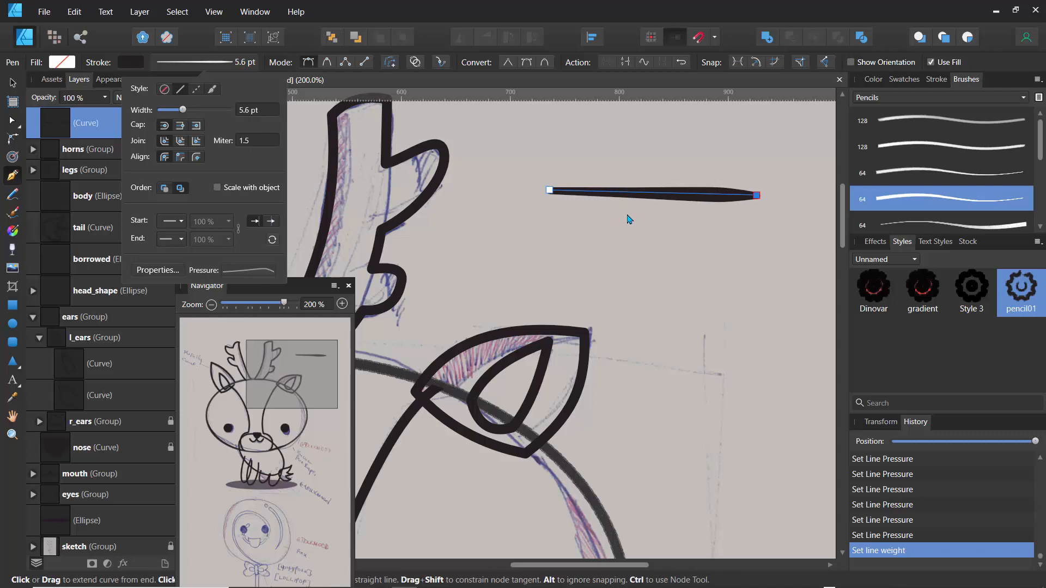
right_click(690, 195)
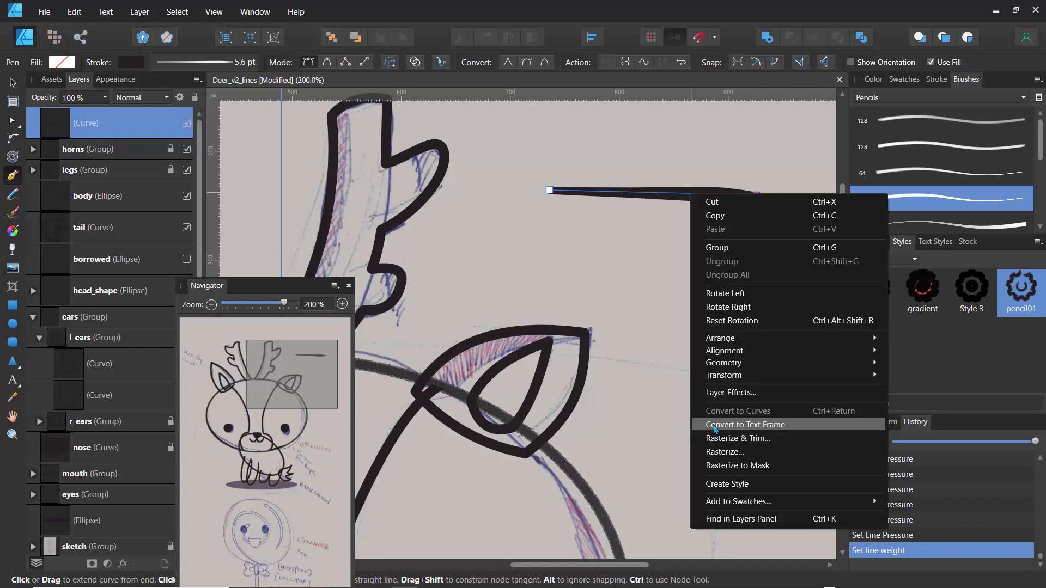
click(716, 484)
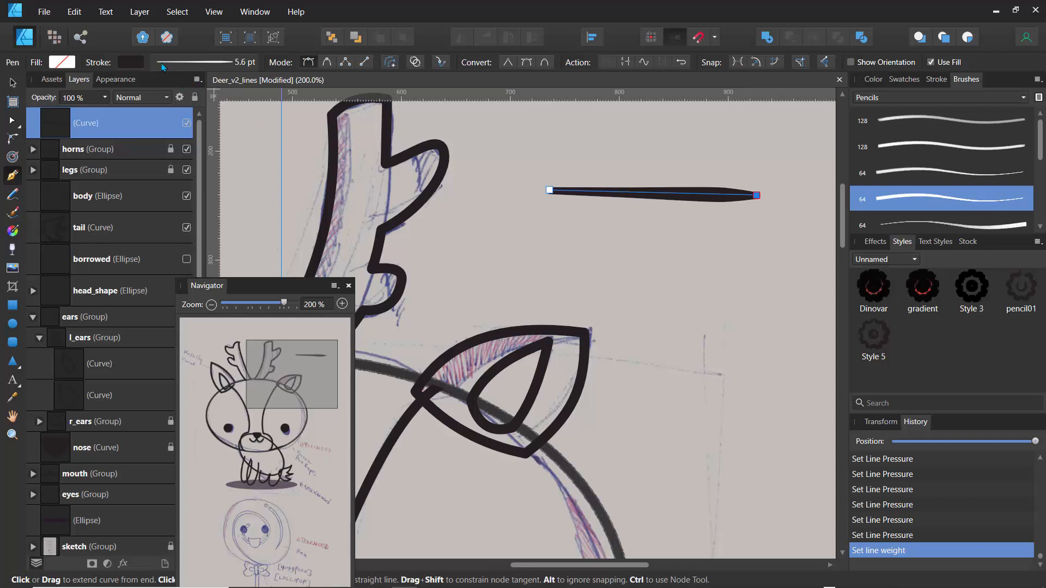
- Try a black stroke on the line, apply Style 5 over it, and undo the line's deletion
click(140, 66)
drag(110, 166, 89, 121)
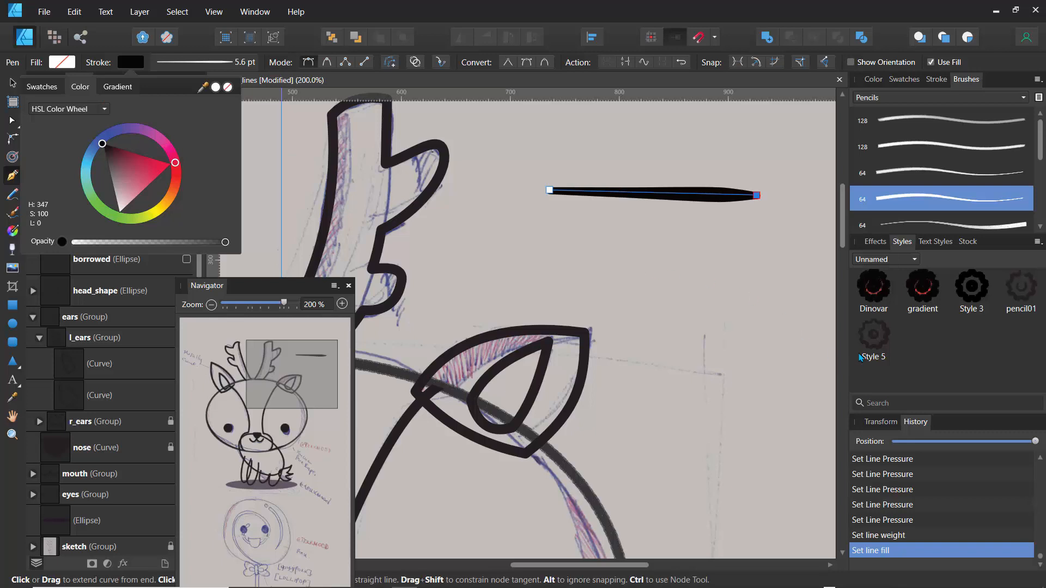
click(873, 341)
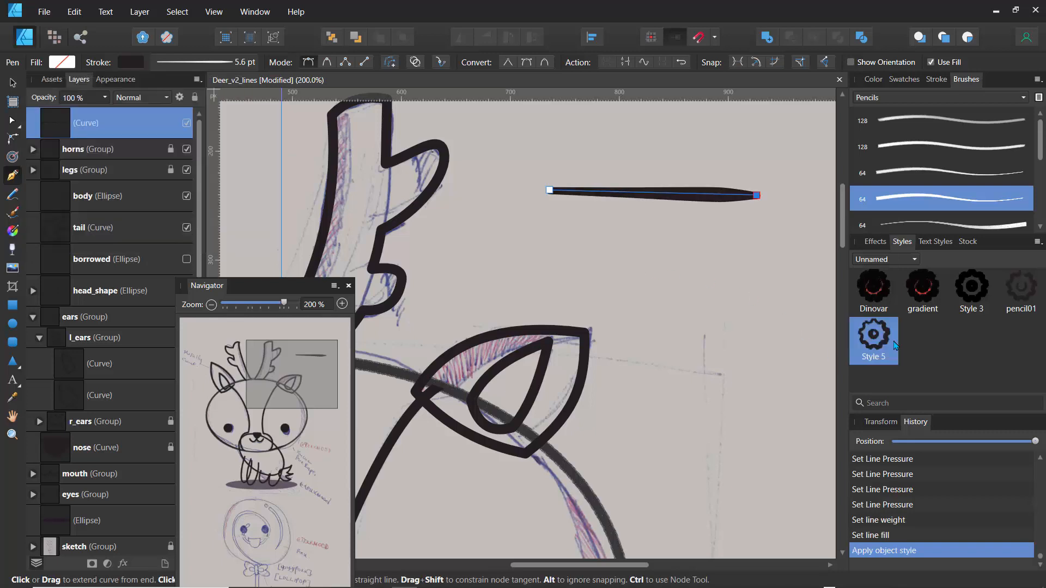
key(Delete)
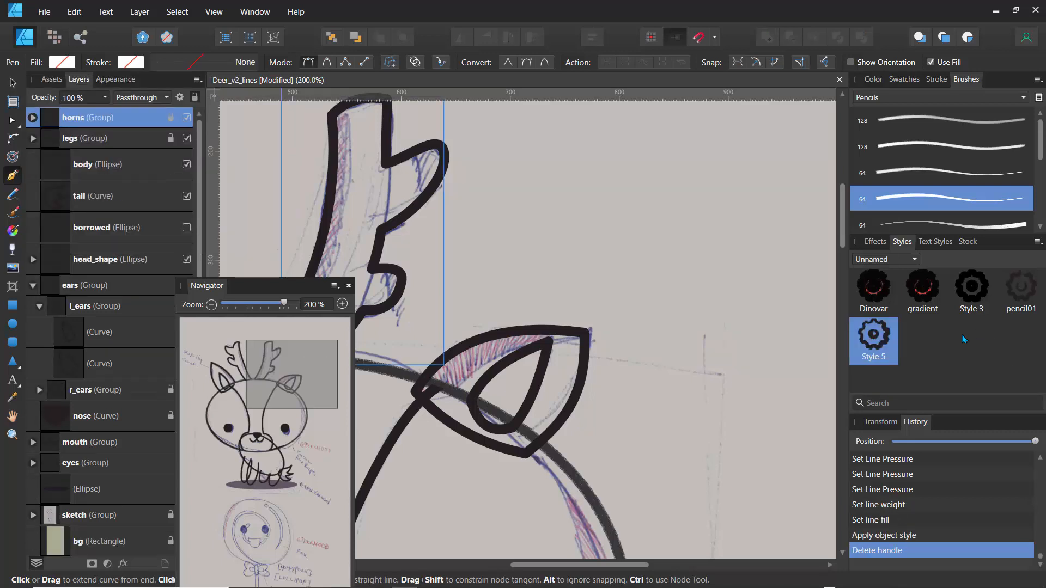
key(ctrl+z)
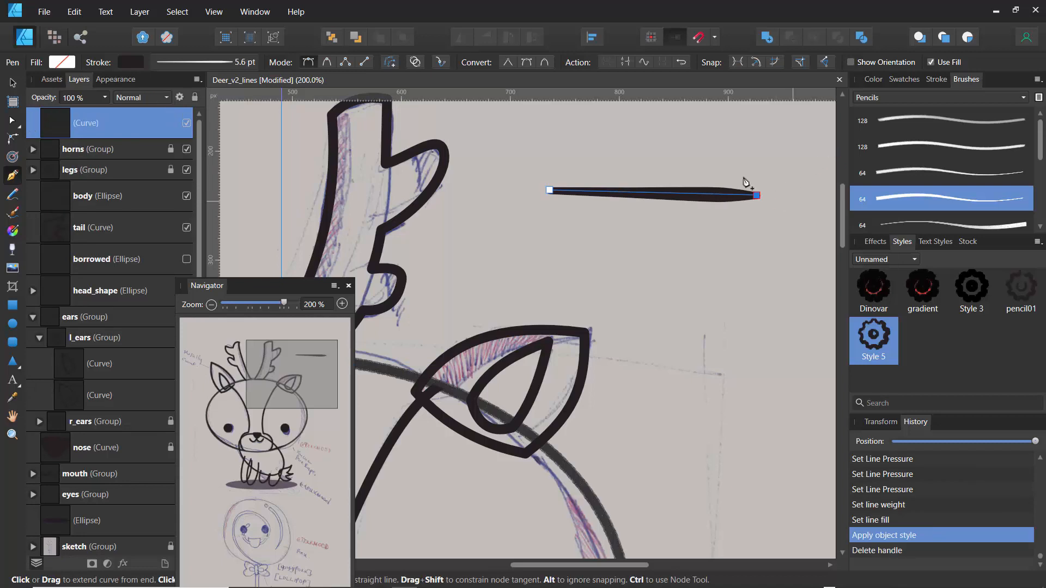
- Set the tapered line's stroke color to black and create a new style from it
click(132, 62)
drag(106, 155, 76, 111)
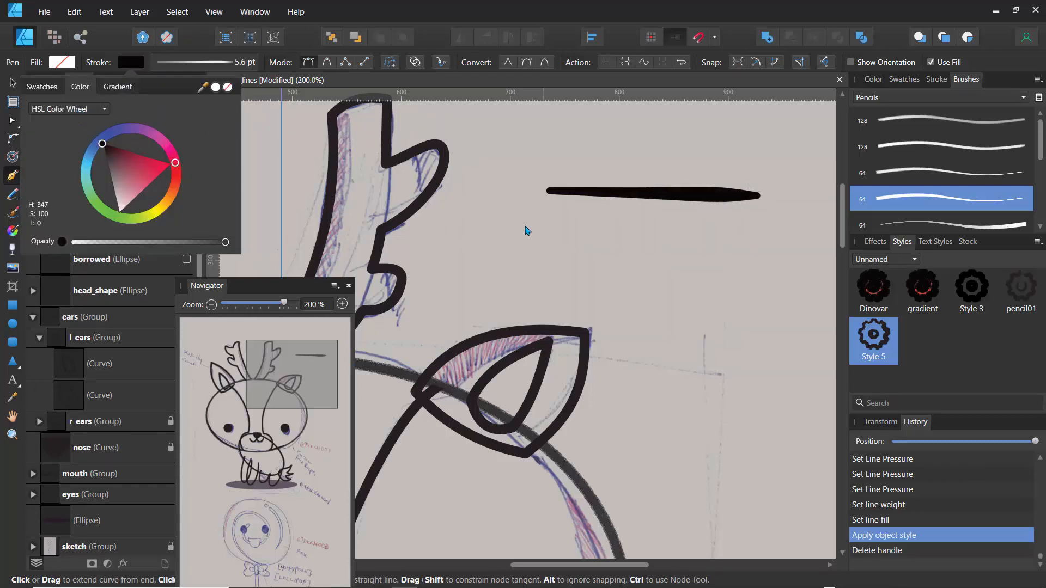
right_click(703, 202)
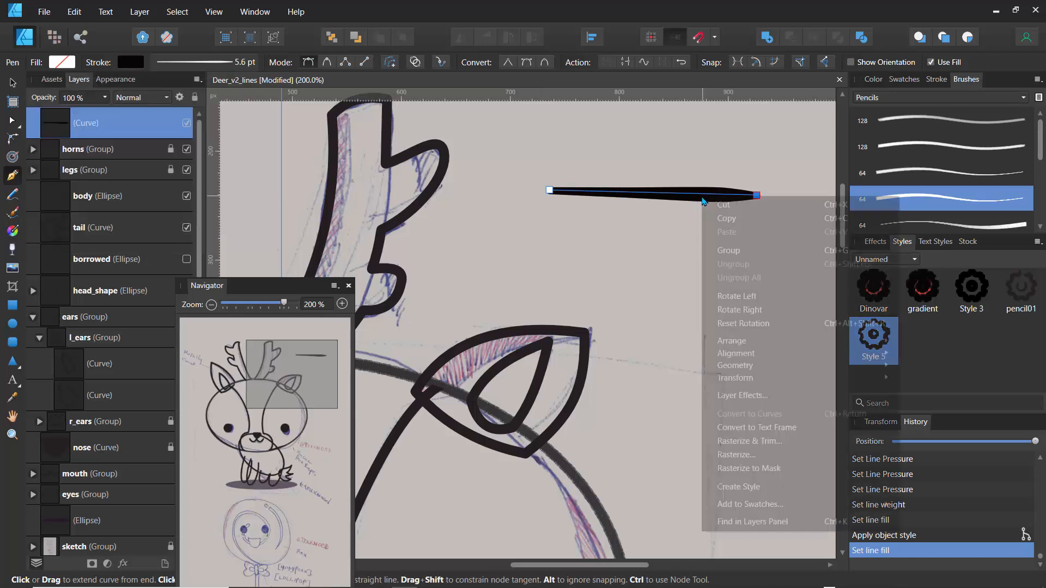
click(720, 487)
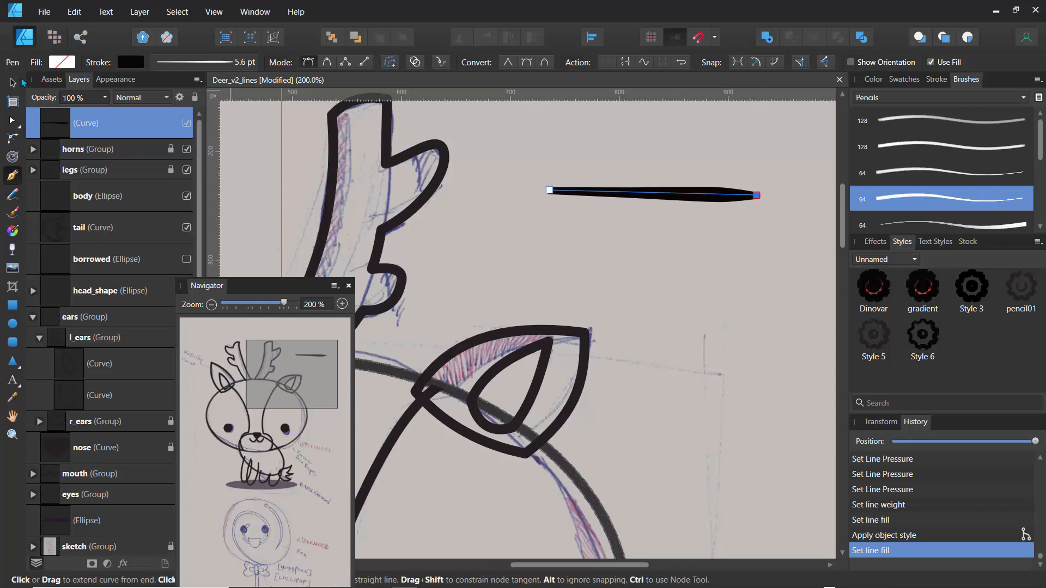
key(v)
click(464, 270)
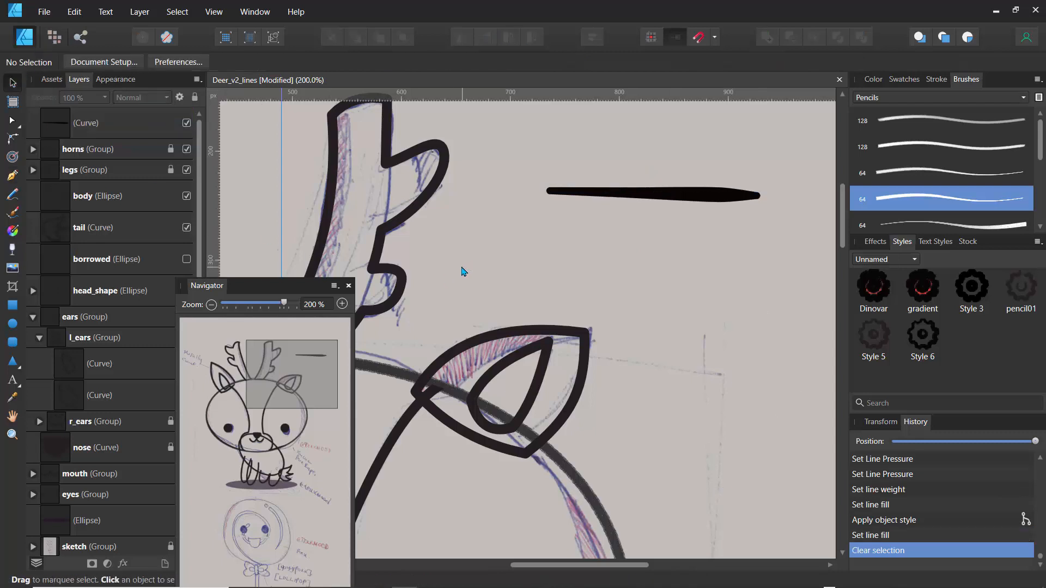
click(703, 203)
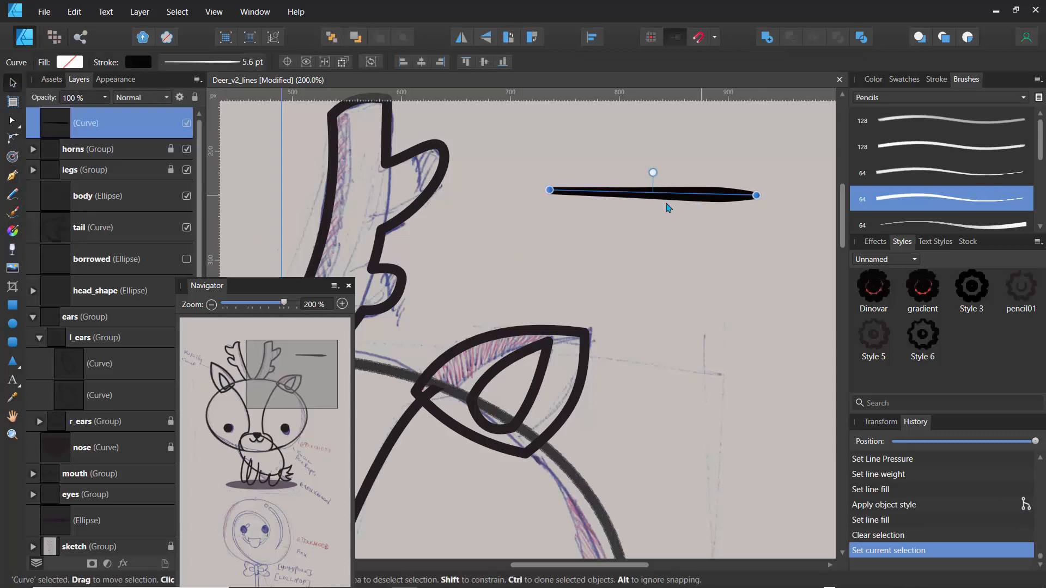
- Collapse the ears group, then unlock the legs group and expand it to show its curves
drag(301, 294, 676, 293)
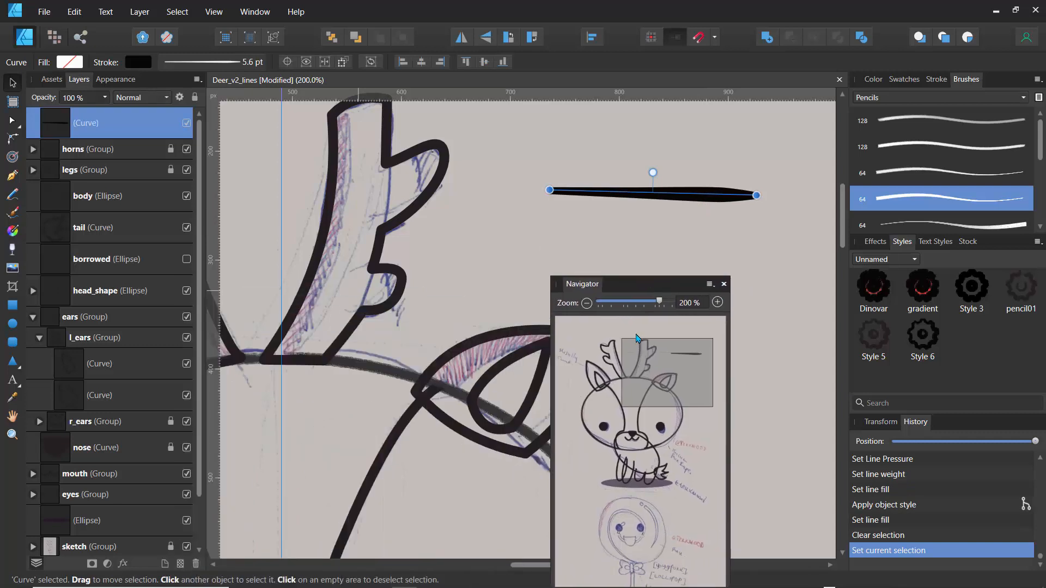
click(586, 303)
click(587, 303)
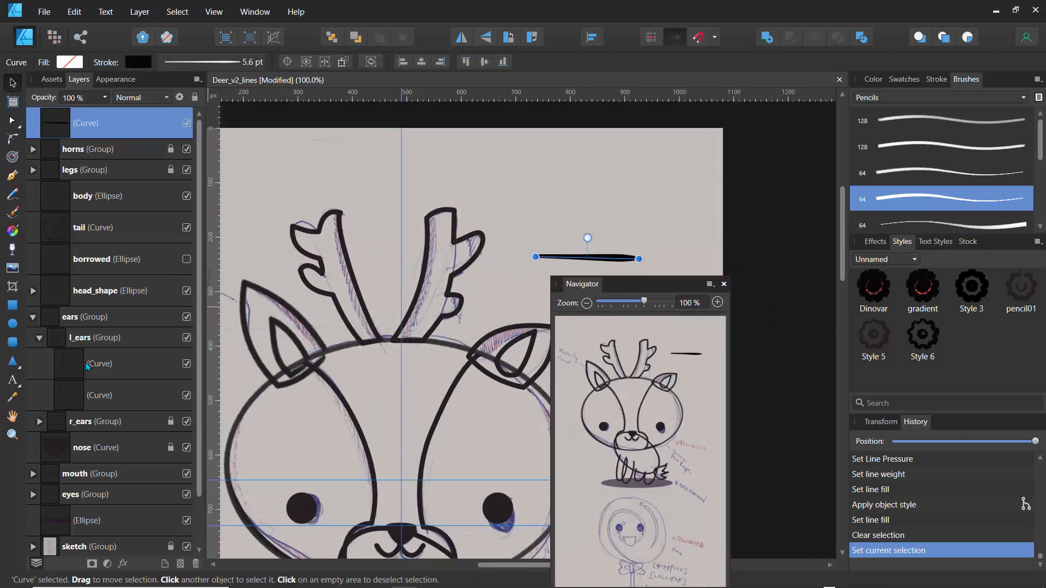
click(33, 318)
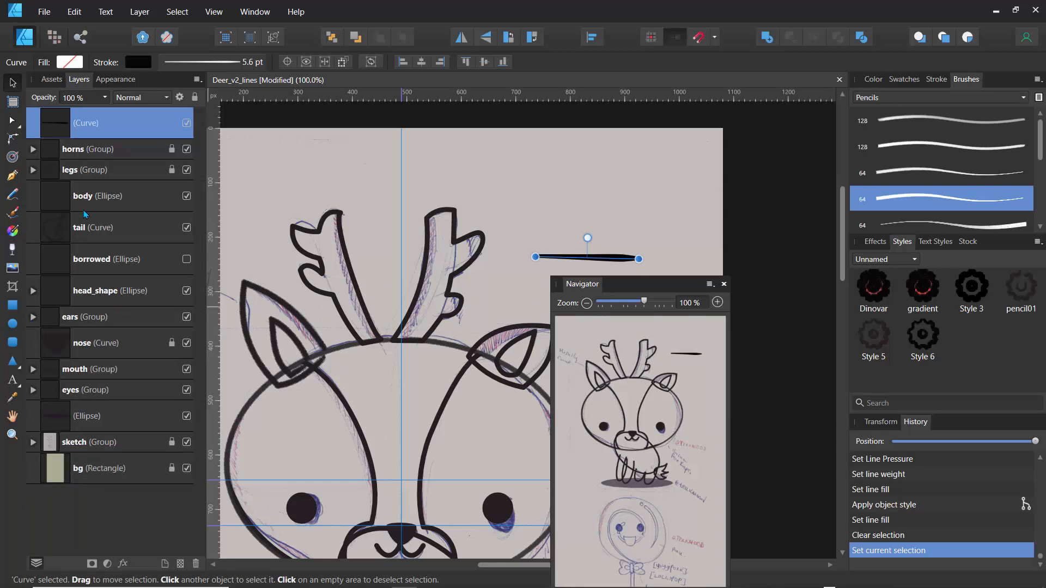
click(69, 171)
click(171, 171)
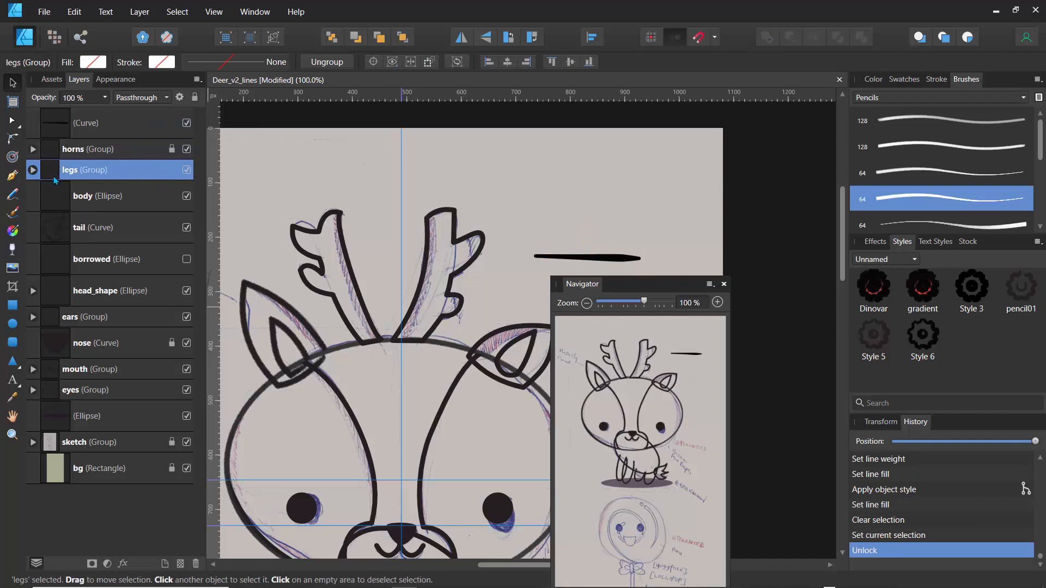
click(33, 170)
- Apply Style 6 to the second front leg from the left, the lowest curve in the legs group
drag(636, 465, 653, 496)
drag(644, 303, 659, 306)
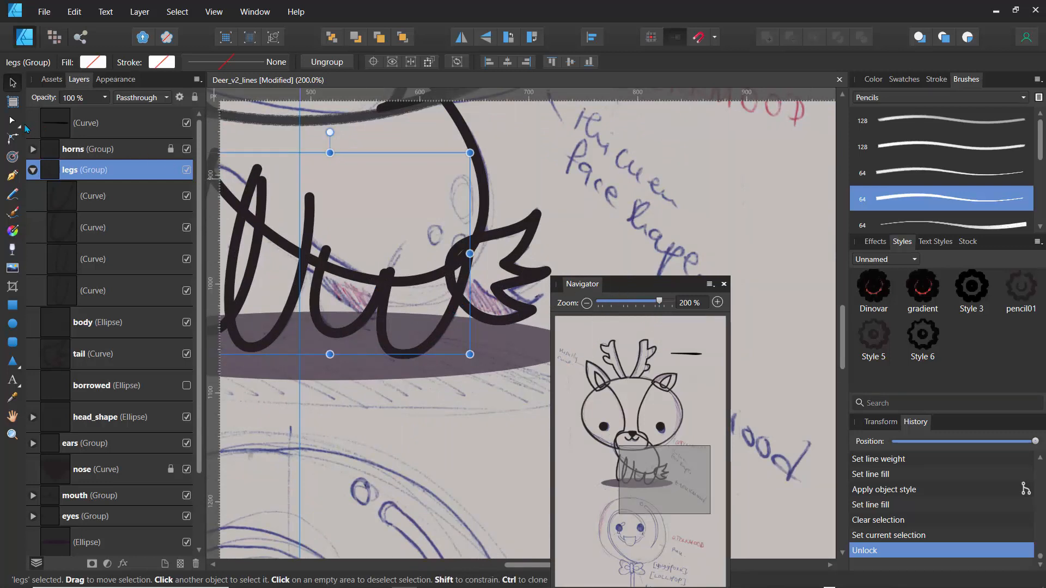
click(12, 120)
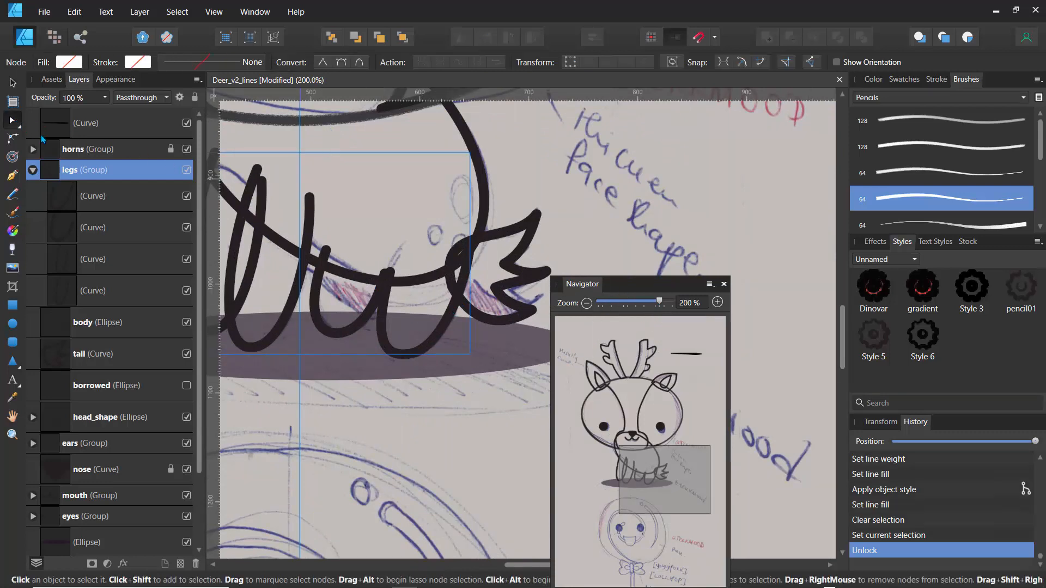
click(289, 312)
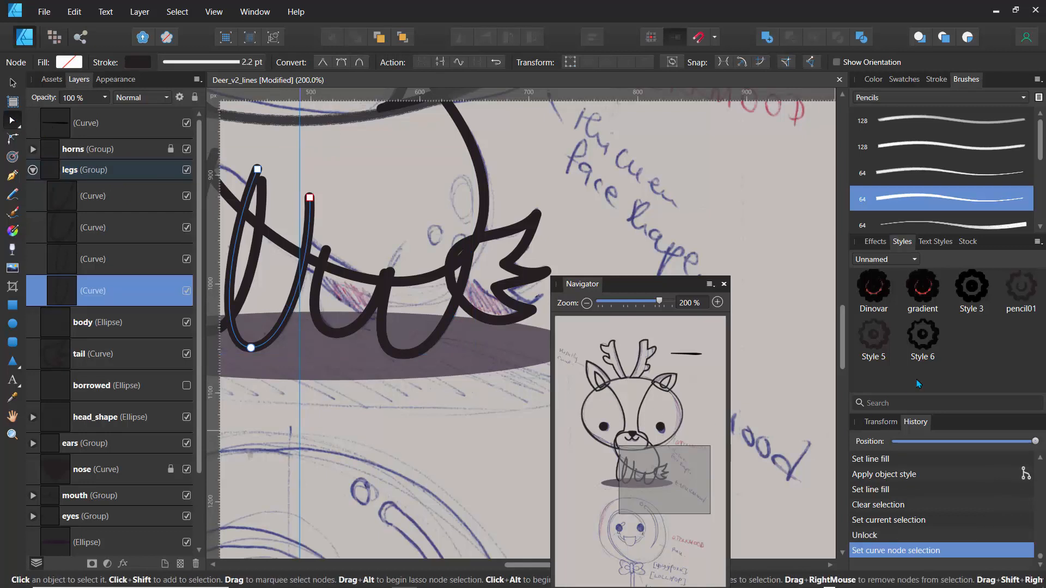
click(928, 350)
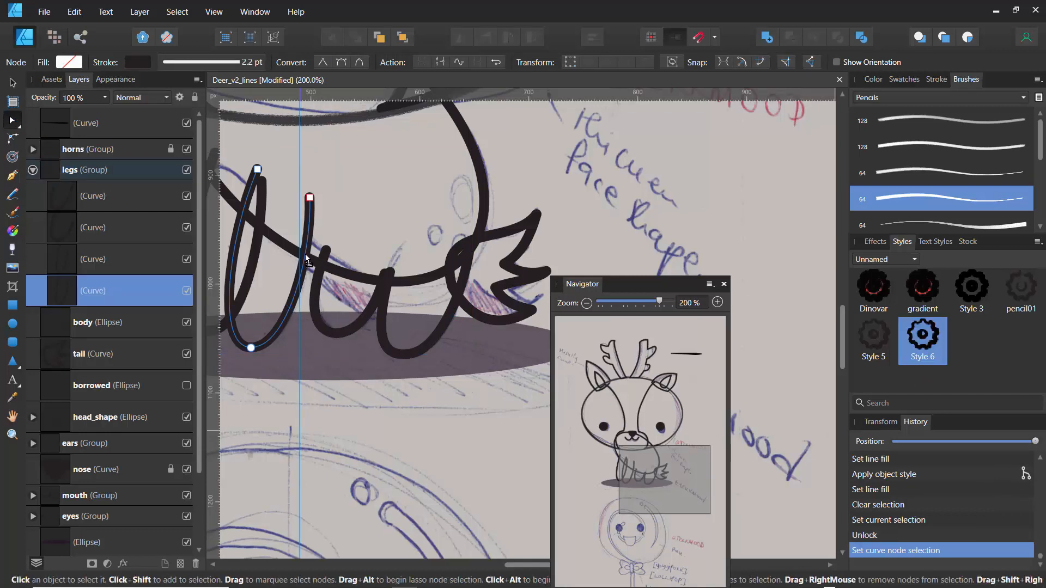
click(348, 202)
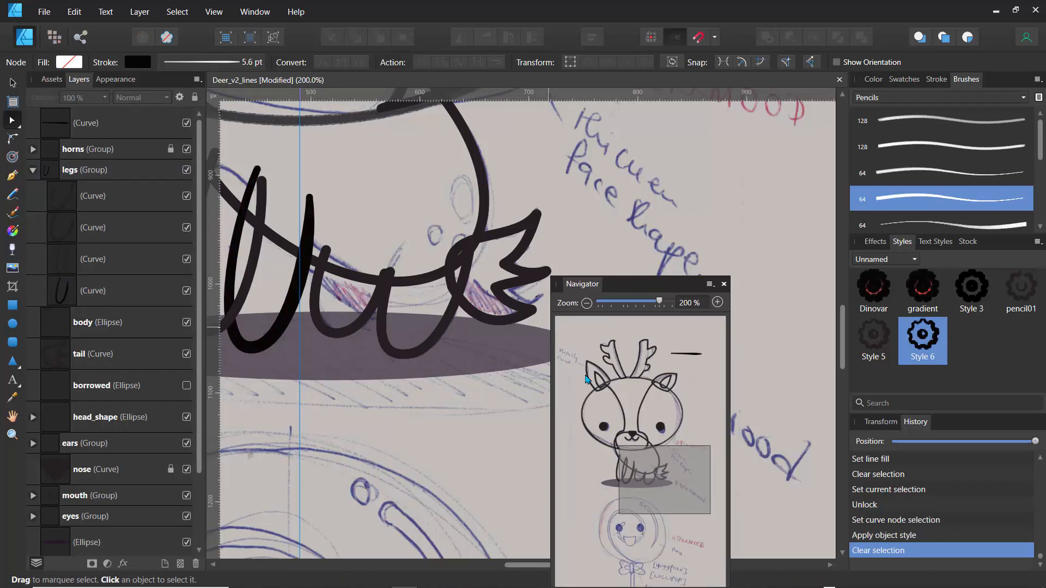
- Try Style 6, Style 3 and pencil01 with no object selected, returning to Style 6 and dismissing its rename and delete options
mouse_move(642, 476)
mouse_down()
mouse_move(583, 462)
mouse_move(625, 485)
mouse_move(624, 474)
mouse_up()
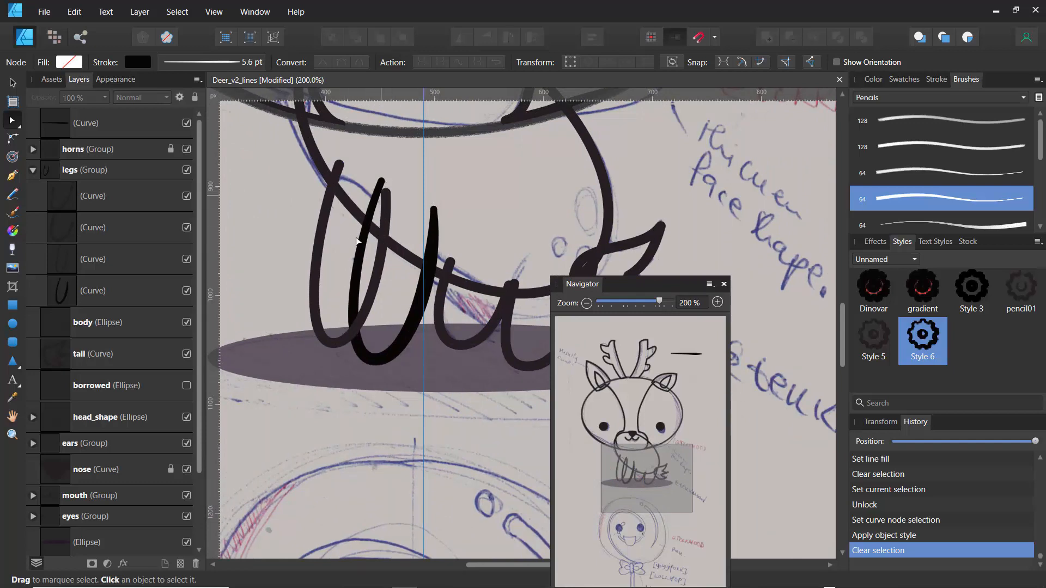
click(930, 348)
click(929, 347)
click(966, 299)
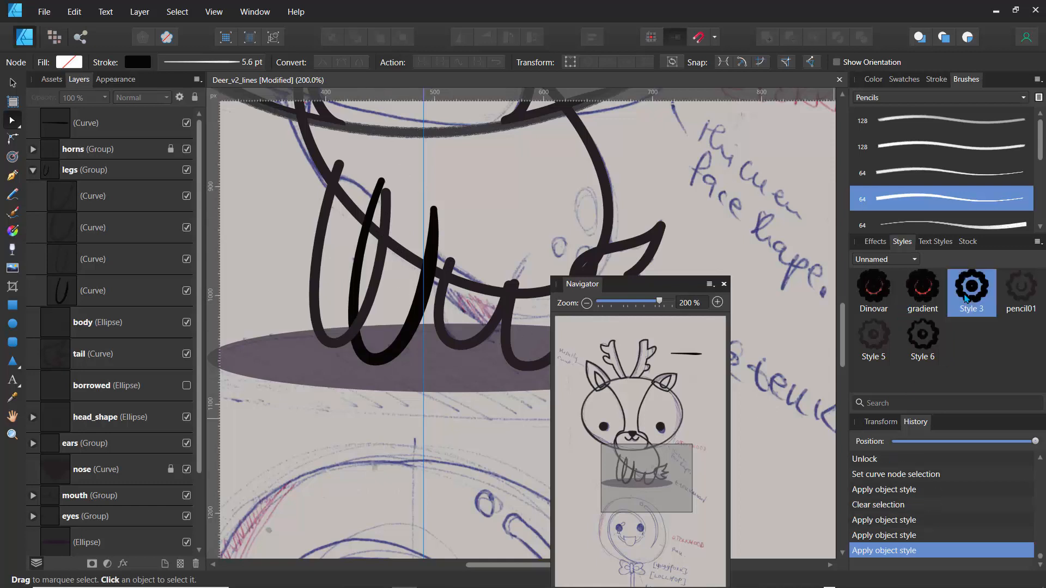
click(966, 299)
click(1013, 310)
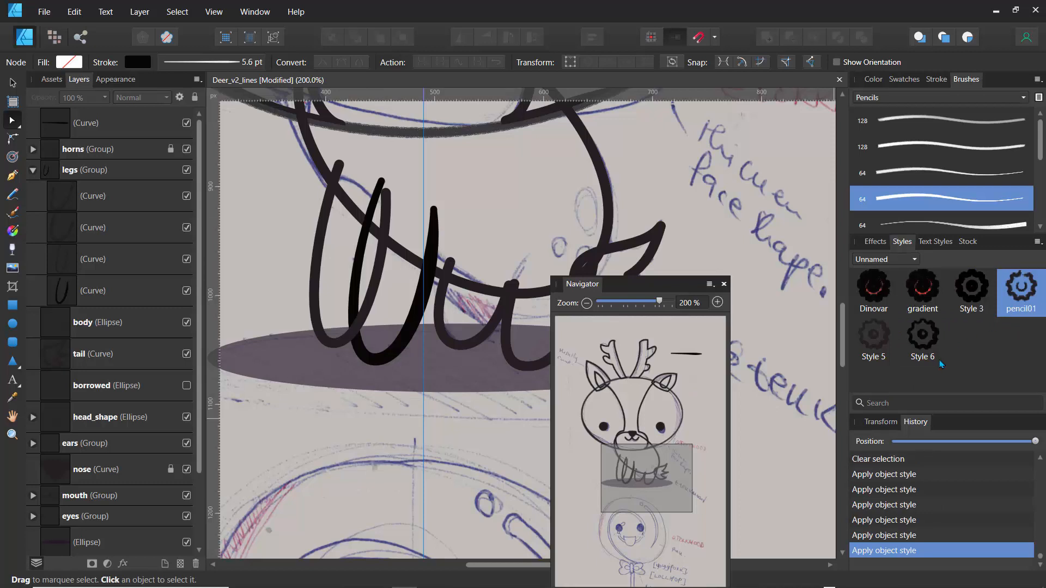
click(923, 341)
click(924, 342)
right_click(926, 342)
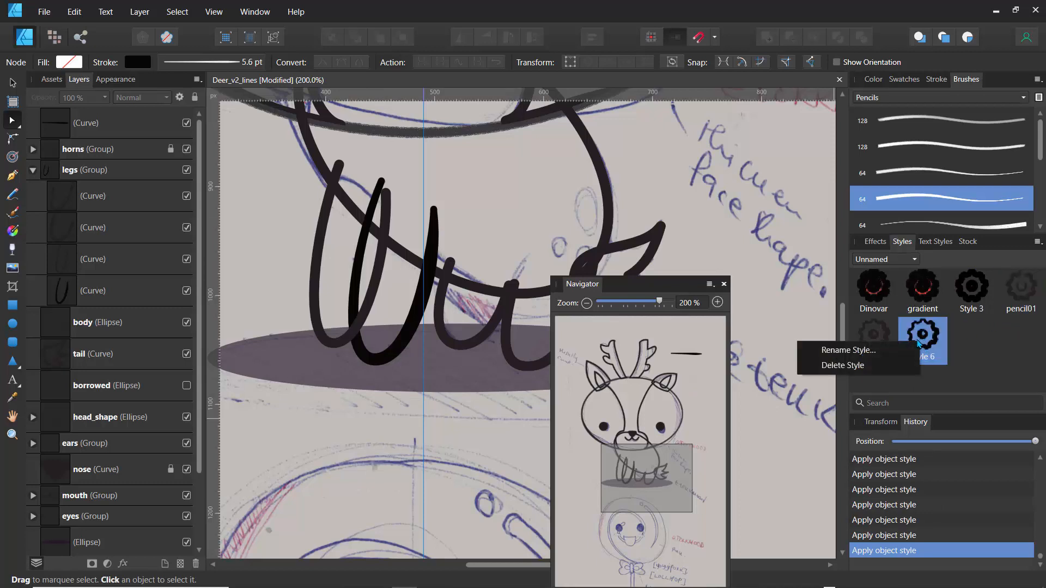
click(969, 355)
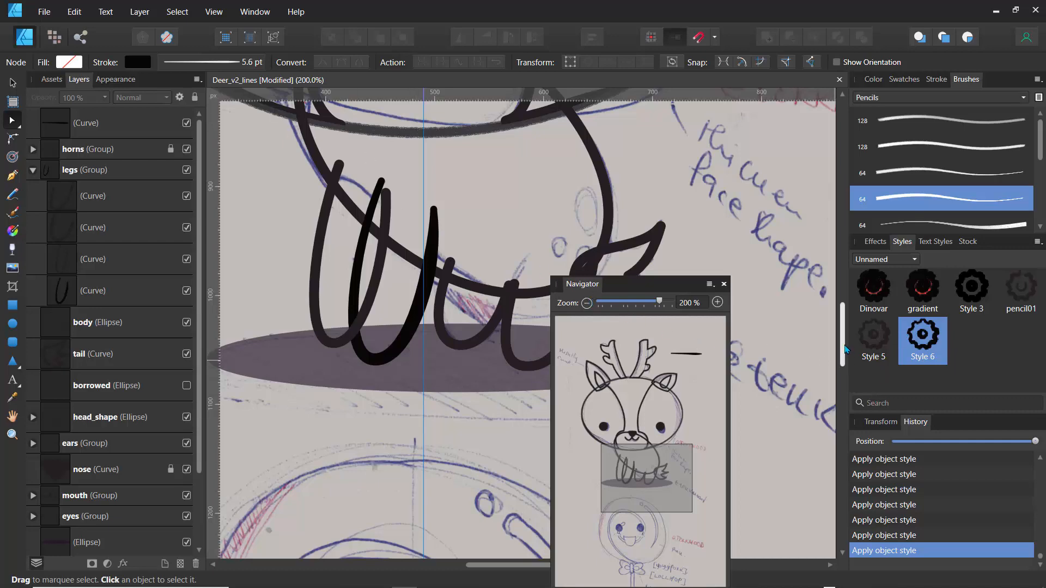
- Apply Style 5 to the deer's leftmost front leg curve and deselect it
mouse_move(844, 343)
mouse_down()
mouse_move(854, 258)
mouse_move(849, 330)
mouse_up()
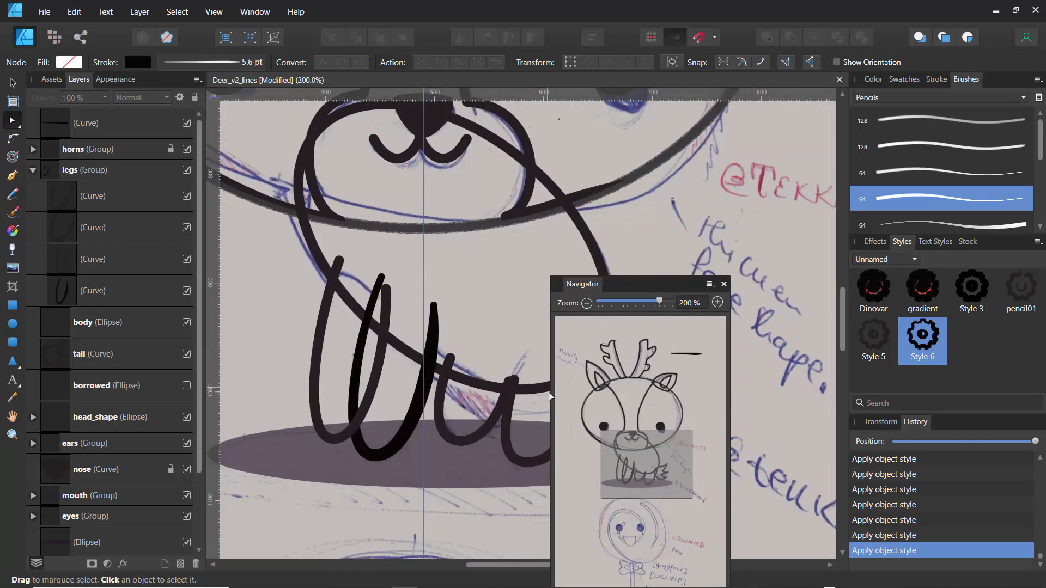
drag(637, 282, 603, 246)
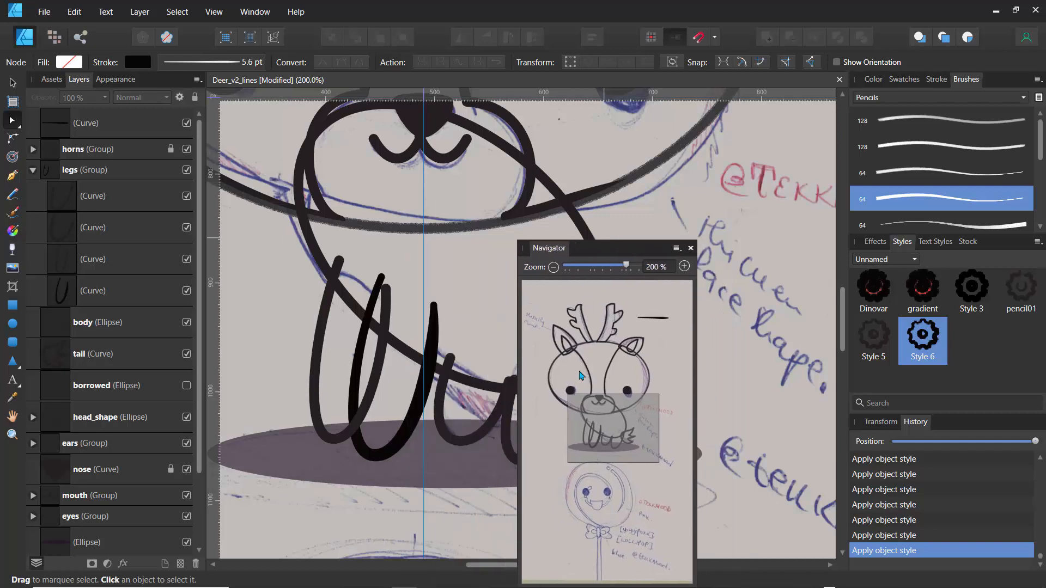
mouse_move(474, 567)
mouse_down()
mouse_move(508, 569)
mouse_move(474, 568)
mouse_up()
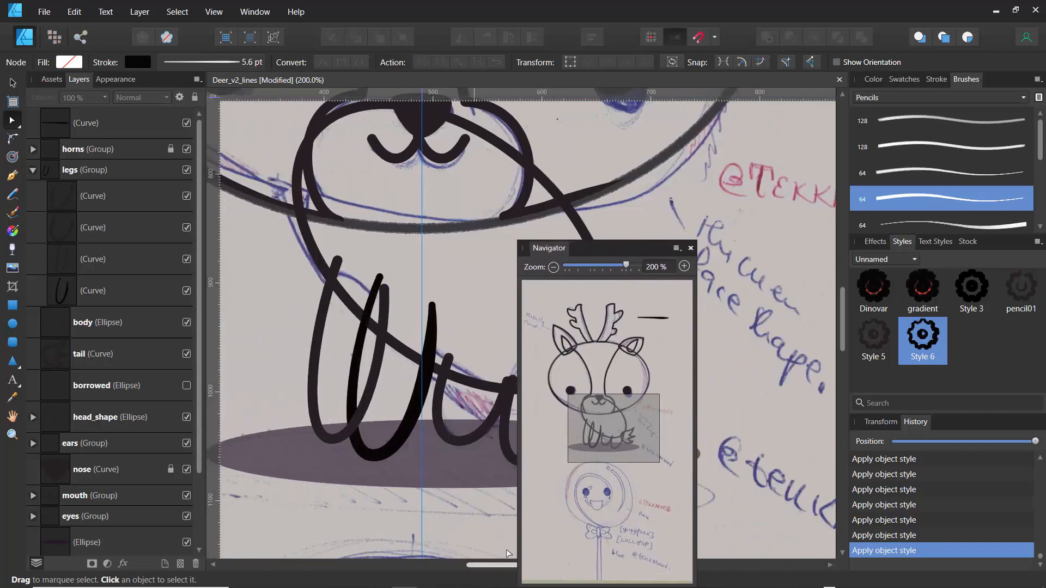
click(337, 282)
click(335, 279)
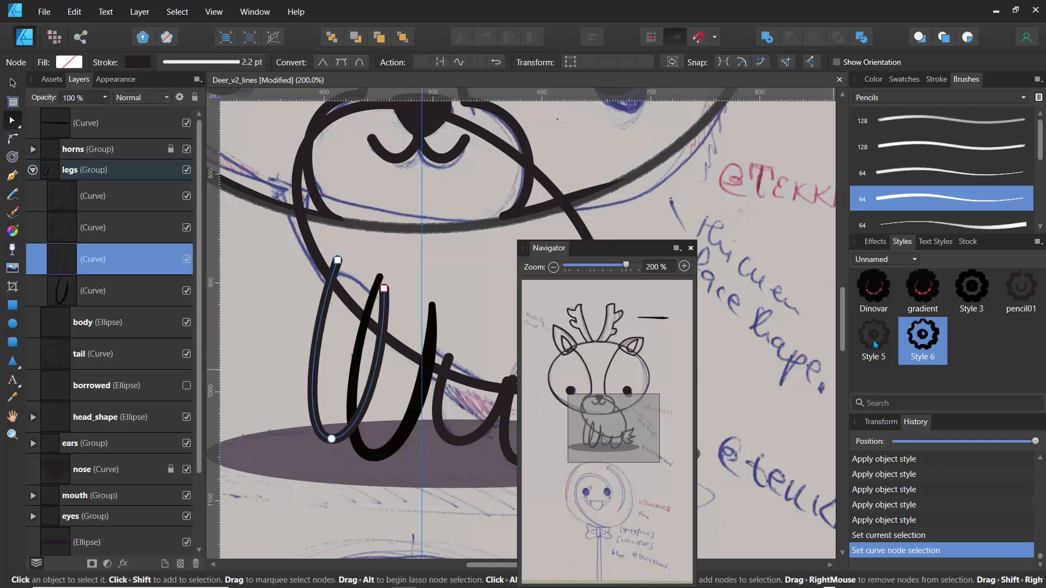
key(ctrl+shift+v)
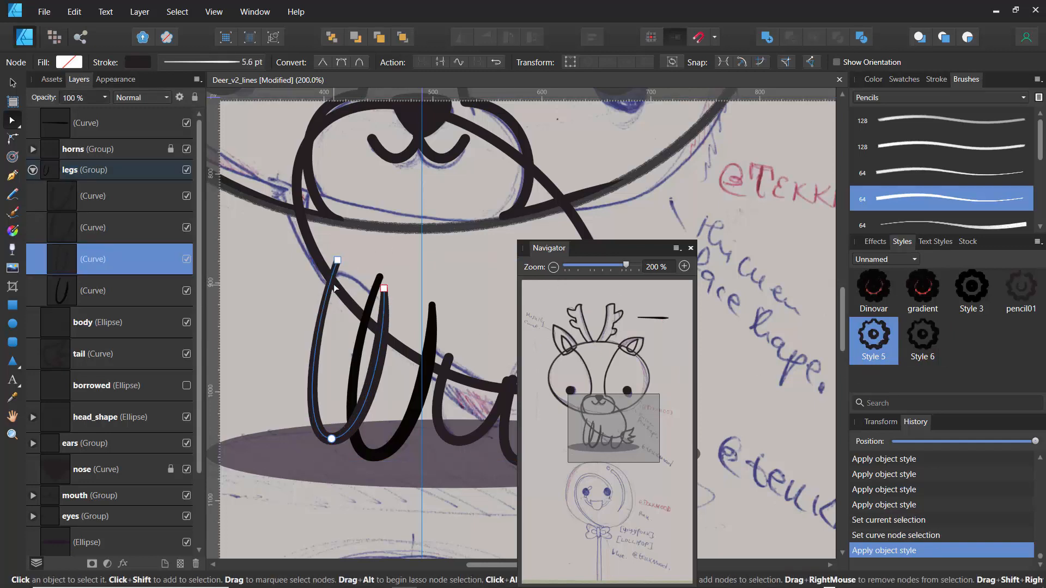
click(311, 299)
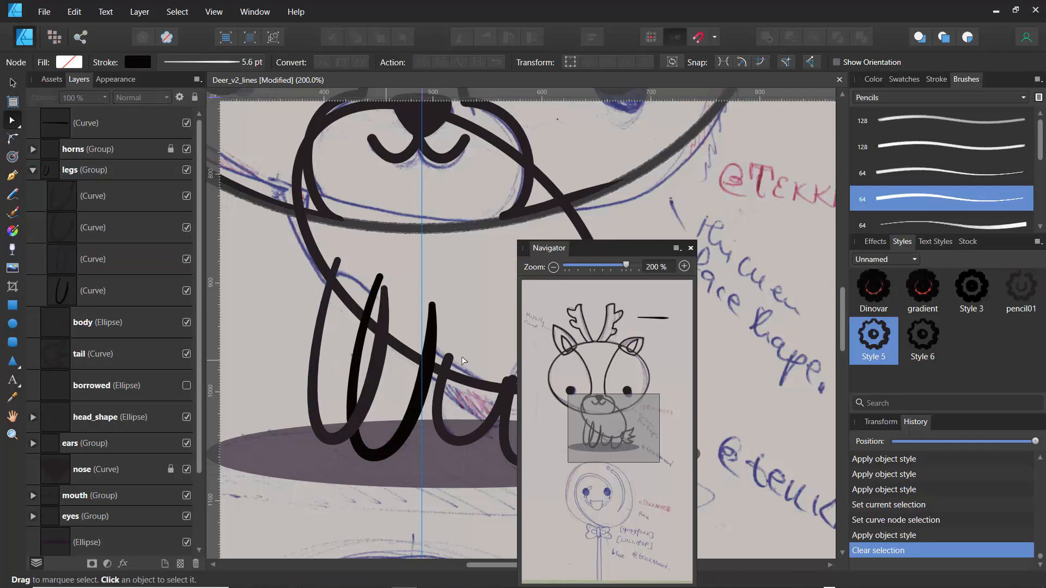
- Apply Style 3 to the hind leg curve next to the tail and review it against the whole deer
drag(629, 256, 302, 257)
click(508, 412)
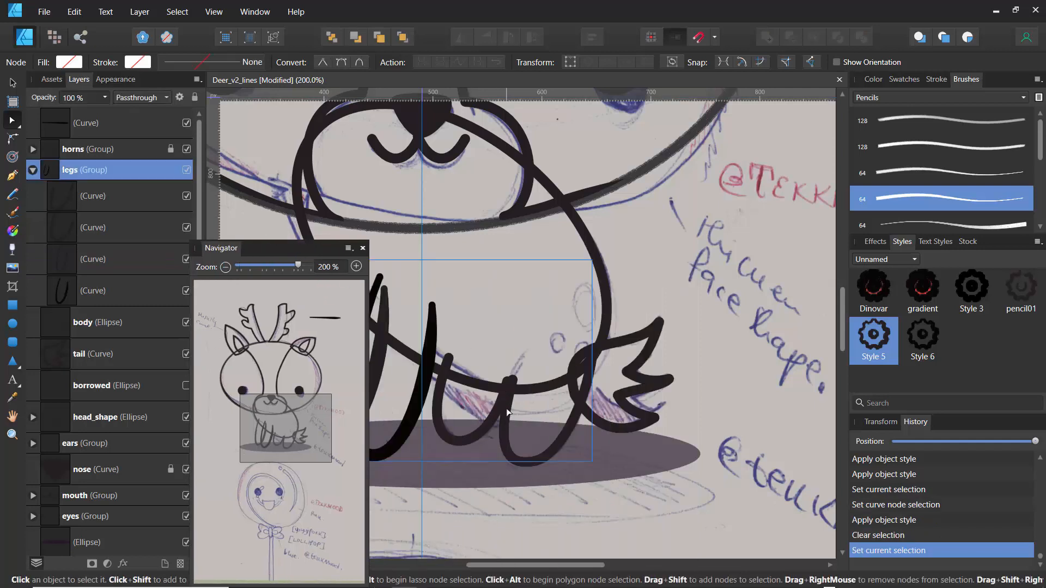
double_click(501, 420)
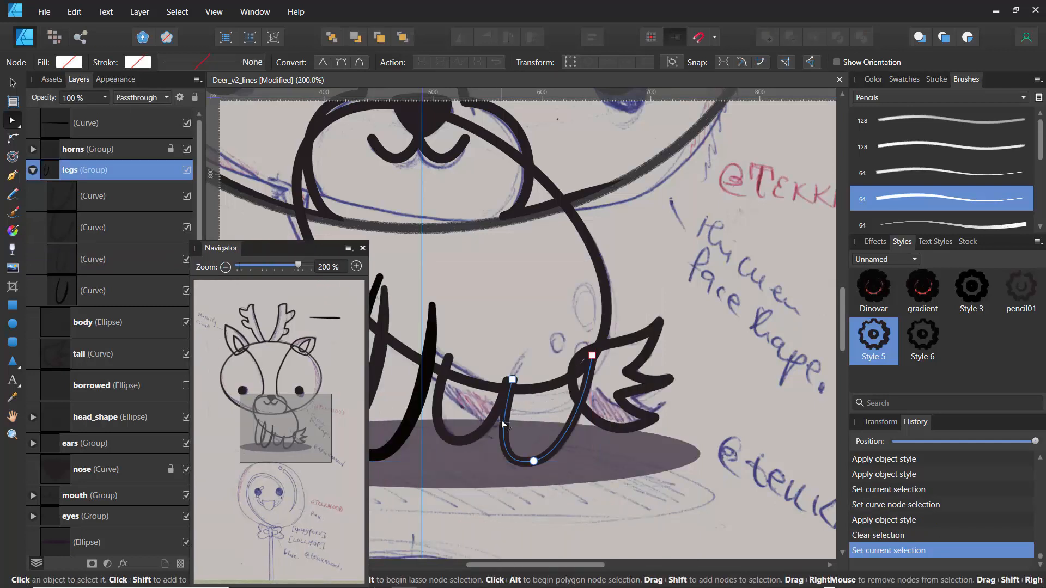
click(970, 294)
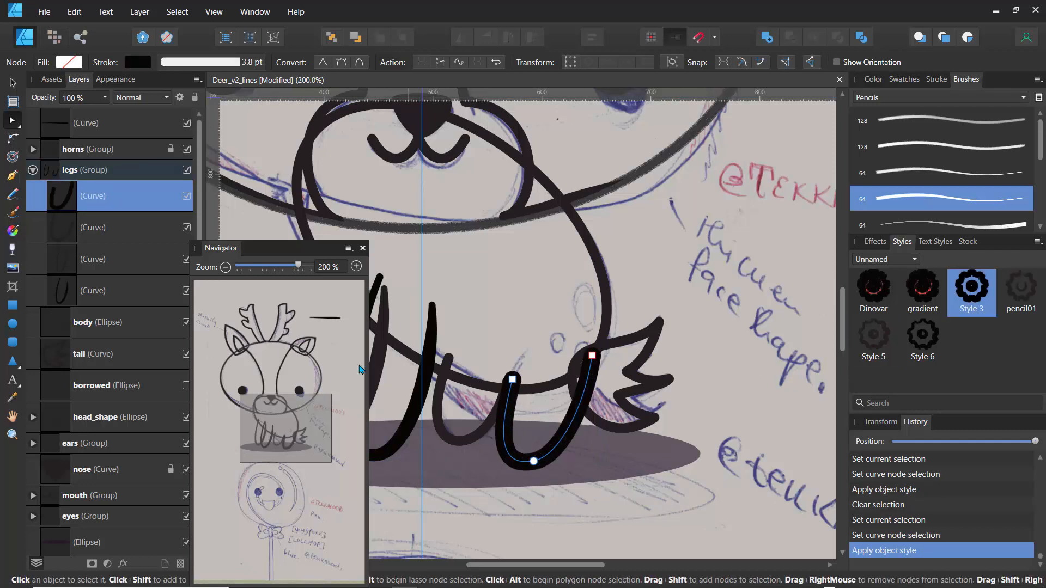
mouse_move(298, 266)
mouse_down()
mouse_move(306, 272)
mouse_move(285, 268)
mouse_up()
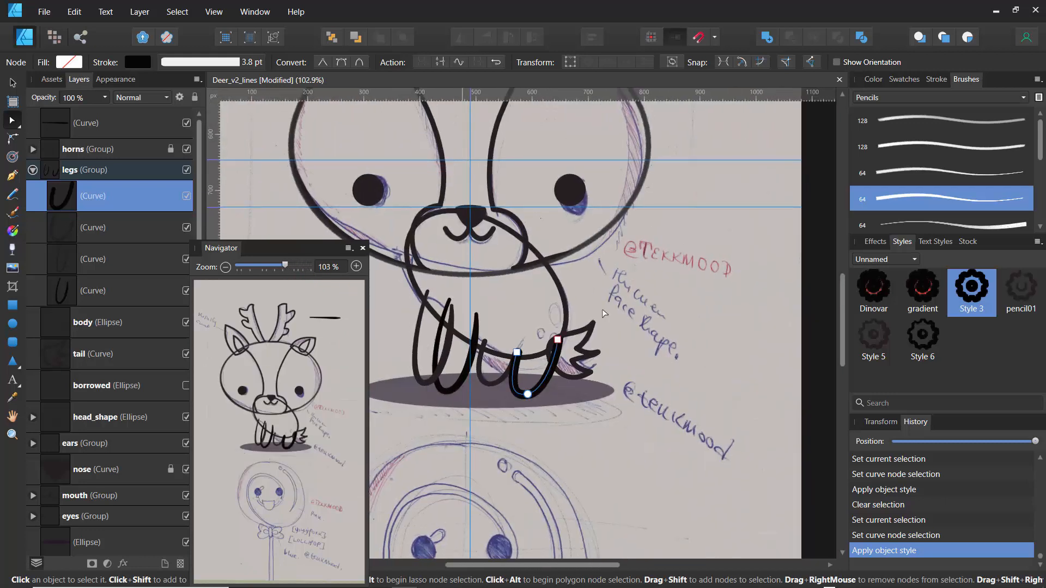
drag(842, 325, 849, 270)
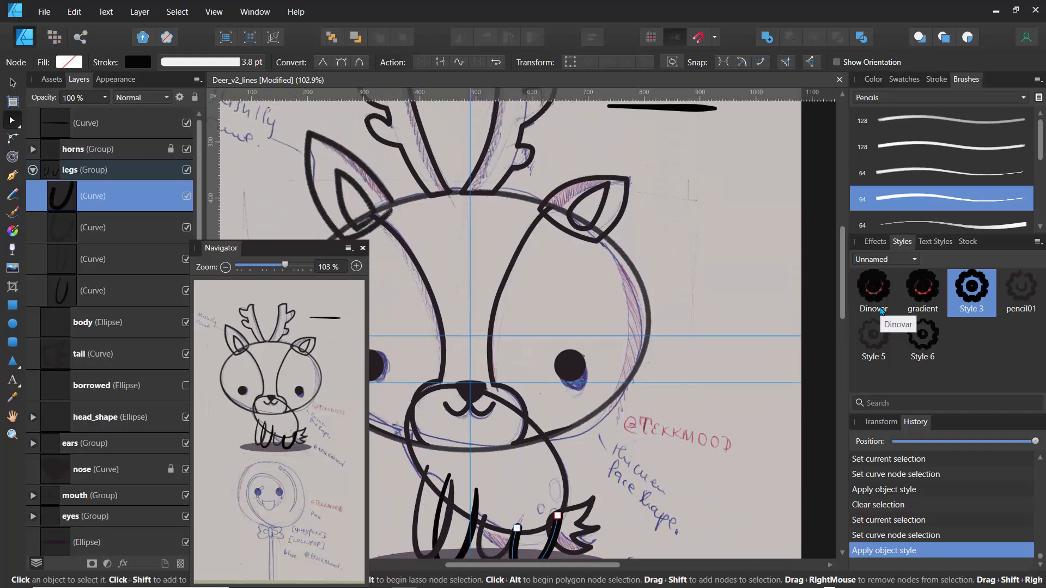